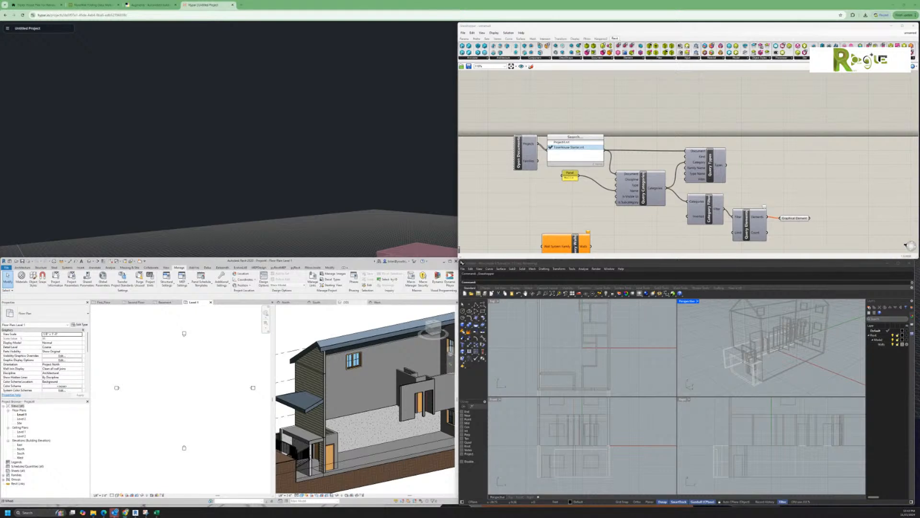
Step: Switch to the Second Floor and 3D views and open the New Schedule dialog
{"action": "left_click", "coordinate": [136, 302]}
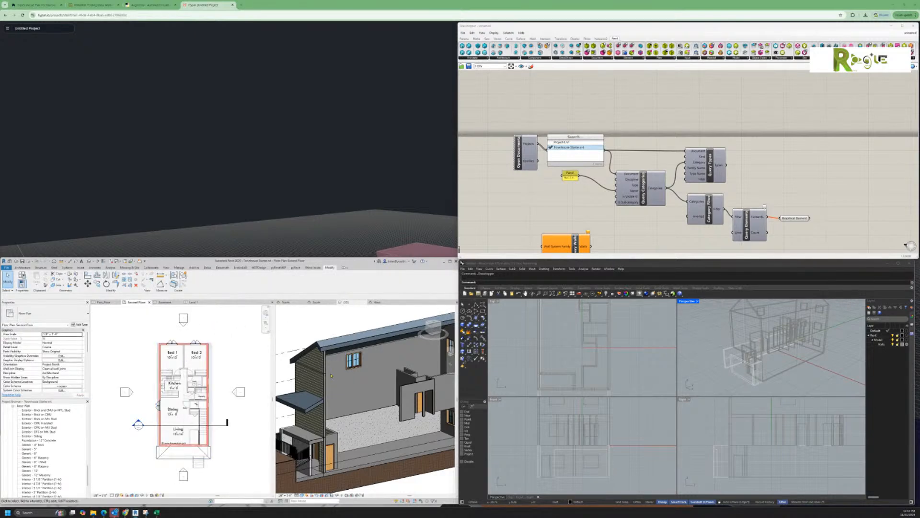
{"action": "left_click", "coordinate": [274, 315]}
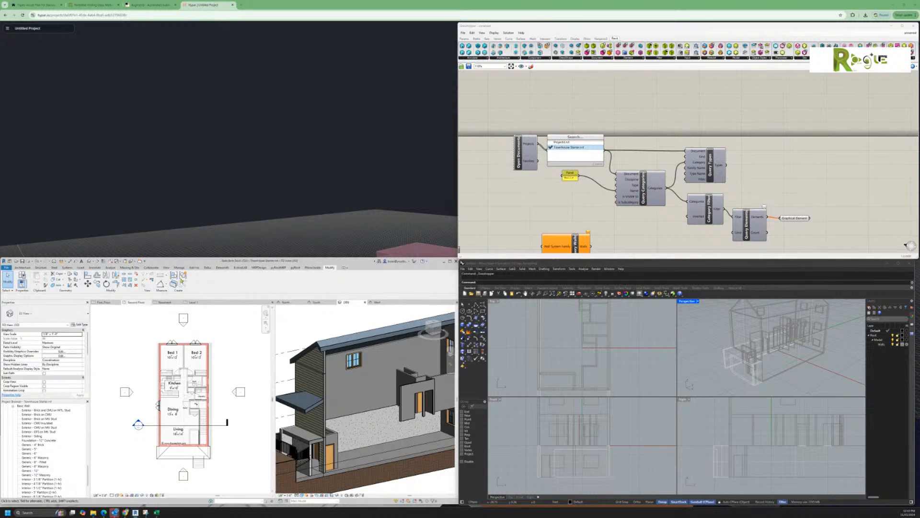
{"action": "left_click", "coordinate": [166, 267]}
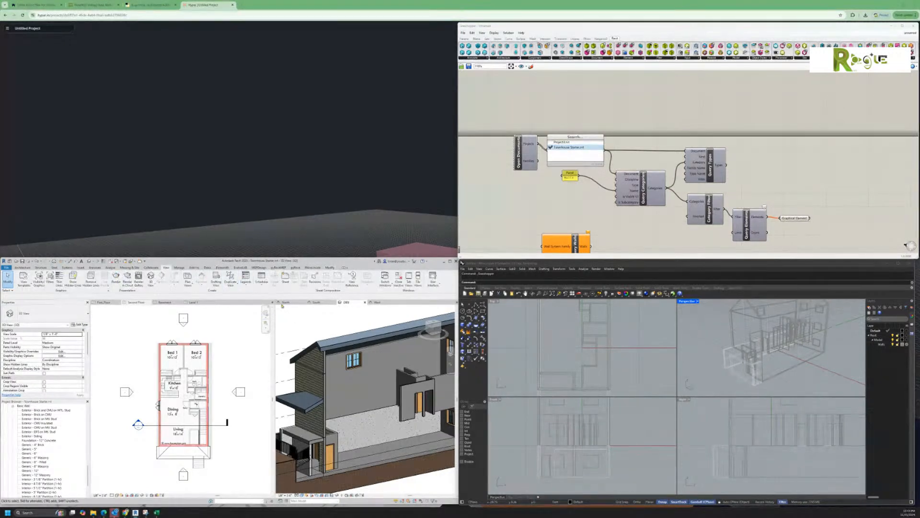
{"action": "left_click", "coordinate": [261, 278]}
{"action": "left_click", "coordinate": [270, 294]}
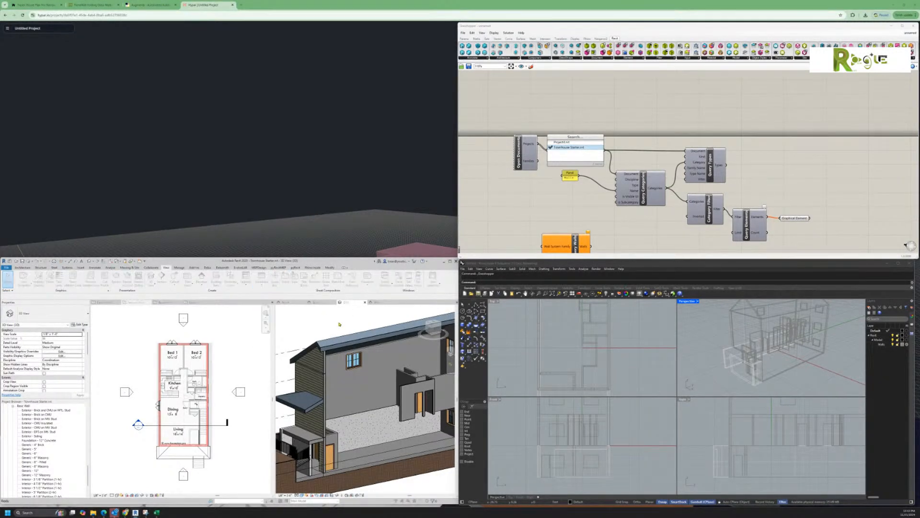
{"action": "mouse_move", "coordinate": [305, 126]}
{"action": "left_mouse_down"}
{"action": "mouse_move", "coordinate": [300, 111]}
{"action": "mouse_move", "coordinate": [302, 133]}
{"action": "left_mouse_up"}
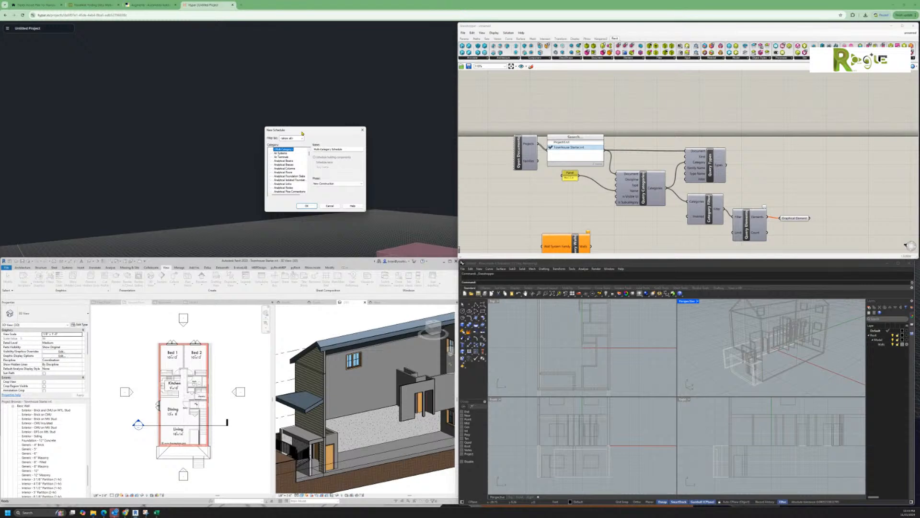
Step: Accept the Multi-Category schedule type and add Category and Count as scheduled fields
{"action": "left_click_drag", "start_coordinate": [320, 134], "coordinate": [381, 216]}
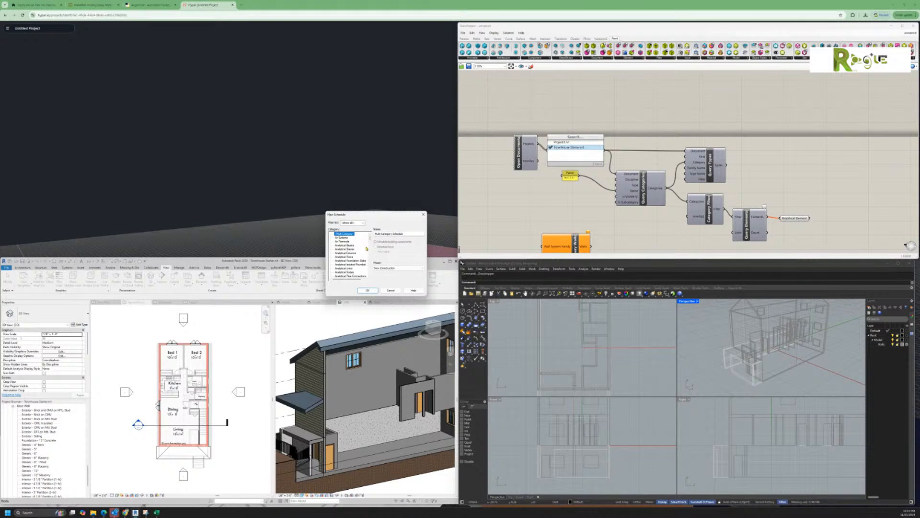
{"action": "left_click", "coordinate": [368, 291]}
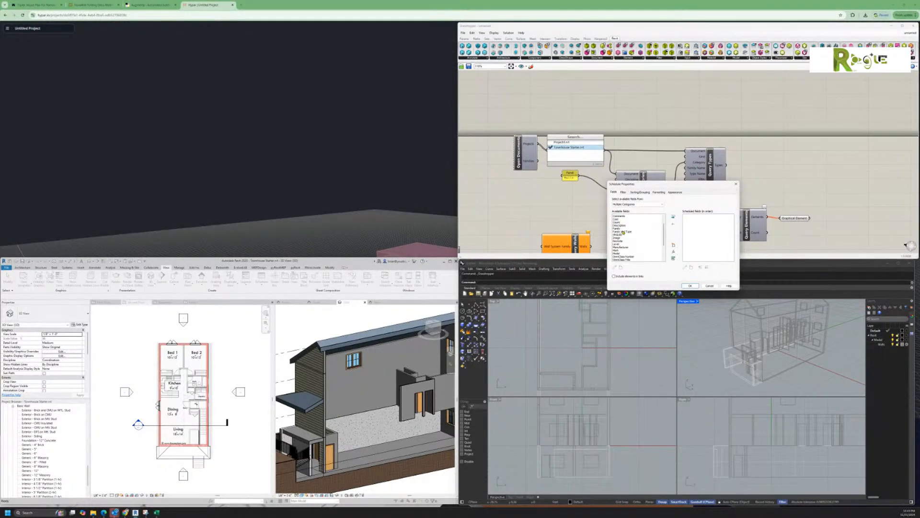
{"action": "double_click", "coordinate": [619, 222]}
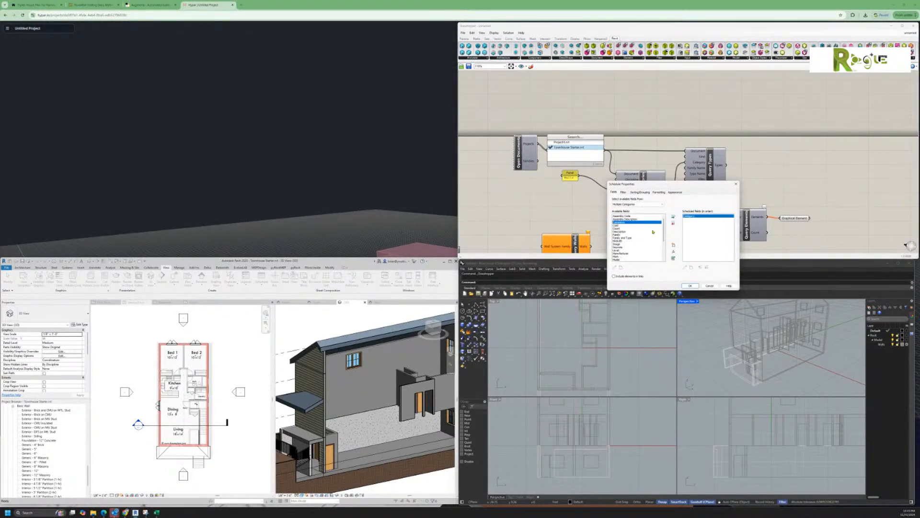
{"action": "double_click", "coordinate": [616, 229]}
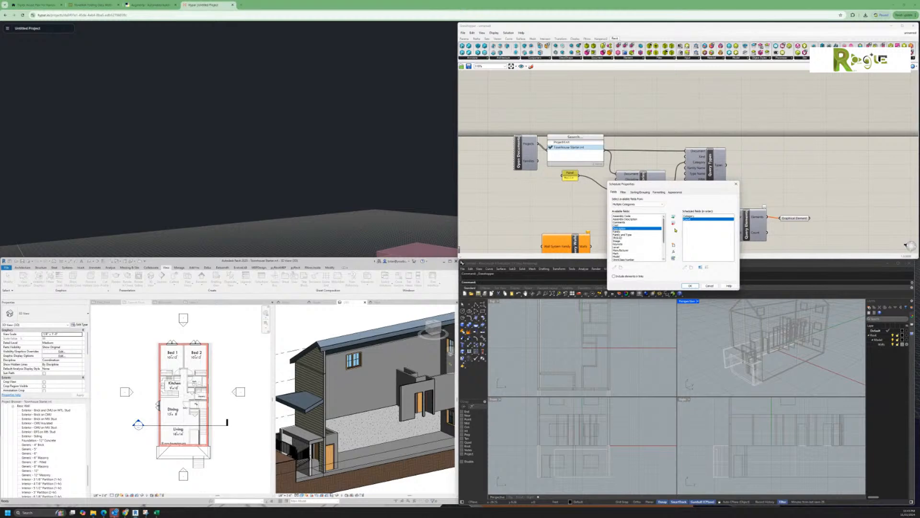
Step: Sort the schedule by Category and finish creating it
{"action": "left_click", "coordinate": [640, 192]}
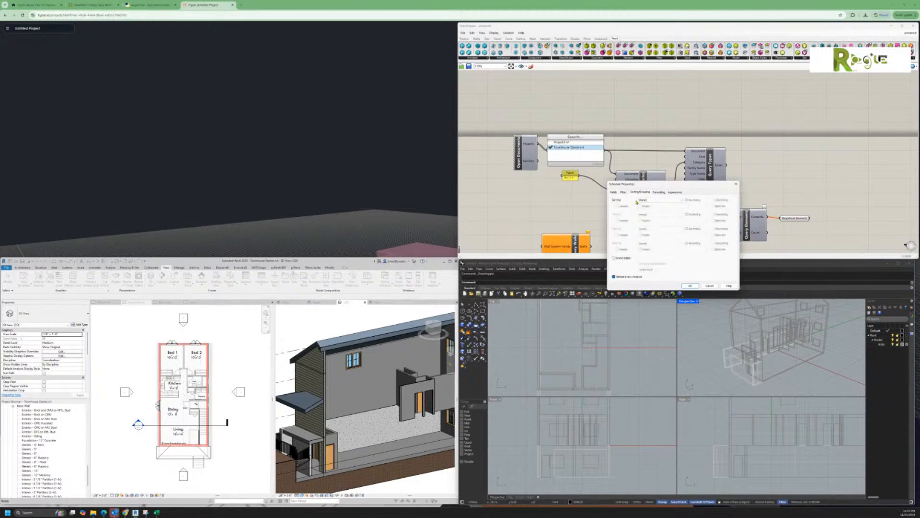
{"action": "left_click", "coordinate": [651, 199]}
{"action": "left_click", "coordinate": [647, 207]}
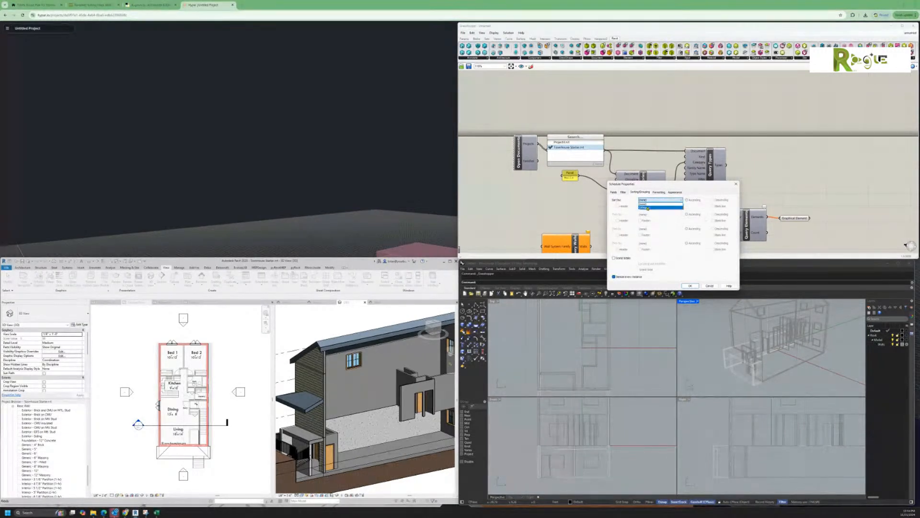
{"action": "left_click", "coordinate": [690, 285]}
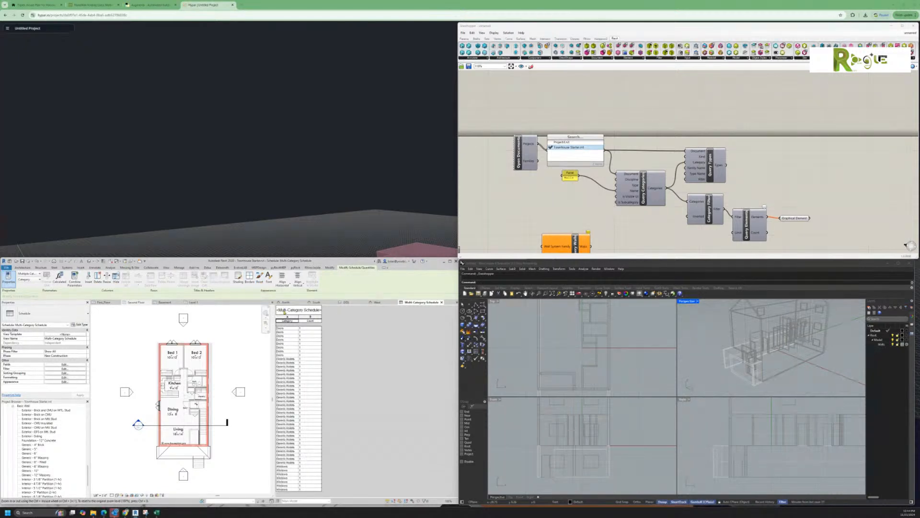
Step: Turn off Itemize every instance for per-category totals, then select the Second Floor's right wall
{"action": "left_click", "coordinate": [66, 373]}
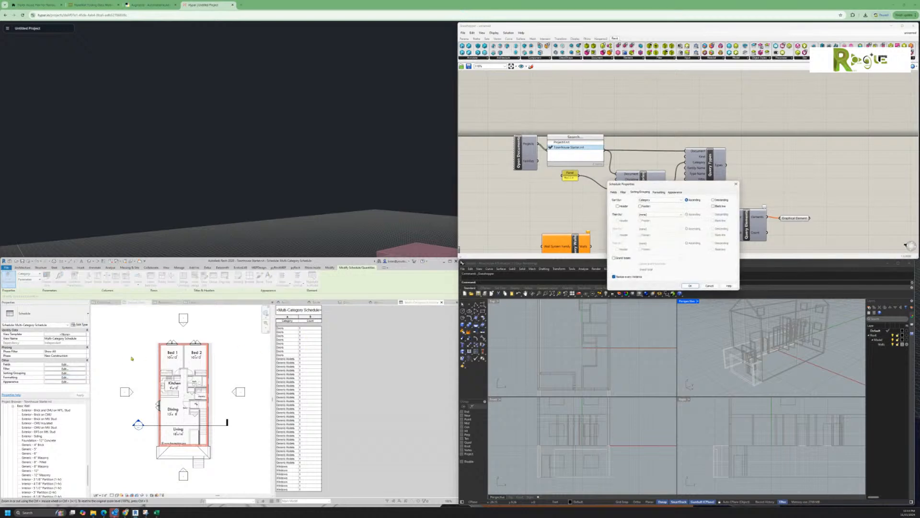
{"action": "left_click", "coordinate": [615, 277]}
{"action": "left_click", "coordinate": [690, 286]}
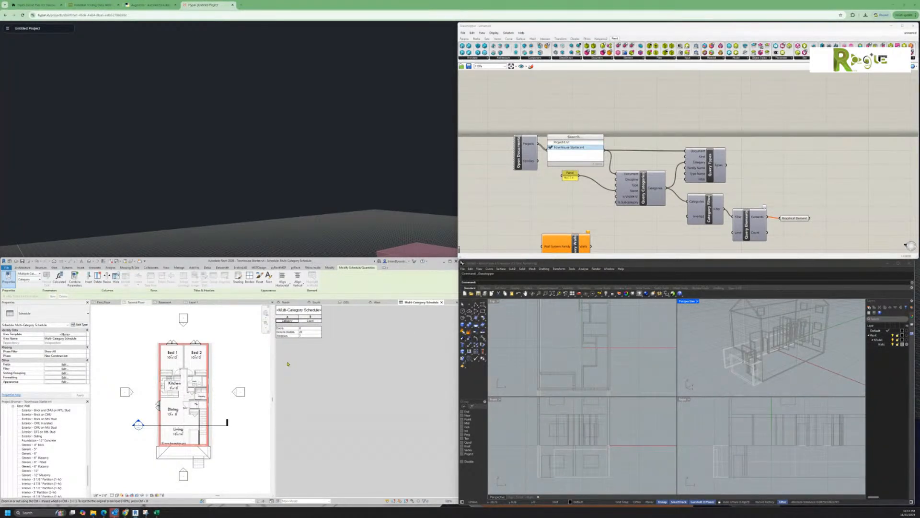
{"action": "scroll", "coordinate": [292, 350], "scroll_direction": "up", "scroll_amount": 5, "text": "ctrl"}
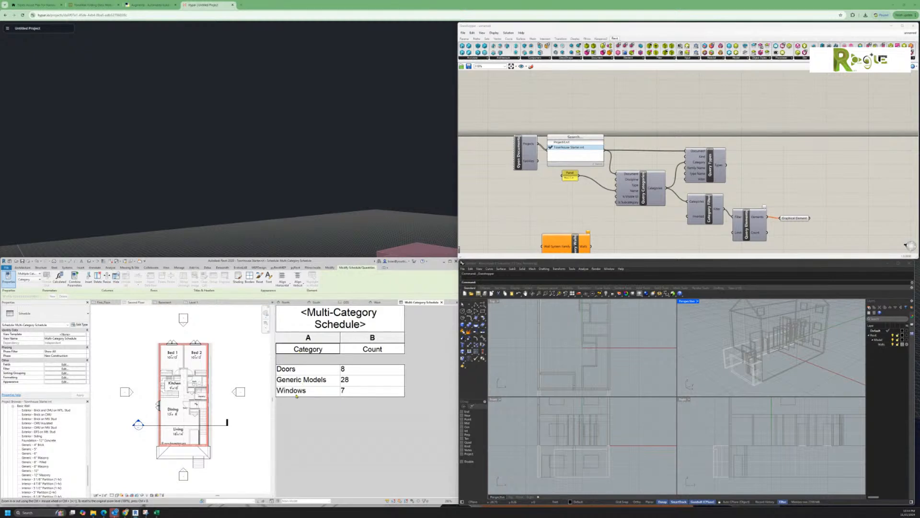
{"action": "left_click", "coordinate": [210, 368]}
{"action": "left_click", "coordinate": [207, 368]}
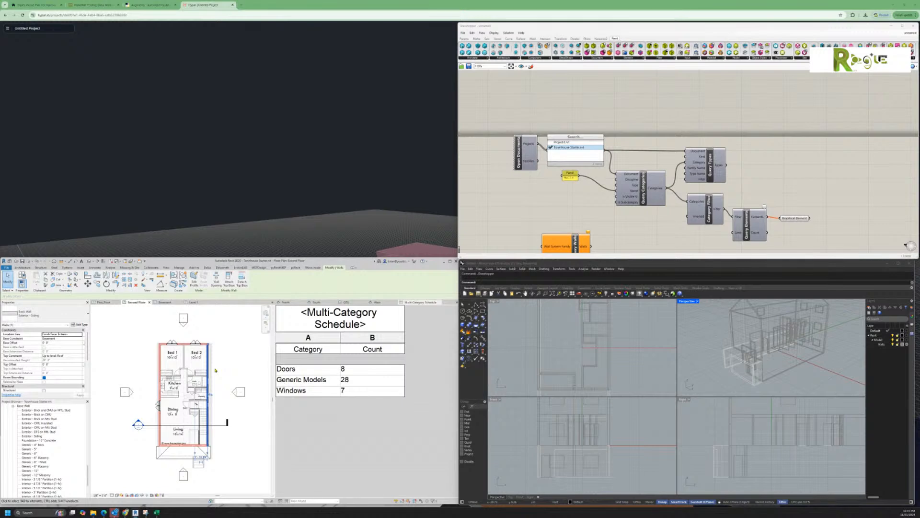
Step: Place a straight stair run just right of the house on the Second Floor plan
{"action": "left_click", "coordinate": [229, 366]}
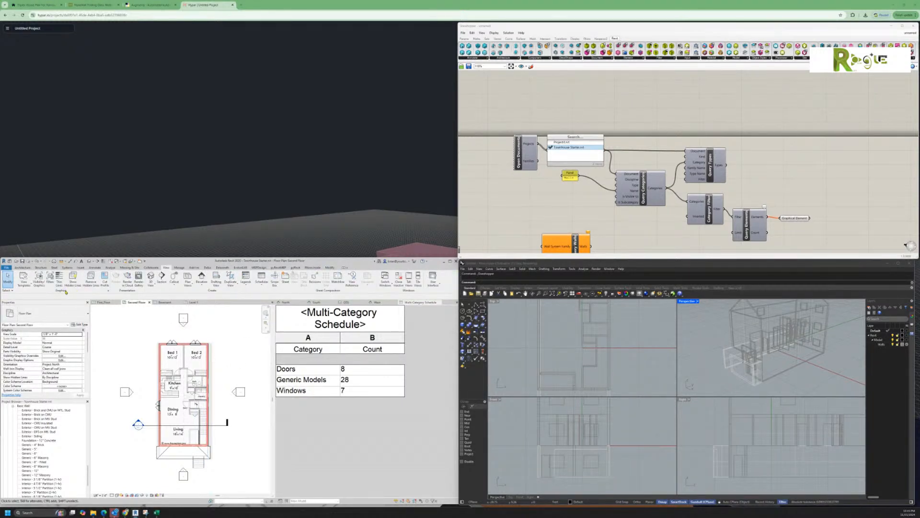
{"action": "left_click", "coordinate": [22, 267]}
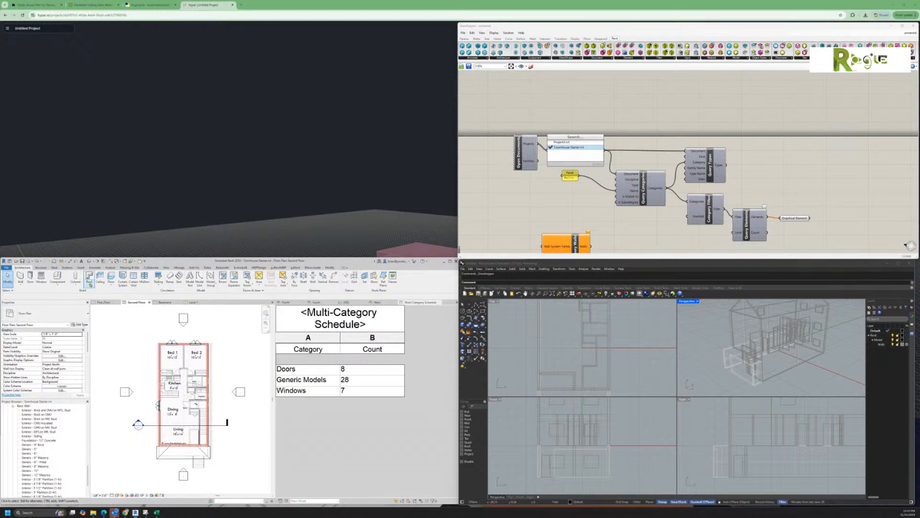
{"action": "left_click", "coordinate": [178, 276]}
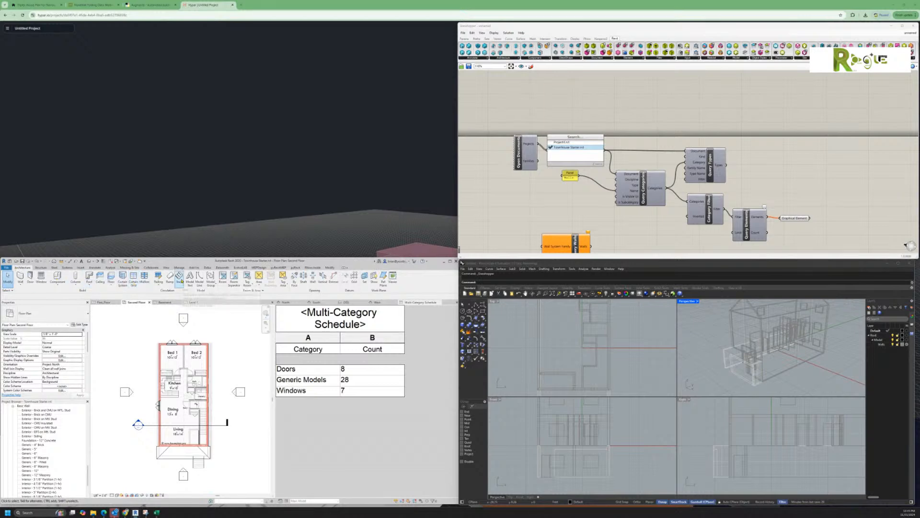
{"action": "left_click", "coordinate": [238, 348]}
{"action": "left_click", "coordinate": [238, 370]}
{"action": "left_click", "coordinate": [194, 283]}
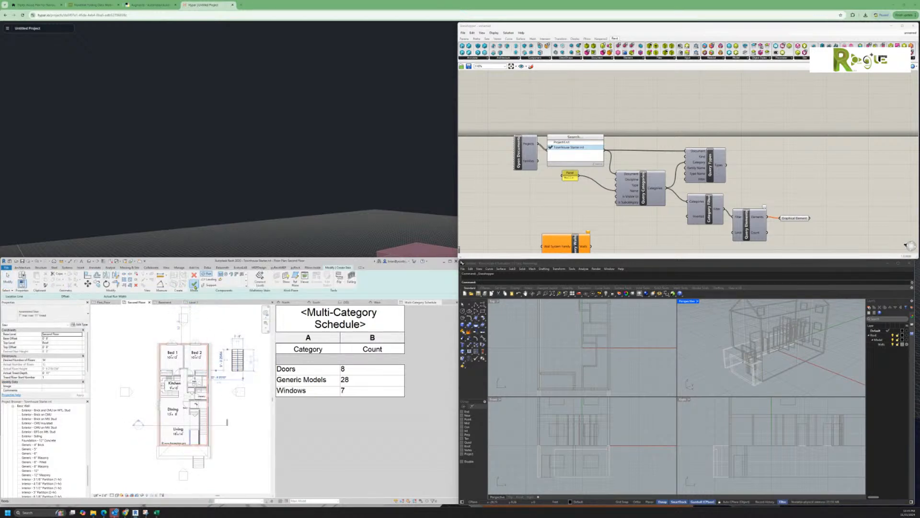
{"action": "left_click", "coordinate": [218, 391]}
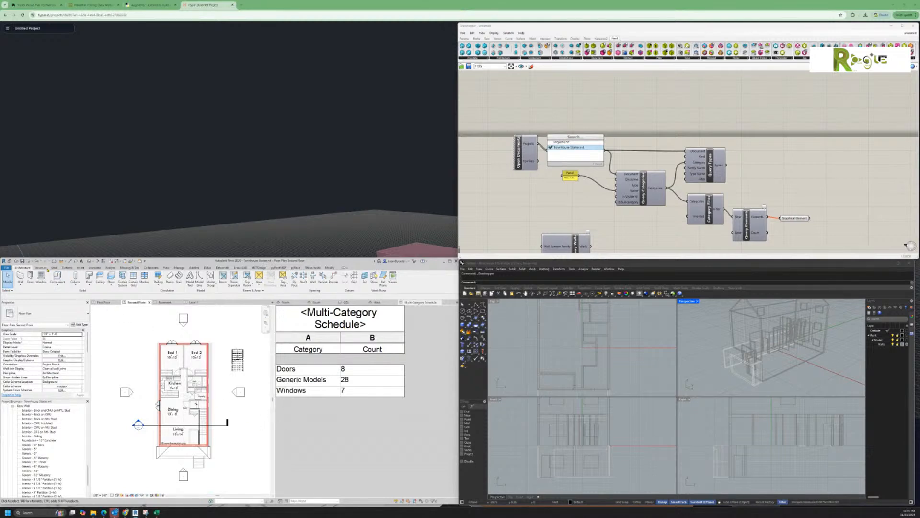
Step: Start a duct at a point in the Second Floor plan, then cancel
{"action": "left_click", "coordinate": [66, 268]}
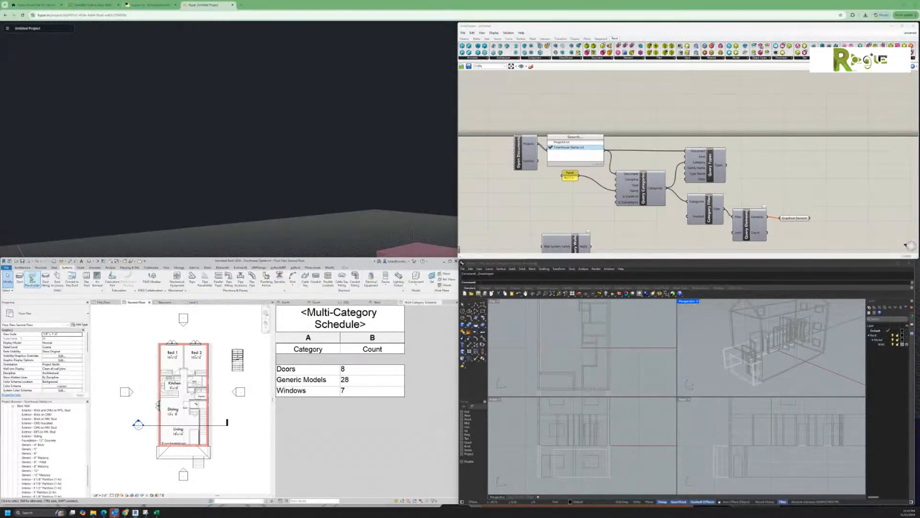
{"action": "left_click", "coordinate": [20, 278]}
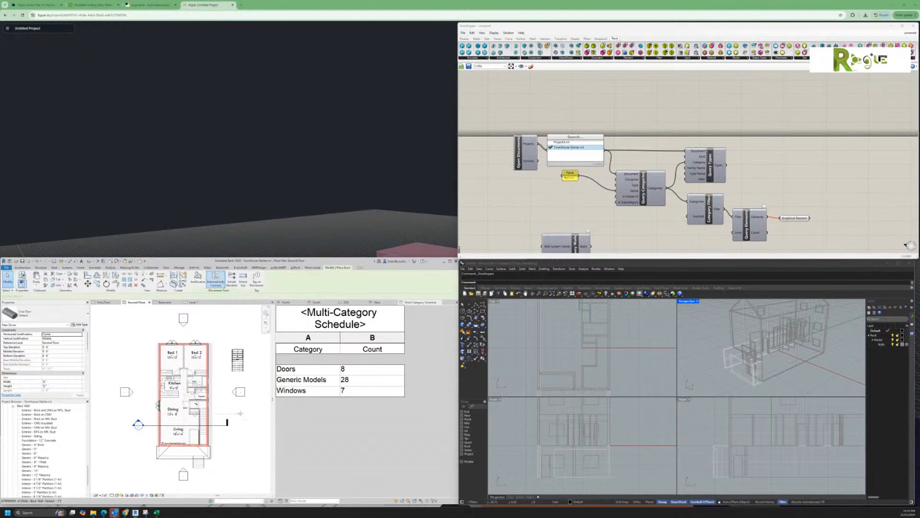
{"action": "left_click", "coordinate": [240, 434]}
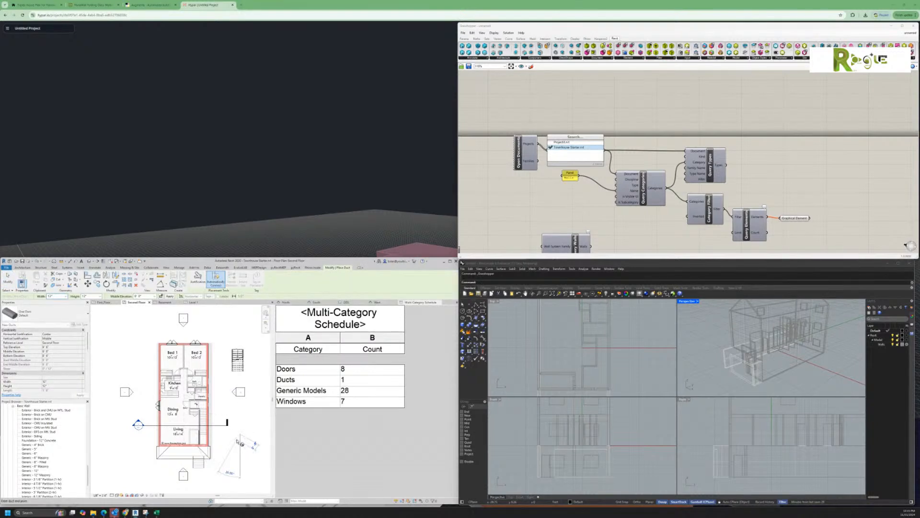
{"action": "key", "text": "Escape"}
{"action": "key", "text": "Escape"}
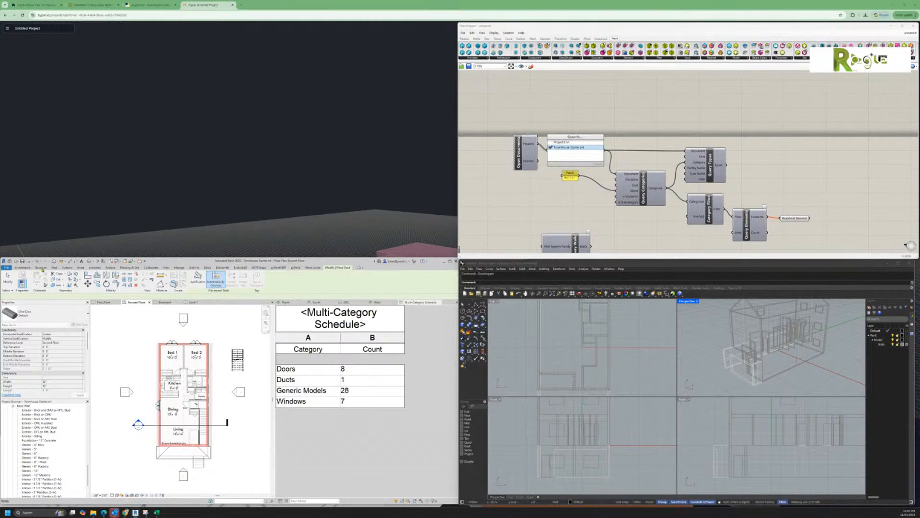
Step: Place one structural column in the Second Floor plan
{"action": "left_click", "coordinate": [54, 268]}
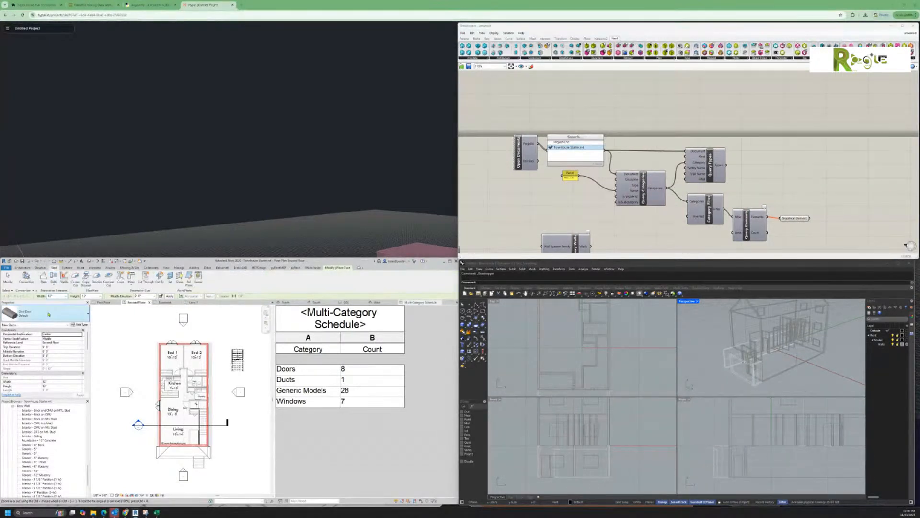
{"action": "left_click", "coordinate": [40, 268]}
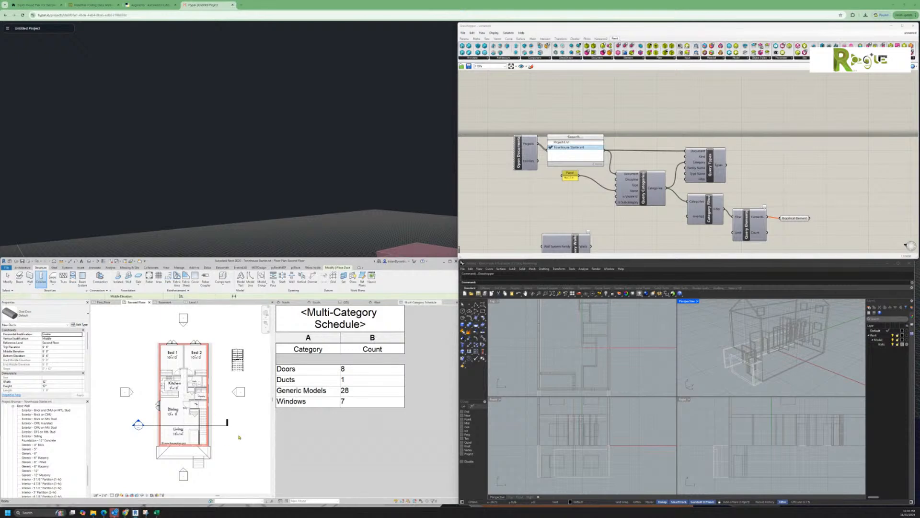
{"action": "left_click", "coordinate": [243, 413]}
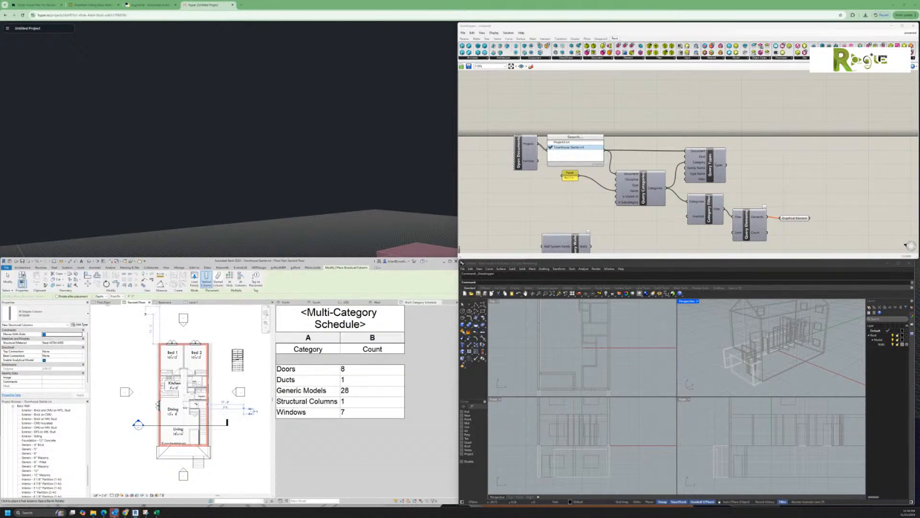
Step: Cancel the column tool and bring the Revit 2023 expanded-category help page onscreen
{"action": "key", "text": "Escape"}
{"action": "key", "text": "Escape"}
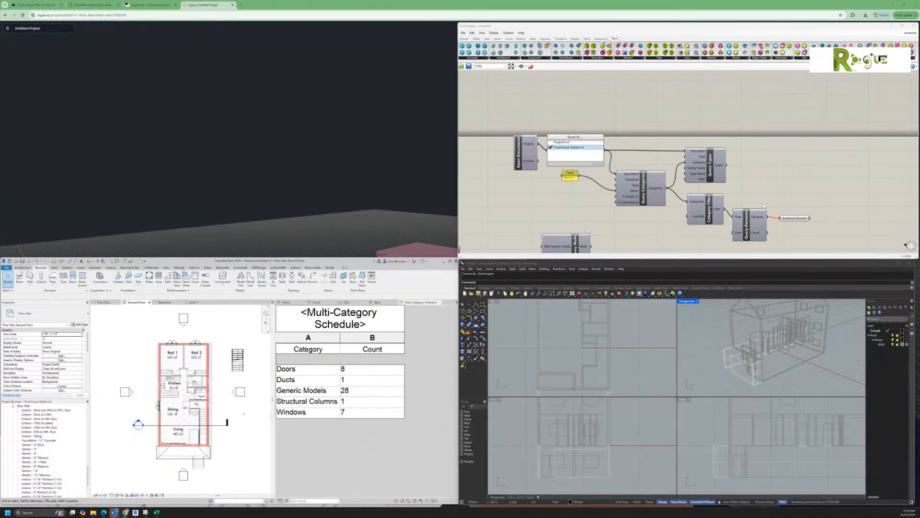
{"action": "left_click_drag", "start_coordinate": [919, 184], "coordinate": [272, 52]}
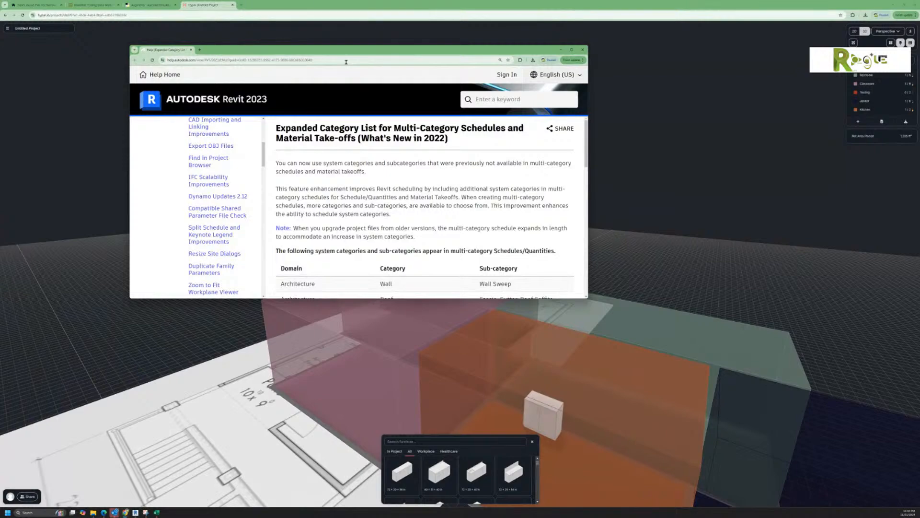
Step: Minimize the Hypar window and enlarge the Expanded Category List help page
{"action": "left_click", "coordinate": [893, 5]}
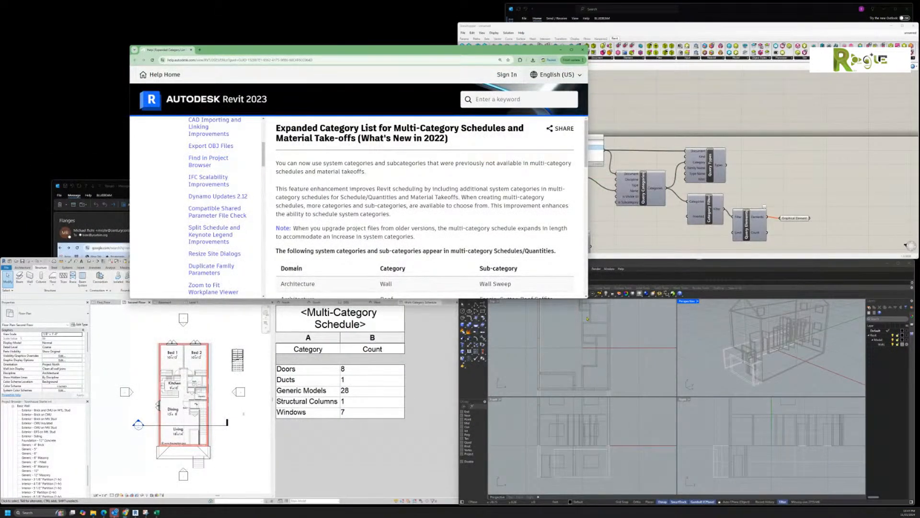
{"action": "left_click_drag", "start_coordinate": [587, 297], "coordinate": [846, 485]}
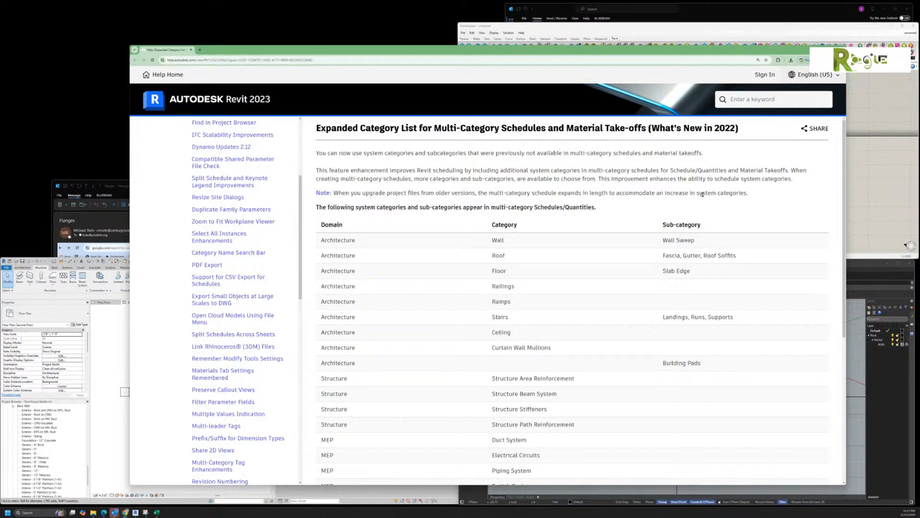
{"action": "scroll", "coordinate": [702, 194], "scroll_direction": "down", "scroll_amount": 3}
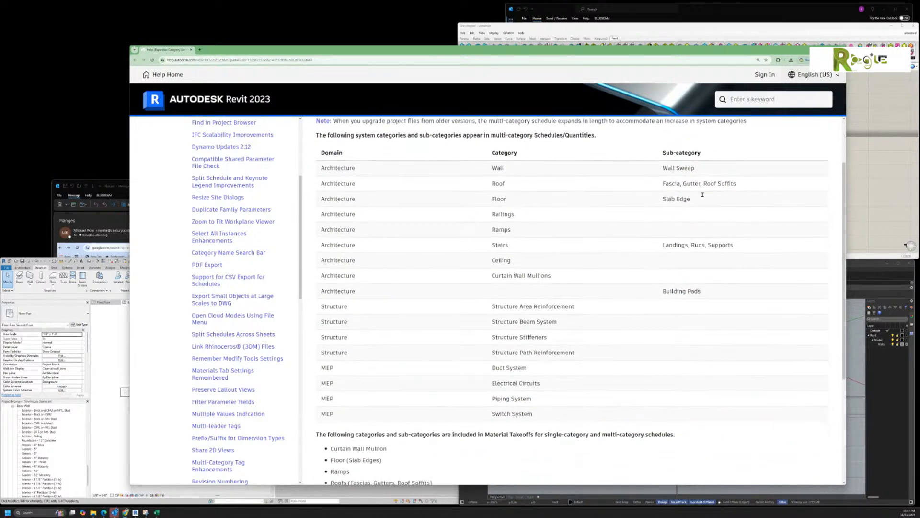
{"action": "scroll", "coordinate": [702, 193], "scroll_direction": "down", "scroll_amount": 1}
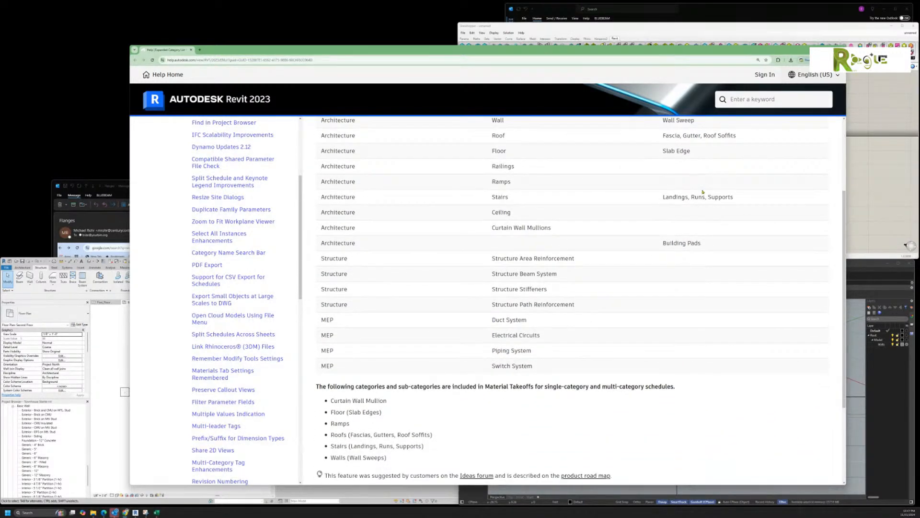
{"action": "scroll", "coordinate": [703, 192], "scroll_direction": "down", "scroll_amount": 1}
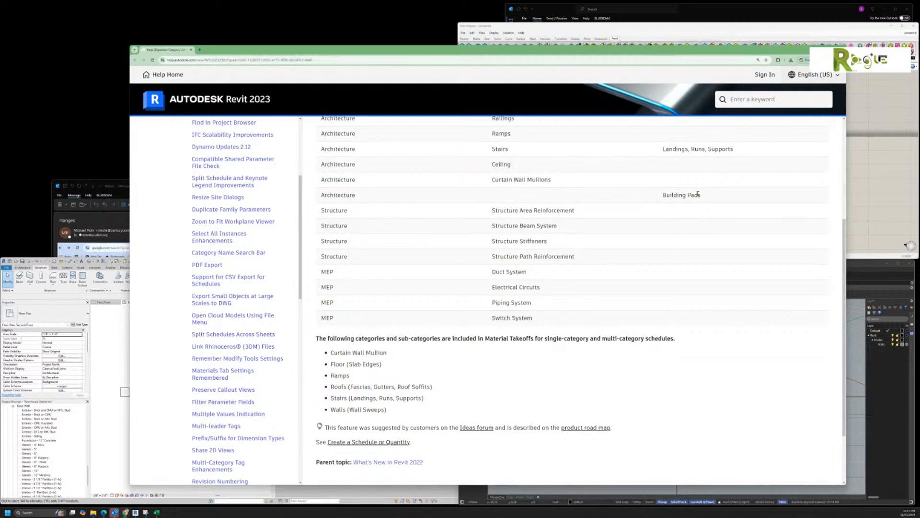
{"action": "scroll", "coordinate": [670, 262], "scroll_direction": "up", "scroll_amount": 1}
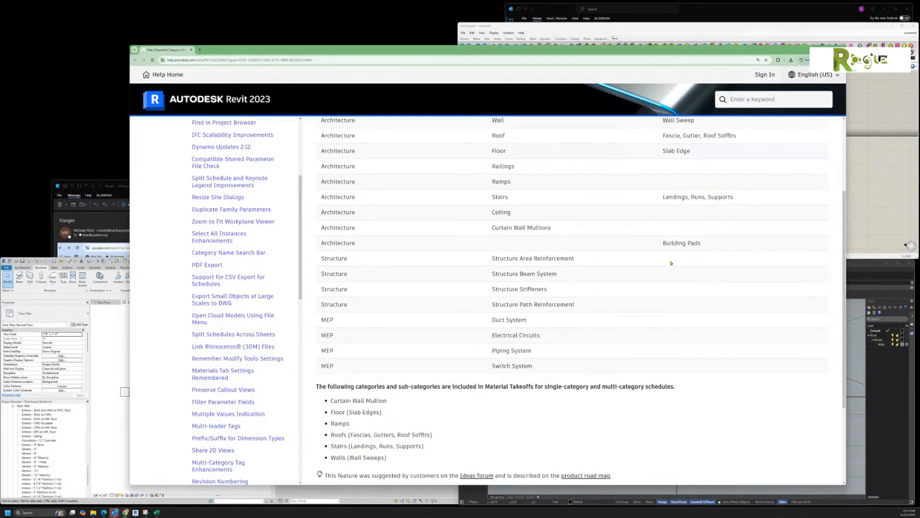
{"action": "scroll", "coordinate": [671, 263], "scroll_direction": "up", "scroll_amount": 1}
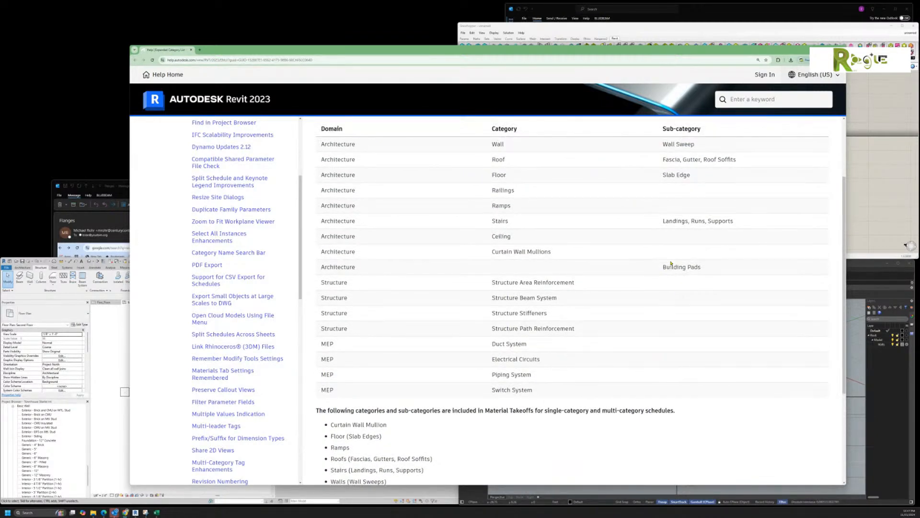
{"action": "scroll", "coordinate": [670, 262], "scroll_direction": "up", "scroll_amount": 1}
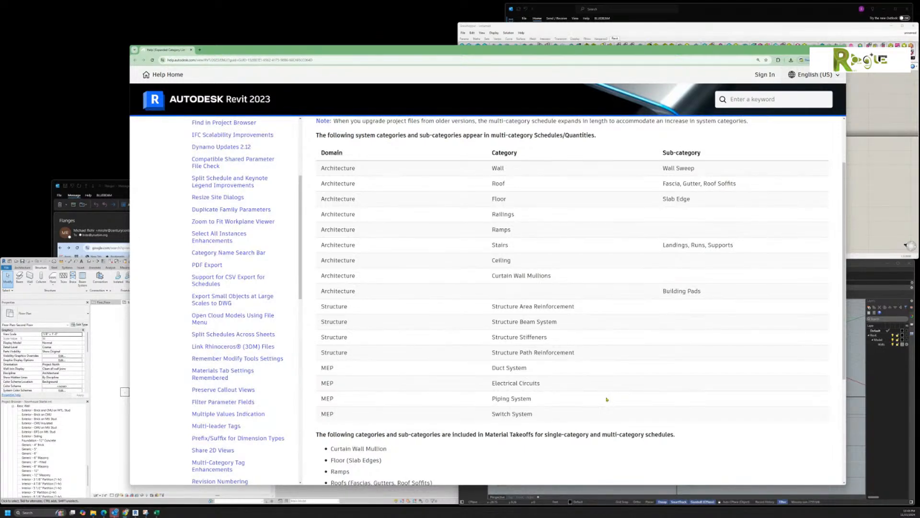
{"action": "scroll", "coordinate": [606, 399], "scroll_direction": "up", "scroll_amount": 2}
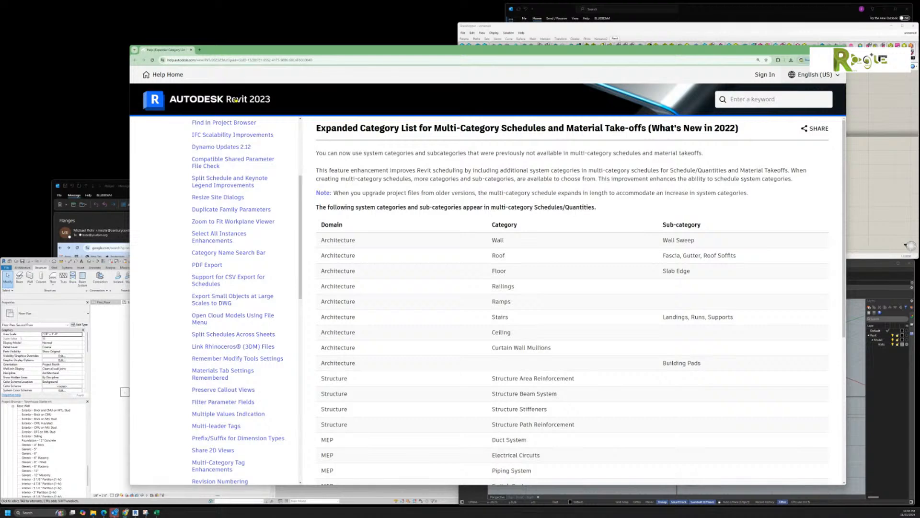
{"action": "scroll", "coordinate": [549, 296], "scroll_direction": "down", "scroll_amount": 3}
{"action": "scroll", "coordinate": [549, 296], "scroll_direction": "down", "scroll_amount": 2}
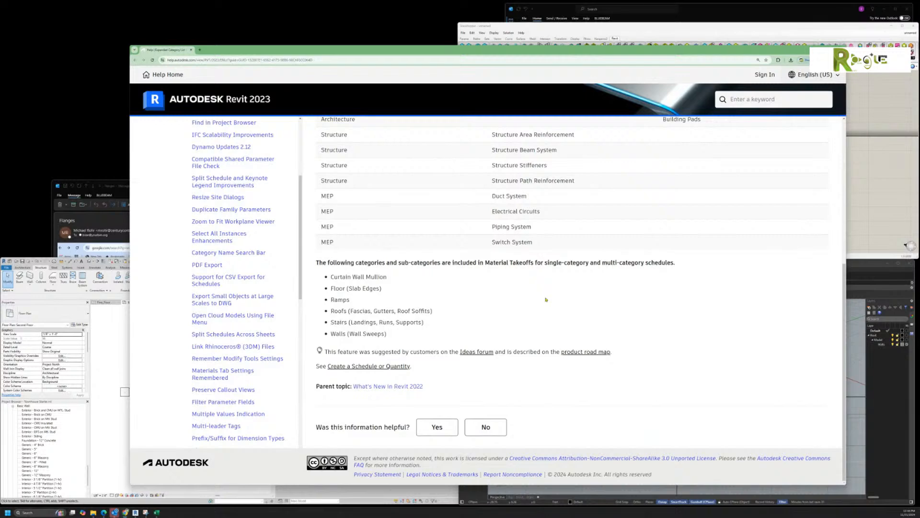
{"action": "scroll", "coordinate": [545, 299], "scroll_direction": "up", "scroll_amount": 2}
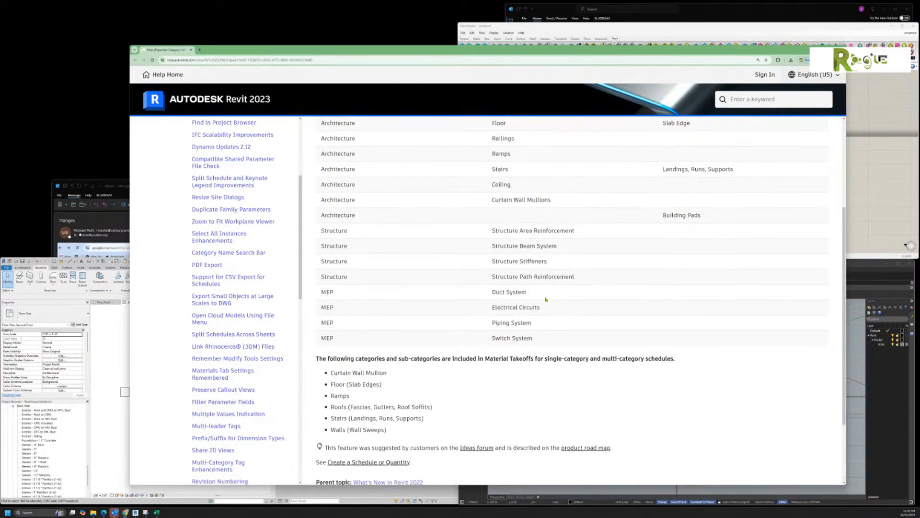
{"action": "scroll", "coordinate": [545, 300], "scroll_direction": "up", "scroll_amount": 1}
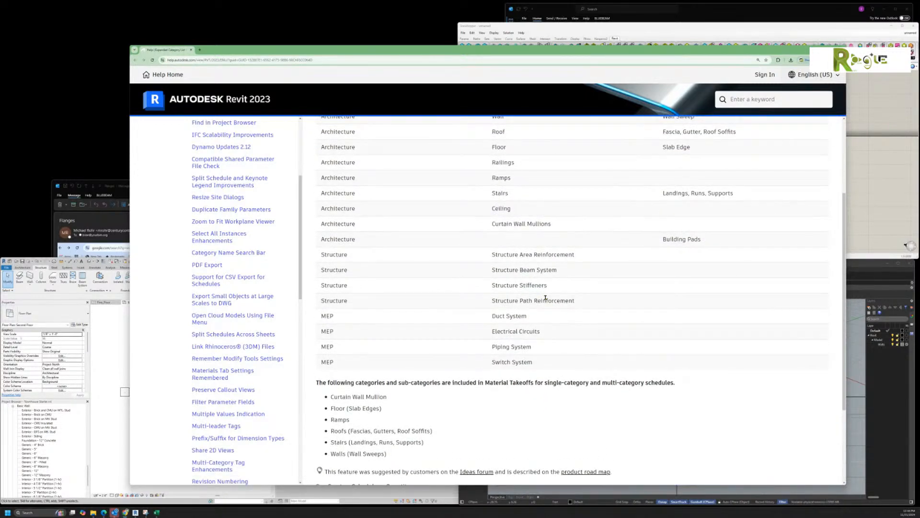
{"action": "scroll", "coordinate": [545, 298], "scroll_direction": "up", "scroll_amount": 2}
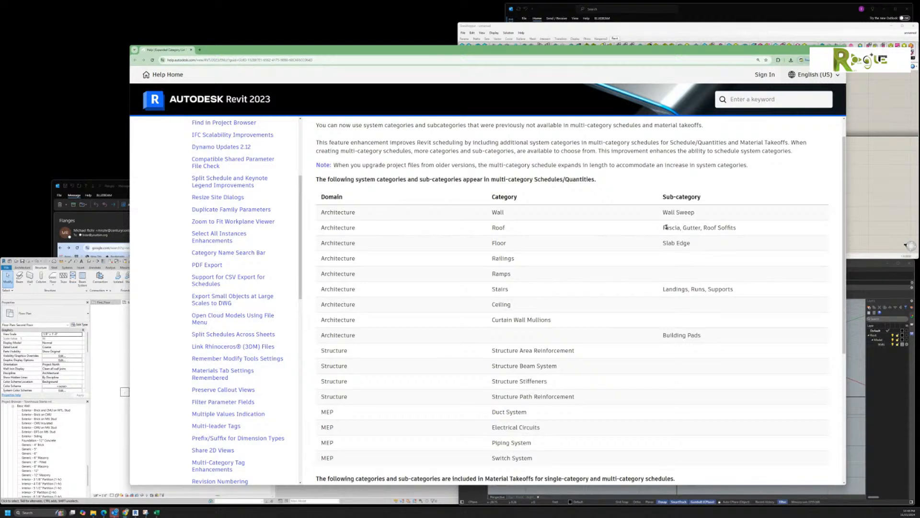
Step: Highlight the Fascia, Wall Sweep and Slab Edge sub-categories, then return to Revit
{"action": "left_click_drag", "start_coordinate": [666, 228], "coordinate": [736, 229]}
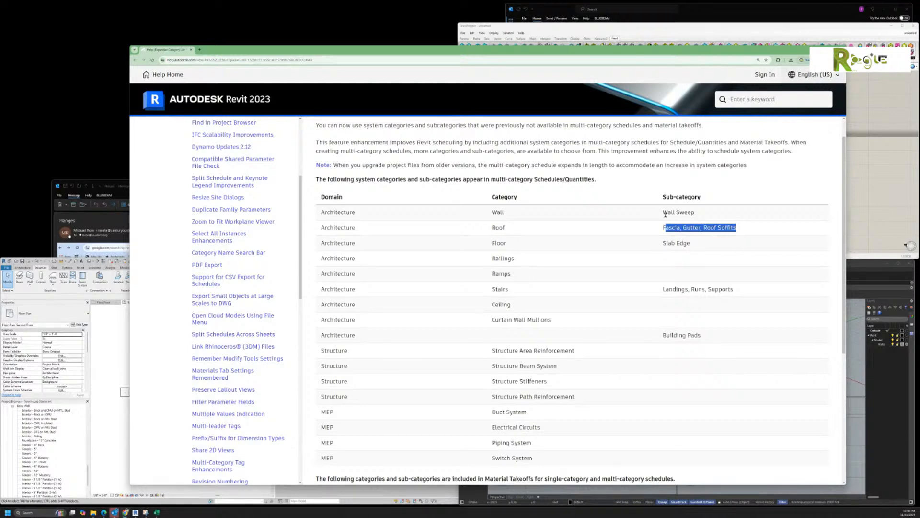
{"action": "left_click_drag", "start_coordinate": [664, 213], "coordinate": [693, 213]}
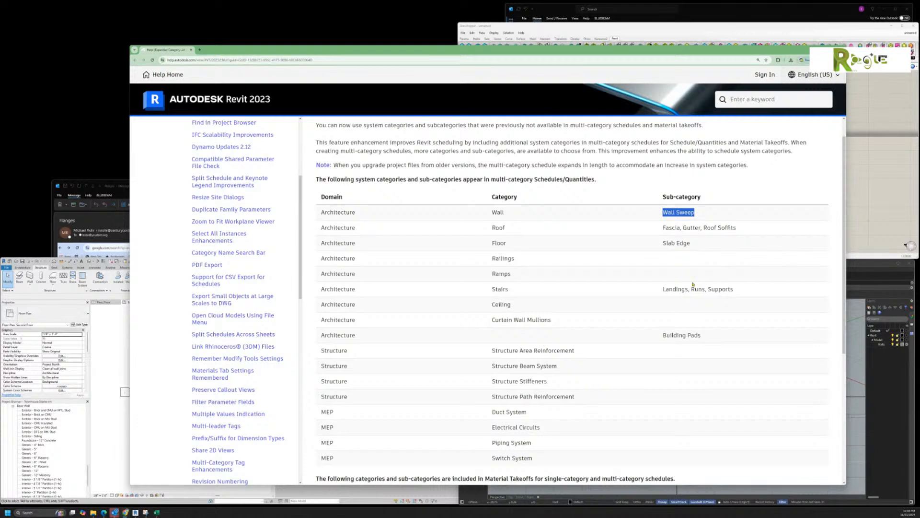
{"action": "left_click_drag", "start_coordinate": [662, 243], "coordinate": [690, 243]}
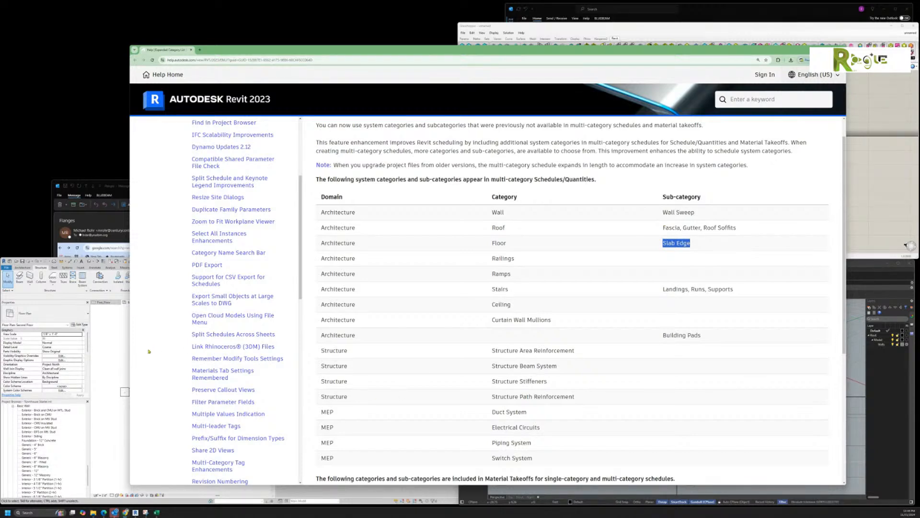
{"action": "left_click", "coordinate": [120, 354]}
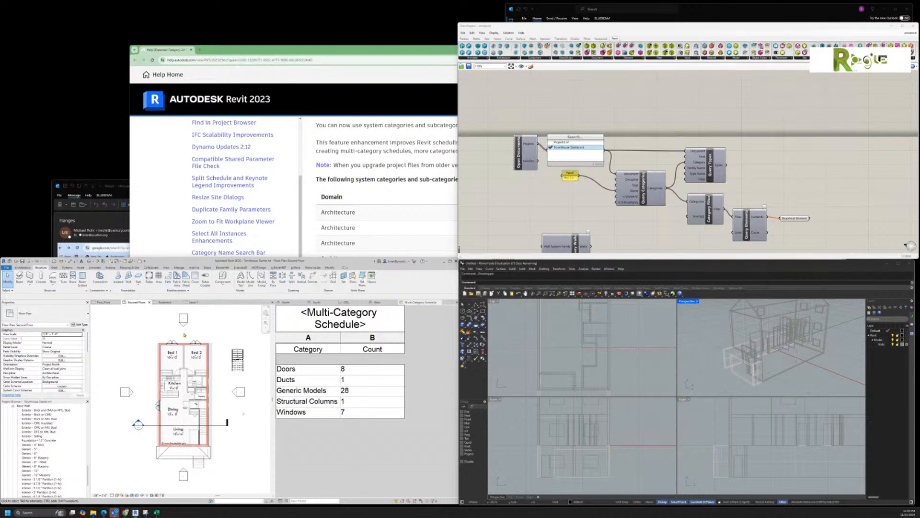
{"action": "left_click", "coordinate": [356, 446]}
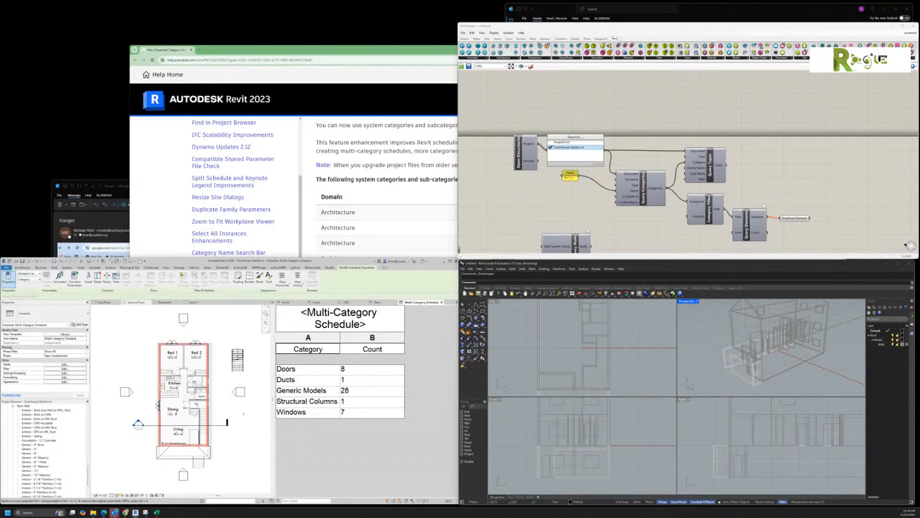
{"action": "left_click", "coordinate": [165, 268]}
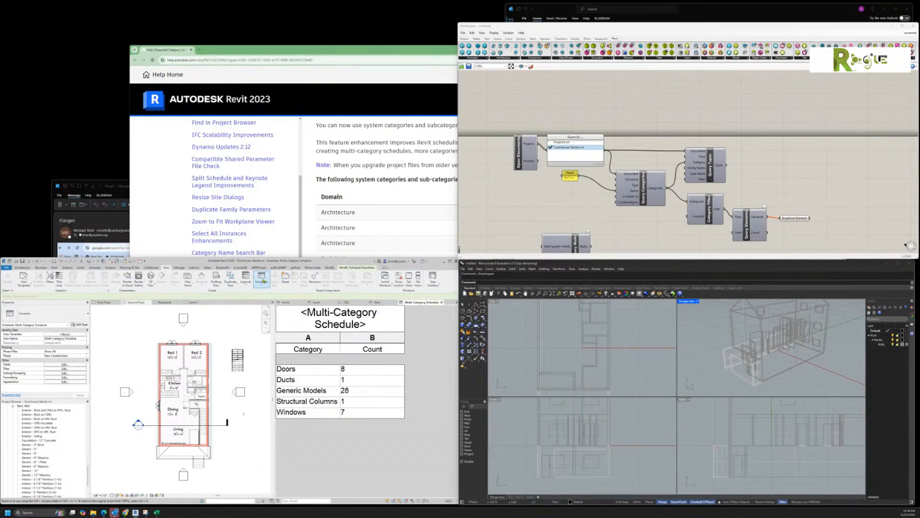
{"action": "left_click", "coordinate": [263, 280]}
{"action": "left_click", "coordinate": [286, 298]}
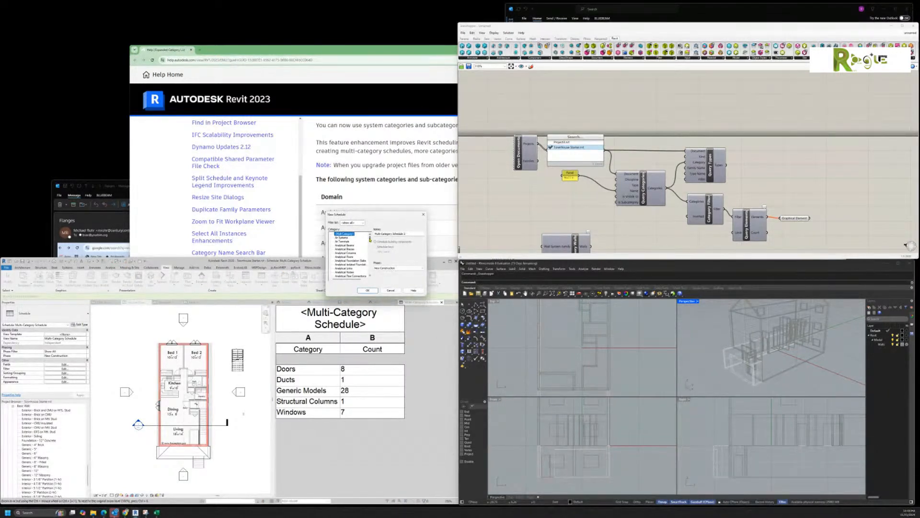
{"action": "left_click_drag", "start_coordinate": [417, 297], "coordinate": [544, 476]}
{"action": "left_click_drag", "start_coordinate": [490, 350], "coordinate": [491, 457]}
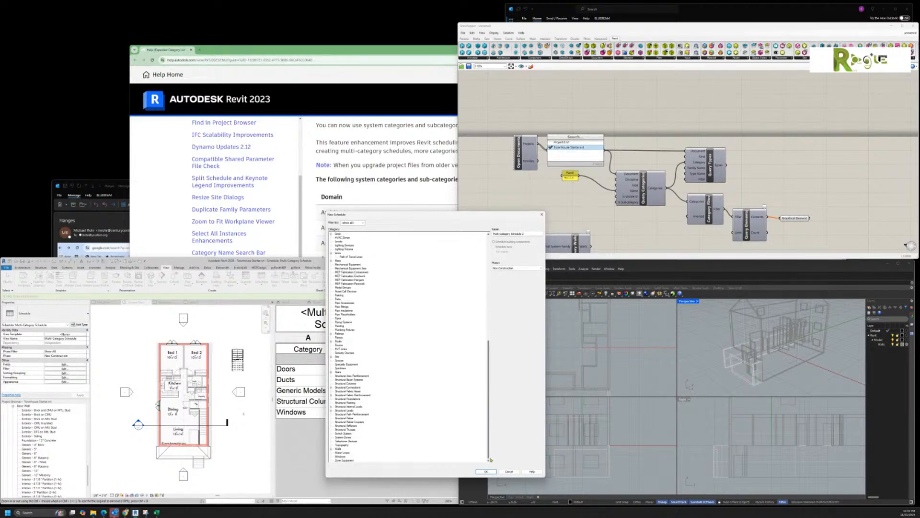
{"action": "left_click", "coordinate": [331, 449]}
{"action": "left_click", "coordinate": [344, 453]}
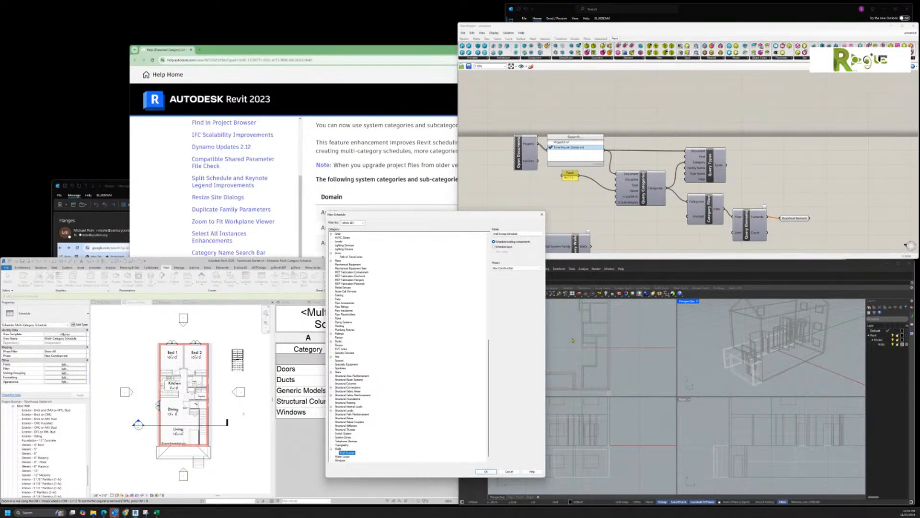
{"action": "left_click", "coordinate": [509, 471]}
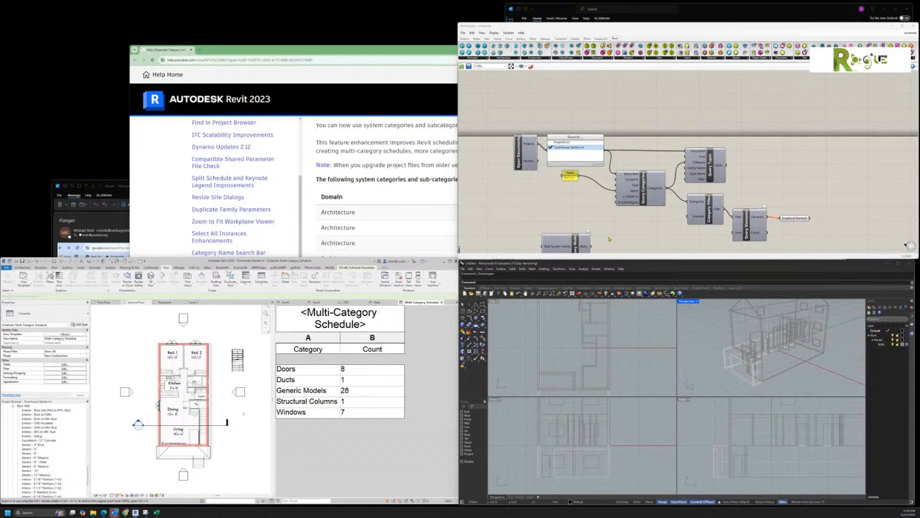
{"action": "scroll", "coordinate": [610, 232], "scroll_direction": "down", "scroll_amount": 2}
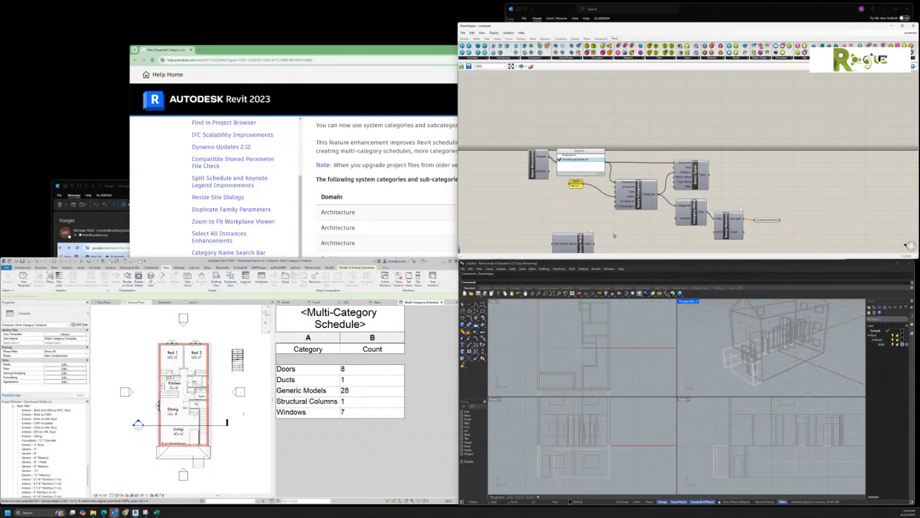
{"action": "middle_click", "coordinate": [619, 233]}
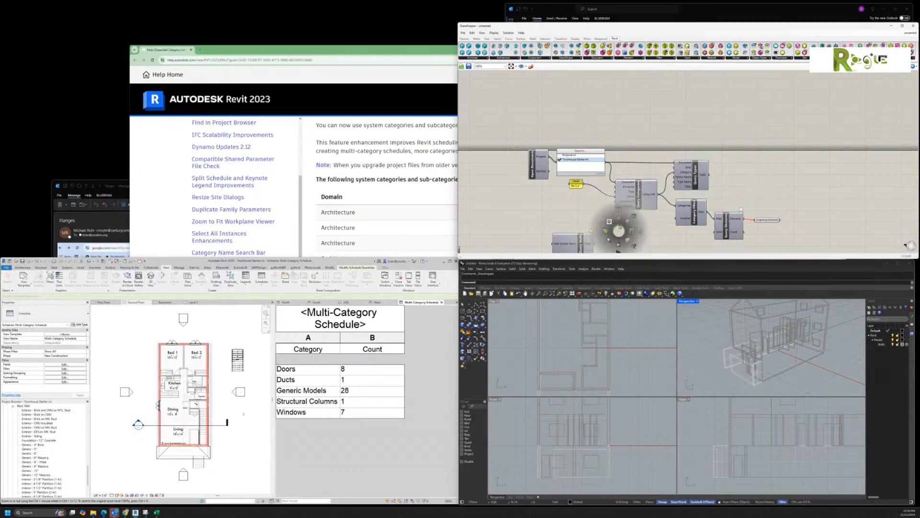
{"action": "scroll", "coordinate": [547, 213], "scroll_direction": "down", "scroll_amount": 3}
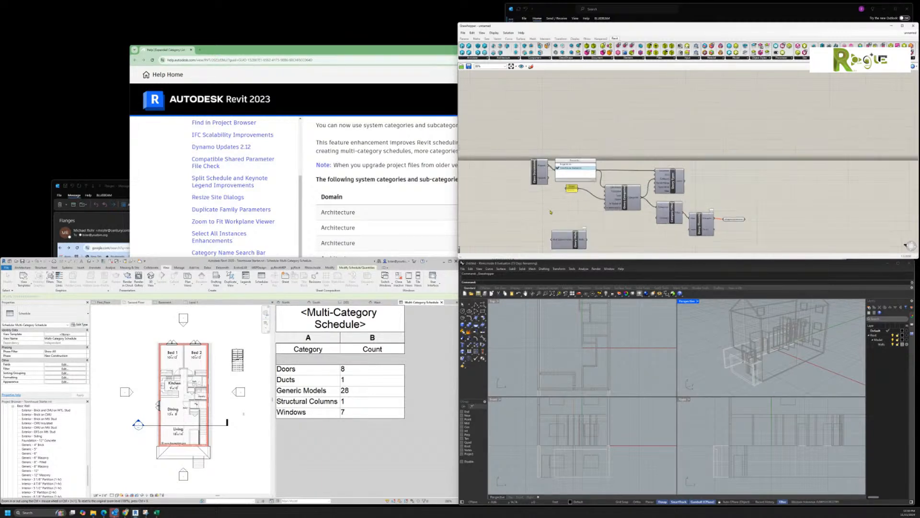
{"action": "scroll", "coordinate": [595, 232], "scroll_direction": "down", "scroll_amount": 3}
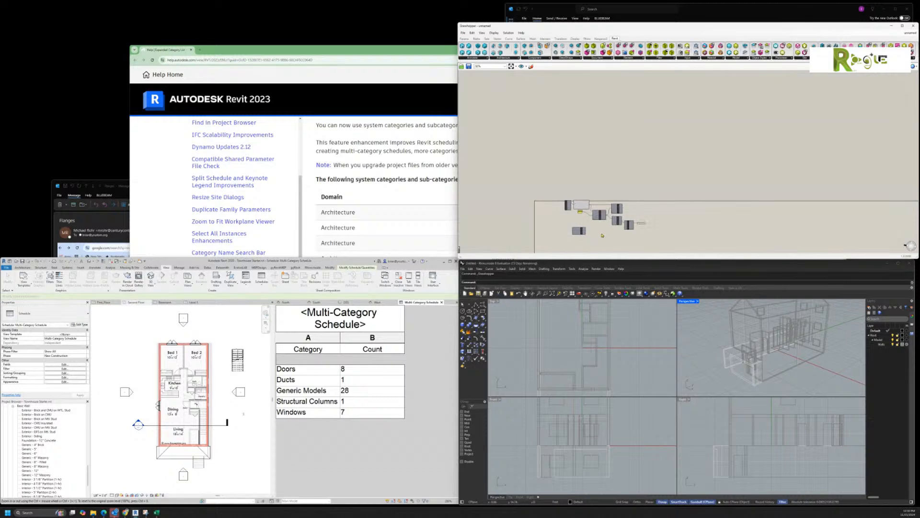
{"action": "scroll", "coordinate": [604, 240], "scroll_direction": "up", "scroll_amount": 5}
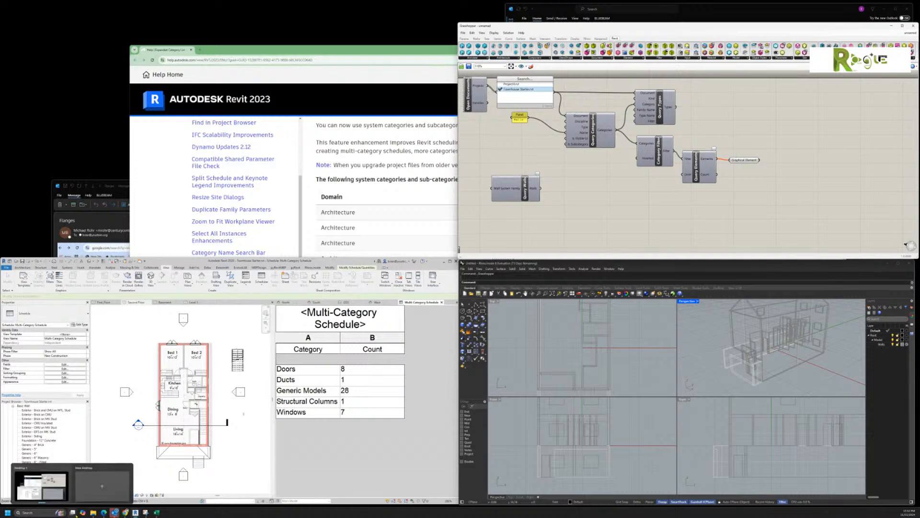
{"action": "left_click", "coordinate": [105, 513]}
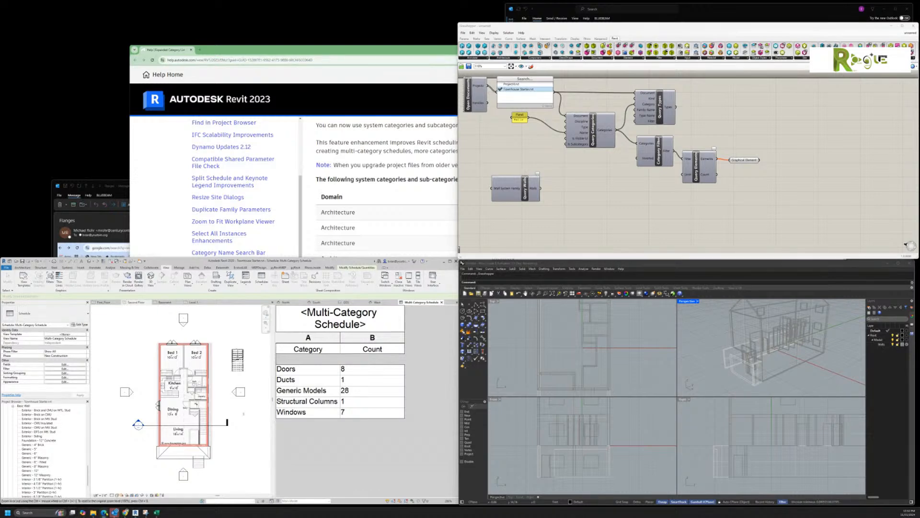
Step: Bring Hypar forward, zoom out and orbit to view the coloured room massing from above
{"action": "mouse_move", "coordinate": [105, 513]}
{"action": "mouse_move", "coordinate": [146, 512]}
{"action": "left_click", "coordinate": [216, 485]}
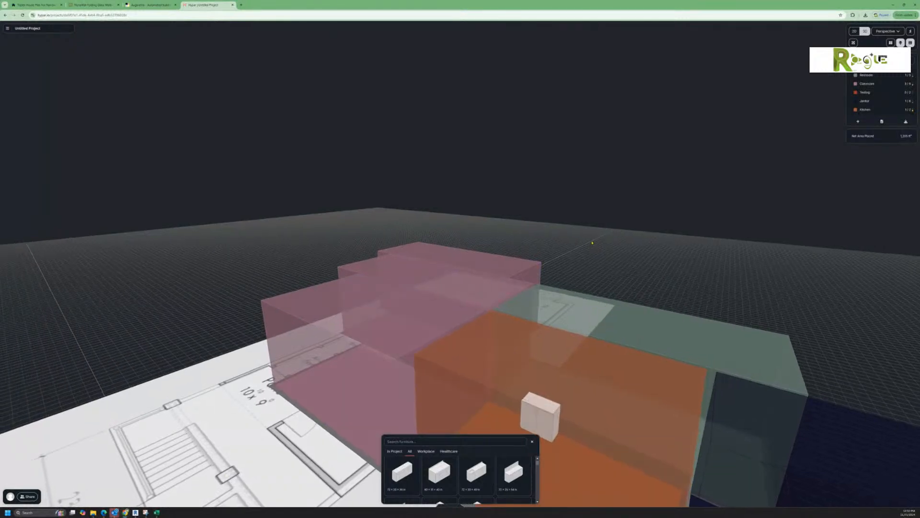
{"action": "scroll", "coordinate": [590, 249], "scroll_direction": "down", "scroll_amount": 5}
{"action": "left_click_drag", "start_coordinate": [548, 380], "coordinate": [587, 419]}
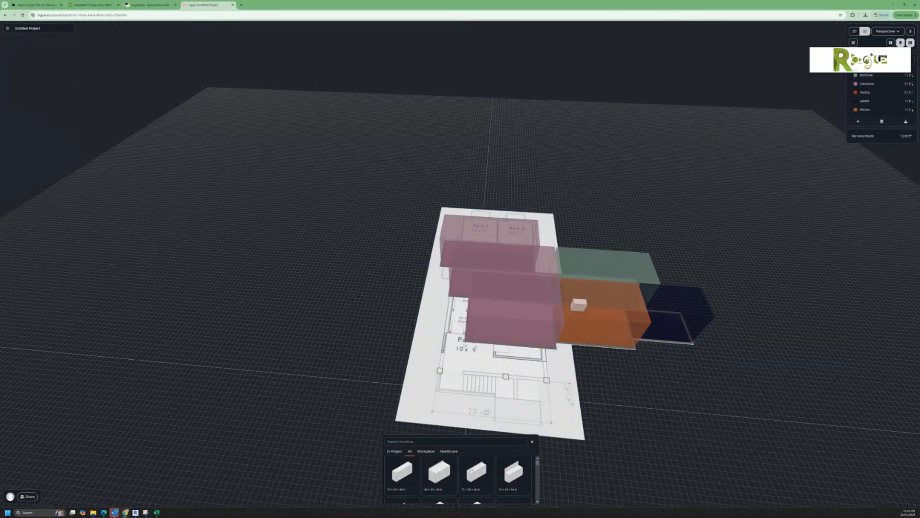
Step: Switch to the 2D plan view and close the furniture search panel
{"action": "left_click", "coordinate": [855, 32]}
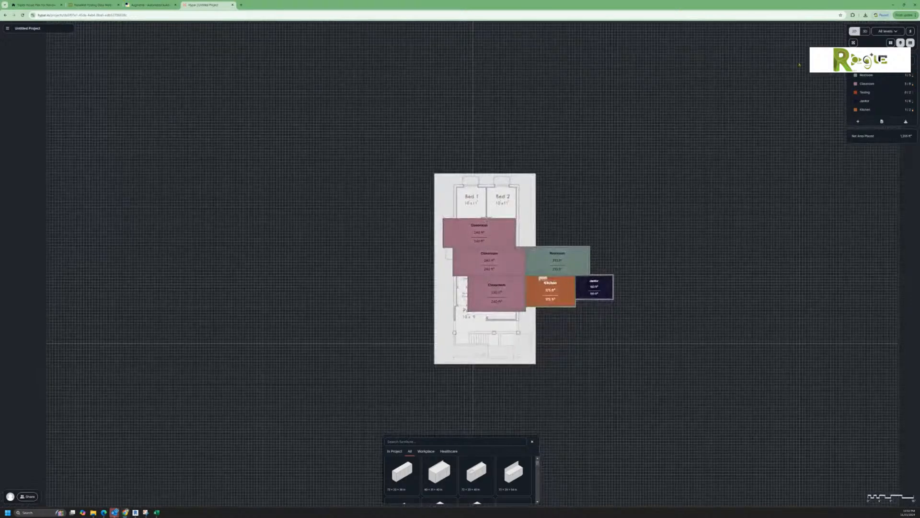
{"action": "scroll", "coordinate": [594, 234], "scroll_direction": "up", "scroll_amount": 2}
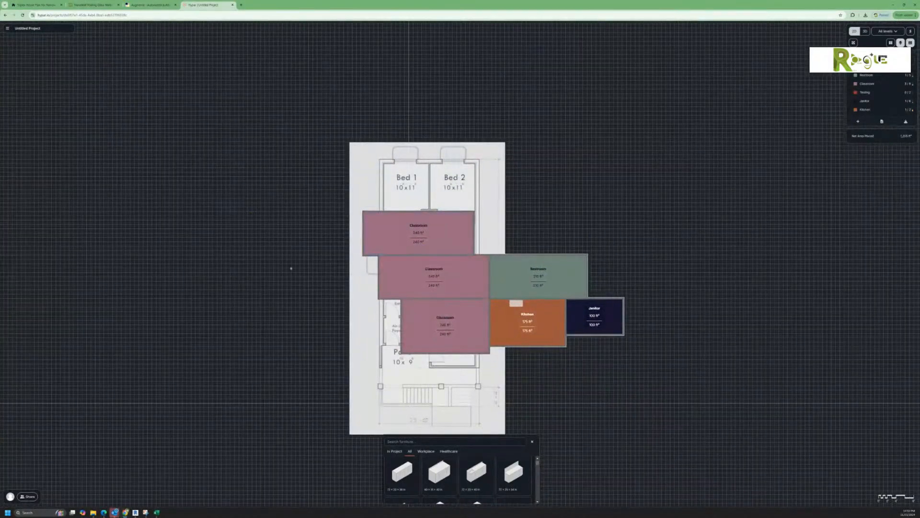
{"action": "left_click", "coordinate": [533, 441]}
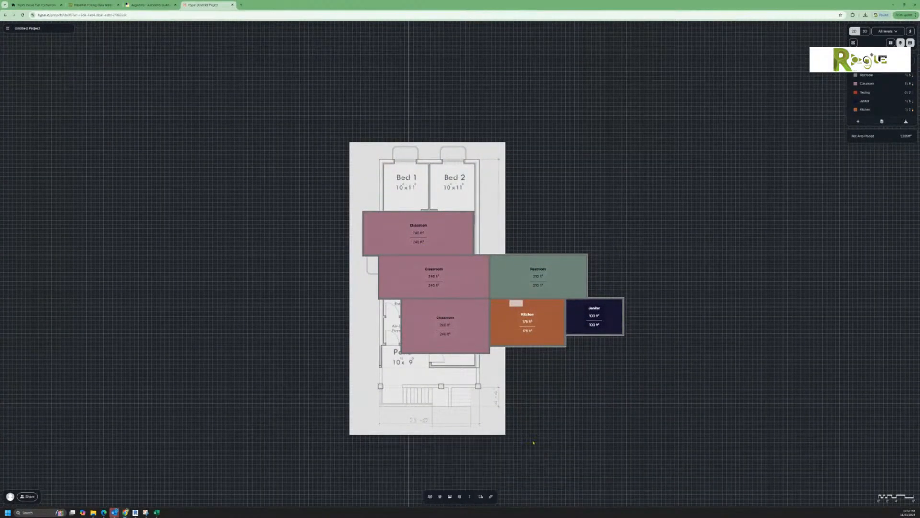
Step: Box-select all rooms and drag the top handle to make the group taller and narrower
{"action": "left_click", "coordinate": [480, 496]}
{"action": "left_click_drag", "start_coordinate": [312, 210], "coordinate": [263, 211]}
{"action": "middle_click_drag", "start_coordinate": [316, 201], "coordinate": [335, 204]}
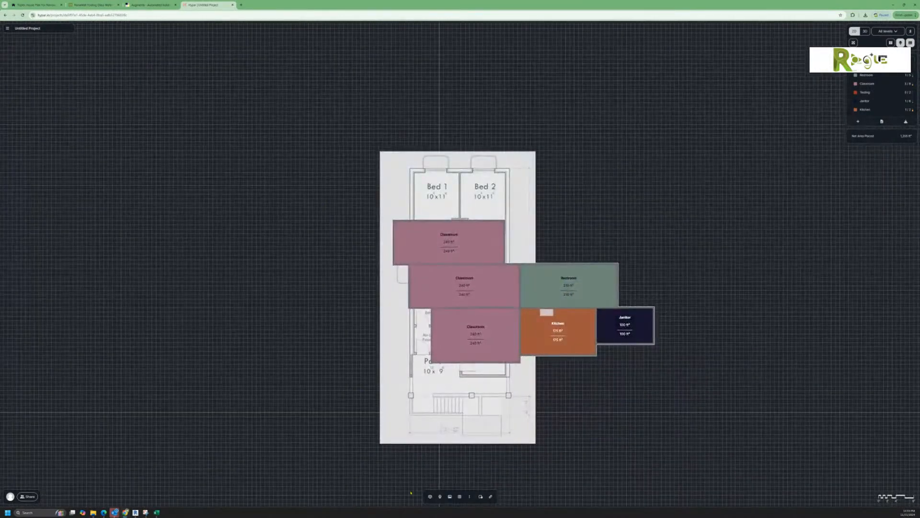
{"action": "left_click", "coordinate": [481, 496]}
{"action": "left_click_drag", "start_coordinate": [355, 208], "coordinate": [688, 389]}
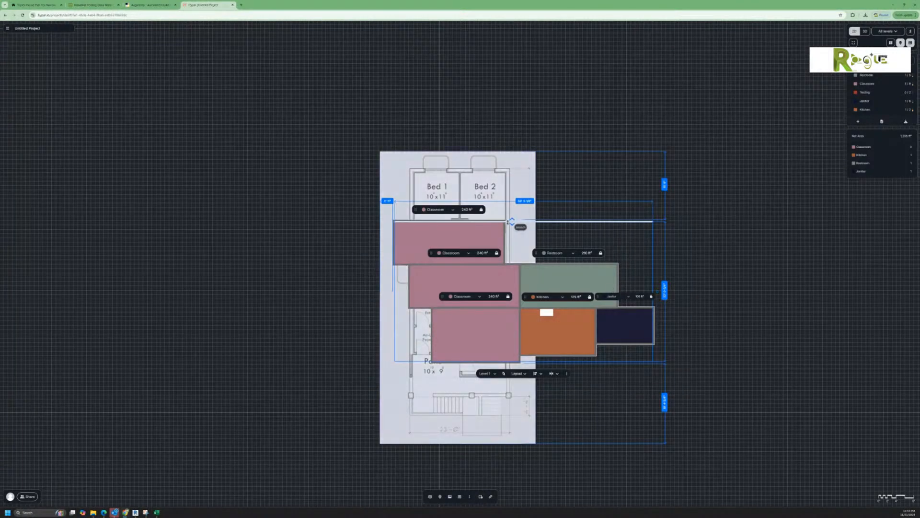
{"action": "left_click_drag", "start_coordinate": [514, 221], "coordinate": [514, 185]}
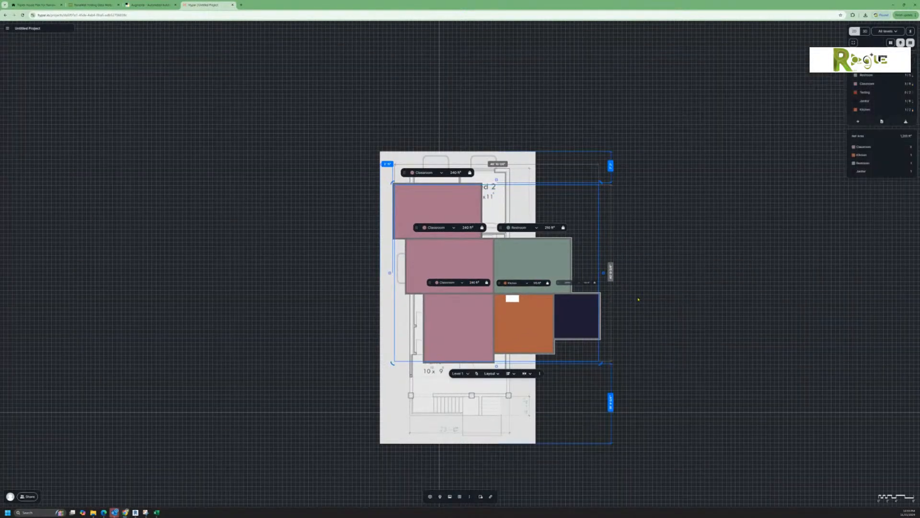
{"action": "left_click", "coordinate": [640, 307]}
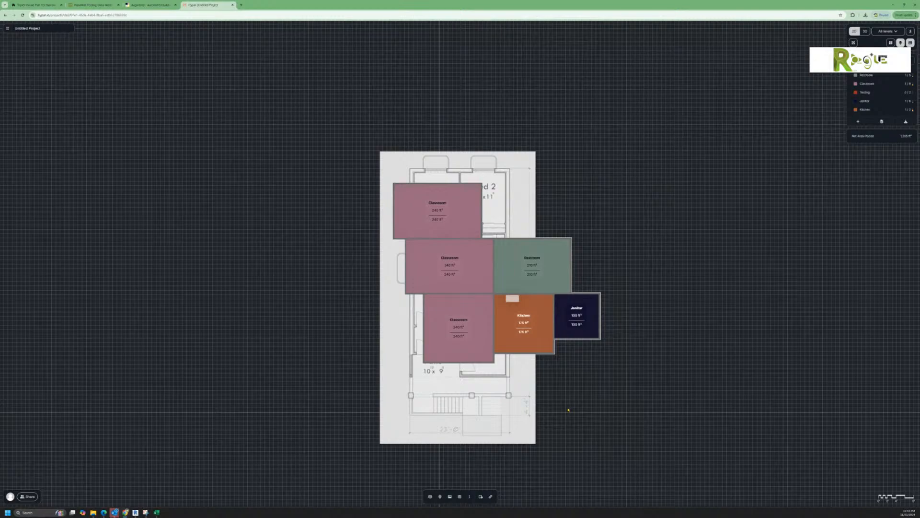
{"action": "scroll", "coordinate": [507, 325], "scroll_direction": "up", "scroll_amount": 5}
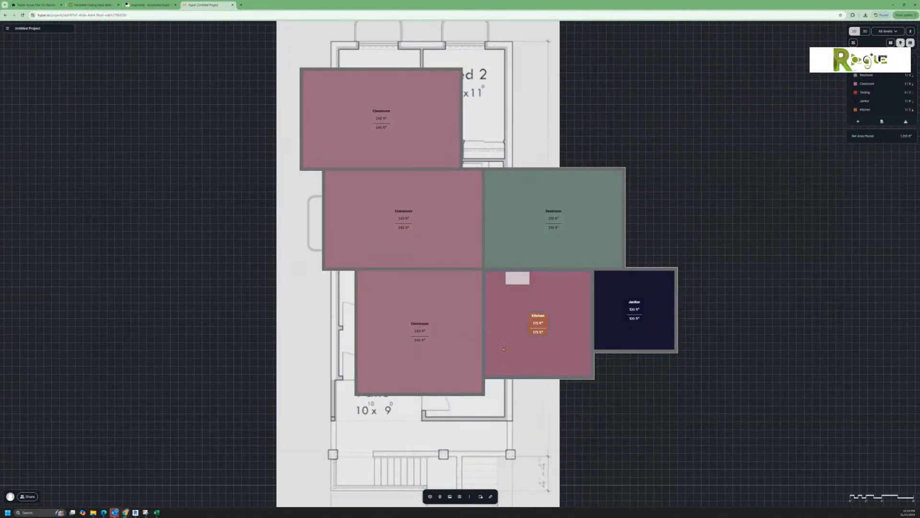
{"action": "scroll", "coordinate": [522, 413], "scroll_direction": "up", "scroll_amount": 3}
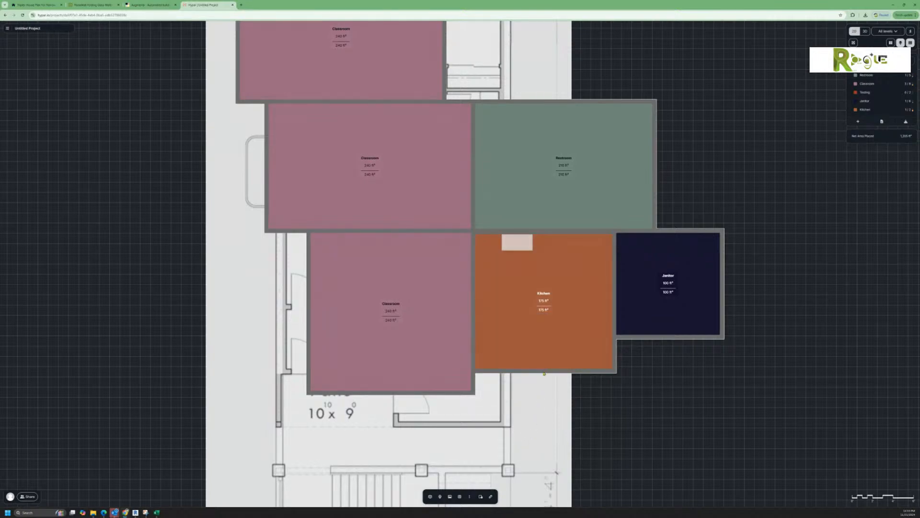
Step: Narrow the Kitchen from left and right and lower its top, keeping its 175 ft² area
{"action": "left_click", "coordinate": [544, 369]}
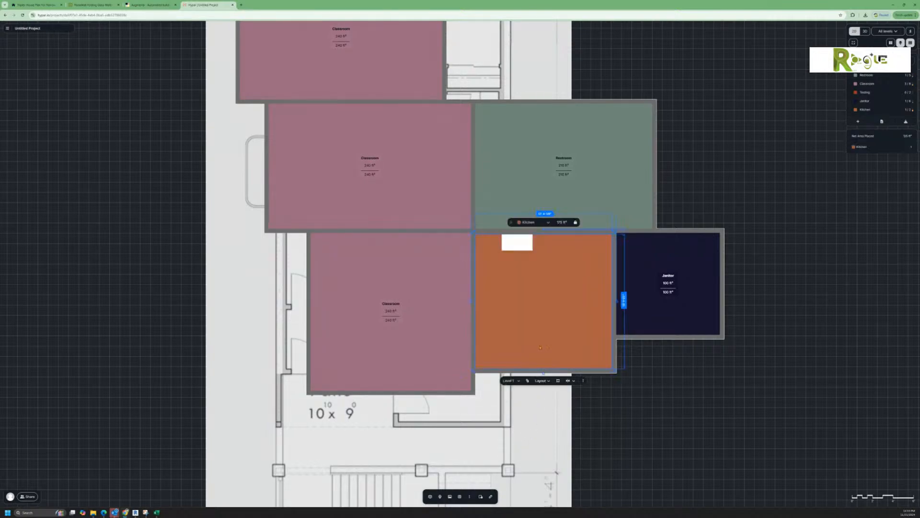
{"action": "mouse_move", "coordinate": [480, 296]}
{"action": "left_mouse_down"}
{"action": "mouse_move", "coordinate": [403, 298]}
{"action": "mouse_move", "coordinate": [485, 296]}
{"action": "left_mouse_up"}
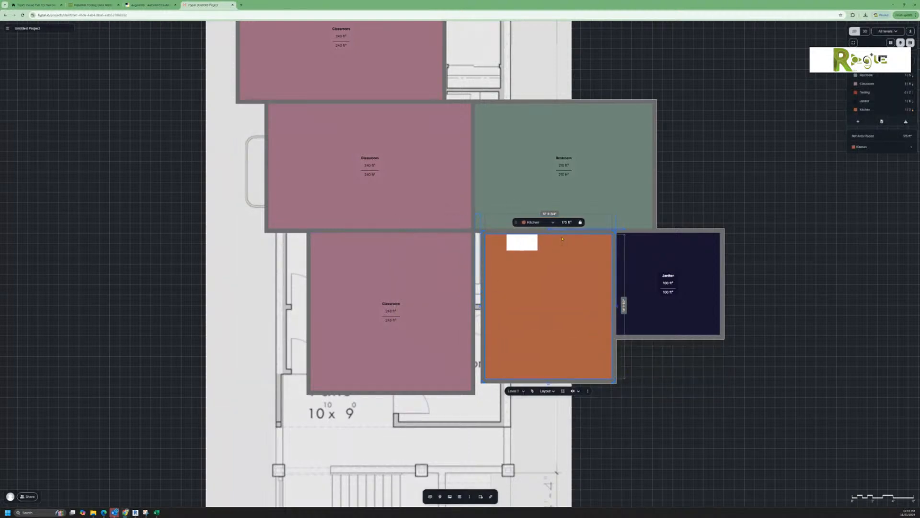
{"action": "left_click_drag", "start_coordinate": [562, 235], "coordinate": [548, 263]}
{"action": "left_click_drag", "start_coordinate": [648, 350], "coordinate": [607, 350]}
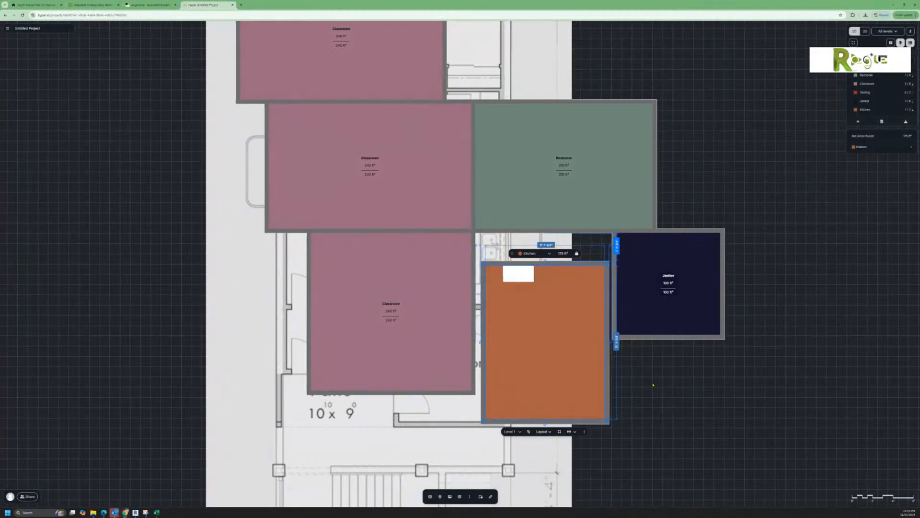
{"action": "left_click", "coordinate": [650, 385]}
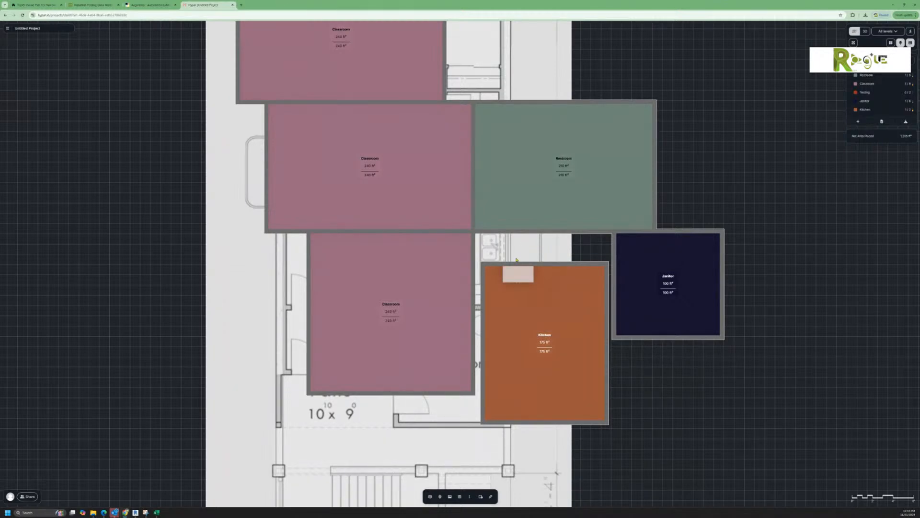
{"action": "left_click", "coordinate": [8, 28]}
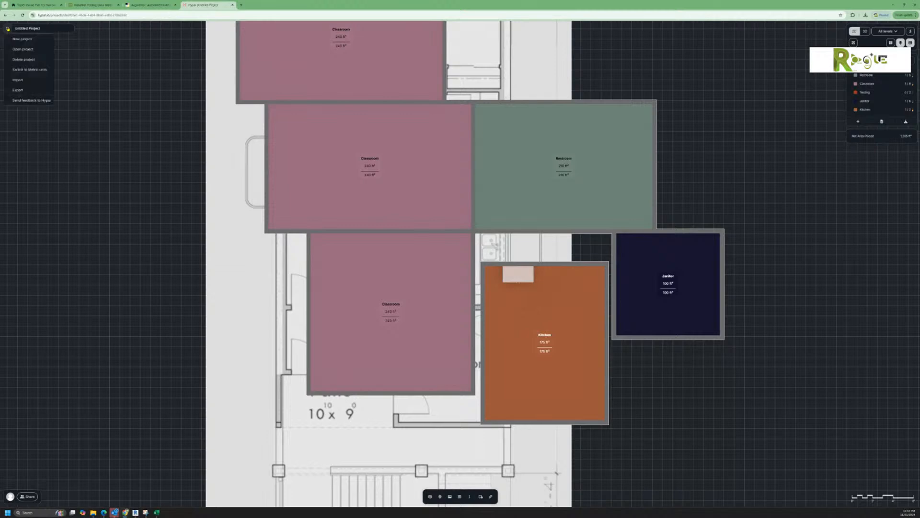
{"action": "mouse_move", "coordinate": [32, 79]}
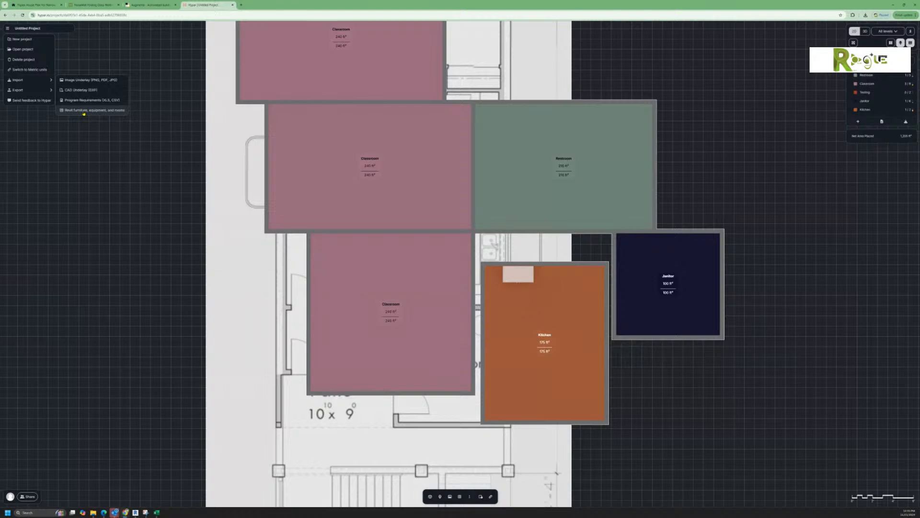
{"action": "left_click", "coordinate": [723, 195]}
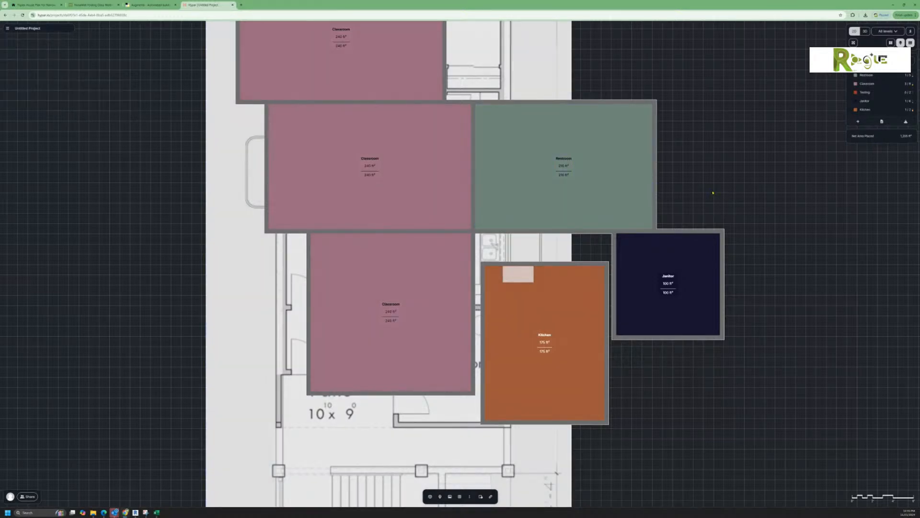
{"action": "scroll", "coordinate": [712, 193], "scroll_direction": "down", "scroll_amount": 1}
{"action": "scroll", "coordinate": [705, 195], "scroll_direction": "down", "scroll_amount": 1}
{"action": "middle_click_drag", "start_coordinate": [704, 195], "coordinate": [666, 265]}
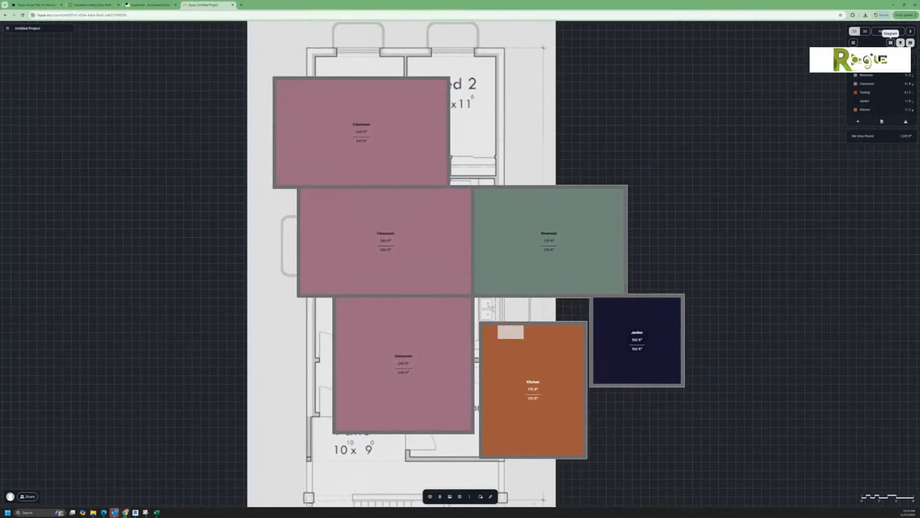
Step: Switch to the bubble diagram and delete the floor-plan underlay image
{"action": "left_click", "coordinate": [891, 43]}
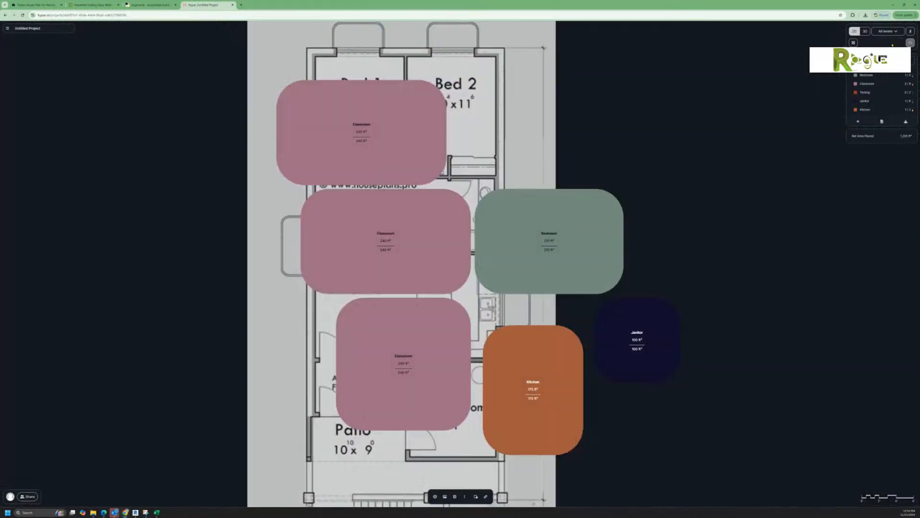
{"action": "left_click", "coordinate": [549, 133]}
{"action": "key", "text": "Delete"}
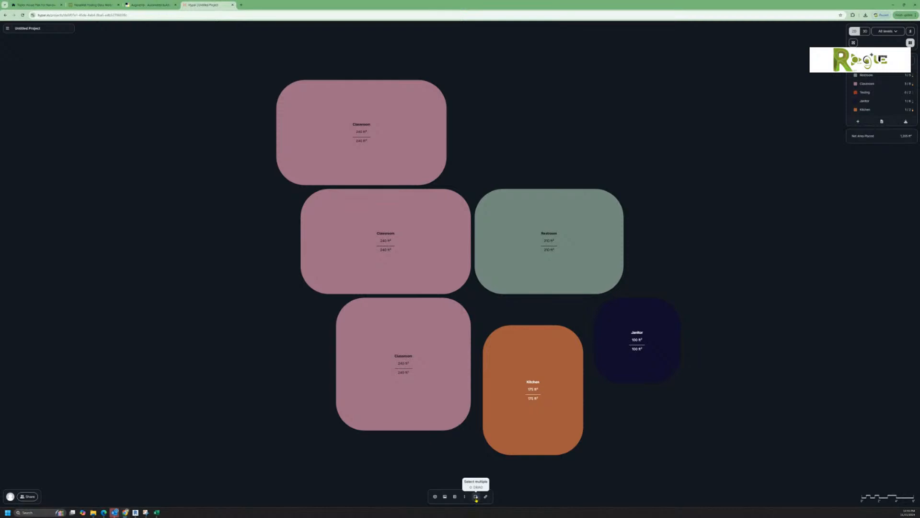
Step: Squash all six room bubbles wider and shorter, then return to the detailed walled view
{"action": "left_click", "coordinate": [476, 497]}
{"action": "left_click_drag", "start_coordinate": [225, 61], "coordinate": [708, 480]}
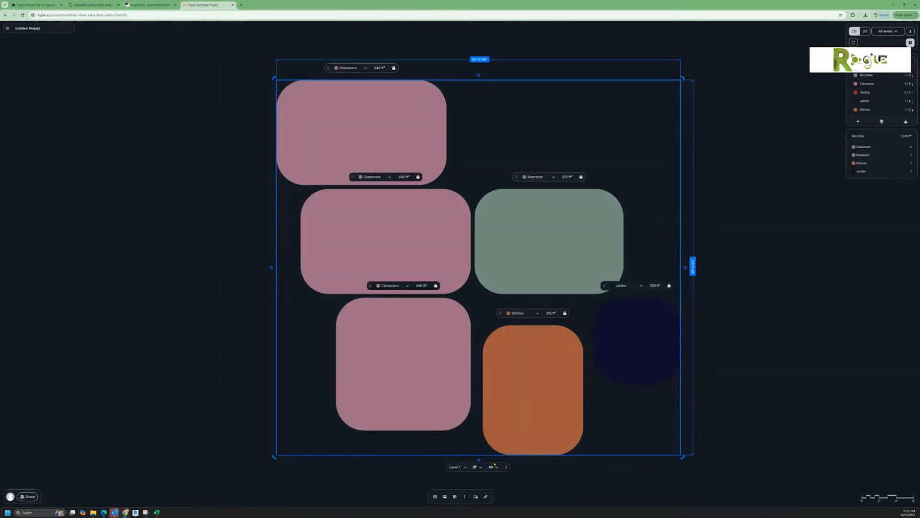
{"action": "left_click_drag", "start_coordinate": [492, 454], "coordinate": [492, 384]}
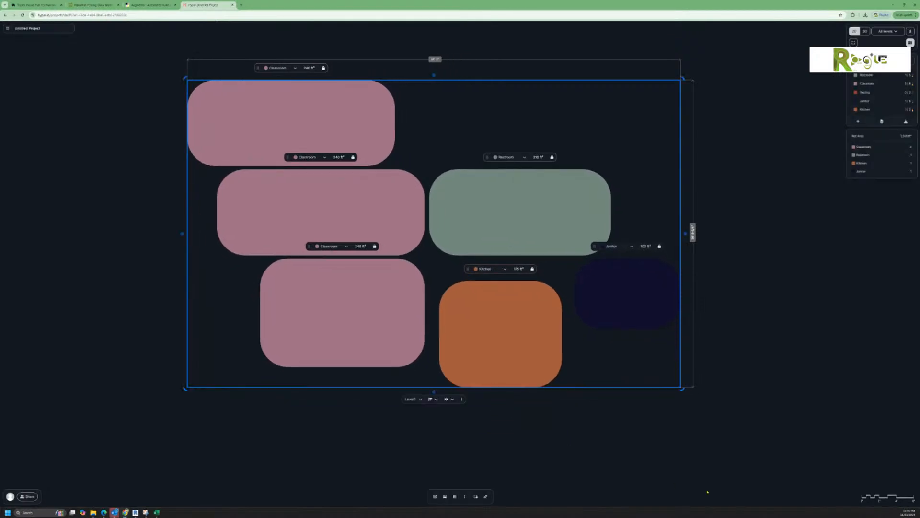
{"action": "left_click", "coordinate": [664, 466]}
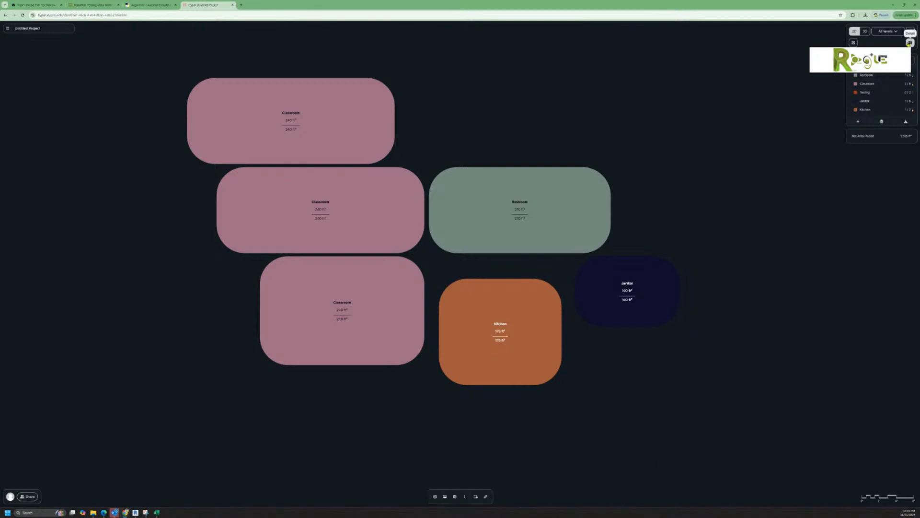
{"action": "left_click", "coordinate": [909, 43]}
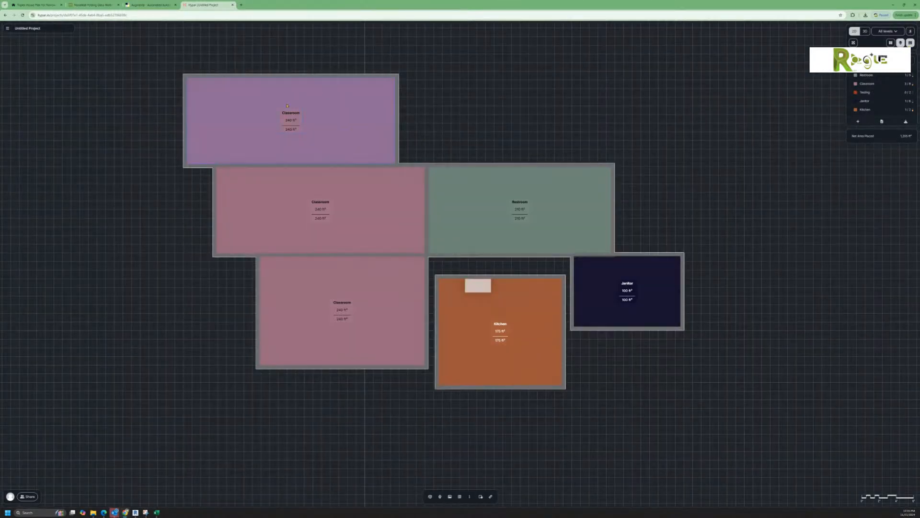
Step: Show the rooms as 3D perspective masses, glancing at the main menu's Export entry, then orbit slightly
{"action": "left_click", "coordinate": [865, 31]}
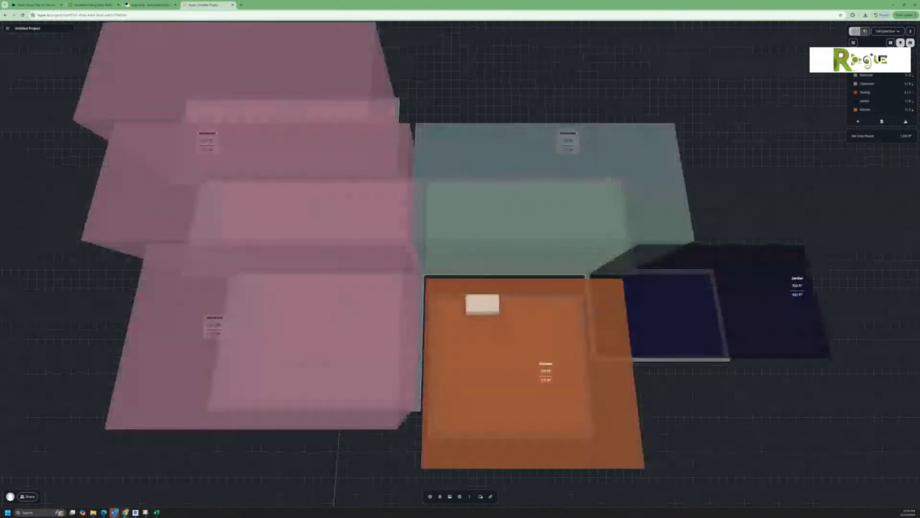
{"action": "left_click", "coordinate": [7, 29]}
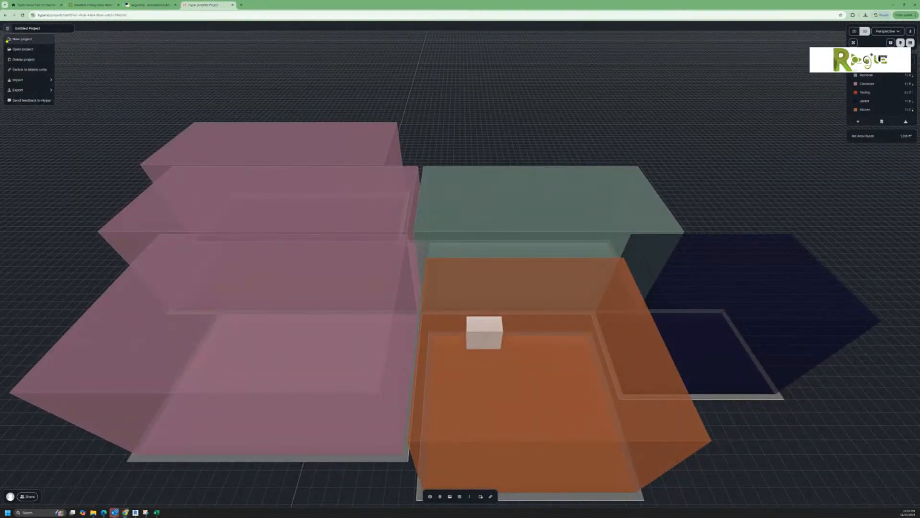
{"action": "mouse_move", "coordinate": [21, 91]}
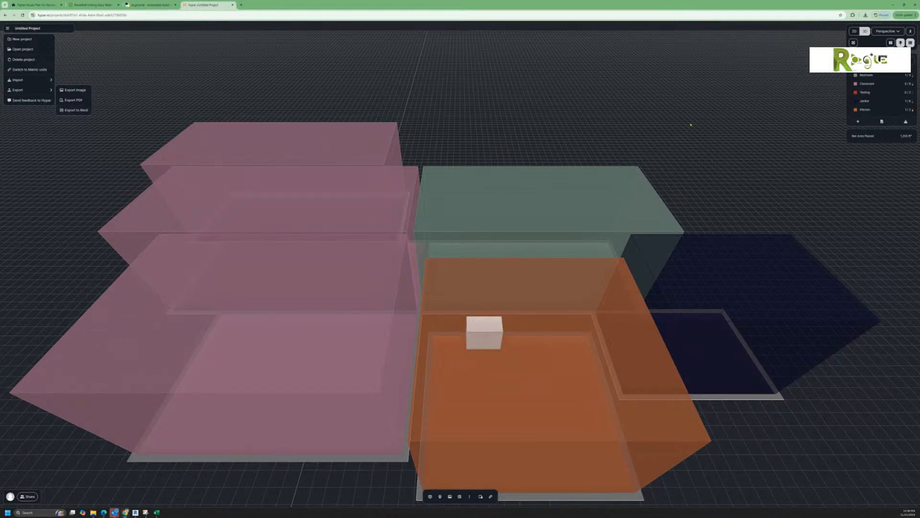
{"action": "left_click_drag", "start_coordinate": [688, 124], "coordinate": [675, 102]}
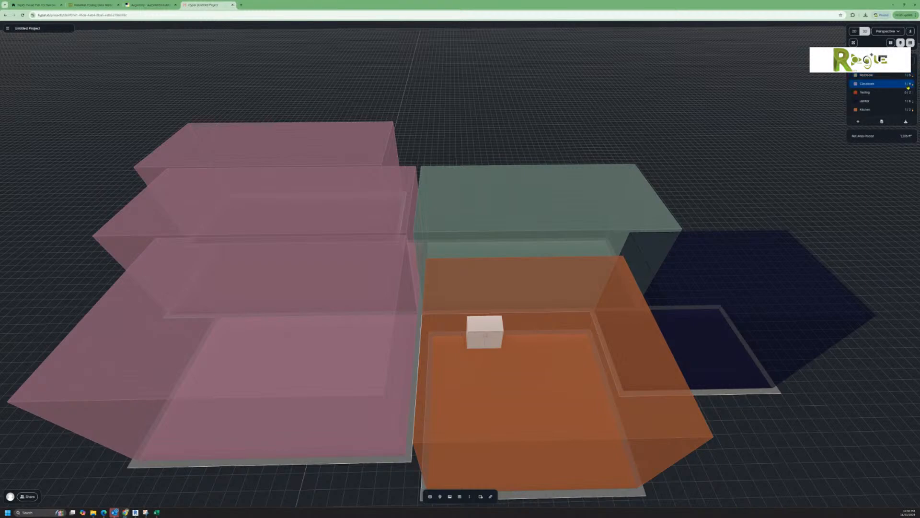
Step: Import 'Test Requirements.xlsx' from the Downloads folder as program requirements
{"action": "left_click", "coordinate": [881, 122]}
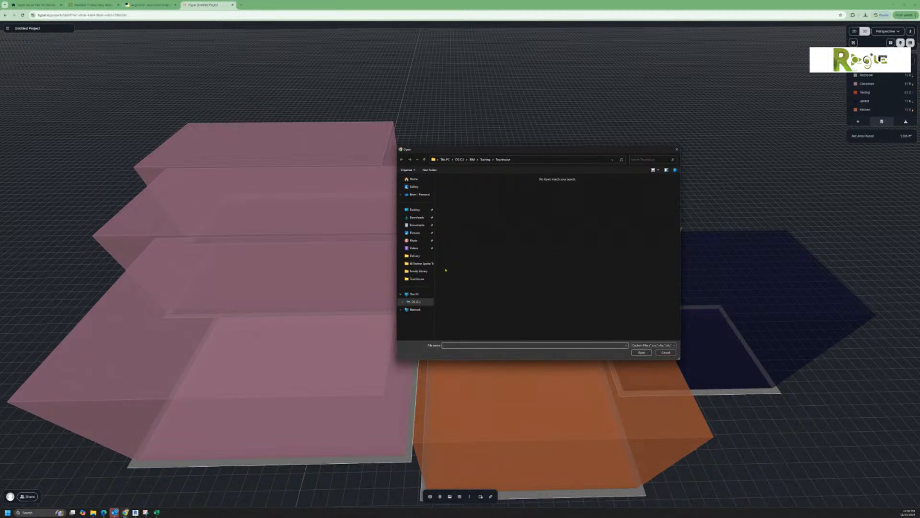
{"action": "left_click", "coordinate": [422, 217]}
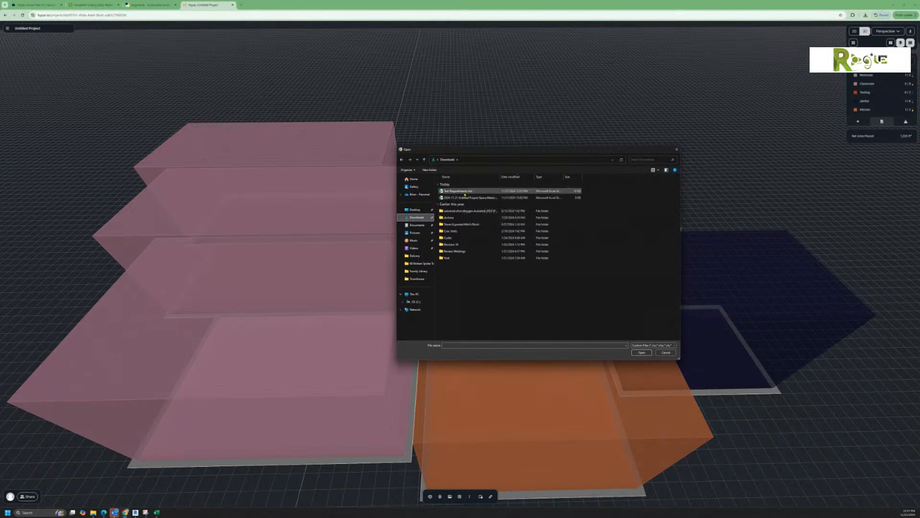
{"action": "double_click", "coordinate": [465, 194]}
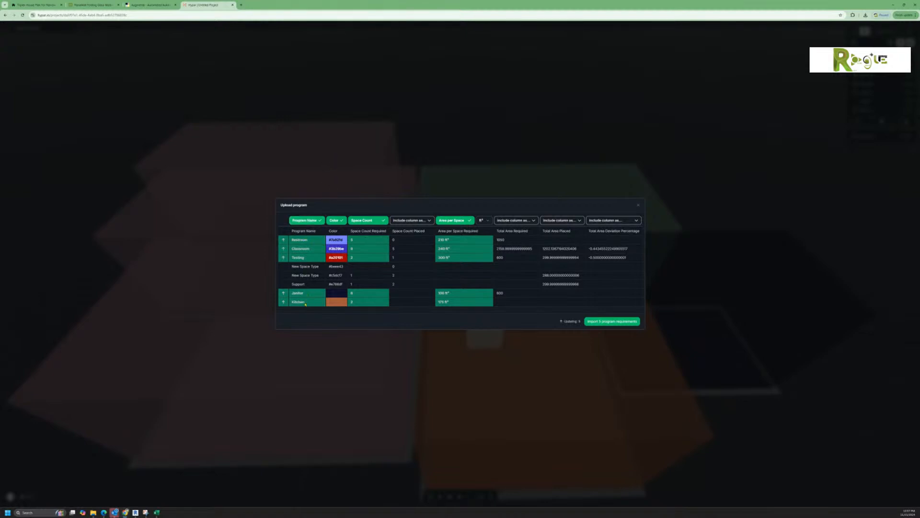
Step: Unmap the Space Count and Color columns, map Space Count Placed as Space Count, and import
{"action": "left_click", "coordinate": [373, 222]}
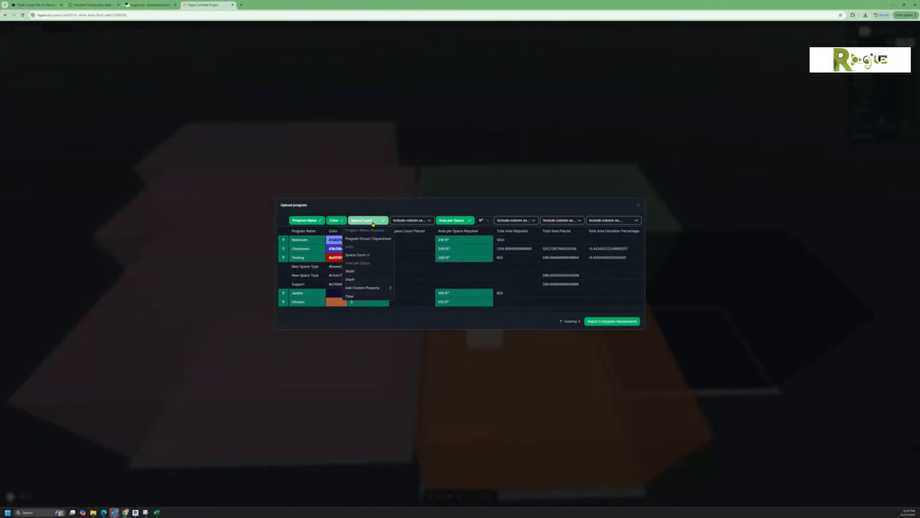
{"action": "left_click", "coordinate": [359, 296]}
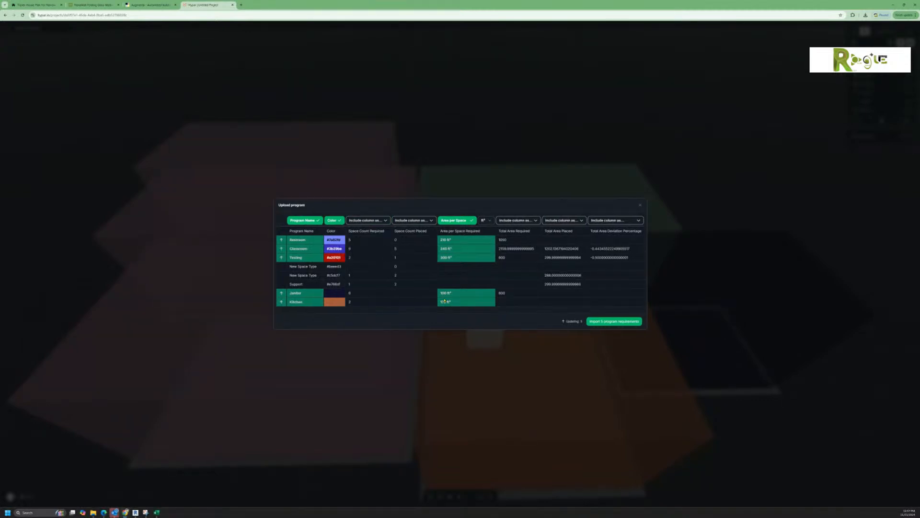
{"action": "left_click", "coordinate": [336, 221]}
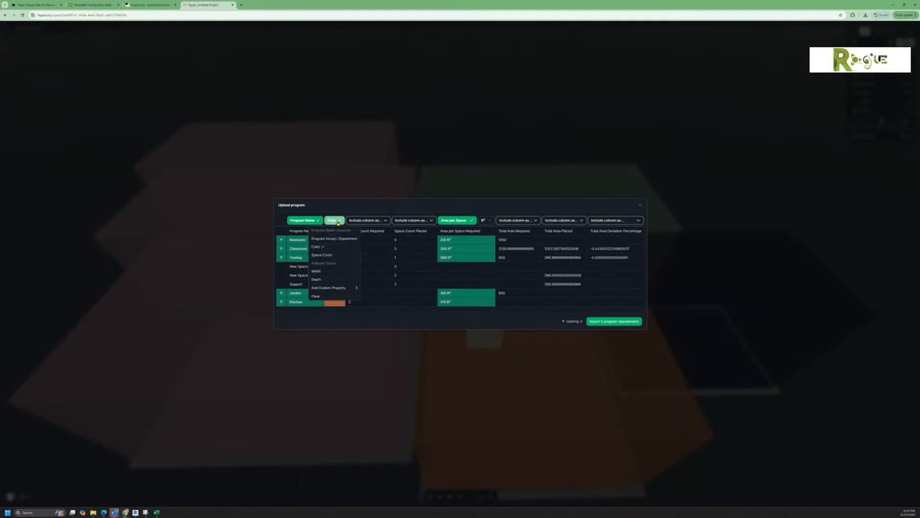
{"action": "left_click", "coordinate": [328, 296]}
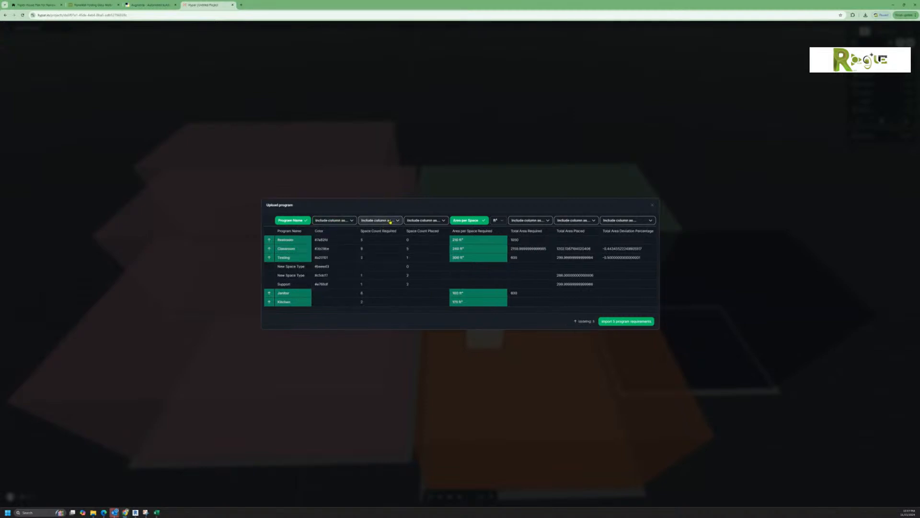
{"action": "left_click", "coordinate": [427, 221]}
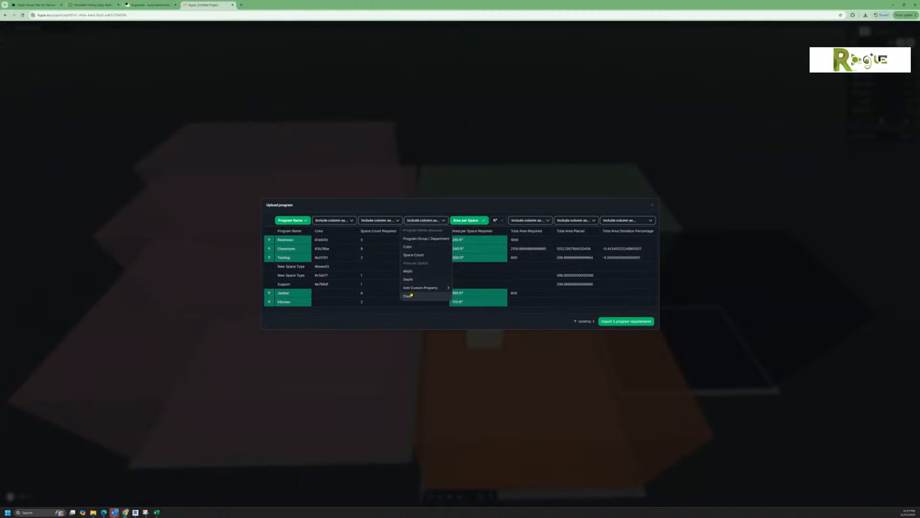
{"action": "left_click", "coordinate": [417, 255]}
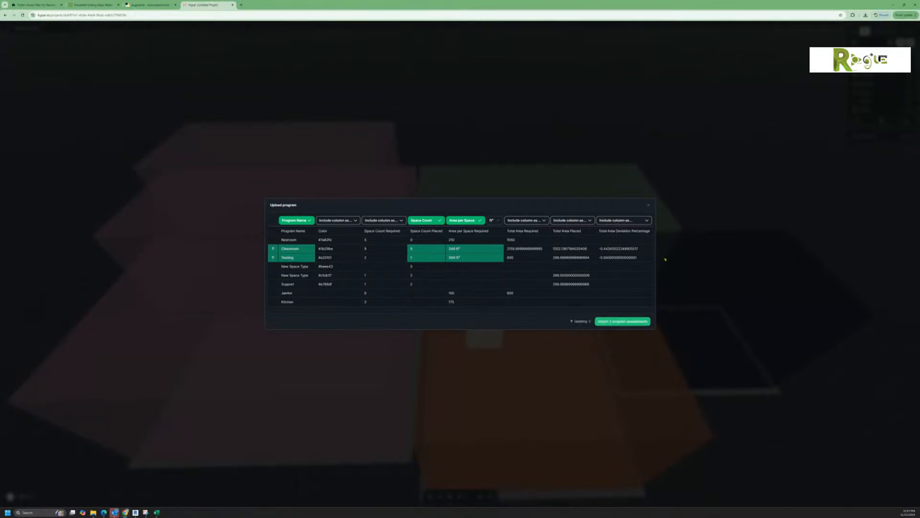
{"action": "left_click", "coordinate": [648, 206]}
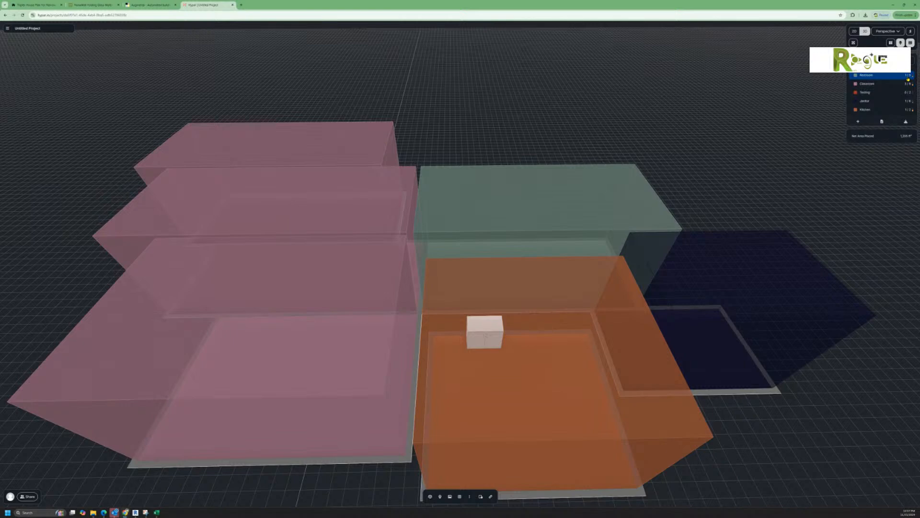
Step: Place a new Restroom block beside the kitchen and resize it
{"action": "left_click_drag", "start_coordinate": [869, 77], "coordinate": [559, 348]}
{"action": "scroll", "coordinate": [810, 427], "scroll_direction": "down", "scroll_amount": 5}
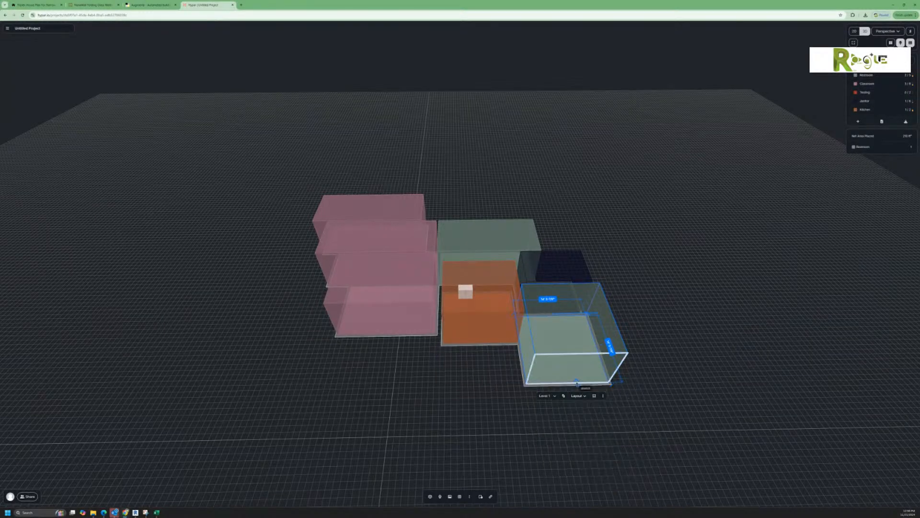
{"action": "left_click_drag", "start_coordinate": [577, 382], "coordinate": [572, 363]}
{"action": "left_click", "coordinate": [662, 395]}
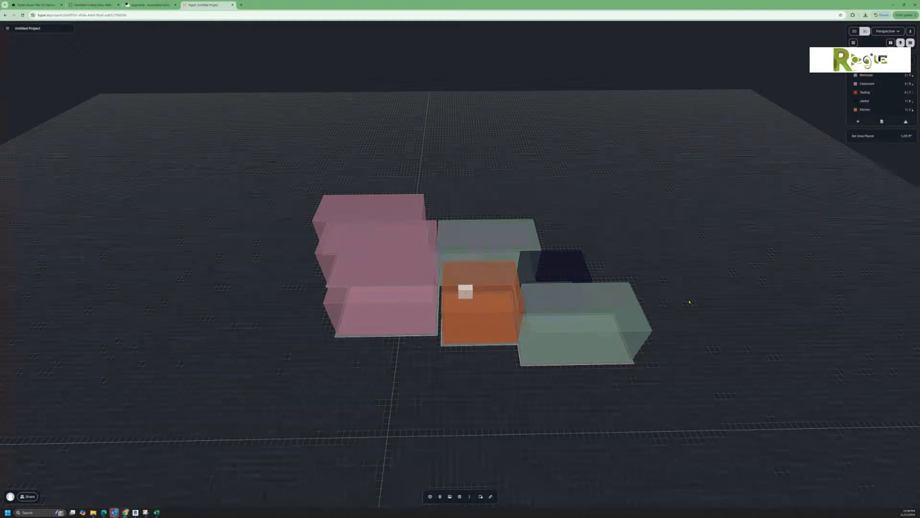
Step: Place a new Classroom block below the existing classrooms
{"action": "left_click", "coordinate": [872, 85]}
{"action": "left_click_drag", "start_coordinate": [875, 86], "coordinate": [397, 372]}
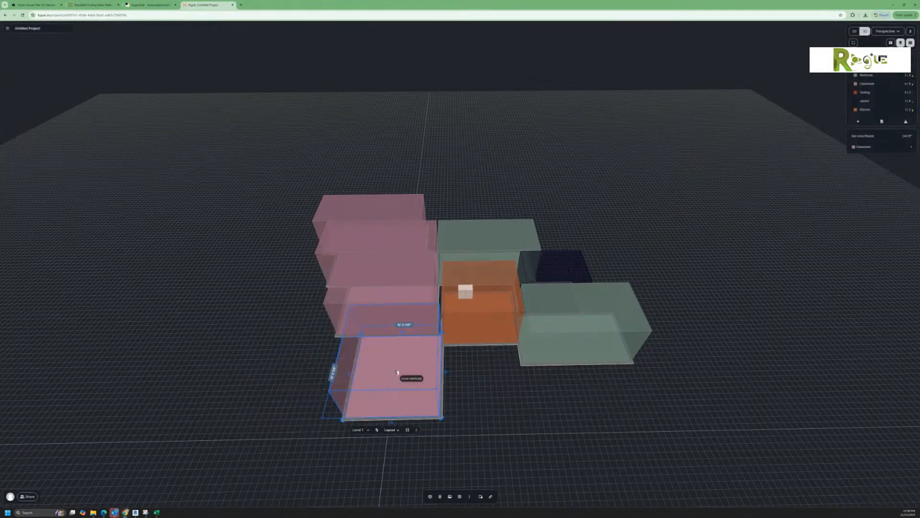
{"action": "left_click", "coordinate": [531, 401]}
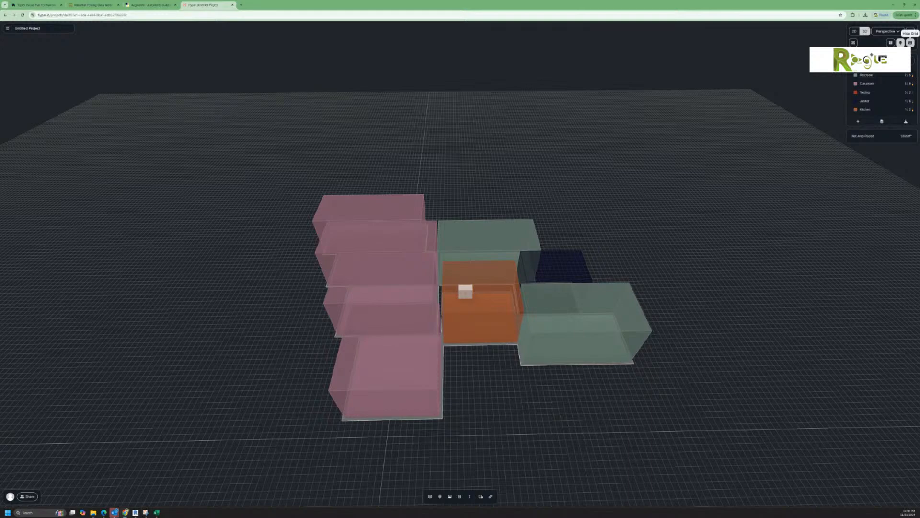
Step: Switch to the 2D room diagram, zoom in, and bring up the project's Sharing dialog
{"action": "left_click", "coordinate": [854, 31]}
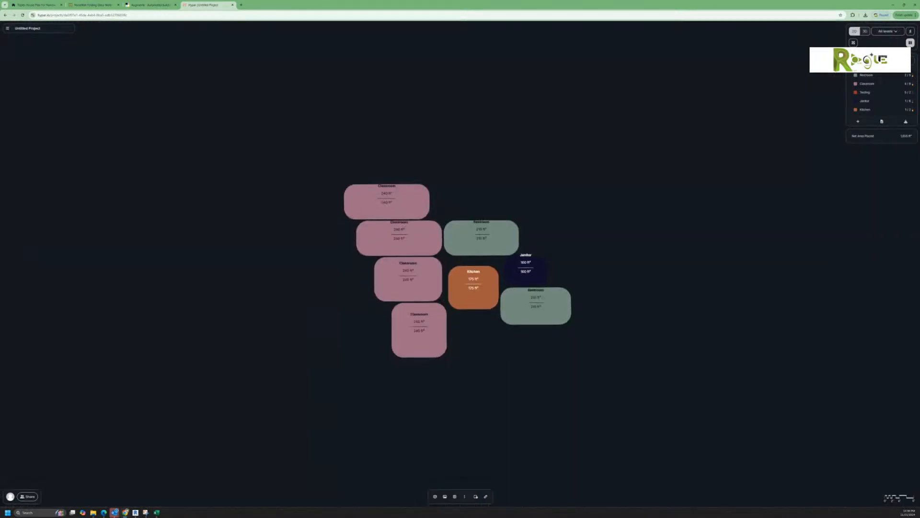
{"action": "scroll", "coordinate": [429, 201], "scroll_direction": "up", "scroll_amount": 5}
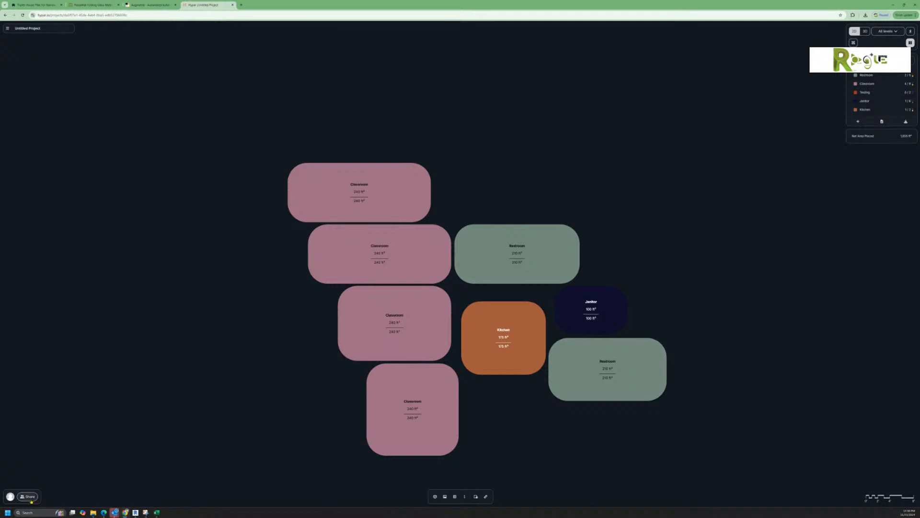
{"action": "left_click", "coordinate": [29, 497]}
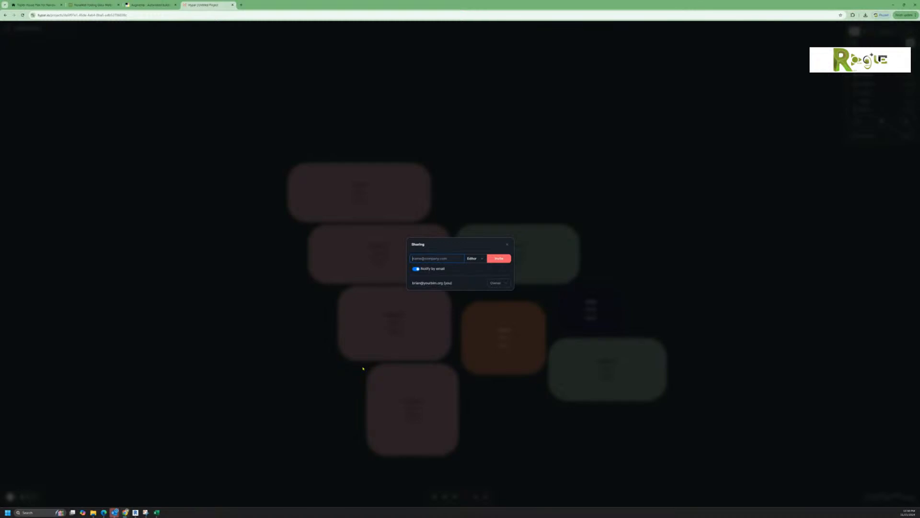
Step: Clear the partly typed invitee address and close the Sharing dialog without inviting anyone
{"action": "type", "text": "michelle"}
{"action": "left_click_drag", "start_coordinate": [434, 258], "coordinate": [397, 254]}
{"action": "key", "text": "BackSpace"}
{"action": "left_click", "coordinate": [507, 245]}
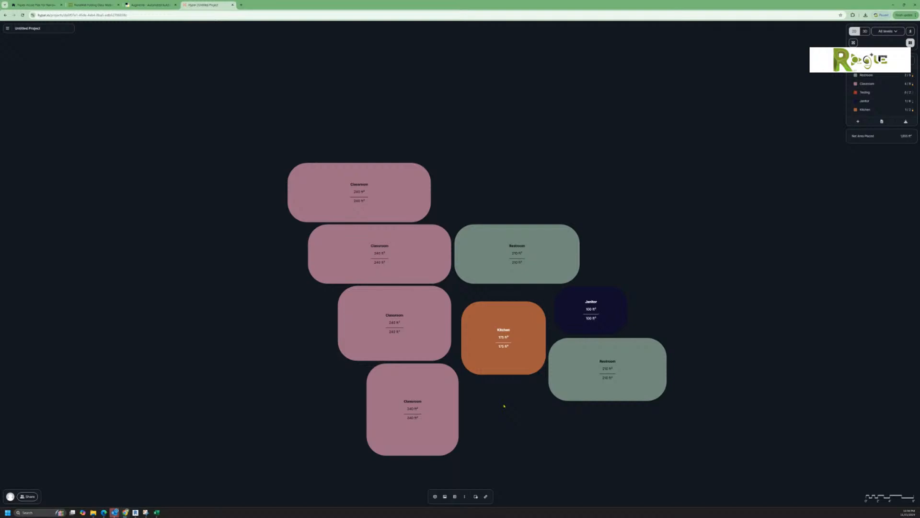
{"action": "left_click", "coordinate": [148, 5]}
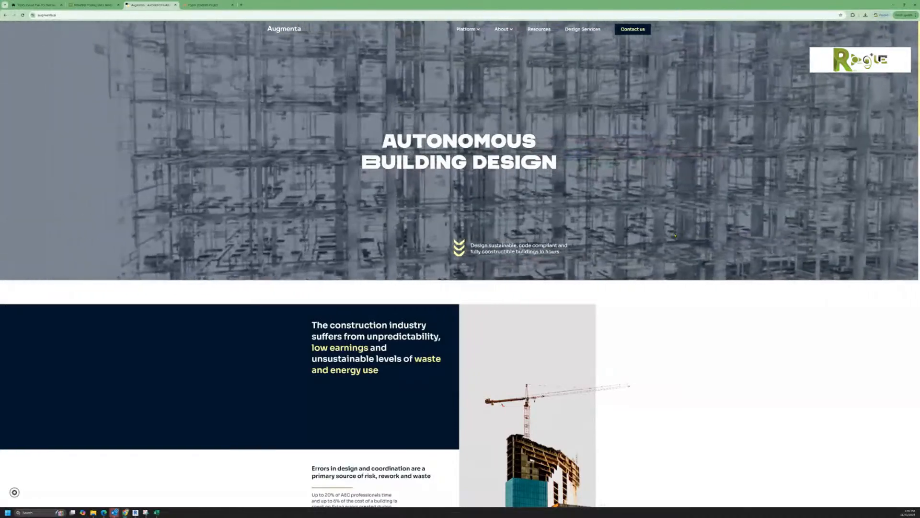
{"action": "left_click", "coordinate": [202, 5]}
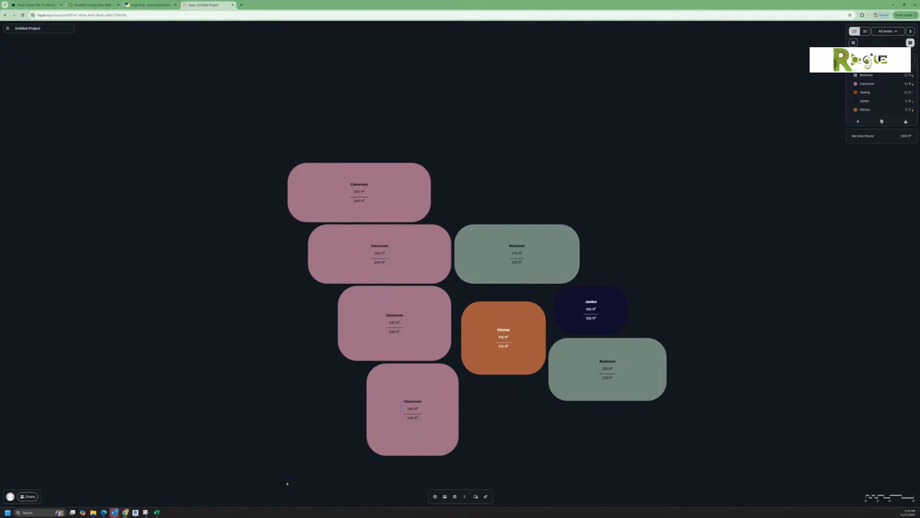
Step: Bring the Revit window back to the front from its taskbar preview thumbnail
{"action": "mouse_move", "coordinate": [135, 511]}
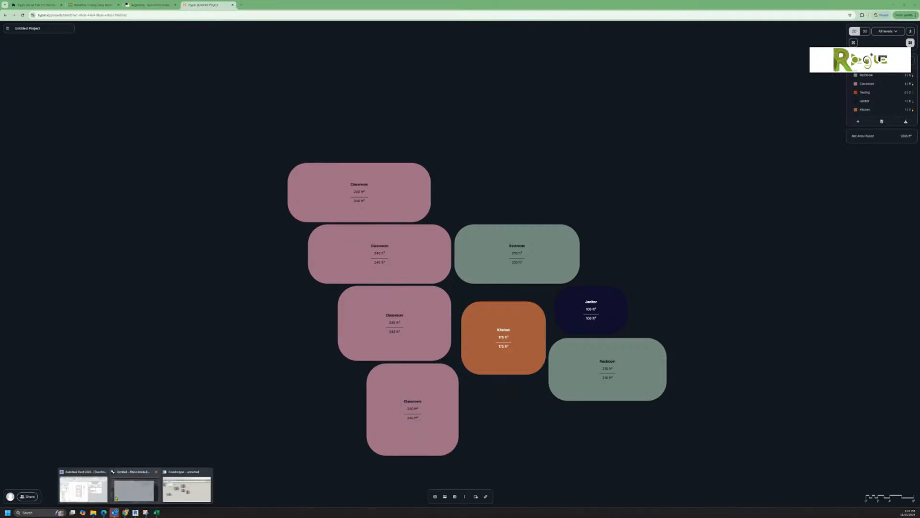
{"action": "mouse_move", "coordinate": [95, 496]}
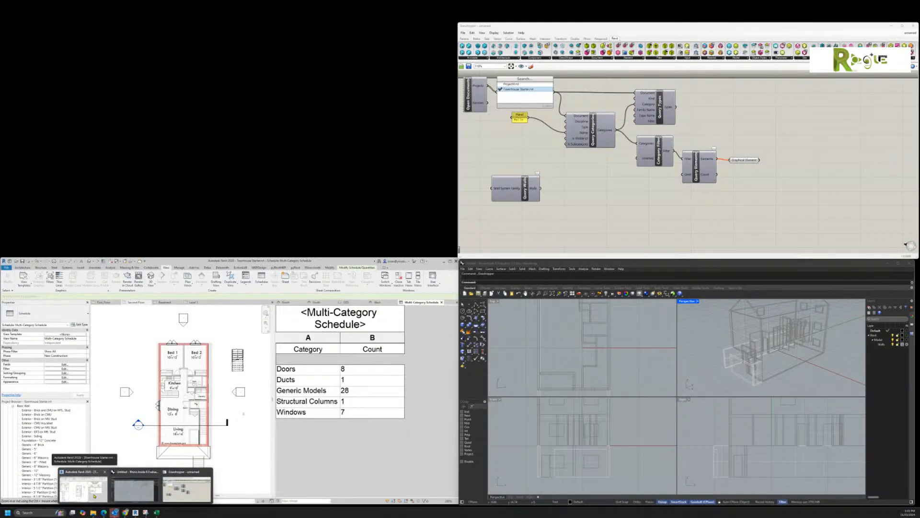
{"action": "left_click", "coordinate": [94, 496]}
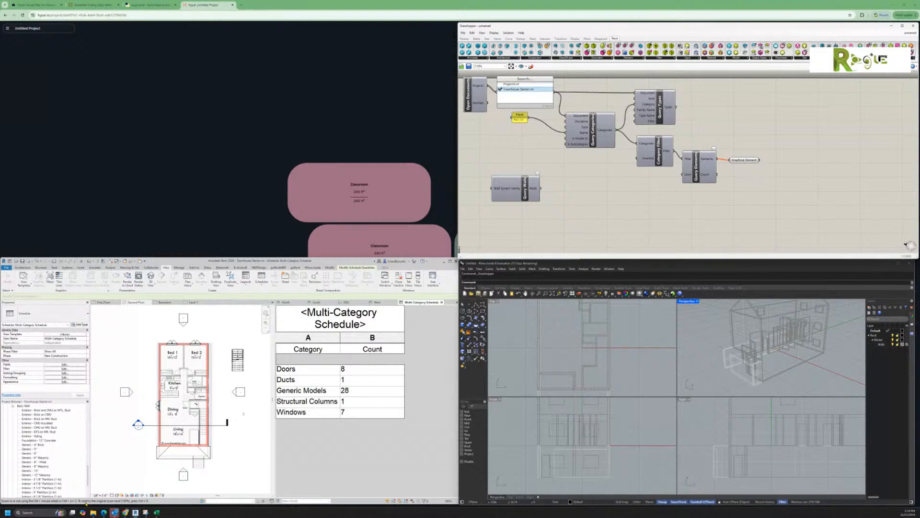
Step: Zoom the Revit view in and out, dismissing the quick-access command menu that pops up
{"action": "mouse_move", "coordinate": [93, 512]}
{"action": "scroll", "coordinate": [569, 177], "scroll_direction": "up", "scroll_amount": 1}
{"action": "middle_click", "coordinate": [574, 177]}
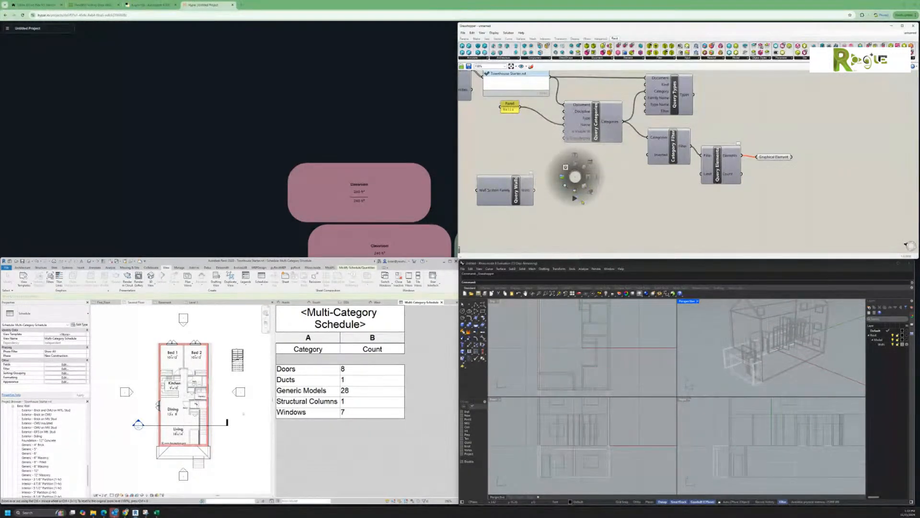
{"action": "left_click", "coordinate": [623, 208]}
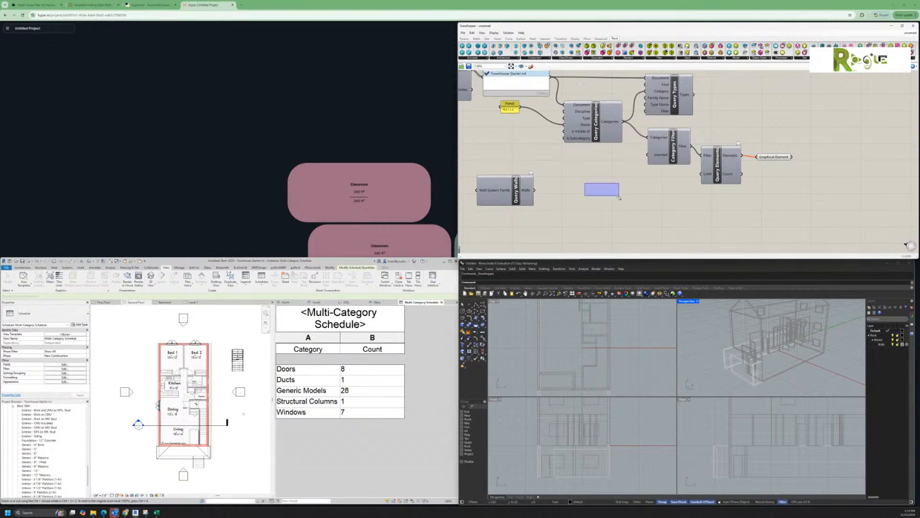
{"action": "scroll", "coordinate": [581, 186], "scroll_direction": "down", "scroll_amount": 1}
{"action": "scroll", "coordinate": [581, 186], "scroll_direction": "down", "scroll_amount": 1}
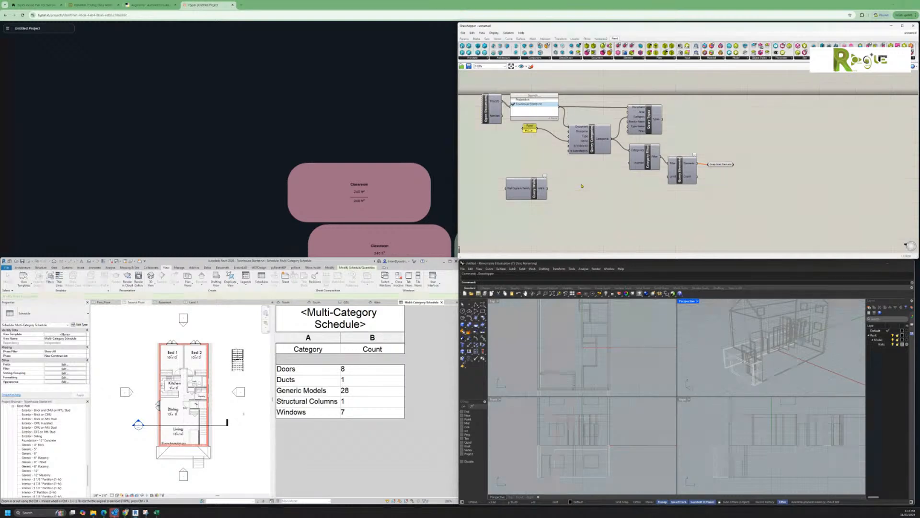
Step: Bring the Hypar project forward and zoom in and out on the classroom, restroom, kitchen and janitor rooms
{"action": "left_click", "coordinate": [431, 7]}
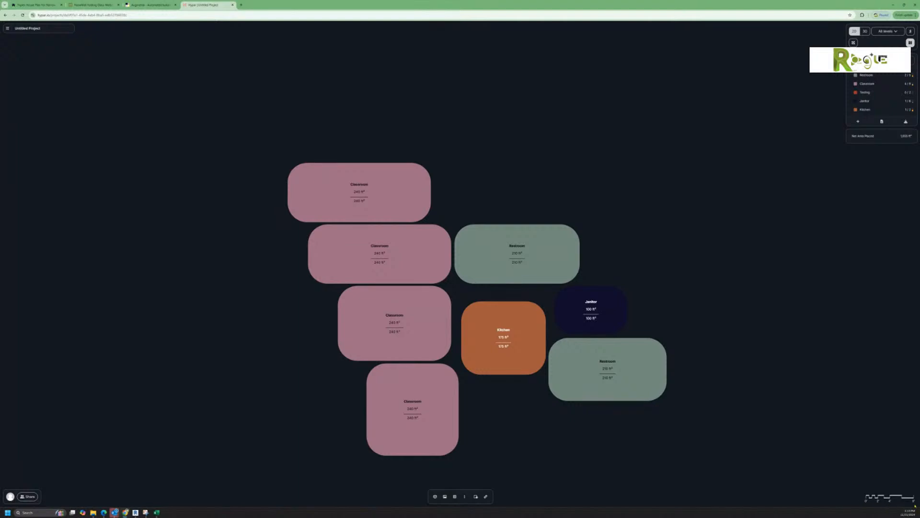
{"action": "scroll", "coordinate": [886, 499], "scroll_direction": "up", "scroll_amount": 5}
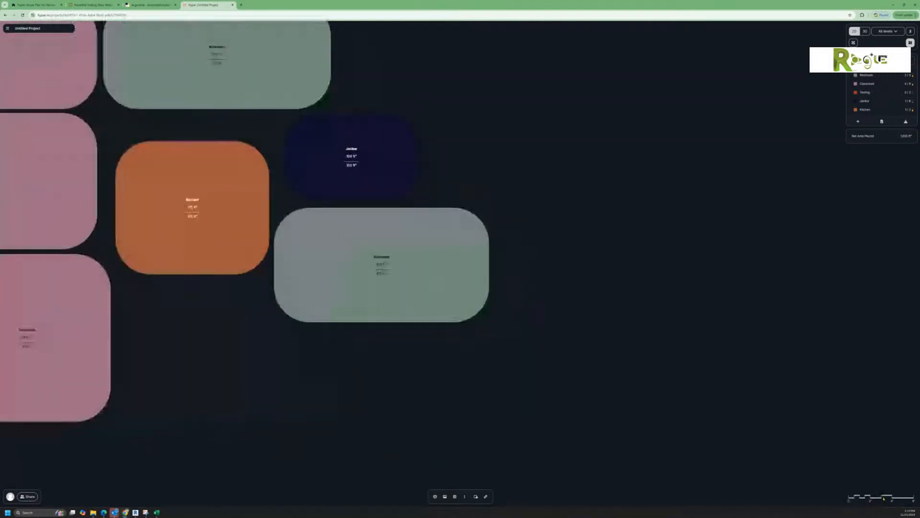
{"action": "scroll", "coordinate": [884, 499], "scroll_direction": "up", "scroll_amount": 6}
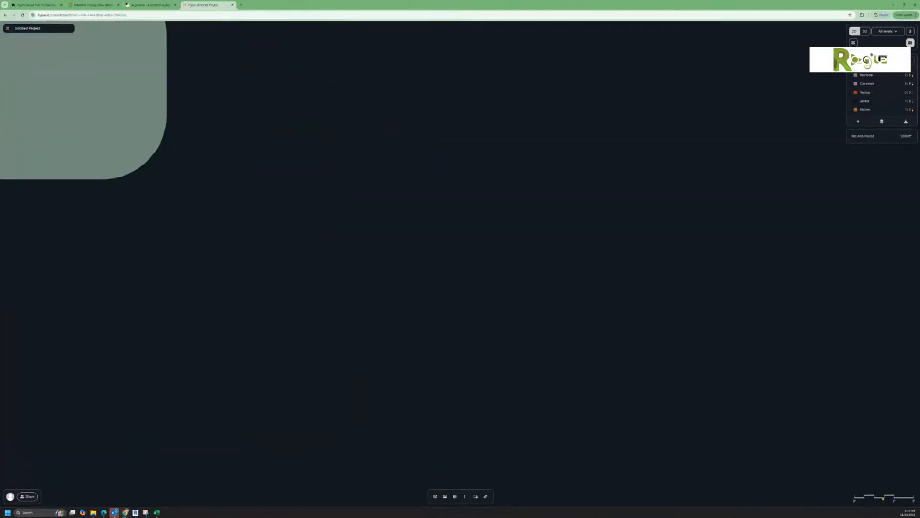
{"action": "scroll", "coordinate": [883, 499], "scroll_direction": "up", "scroll_amount": 5}
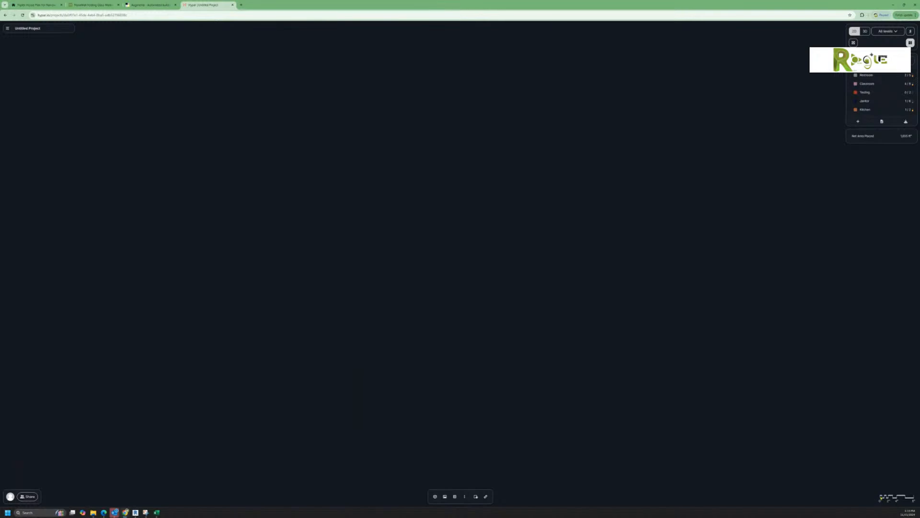
{"action": "scroll", "coordinate": [880, 498], "scroll_direction": "up", "scroll_amount": 5}
{"action": "scroll", "coordinate": [879, 497], "scroll_direction": "down", "scroll_amount": 8}
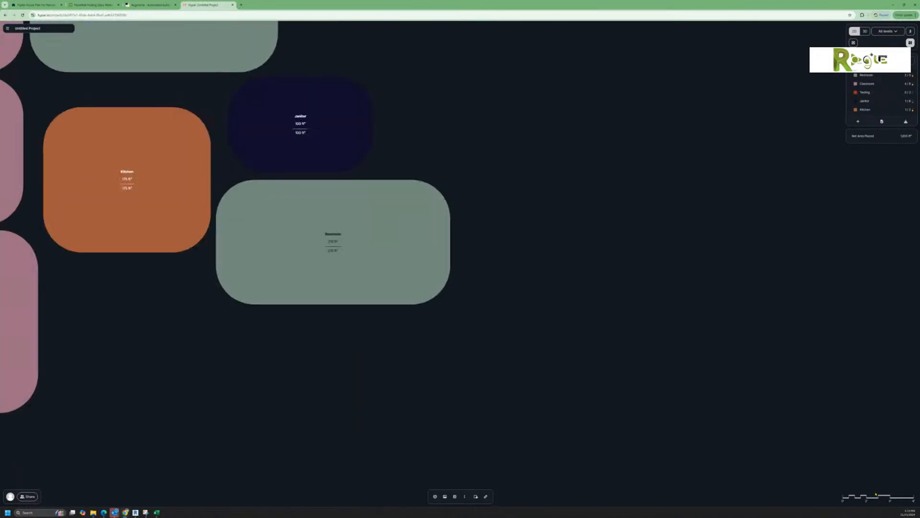
{"action": "scroll", "coordinate": [875, 491], "scroll_direction": "down", "scroll_amount": 3}
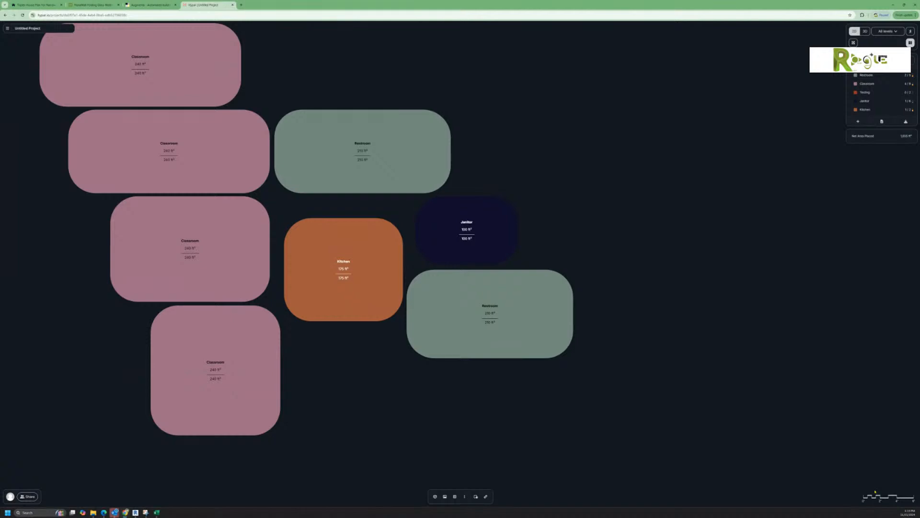
{"action": "scroll", "coordinate": [875, 491], "scroll_direction": "down", "scroll_amount": 3}
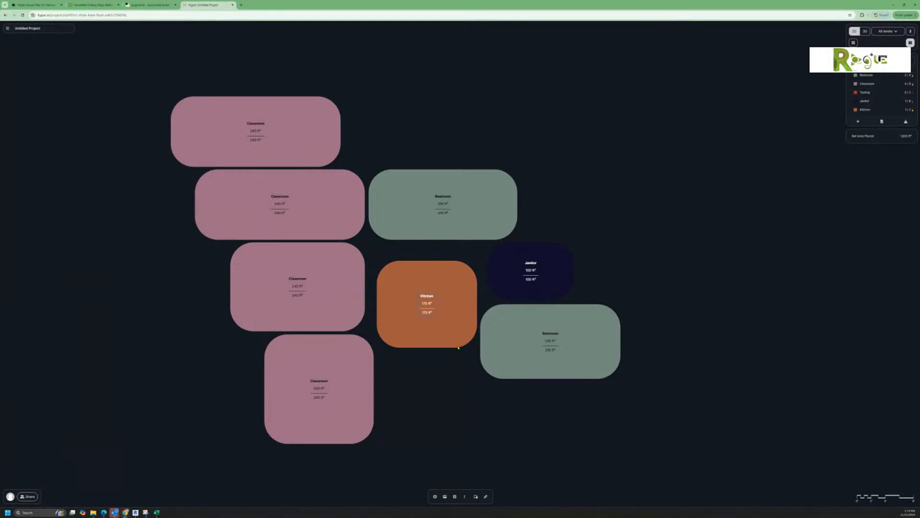
Step: Move the Kitchen up and left against the Classroom, beneath the upper Restroom, then deselect it
{"action": "left_click_drag", "start_coordinate": [457, 343], "coordinate": [446, 321]}
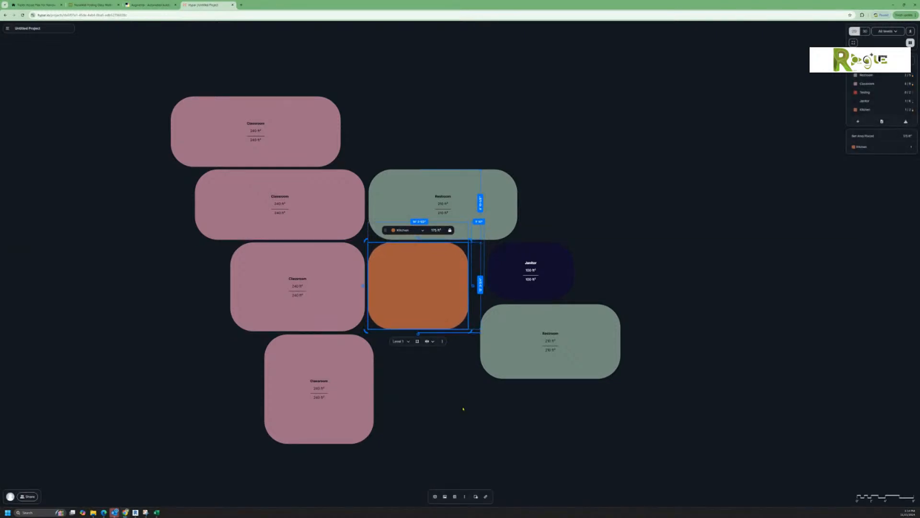
{"action": "left_click", "coordinate": [463, 408]}
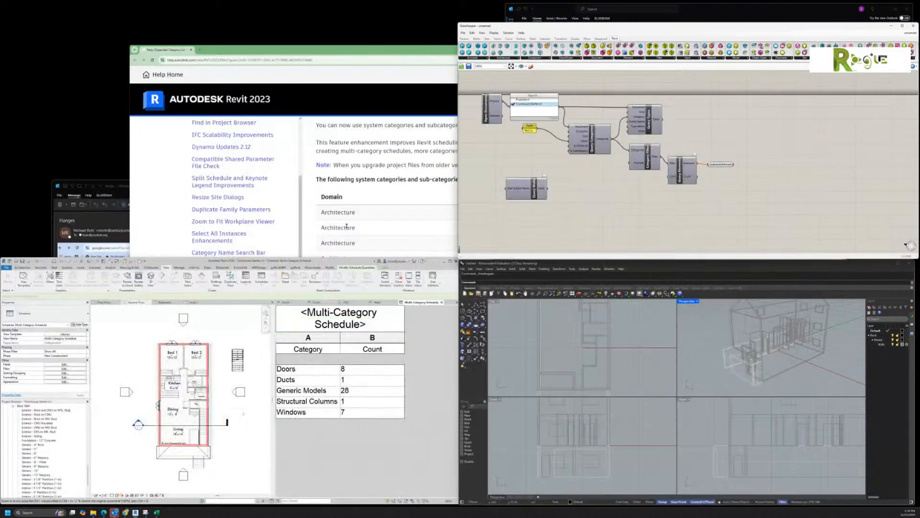
Step: Maximize Revit, cancel the save reminder without saving, and pan the Second Floor plan into view
{"action": "double_click", "coordinate": [228, 261]}
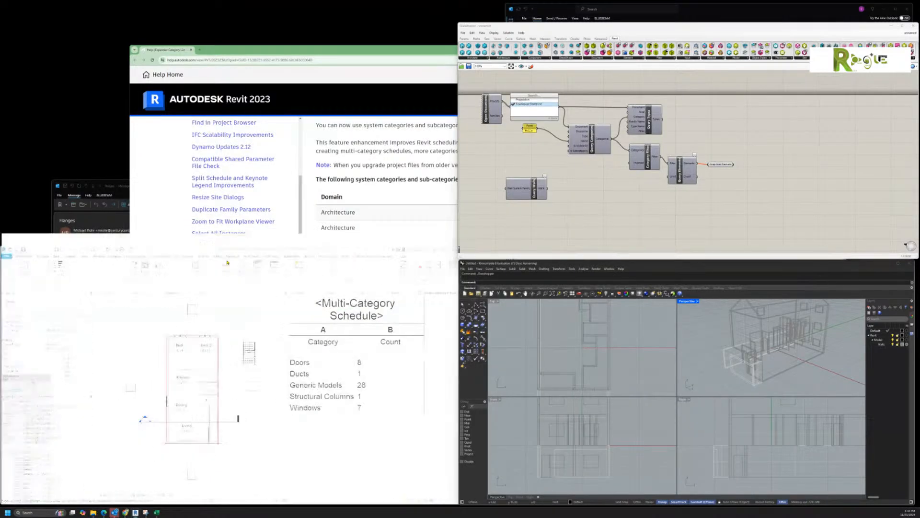
{"action": "scroll", "coordinate": [256, 193], "scroll_direction": "up", "scroll_amount": 4}
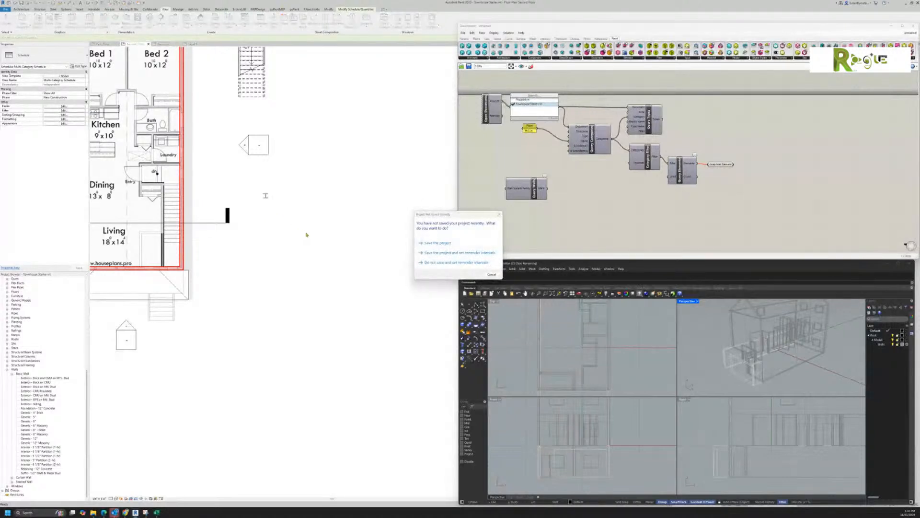
{"action": "left_click", "coordinate": [491, 274]}
{"action": "middle_click_drag", "start_coordinate": [313, 238], "coordinate": [417, 319]}
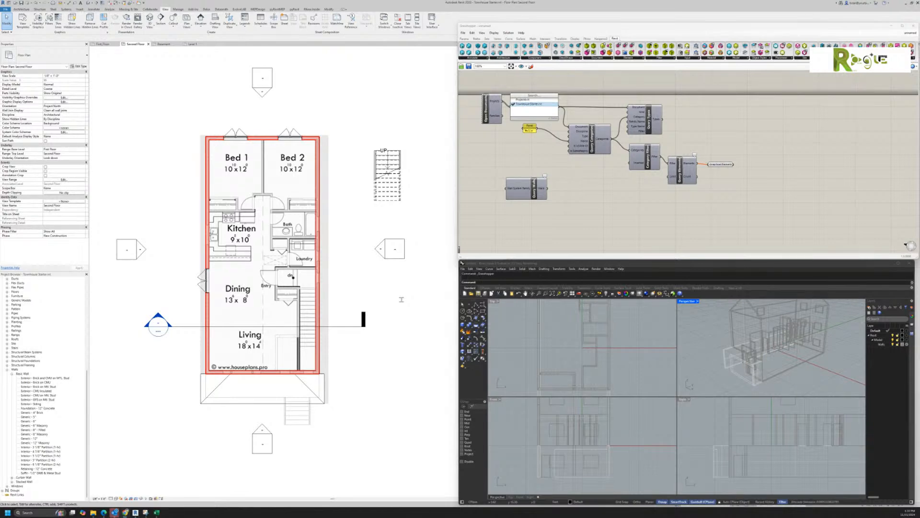
Step: Snap the Chrome window showing avantleap.com to full screen over Revit
{"action": "left_click_drag", "start_coordinate": [919, 72], "coordinate": [397, 1]}
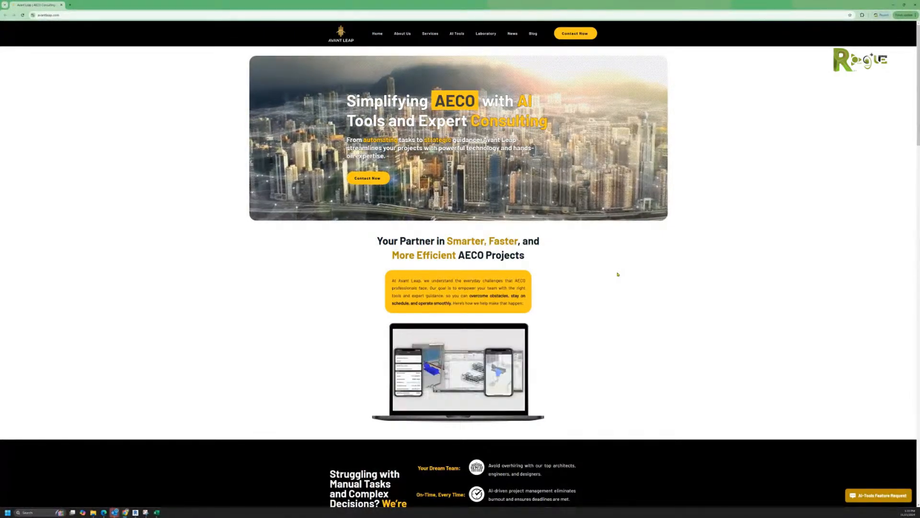
Step: Scroll back to the top of the Avant Leap homepage and reveal the Services dropdown
{"action": "scroll", "coordinate": [617, 274], "scroll_direction": "down", "scroll_amount": 4}
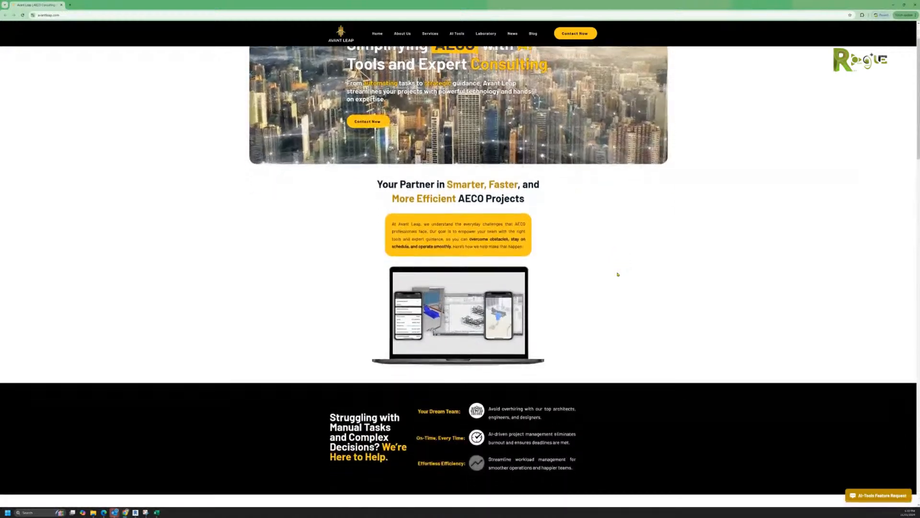
{"action": "scroll", "coordinate": [618, 274], "scroll_direction": "up", "scroll_amount": 3}
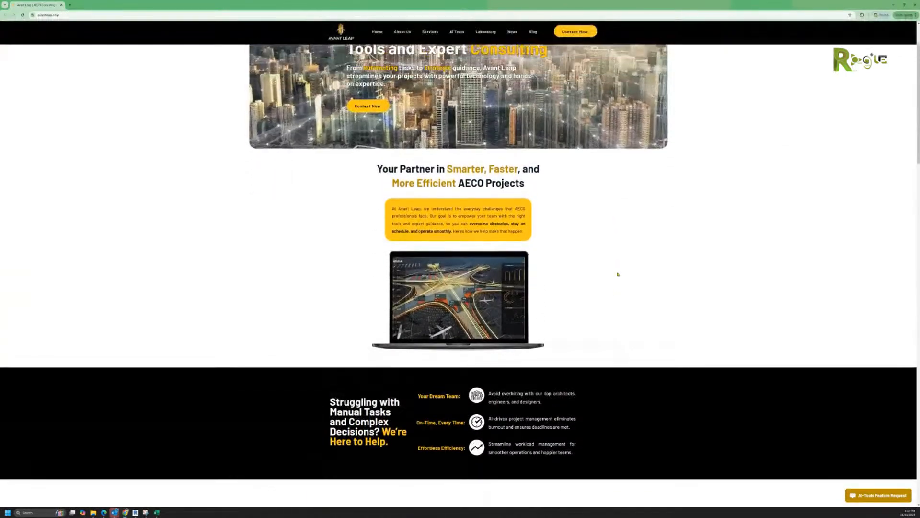
{"action": "scroll", "coordinate": [618, 274], "scroll_direction": "up", "scroll_amount": 1}
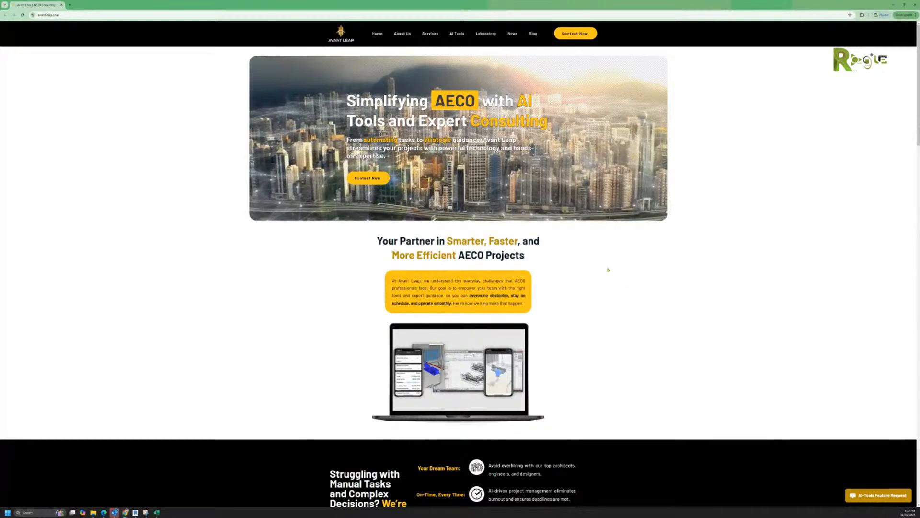
{"action": "mouse_move", "coordinate": [427, 37]}
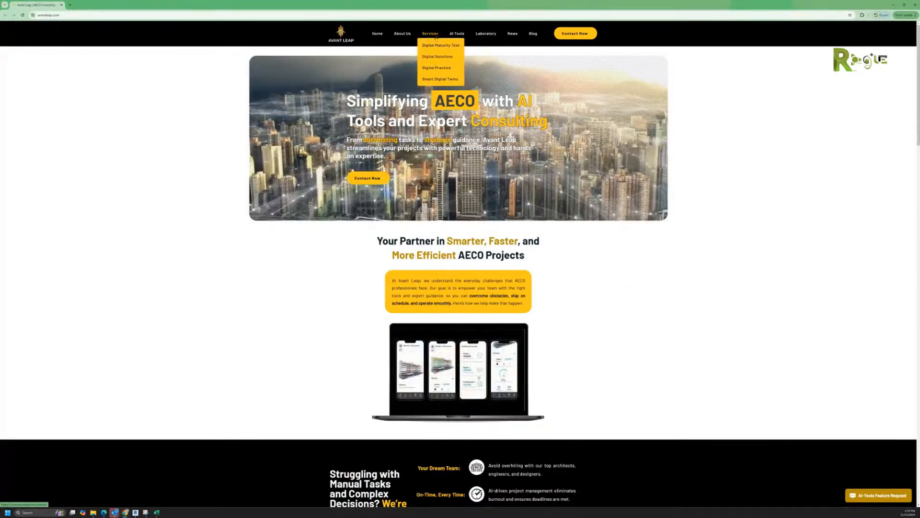
Step: Open the Digital Solutions page and scroll through its Automation, Integration and AI-Powered showcases
{"action": "left_click", "coordinate": [437, 57]}
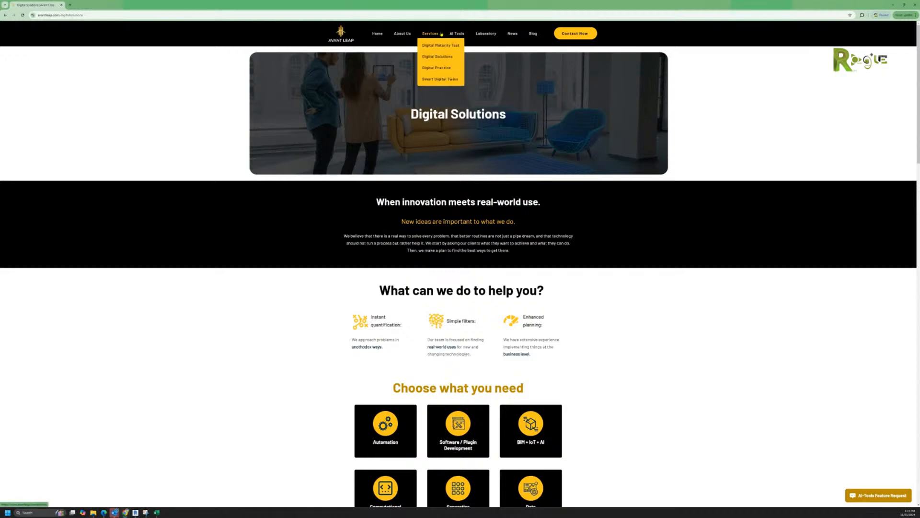
{"action": "mouse_move", "coordinate": [455, 35]}
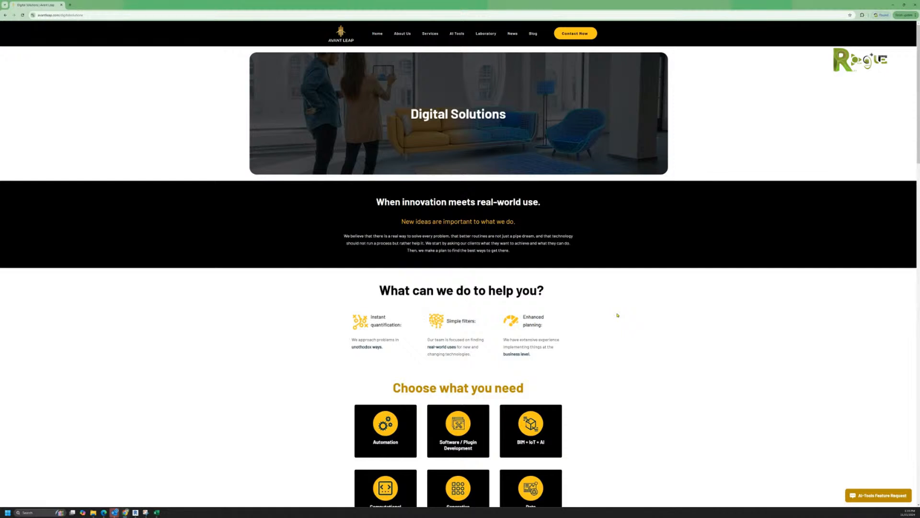
{"action": "scroll", "coordinate": [617, 314], "scroll_direction": "down", "scroll_amount": 2}
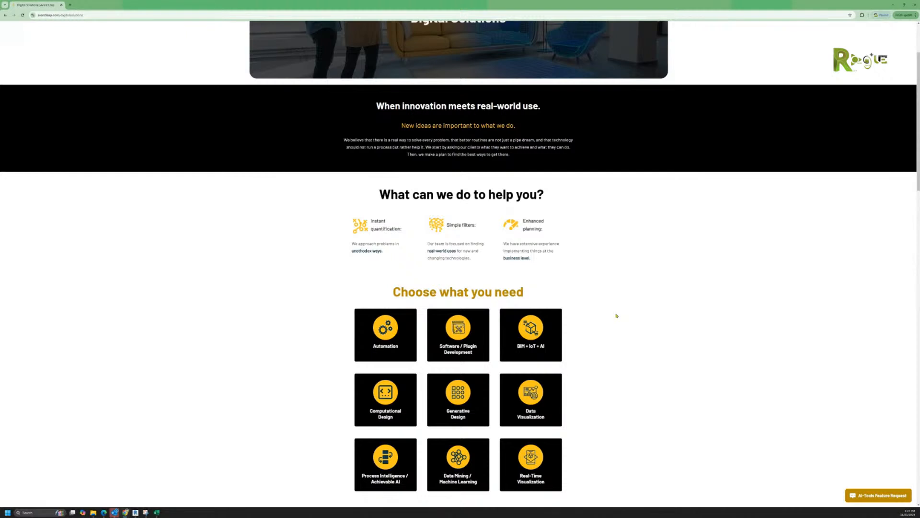
{"action": "scroll", "coordinate": [617, 315], "scroll_direction": "down", "scroll_amount": 1}
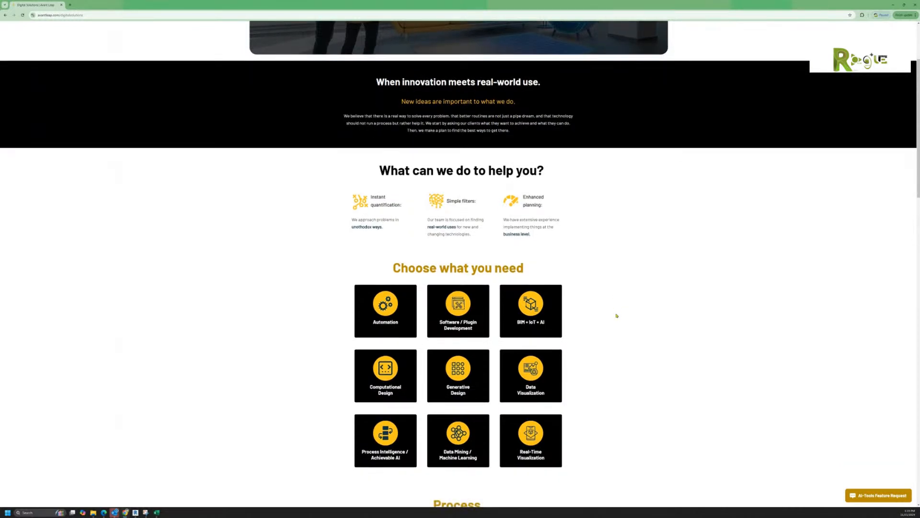
{"action": "scroll", "coordinate": [616, 315], "scroll_direction": "down", "scroll_amount": 1}
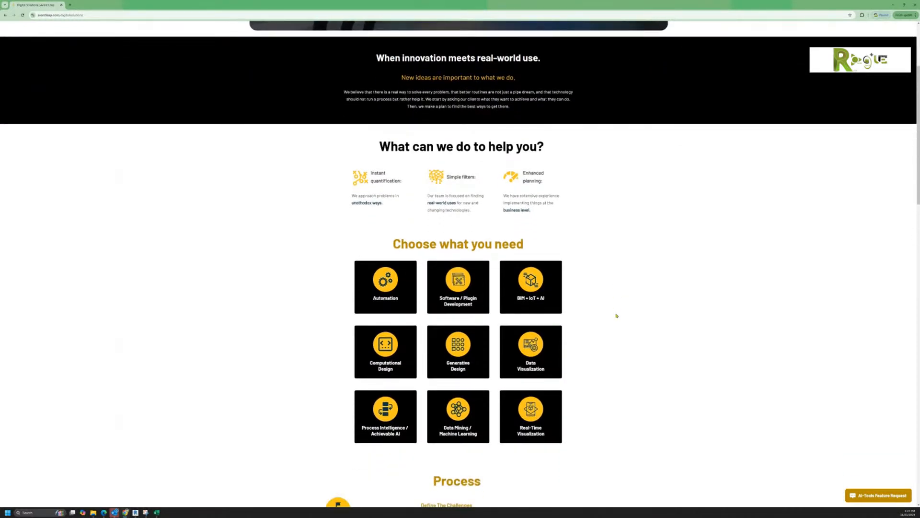
{"action": "scroll", "coordinate": [617, 316], "scroll_direction": "down", "scroll_amount": 1}
{"action": "scroll", "coordinate": [616, 316], "scroll_direction": "down", "scroll_amount": 3}
{"action": "scroll", "coordinate": [617, 315], "scroll_direction": "down", "scroll_amount": 3}
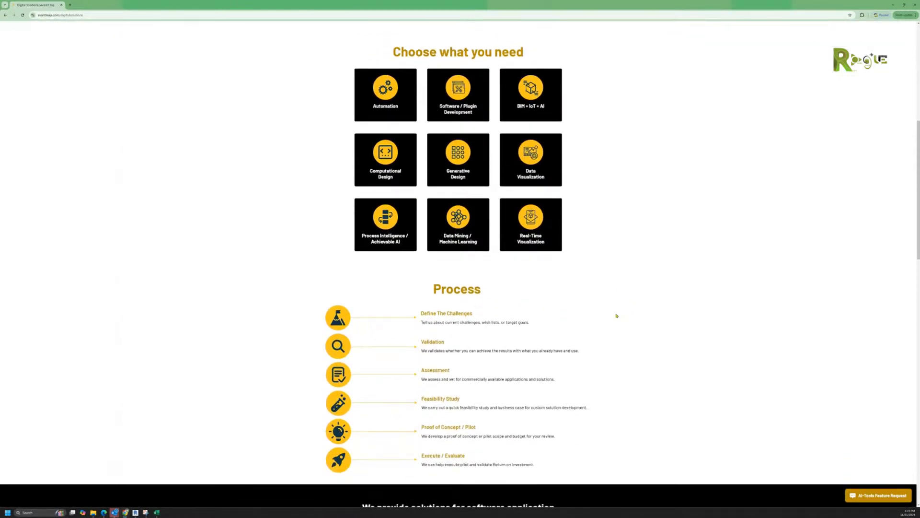
{"action": "scroll", "coordinate": [617, 315], "scroll_direction": "down", "scroll_amount": 5}
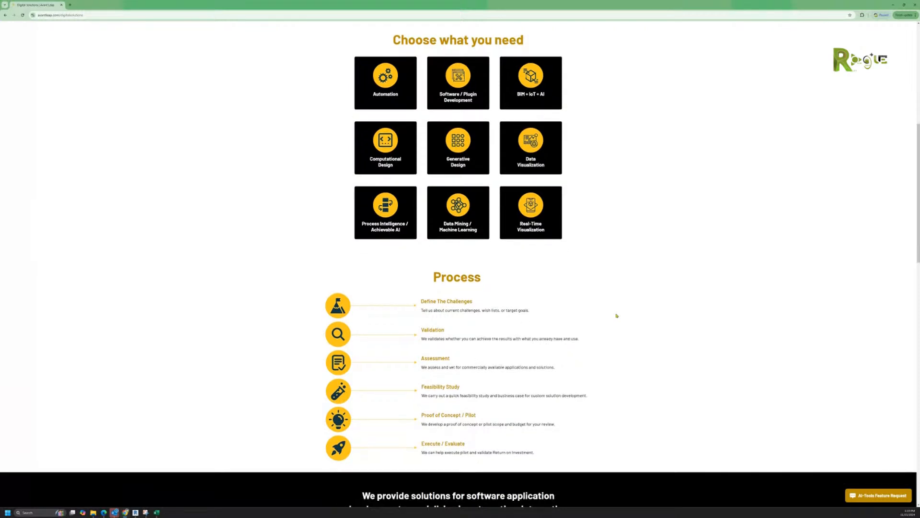
{"action": "scroll", "coordinate": [617, 316], "scroll_direction": "down", "scroll_amount": 3}
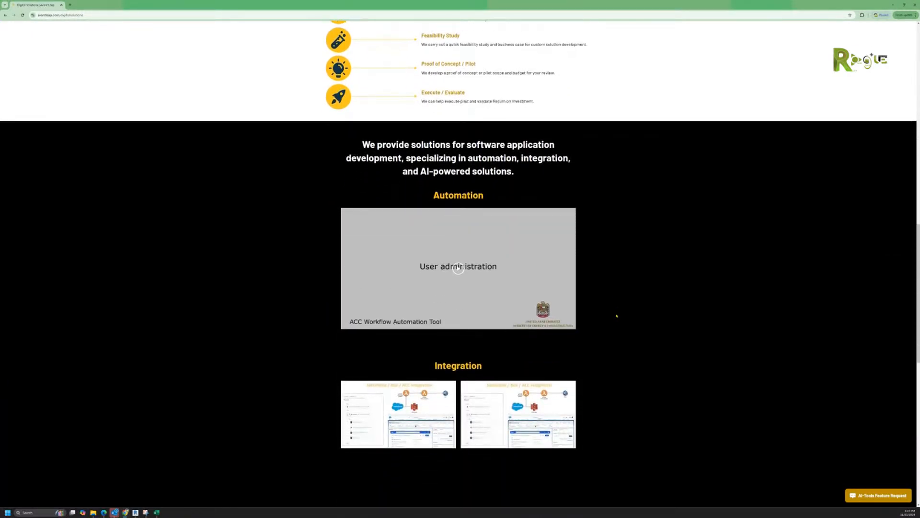
{"action": "scroll", "coordinate": [617, 316], "scroll_direction": "down", "scroll_amount": 3}
Step: Scroll back up the Digital Solutions page and bring up the About Us menu
{"action": "scroll", "coordinate": [616, 315], "scroll_direction": "up", "scroll_amount": 1}
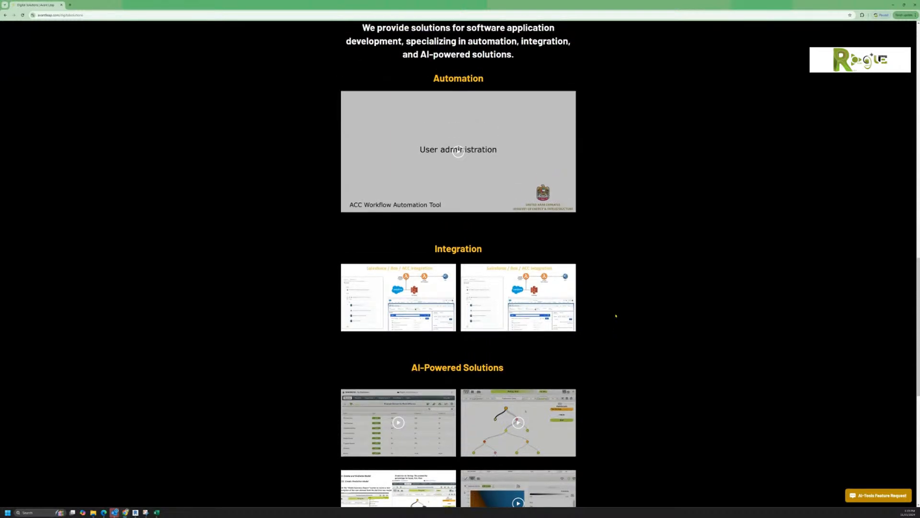
{"action": "scroll", "coordinate": [616, 315], "scroll_direction": "down", "scroll_amount": 5}
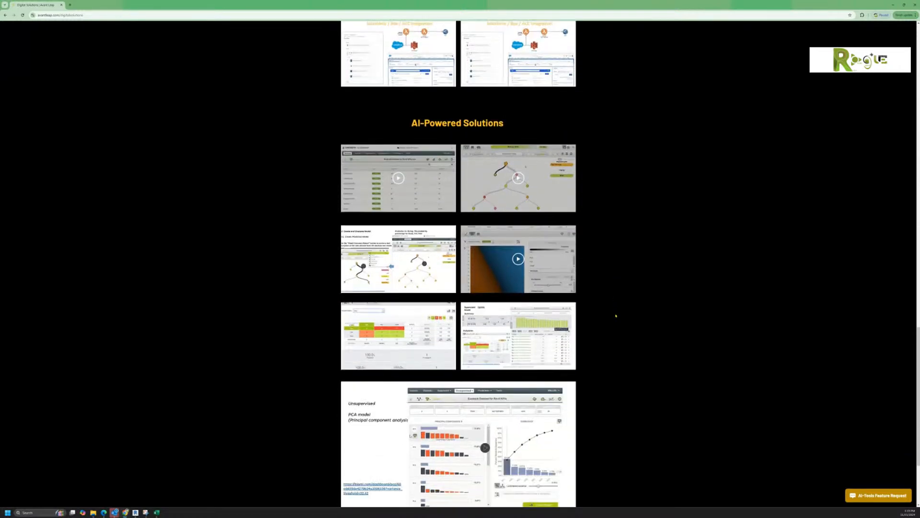
{"action": "scroll", "coordinate": [616, 315], "scroll_direction": "down", "scroll_amount": 3}
{"action": "scroll", "coordinate": [615, 316], "scroll_direction": "up", "scroll_amount": 9}
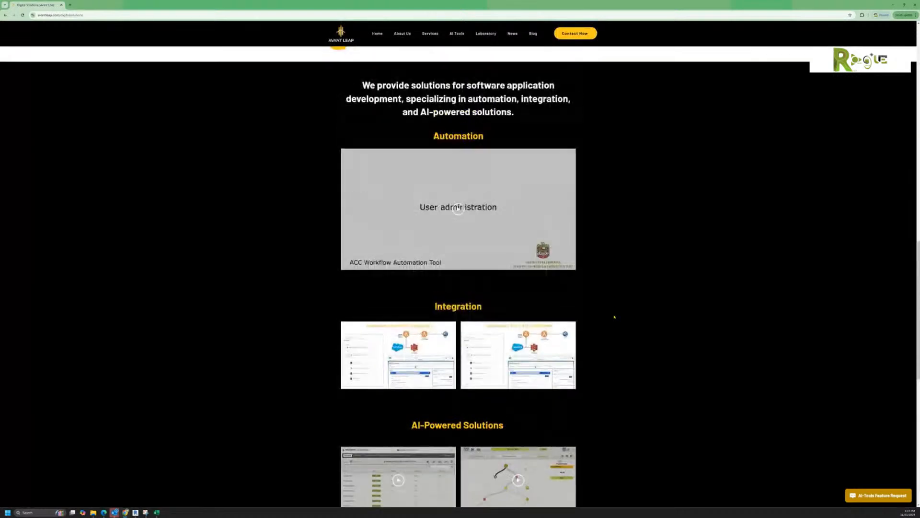
{"action": "scroll", "coordinate": [614, 316], "scroll_direction": "up", "scroll_amount": 14}
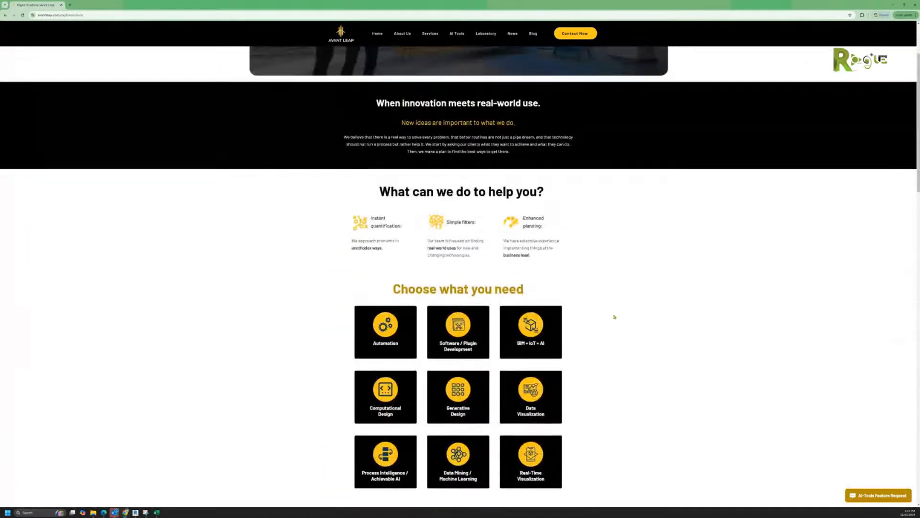
{"action": "scroll", "coordinate": [614, 316], "scroll_direction": "up", "scroll_amount": 2}
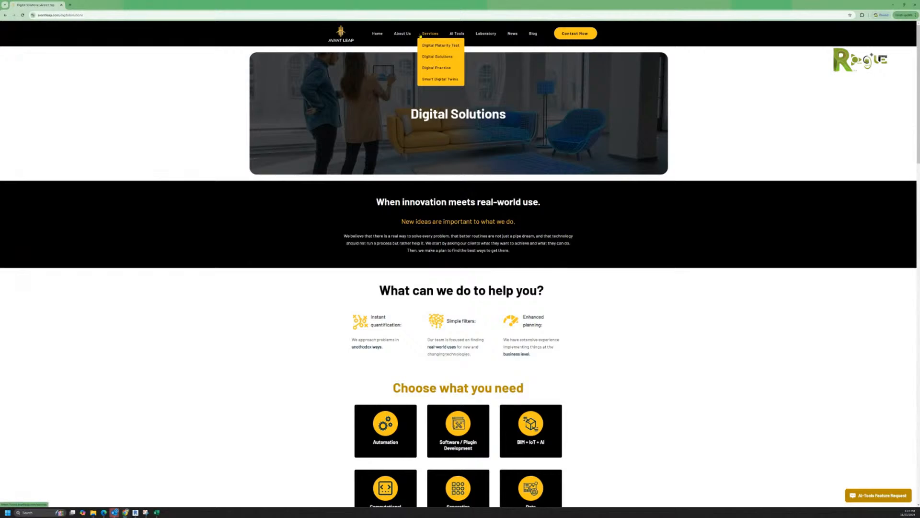
{"action": "mouse_move", "coordinate": [398, 35]}
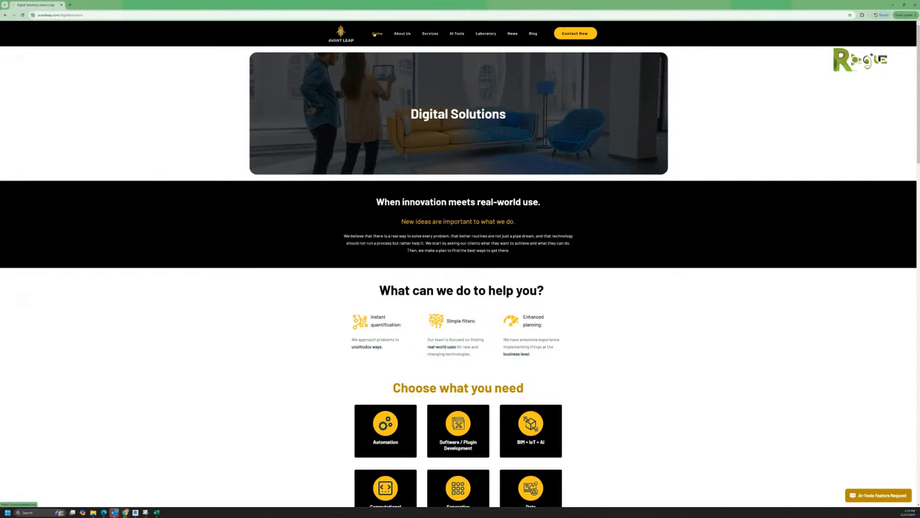
{"action": "left_click", "coordinate": [403, 45]}
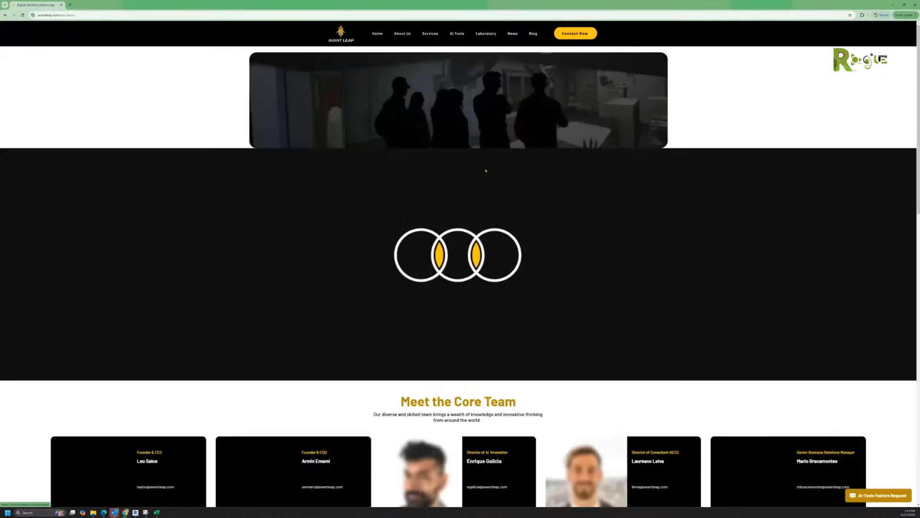
{"action": "scroll", "coordinate": [503, 284], "scroll_direction": "down", "scroll_amount": 4}
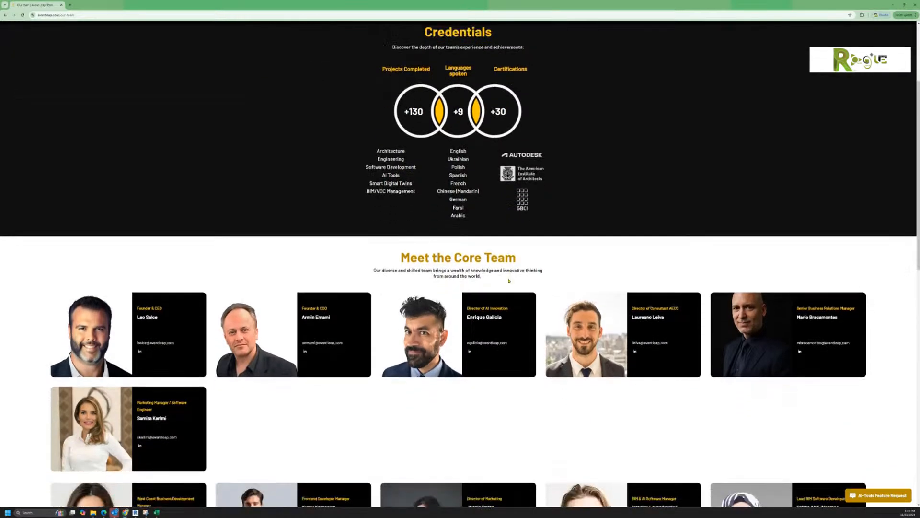
{"action": "scroll", "coordinate": [547, 314], "scroll_direction": "down", "scroll_amount": 3}
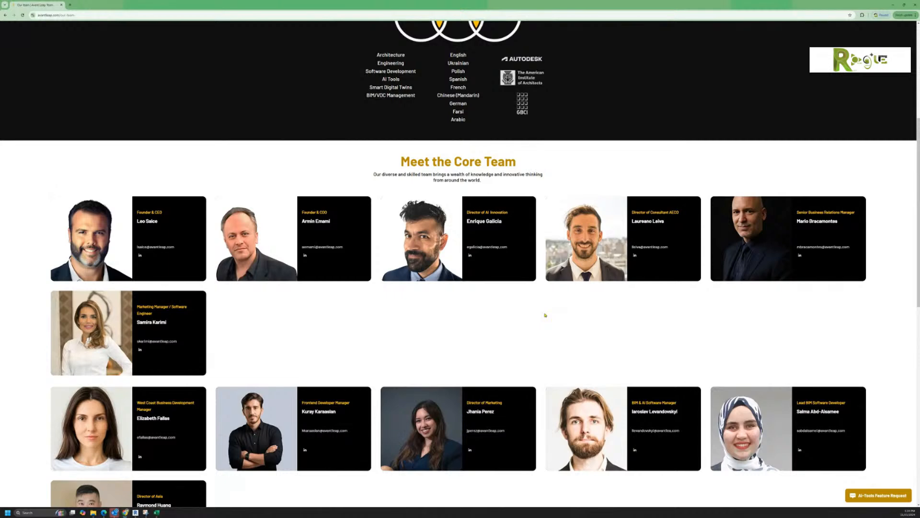
{"action": "scroll", "coordinate": [545, 315], "scroll_direction": "down", "scroll_amount": 3}
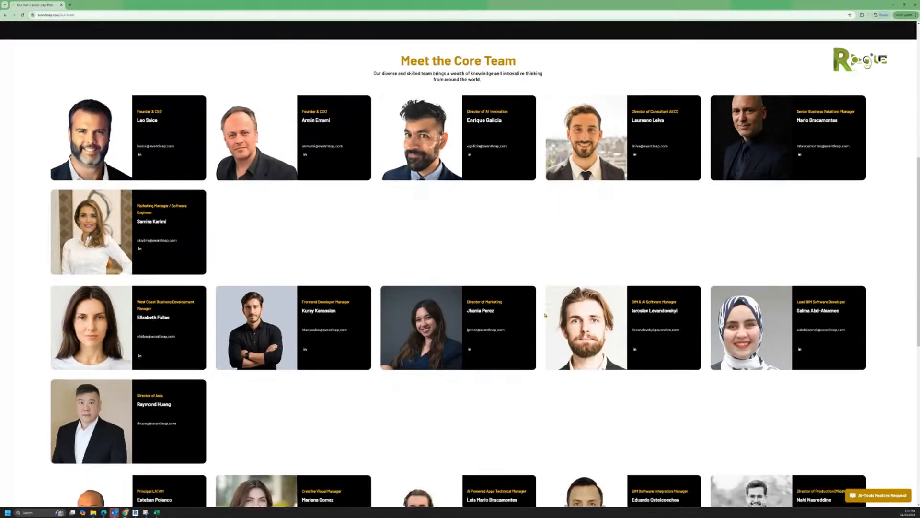
{"action": "scroll", "coordinate": [545, 314], "scroll_direction": "down", "scroll_amount": 4}
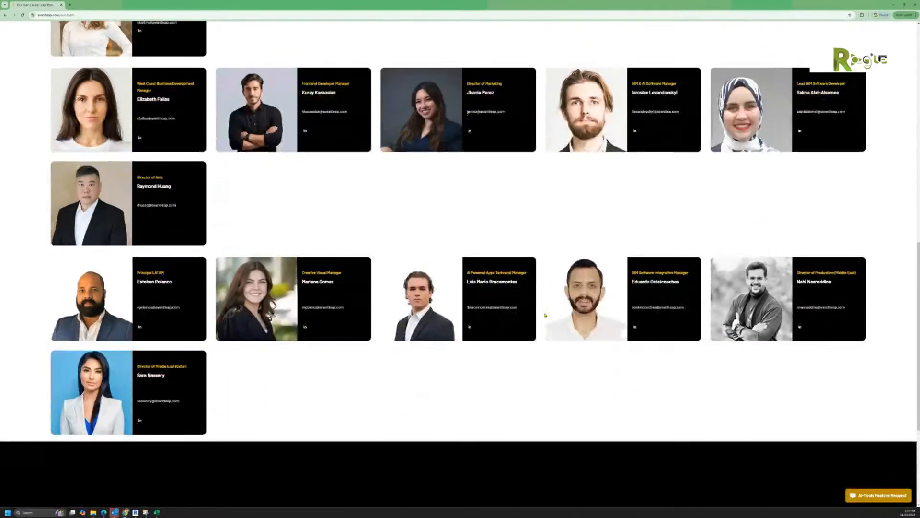
{"action": "scroll", "coordinate": [545, 315], "scroll_direction": "down", "scroll_amount": 3}
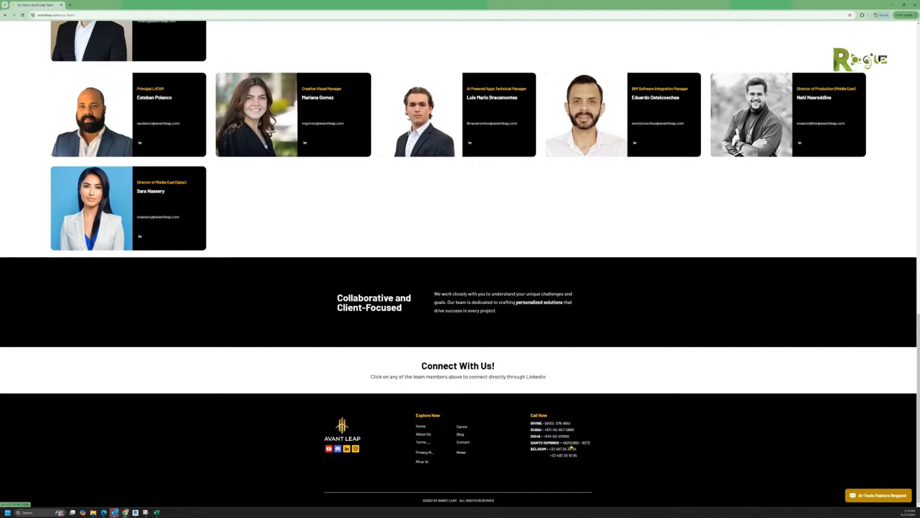
{"action": "scroll", "coordinate": [586, 394], "scroll_direction": "up", "scroll_amount": 1}
{"action": "scroll", "coordinate": [585, 393], "scroll_direction": "up", "scroll_amount": 8}
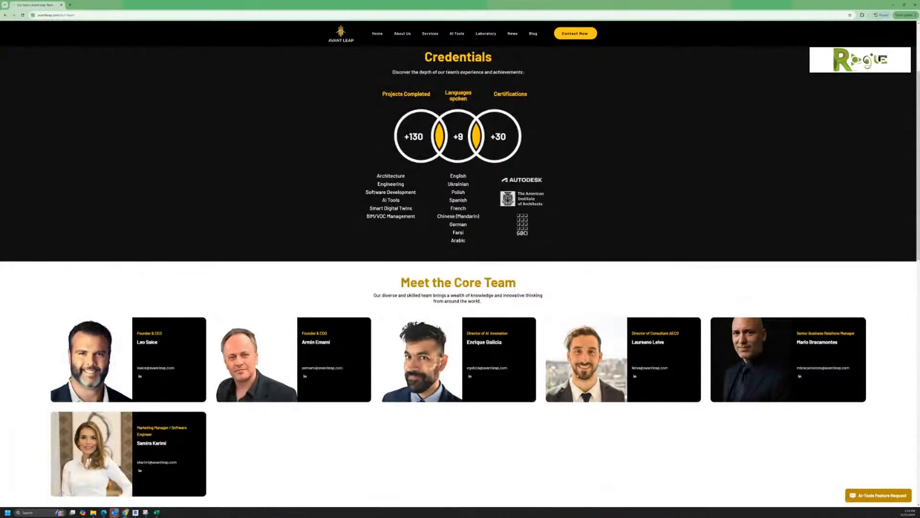
{"action": "scroll", "coordinate": [576, 377], "scroll_direction": "up", "scroll_amount": 2}
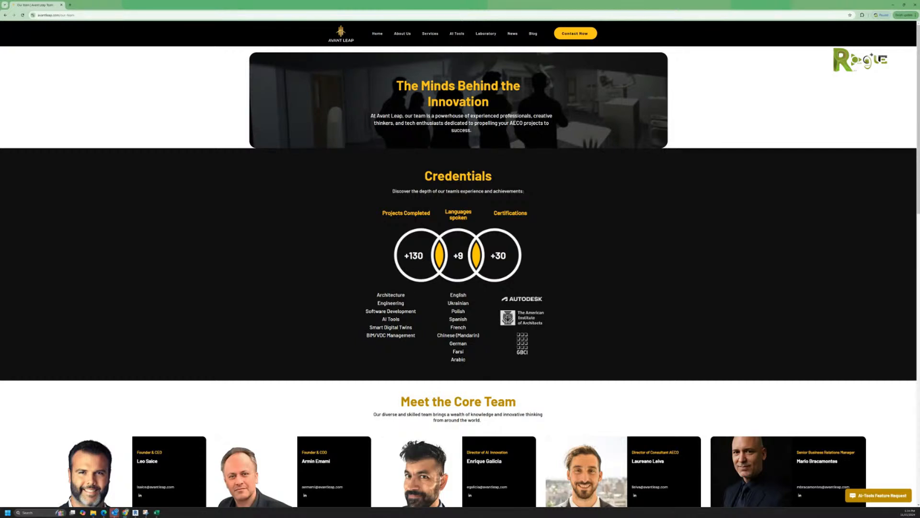
{"action": "left_click_drag", "start_coordinate": [409, 256], "coordinate": [424, 256]}
{"action": "left_click", "coordinate": [564, 266]}
{"action": "mouse_move", "coordinate": [427, 36]}
{"action": "scroll", "coordinate": [548, 303], "scroll_direction": "down", "scroll_amount": 3}
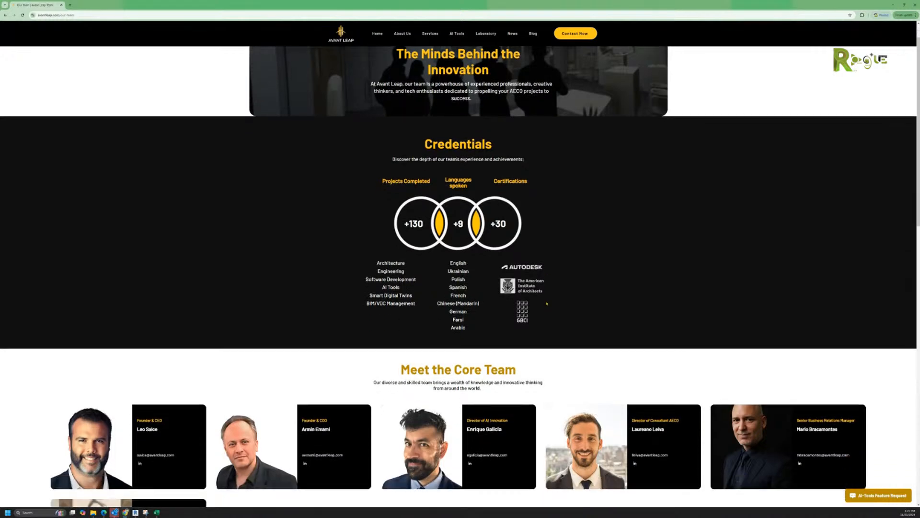
{"action": "scroll", "coordinate": [547, 304], "scroll_direction": "up", "scroll_amount": 1}
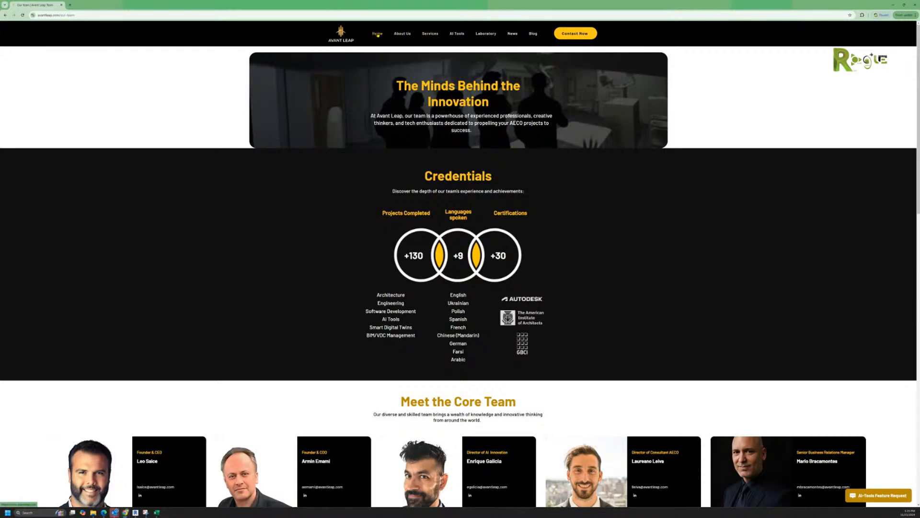
Step: Open the Digital Maturity Test page and view its 31-42, 21-30 and 14-20 point levels
{"action": "left_click", "coordinate": [434, 46]}
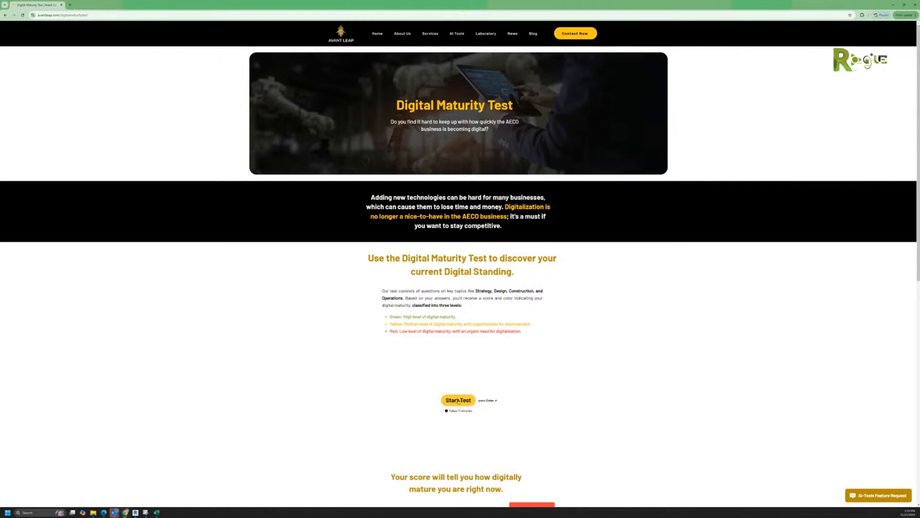
{"action": "scroll", "coordinate": [474, 388], "scroll_direction": "down", "scroll_amount": 2}
{"action": "scroll", "coordinate": [475, 389], "scroll_direction": "down", "scroll_amount": 2}
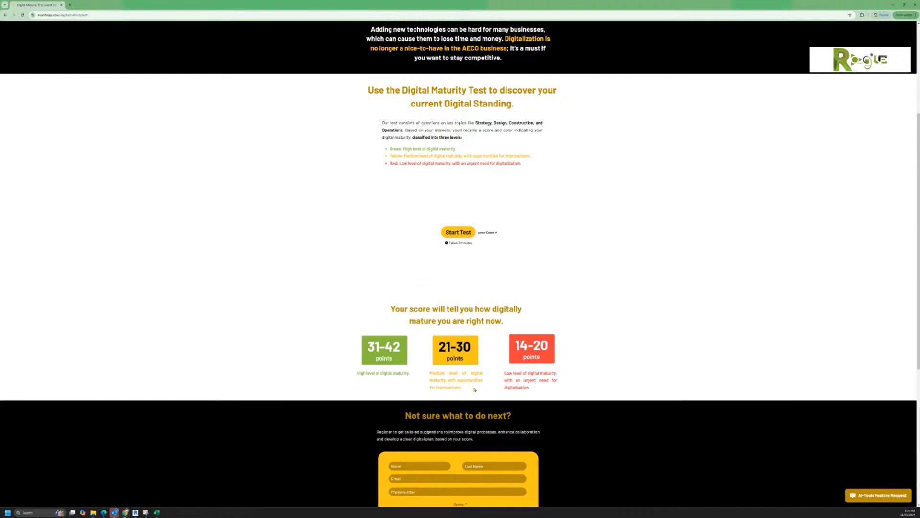
{"action": "scroll", "coordinate": [473, 388], "scroll_direction": "down", "scroll_amount": 3}
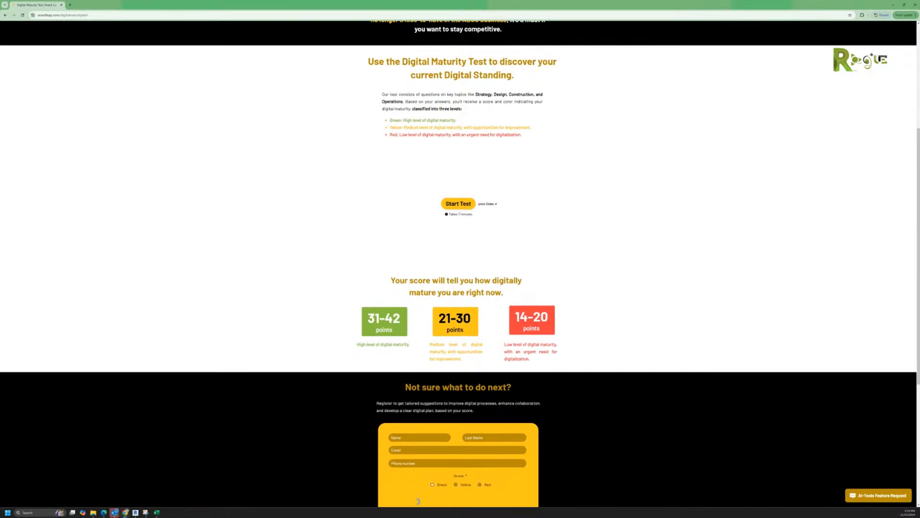
{"action": "scroll", "coordinate": [475, 392], "scroll_direction": "up", "scroll_amount": 5}
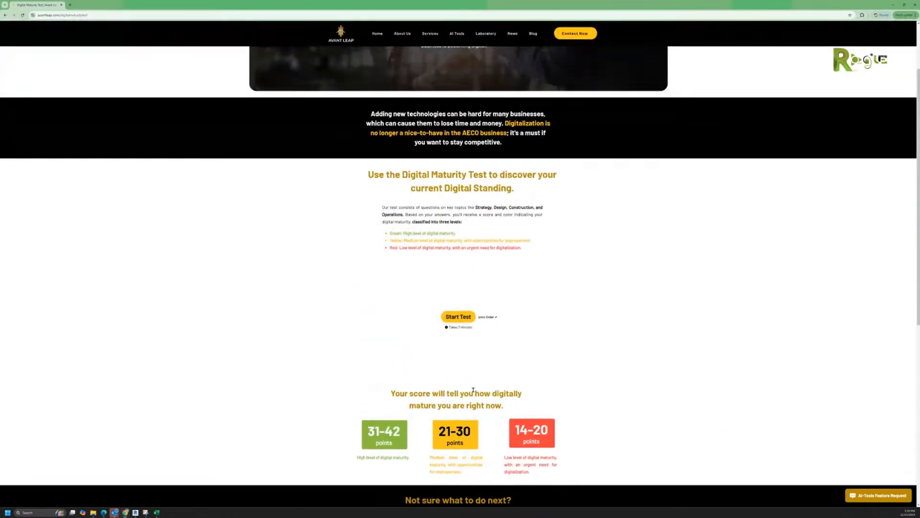
Step: Start the quiz and answer BIM in all phases, full BIM functionality, and weekly model updates
{"action": "left_click", "coordinate": [456, 329]}
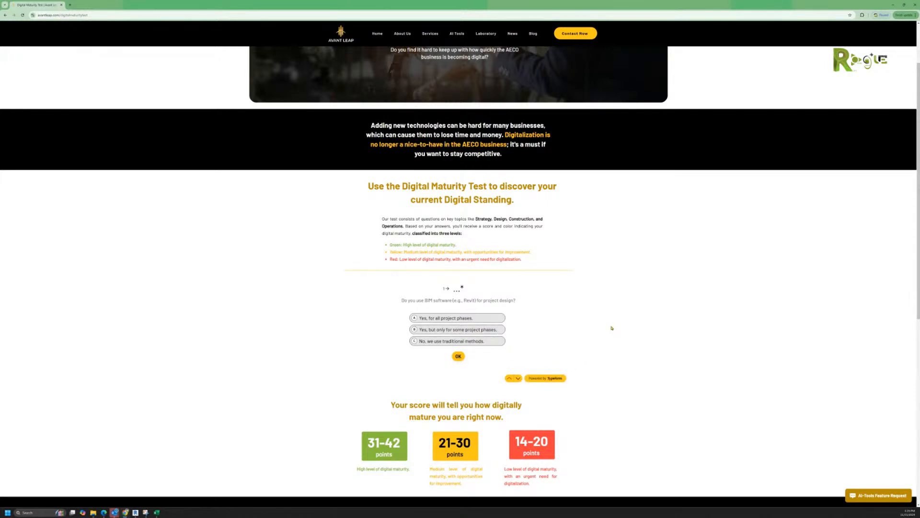
{"action": "left_click", "coordinate": [467, 317]}
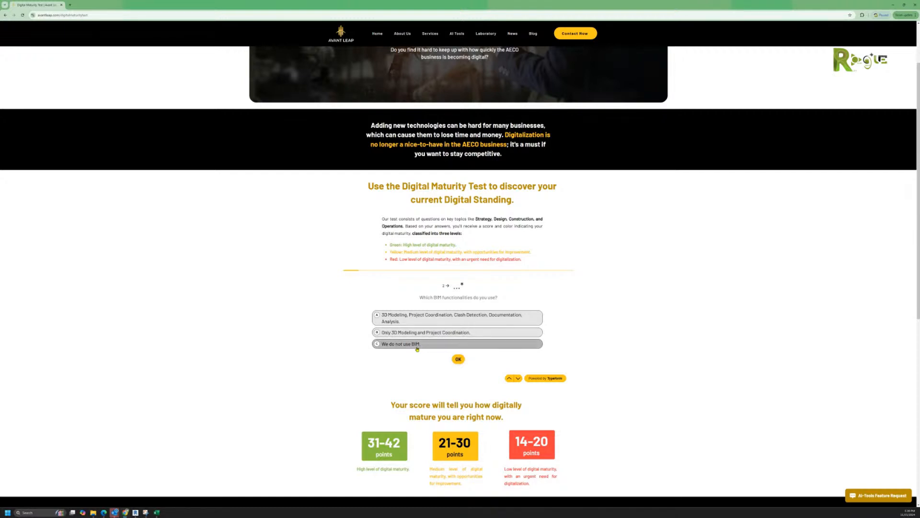
{"action": "left_click", "coordinate": [428, 319]}
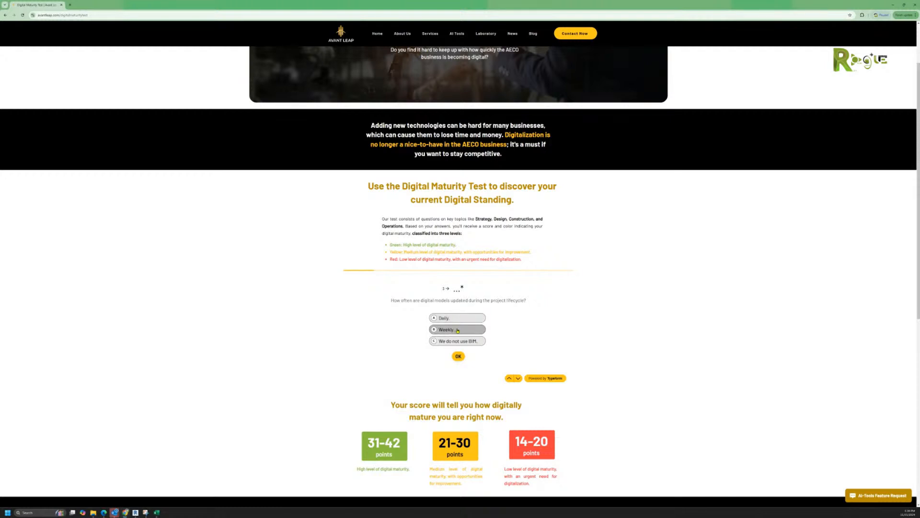
{"action": "left_click", "coordinate": [457, 330]}
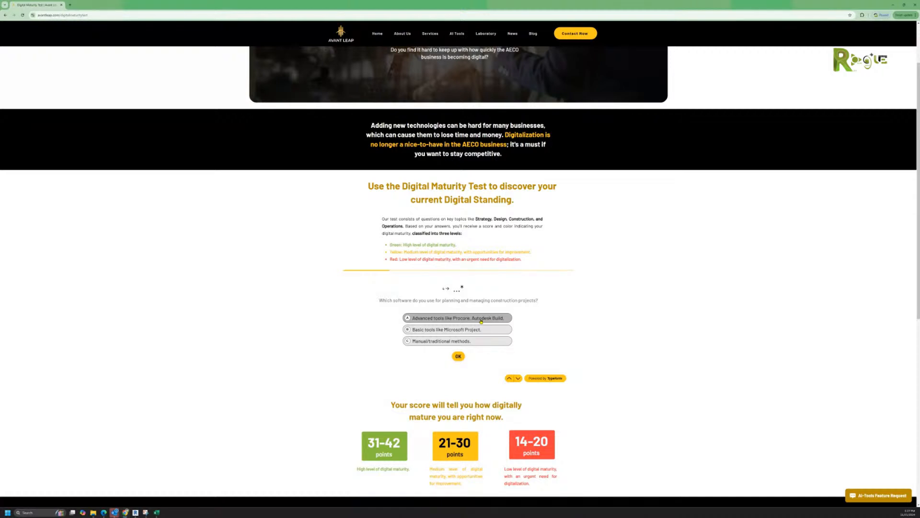
Step: Answer 'Advanced tools like Procore, Autodesk Build' for planning and manual methods for progress tracking
{"action": "left_click", "coordinate": [481, 318]}
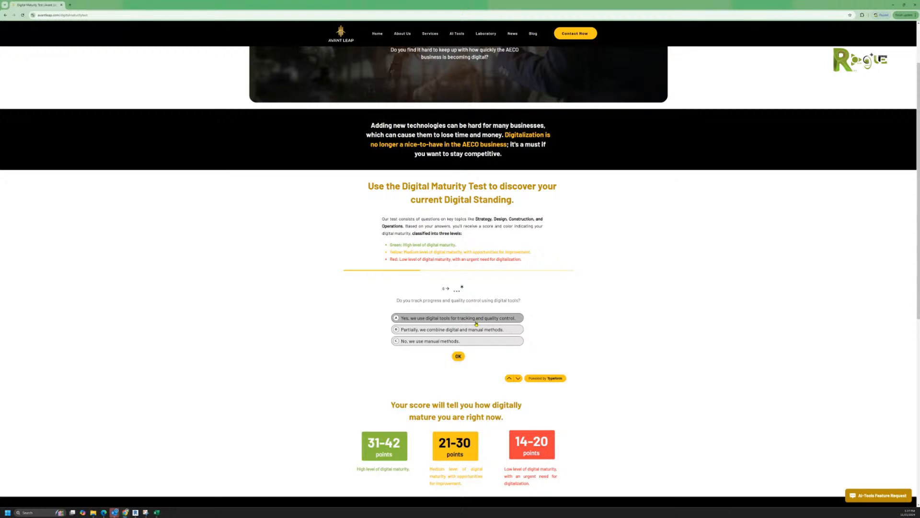
{"action": "left_click", "coordinate": [464, 342]}
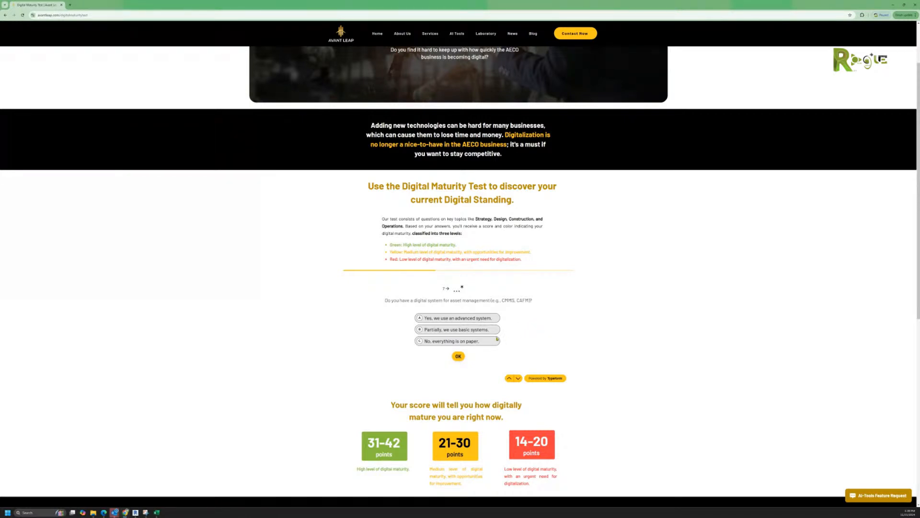
Step: Answer paper asset management, No, No, CDE used, occasional collaboration, and personnel not trained
{"action": "key", "text": "c"}
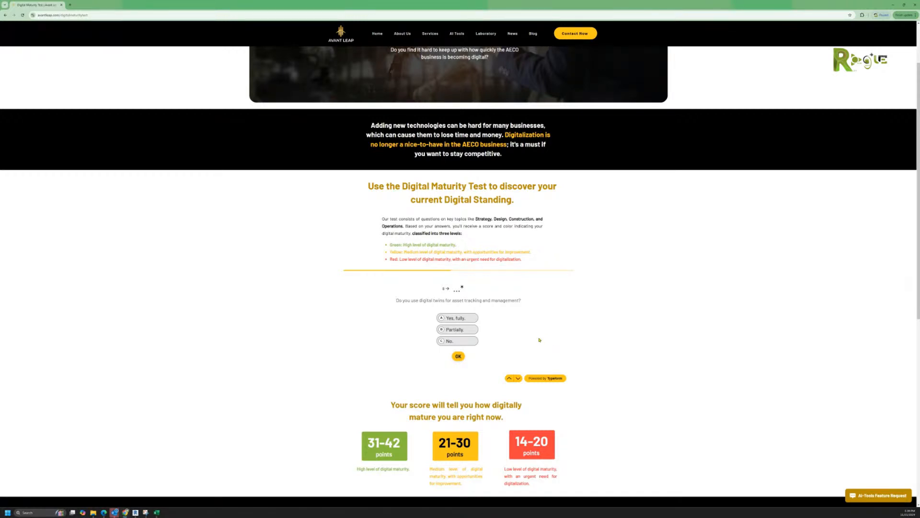
{"action": "left_click", "coordinate": [454, 342]}
{"action": "left_click", "coordinate": [450, 340]}
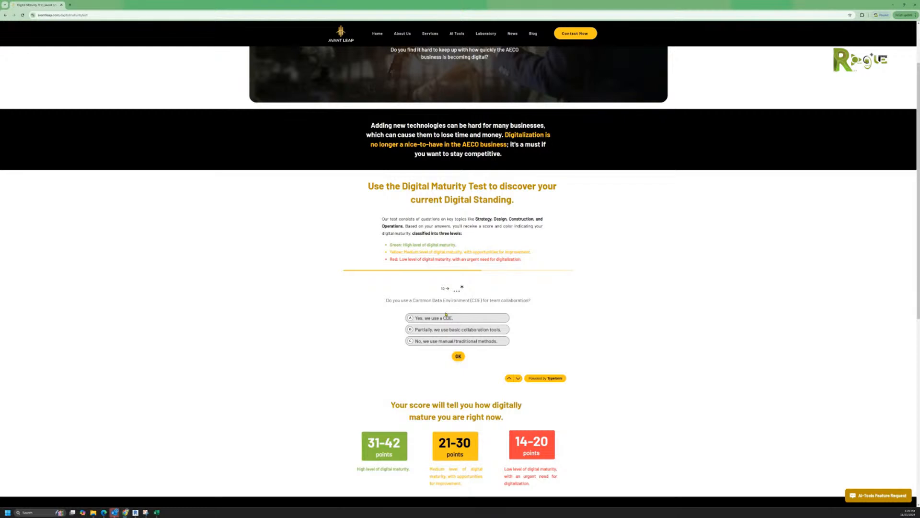
{"action": "left_click", "coordinate": [452, 318]}
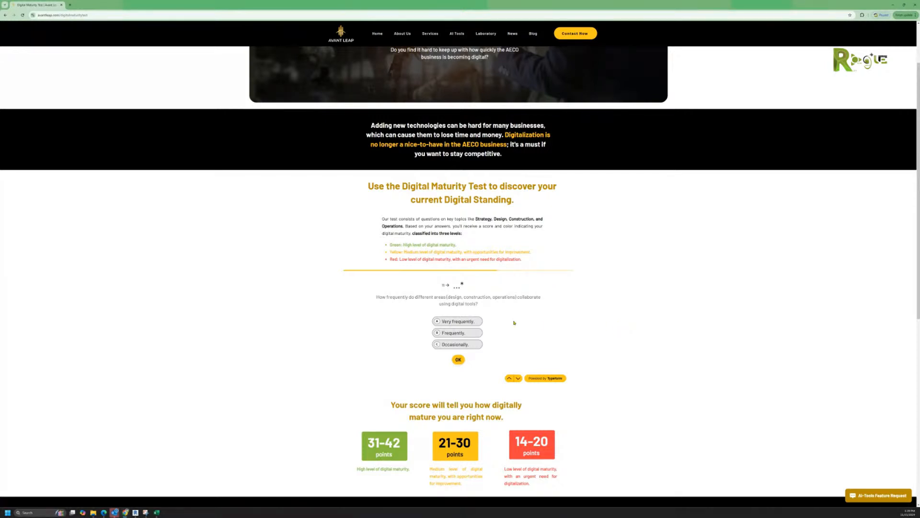
{"action": "left_click", "coordinate": [464, 346]}
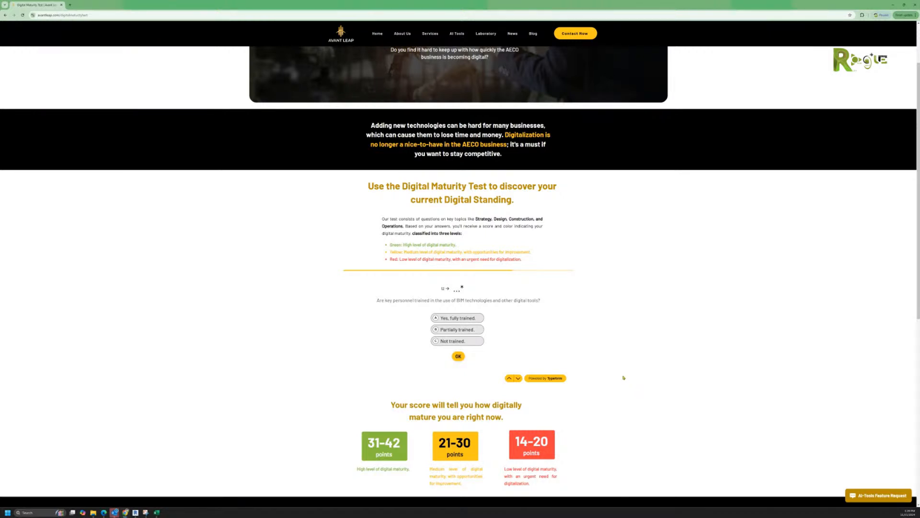
{"action": "left_click", "coordinate": [452, 341]}
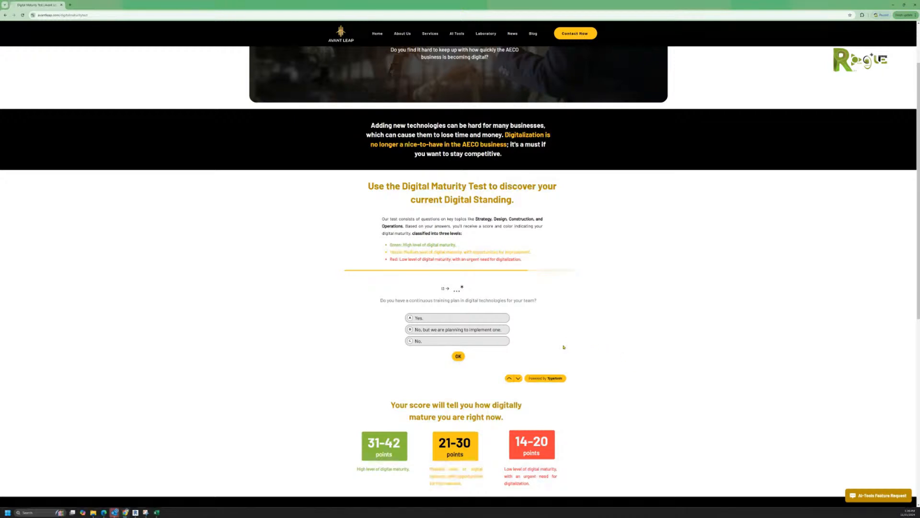
Step: Answer No to training plan and digital strategy, tick Operations and Maintenance and Personnel Training, and submit
{"action": "key", "text": "c"}
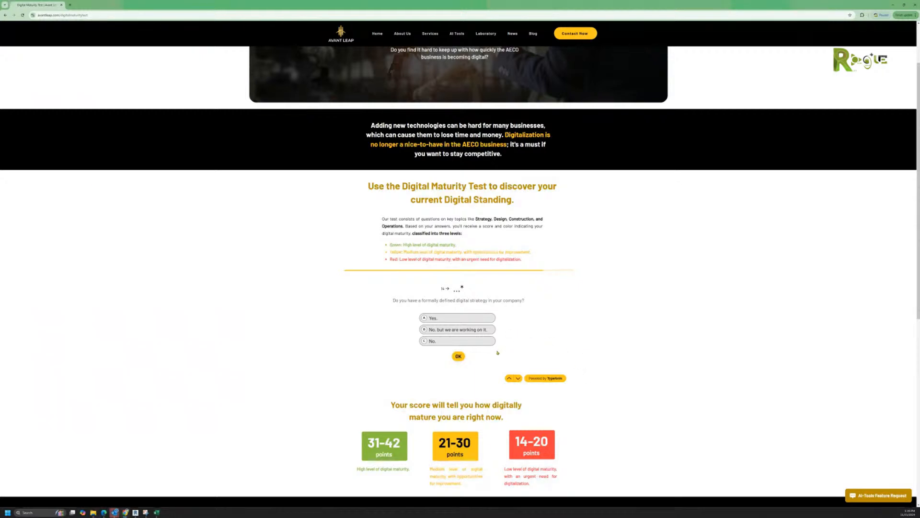
{"action": "left_click", "coordinate": [467, 345]}
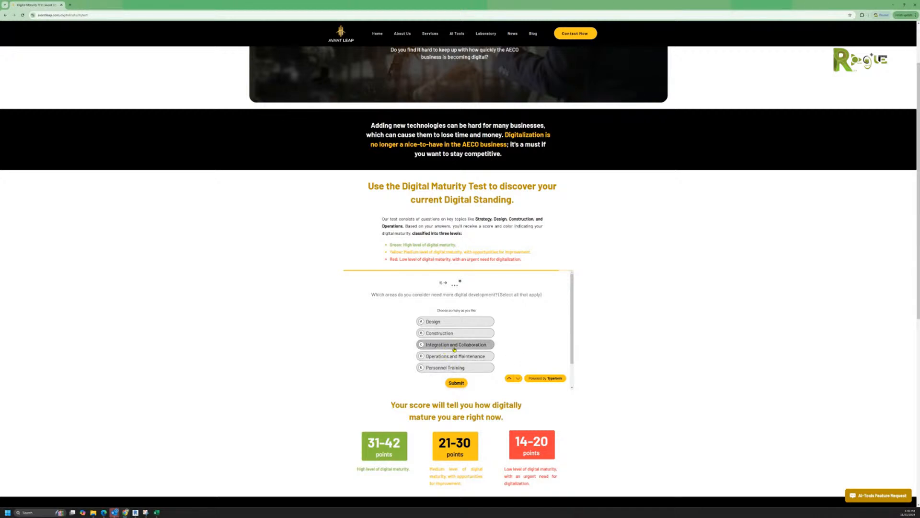
{"action": "left_click", "coordinate": [458, 356]}
{"action": "left_click", "coordinate": [462, 368]}
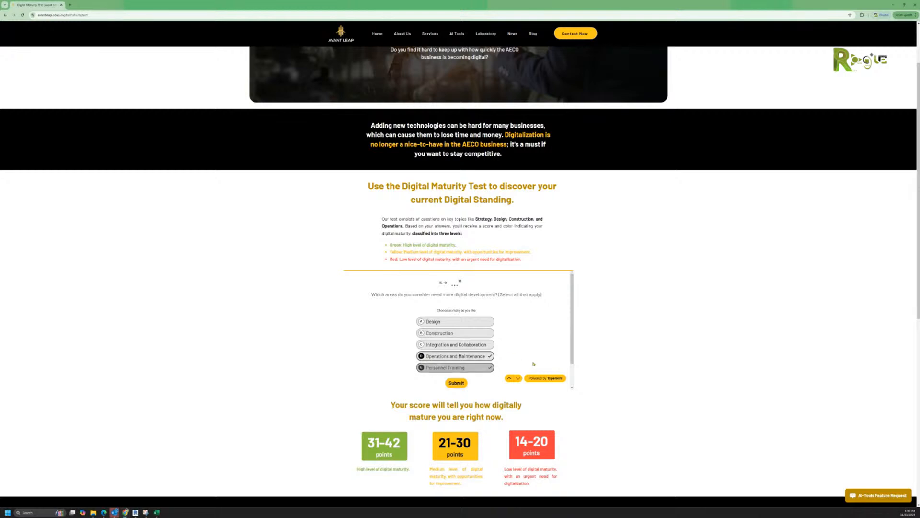
{"action": "left_click", "coordinate": [452, 385]}
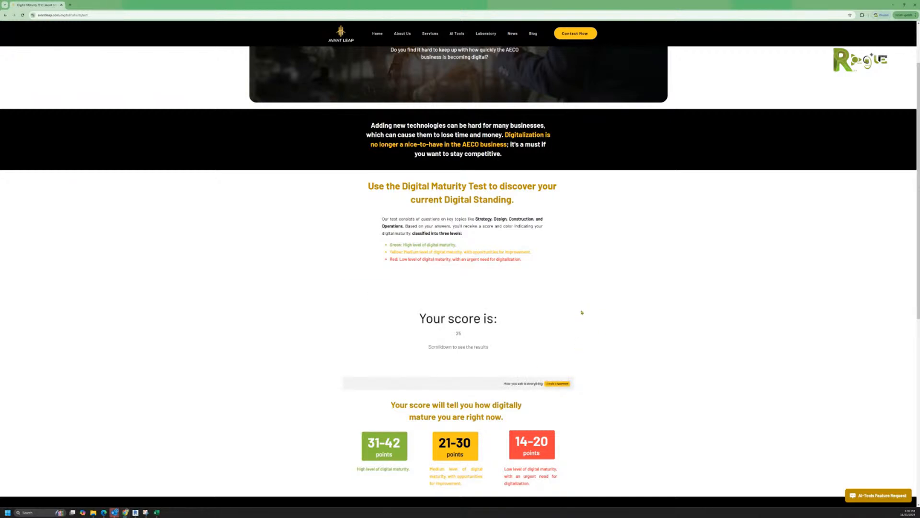
{"action": "scroll", "coordinate": [573, 319], "scroll_direction": "down", "scroll_amount": 1}
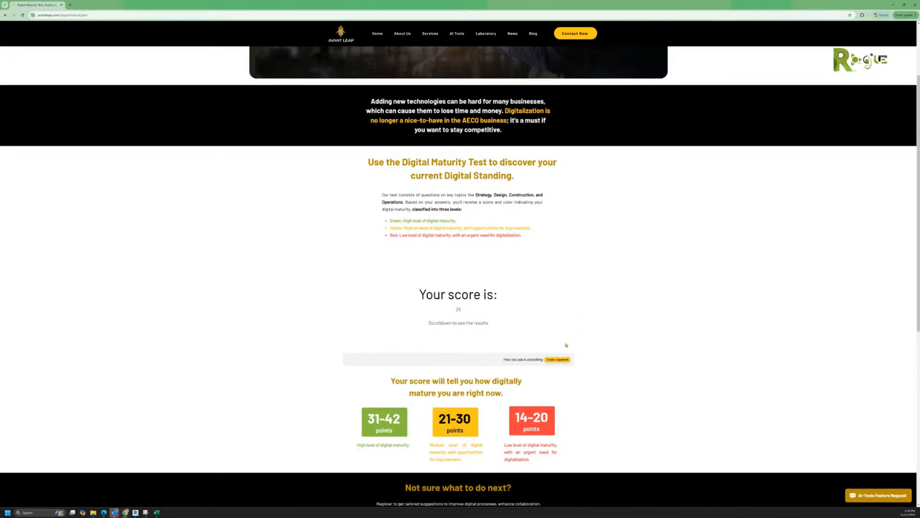
{"action": "scroll", "coordinate": [566, 344], "scroll_direction": "down", "scroll_amount": 3}
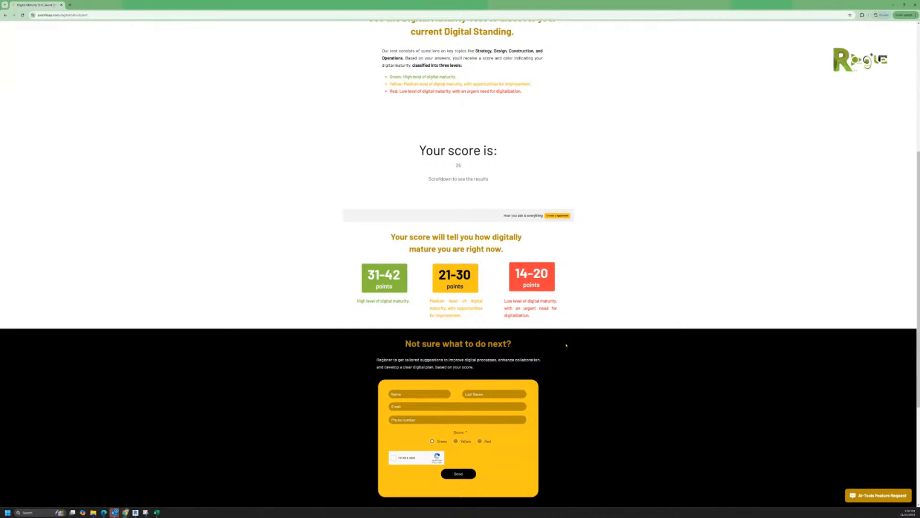
{"action": "scroll", "coordinate": [566, 345], "scroll_direction": "up", "scroll_amount": 1}
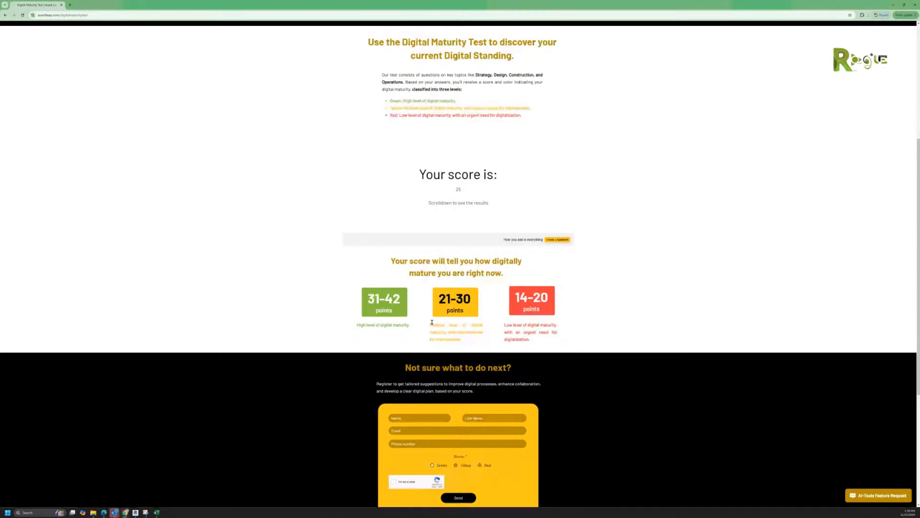
{"action": "scroll", "coordinate": [445, 310], "scroll_direction": "down", "scroll_amount": 4}
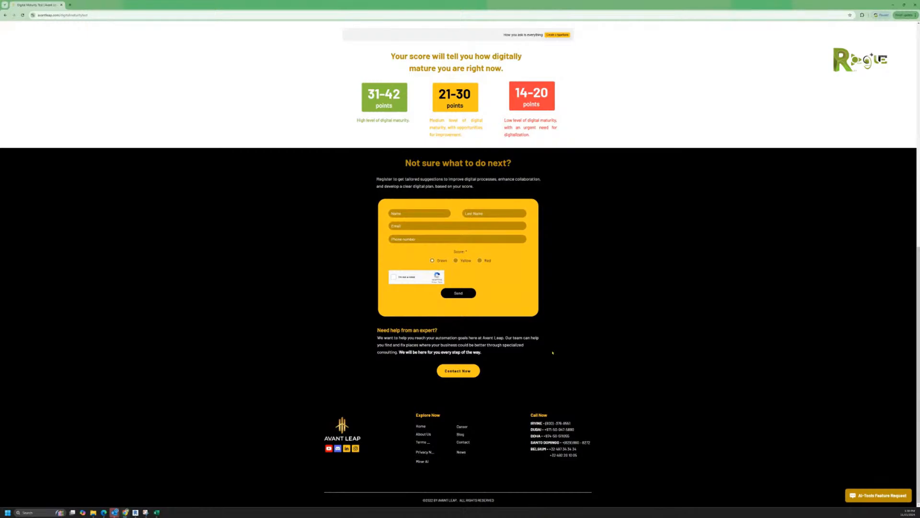
{"action": "scroll", "coordinate": [553, 353], "scroll_direction": "up", "scroll_amount": 9}
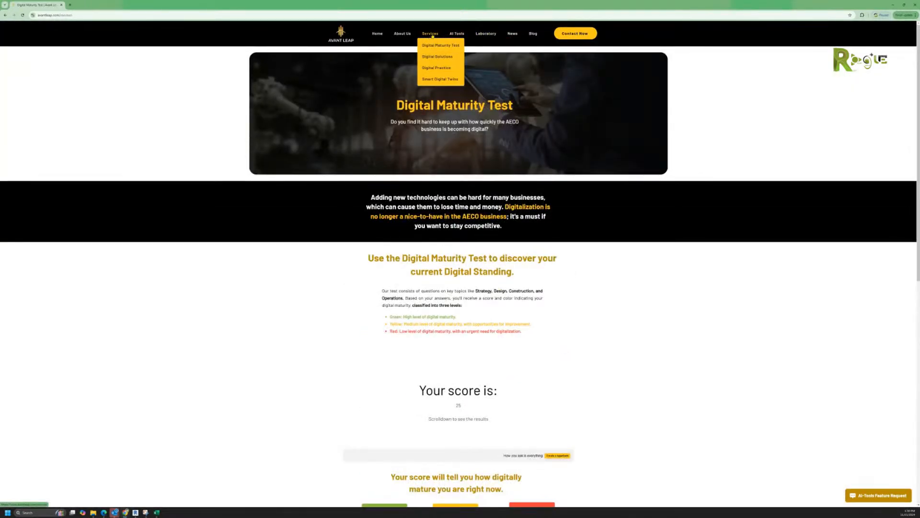
Step: Go to the Digital Solutions page from the Services menu
{"action": "left_click", "coordinate": [430, 35]}
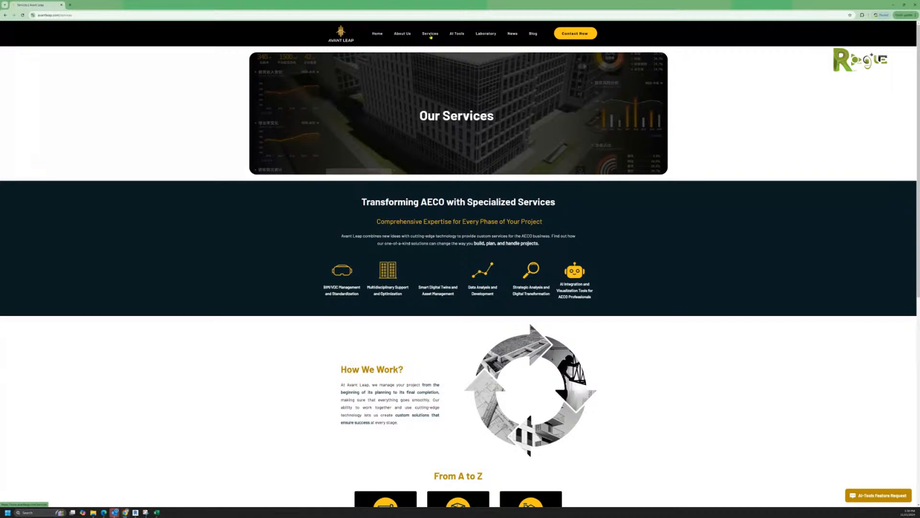
{"action": "mouse_move", "coordinate": [430, 38]}
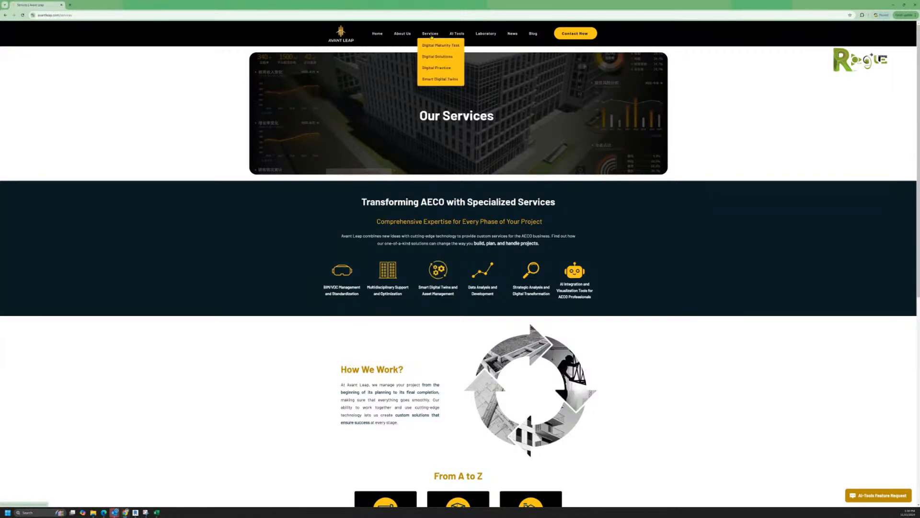
{"action": "left_click", "coordinate": [431, 57]}
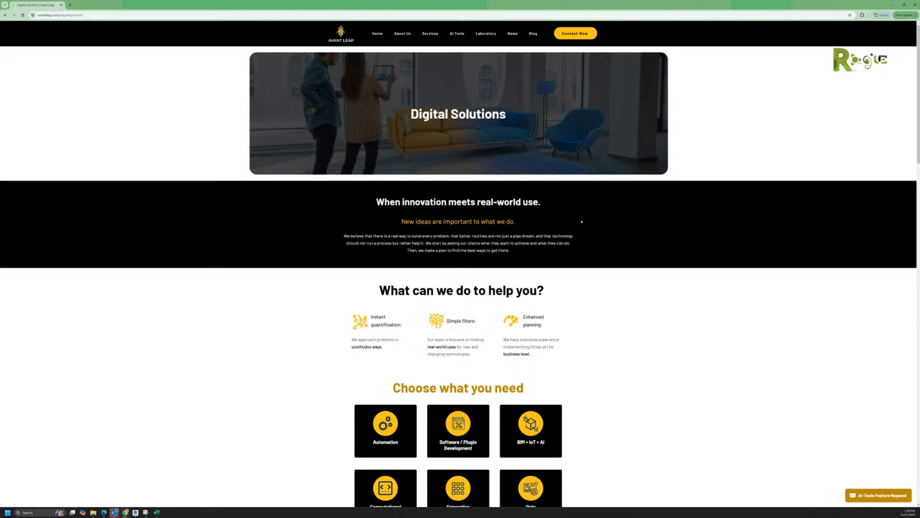
Step: Scroll past the nine service tiles and six-step process to the Automation video
{"action": "scroll", "coordinate": [581, 220], "scroll_direction": "down", "scroll_amount": 1}
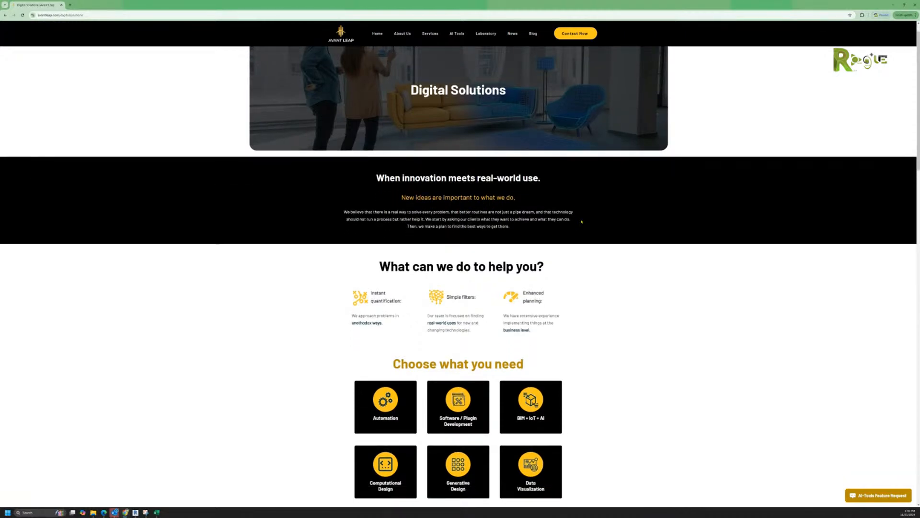
{"action": "scroll", "coordinate": [581, 222], "scroll_direction": "down", "scroll_amount": 2}
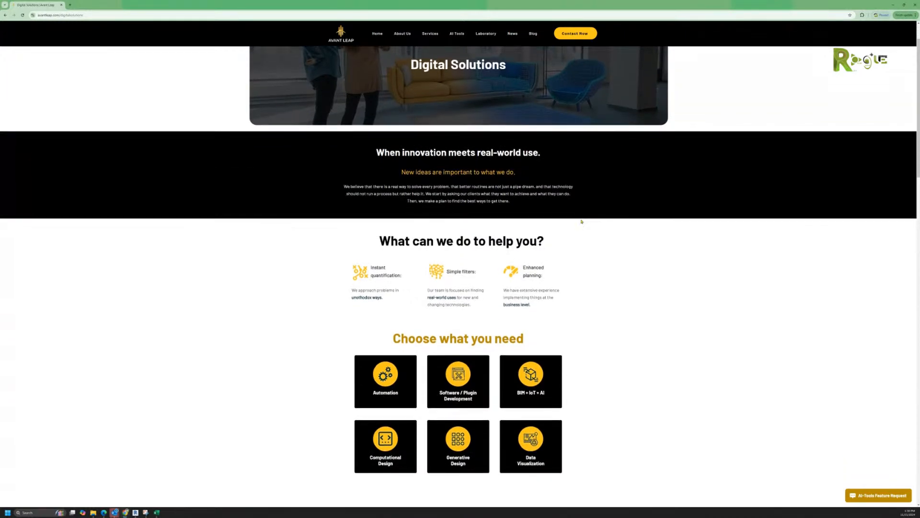
{"action": "scroll", "coordinate": [581, 221], "scroll_direction": "down", "scroll_amount": 1}
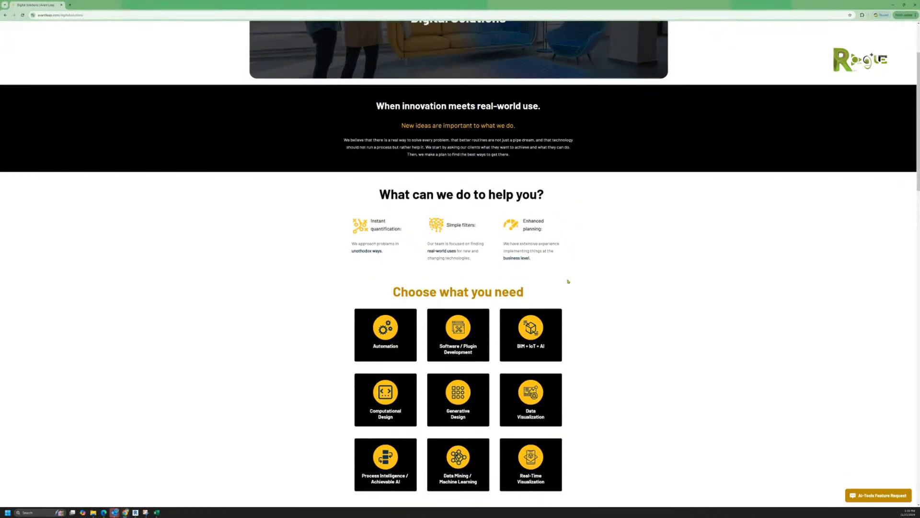
{"action": "scroll", "coordinate": [566, 293], "scroll_direction": "down", "scroll_amount": 1}
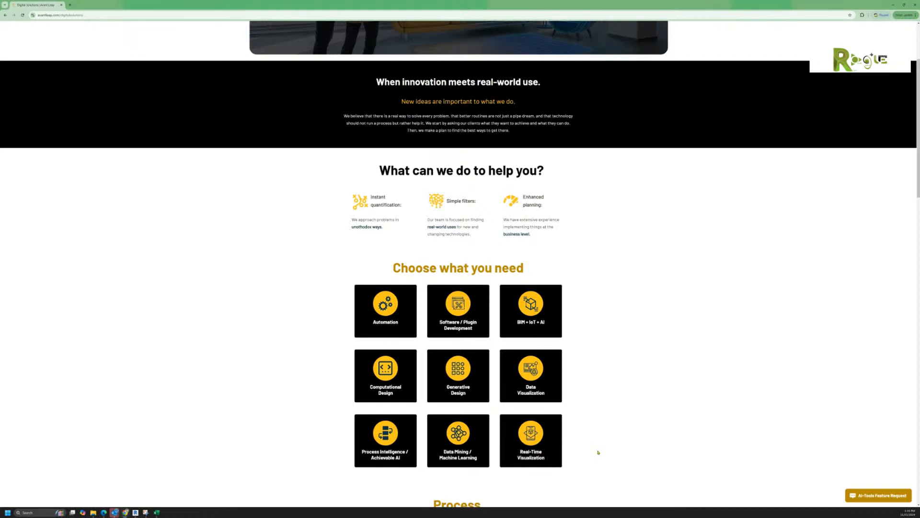
{"action": "scroll", "coordinate": [598, 452], "scroll_direction": "down", "scroll_amount": 1}
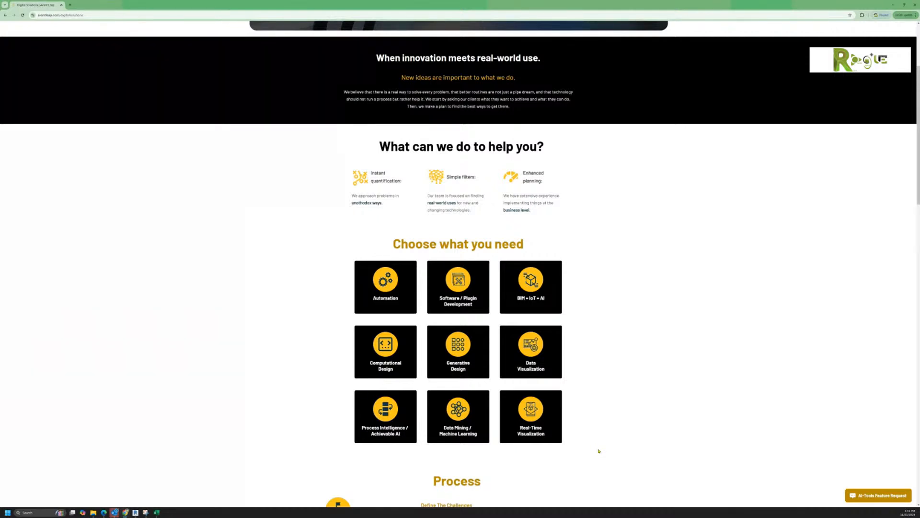
{"action": "scroll", "coordinate": [598, 450], "scroll_direction": "down", "scroll_amount": 2}
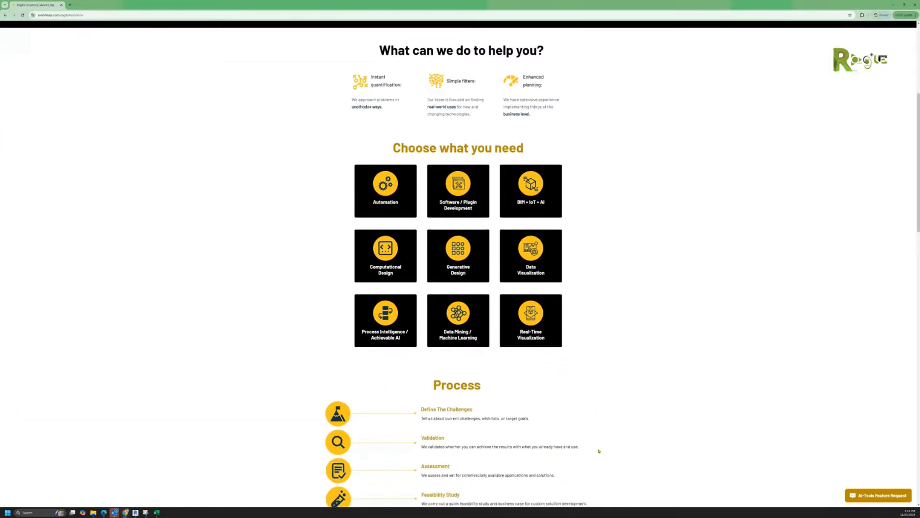
{"action": "scroll", "coordinate": [598, 450], "scroll_direction": "down", "scroll_amount": 2}
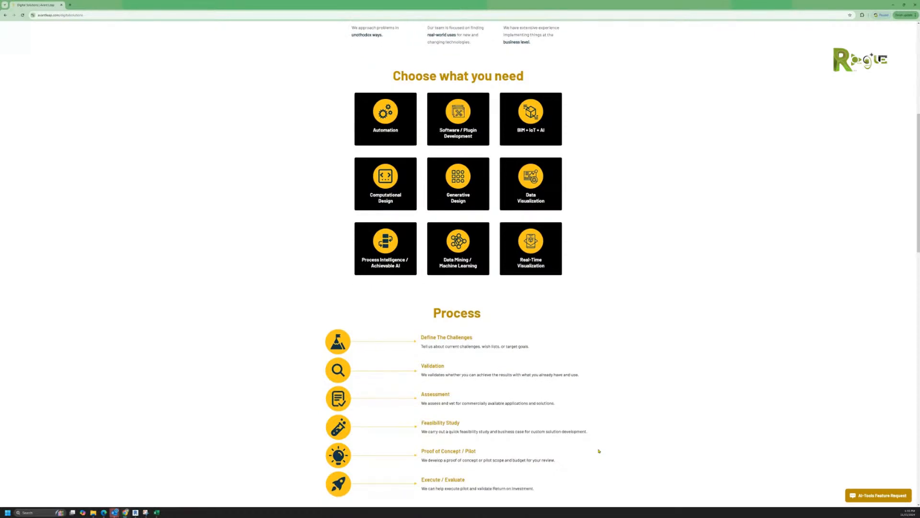
{"action": "scroll", "coordinate": [599, 451], "scroll_direction": "down", "scroll_amount": 1}
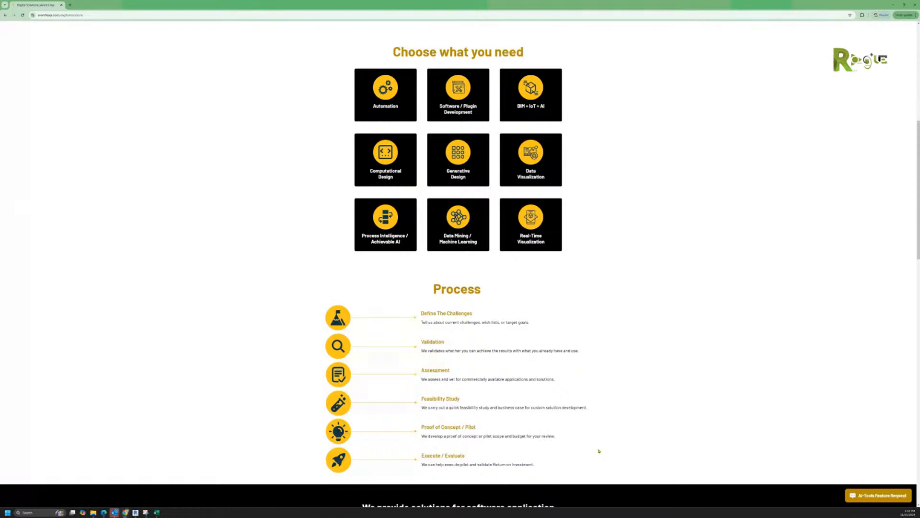
{"action": "scroll", "coordinate": [598, 450], "scroll_direction": "down", "scroll_amount": 6}
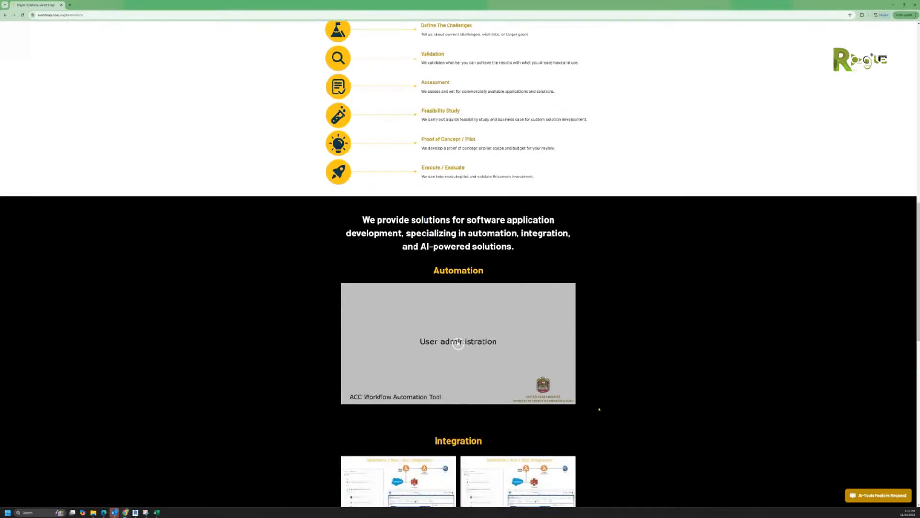
{"action": "scroll", "coordinate": [599, 409], "scroll_direction": "down", "scroll_amount": 2}
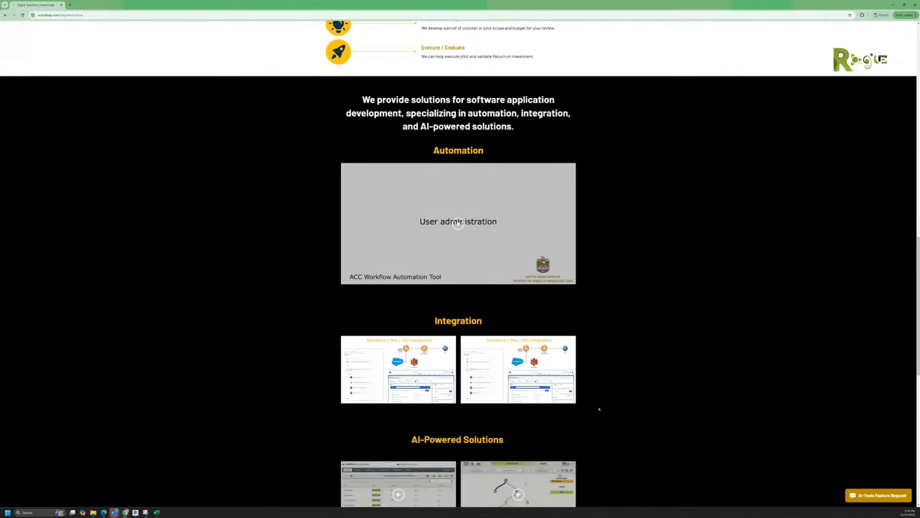
Step: Play the ACC Workflow Automation Tool demo video, pausing and resuming it along the way
{"action": "left_click", "coordinate": [458, 223]}
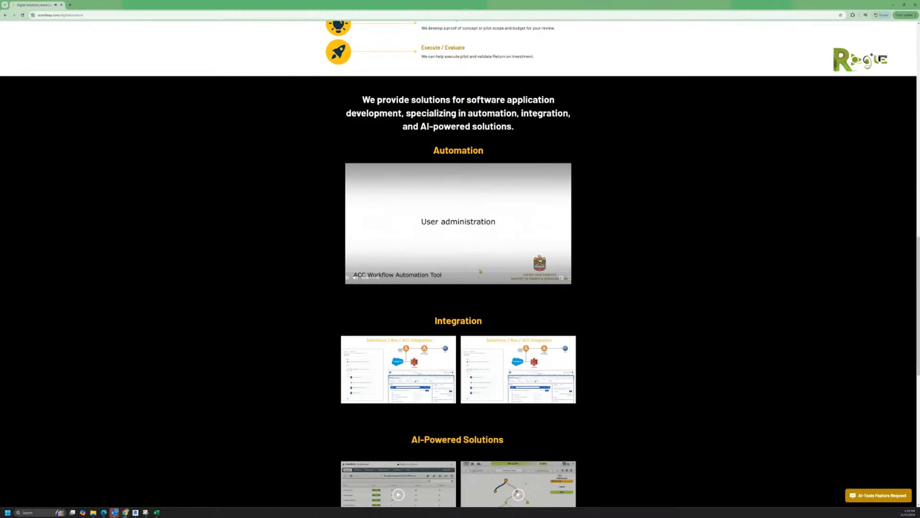
{"action": "left_click", "coordinate": [470, 246]}
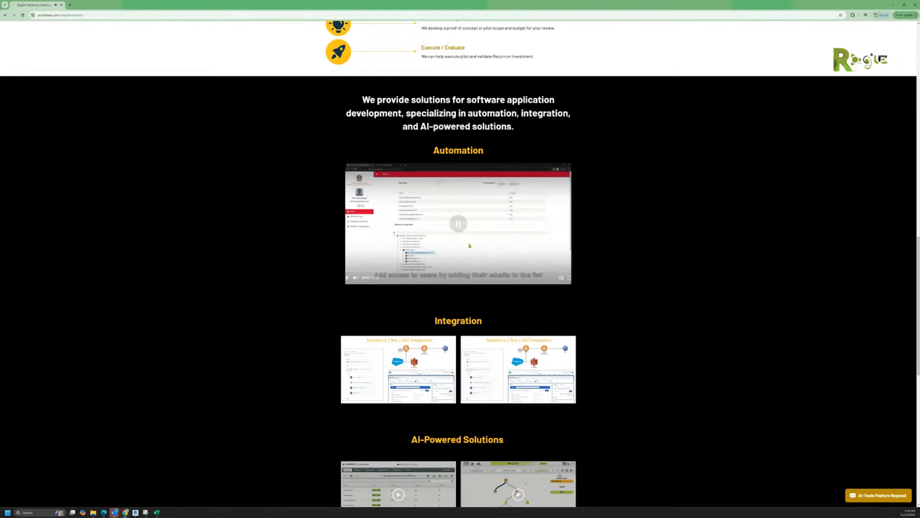
{"action": "left_click", "coordinate": [469, 246]}
{"action": "left_click", "coordinate": [469, 246]}
{"action": "left_click", "coordinate": [461, 228]}
{"action": "left_click", "coordinate": [461, 229]}
Step: Watch the demo full screen until the test user appears as an administrator
{"action": "left_click", "coordinate": [569, 280]}
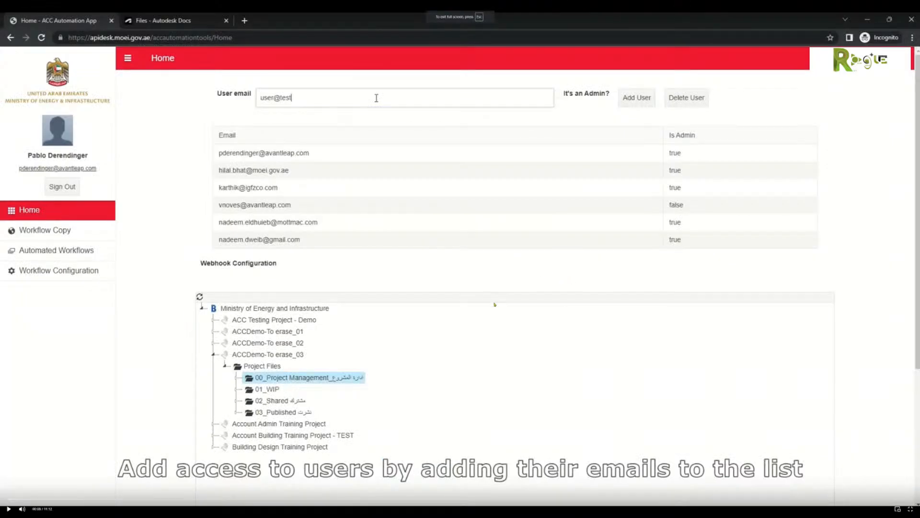
{"action": "key", "text": "Escape"}
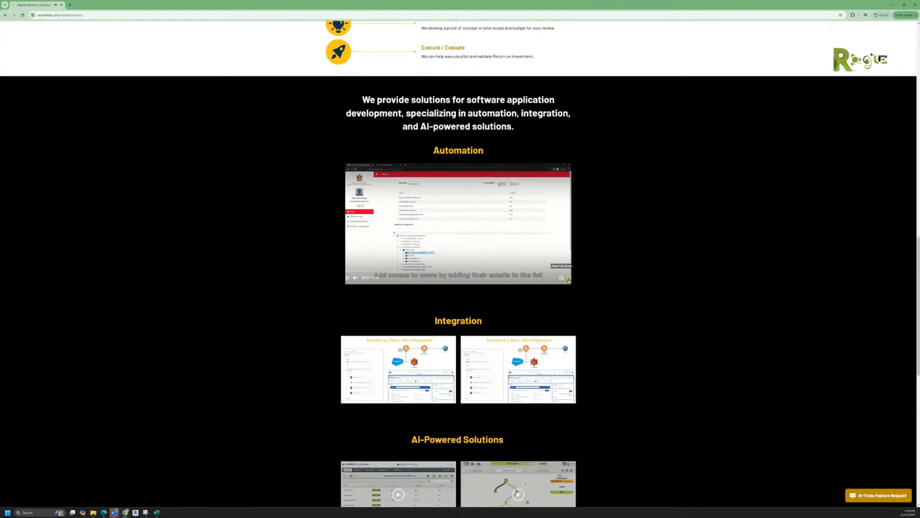
{"action": "left_click", "coordinate": [568, 281]}
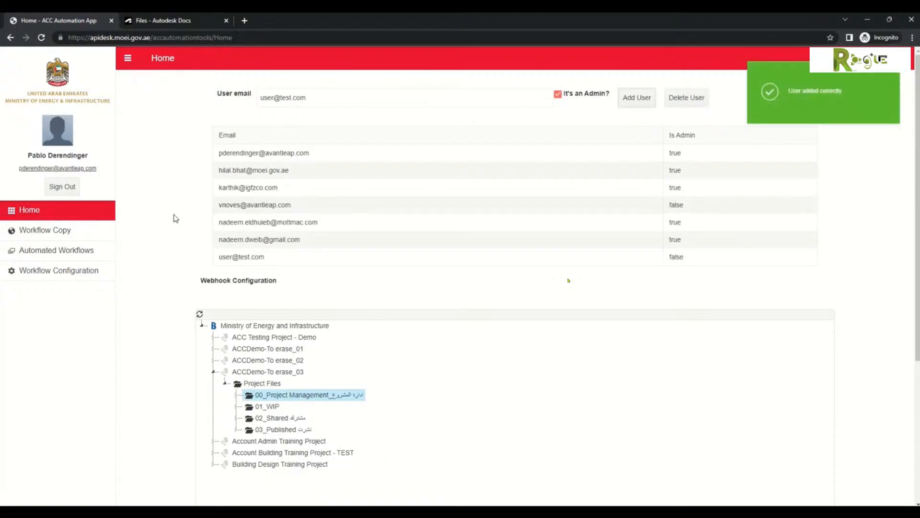
{"action": "left_click", "coordinate": [59, 210]}
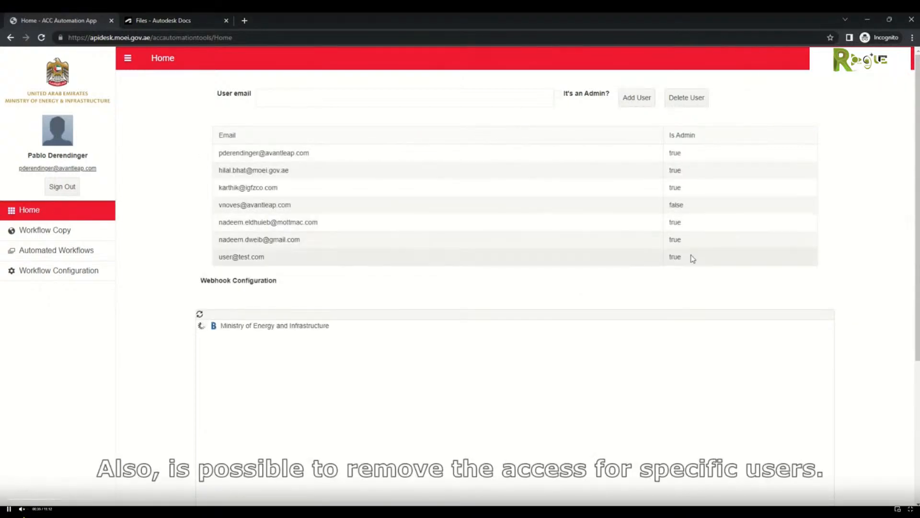
Step: Delete the user with the test user's e-mail and refresh the home page's user list
{"action": "left_click", "coordinate": [456, 97]}
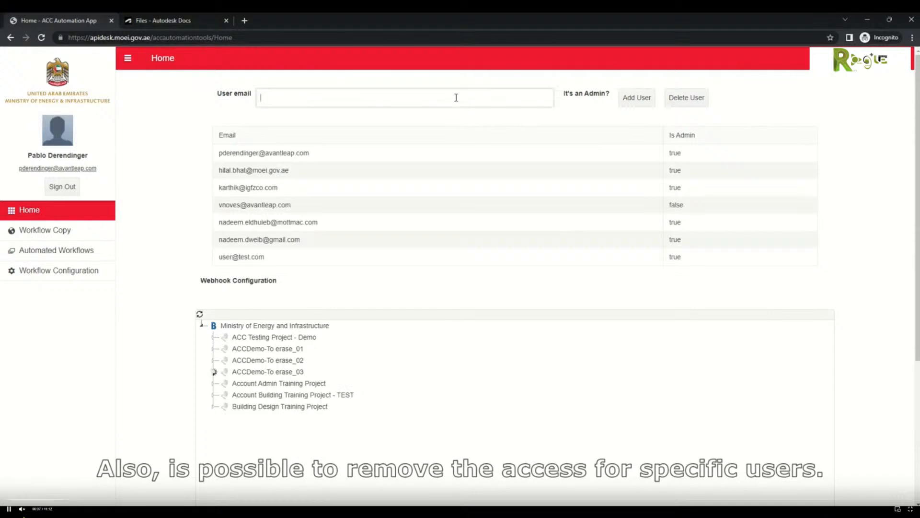
{"action": "type", "text": "user@"}
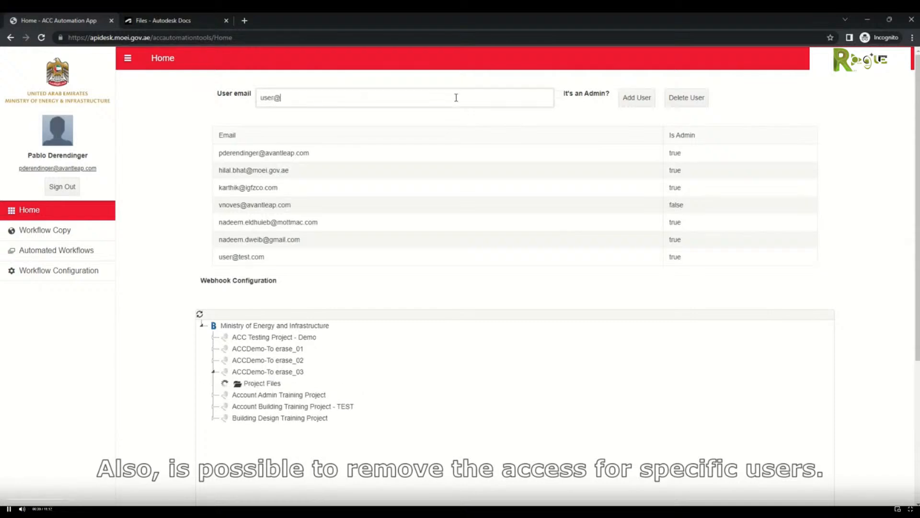
{"action": "type", "text": "test.com"}
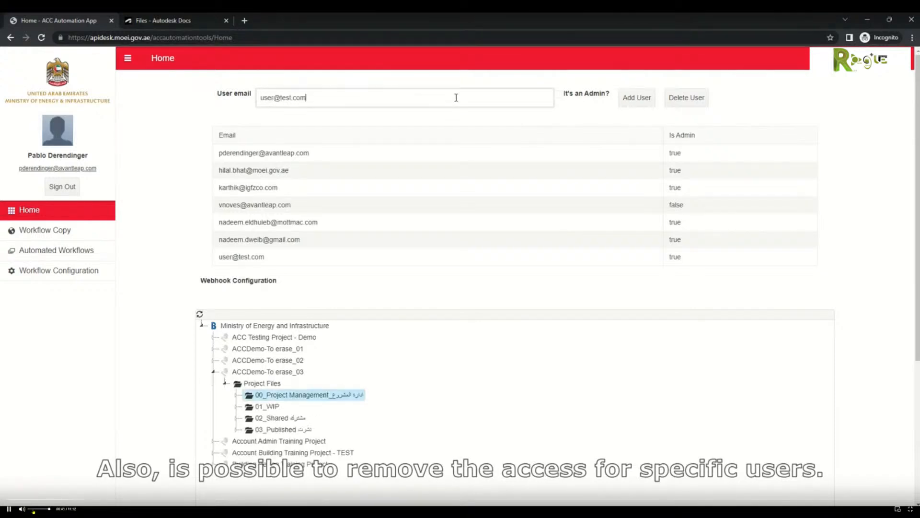
{"action": "left_click", "coordinate": [698, 100]}
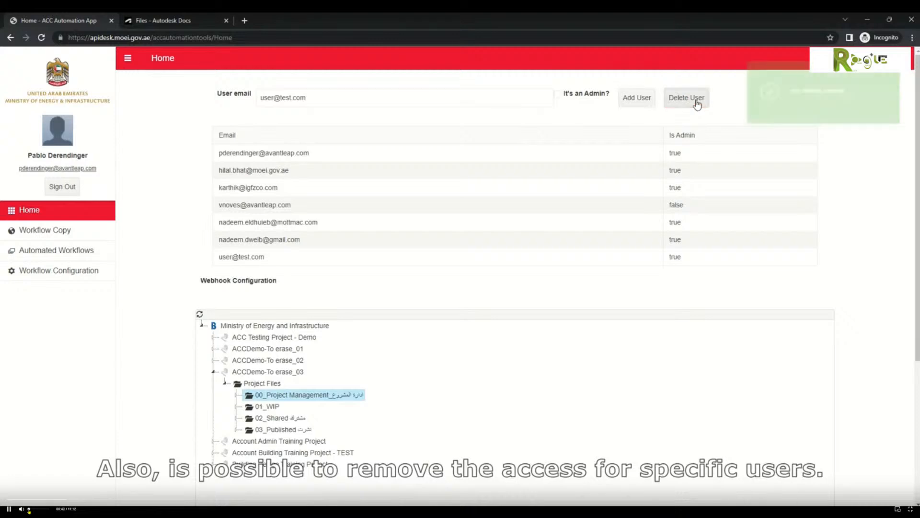
{"action": "left_click", "coordinate": [46, 215]}
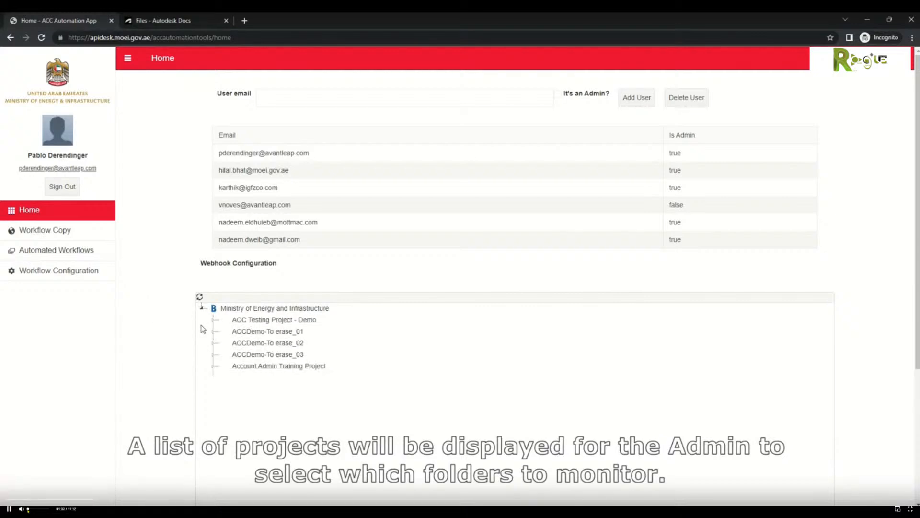
Step: Start webhook monitoring of ACCDemo-To erase_03's 00_Project Management folder under Project Files
{"action": "left_click", "coordinate": [214, 355]}
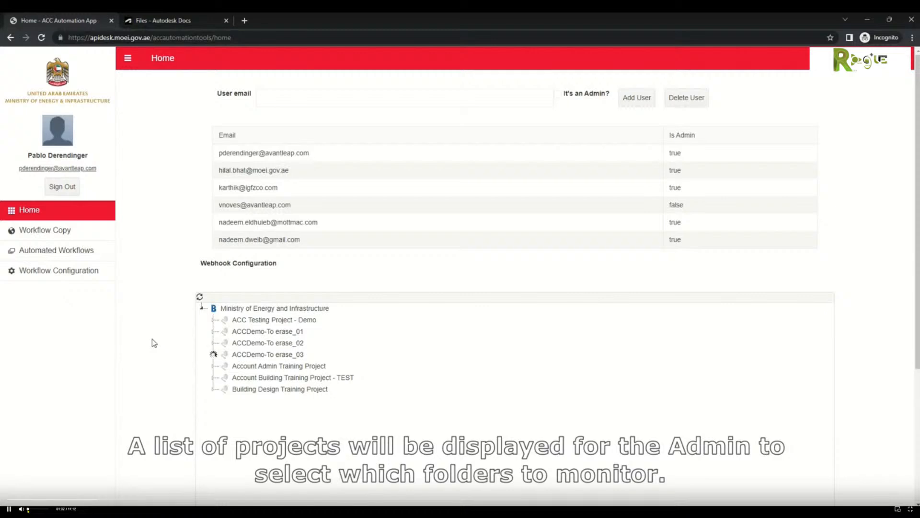
{"action": "scroll", "coordinate": [154, 343], "scroll_direction": "down", "scroll_amount": 2}
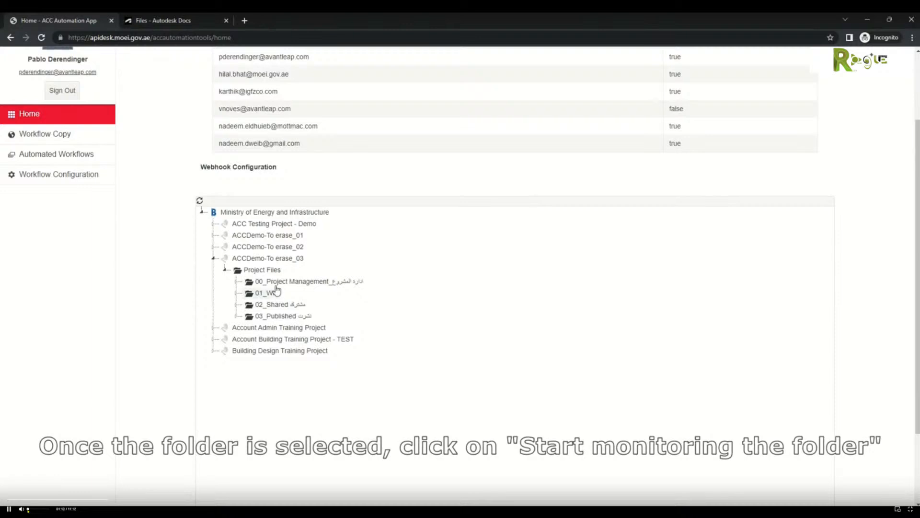
{"action": "left_click", "coordinate": [283, 281]}
{"action": "scroll", "coordinate": [140, 283], "scroll_direction": "up", "scroll_amount": 2}
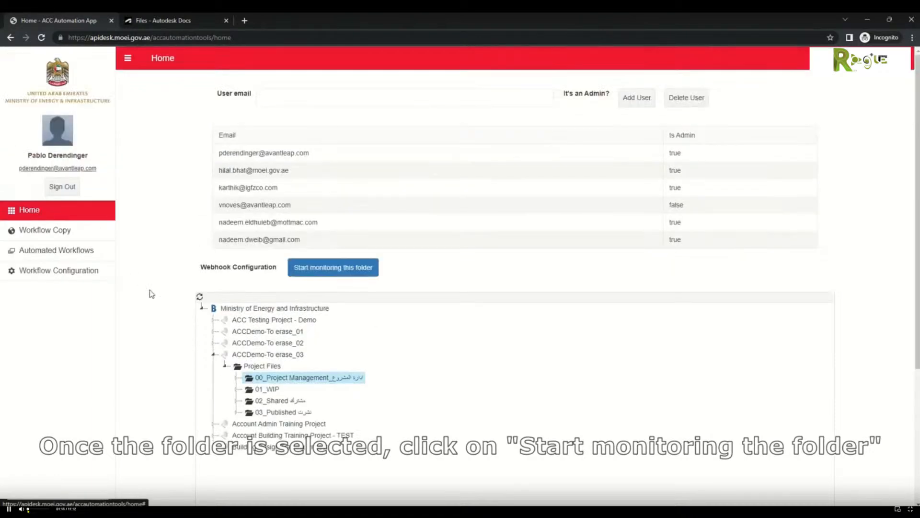
{"action": "left_click", "coordinate": [350, 271]}
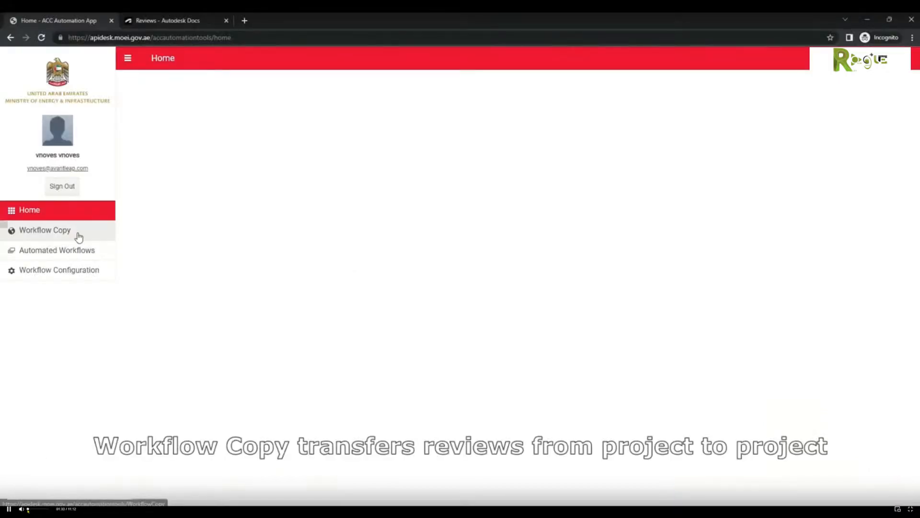
Step: Load ACCDemo-To erase_02's workflows as the copy source and choose Copy Active Only
{"action": "left_click", "coordinate": [78, 235]}
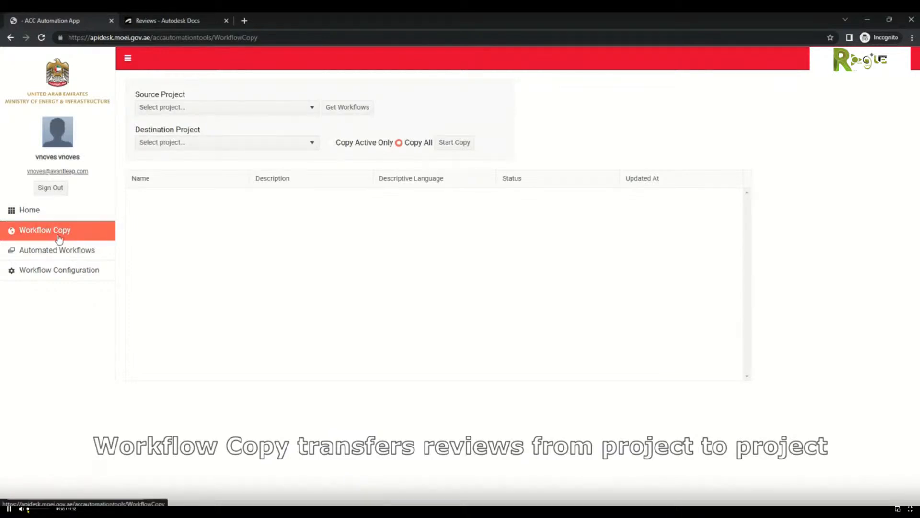
{"action": "left_click", "coordinate": [208, 111]}
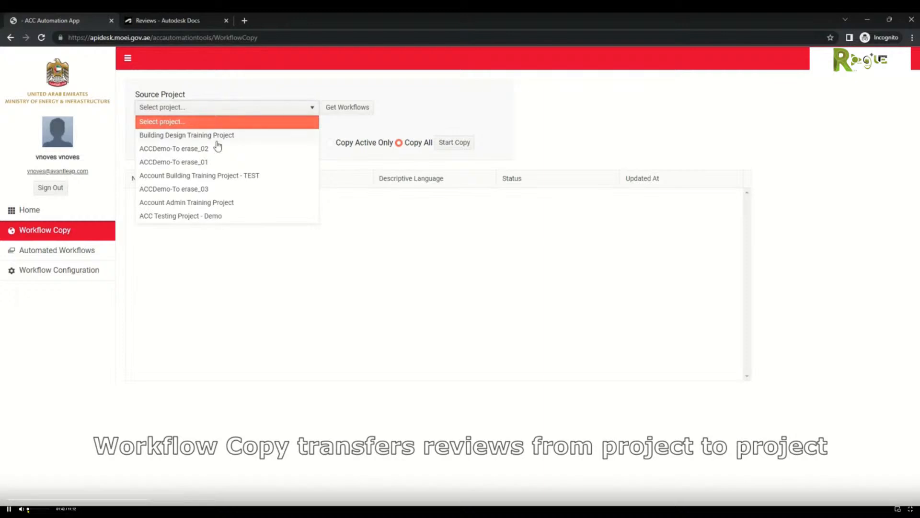
{"action": "left_click", "coordinate": [217, 150]}
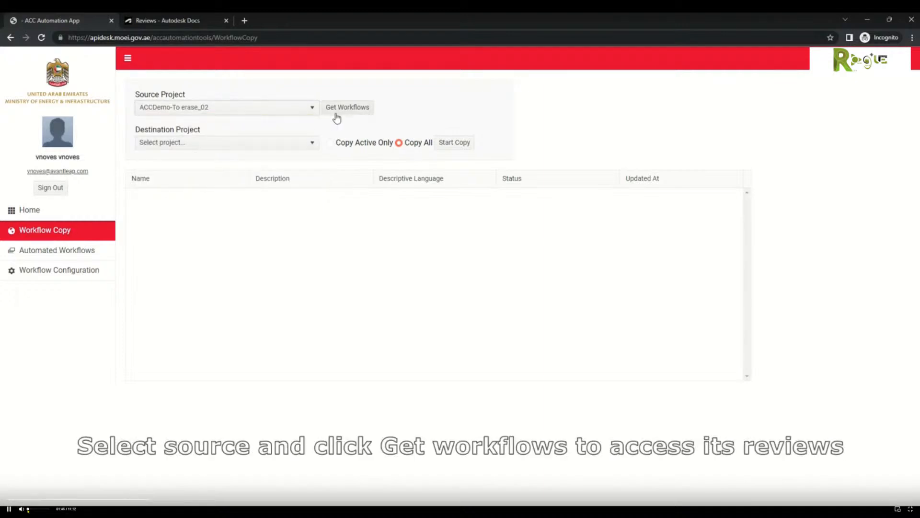
{"action": "left_click", "coordinate": [336, 113]}
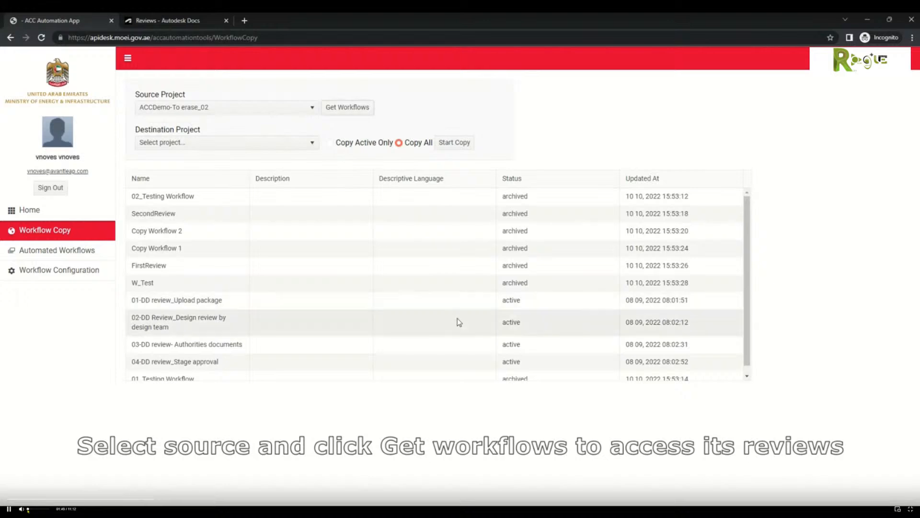
{"action": "scroll", "coordinate": [486, 314], "scroll_direction": "down", "scroll_amount": 1}
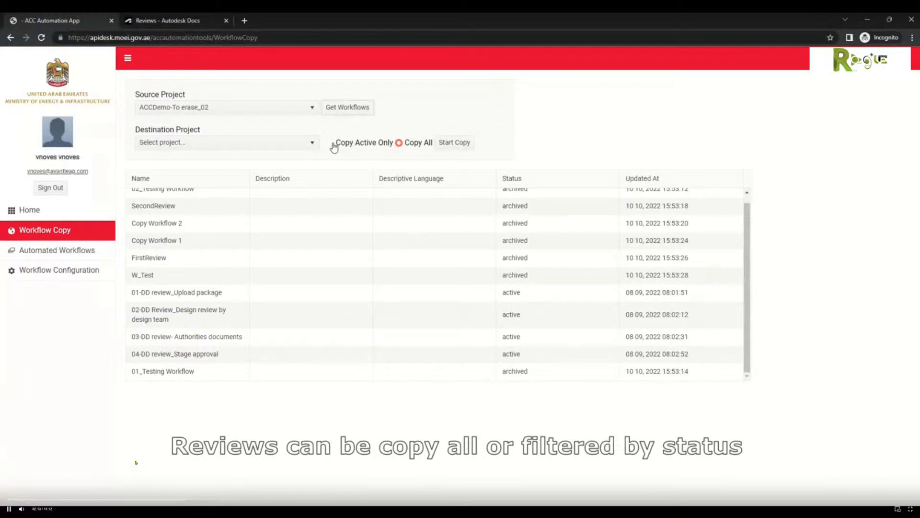
{"action": "left_click", "coordinate": [331, 144]}
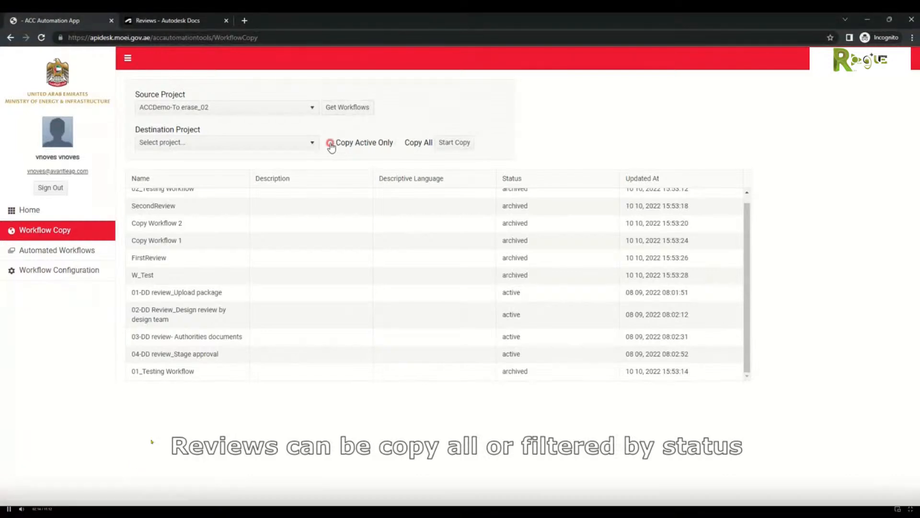
{"action": "left_click", "coordinate": [253, 149]}
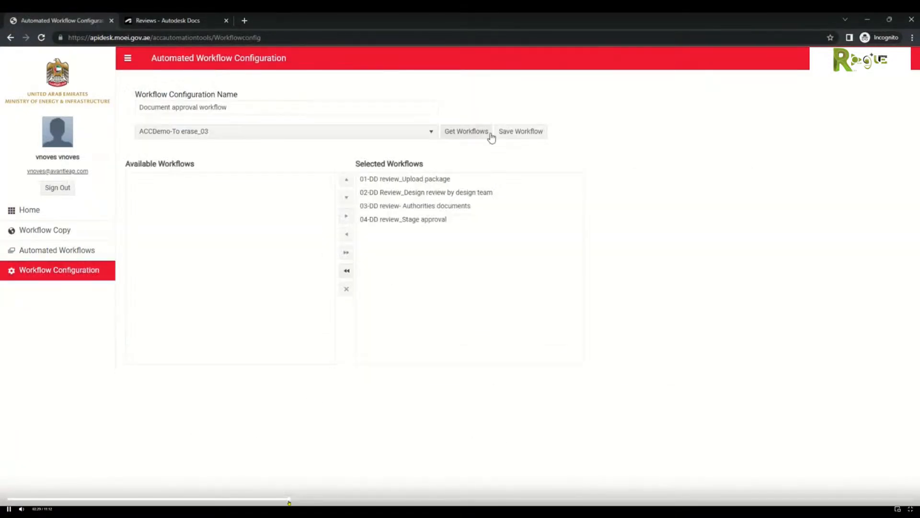
Step: Save the Document approval workflow, drop the extra notified member, and begin the note 'Document was'
{"action": "left_click", "coordinate": [517, 138]}
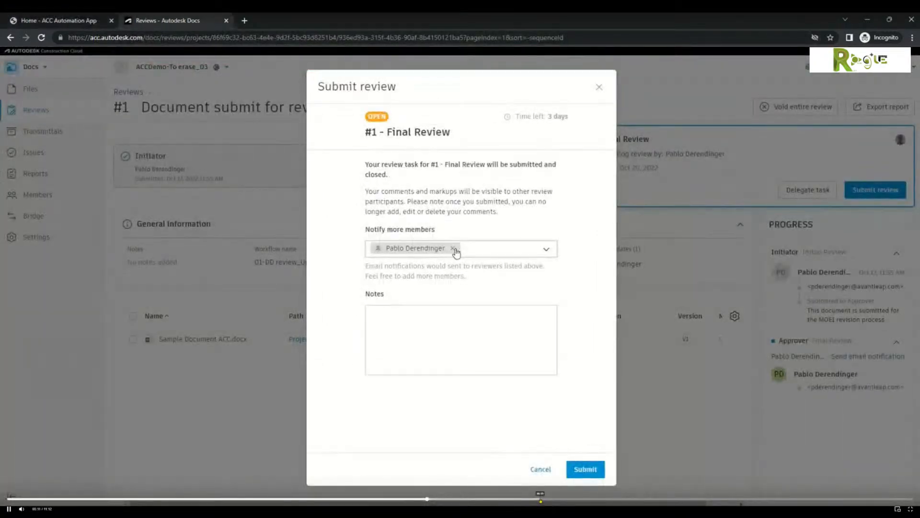
{"action": "left_click", "coordinate": [453, 249]}
{"action": "left_click", "coordinate": [418, 330]}
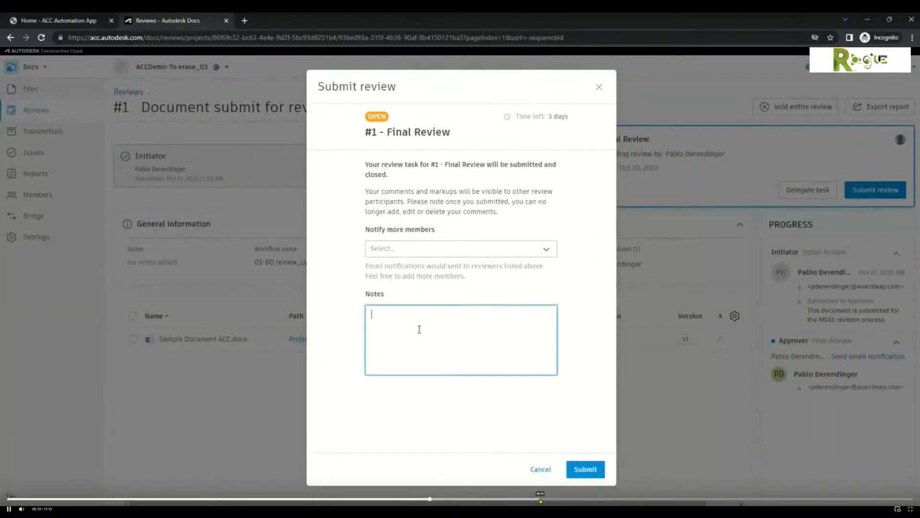
{"action": "type", "text": "Document was"}
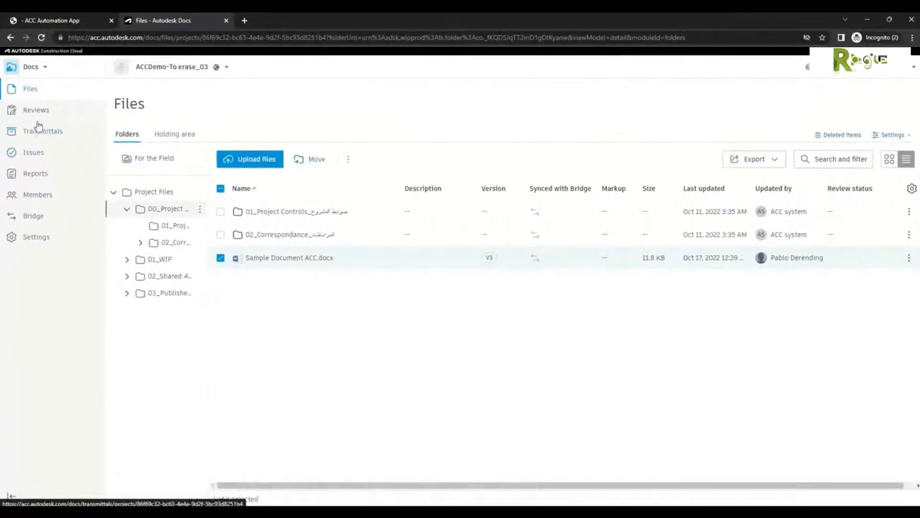
Step: Start the final review on review #5 and add an approval comment to Sample Document ACC.docx
{"action": "left_click", "coordinate": [89, 120]}
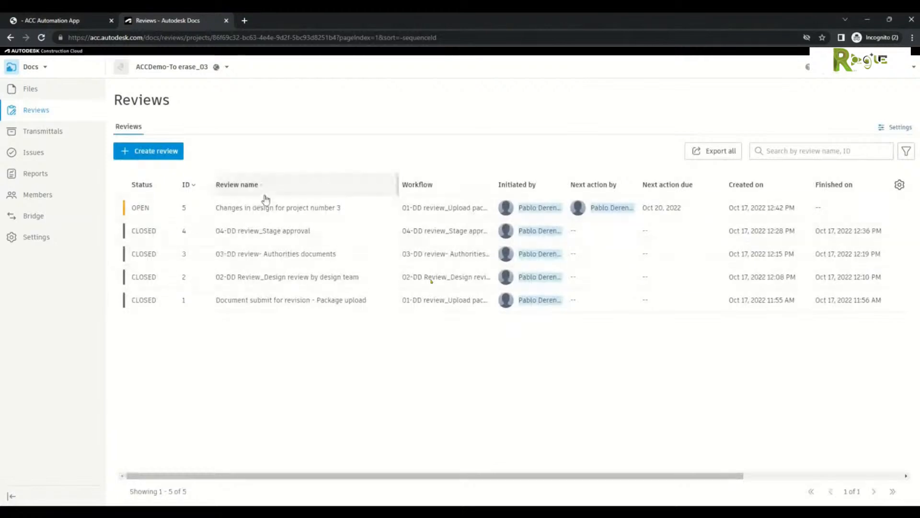
{"action": "left_click", "coordinate": [263, 210]}
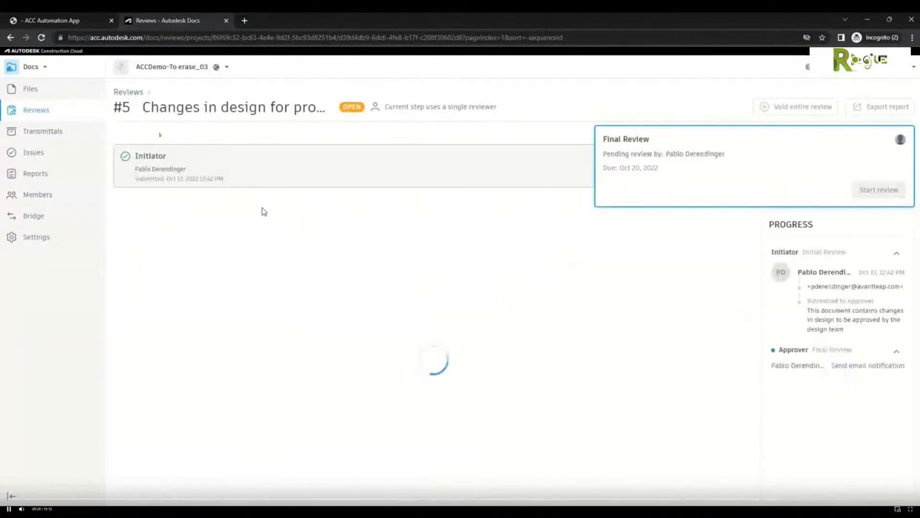
{"action": "left_click", "coordinate": [876, 189]}
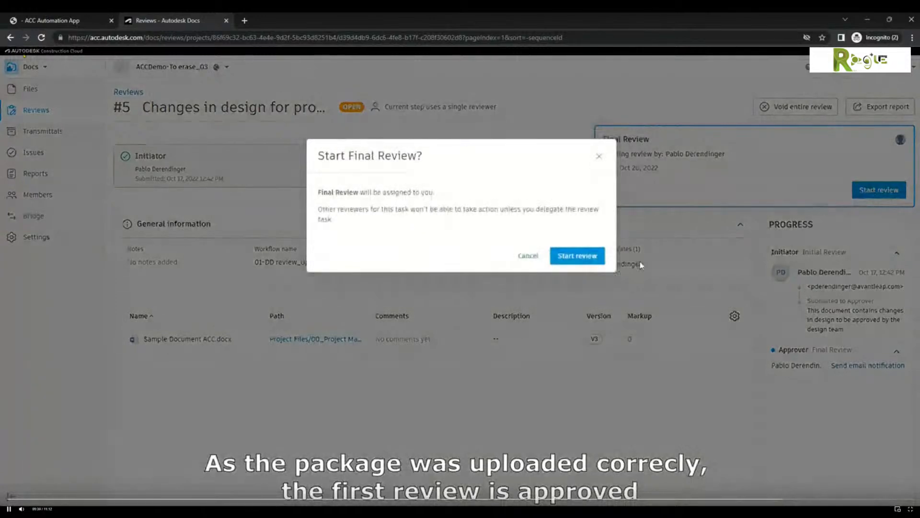
{"action": "left_click", "coordinate": [577, 256]}
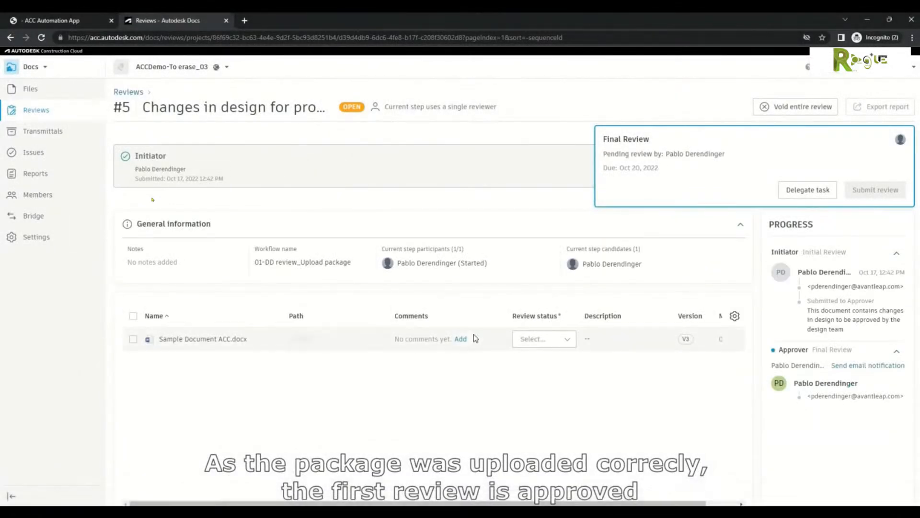
{"action": "left_click", "coordinate": [459, 339]}
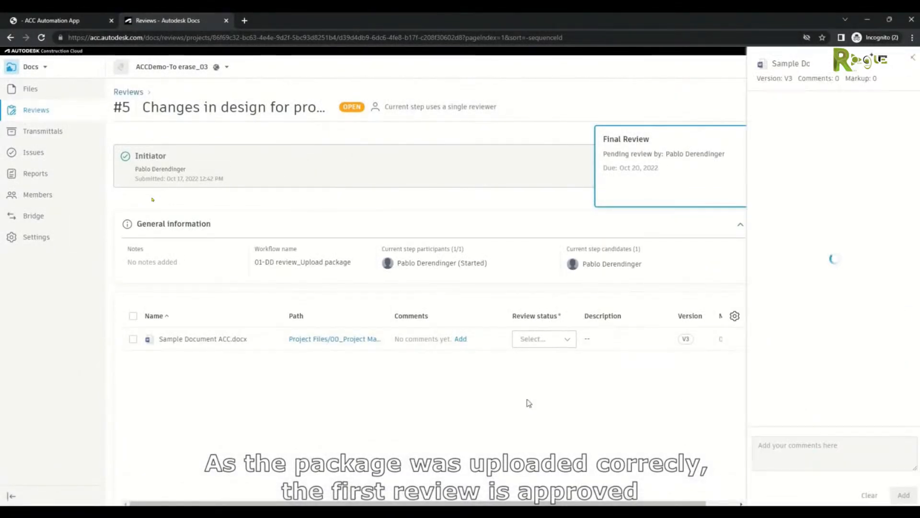
{"action": "left_click", "coordinate": [768, 456]}
{"action": "type", "text": "The package contains all the documents needed for the upload phase. Approved"}
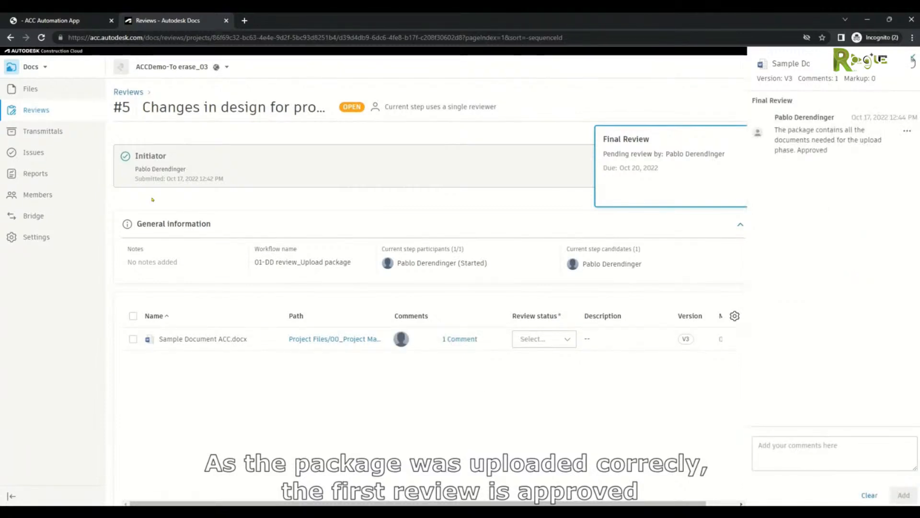
{"action": "left_click", "coordinate": [913, 61]}
Step: Mark the document Approved, submit review #5 with a pasted note, then open review #6
{"action": "left_click", "coordinate": [565, 338]}
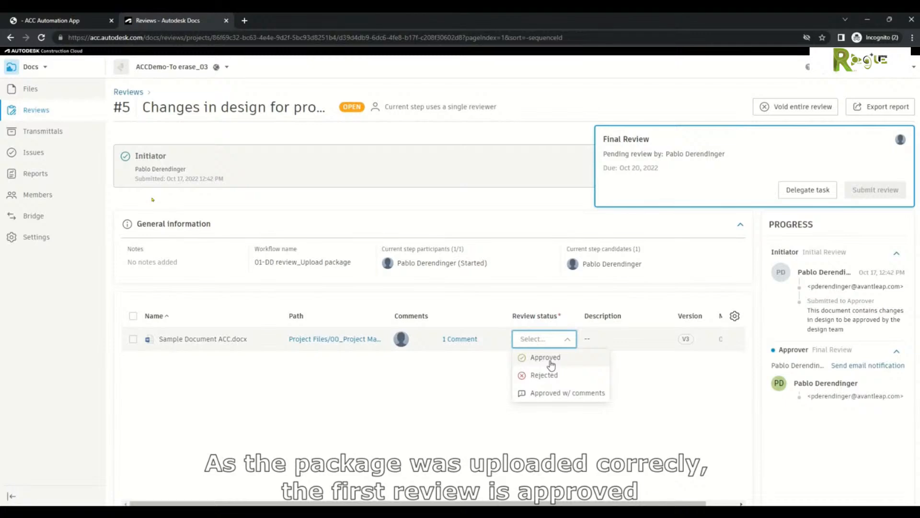
{"action": "left_click", "coordinate": [551, 358]}
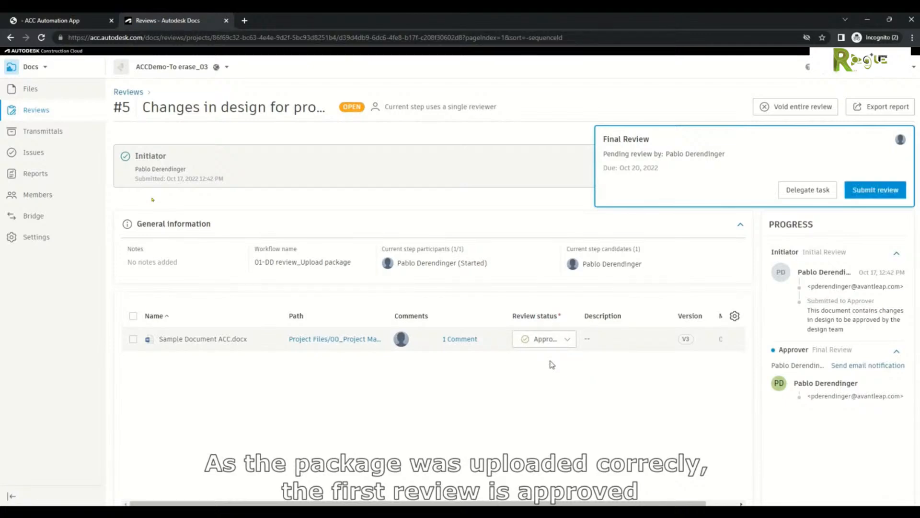
{"action": "left_click", "coordinate": [876, 190]}
{"action": "left_click", "coordinate": [509, 329]}
{"action": "type", "text": "Document contains all elements needed for the upload process. Review workflow continues"}
{"action": "left_click", "coordinate": [583, 471]}
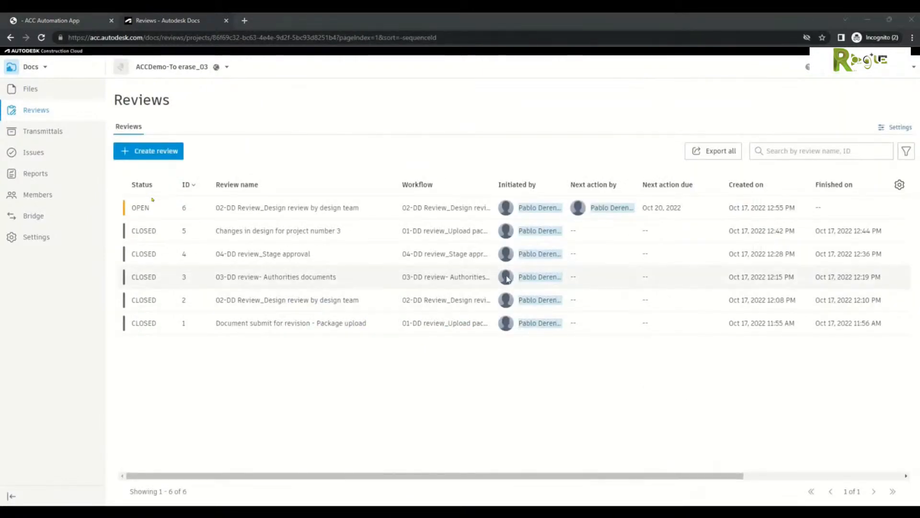
{"action": "left_click", "coordinate": [253, 209]}
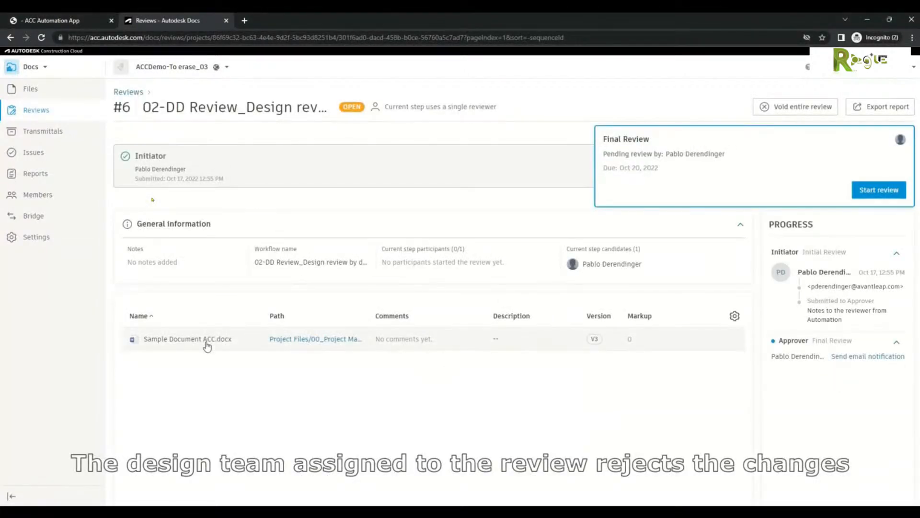
Step: In review #6, comment 'Document contains problems for Design review by design team. Rejecting' on the document
{"action": "left_click", "coordinate": [878, 190]}
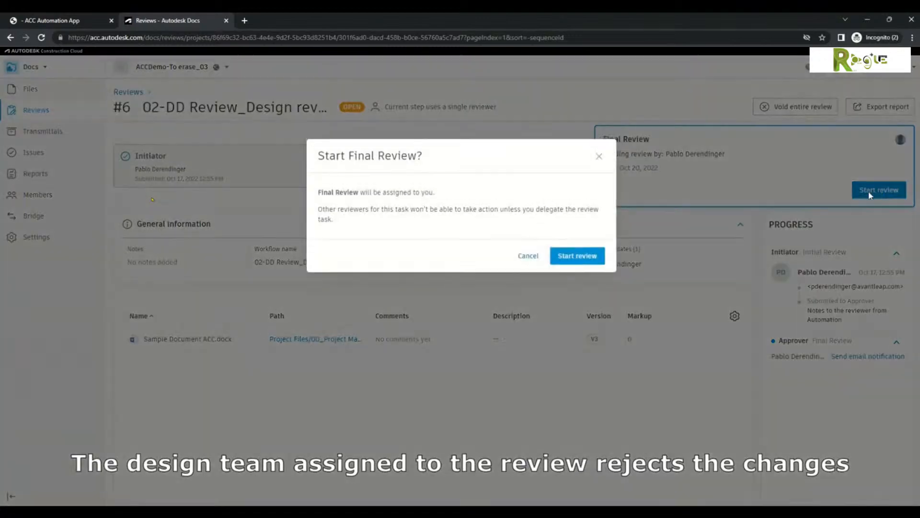
{"action": "left_click", "coordinate": [576, 255]}
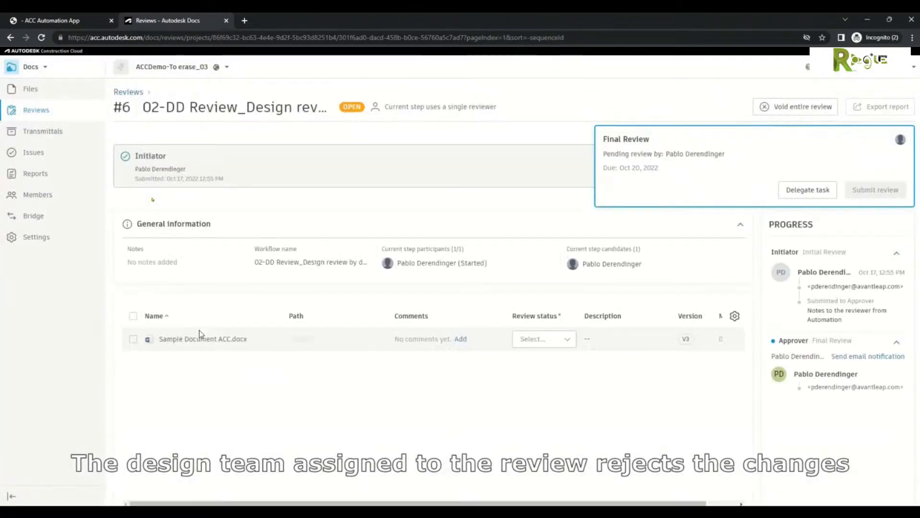
{"action": "left_click", "coordinate": [200, 339]}
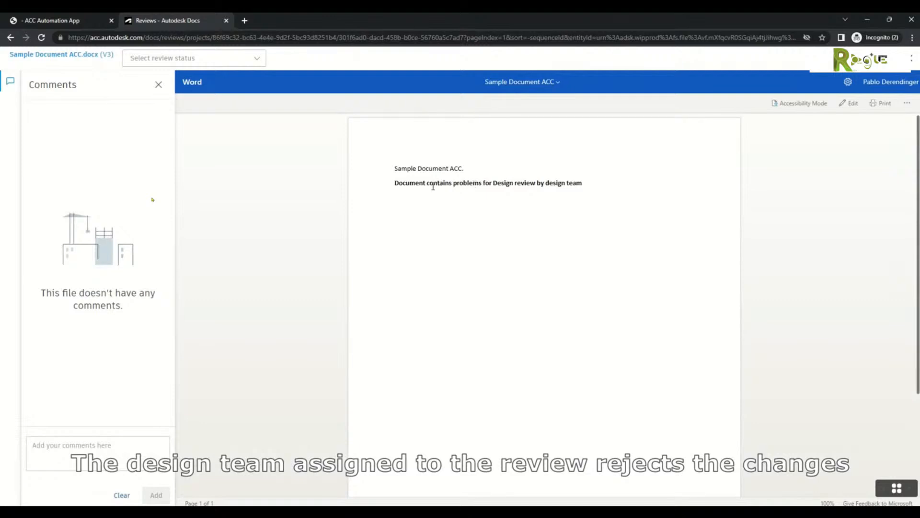
{"action": "left_click_drag", "start_coordinate": [411, 184], "coordinate": [589, 192]}
{"action": "key", "text": "ctrl+c"}
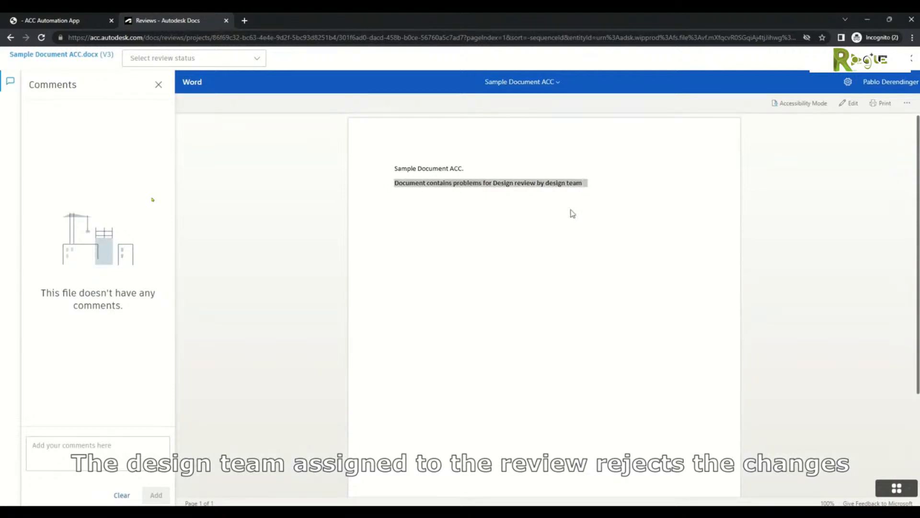
{"action": "left_click", "coordinate": [112, 445]}
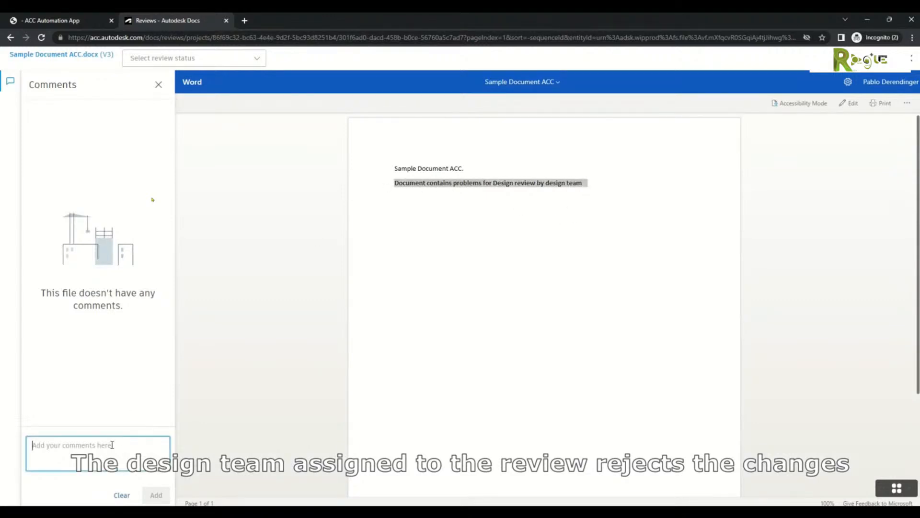
{"action": "key", "text": "ctrl+v"}
{"action": "type", "text": ". Rejecti"}
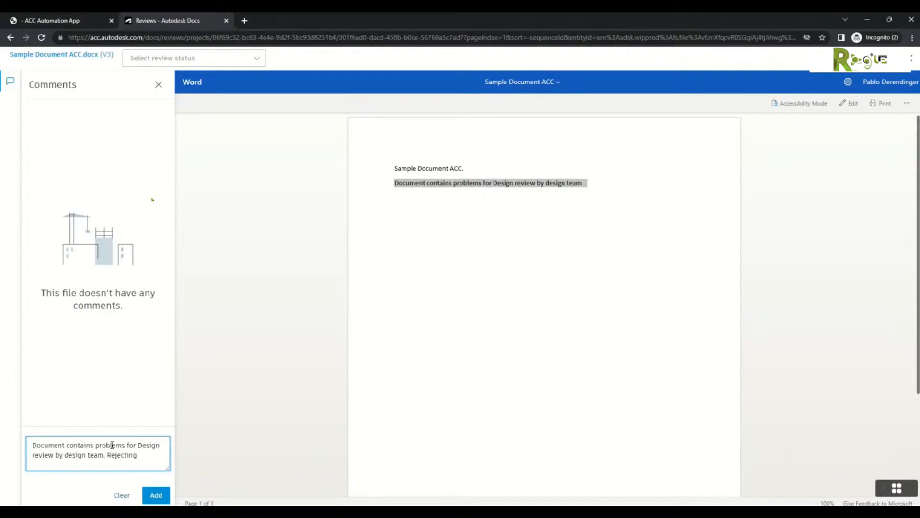
{"action": "left_click", "coordinate": [156, 496]}
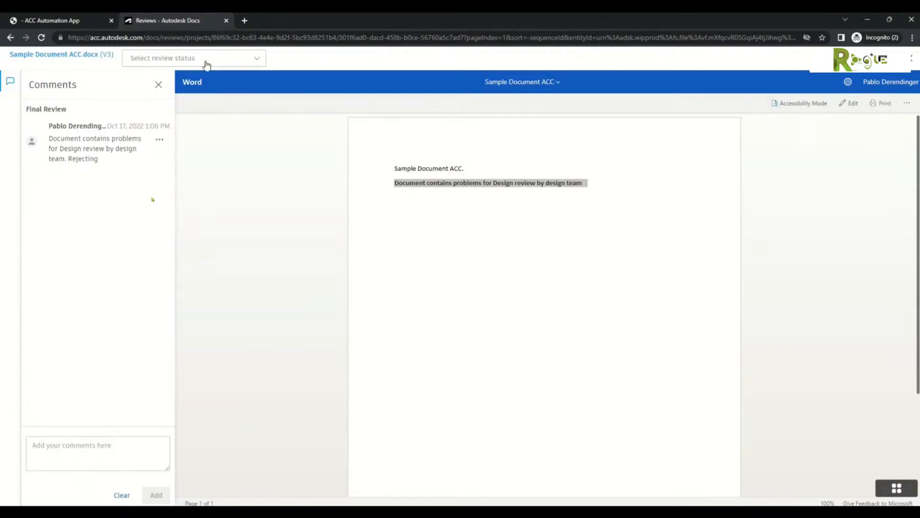
Step: Set Sample Document ACC.docx to Rejected and submit review #6 with pasted notes
{"action": "left_click", "coordinate": [911, 62]}
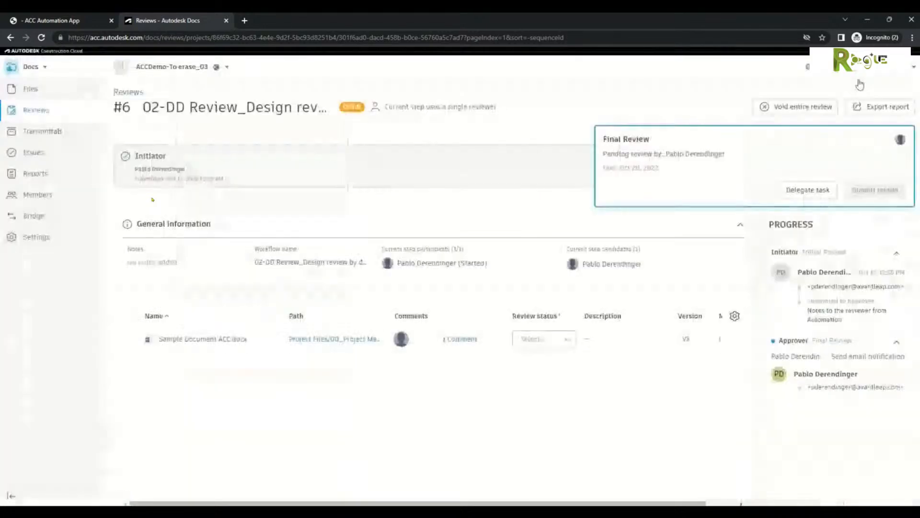
{"action": "left_click", "coordinate": [559, 342]}
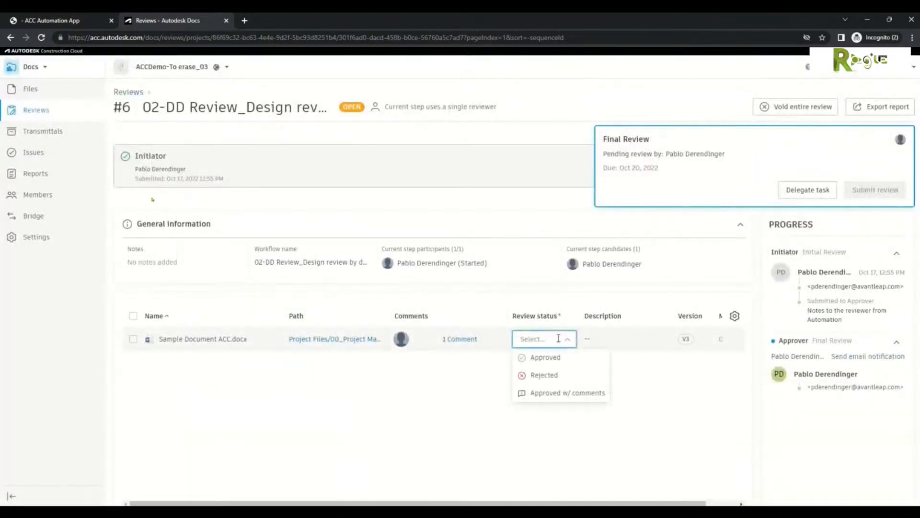
{"action": "left_click", "coordinate": [549, 376]}
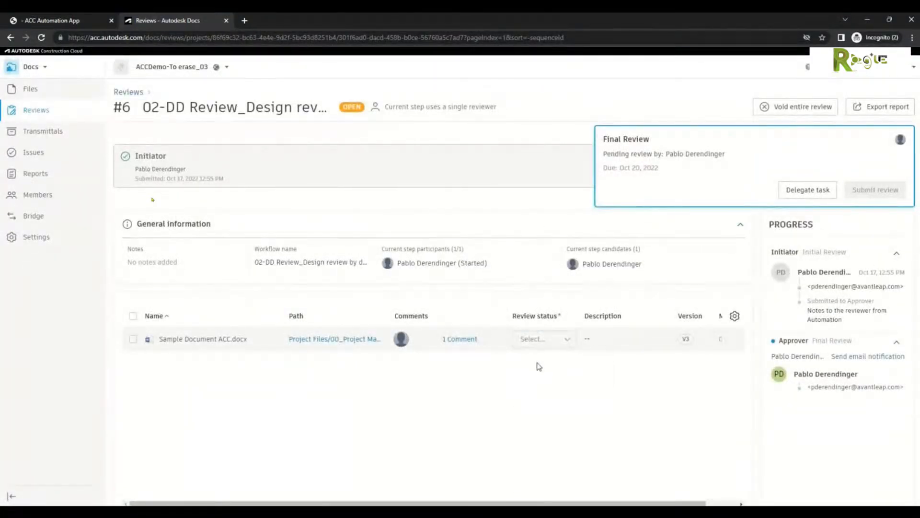
{"action": "left_click", "coordinate": [863, 190]}
{"action": "left_click", "coordinate": [471, 339]}
{"action": "type", "text": "Document contains problems for Design review by design team. Rejecting"}
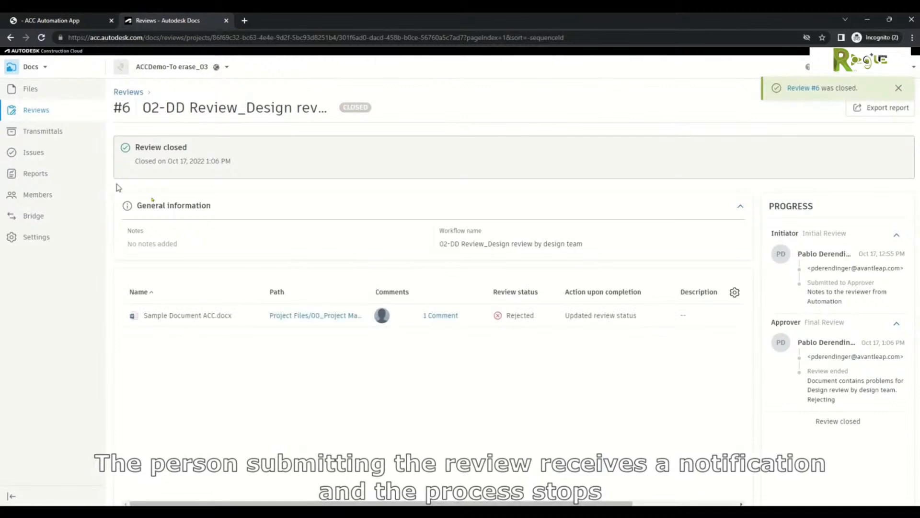
{"action": "left_click", "coordinate": [36, 110]}
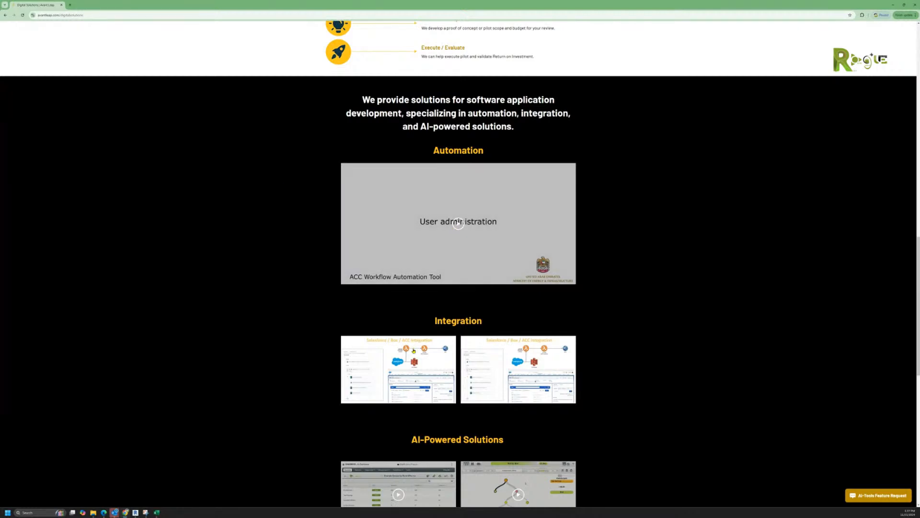
Step: Preview the first Integration video, then close it
{"action": "scroll", "coordinate": [408, 370], "scroll_direction": "down", "scroll_amount": 1}
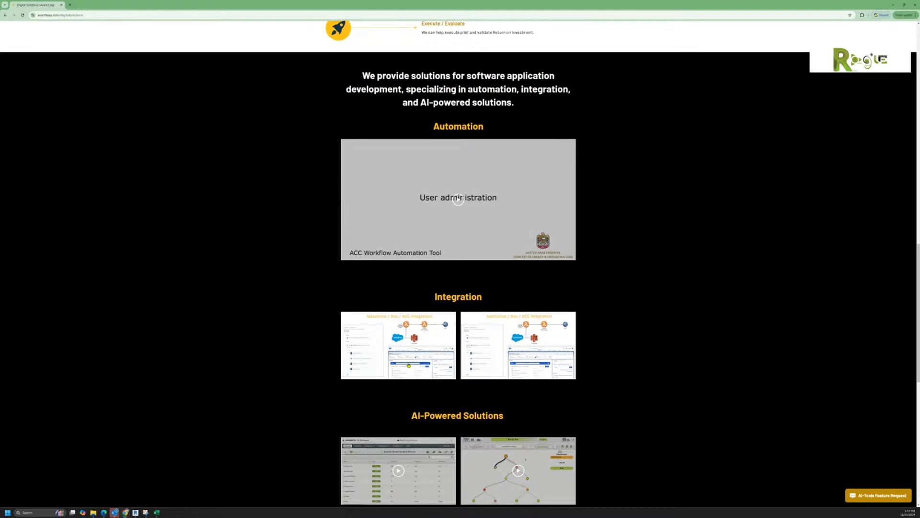
{"action": "left_click", "coordinate": [409, 364]}
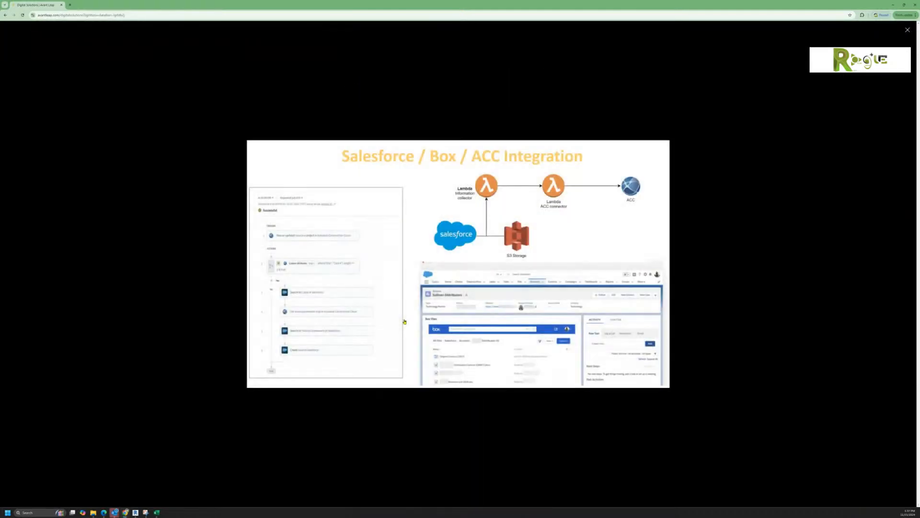
{"action": "key", "text": "Escape"}
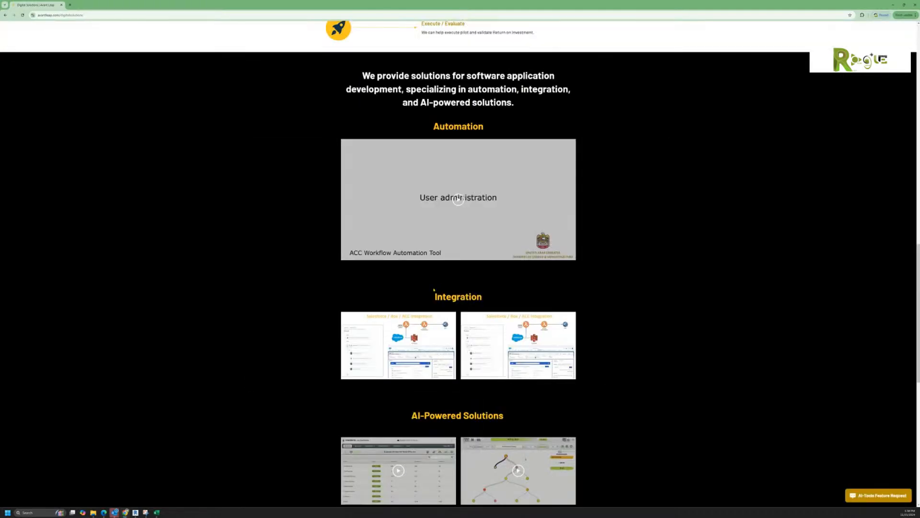
Step: Play the first AI-Powered Solutions video in full screen
{"action": "scroll", "coordinate": [444, 297], "scroll_direction": "down", "scroll_amount": 3}
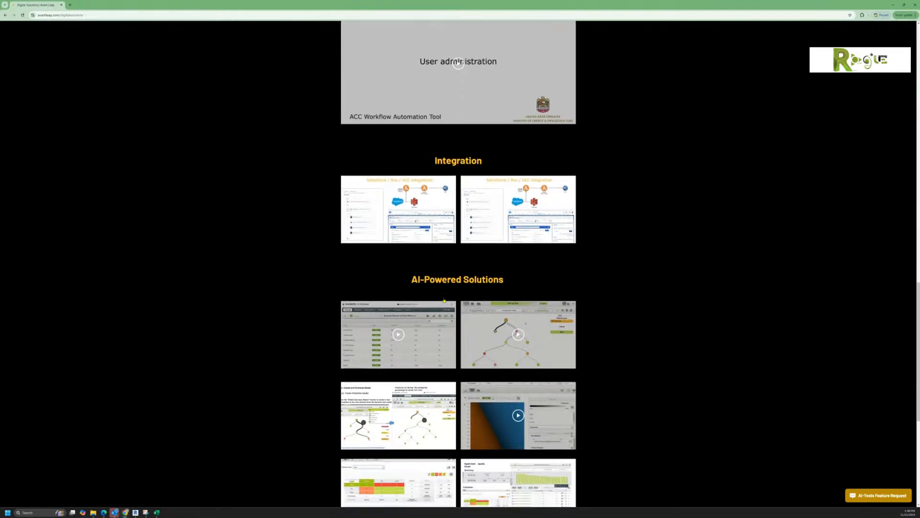
{"action": "scroll", "coordinate": [534, 308], "scroll_direction": "down", "scroll_amount": 1}
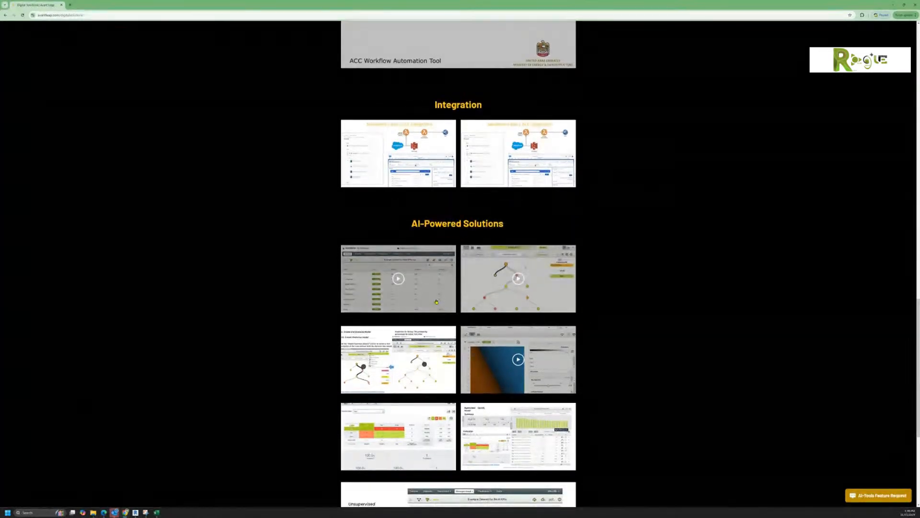
{"action": "left_click", "coordinate": [393, 277]}
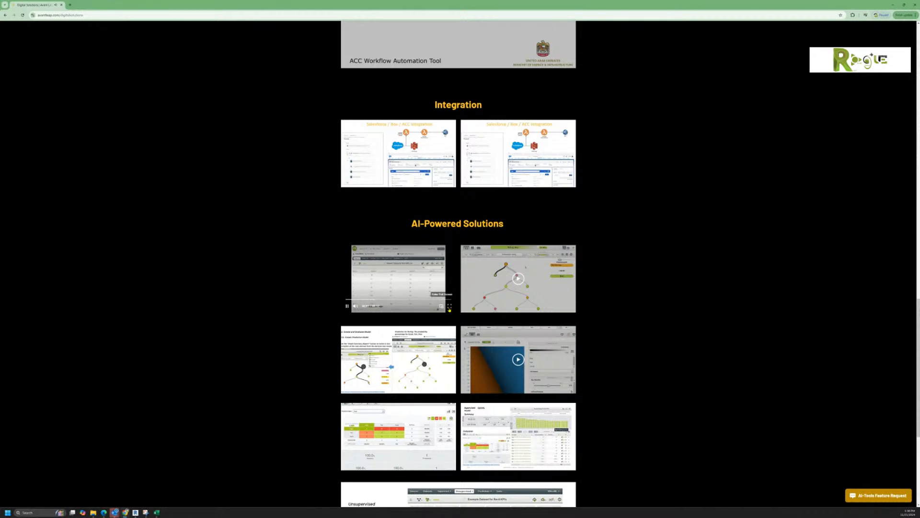
{"action": "left_click", "coordinate": [449, 307]}
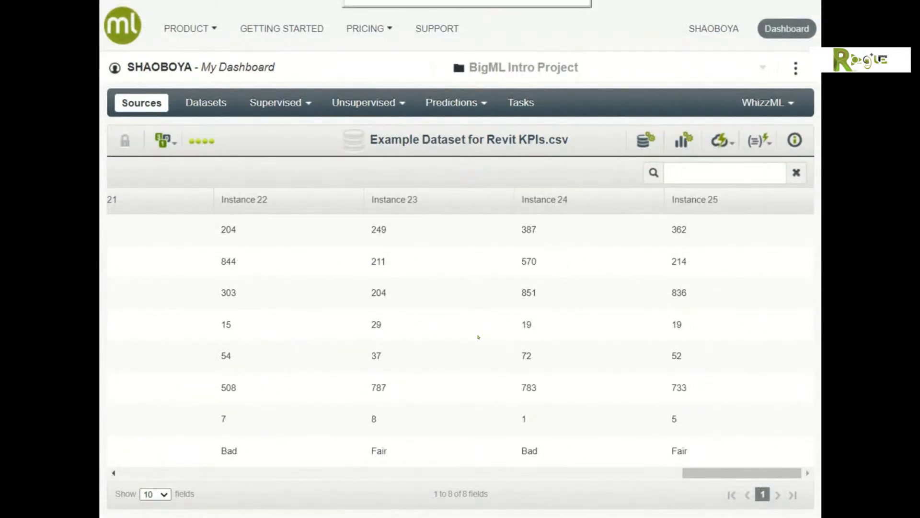
Step: Exit the full-screen demo, enlarge the PCA model image twice, then play the orange-and-blue prediction map video full screen
{"action": "key", "text": "Escape"}
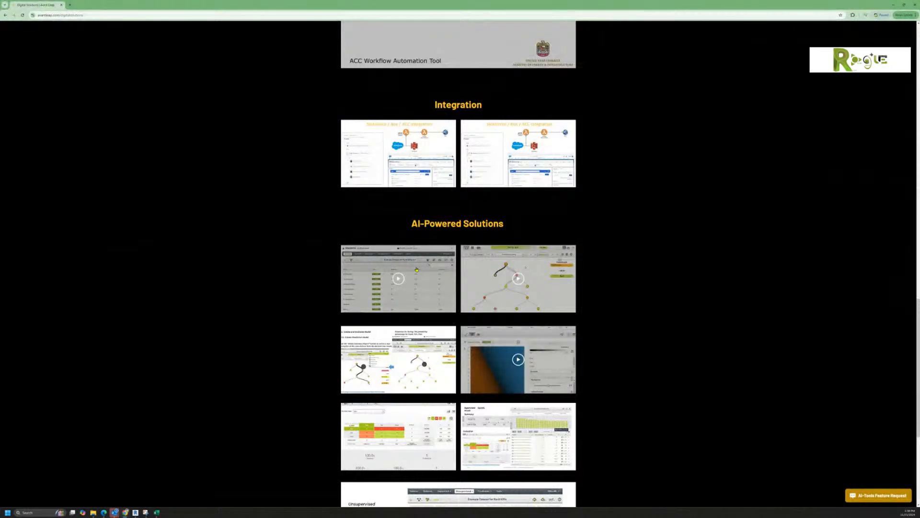
{"action": "scroll", "coordinate": [335, 315], "scroll_direction": "down", "scroll_amount": 3}
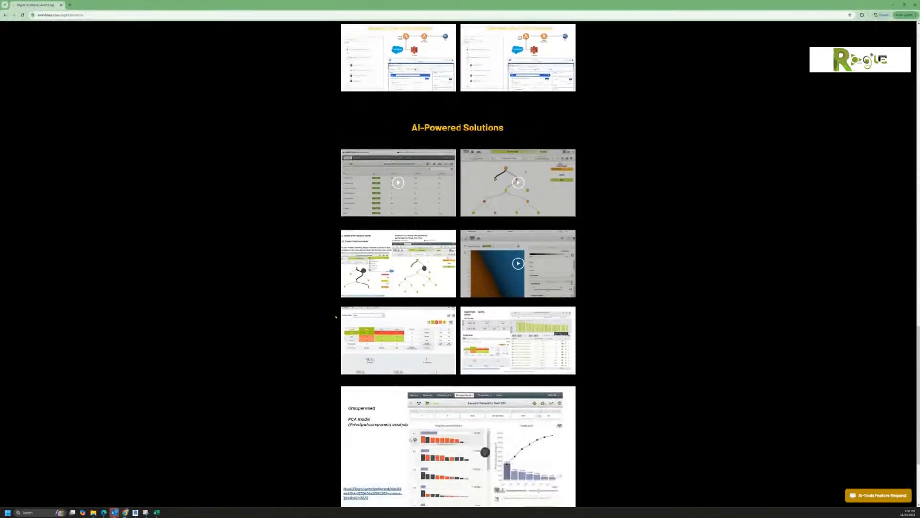
{"action": "scroll", "coordinate": [336, 317], "scroll_direction": "down", "scroll_amount": 2}
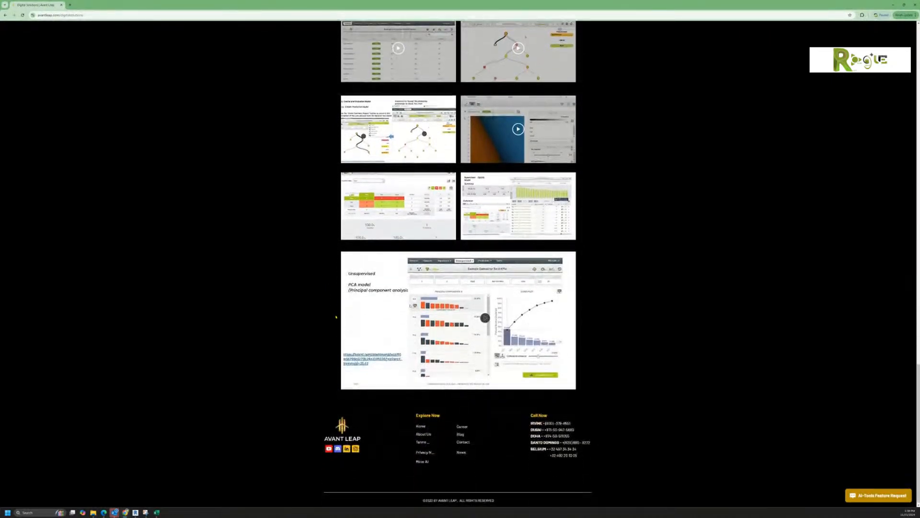
{"action": "left_click", "coordinate": [485, 318]}
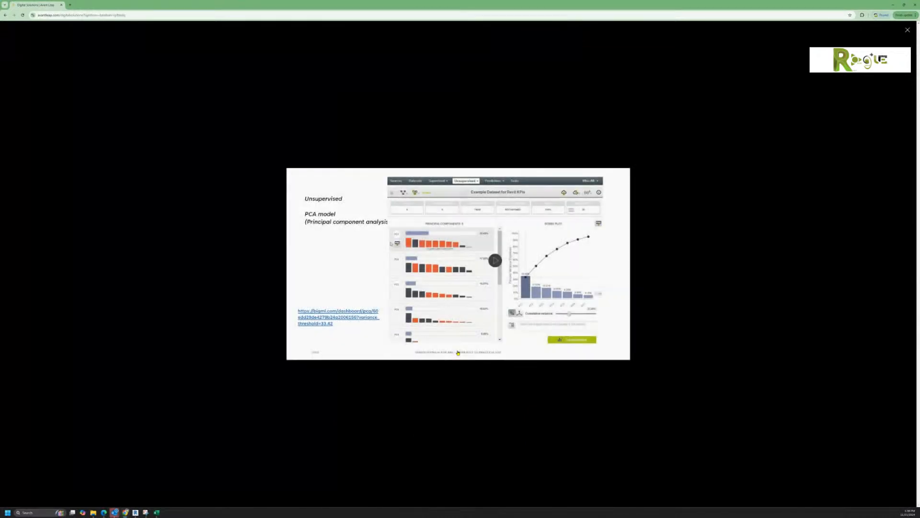
{"action": "left_click", "coordinate": [495, 260]}
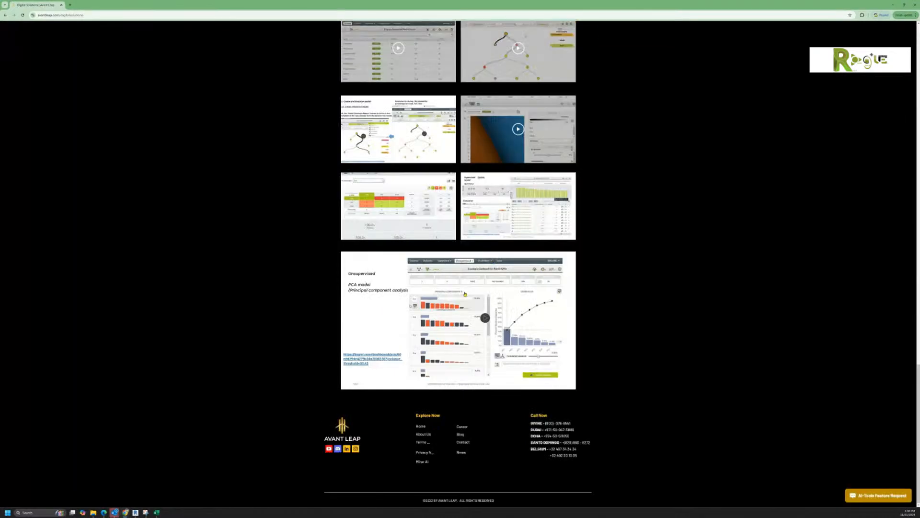
{"action": "left_click", "coordinate": [483, 319]}
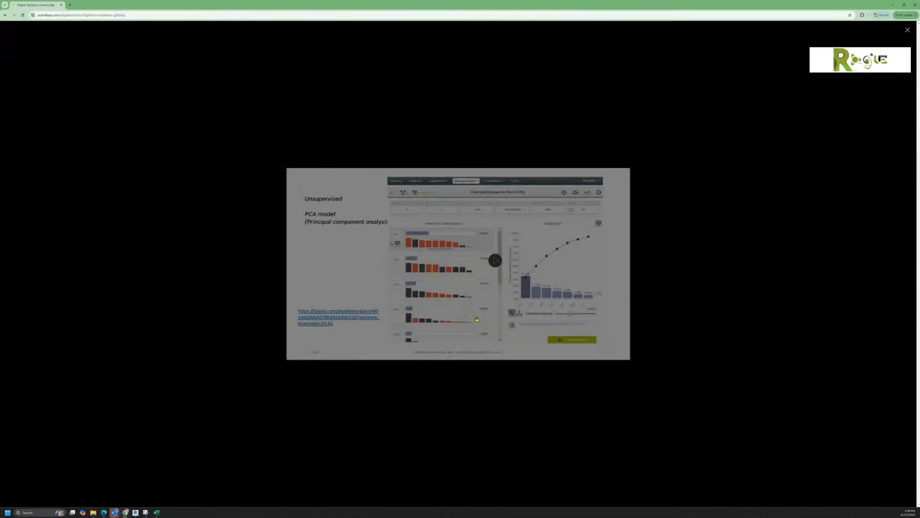
{"action": "left_click", "coordinate": [485, 307]}
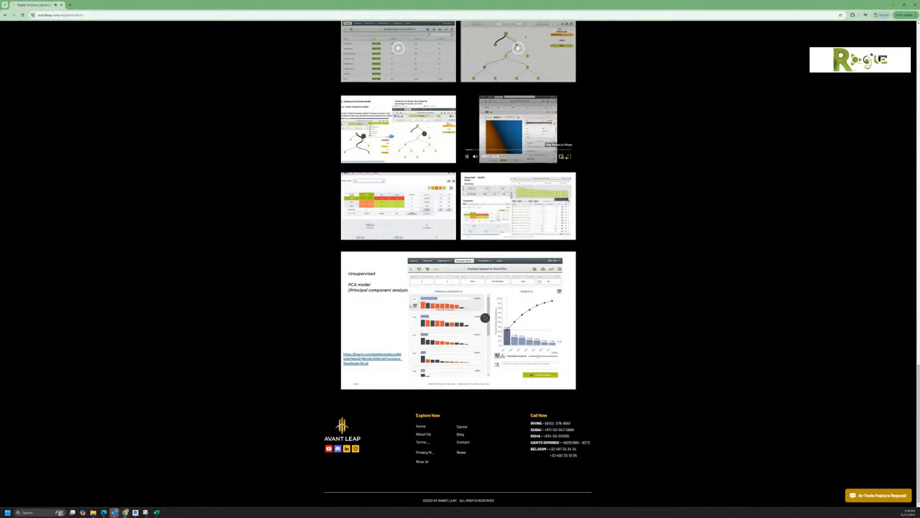
{"action": "left_click", "coordinate": [570, 156]}
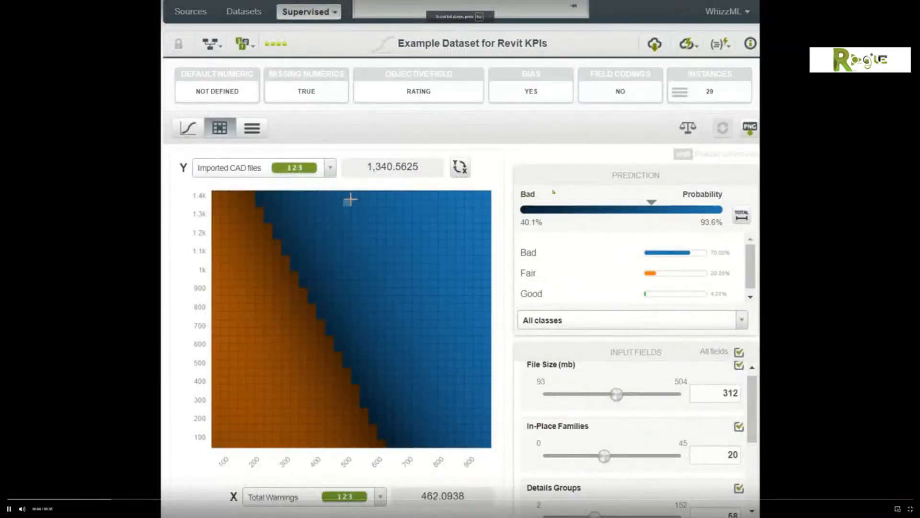
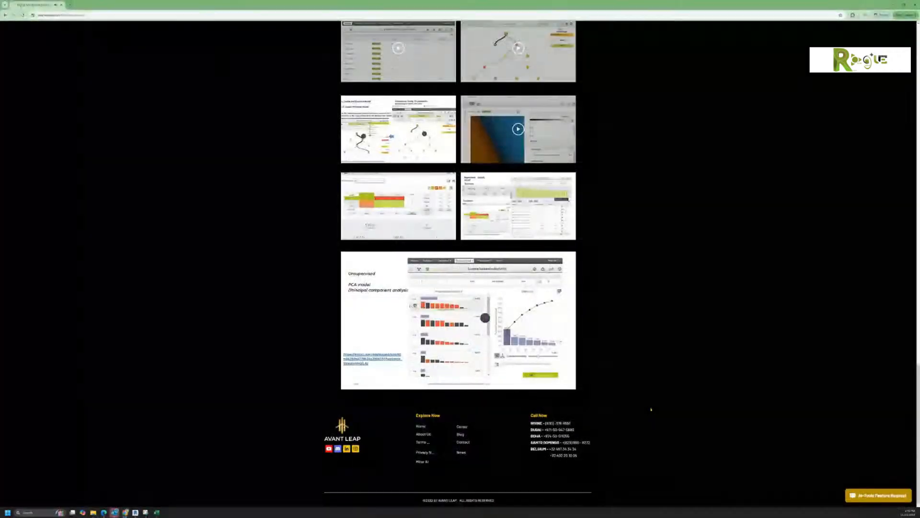
Step: Scroll back to the top of the Digital Solutions page and bring up the Services dropdown
{"action": "scroll", "coordinate": [626, 388], "scroll_direction": "up", "scroll_amount": 7}
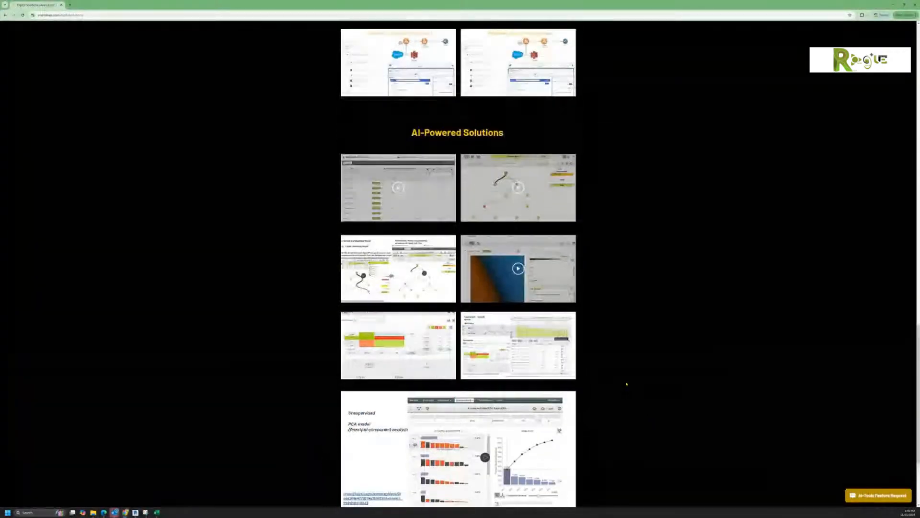
{"action": "scroll", "coordinate": [623, 384], "scroll_direction": "up", "scroll_amount": 15}
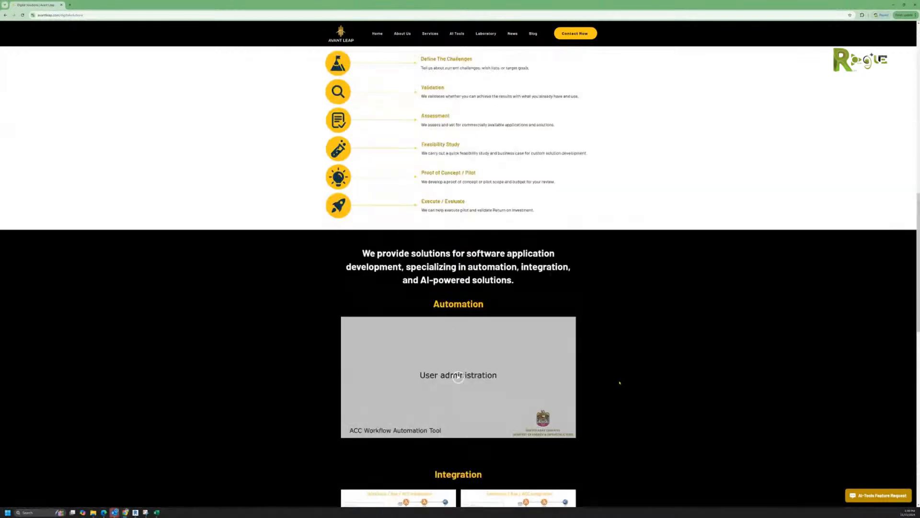
{"action": "scroll", "coordinate": [600, 324], "scroll_direction": "up", "scroll_amount": 3}
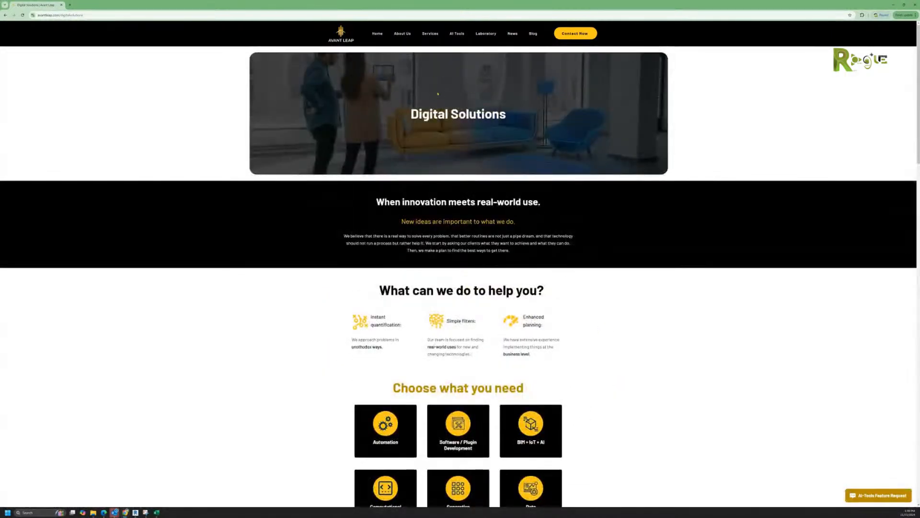
{"action": "mouse_move", "coordinate": [432, 35]}
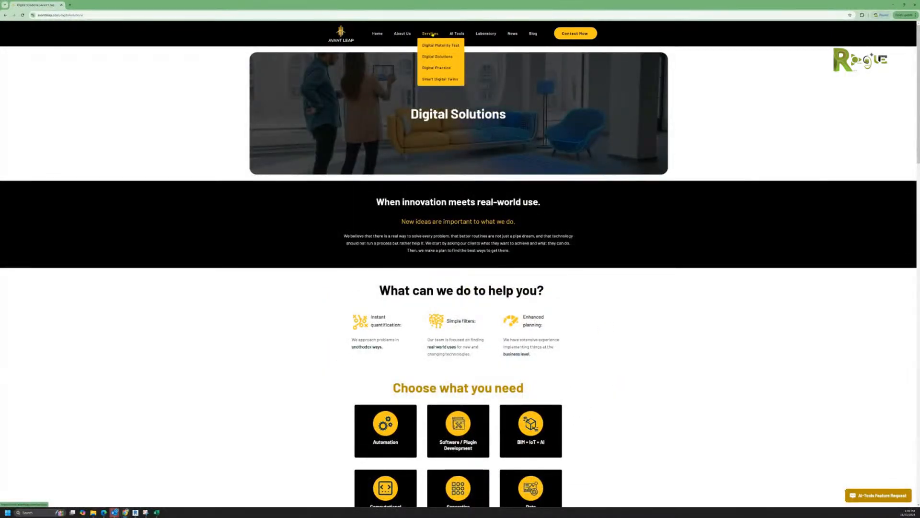
Step: Open the Smart Digital Twins service page and highlight 'IoT' in its heading
{"action": "left_click", "coordinate": [437, 80]}
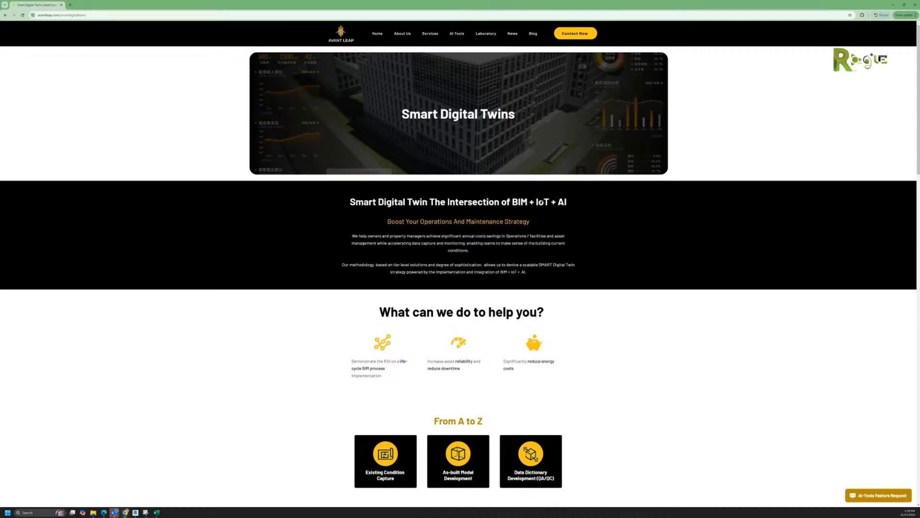
{"action": "left_click_drag", "start_coordinate": [536, 201], "coordinate": [550, 202]}
{"action": "key", "text": "ctrl+c"}
{"action": "left_click", "coordinate": [70, 5]}
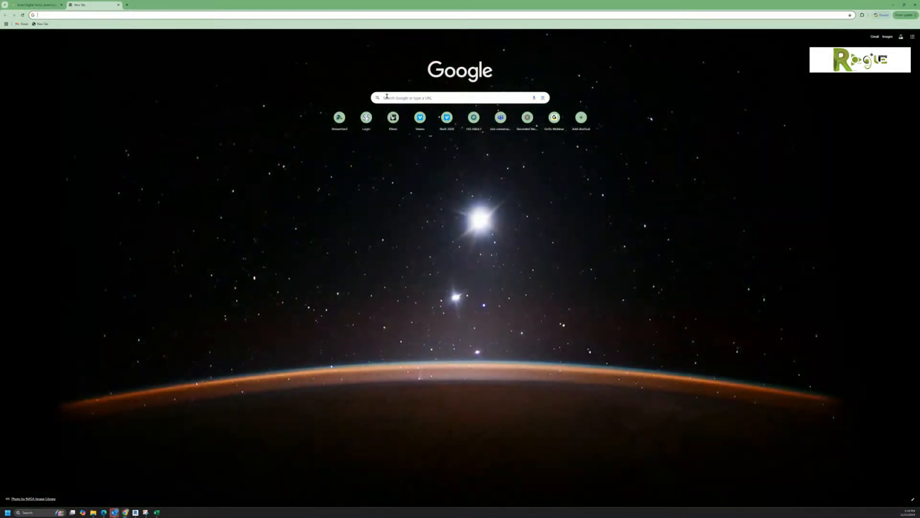
{"action": "left_click", "coordinate": [387, 96]}
{"action": "key", "text": "ctrl+v"}
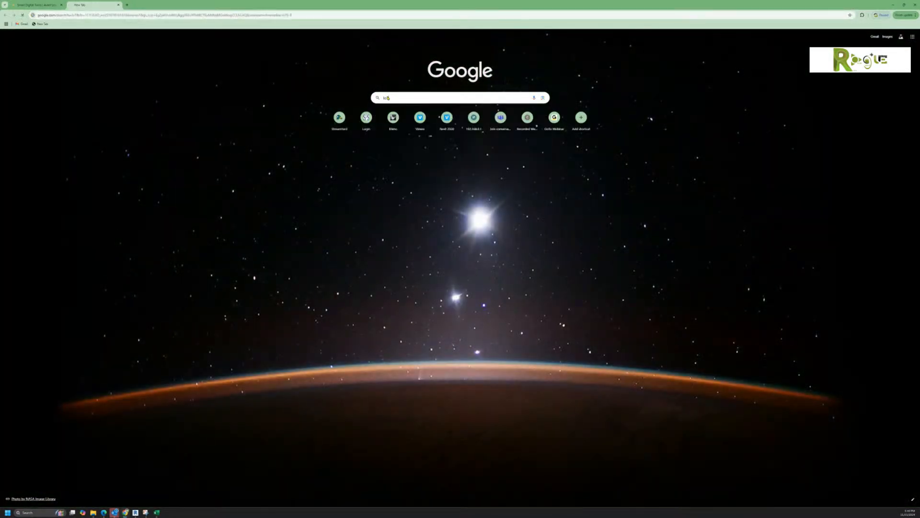
{"action": "key", "text": "Return"}
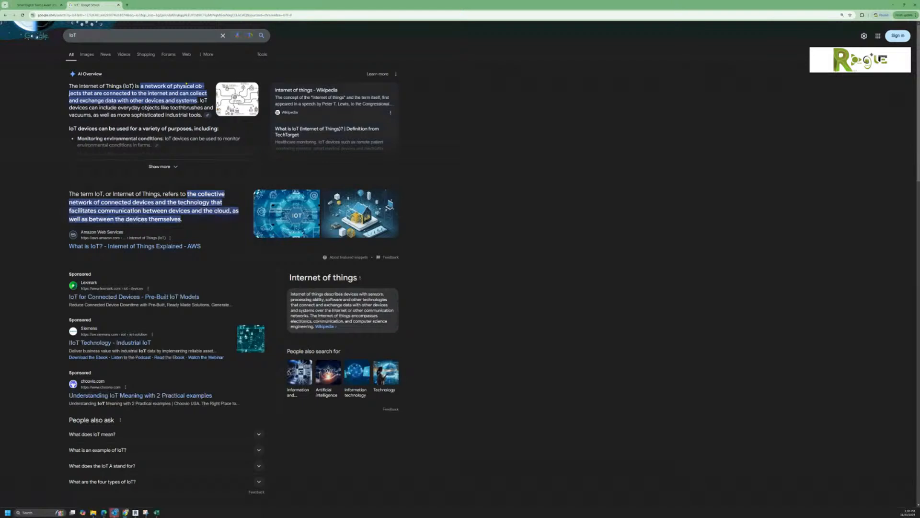
{"action": "left_click", "coordinate": [119, 7]}
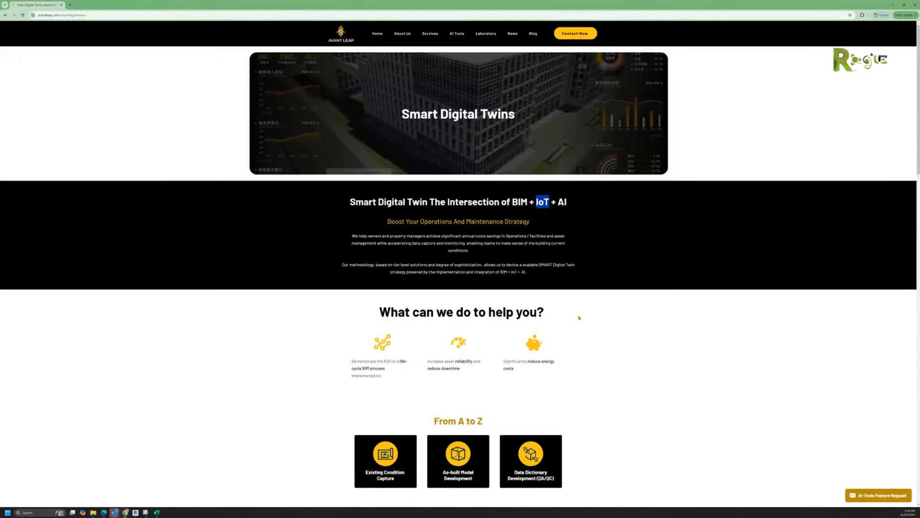
Step: Scroll past the process steps and play the first Smart Digital Twins project video
{"action": "scroll", "coordinate": [579, 319], "scroll_direction": "down", "scroll_amount": 2}
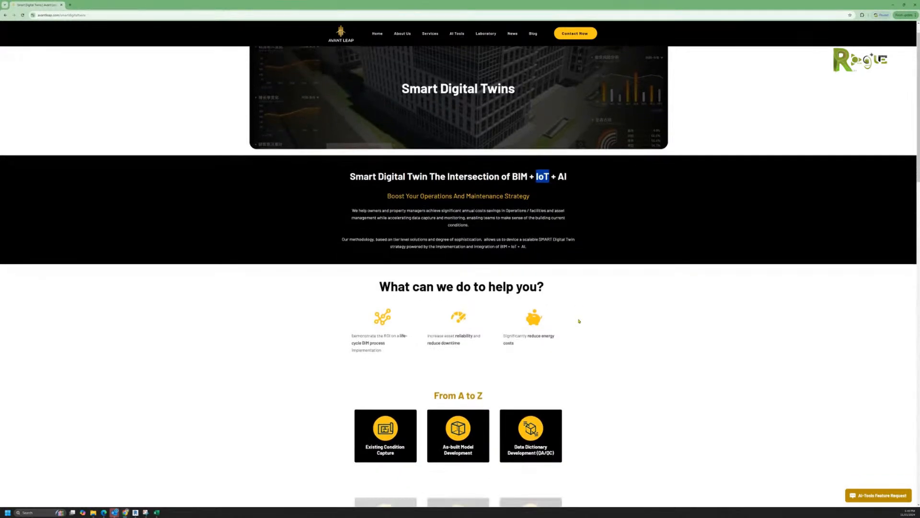
{"action": "scroll", "coordinate": [579, 321], "scroll_direction": "down", "scroll_amount": 5}
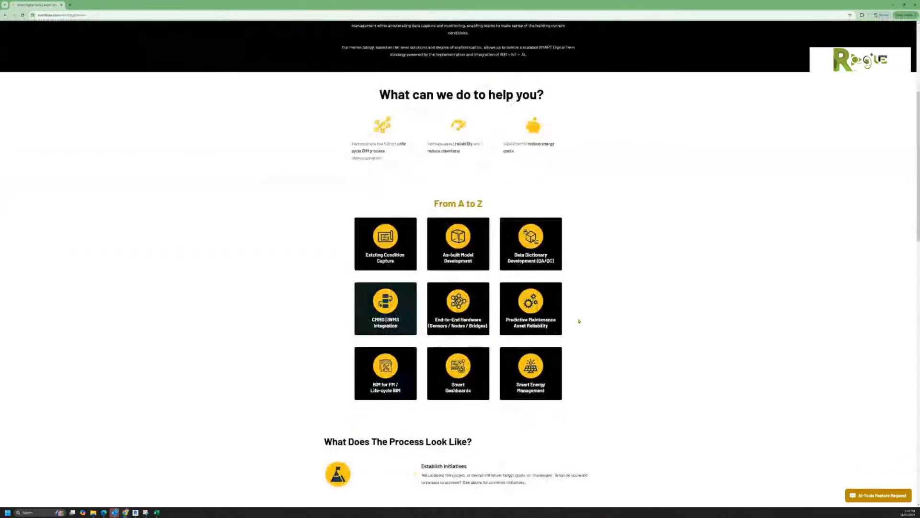
{"action": "scroll", "coordinate": [579, 321], "scroll_direction": "down", "scroll_amount": 5}
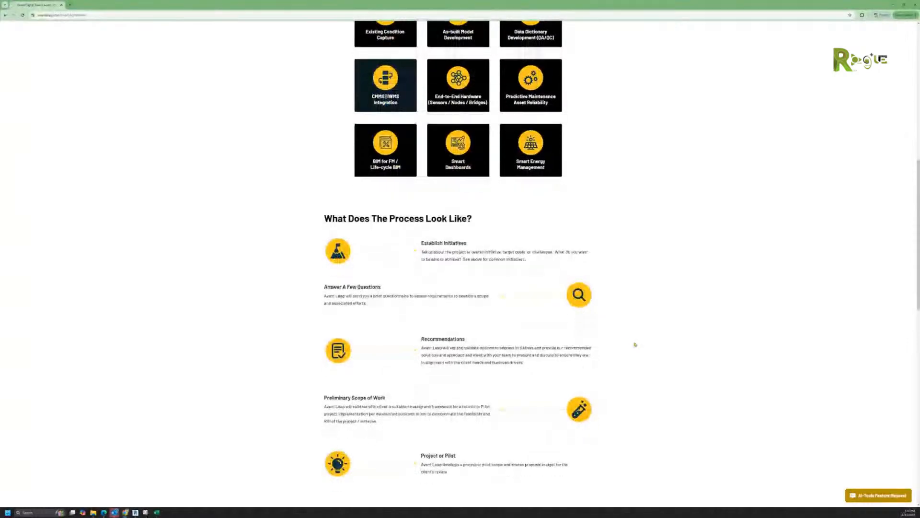
{"action": "scroll", "coordinate": [634, 344], "scroll_direction": "down", "scroll_amount": 2}
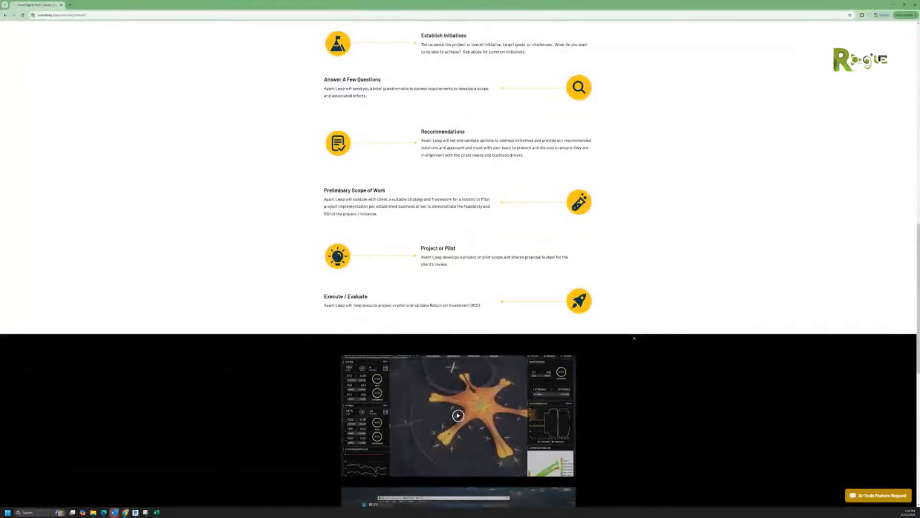
{"action": "scroll", "coordinate": [634, 338], "scroll_direction": "down", "scroll_amount": 2}
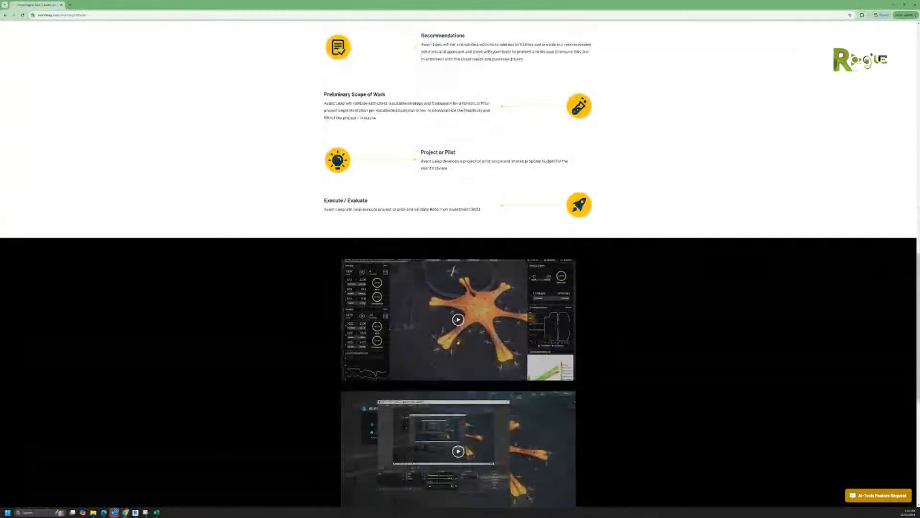
{"action": "left_click", "coordinate": [456, 320]}
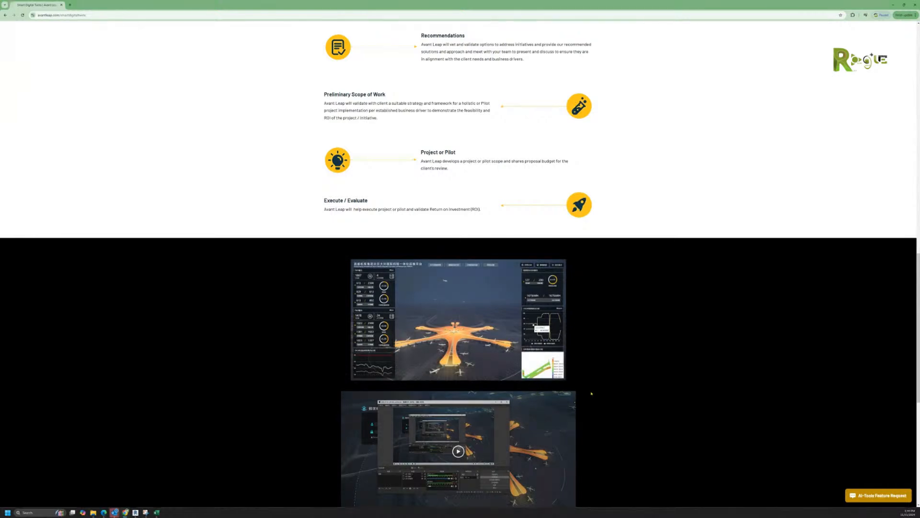
{"action": "scroll", "coordinate": [591, 393], "scroll_direction": "down", "scroll_amount": 3}
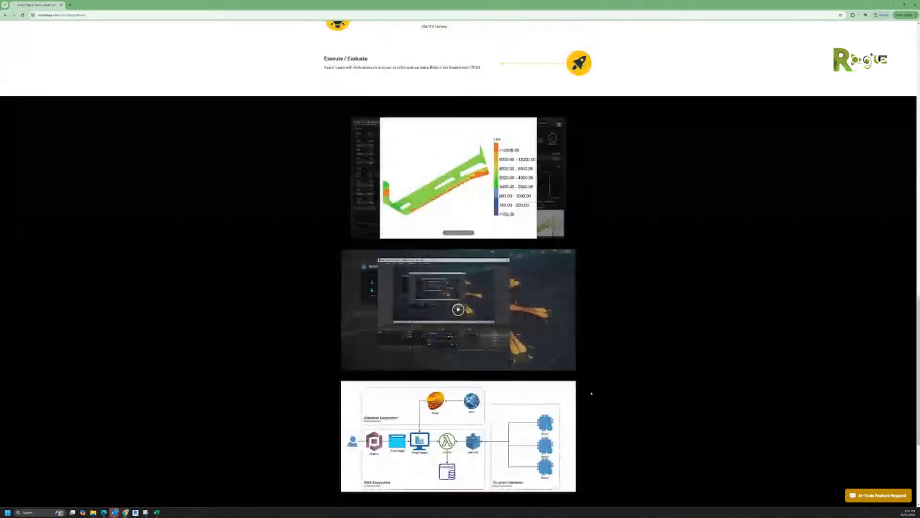
{"action": "mouse_move", "coordinate": [419, 196]}
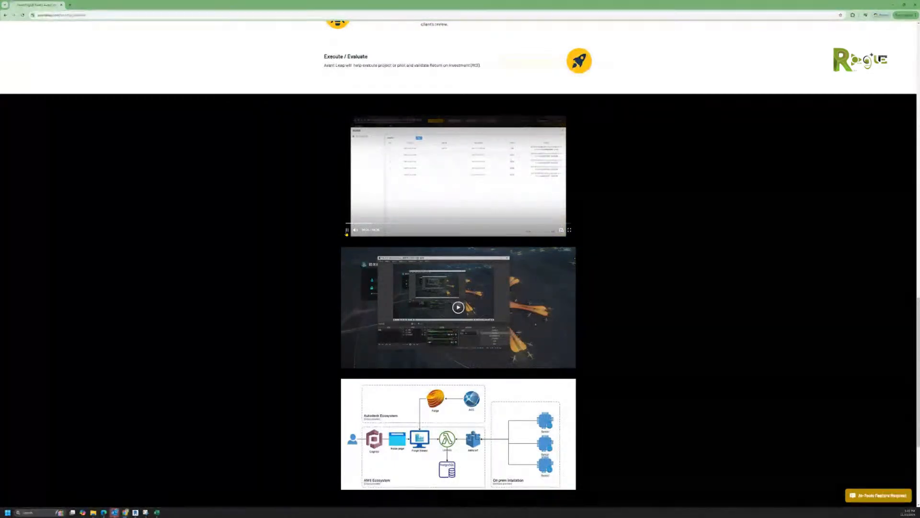
Step: Watch the Beijing Daxing Airport O&M demo full screen through flagged power cabinets and their records
{"action": "left_click", "coordinate": [571, 230]}
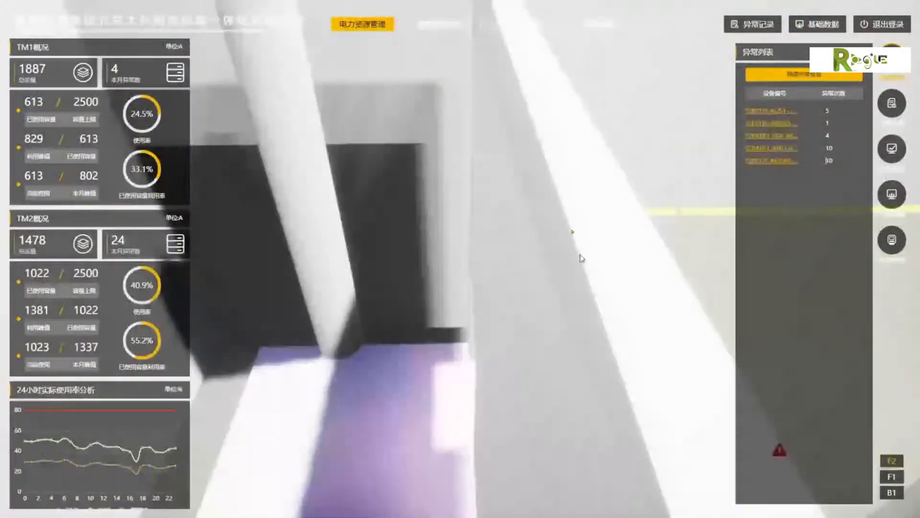
{"action": "mouse_move", "coordinate": [851, 165]}
{"action": "left_click", "coordinate": [808, 164]}
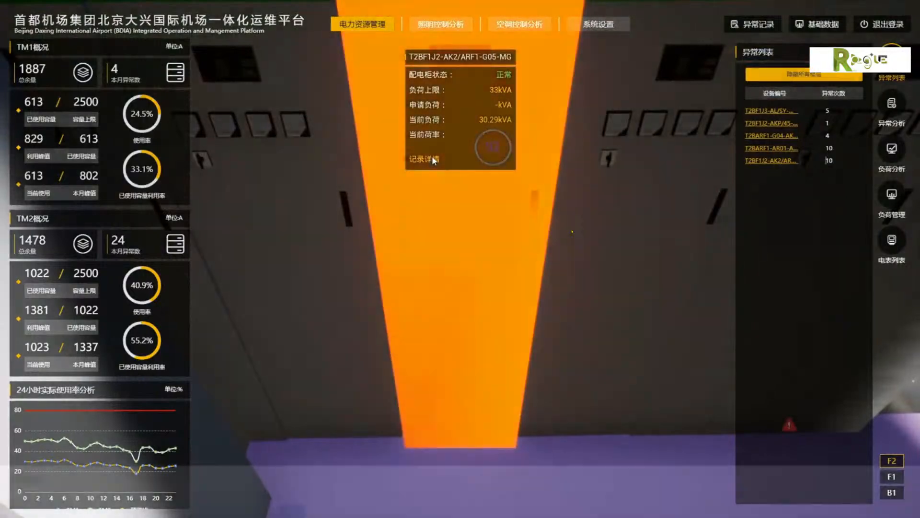
{"action": "left_click", "coordinate": [432, 159]}
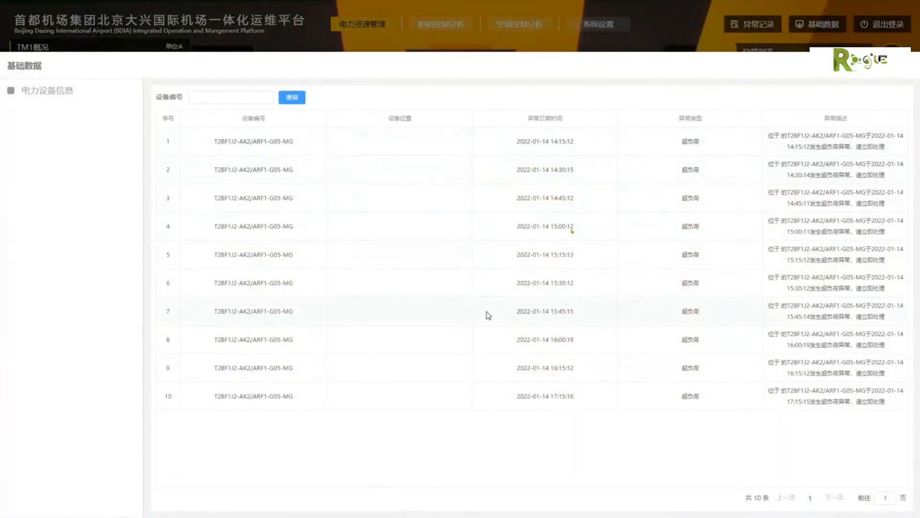
{"action": "left_click", "coordinate": [903, 66]}
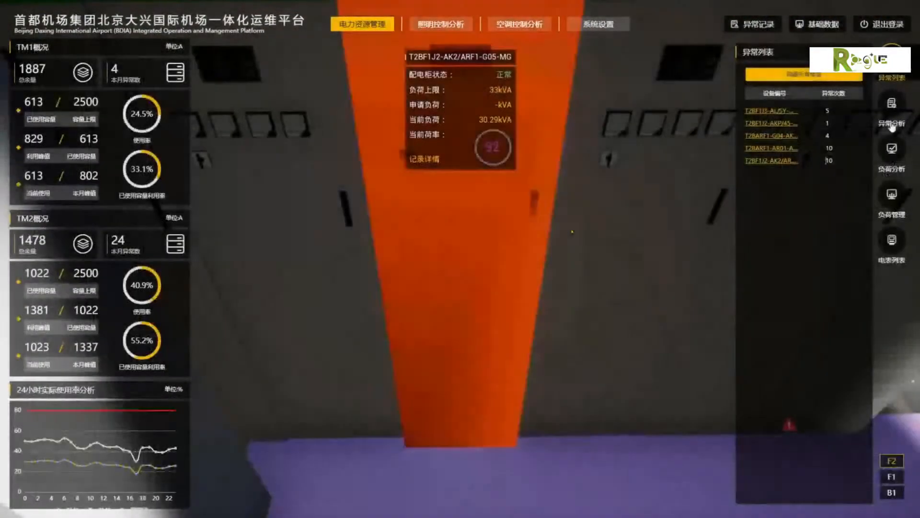
{"action": "left_click", "coordinate": [892, 112]}
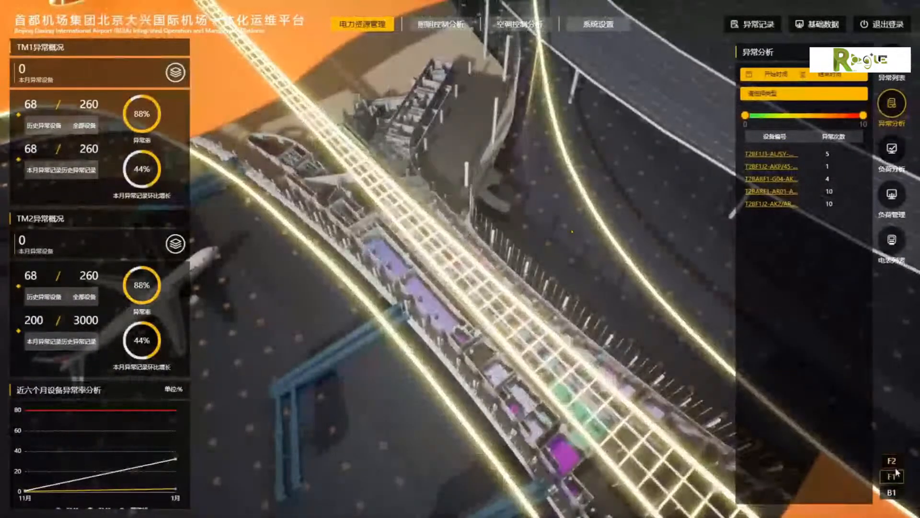
{"action": "left_click", "coordinate": [895, 475]}
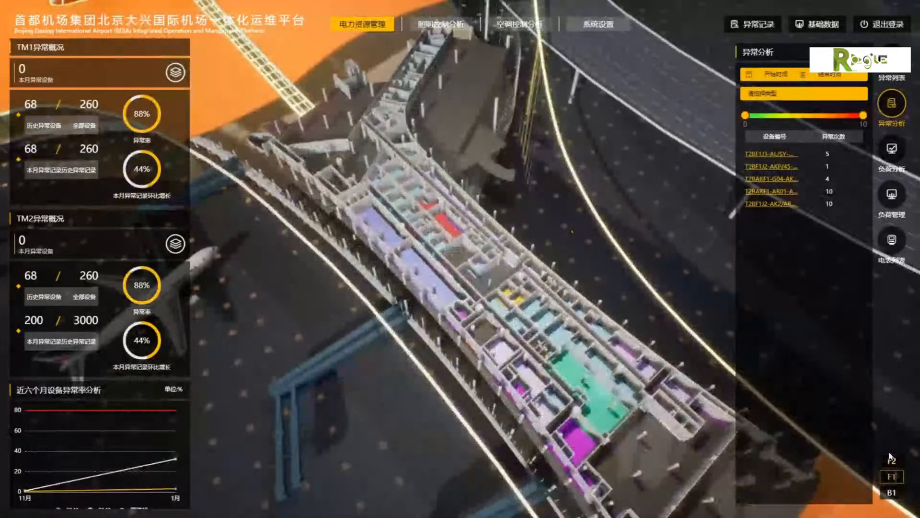
{"action": "left_click", "coordinate": [808, 191]}
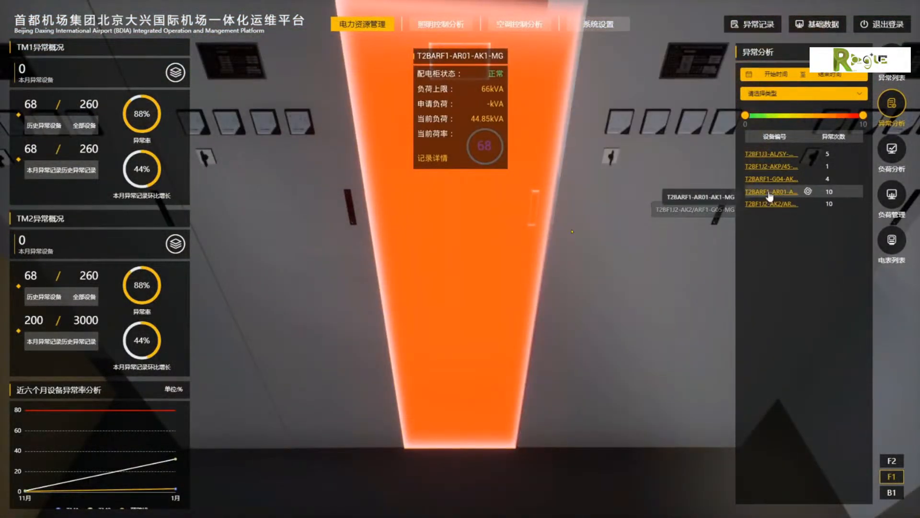
{"action": "left_click", "coordinate": [769, 192]}
{"action": "left_click", "coordinate": [384, 42]}
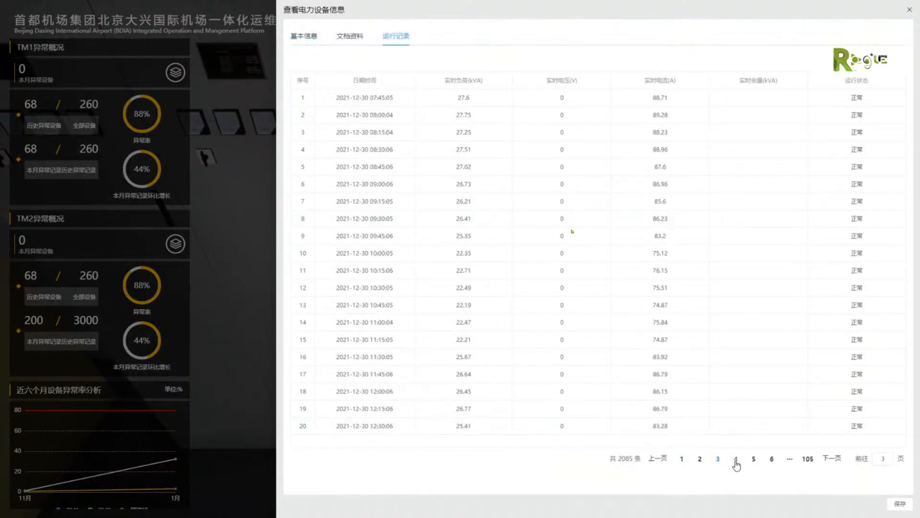
{"action": "left_click", "coordinate": [909, 11]}
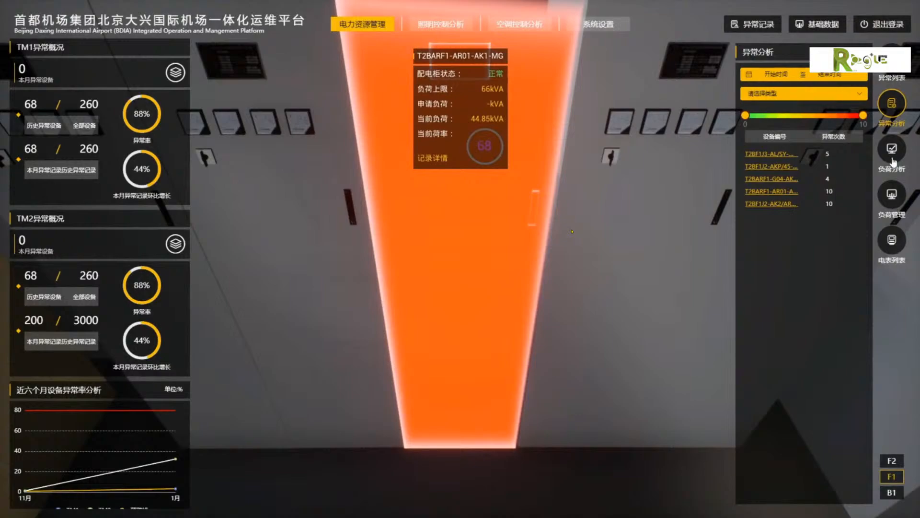
Step: Step through the power cabinet's equipment panels in the O&M platform demo
{"action": "left_click", "coordinate": [891, 152]}
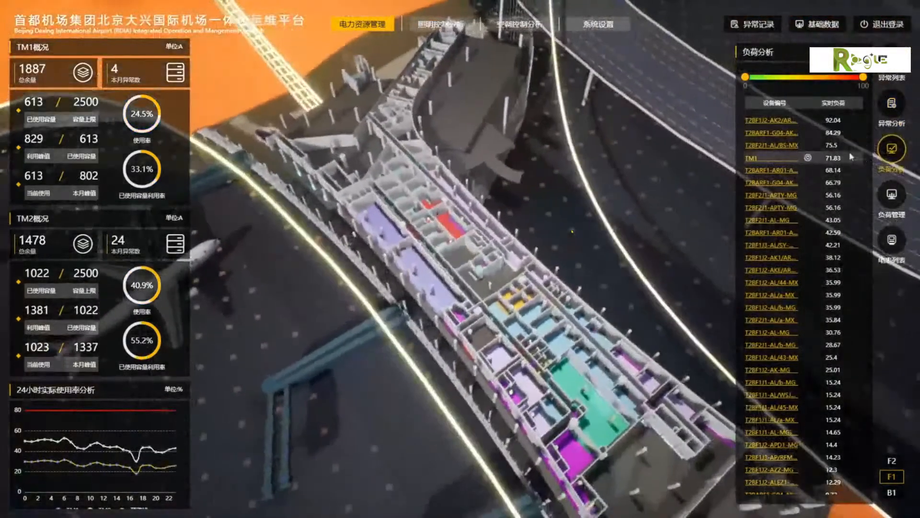
{"action": "left_click", "coordinate": [808, 121]}
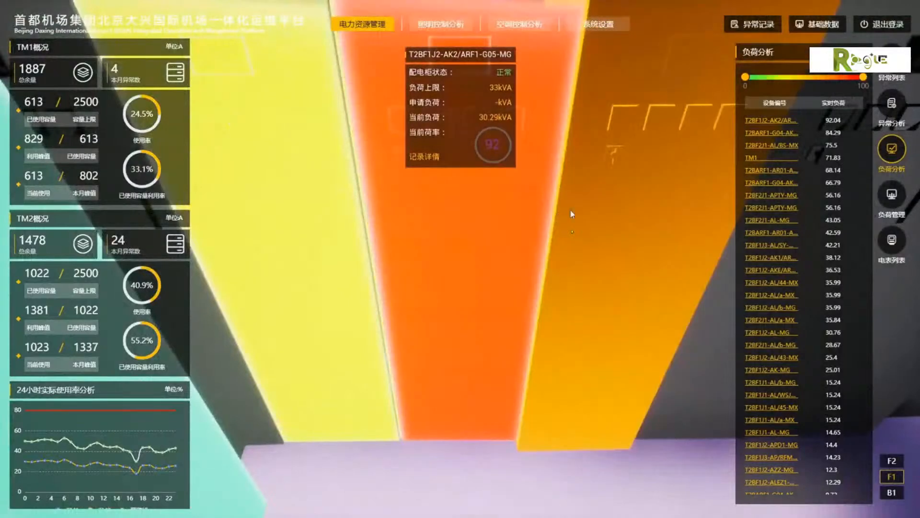
{"action": "left_click", "coordinate": [777, 120]}
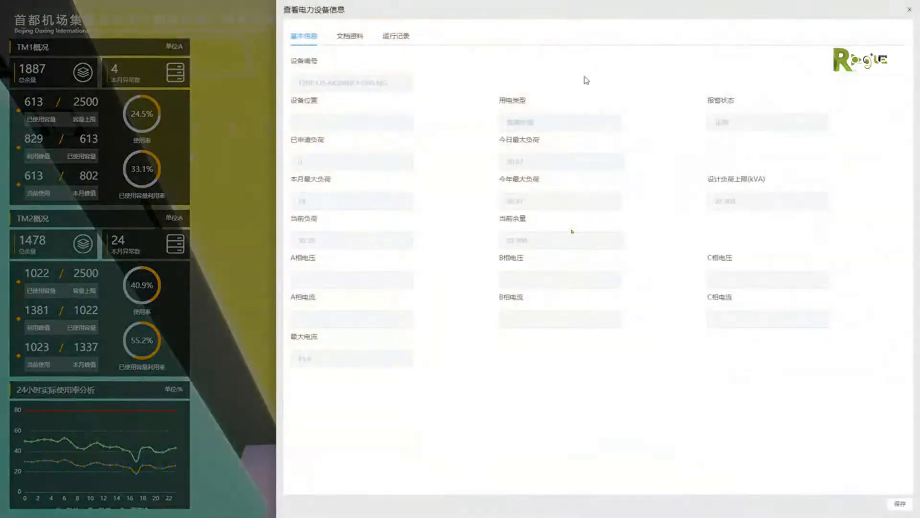
{"action": "left_click", "coordinate": [395, 38]}
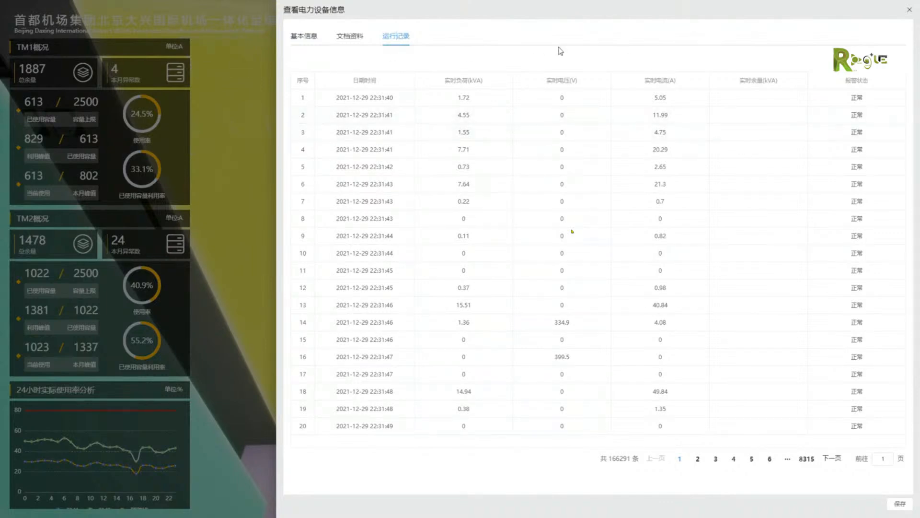
Step: View the cabinet's 文档资料 and enlarged on-site photo, then close the equipment window
{"action": "left_click", "coordinate": [353, 40]}
{"action": "left_click", "coordinate": [789, 111]}
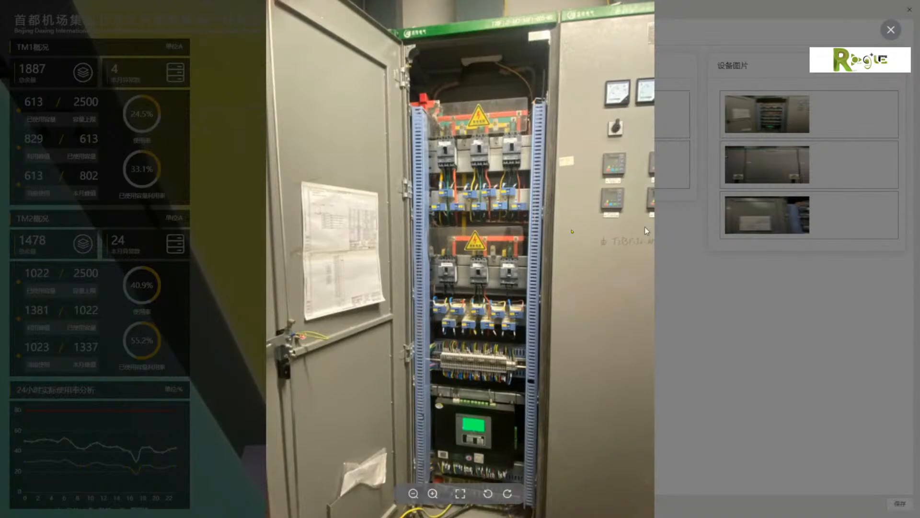
{"action": "left_click", "coordinate": [892, 31]}
{"action": "left_click", "coordinate": [908, 11]}
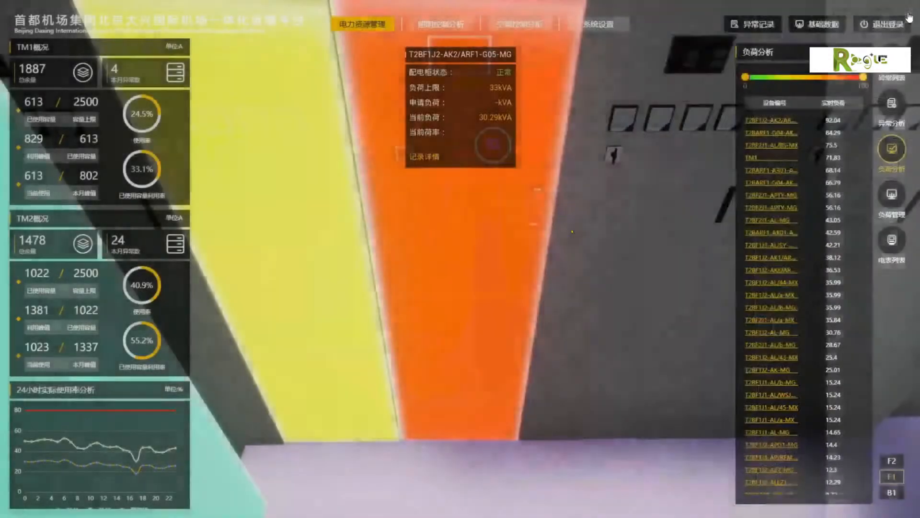
Step: Filter for a UPS配电柜 load in the long room: 2200 W rated power, 80 power factor, 80 utilization
{"action": "left_click", "coordinate": [892, 196]}
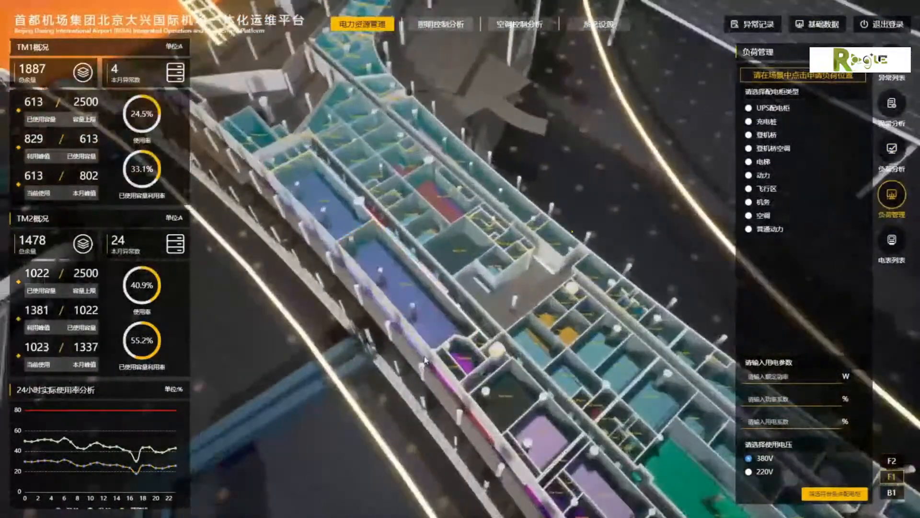
{"action": "left_click", "coordinate": [370, 314]}
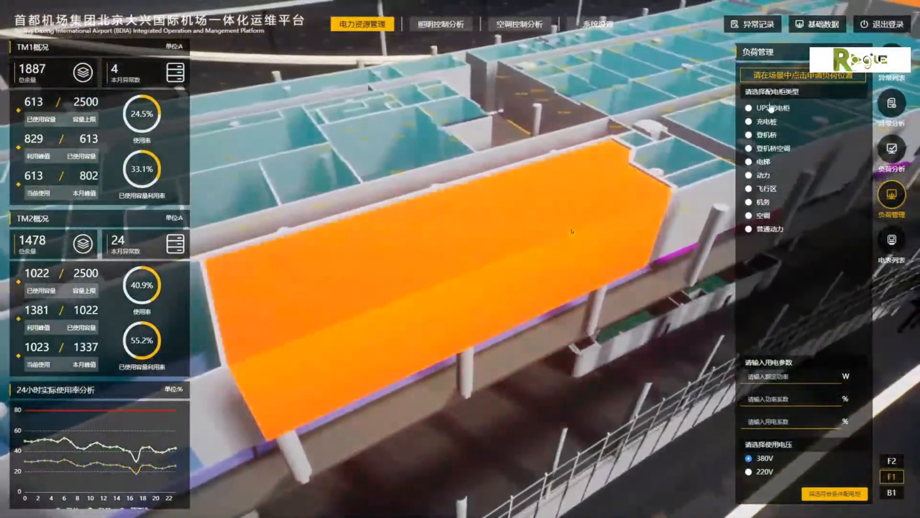
{"action": "left_click", "coordinate": [771, 110]}
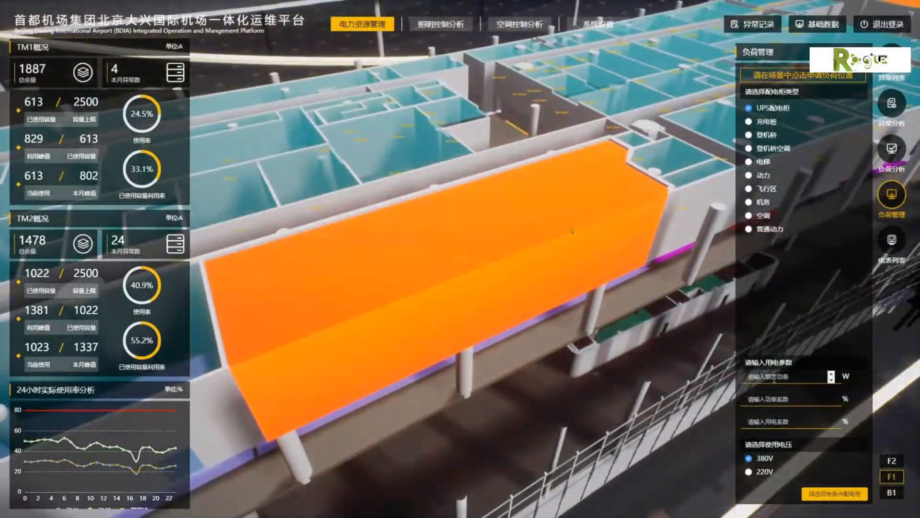
{"action": "left_click", "coordinate": [775, 378]}
{"action": "type", "text": "2200"}
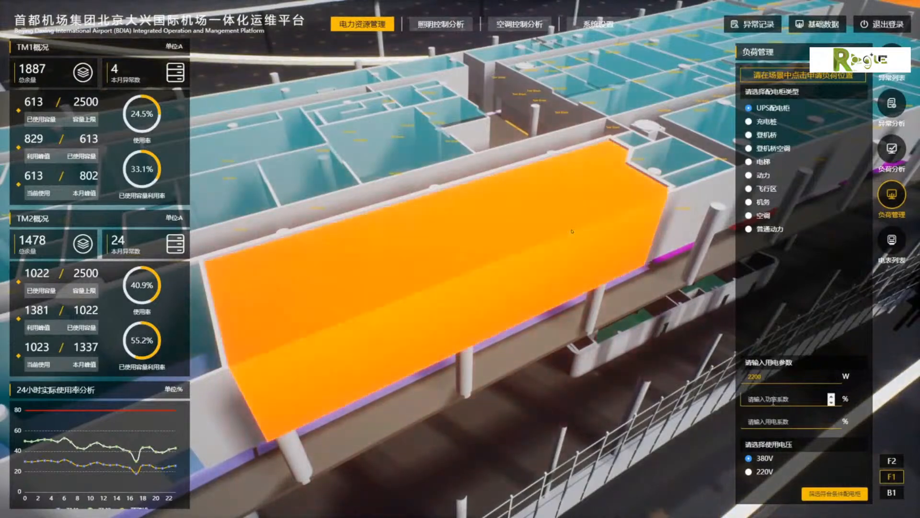
{"action": "left_click", "coordinate": [773, 400]}
{"action": "type", "text": "80"}
{"action": "key", "text": "Tab"}
{"action": "type", "text": "80"}
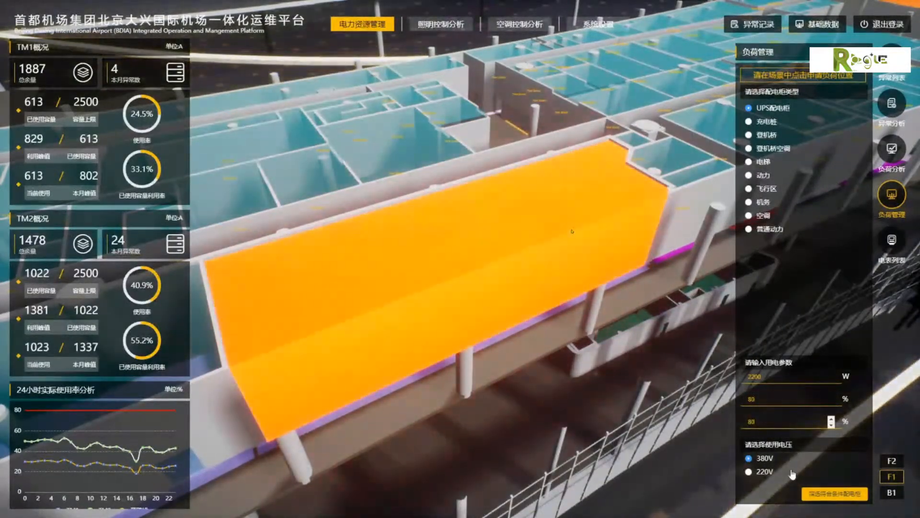
{"action": "left_click", "coordinate": [814, 496]}
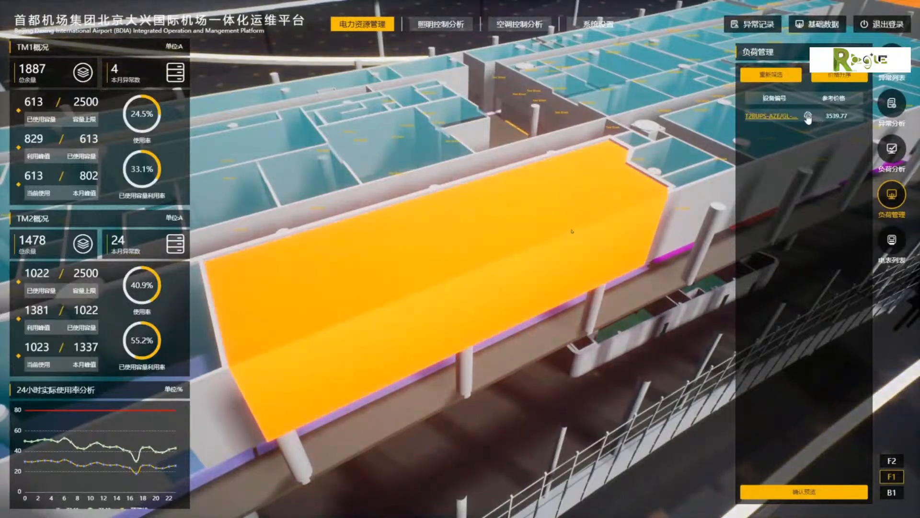
Step: Fly to cabinet T2BUPS-AZE/GL-MG, review its records and run history, then show the 电表列表
{"action": "left_click", "coordinate": [808, 116]}
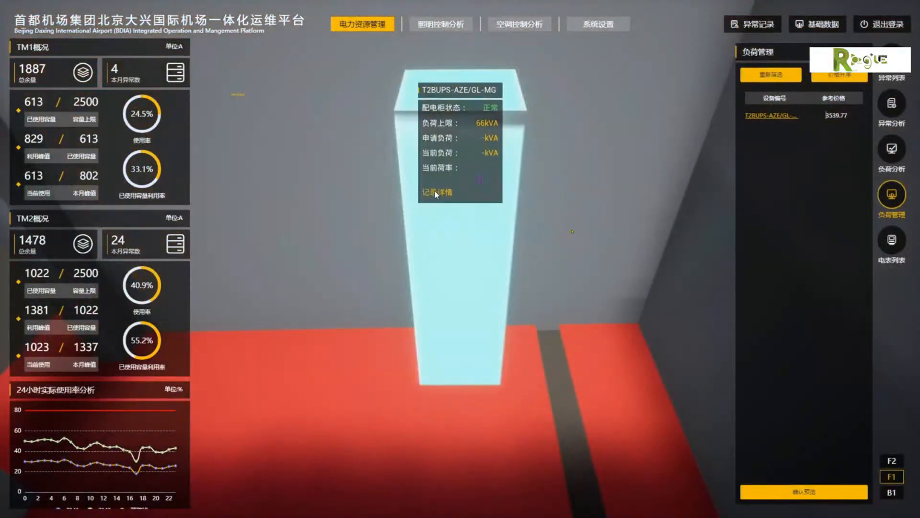
{"action": "left_click", "coordinate": [435, 192]}
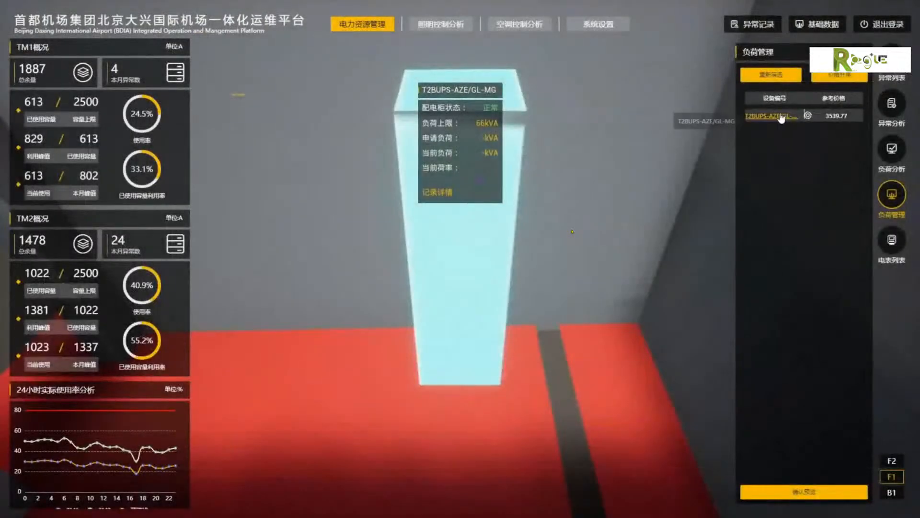
{"action": "left_click", "coordinate": [805, 116]}
{"action": "left_click", "coordinate": [397, 39]}
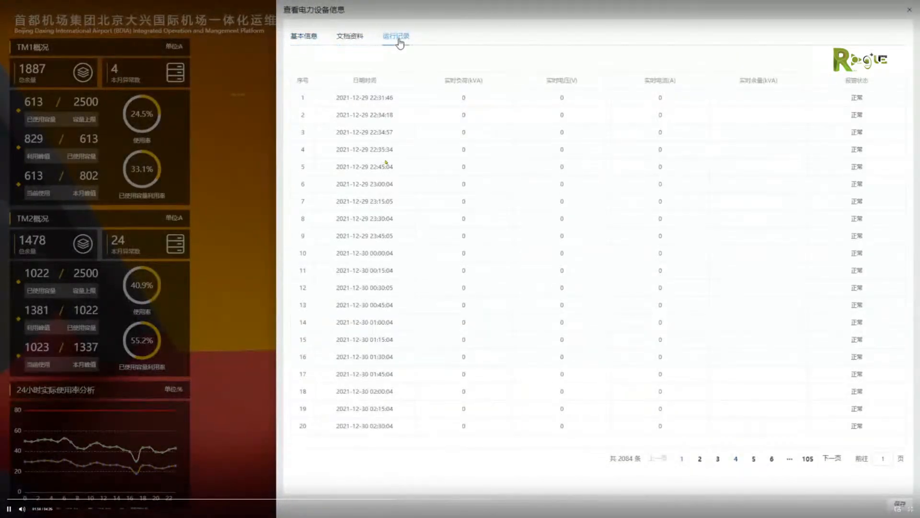
{"action": "left_click", "coordinate": [315, 40]}
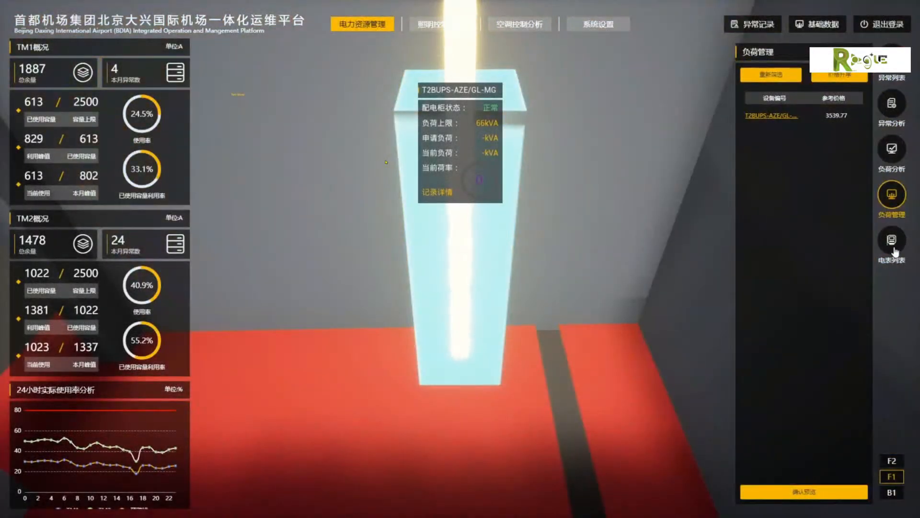
{"action": "left_click", "coordinate": [892, 244]}
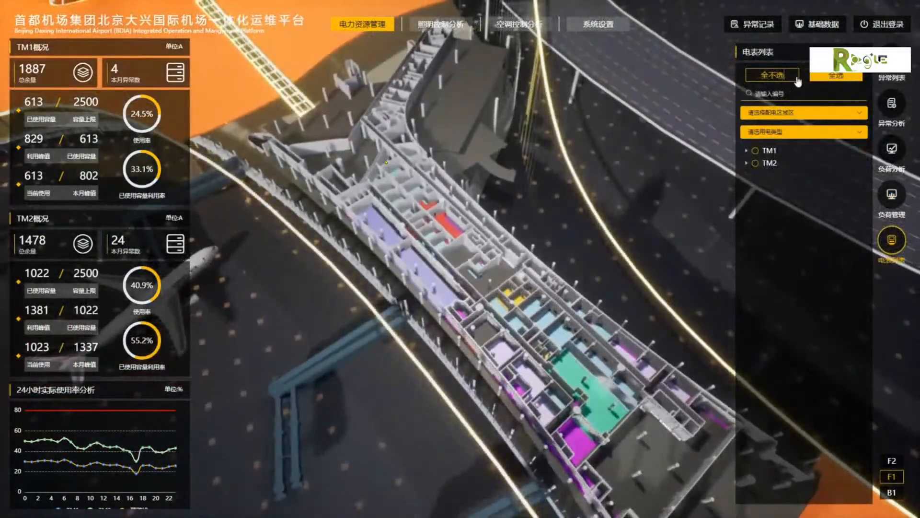
Step: Expand TM1 and sub-meters T2BF1J3-ALZ-MG, T2BF1J3-AL-MG and T2BF2J3-AL-MG in the meter tree
{"action": "left_click", "coordinate": [763, 151]}
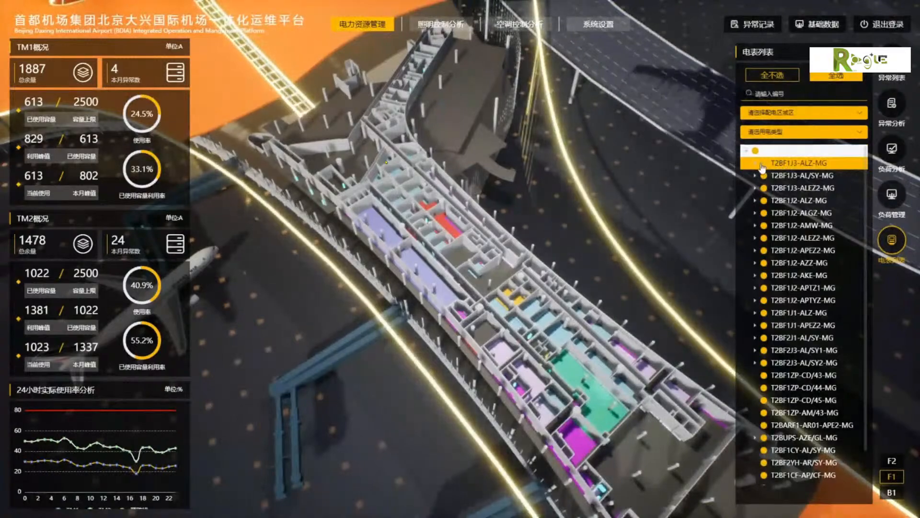
{"action": "left_click", "coordinate": [756, 163]}
{"action": "left_click", "coordinate": [764, 177]}
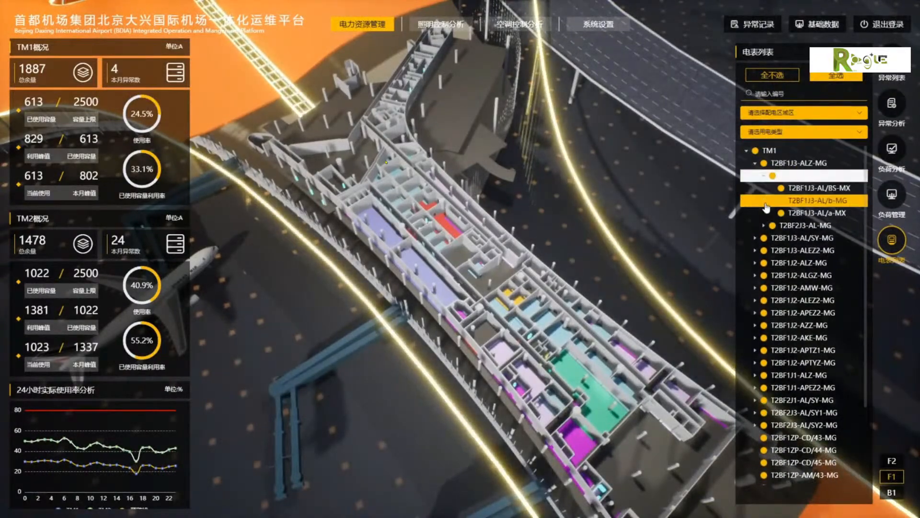
{"action": "left_click", "coordinate": [765, 226]}
Step: Locate several TM1 meters in the model, check record details, then return to T2BF1J3-ALZ-MG
{"action": "left_click", "coordinate": [822, 189]}
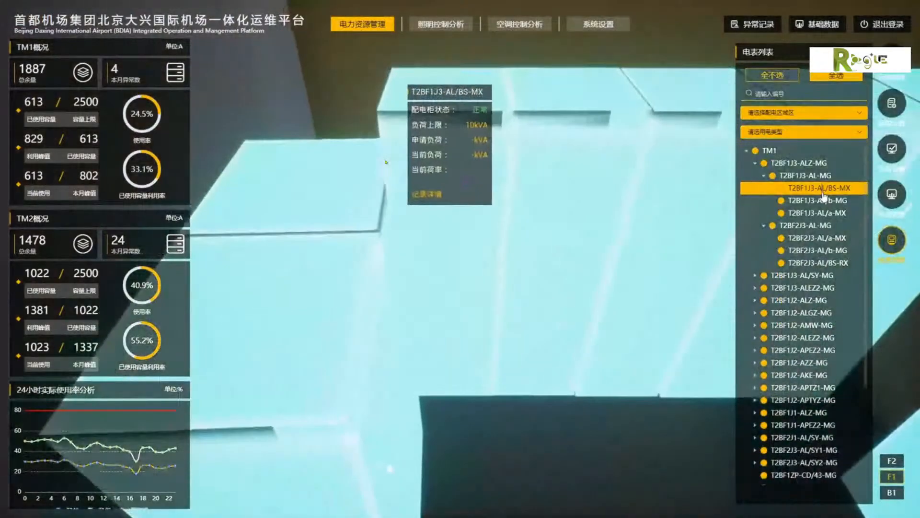
{"action": "left_click", "coordinate": [815, 166]}
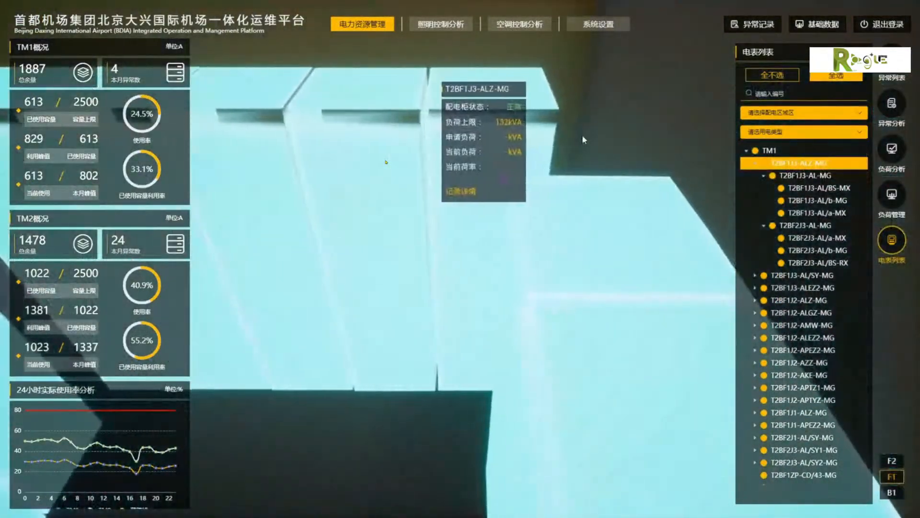
{"action": "left_click", "coordinate": [829, 178]}
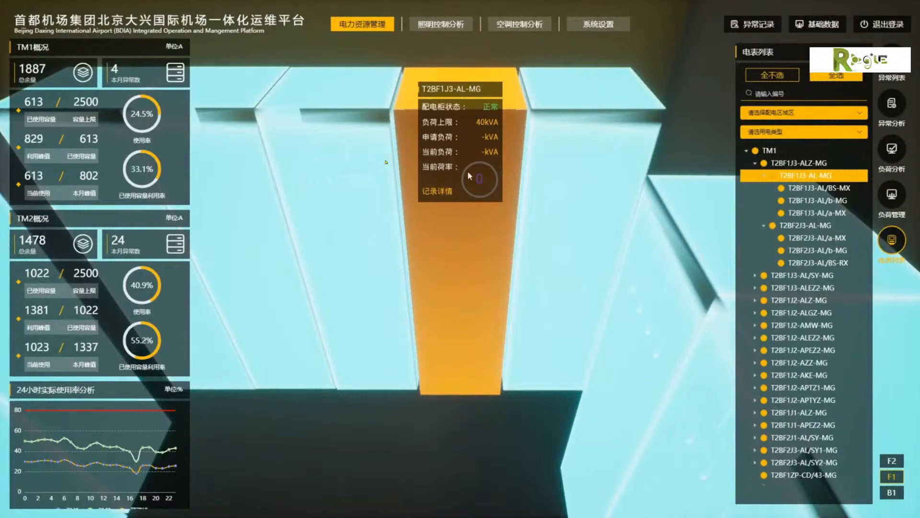
{"action": "left_click", "coordinate": [440, 193]}
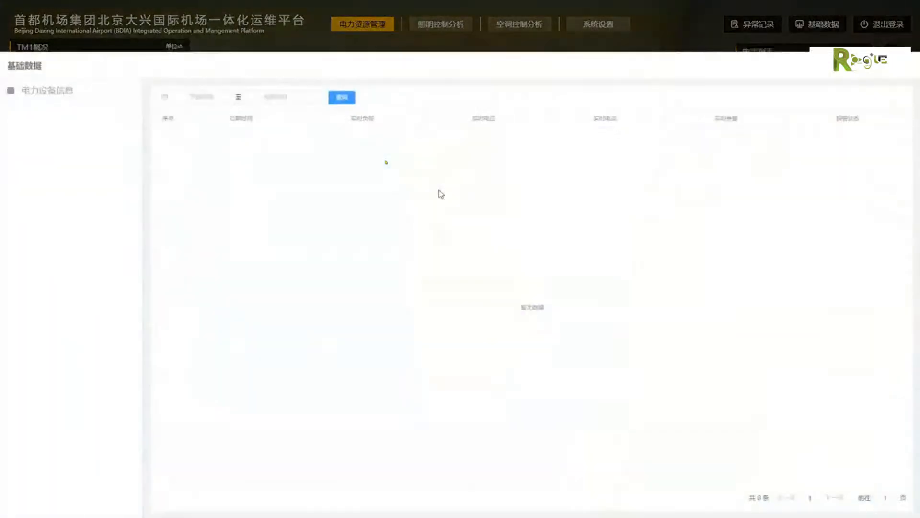
{"action": "left_click", "coordinate": [904, 69]}
{"action": "left_click", "coordinate": [811, 165]}
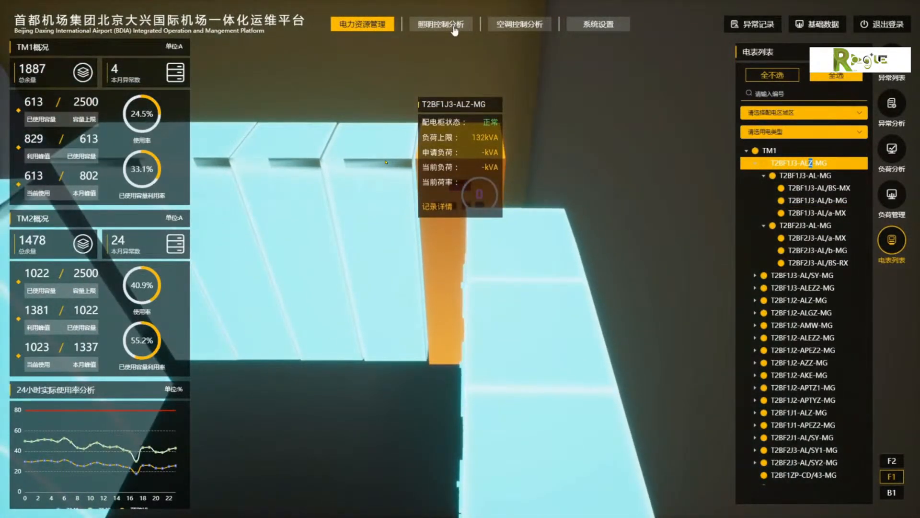
Step: Switch to 照明控制分析, enlarge and close the Lux illuminance map, then exit fullscreen
{"action": "left_click", "coordinate": [453, 25]}
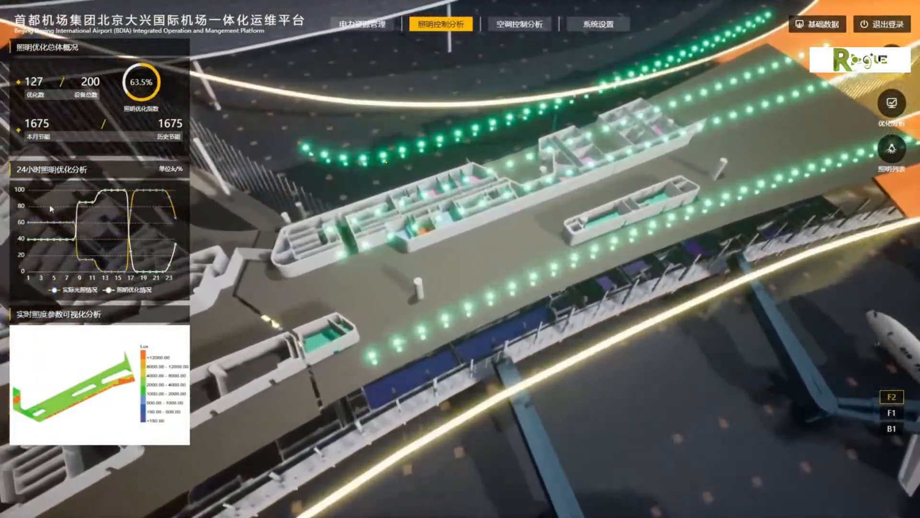
{"action": "mouse_move", "coordinate": [61, 227]}
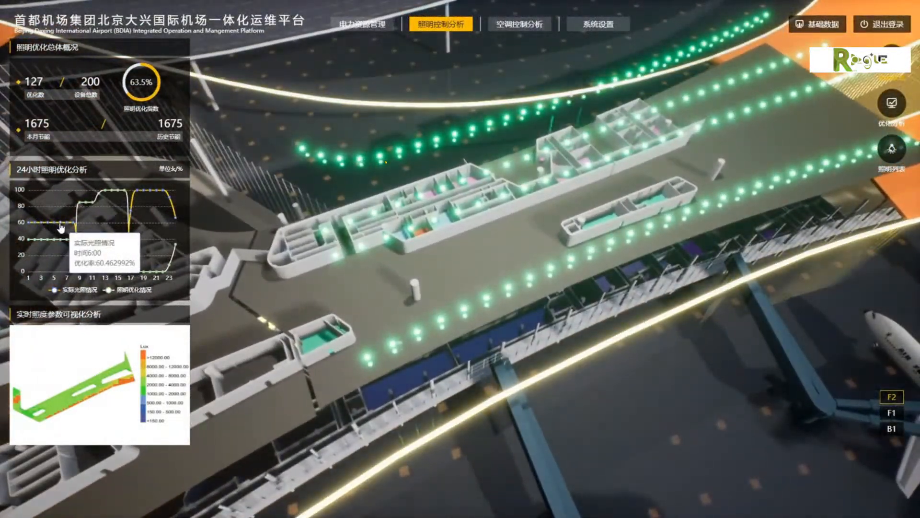
{"action": "left_click", "coordinate": [95, 398]}
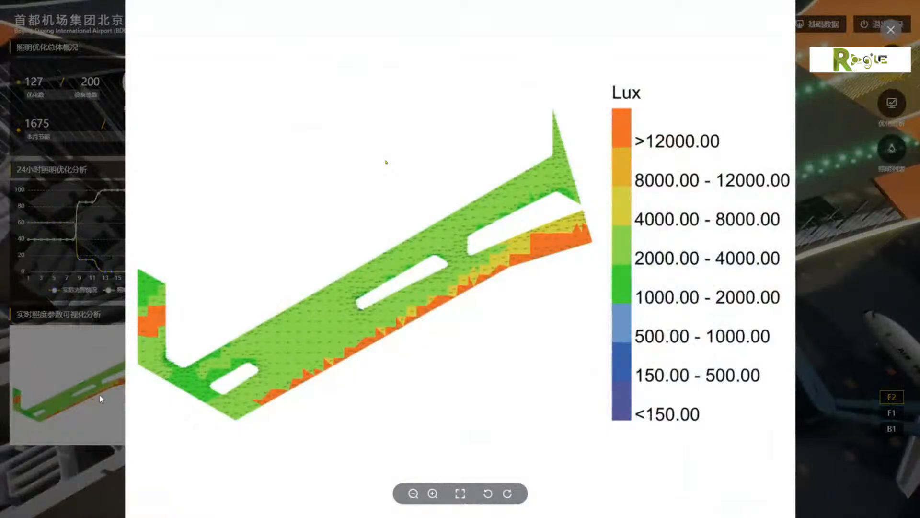
{"action": "left_click", "coordinate": [898, 31]}
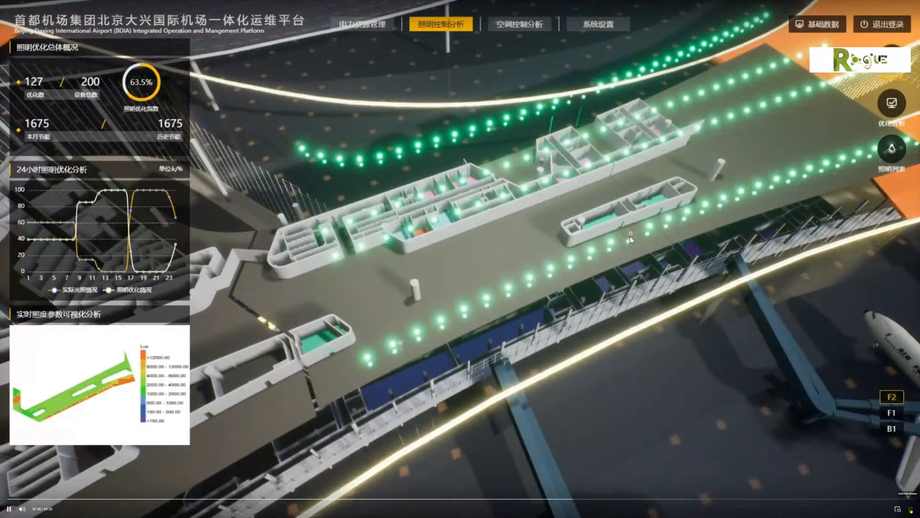
{"action": "key", "text": "Escape"}
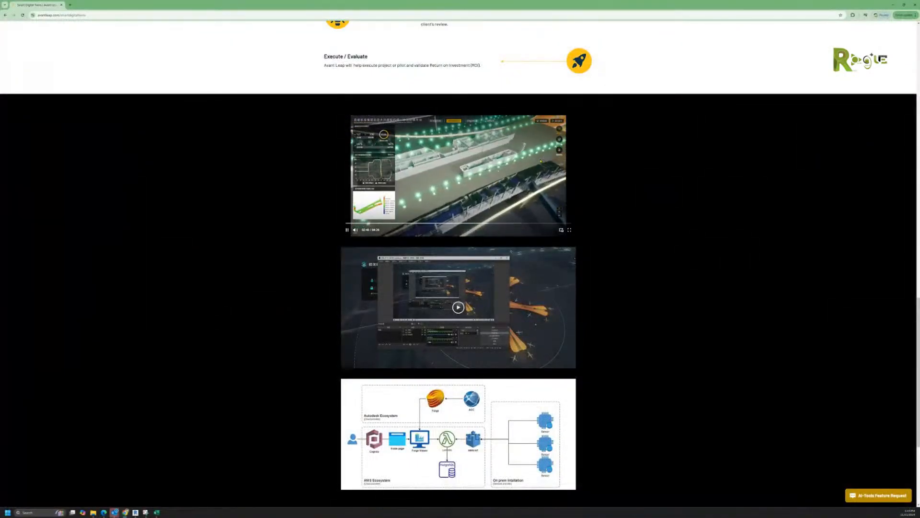
Step: Return to the top and open the Mirar page from the site's navigation menu
{"action": "scroll", "coordinate": [566, 237], "scroll_direction": "up", "scroll_amount": 10}
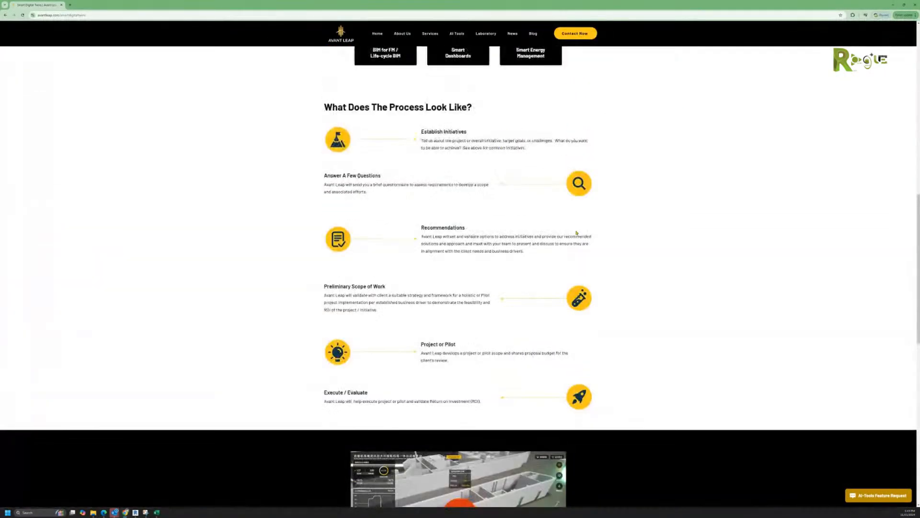
{"action": "scroll", "coordinate": [576, 232], "scroll_direction": "up", "scroll_amount": 6}
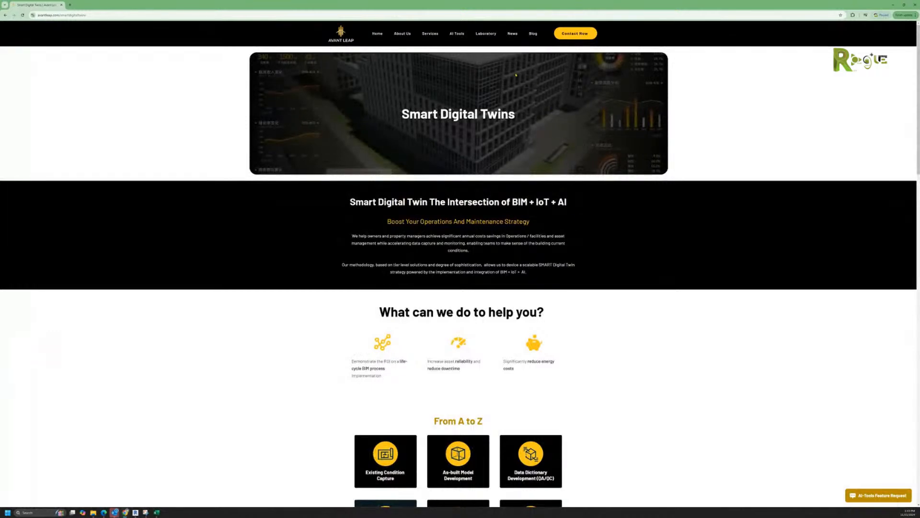
{"action": "mouse_move", "coordinate": [435, 36]}
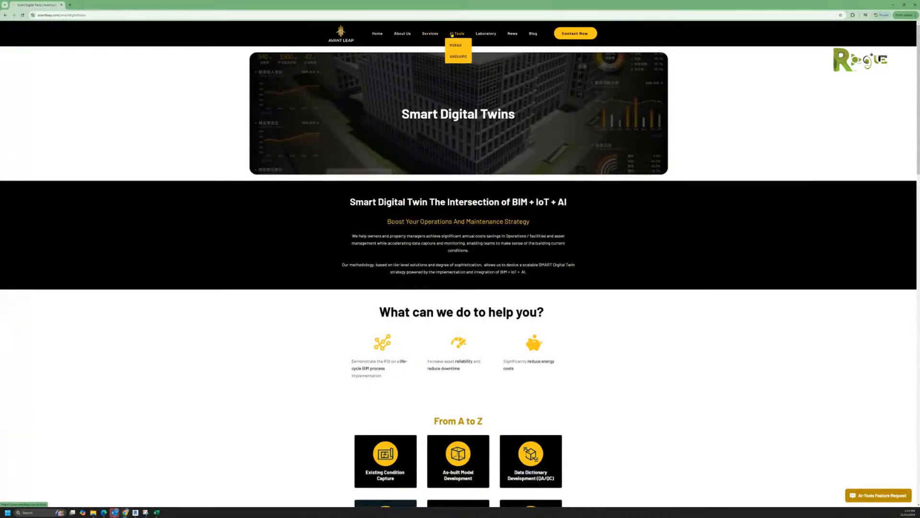
{"action": "left_click", "coordinate": [457, 46]}
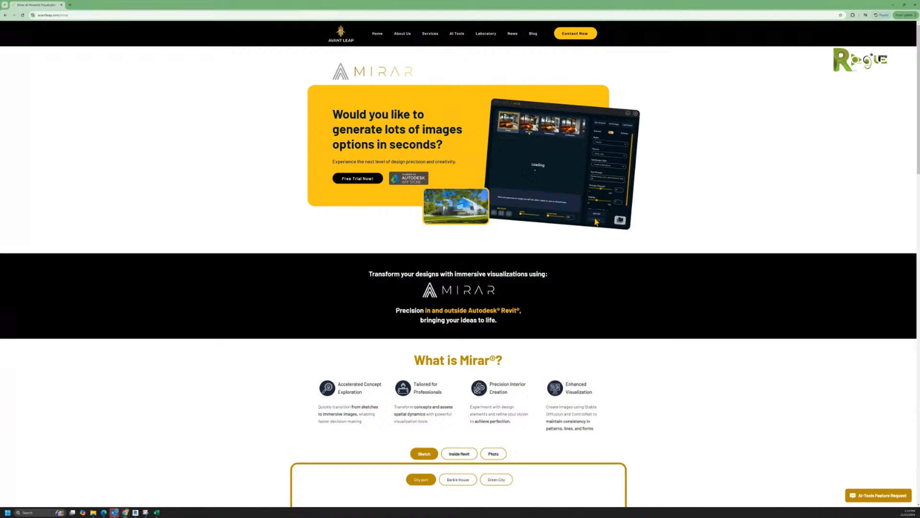
Step: Scroll down to the What is Mirar? sketch-to-render demo and download buttons
{"action": "scroll", "coordinate": [534, 200], "scroll_direction": "down", "scroll_amount": 3}
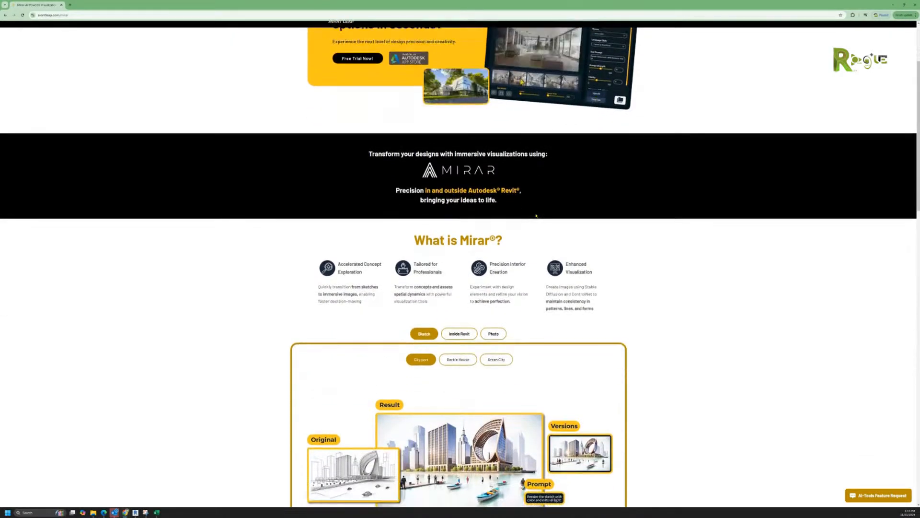
{"action": "scroll", "coordinate": [536, 216], "scroll_direction": "down", "scroll_amount": 2}
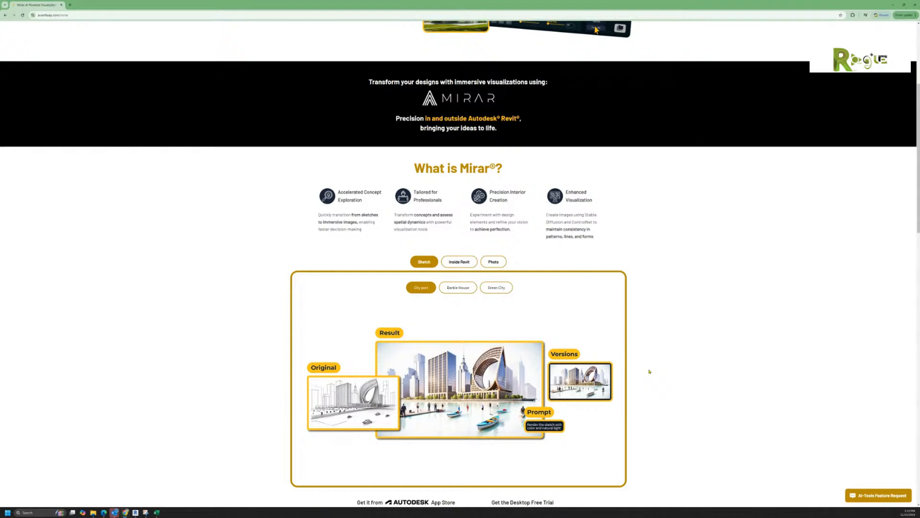
{"action": "scroll", "coordinate": [650, 373], "scroll_direction": "down", "scroll_amount": 1}
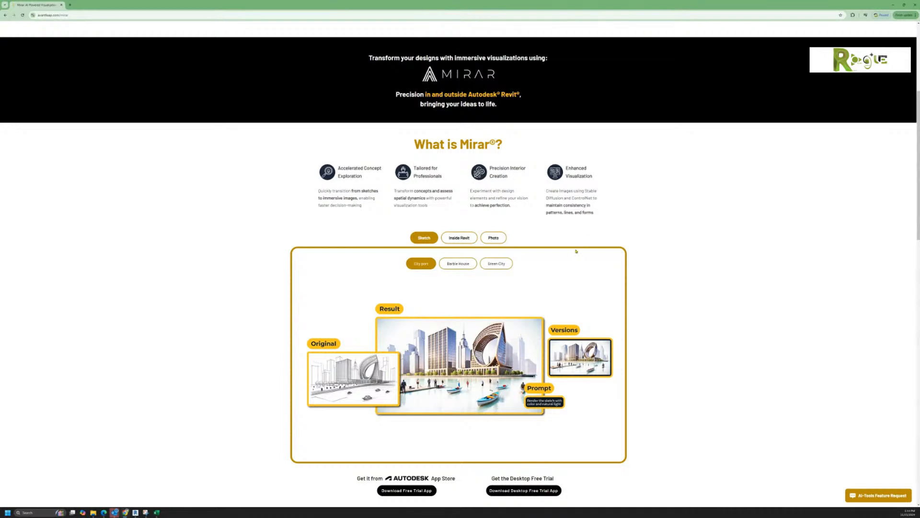
Step: Browse the Inside Revit examples, including Basic Living Room, then switch to the Photo examples
{"action": "left_click", "coordinate": [452, 242]}
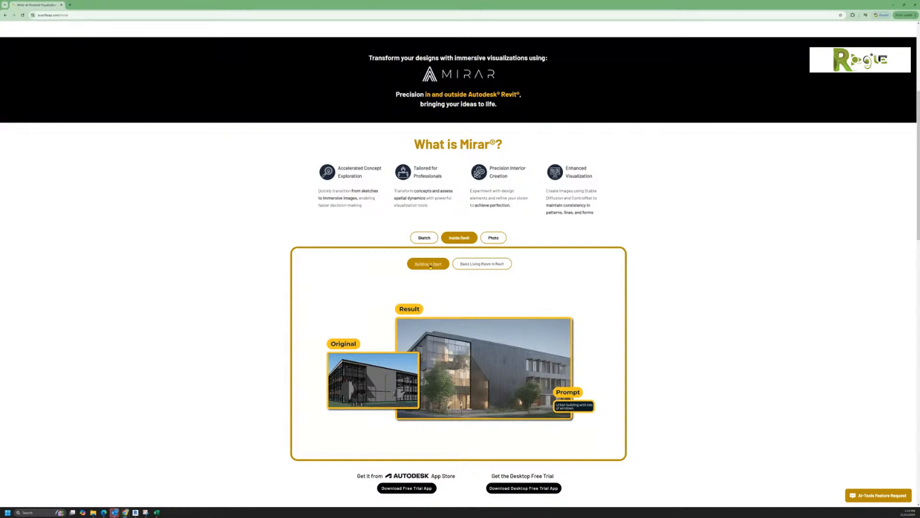
{"action": "left_click", "coordinate": [485, 268]}
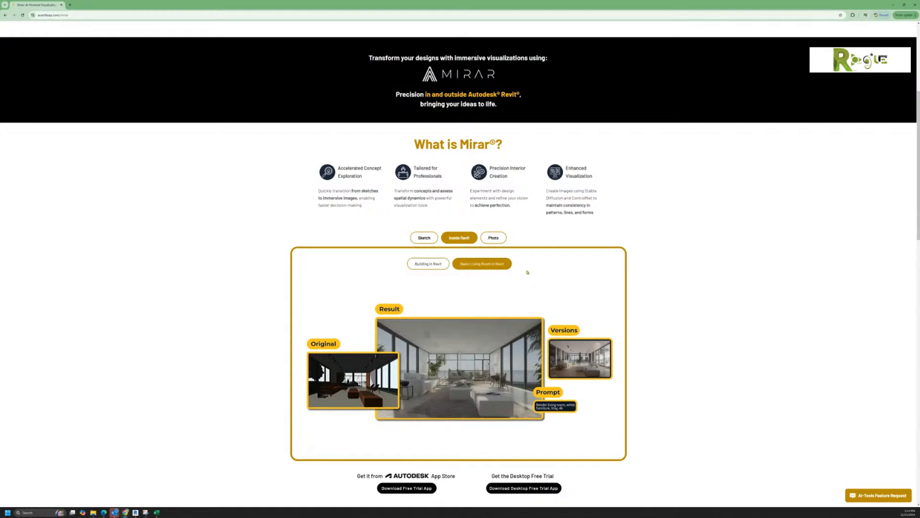
{"action": "left_click", "coordinate": [497, 242]}
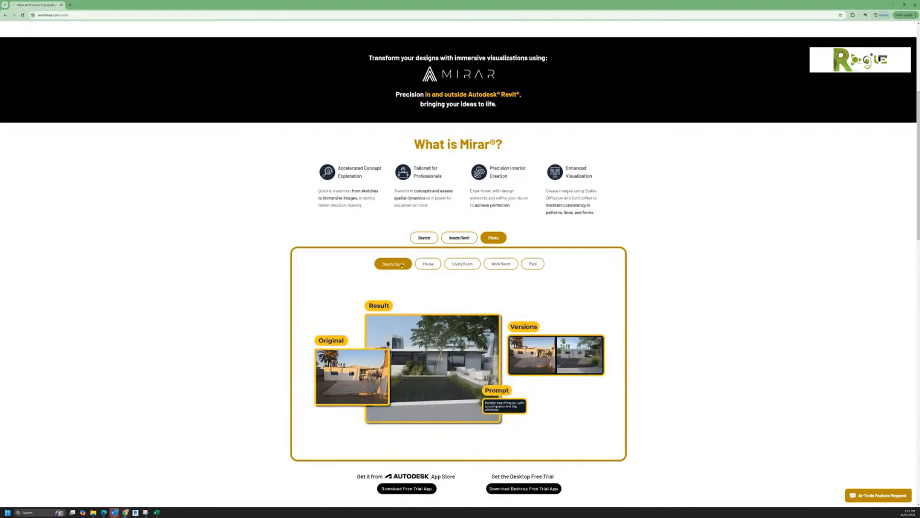
Step: Step through the Mirar House, Living Room and Work Room photo examples, then scroll back up
{"action": "left_click", "coordinate": [427, 265]}
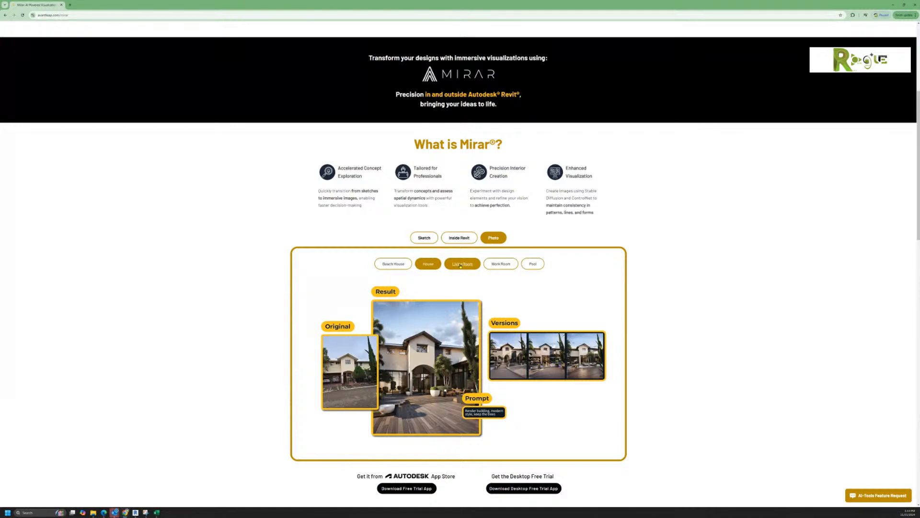
{"action": "left_click", "coordinate": [461, 264]}
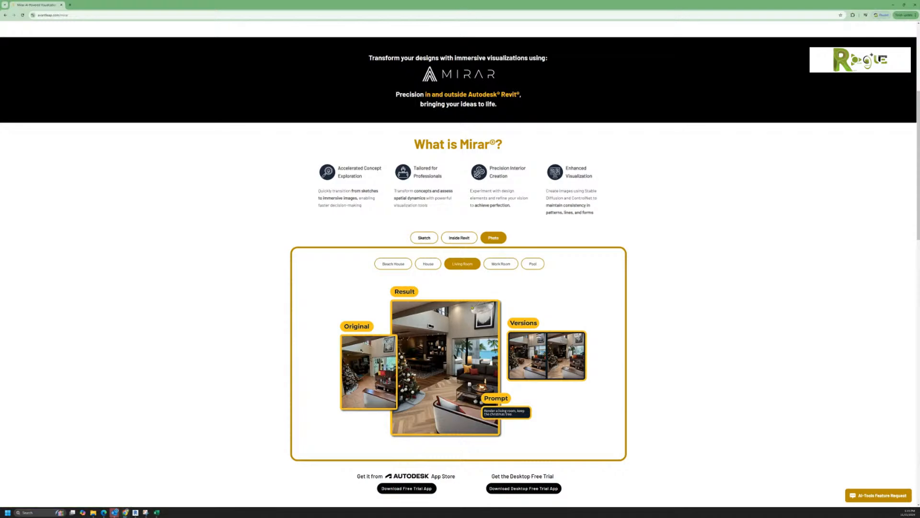
{"action": "left_click", "coordinate": [500, 264]}
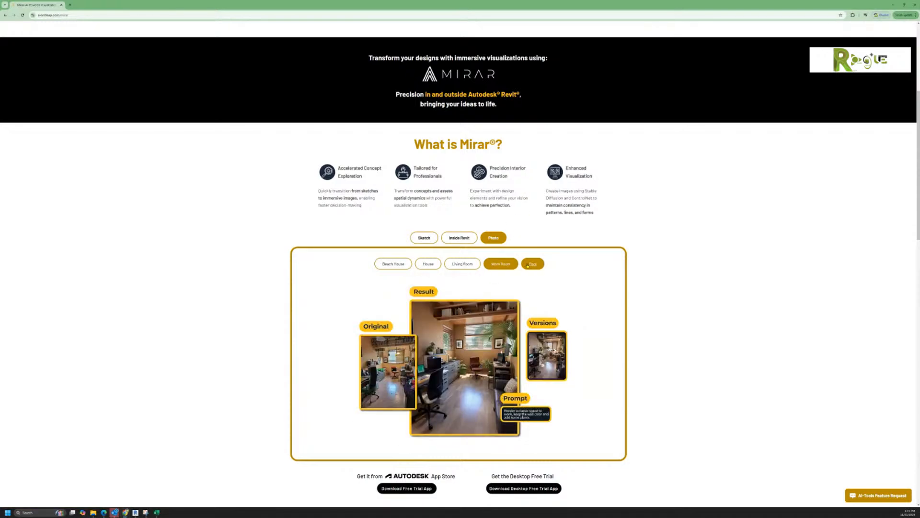
{"action": "scroll", "coordinate": [468, 231], "scroll_direction": "up", "scroll_amount": 5}
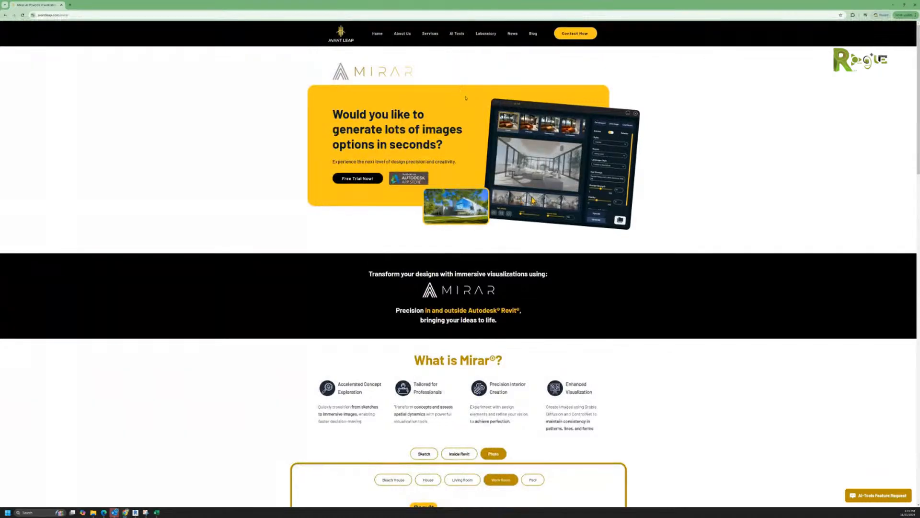
Step: Open the Andiamo page and expand its FAQ answers on signing up and pricing currency
{"action": "mouse_move", "coordinate": [455, 37]}
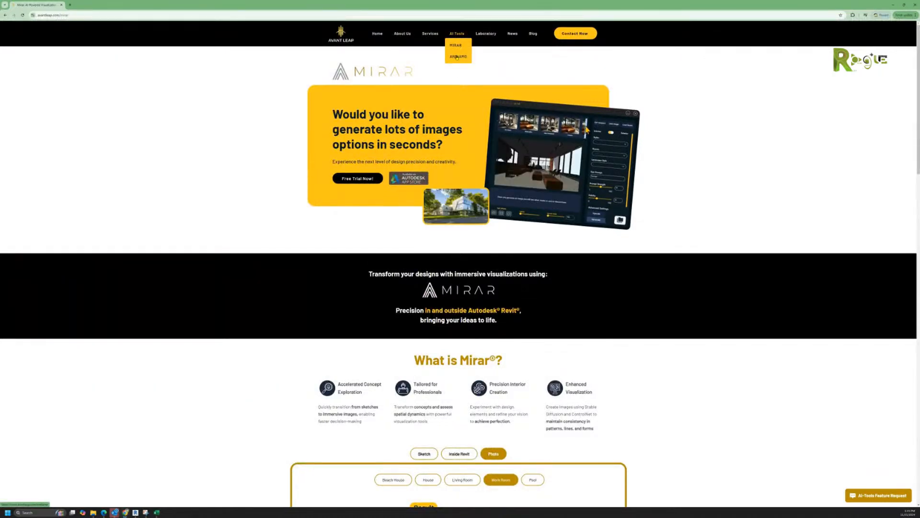
{"action": "left_click", "coordinate": [456, 59]}
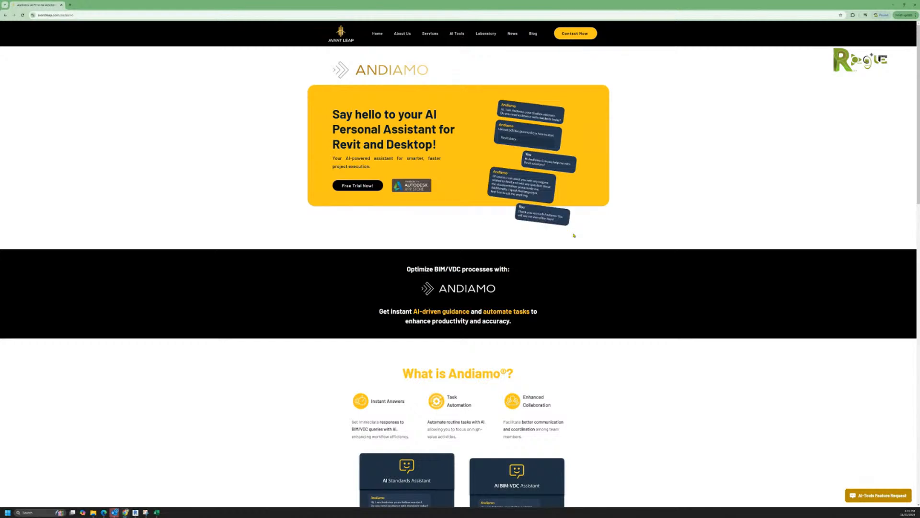
{"action": "scroll", "coordinate": [574, 236], "scroll_direction": "down", "scroll_amount": 4}
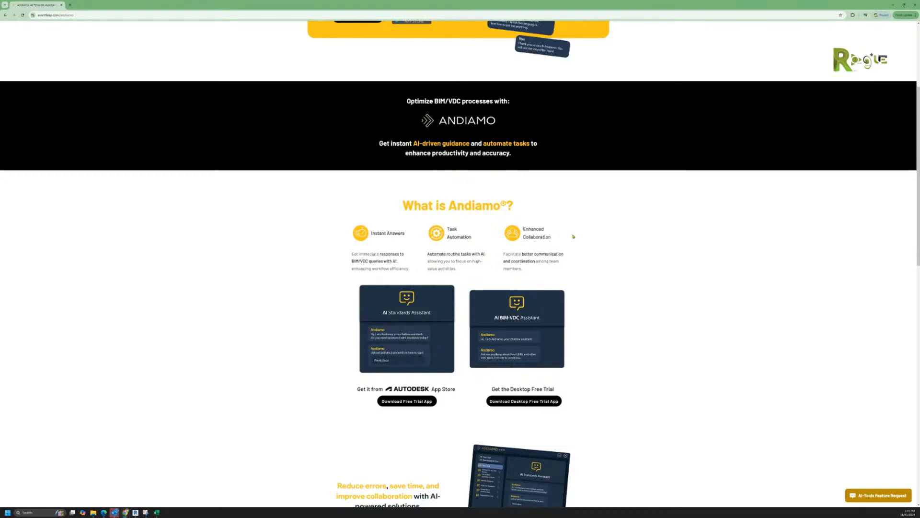
{"action": "scroll", "coordinate": [574, 236], "scroll_direction": "down", "scroll_amount": 1}
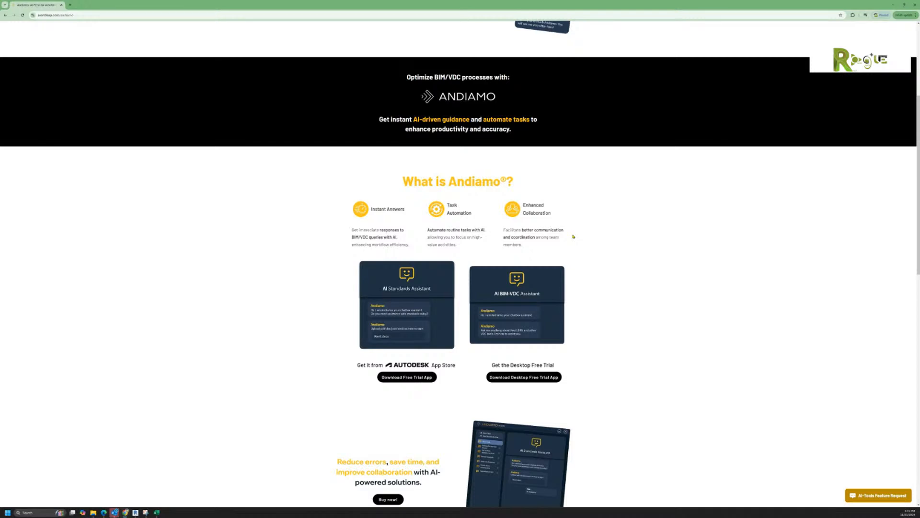
{"action": "scroll", "coordinate": [588, 250], "scroll_direction": "down", "scroll_amount": 2}
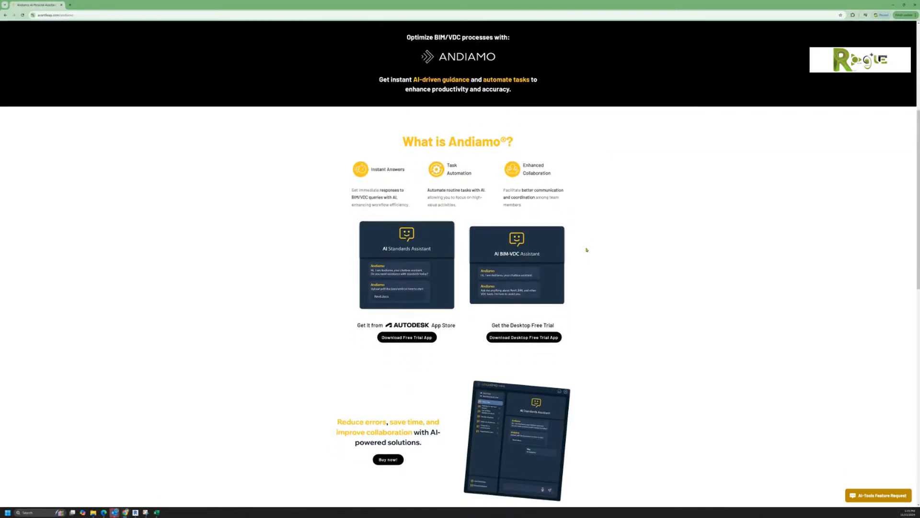
{"action": "scroll", "coordinate": [587, 249], "scroll_direction": "down", "scroll_amount": 4}
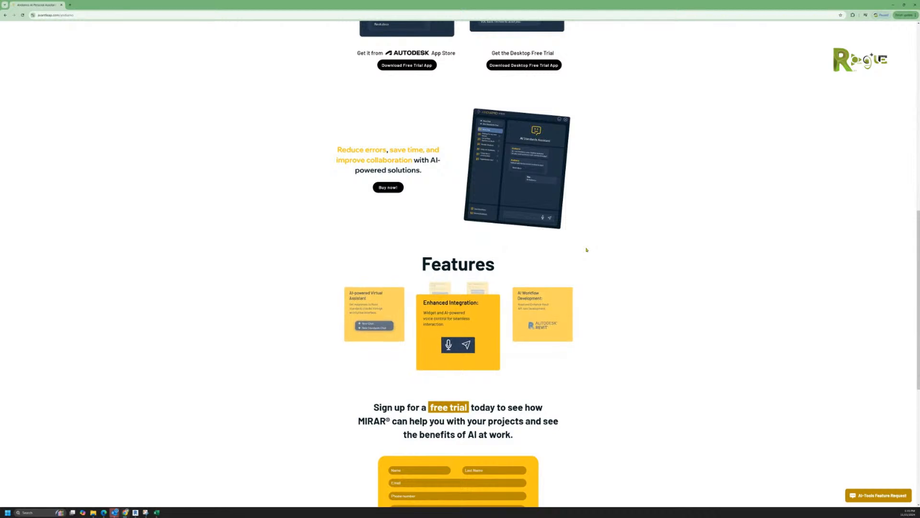
{"action": "scroll", "coordinate": [587, 250], "scroll_direction": "down", "scroll_amount": 1}
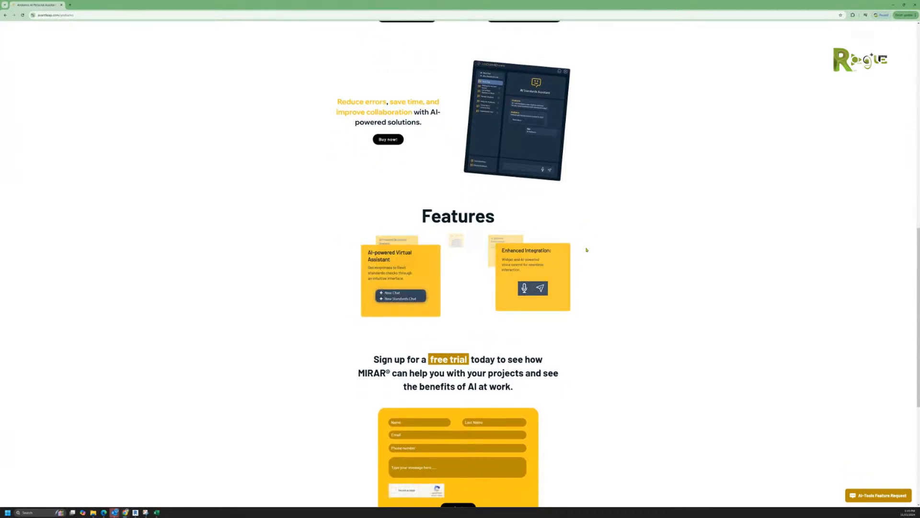
{"action": "scroll", "coordinate": [586, 250], "scroll_direction": "down", "scroll_amount": 1}
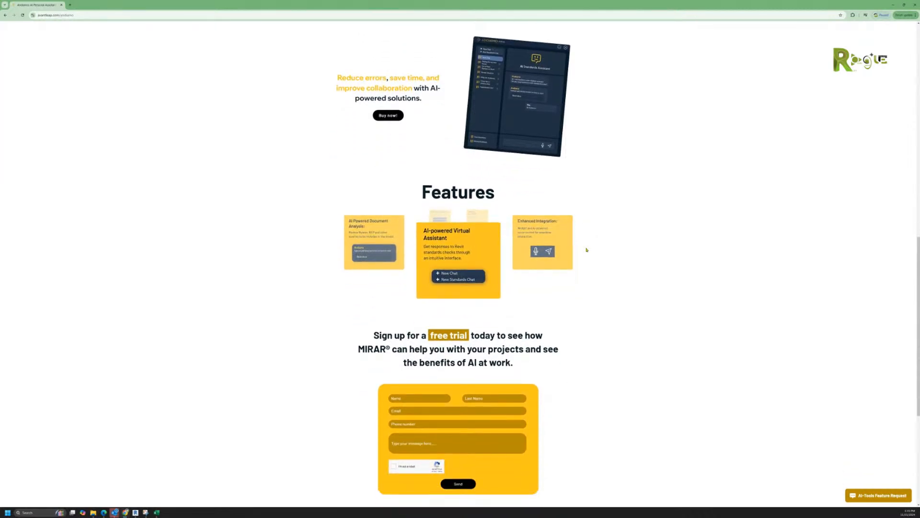
{"action": "scroll", "coordinate": [587, 249], "scroll_direction": "down", "scroll_amount": 3}
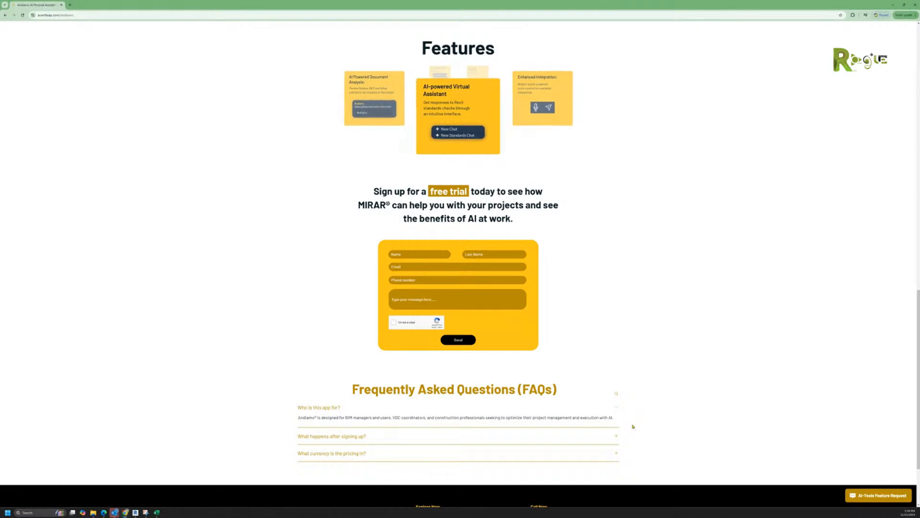
{"action": "left_click", "coordinate": [328, 437]}
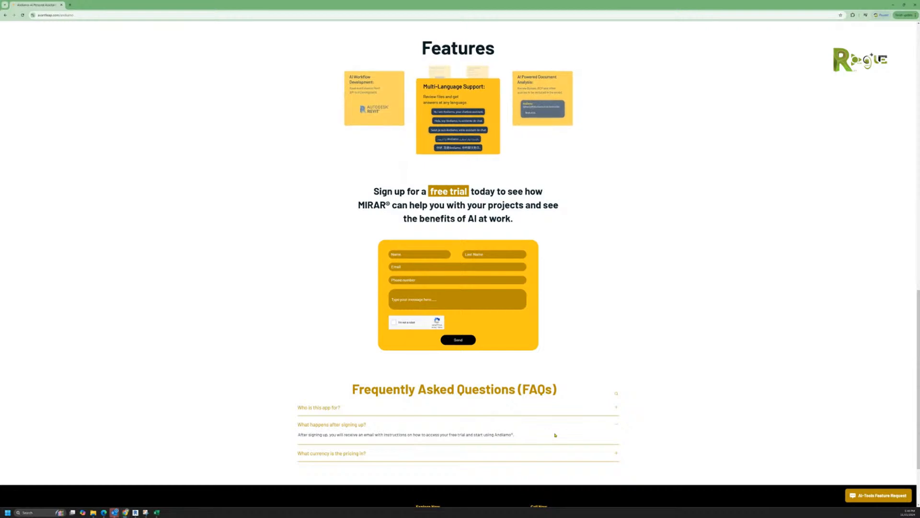
{"action": "left_click", "coordinate": [358, 453]}
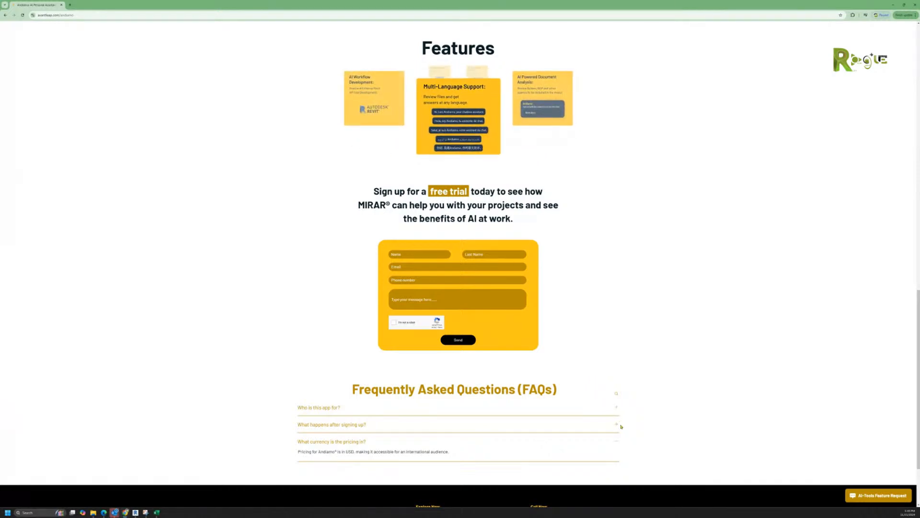
Step: Return to the top of the page and open the Clash Detection page
{"action": "scroll", "coordinate": [622, 426], "scroll_direction": "up", "scroll_amount": 9}
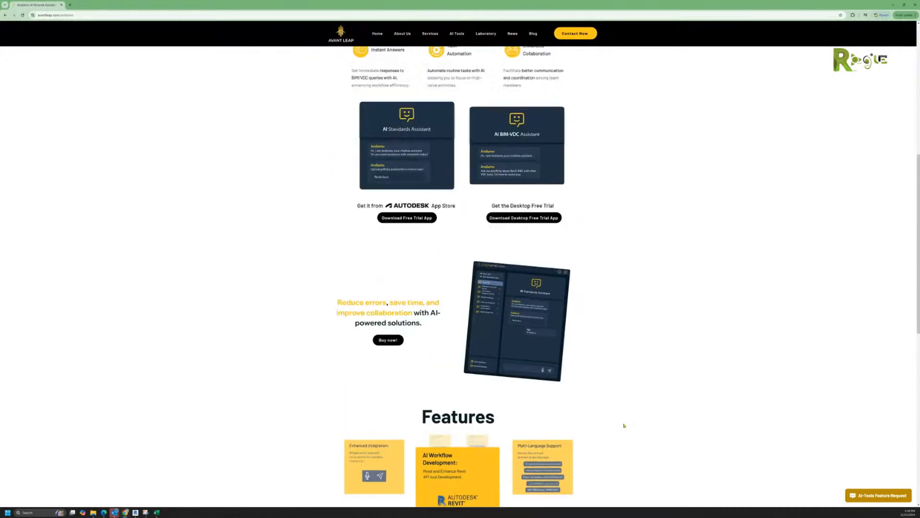
{"action": "scroll", "coordinate": [624, 425], "scroll_direction": "up", "scroll_amount": 5}
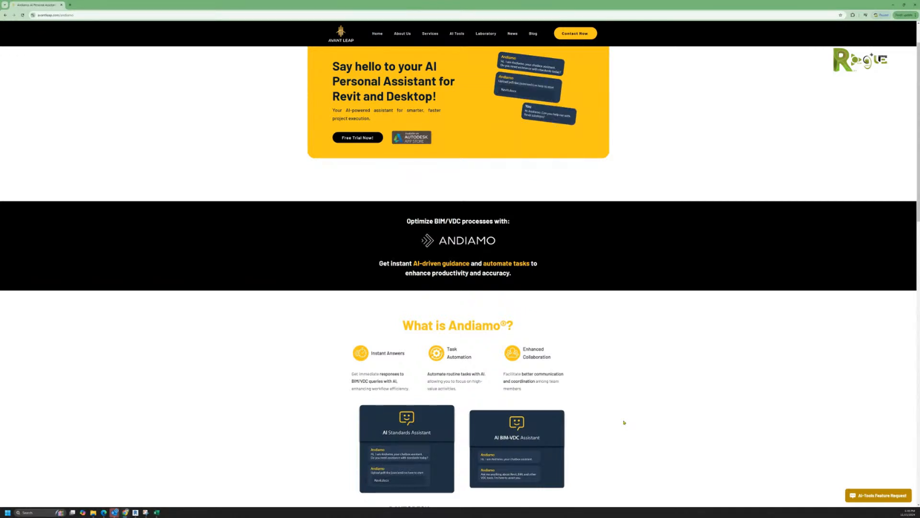
{"action": "scroll", "coordinate": [556, 406], "scroll_direction": "up", "scroll_amount": 1}
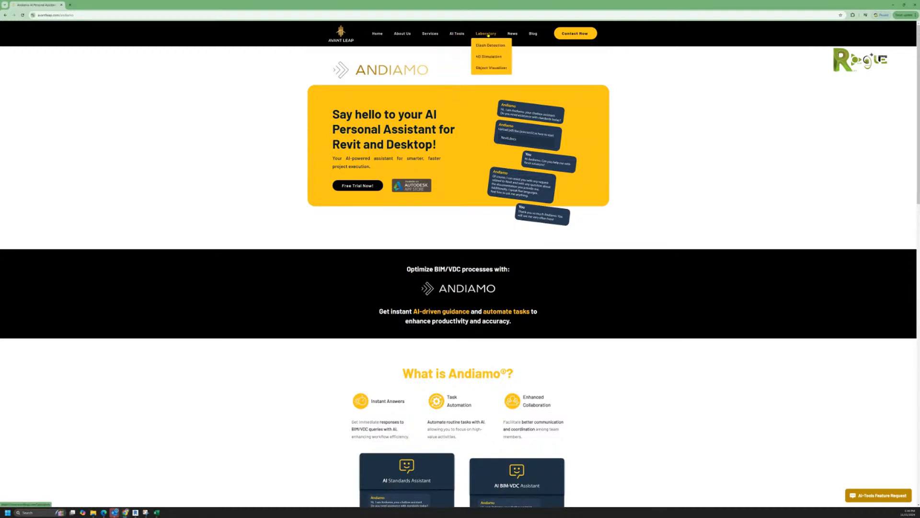
{"action": "left_click", "coordinate": [487, 45]}
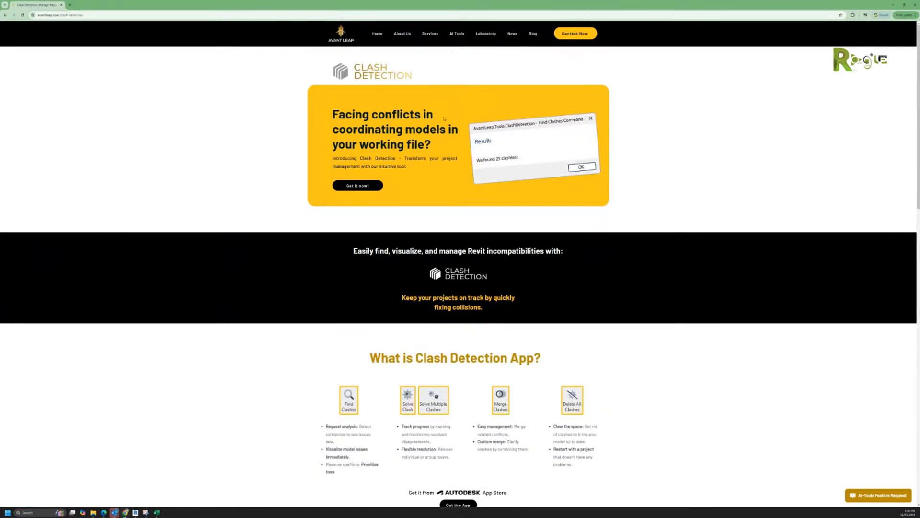
{"action": "scroll", "coordinate": [419, 216], "scroll_direction": "down", "scroll_amount": 1}
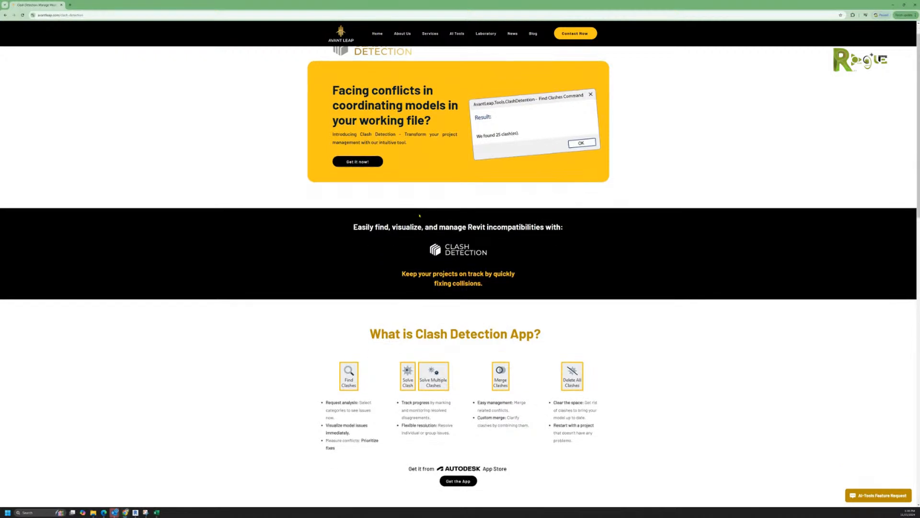
{"action": "scroll", "coordinate": [419, 215], "scroll_direction": "down", "scroll_amount": 4}
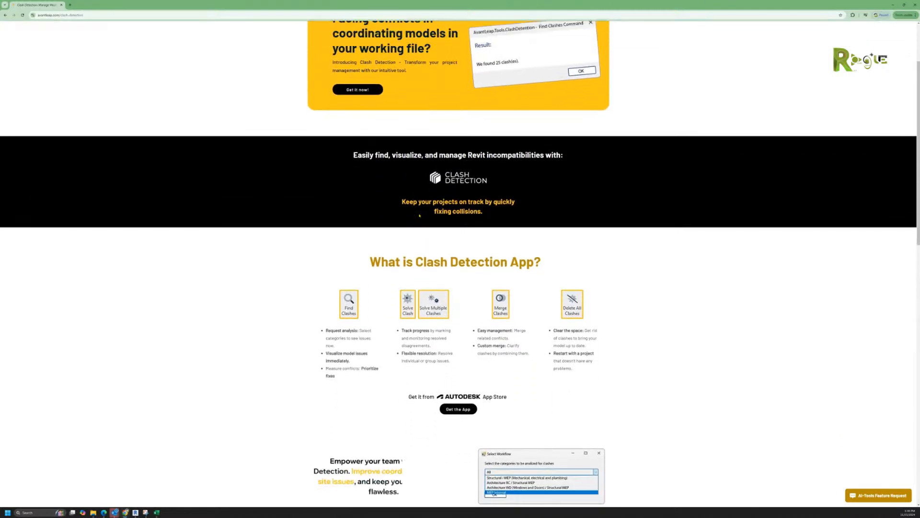
{"action": "scroll", "coordinate": [419, 216], "scroll_direction": "down", "scroll_amount": 1}
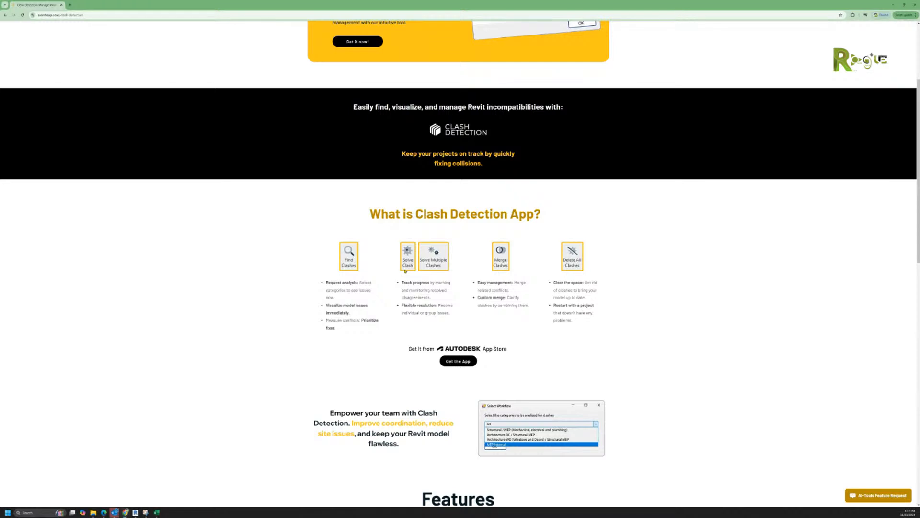
{"action": "scroll", "coordinate": [405, 269], "scroll_direction": "down", "scroll_amount": 1}
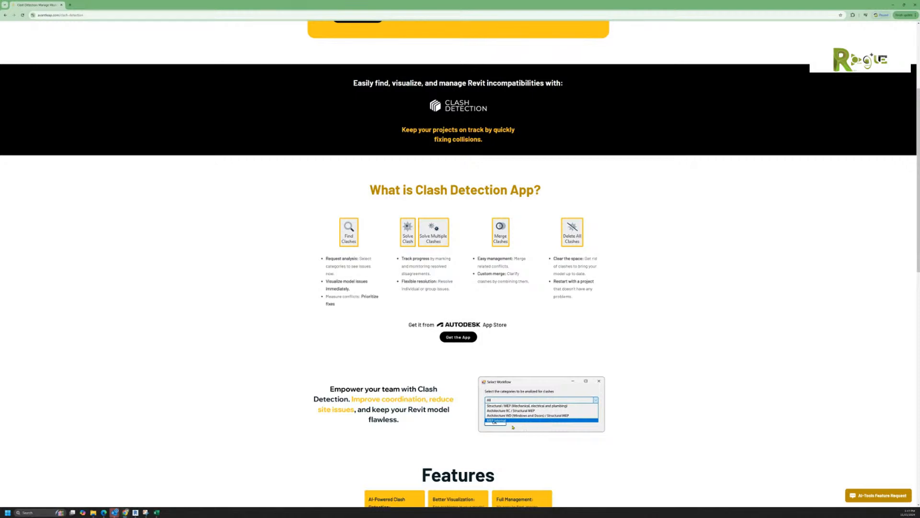
{"action": "scroll", "coordinate": [560, 398], "scroll_direction": "down", "scroll_amount": 1}
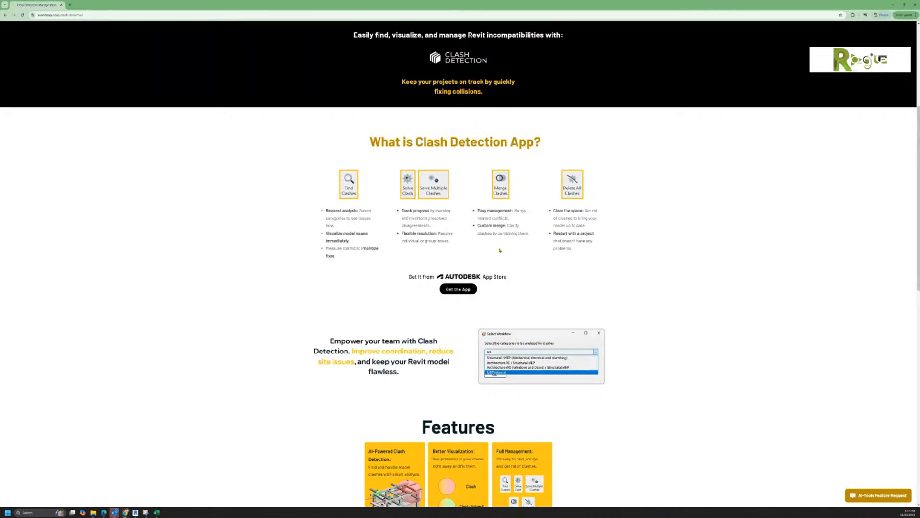
{"action": "scroll", "coordinate": [500, 250], "scroll_direction": "down", "scroll_amount": 1}
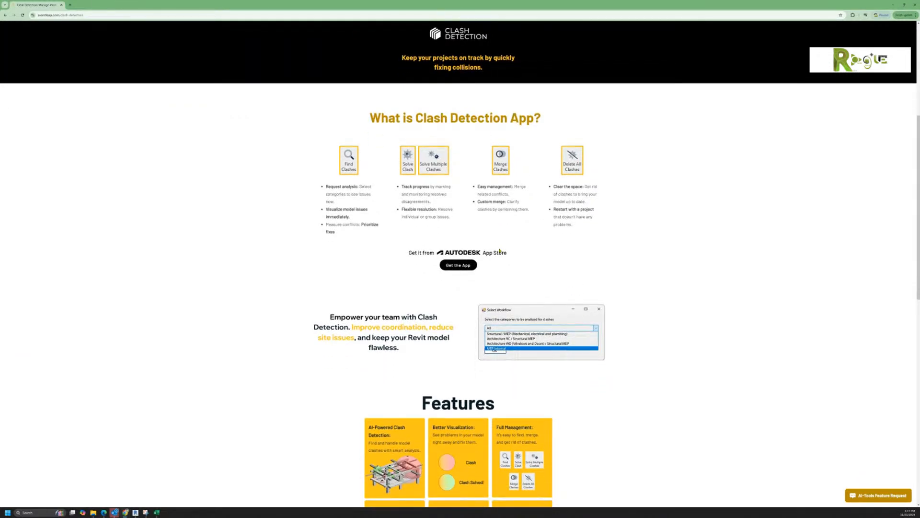
{"action": "scroll", "coordinate": [500, 250], "scroll_direction": "down", "scroll_amount": 1}
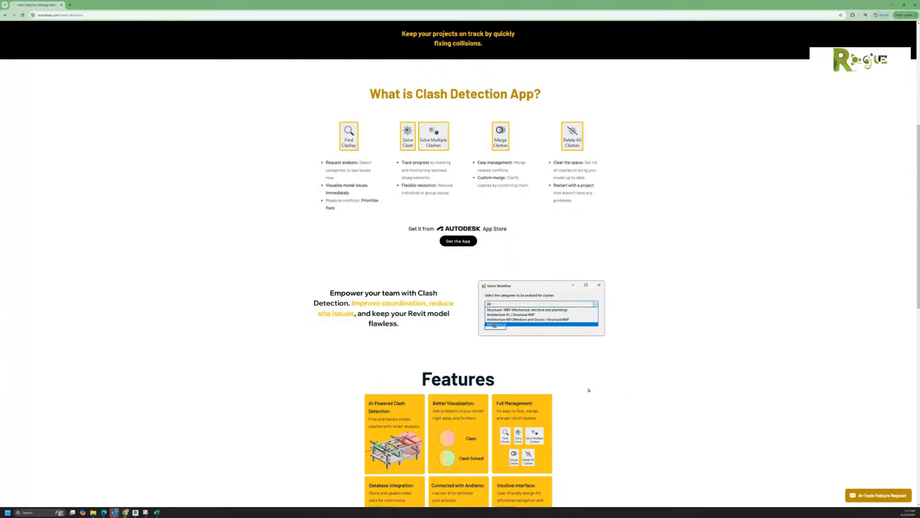
Step: Scroll through the Clash Detection page down to its FAQs and footer, then back to the top
{"action": "scroll", "coordinate": [567, 396], "scroll_direction": "down", "scroll_amount": 2}
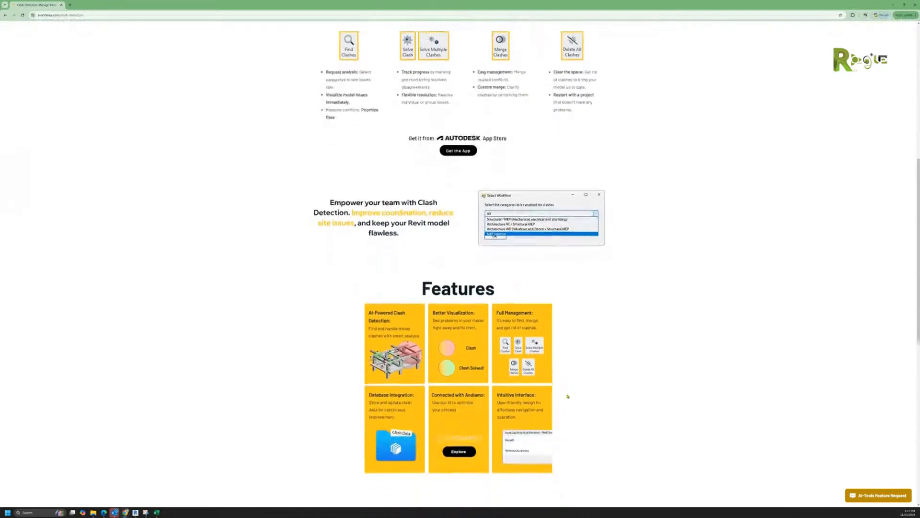
{"action": "scroll", "coordinate": [568, 396], "scroll_direction": "down", "scroll_amount": 1}
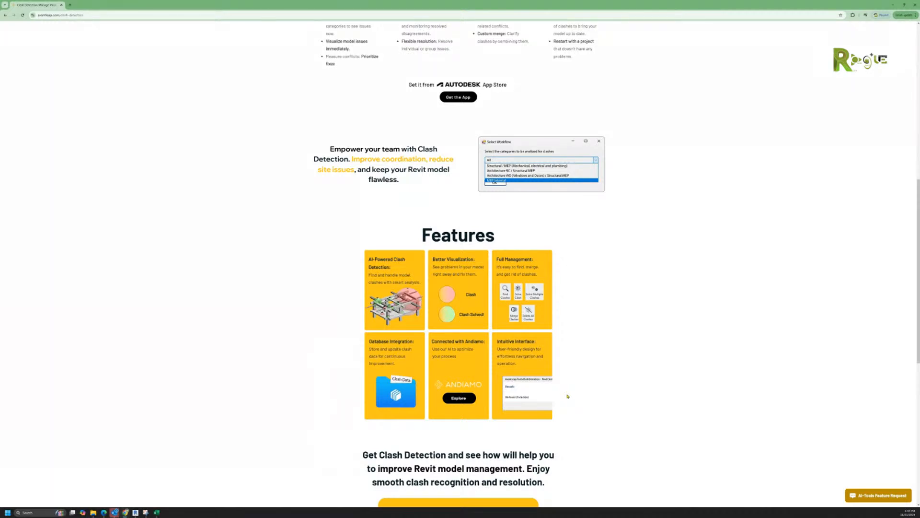
{"action": "scroll", "coordinate": [567, 392], "scroll_direction": "down", "scroll_amount": 3}
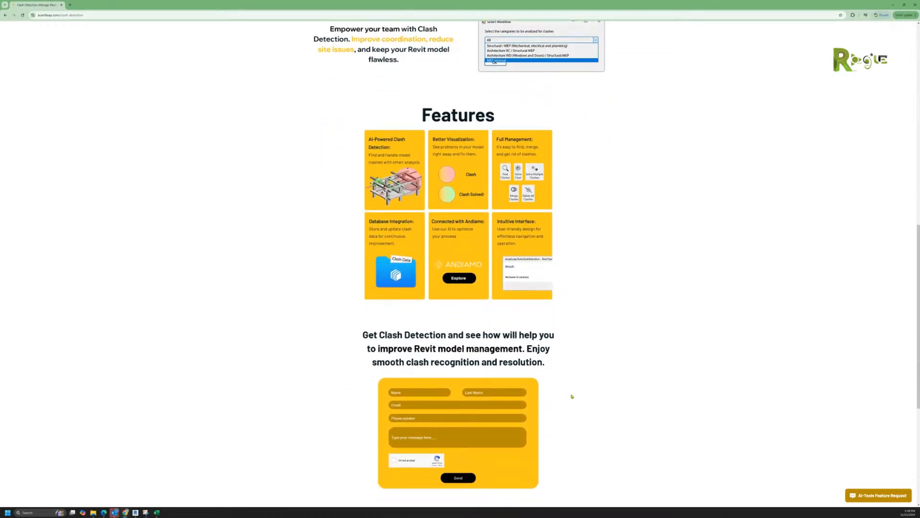
{"action": "scroll", "coordinate": [572, 397], "scroll_direction": "down", "scroll_amount": 1}
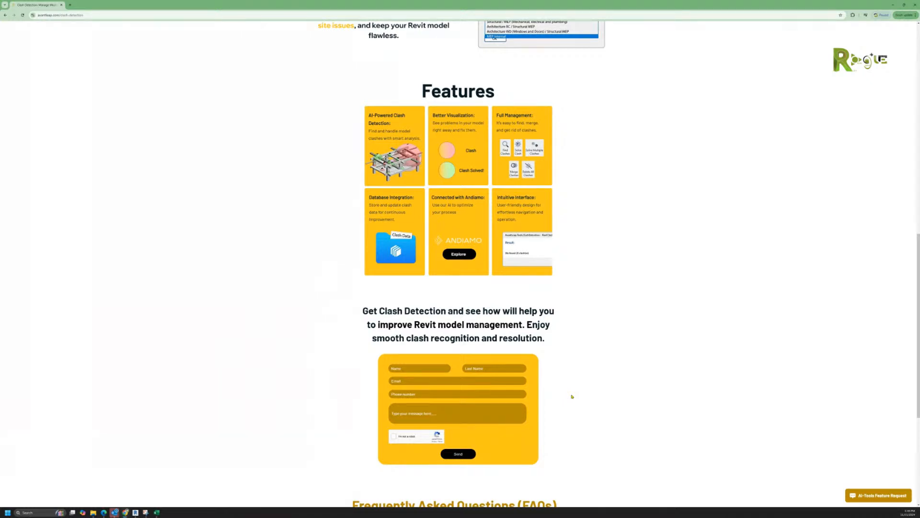
{"action": "scroll", "coordinate": [572, 397], "scroll_direction": "down", "scroll_amount": 4}
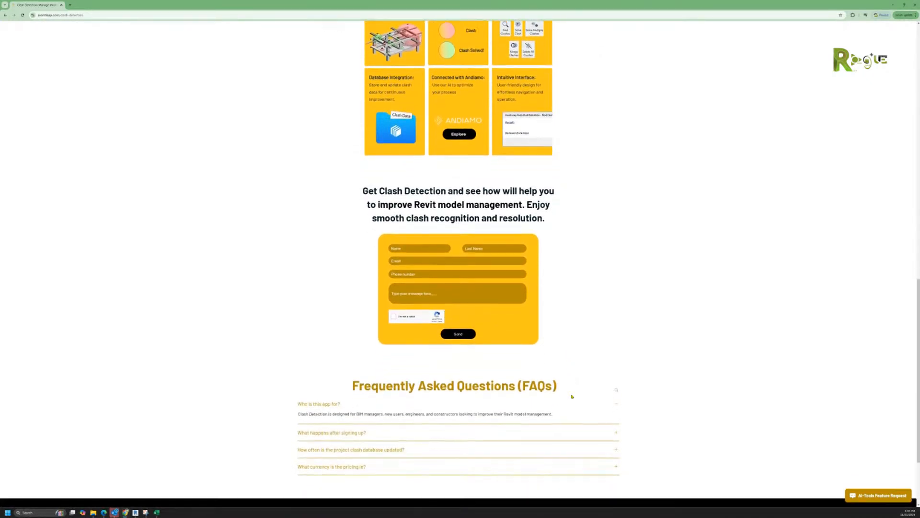
{"action": "scroll", "coordinate": [572, 396], "scroll_direction": "down", "scroll_amount": 2}
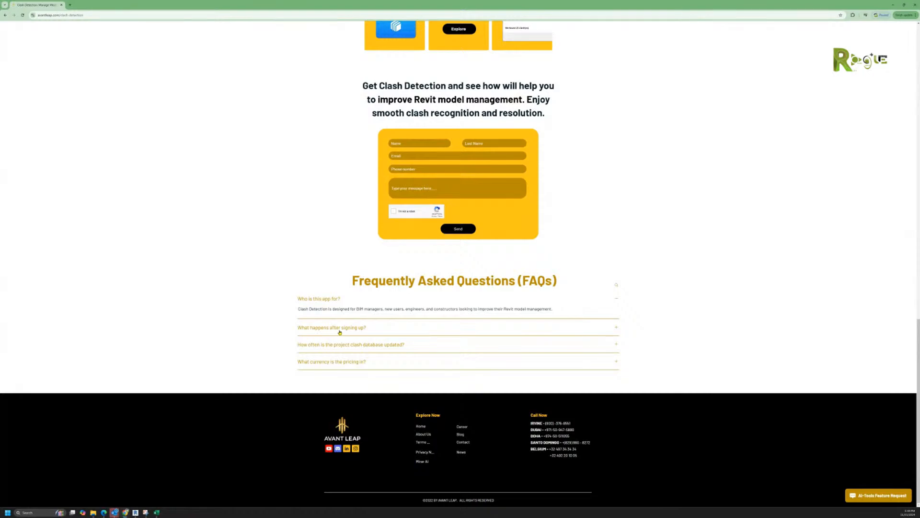
{"action": "scroll", "coordinate": [411, 372], "scroll_direction": "up", "scroll_amount": 10}
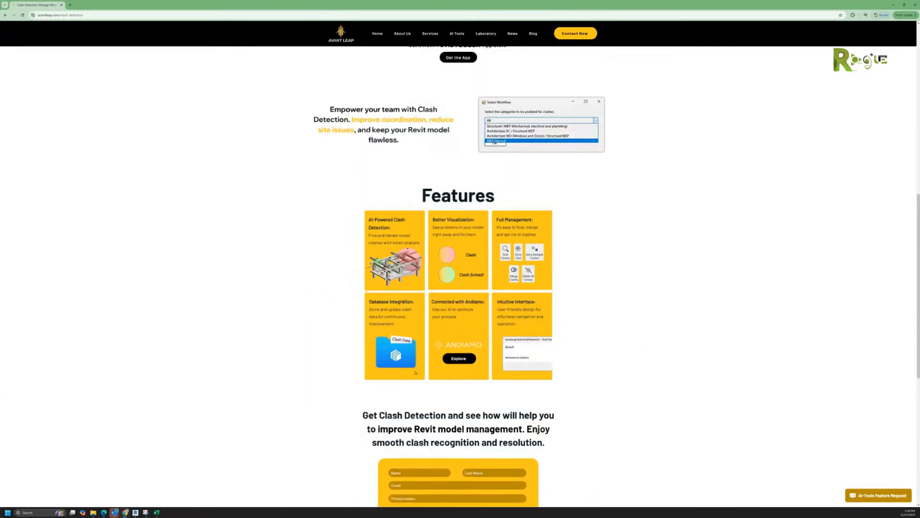
{"action": "scroll", "coordinate": [415, 370], "scroll_direction": "up", "scroll_amount": 6}
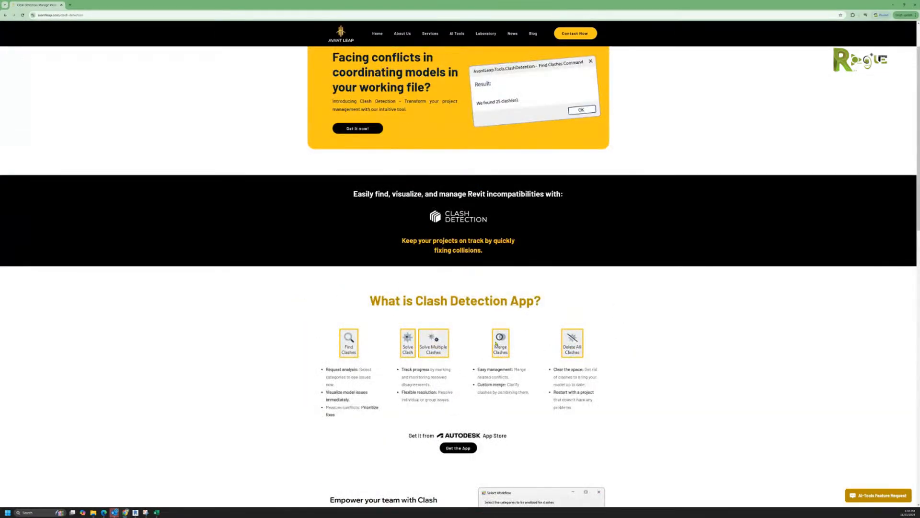
{"action": "scroll", "coordinate": [496, 345], "scroll_direction": "down", "scroll_amount": 2}
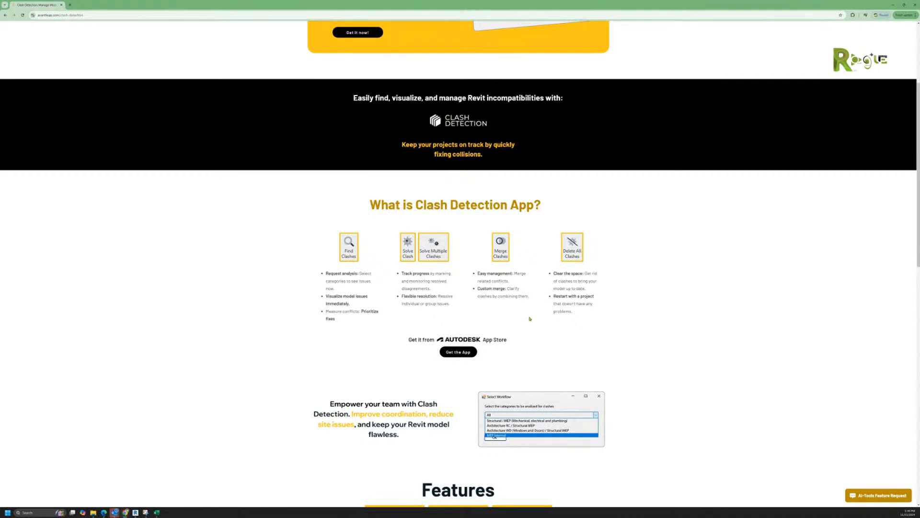
{"action": "scroll", "coordinate": [500, 278], "scroll_direction": "up", "scroll_amount": 3}
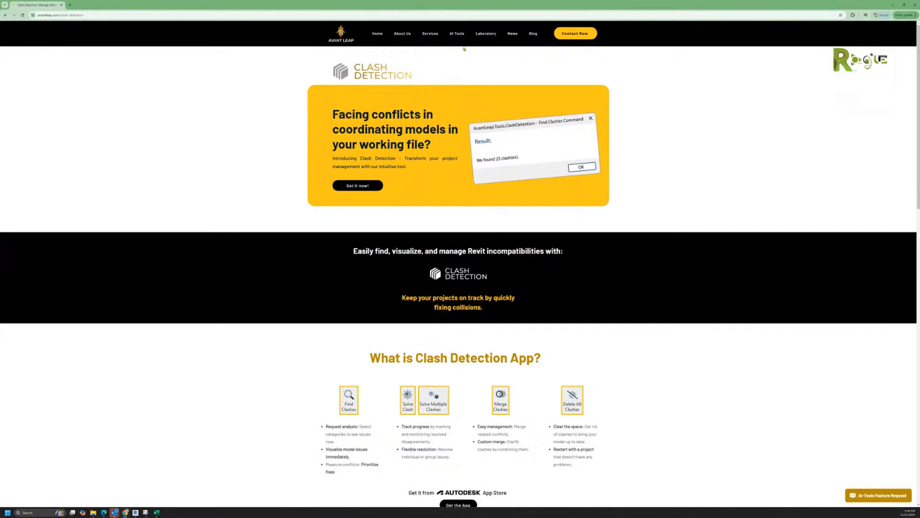
Step: Open the 4D Simulation page and scroll through its features, sign-up form and FAQs
{"action": "mouse_move", "coordinate": [486, 33]}
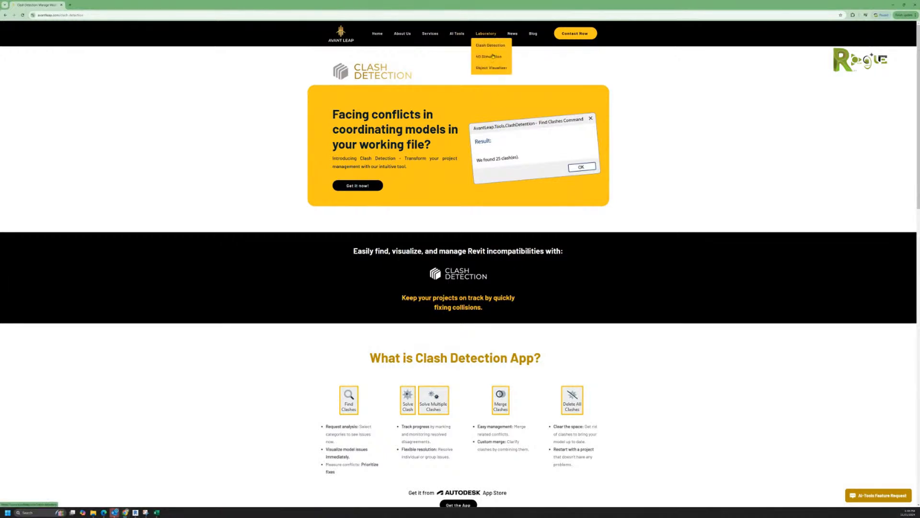
{"action": "left_click", "coordinate": [491, 56]}
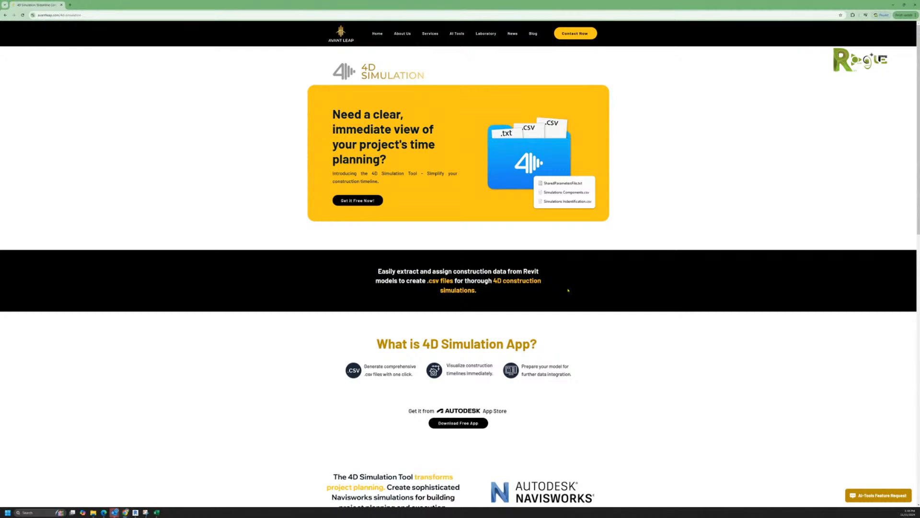
{"action": "scroll", "coordinate": [556, 273], "scroll_direction": "down", "scroll_amount": 5}
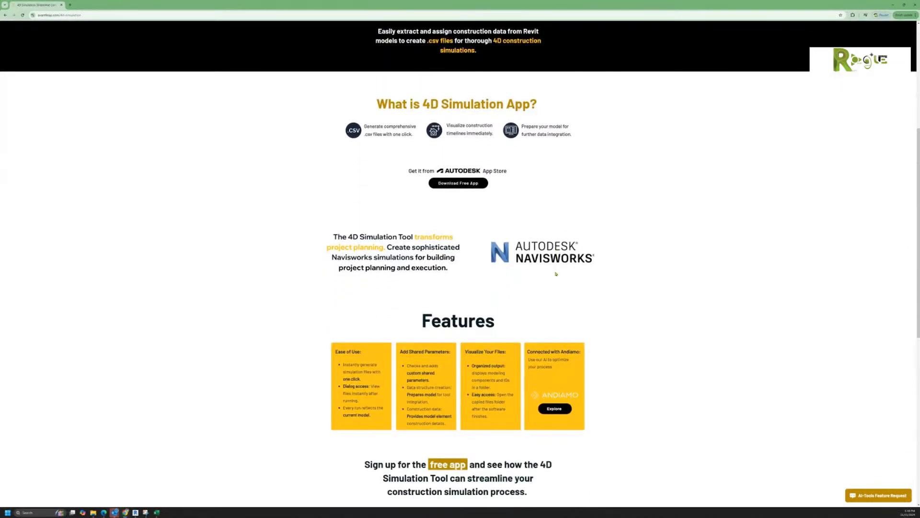
{"action": "scroll", "coordinate": [556, 274], "scroll_direction": "down", "scroll_amount": 3}
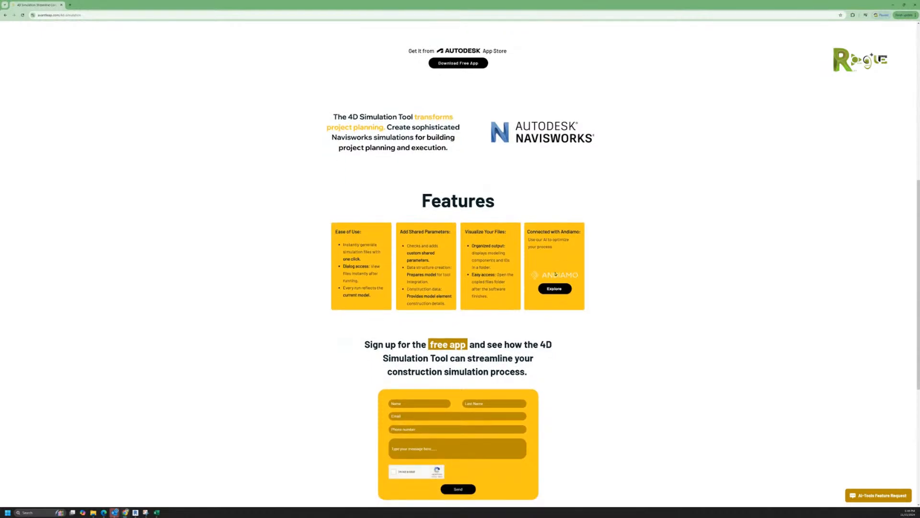
{"action": "scroll", "coordinate": [555, 274], "scroll_direction": "down", "scroll_amount": 3}
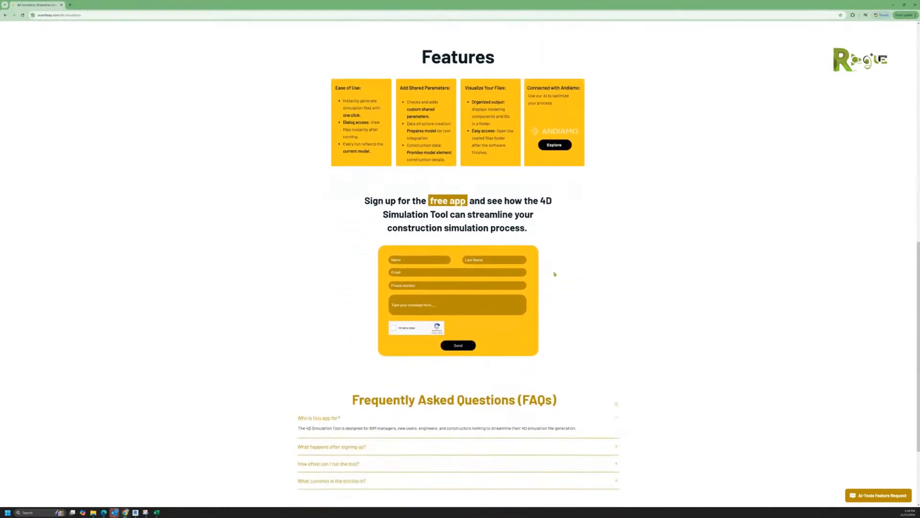
{"action": "scroll", "coordinate": [555, 274], "scroll_direction": "down", "scroll_amount": 3}
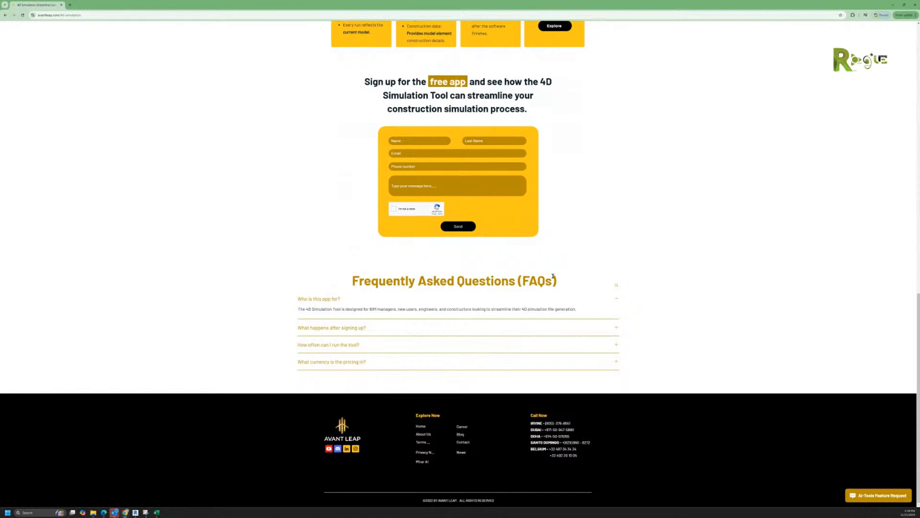
Step: Scroll back to the top of the 4D Simulation page
{"action": "scroll", "coordinate": [552, 276], "scroll_direction": "up", "scroll_amount": 1}
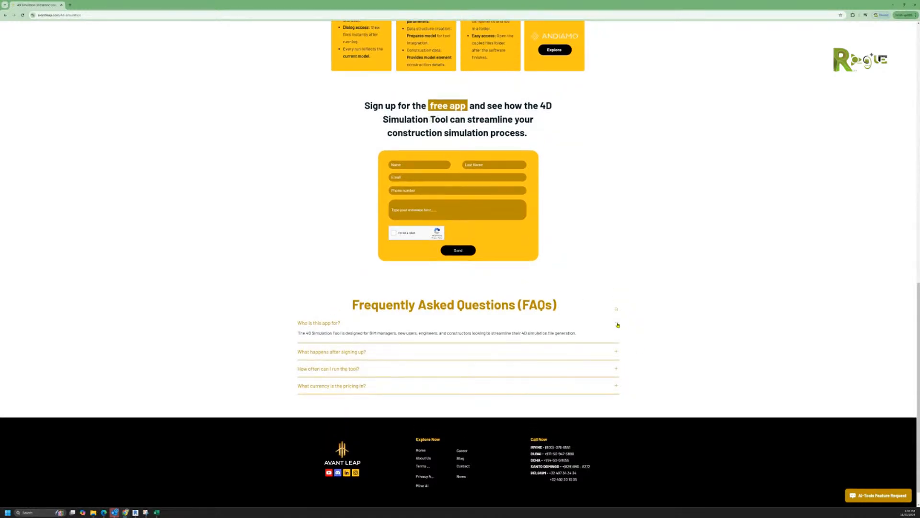
{"action": "scroll", "coordinate": [618, 324], "scroll_direction": "up", "scroll_amount": 3}
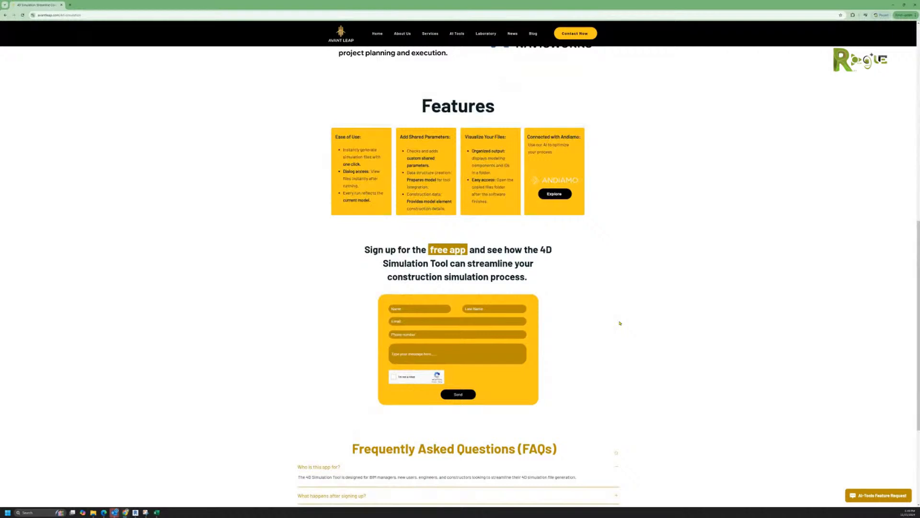
{"action": "scroll", "coordinate": [620, 323], "scroll_direction": "down", "scroll_amount": 2}
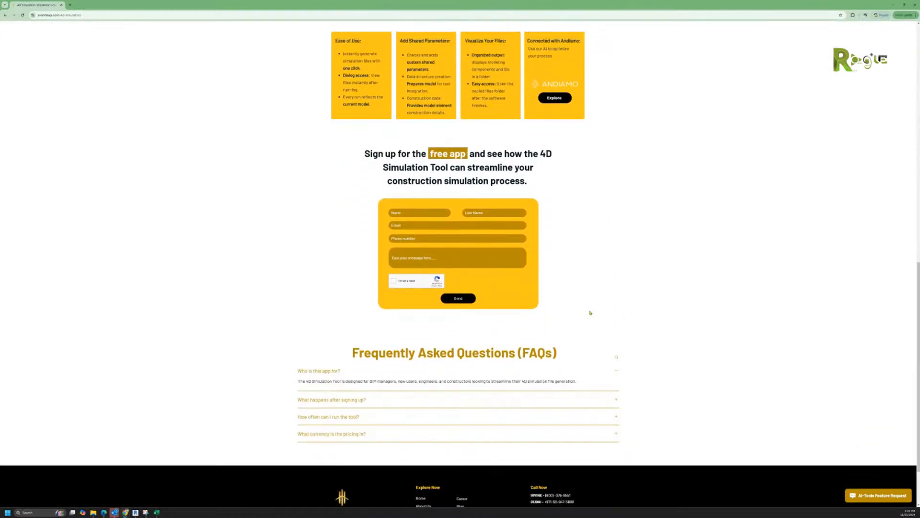
{"action": "scroll", "coordinate": [590, 313], "scroll_direction": "up", "scroll_amount": 1}
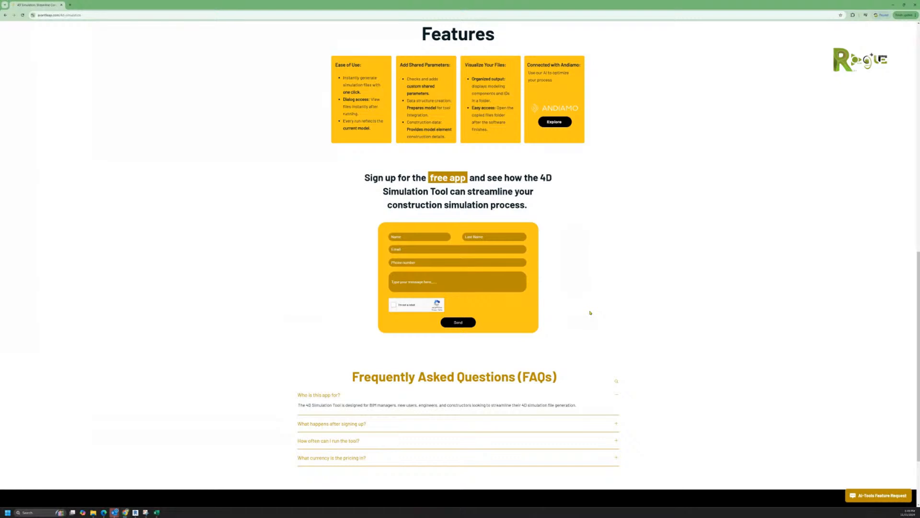
{"action": "scroll", "coordinate": [590, 312], "scroll_direction": "up", "scroll_amount": 5}
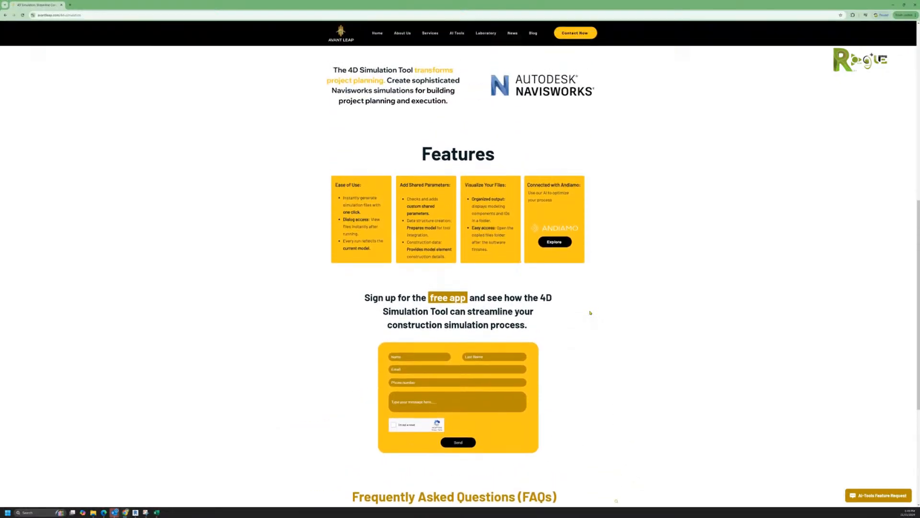
{"action": "scroll", "coordinate": [590, 312], "scroll_direction": "up", "scroll_amount": 4}
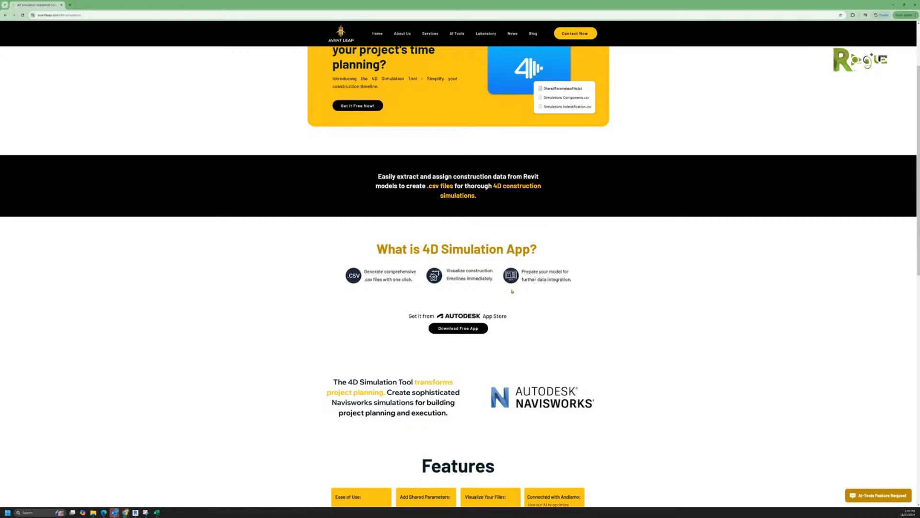
{"action": "scroll", "coordinate": [595, 310], "scroll_direction": "up", "scroll_amount": 2}
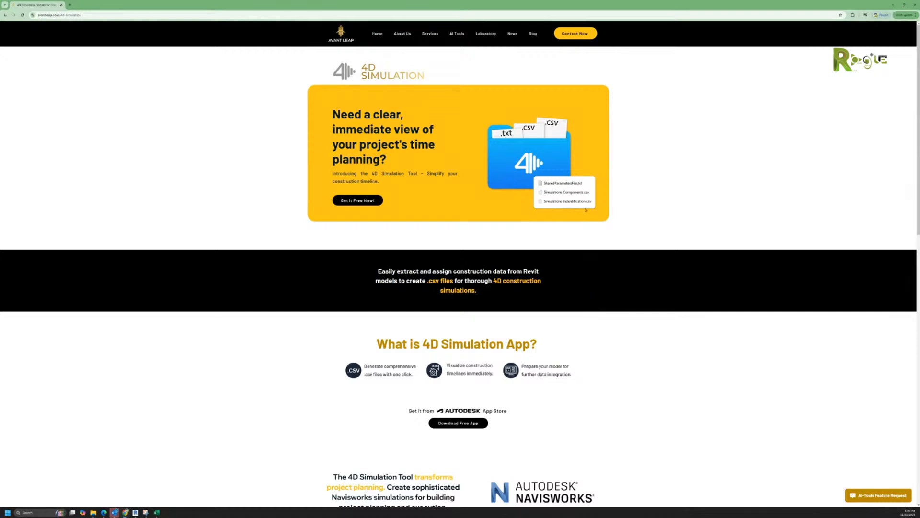
{"action": "mouse_move", "coordinate": [485, 35]}
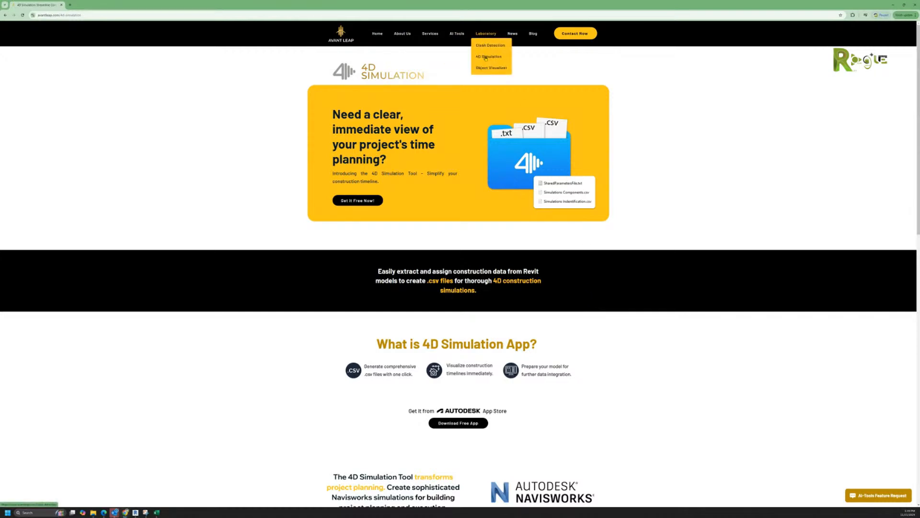
{"action": "left_click", "coordinate": [489, 72]}
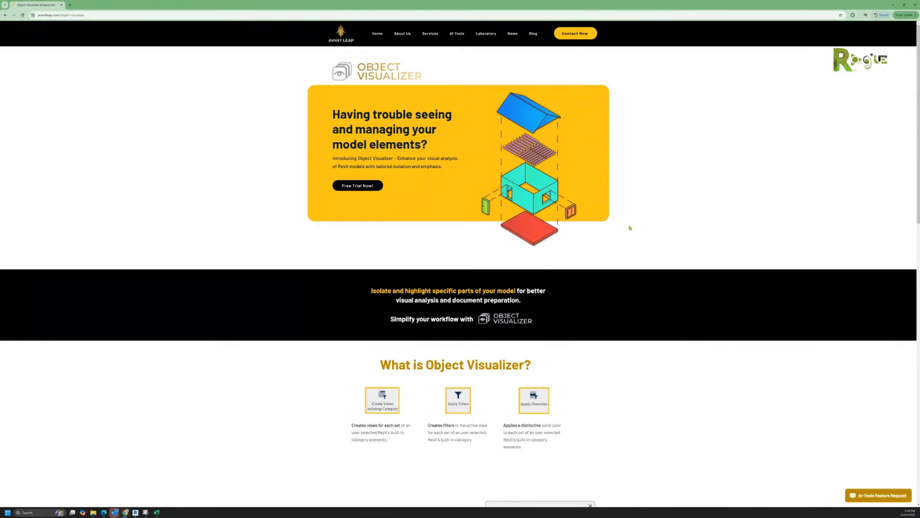
{"action": "scroll", "coordinate": [621, 230], "scroll_direction": "down", "scroll_amount": 2}
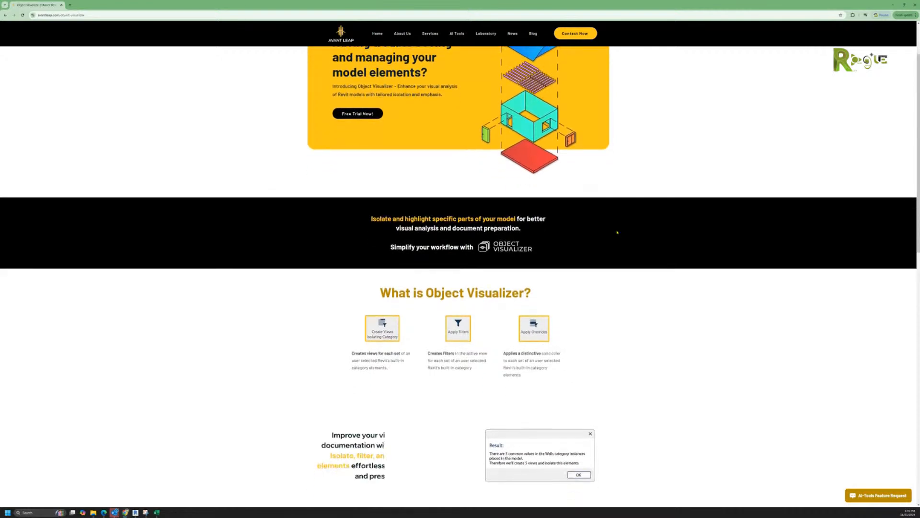
{"action": "scroll", "coordinate": [617, 232], "scroll_direction": "down", "scroll_amount": 2}
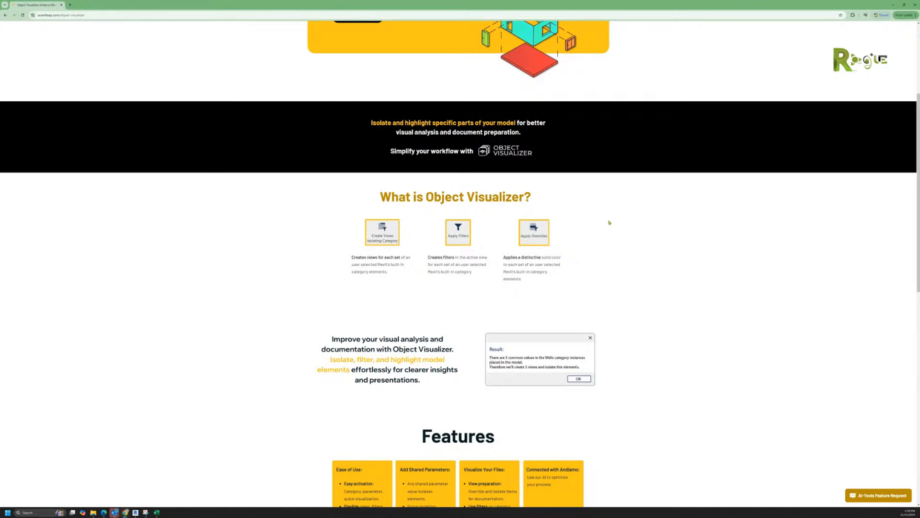
{"action": "scroll", "coordinate": [609, 223], "scroll_direction": "down", "scroll_amount": 3}
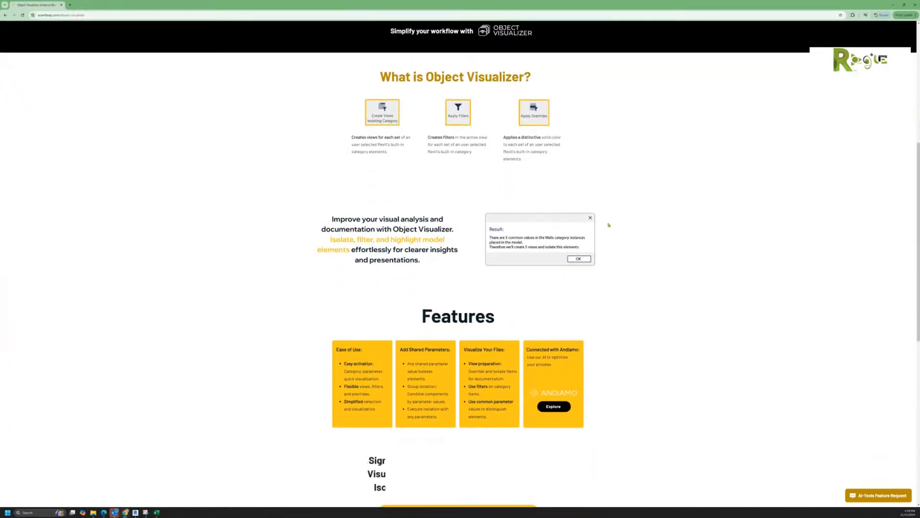
{"action": "scroll", "coordinate": [609, 225], "scroll_direction": "down", "scroll_amount": 8}
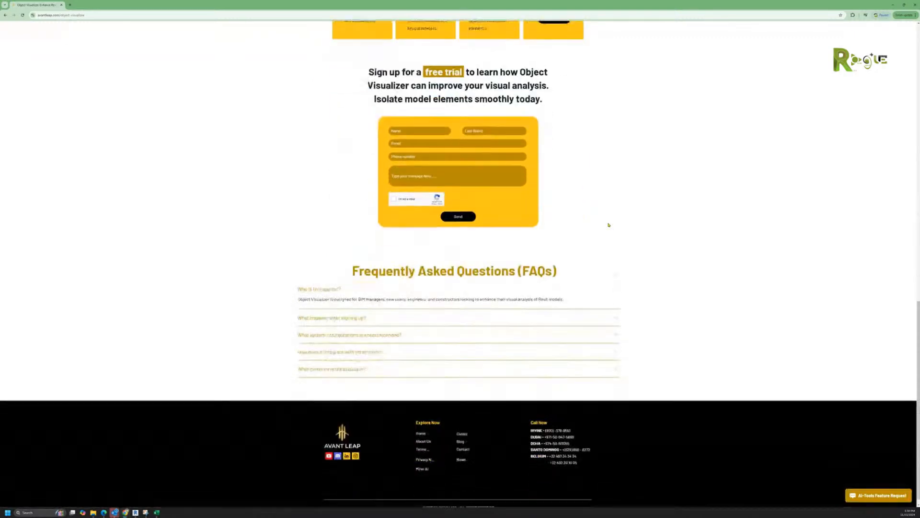
{"action": "scroll", "coordinate": [609, 225], "scroll_direction": "up", "scroll_amount": 14}
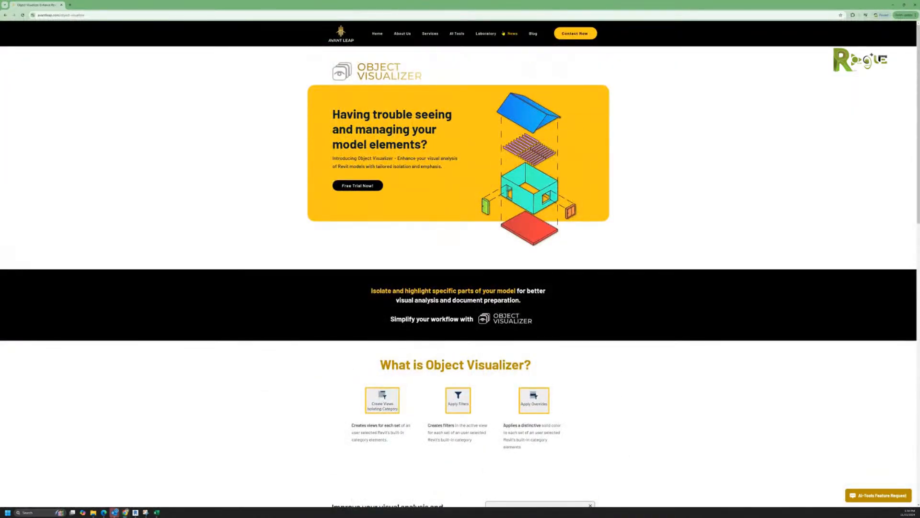
Step: Open the News page and scroll through its events and Training Trends article
{"action": "left_click", "coordinate": [511, 34]}
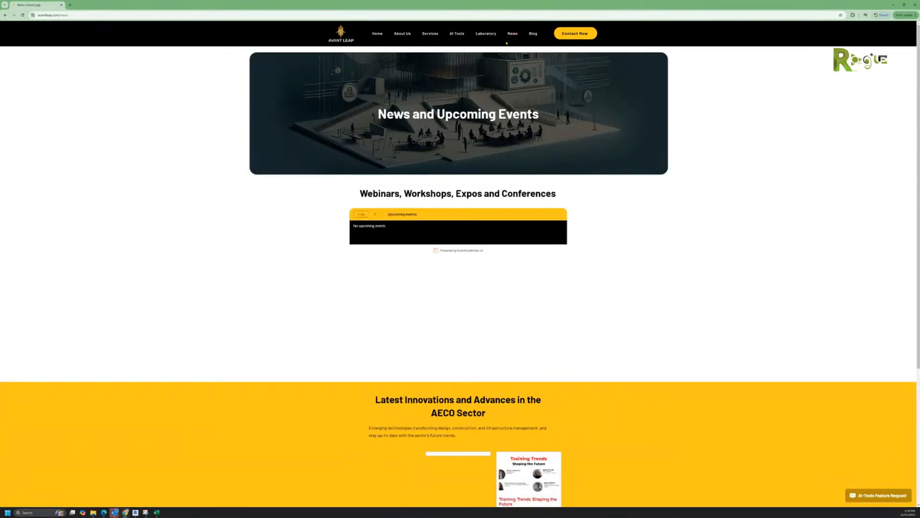
{"action": "scroll", "coordinate": [593, 254], "scroll_direction": "down", "scroll_amount": 4}
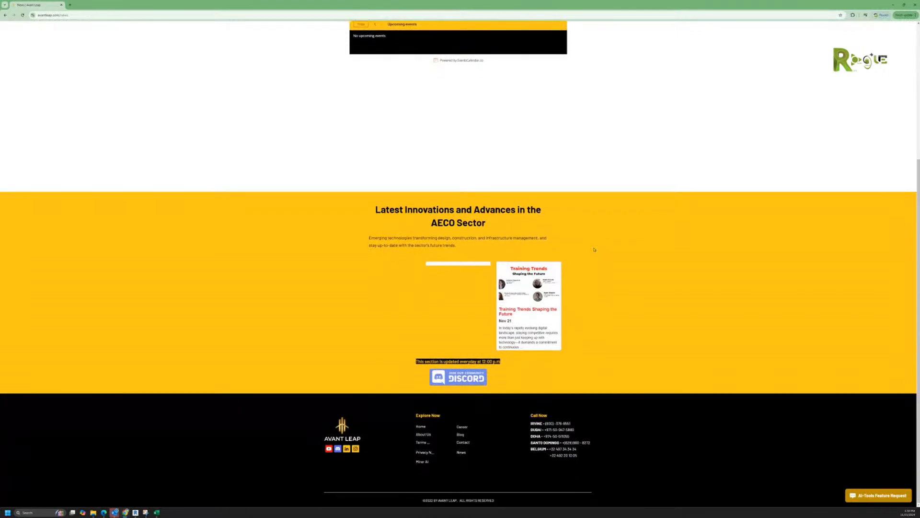
{"action": "scroll", "coordinate": [594, 248], "scroll_direction": "up", "scroll_amount": 4}
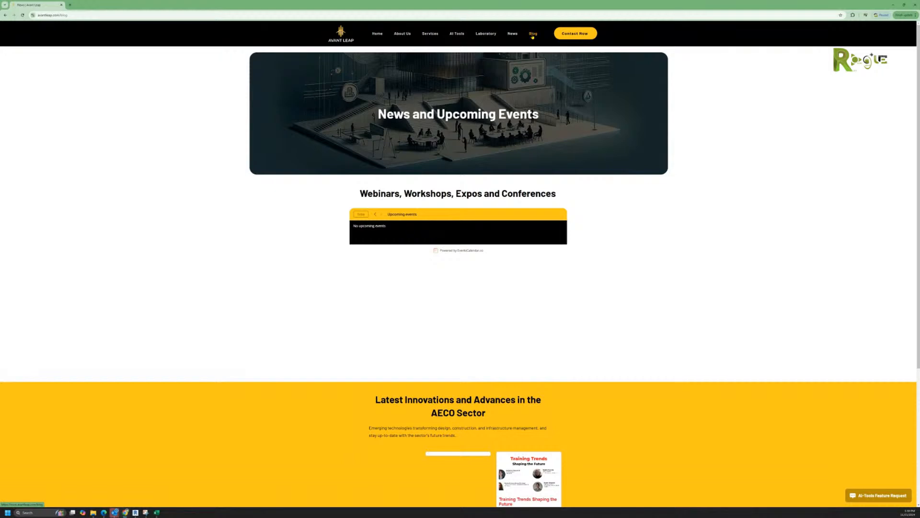
Step: Open the Blog's 'MEP Engineering: Tackling Automation Challenges' post and scroll through it
{"action": "left_click", "coordinate": [532, 34]}
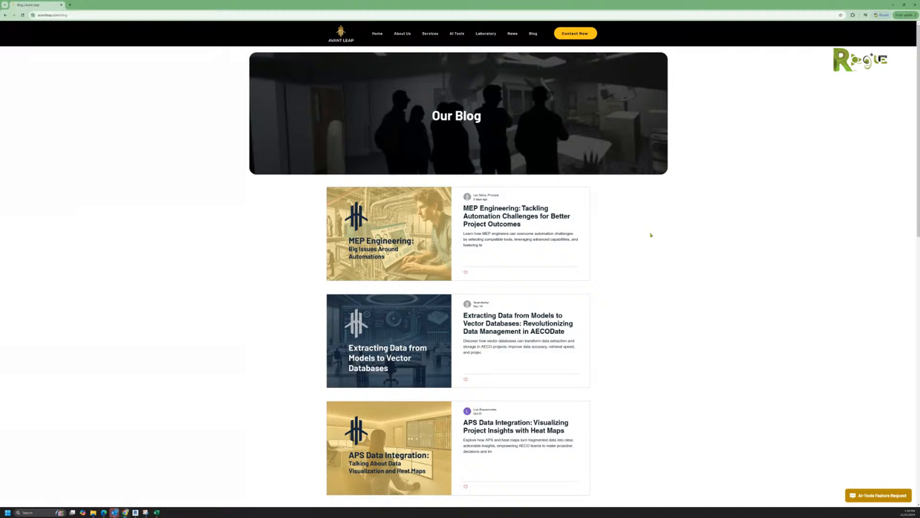
{"action": "left_click", "coordinate": [387, 236]}
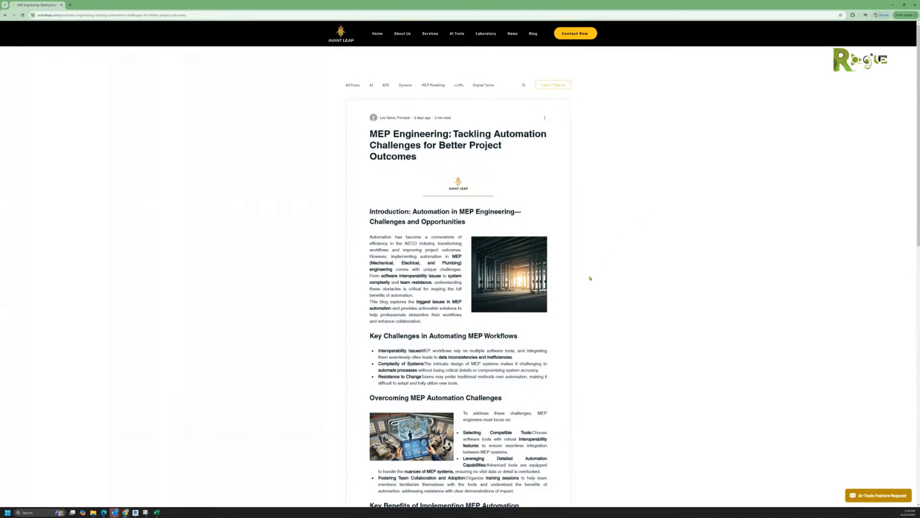
{"action": "scroll", "coordinate": [590, 279], "scroll_direction": "down", "scroll_amount": 5}
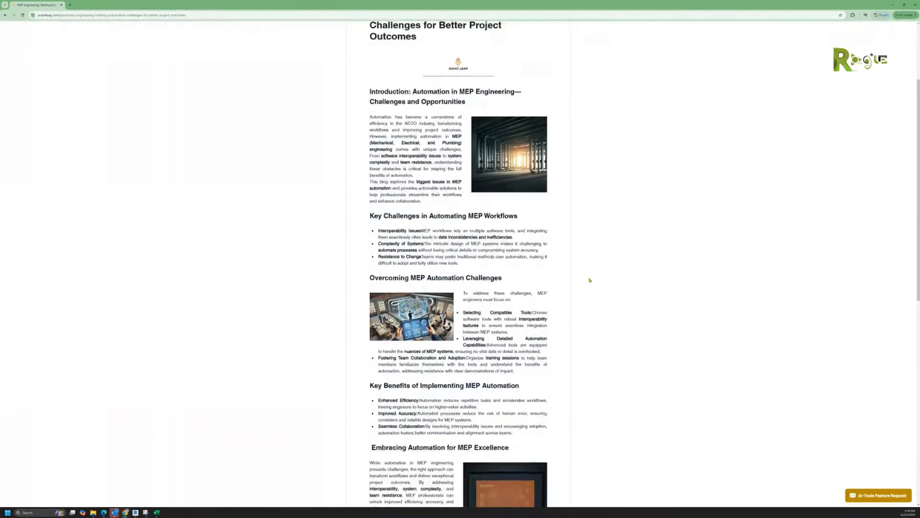
{"action": "scroll", "coordinate": [589, 279], "scroll_direction": "down", "scroll_amount": 1}
{"action": "scroll", "coordinate": [589, 279], "scroll_direction": "down", "scroll_amount": 4}
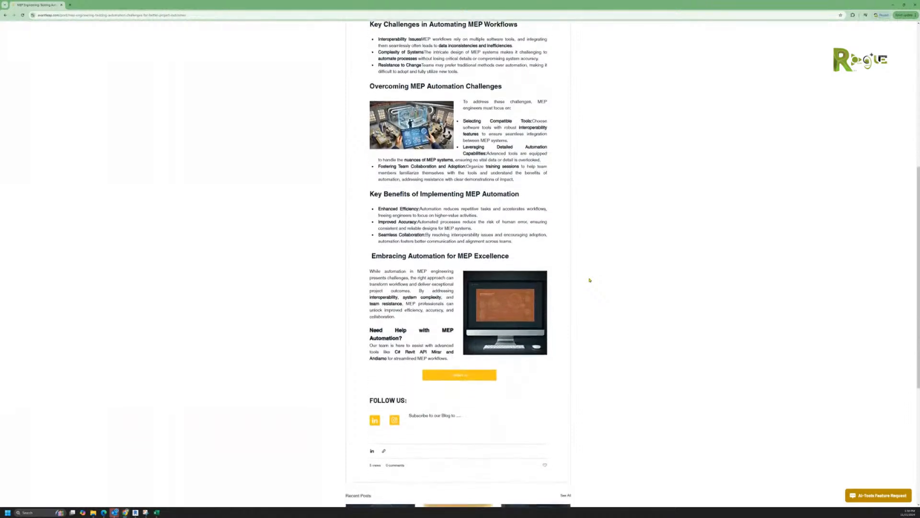
{"action": "scroll", "coordinate": [589, 280], "scroll_direction": "down", "scroll_amount": 3}
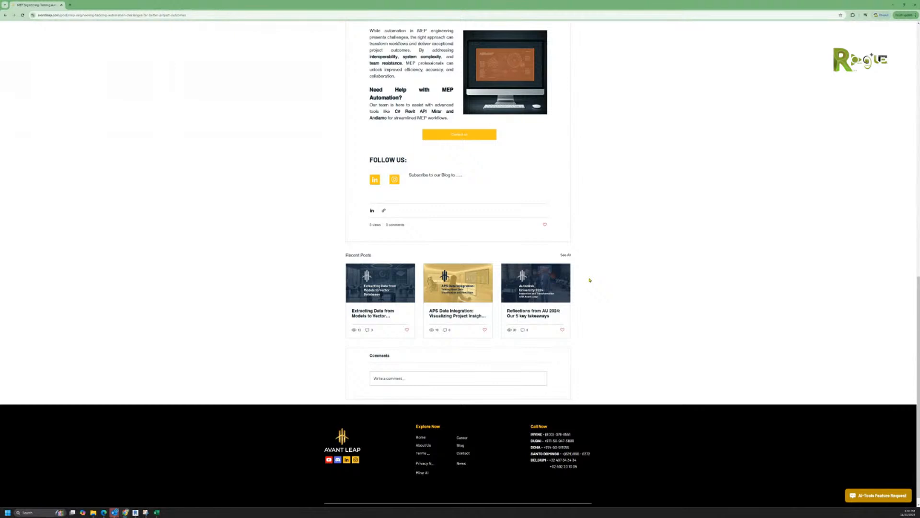
{"action": "scroll", "coordinate": [589, 280], "scroll_direction": "up", "scroll_amount": 6}
{"action": "scroll", "coordinate": [590, 278], "scroll_direction": "up", "scroll_amount": 5}
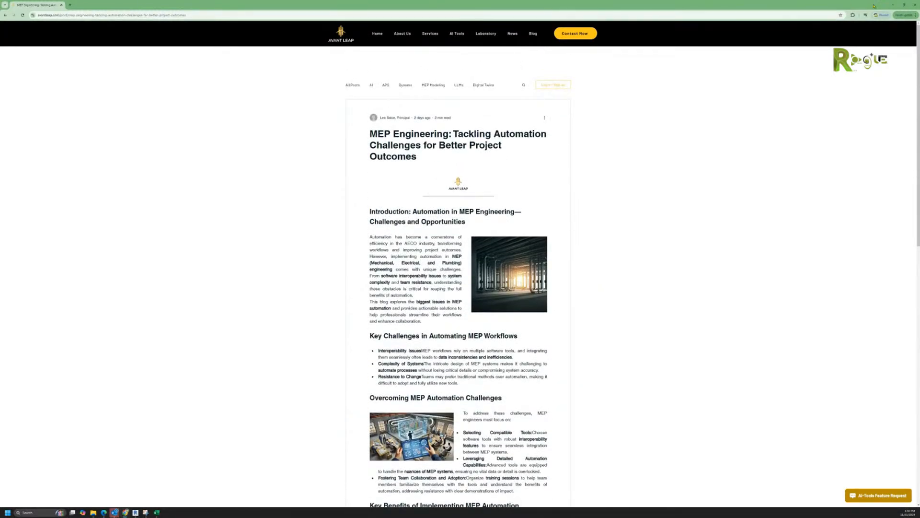
Step: Minimize the browser and zoom out the Grasshopper canvas beside Revit and Rhino
{"action": "double_click", "coordinate": [778, 7]}
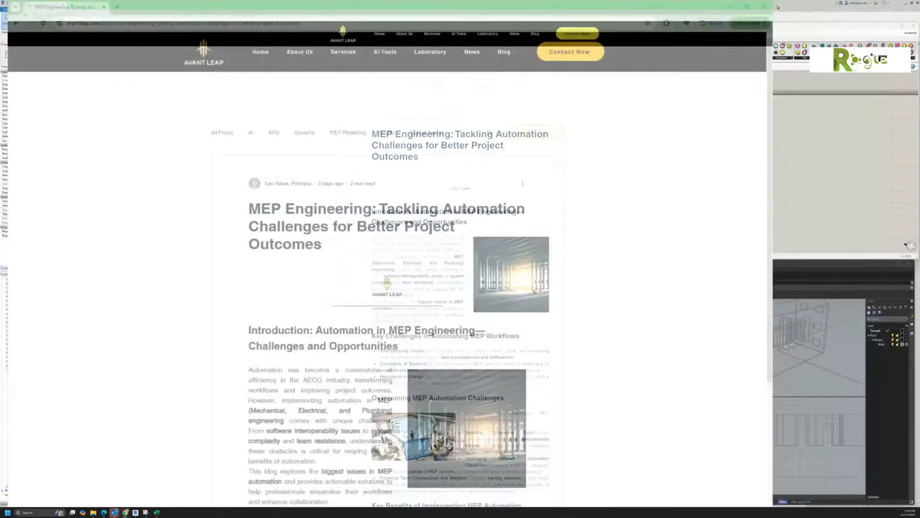
{"action": "left_click", "coordinate": [482, 6]}
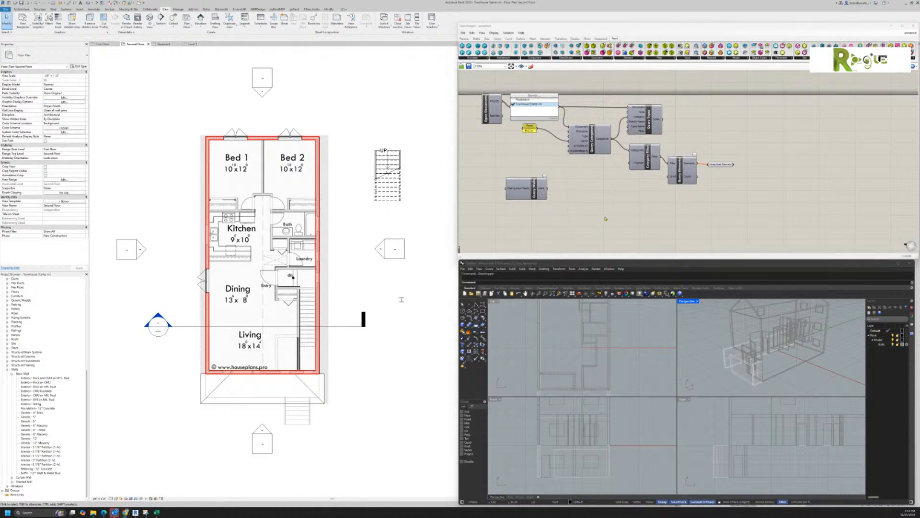
{"action": "middle_click", "coordinate": [587, 206]}
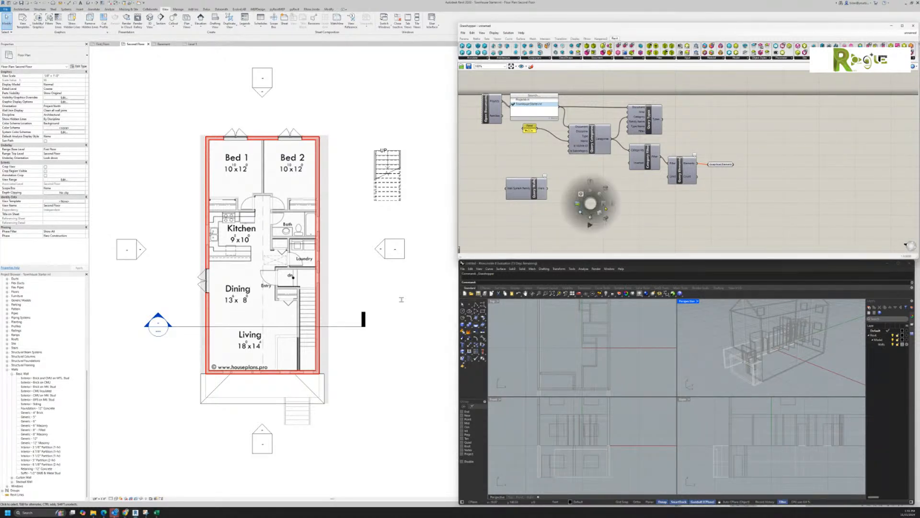
{"action": "scroll", "coordinate": [619, 209], "scroll_direction": "down", "scroll_amount": 3}
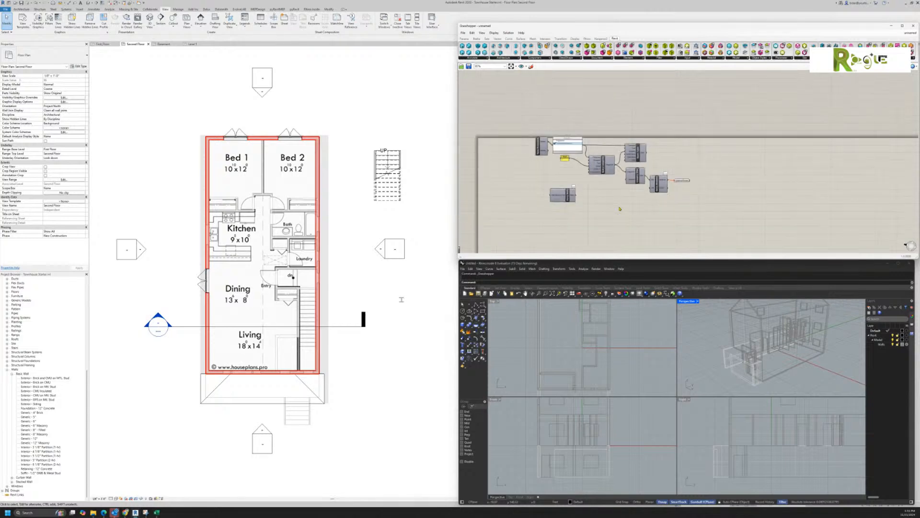
Step: Select all definition components, move them down-left, and align them into a column
{"action": "left_click_drag", "start_coordinate": [529, 124], "coordinate": [691, 222]}
{"action": "left_click_drag", "start_coordinate": [662, 186], "coordinate": [633, 234]}
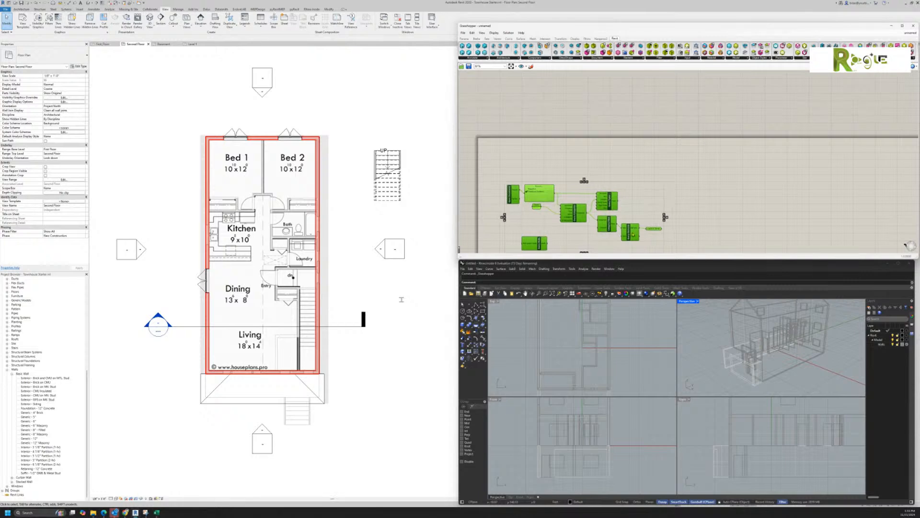
{"action": "left_click", "coordinate": [585, 181]}
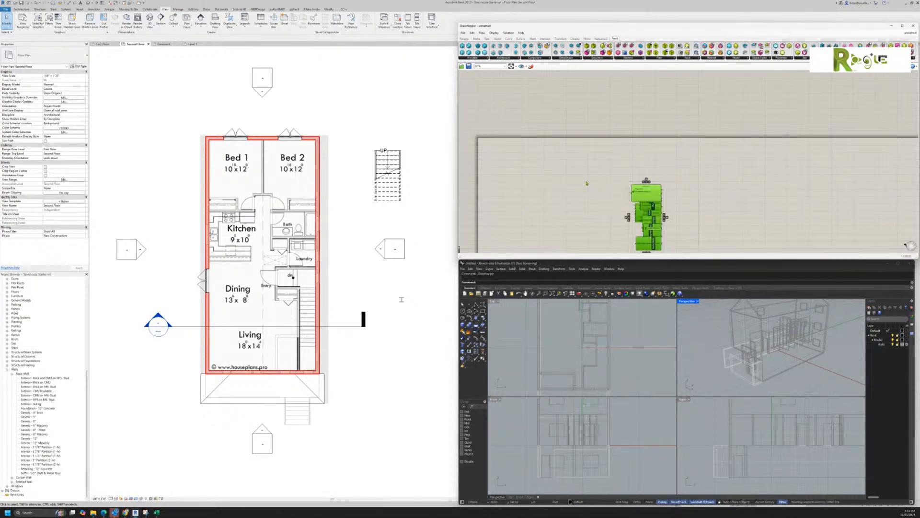
{"action": "left_click", "coordinate": [646, 180]}
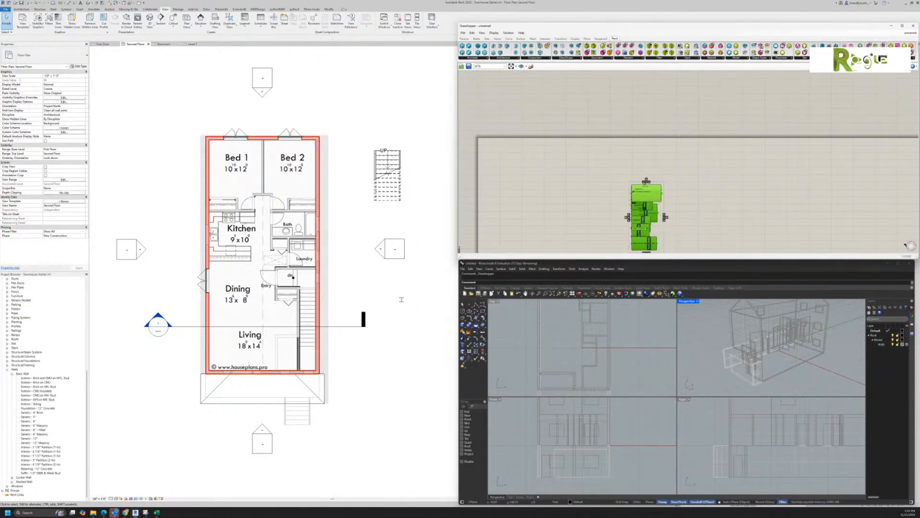
{"action": "left_click", "coordinate": [646, 181]}
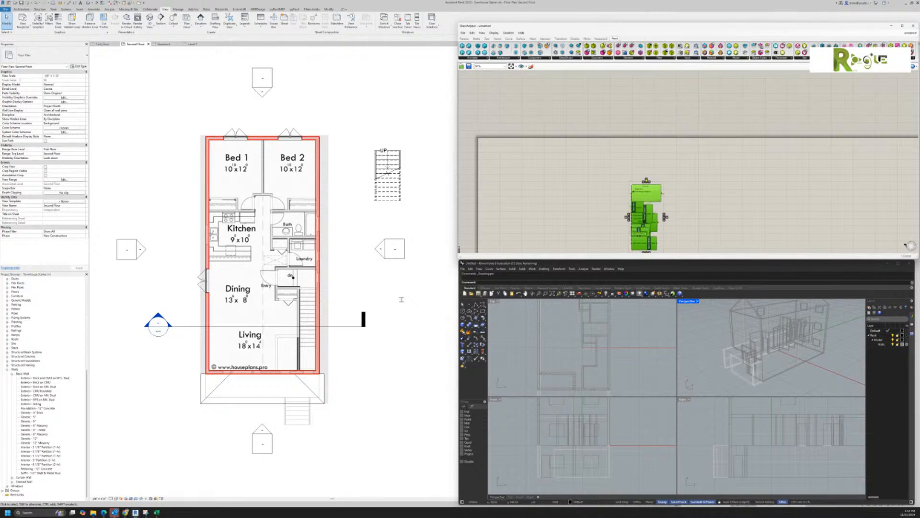
{"action": "left_click", "coordinate": [686, 204]}
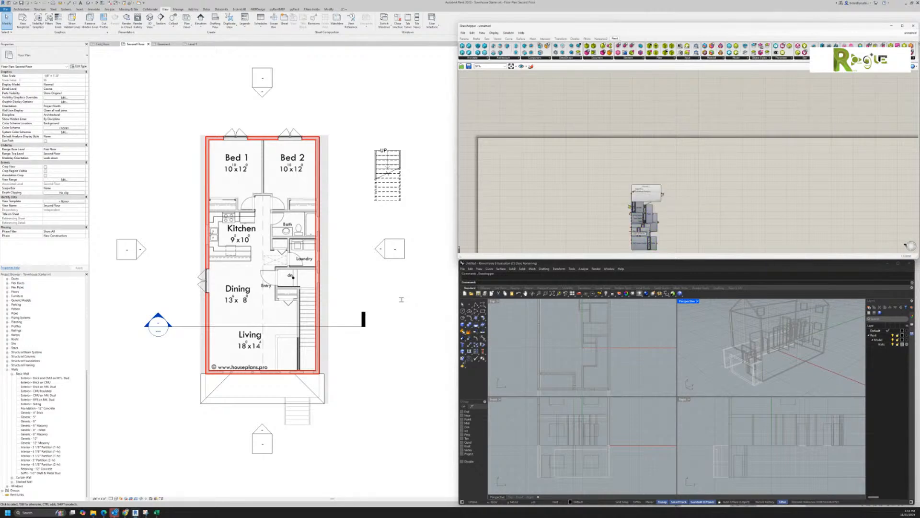
Step: Undo the alignment changes with Edit > Undo to restore the original layout
{"action": "left_click", "coordinate": [472, 33]}
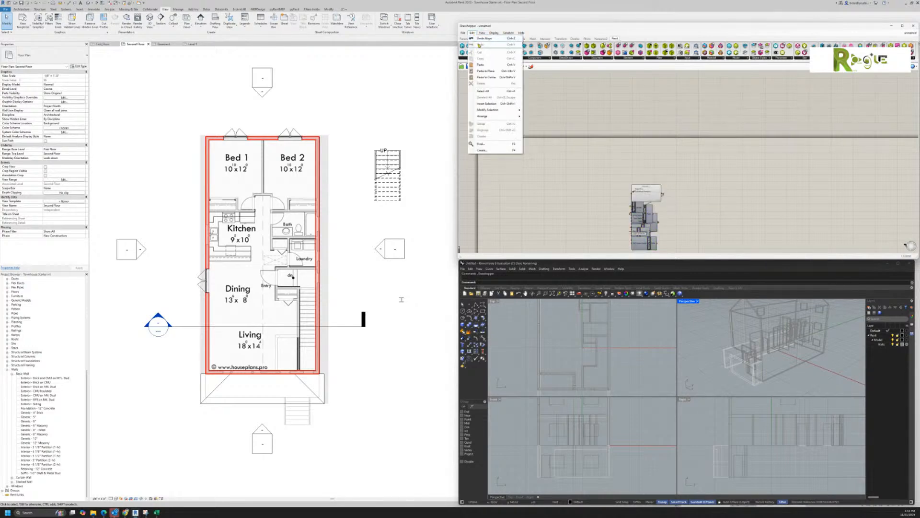
{"action": "left_click", "coordinate": [483, 38]}
{"action": "left_click", "coordinate": [472, 33]}
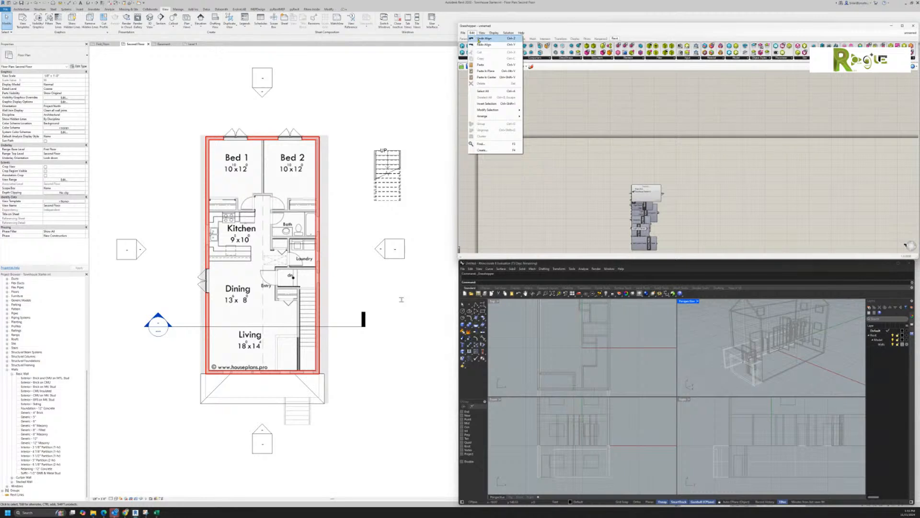
{"action": "left_click", "coordinate": [474, 38]}
{"action": "left_click", "coordinate": [472, 33]}
{"action": "left_click", "coordinate": [480, 38]}
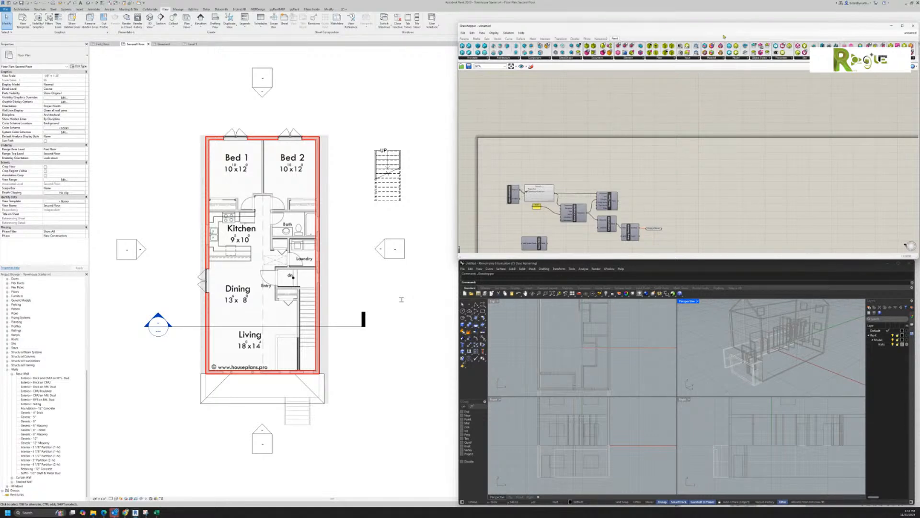
Step: Start saving the definition and navigate to the Training folder under BIM on C:
{"action": "left_click", "coordinate": [463, 32]}
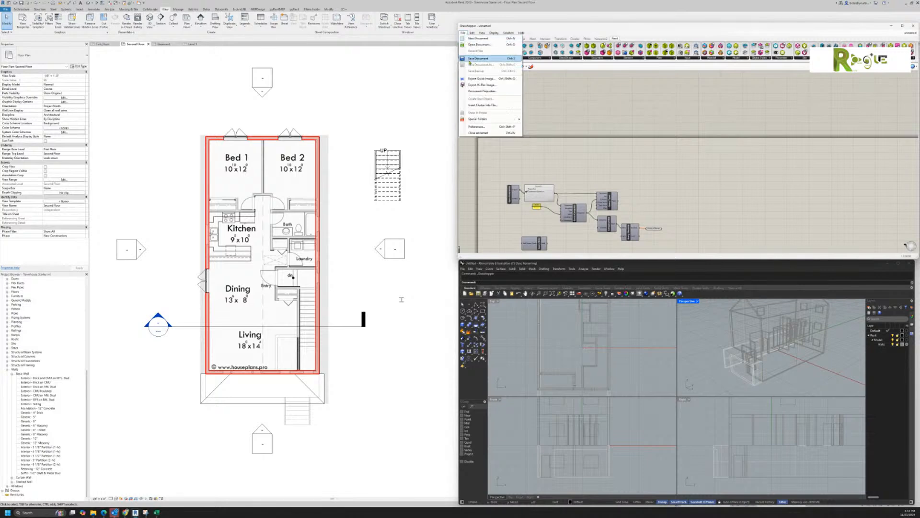
{"action": "left_click", "coordinate": [475, 59]}
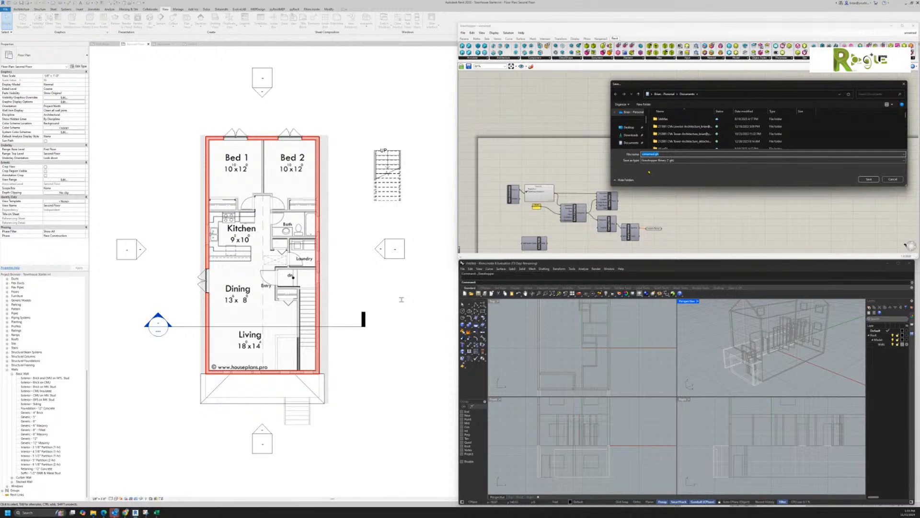
{"action": "scroll", "coordinate": [639, 143], "scroll_direction": "down", "scroll_amount": 5}
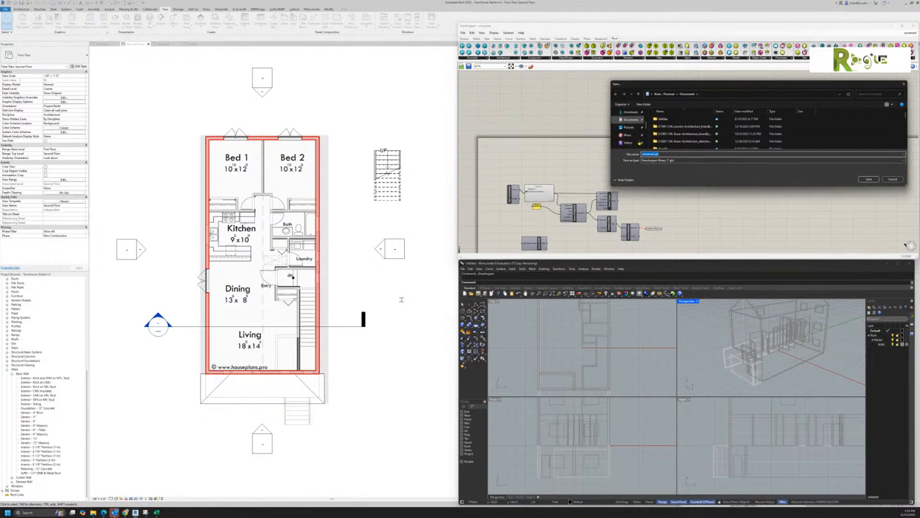
{"action": "scroll", "coordinate": [640, 142], "scroll_direction": "down", "scroll_amount": 2}
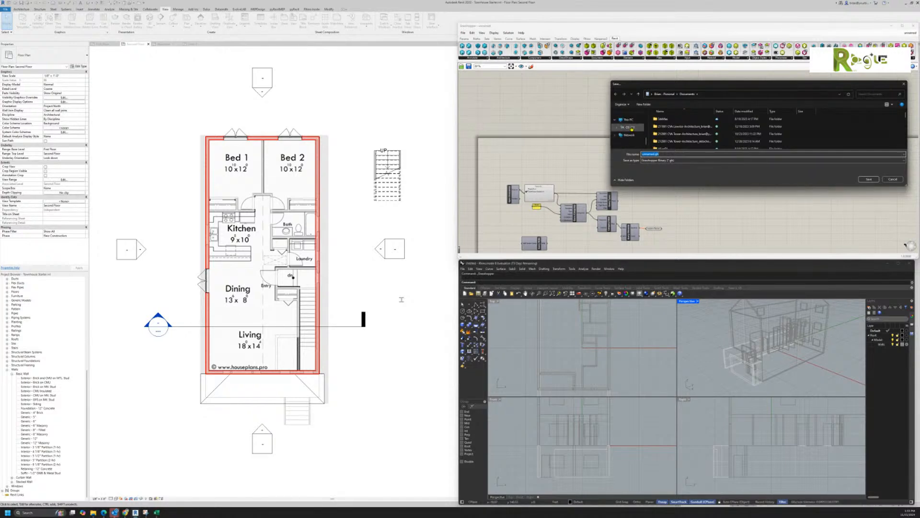
{"action": "left_click", "coordinate": [630, 135]}
{"action": "double_click", "coordinate": [663, 131]}
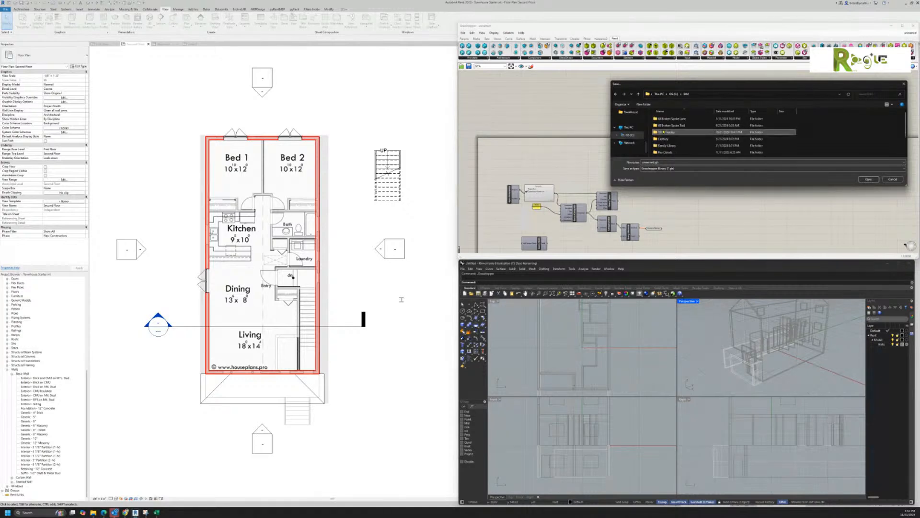
{"action": "scroll", "coordinate": [670, 135], "scroll_direction": "down", "scroll_amount": 2}
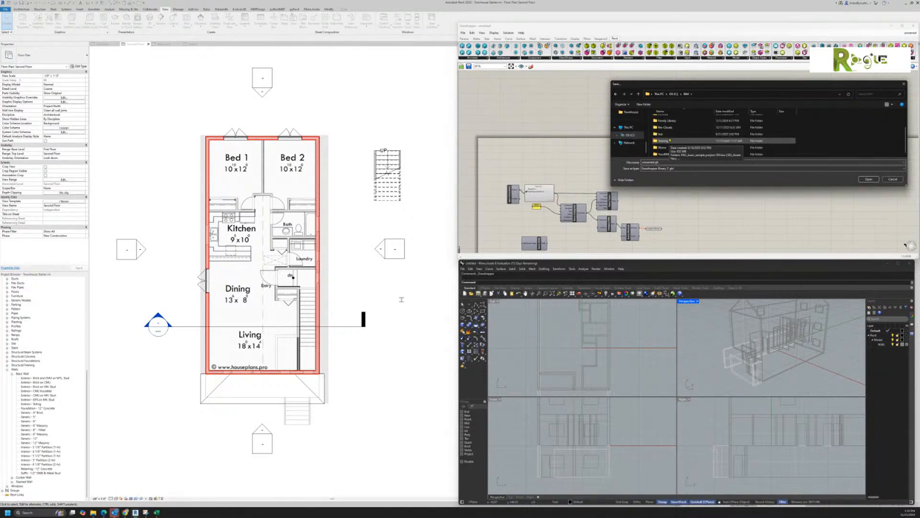
{"action": "double_click", "coordinate": [670, 140]}
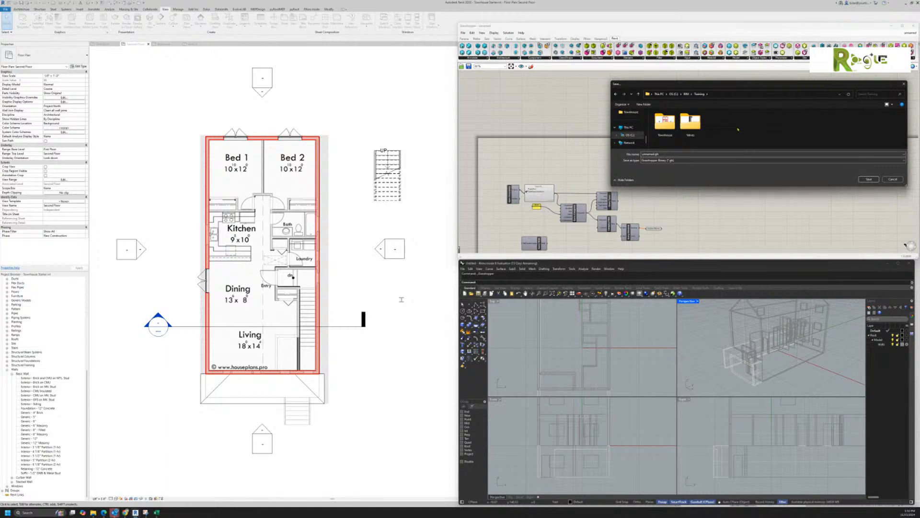
Step: Create a new folder named Grasshopper inside Training and save the definition there as wall
{"action": "right_click", "coordinate": [738, 129]}
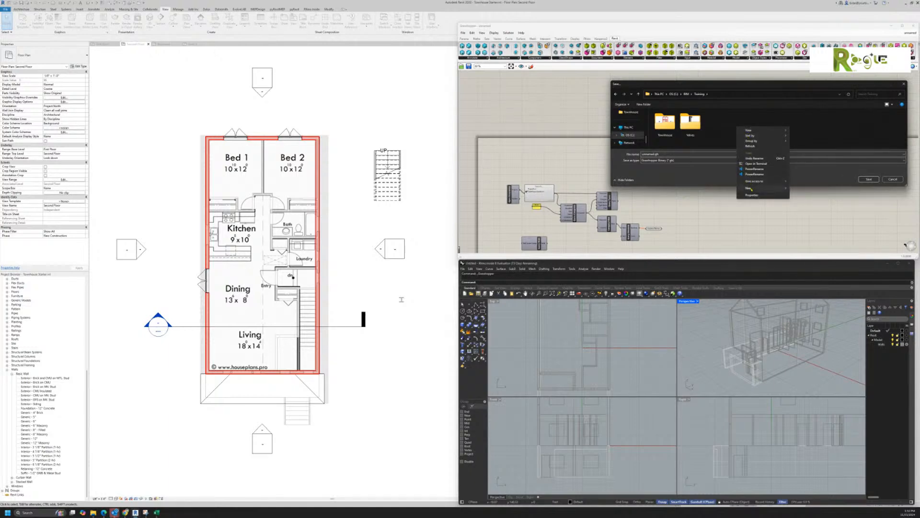
{"action": "mouse_move", "coordinate": [750, 189]}
{"action": "left_click", "coordinate": [810, 189]}
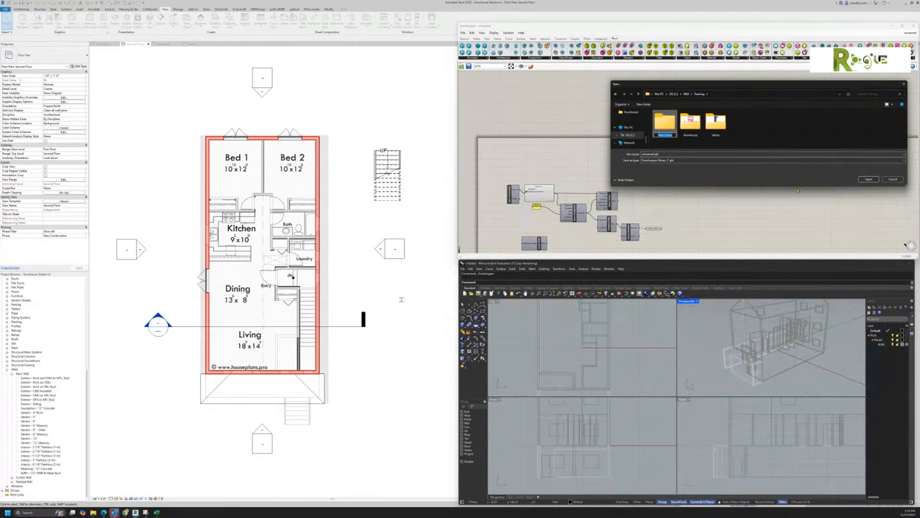
{"action": "type", "text": "Grasshopper"}
{"action": "key", "text": "Return"}
{"action": "double_click", "coordinate": [664, 123]}
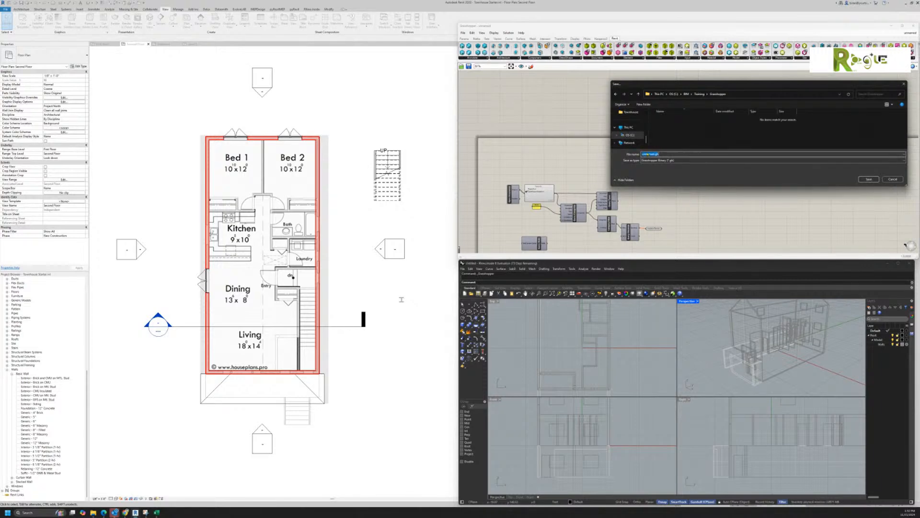
{"action": "type", "text": "wall"}
{"action": "key", "text": "Return"}
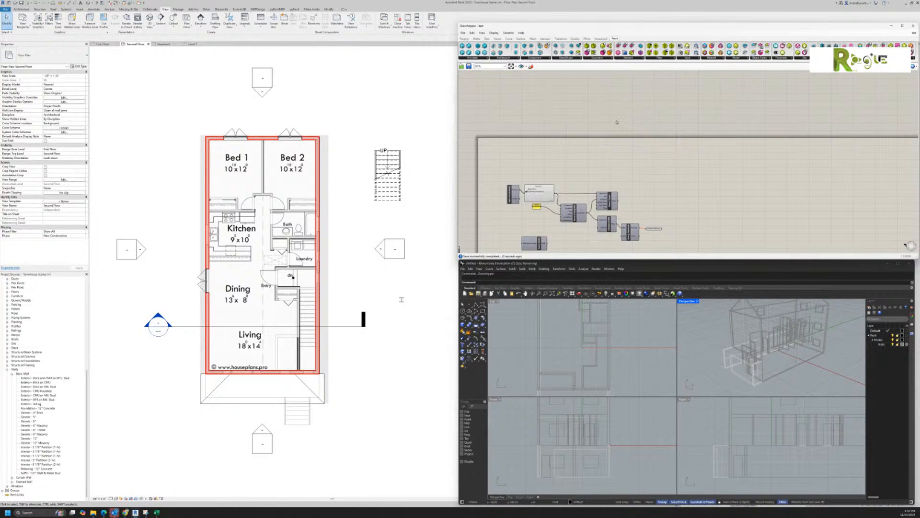
Step: Close the Grasshopper and Rhino windows, leaving Revit's second-floor plan and schedule on screen
{"action": "mouse_move", "coordinate": [752, 34]}
{"action": "left_mouse_down"}
{"action": "mouse_move", "coordinate": [729, 32]}
{"action": "mouse_move", "coordinate": [745, 28]}
{"action": "left_mouse_up"}
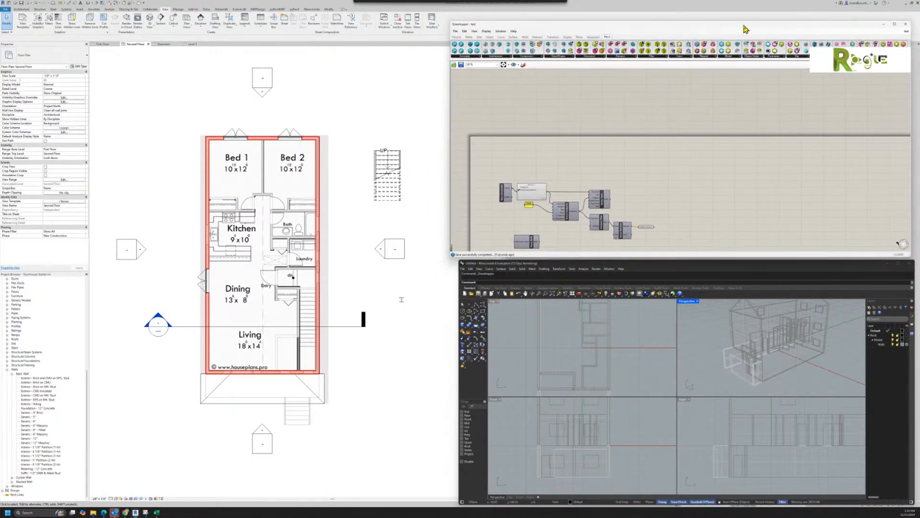
{"action": "left_click", "coordinate": [905, 24]}
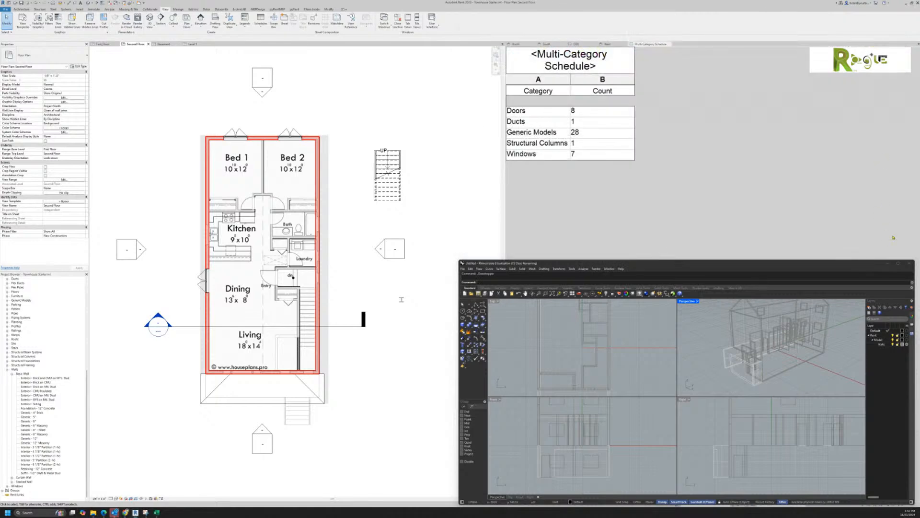
{"action": "left_click", "coordinate": [909, 263]}
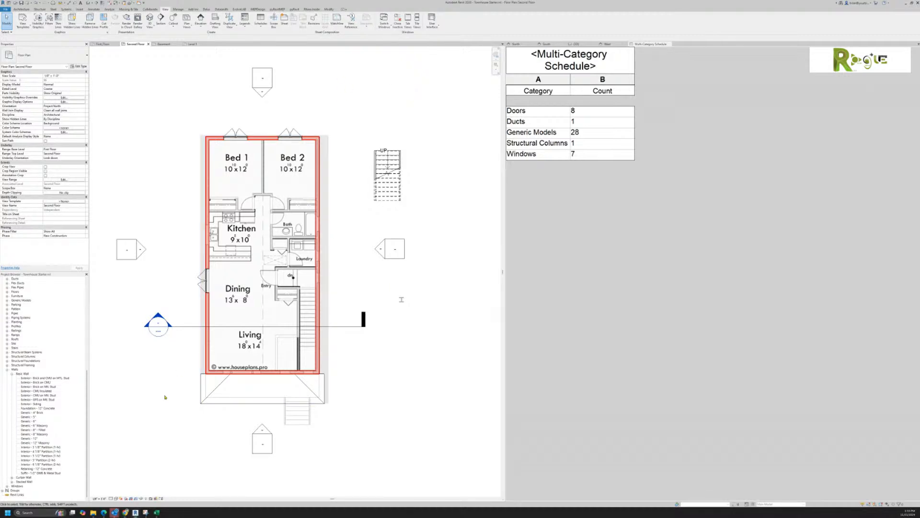
{"action": "scroll", "coordinate": [67, 381], "scroll_direction": "up", "scroll_amount": 9}
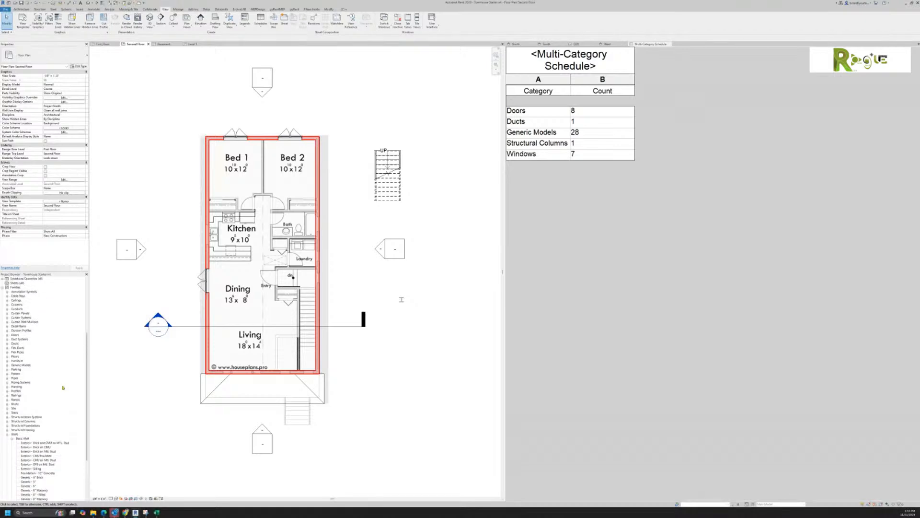
{"action": "scroll", "coordinate": [66, 379], "scroll_direction": "up", "scroll_amount": 3}
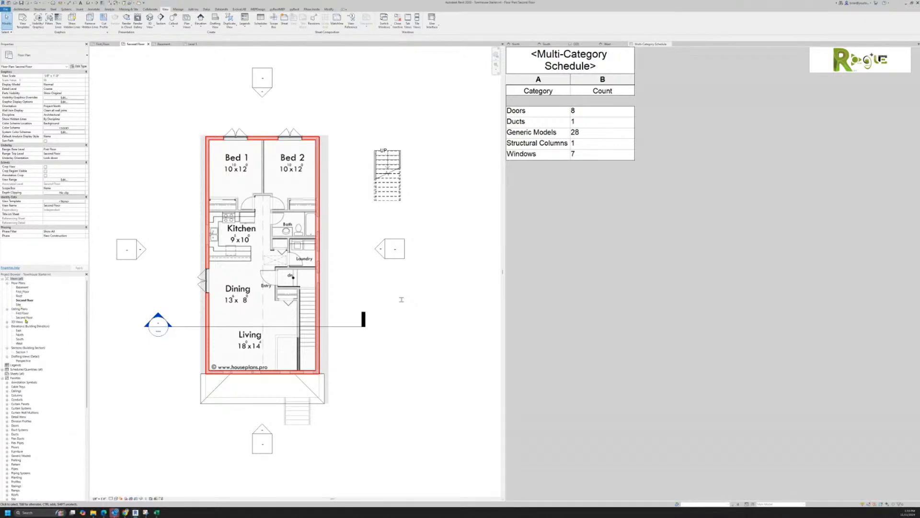
Step: Show the North elevation in the right pane, zoom to the gable, then reactivate the Second Floor plan
{"action": "left_click", "coordinate": [527, 44]}
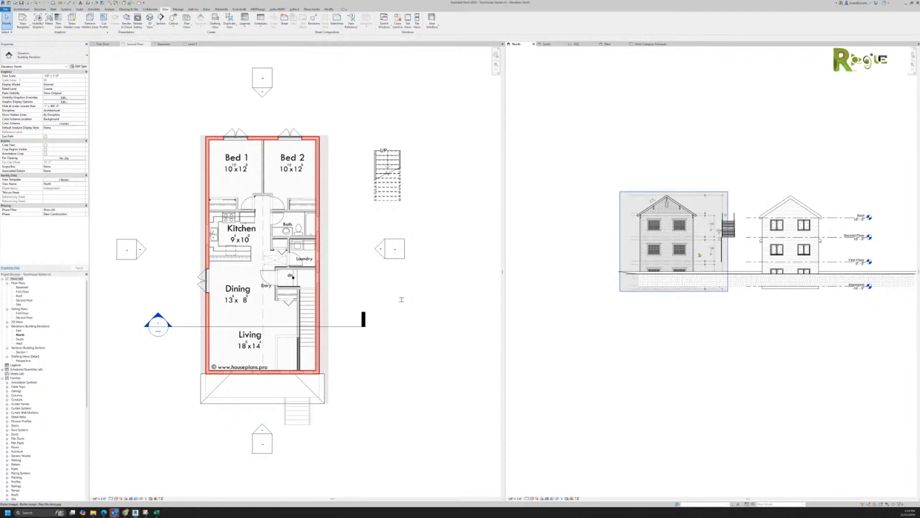
{"action": "scroll", "coordinate": [683, 223], "scroll_direction": "up", "scroll_amount": 5}
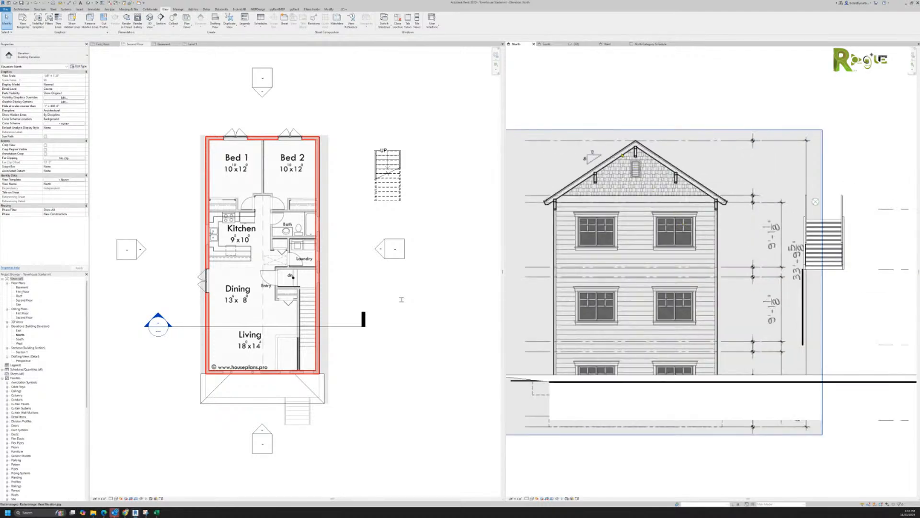
{"action": "middle_click_drag", "start_coordinate": [751, 179], "coordinate": [759, 181]}
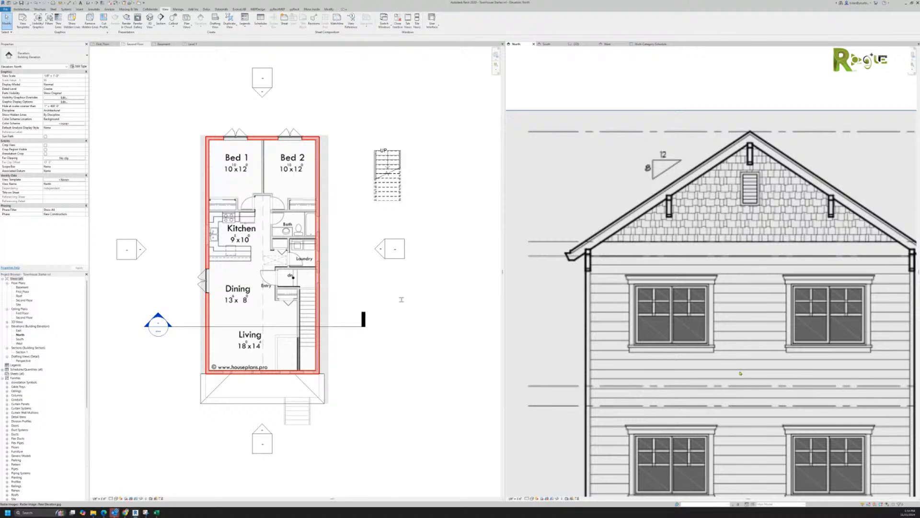
{"action": "left_click", "coordinate": [338, 84]}
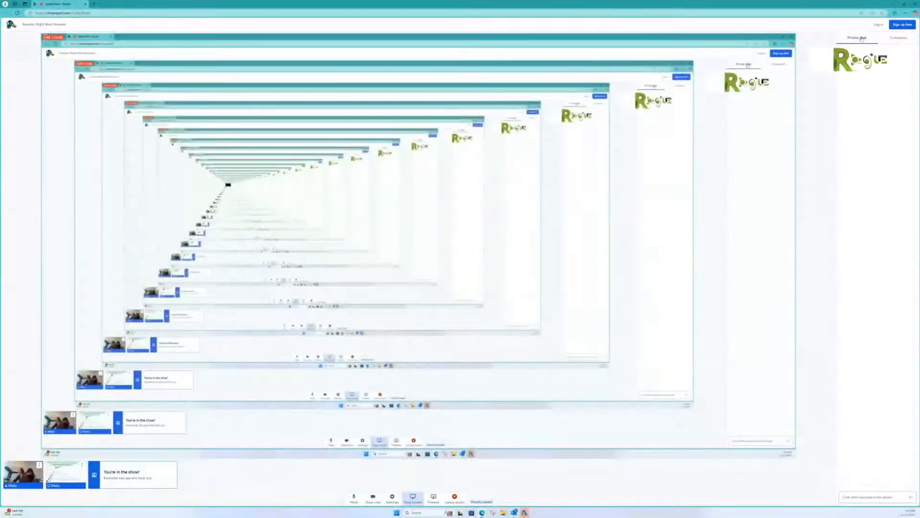
Step: Show the live stream's comments in the StreamYard side panel instead of private chat
{"action": "left_click", "coordinate": [891, 39]}
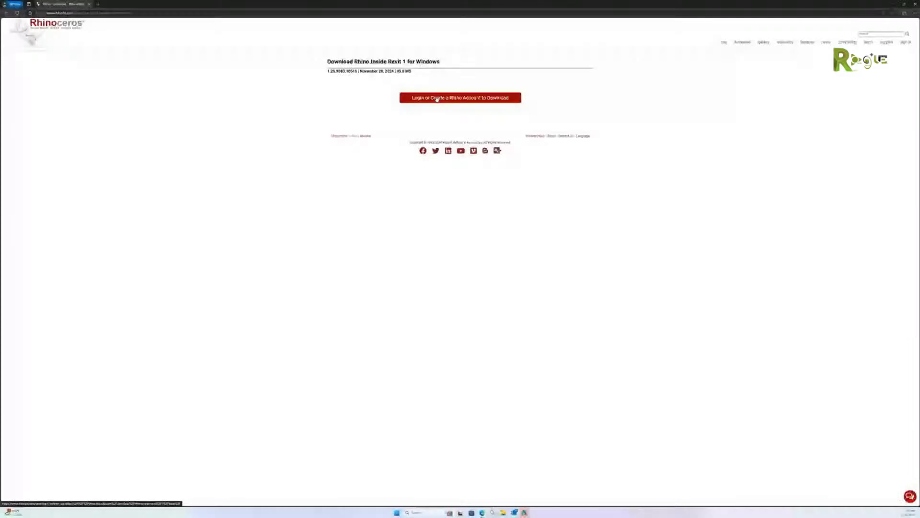
Step: Start the Rhino download and fill the login Email field with a saved address
{"action": "left_click", "coordinate": [436, 97]}
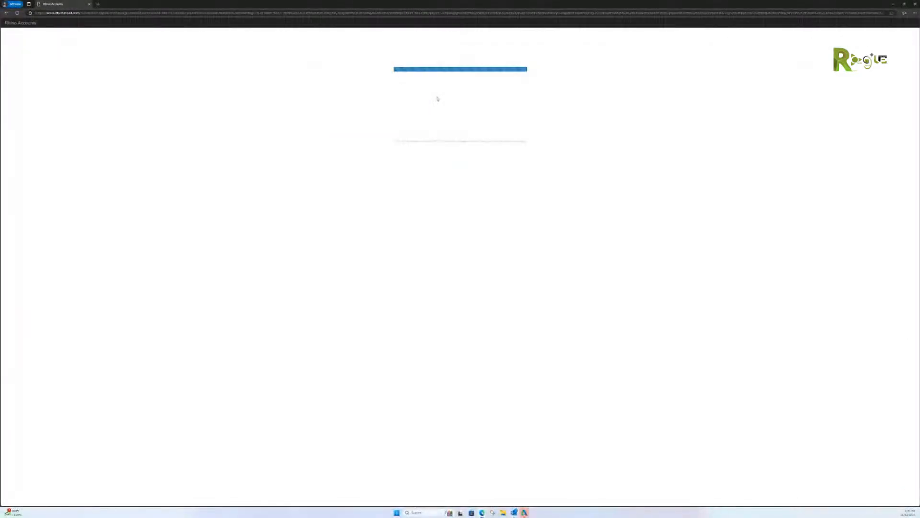
{"action": "left_click", "coordinate": [451, 86]}
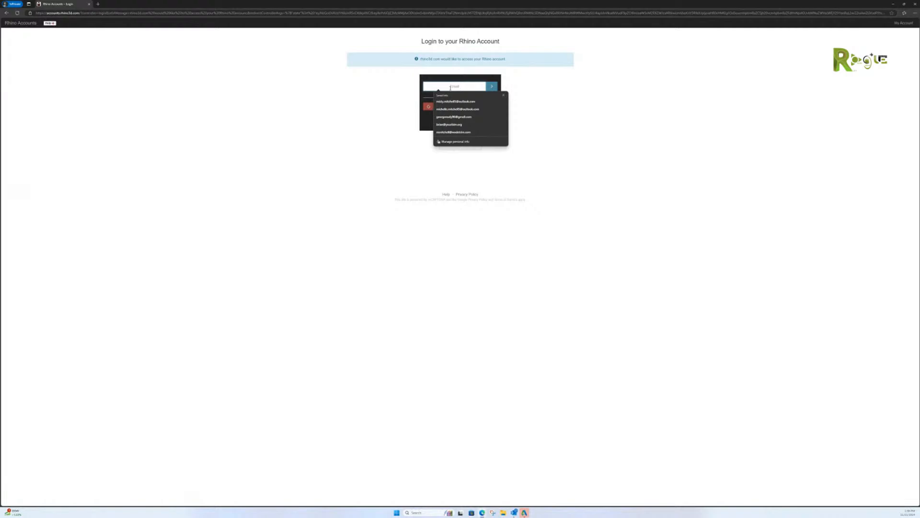
{"action": "left_click", "coordinate": [458, 109]}
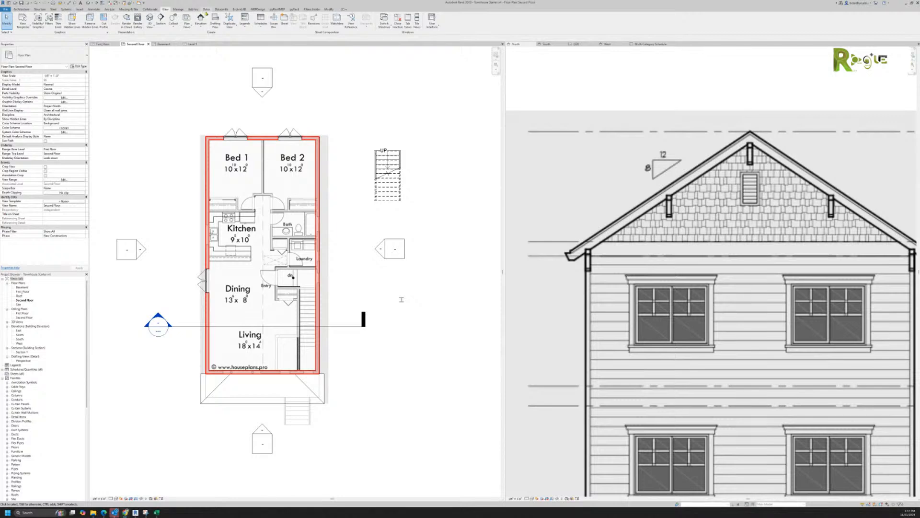
{"action": "left_click", "coordinate": [178, 9]}
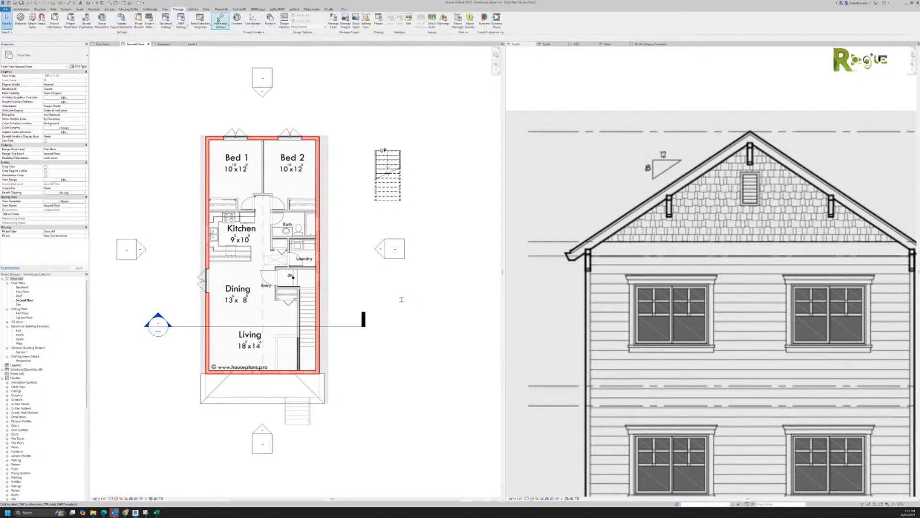
{"action": "left_click", "coordinate": [126, 25]}
{"action": "left_click", "coordinate": [488, 275]}
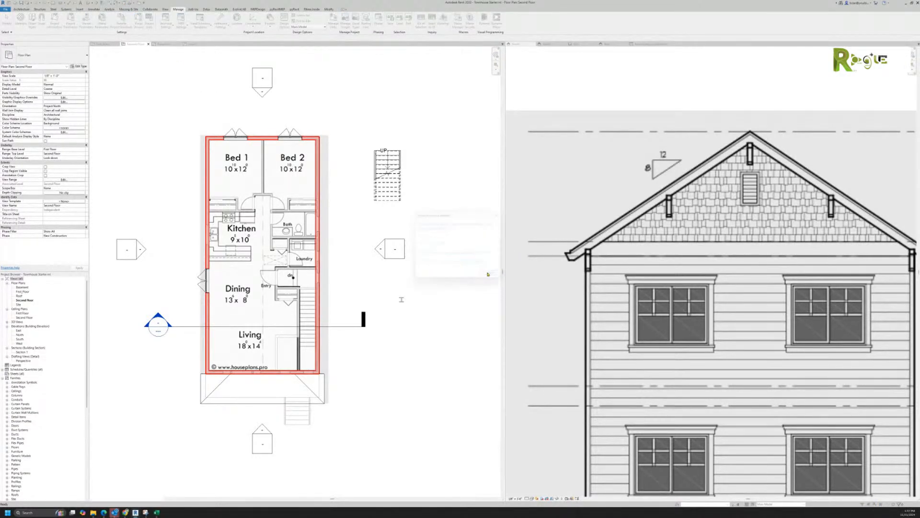
{"action": "left_click_drag", "start_coordinate": [472, 234], "coordinate": [470, 257]}
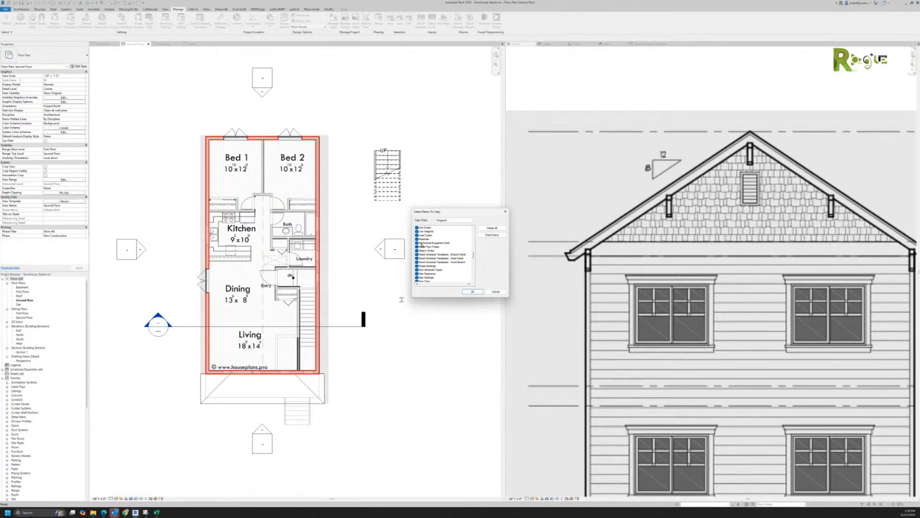
{"action": "left_click", "coordinate": [492, 235]}
{"action": "left_click", "coordinate": [417, 238]}
{"action": "left_click", "coordinate": [492, 291]}
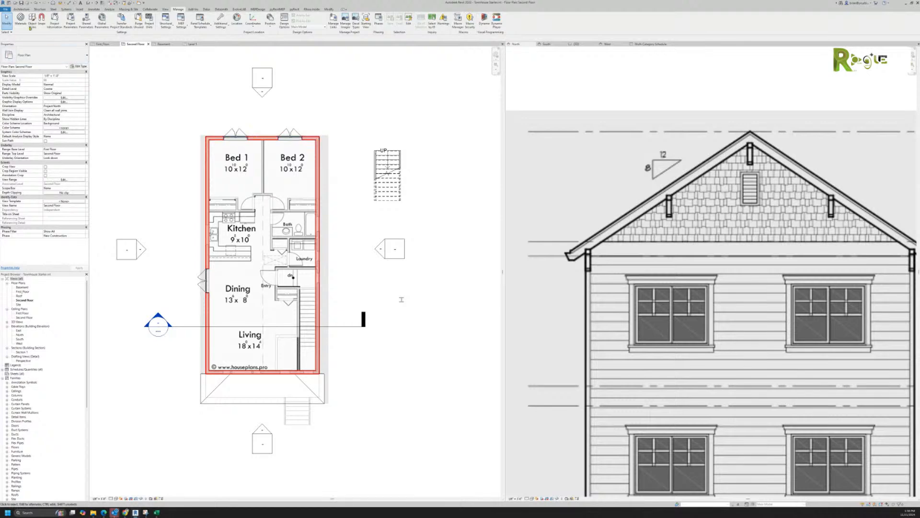
Step: Start a new project from File > New > Project and drag its dialog aside
{"action": "left_click", "coordinate": [6, 9]}
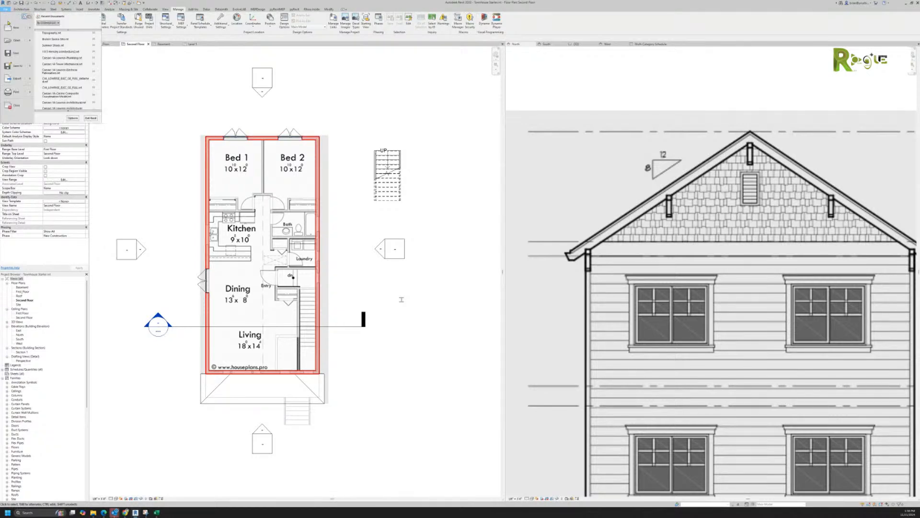
{"action": "mouse_move", "coordinate": [17, 27]}
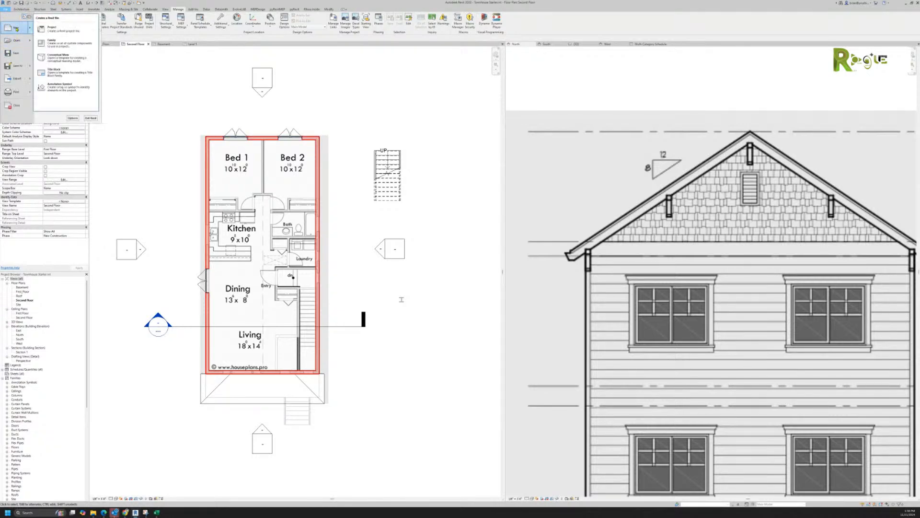
{"action": "left_click", "coordinate": [47, 29]}
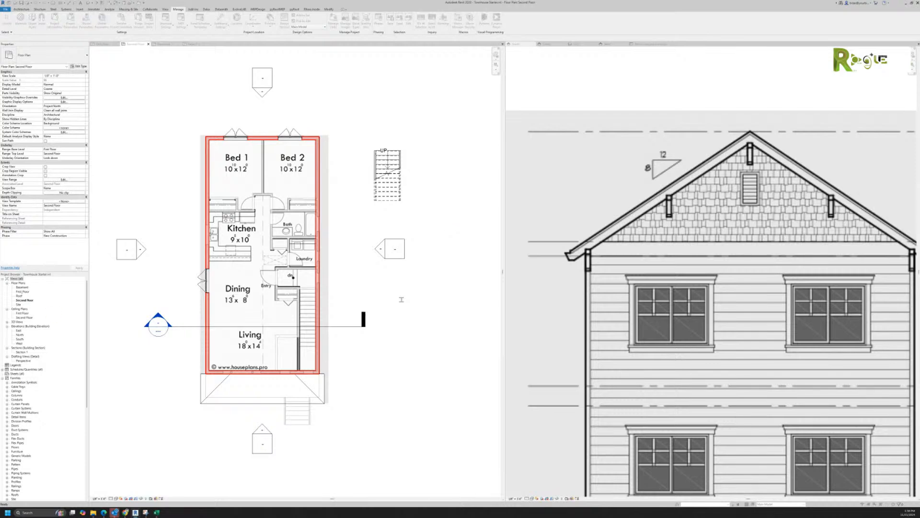
{"action": "left_click_drag", "start_coordinate": [294, 237], "coordinate": [363, 223]}
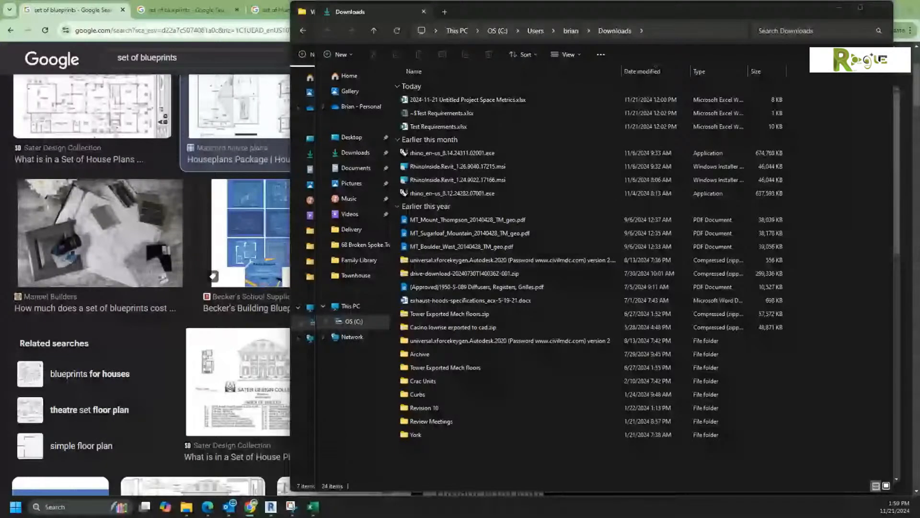
Step: Maximize the Revit townhouse project window to fill the shared screen
{"action": "left_click_drag", "start_coordinate": [919, 166], "coordinate": [615, 1]}
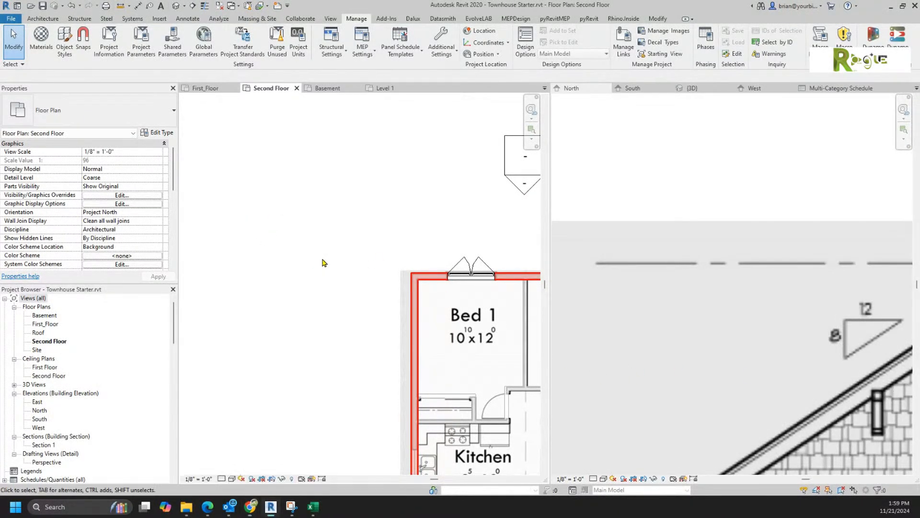
Step: Create a new family from the Generic Model.rft template
{"action": "scroll", "coordinate": [329, 277], "scroll_direction": "down", "scroll_amount": 1}
{"action": "scroll", "coordinate": [330, 277], "scroll_direction": "down", "scroll_amount": 1}
{"action": "middle_click_drag", "start_coordinate": [330, 277], "coordinate": [265, 172]}
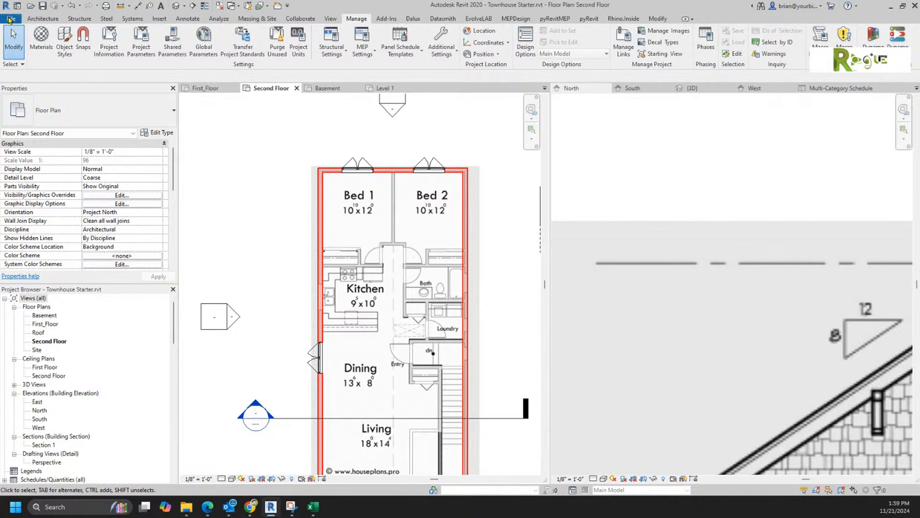
{"action": "left_click", "coordinate": [11, 19]}
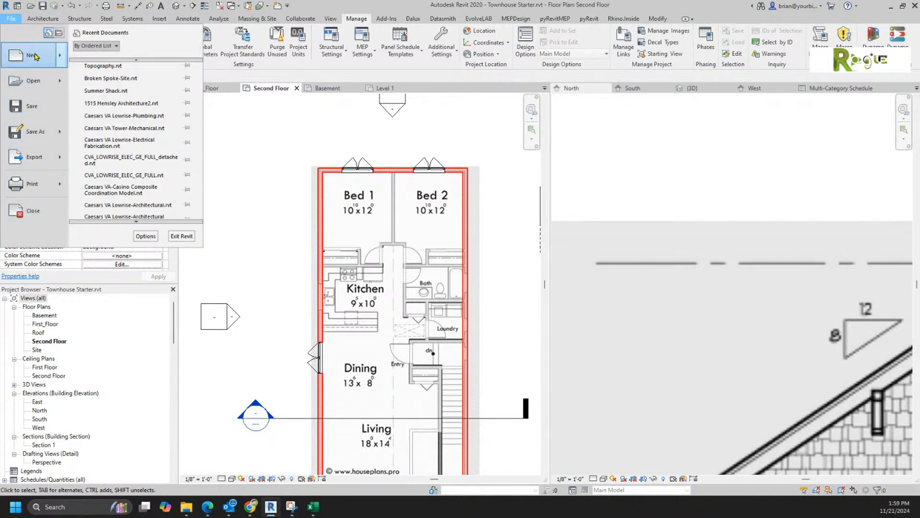
{"action": "mouse_move", "coordinate": [33, 57]}
{"action": "left_click", "coordinate": [111, 92]}
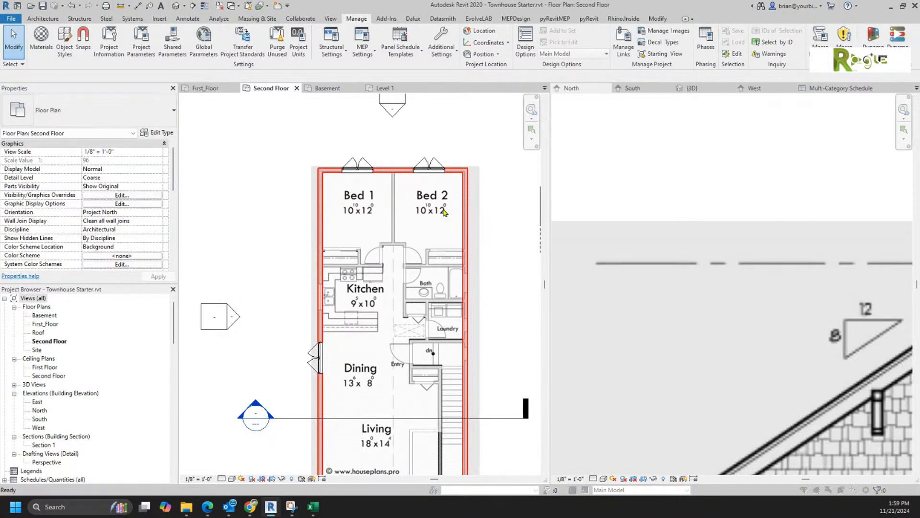
{"action": "scroll", "coordinate": [351, 308], "scroll_direction": "down", "scroll_amount": 5}
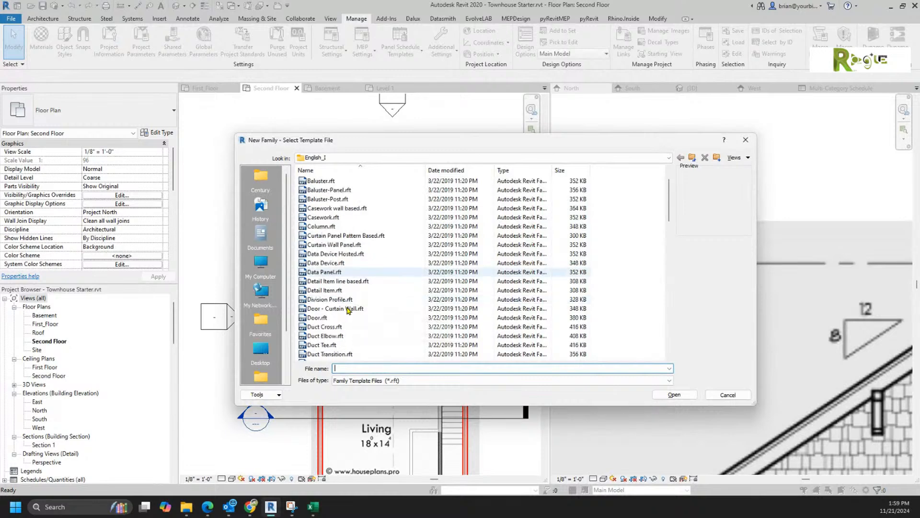
{"action": "scroll", "coordinate": [357, 265], "scroll_direction": "down", "scroll_amount": 5}
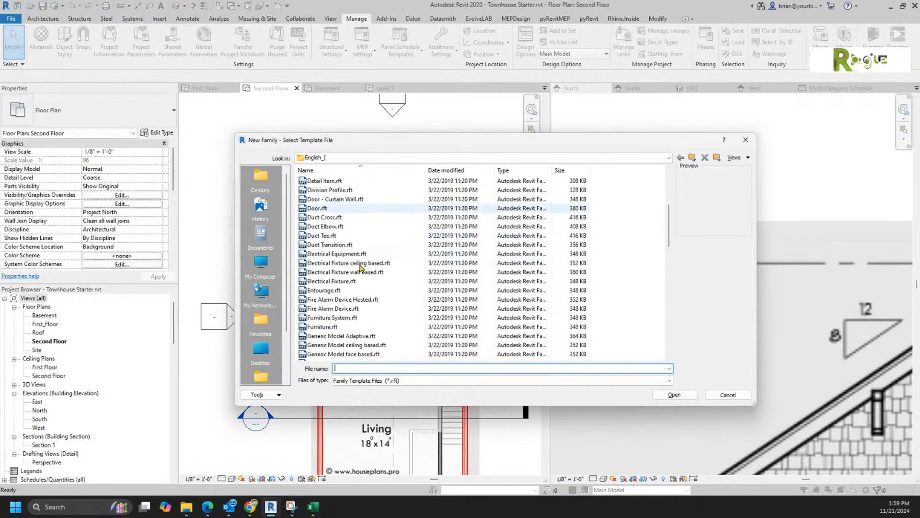
{"action": "scroll", "coordinate": [361, 267], "scroll_direction": "down", "scroll_amount": 1}
{"action": "left_click", "coordinate": [344, 302]}
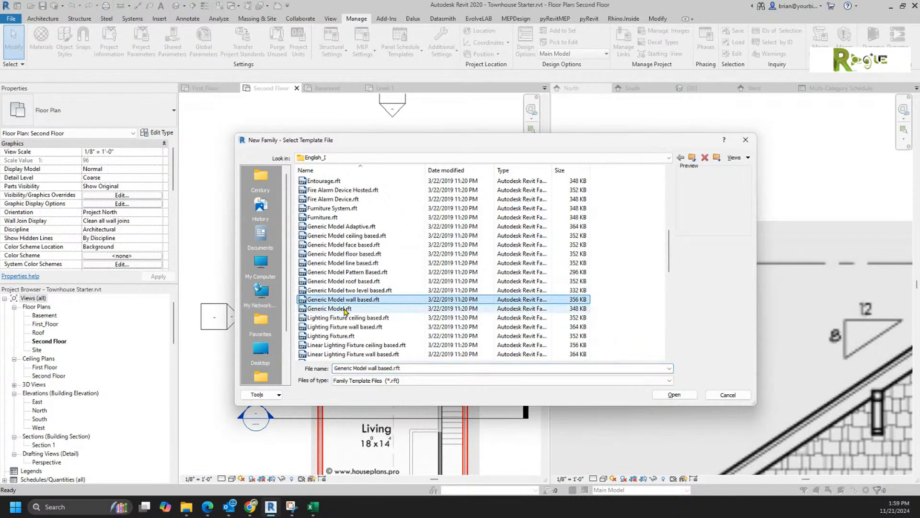
{"action": "double_click", "coordinate": [344, 308]}
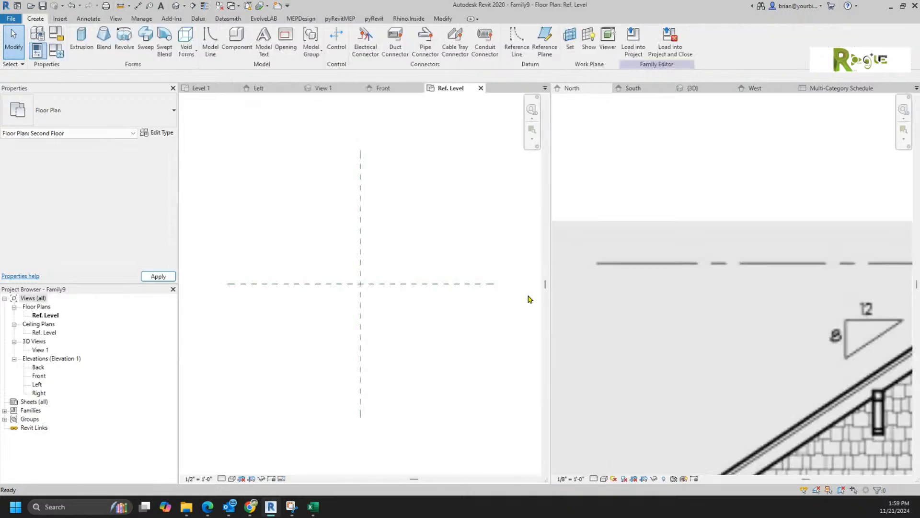
Step: Extrude a 4-sided circumscribed polygon of 4' radius centred on the reference planes
{"action": "left_click", "coordinate": [82, 41]}
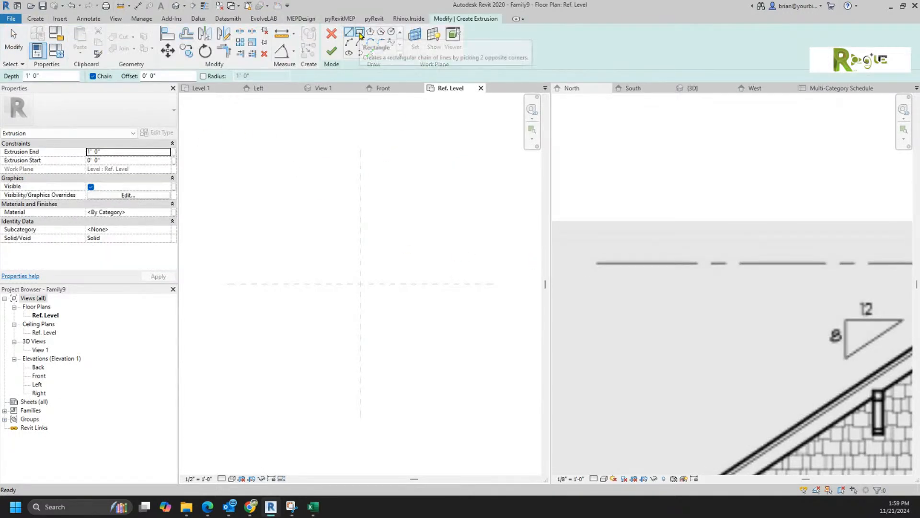
{"action": "left_click", "coordinate": [381, 32]}
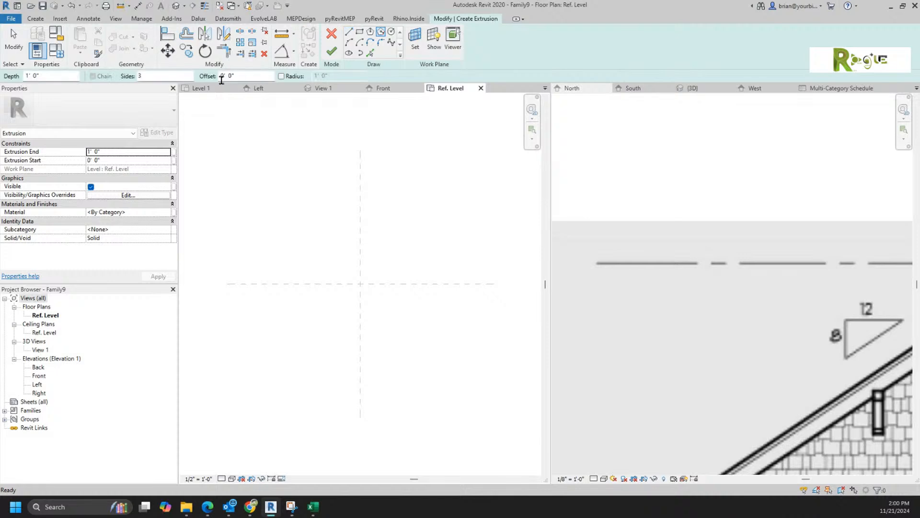
{"action": "double_click", "coordinate": [141, 76]}
{"action": "type", "text": "4"}
{"action": "left_click", "coordinate": [361, 284]}
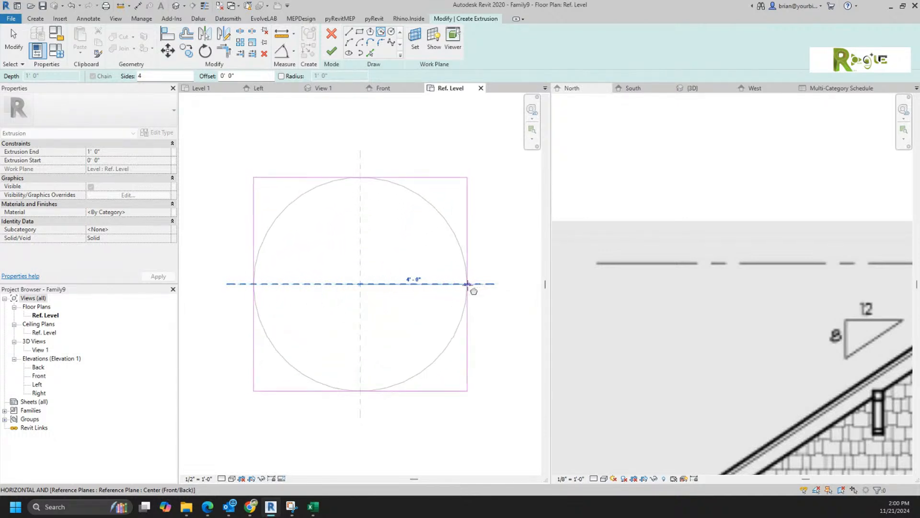
{"action": "left_click", "coordinate": [467, 284]}
{"action": "left_click", "coordinate": [331, 51]}
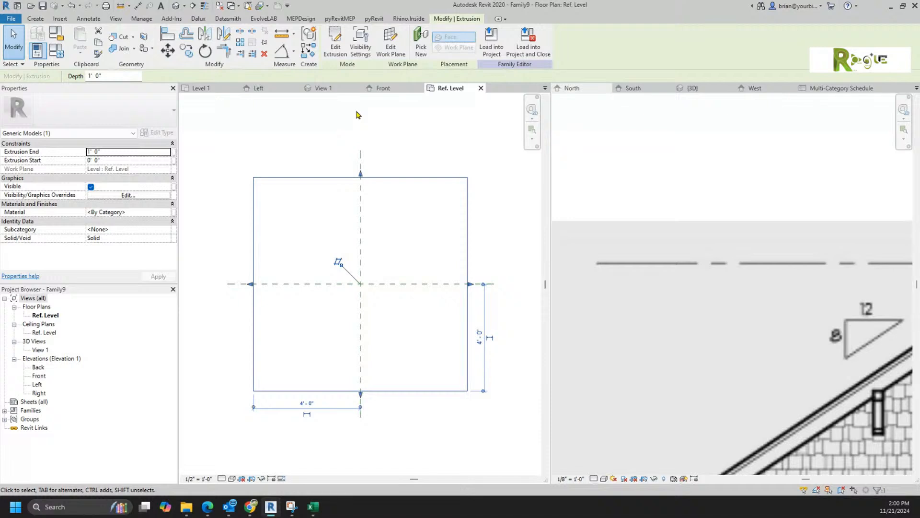
Step: Set the extrusion's Extrusion End to 8' 0" and bring up Load into Project
{"action": "left_click", "coordinate": [393, 139]}
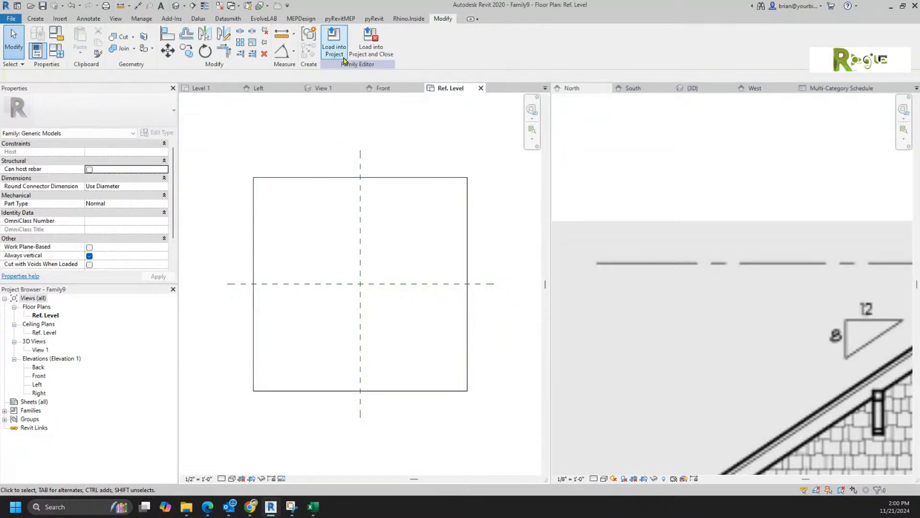
{"action": "left_click", "coordinate": [307, 177]}
{"action": "left_click", "coordinate": [129, 149]}
{"action": "type", "text": "4' 0\""}
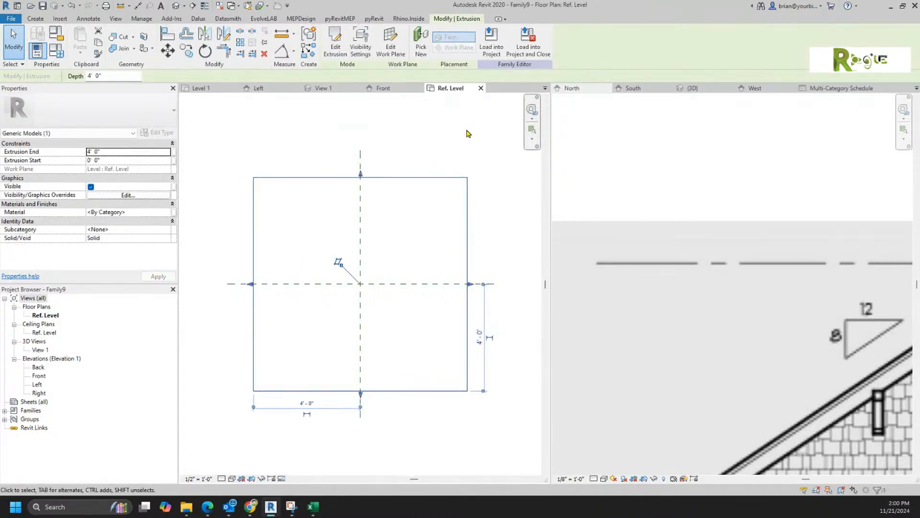
{"action": "left_click", "coordinate": [136, 154]}
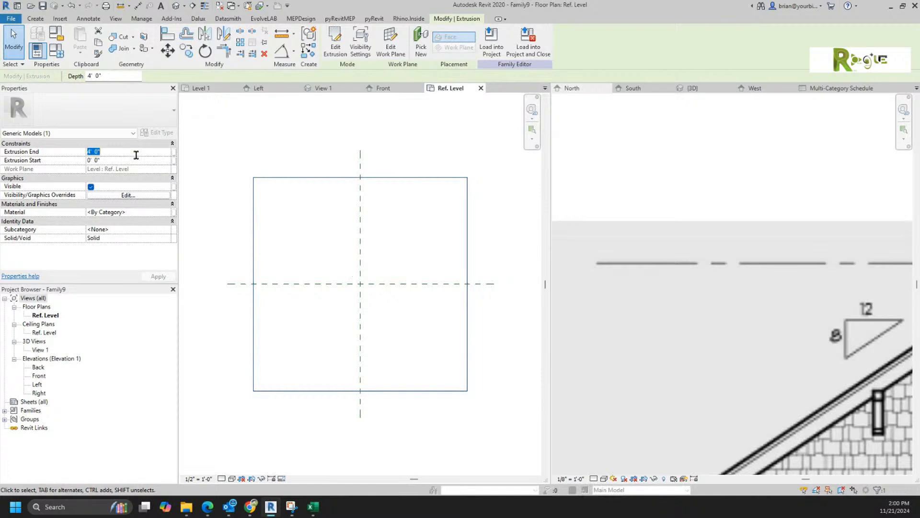
{"action": "type", "text": "8"}
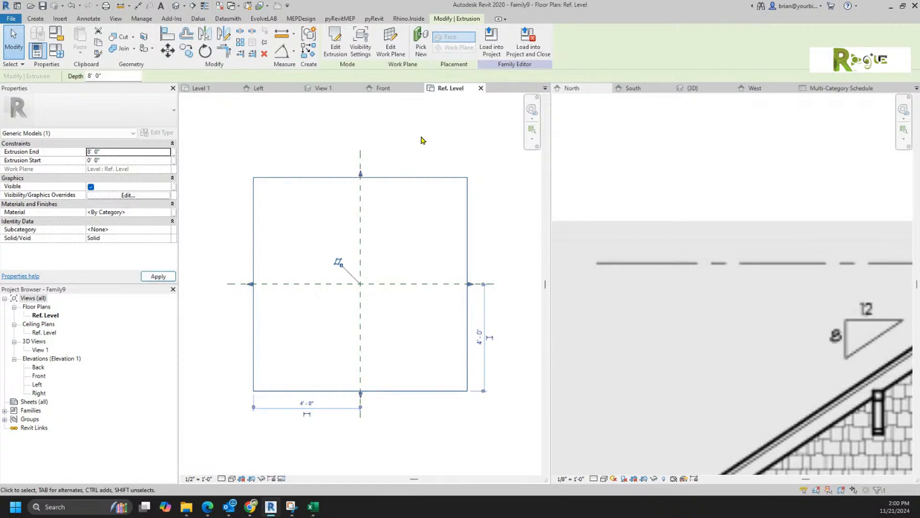
{"action": "left_click", "coordinate": [482, 49]}
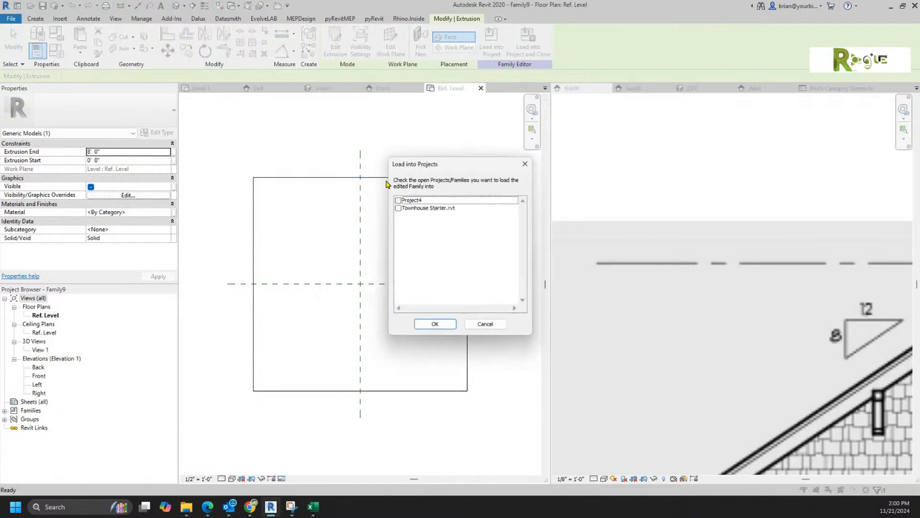
Step: Load the cube into Townhouse Starter.rvt and place one copy beside the house on First Floor
{"action": "left_click", "coordinate": [398, 208]}
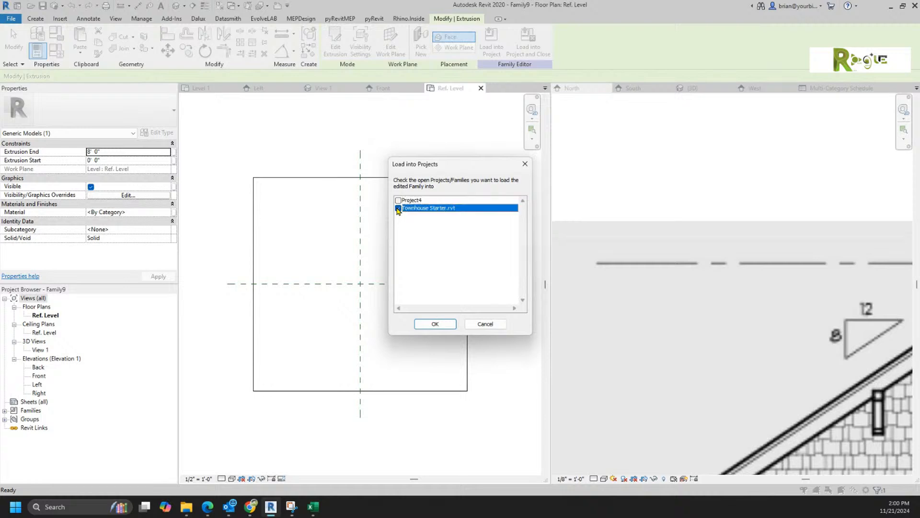
{"action": "left_click", "coordinate": [422, 322]}
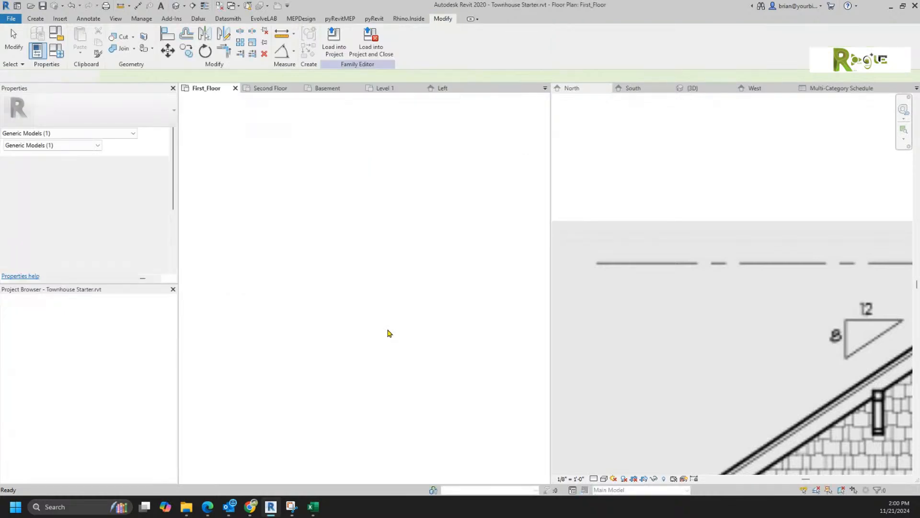
{"action": "scroll", "coordinate": [319, 313], "scroll_direction": "up", "scroll_amount": 5}
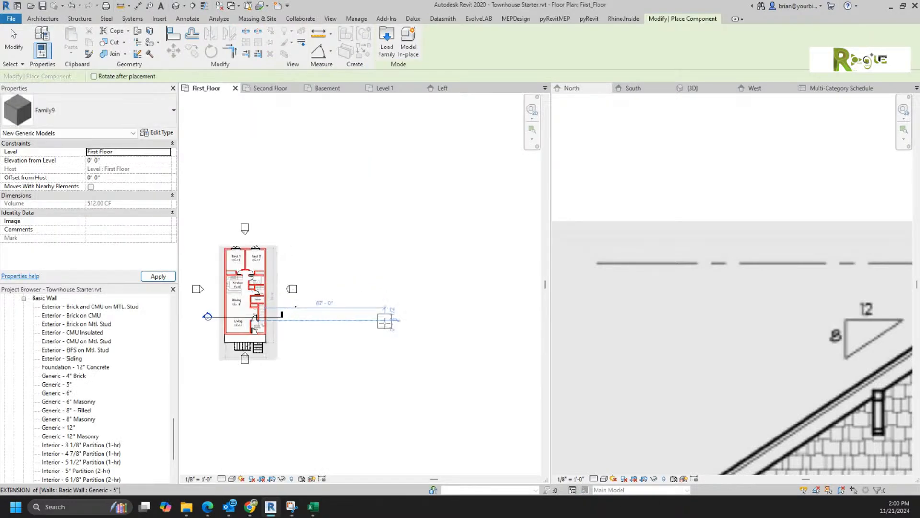
{"action": "left_click", "coordinate": [284, 302]}
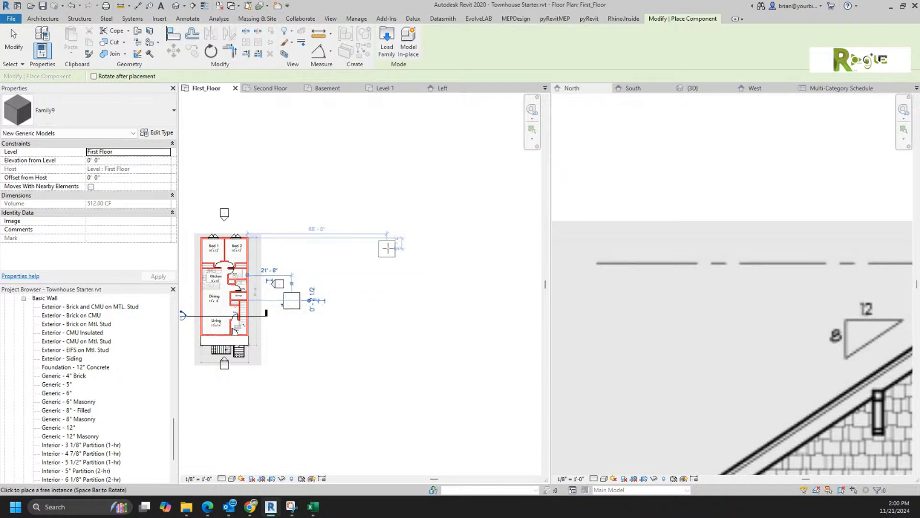
{"action": "key", "text": "Escape"}
{"action": "key", "text": "Escape"}
Step: Open the 3D view with Section Box turned off and select the placed Family9 cube
{"action": "left_click", "coordinate": [692, 87]}
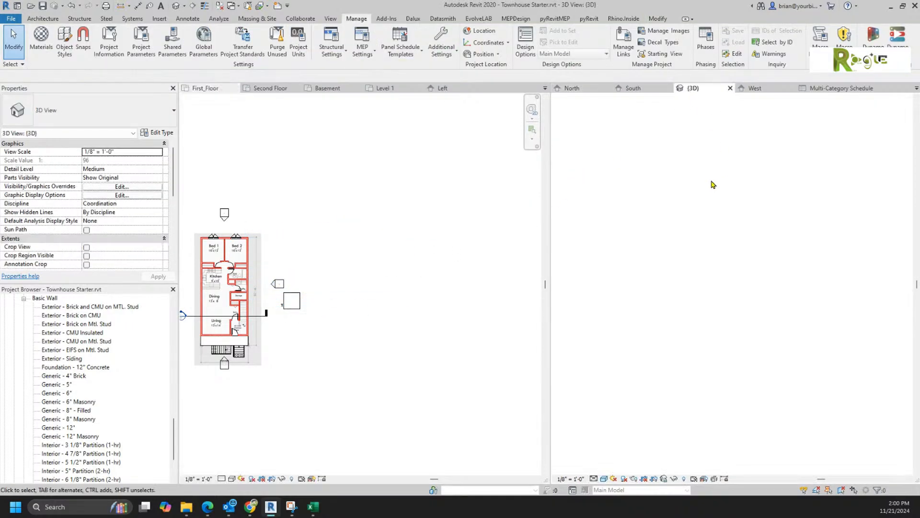
{"action": "scroll", "coordinate": [728, 327], "scroll_direction": "down", "scroll_amount": 5}
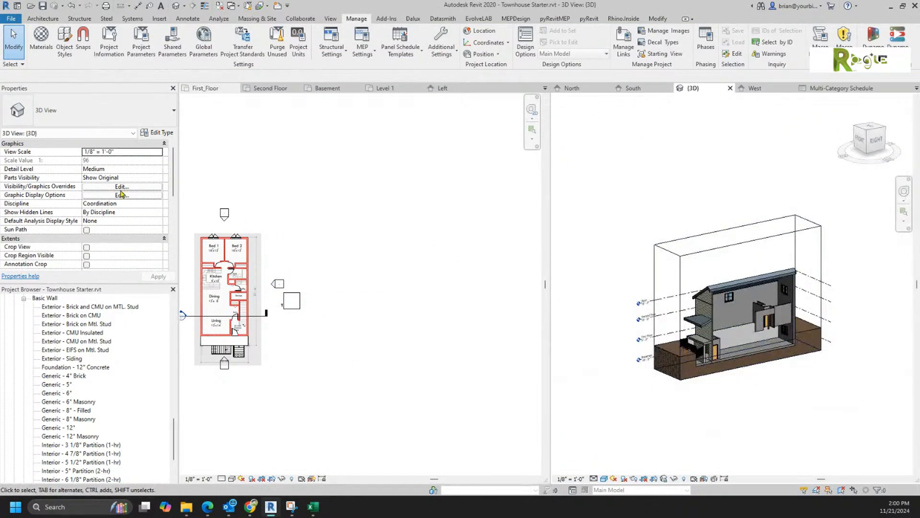
{"action": "scroll", "coordinate": [122, 189], "scroll_direction": "down", "scroll_amount": 5}
{"action": "scroll", "coordinate": [111, 199], "scroll_direction": "up", "scroll_amount": 2}
{"action": "left_click", "coordinate": [87, 187]}
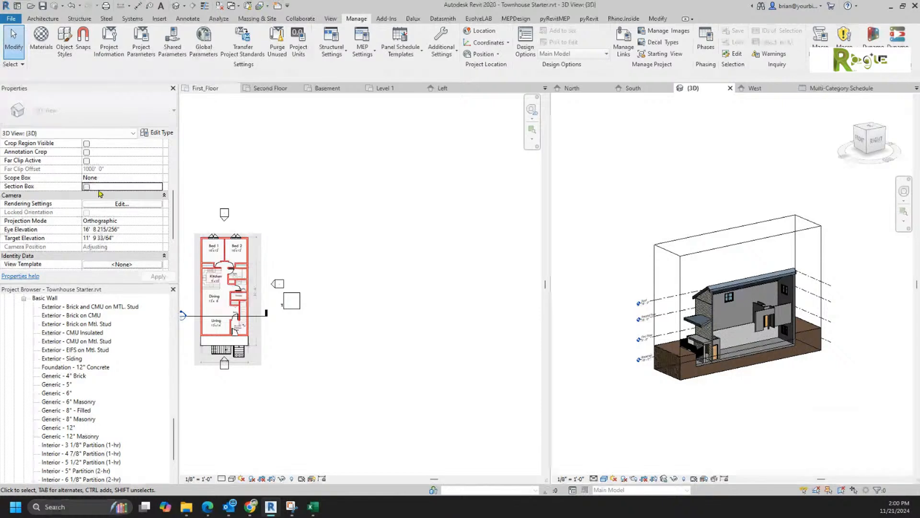
{"action": "scroll", "coordinate": [798, 374], "scroll_direction": "up", "scroll_amount": 8}
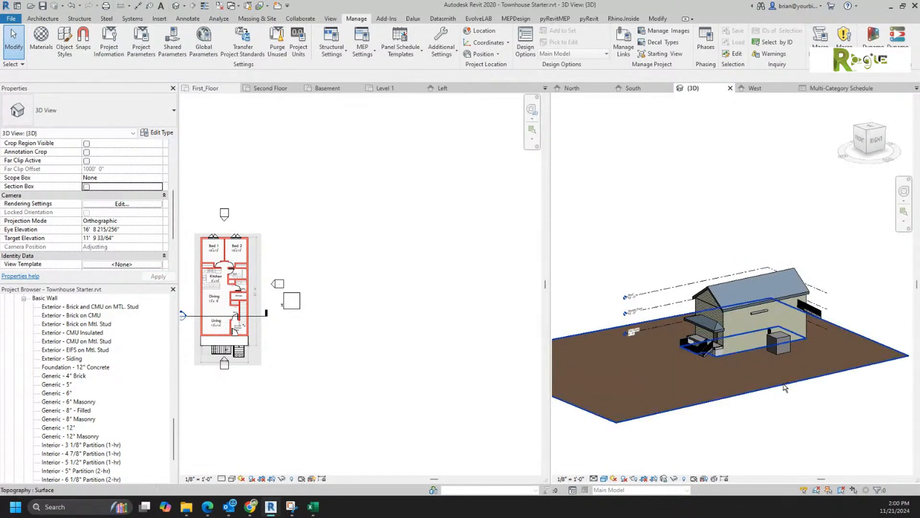
{"action": "scroll", "coordinate": [797, 346], "scroll_direction": "up", "scroll_amount": 5}
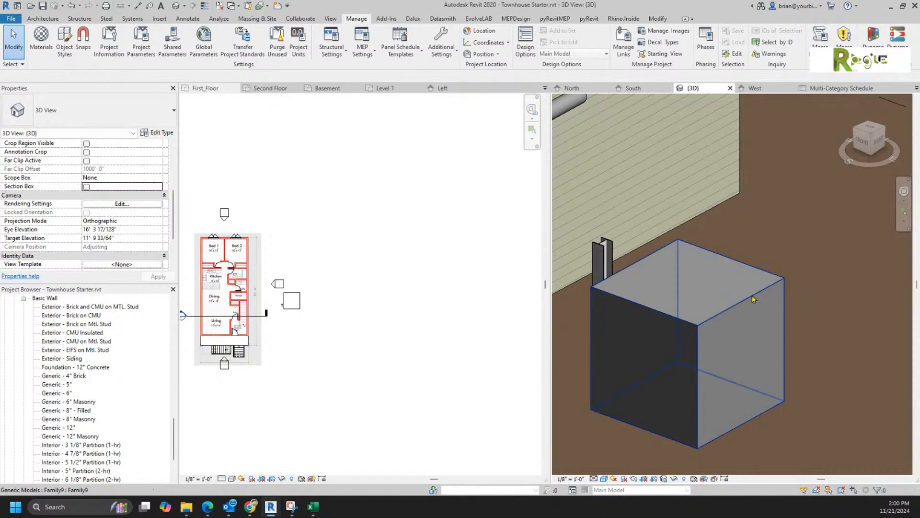
{"action": "left_click", "coordinate": [751, 305]}
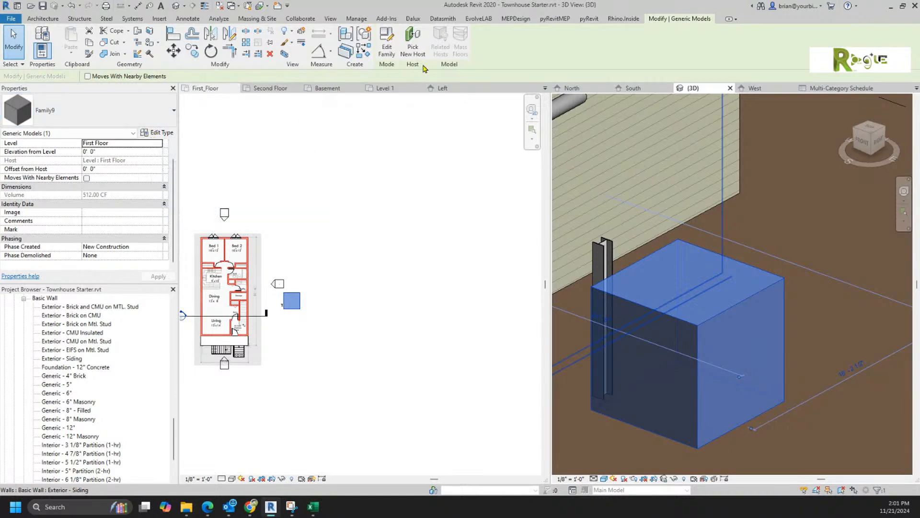
Step: In the family, link the extrusion's material to a new instance parameter named Material
{"action": "left_click", "coordinate": [383, 48]}
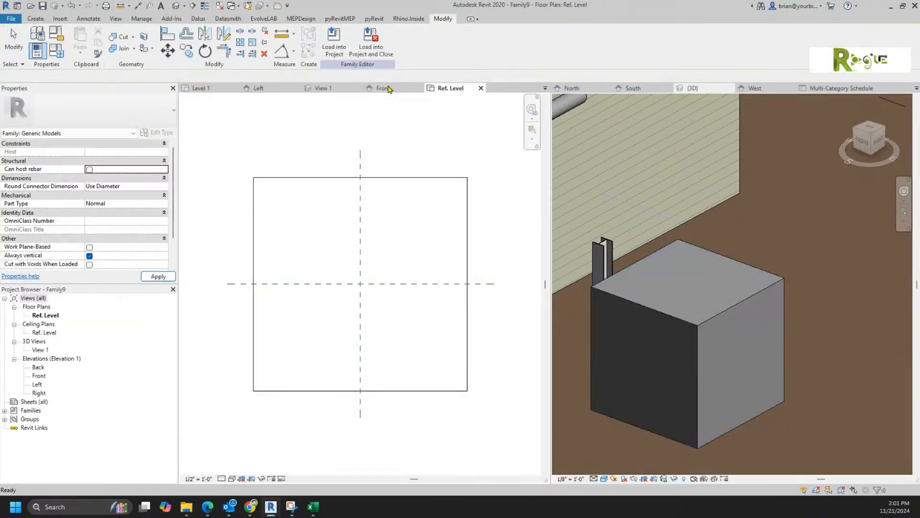
{"action": "left_click", "coordinate": [352, 178]}
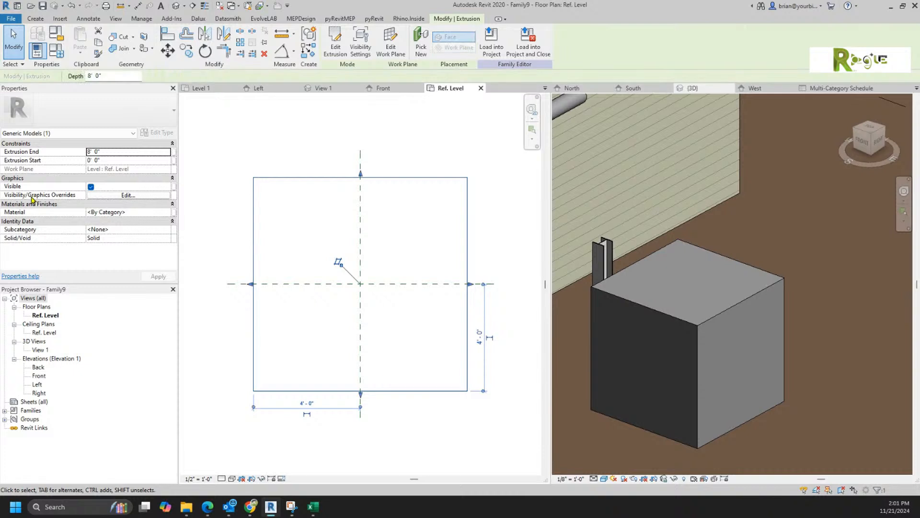
{"action": "left_click", "coordinate": [174, 212]}
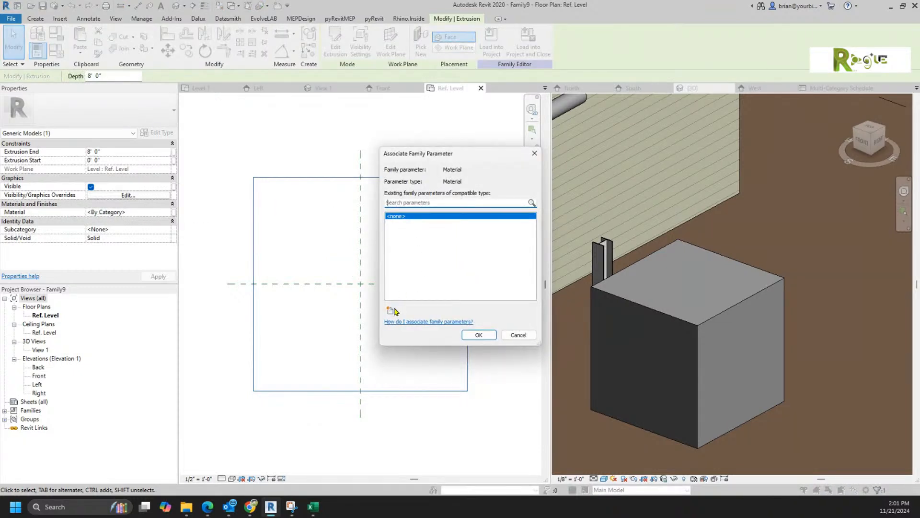
{"action": "left_click", "coordinate": [390, 310]}
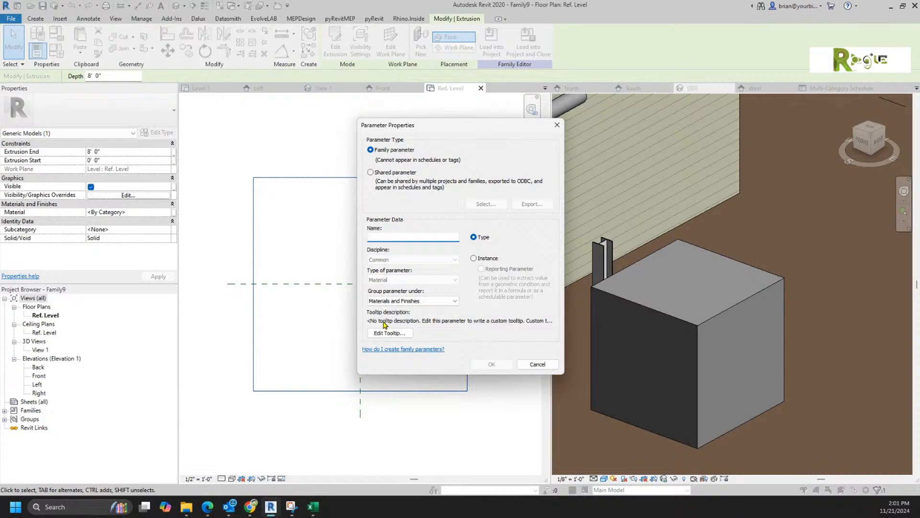
{"action": "type", "text": "Material"}
{"action": "left_click", "coordinate": [475, 257]}
{"action": "left_click", "coordinate": [484, 364]}
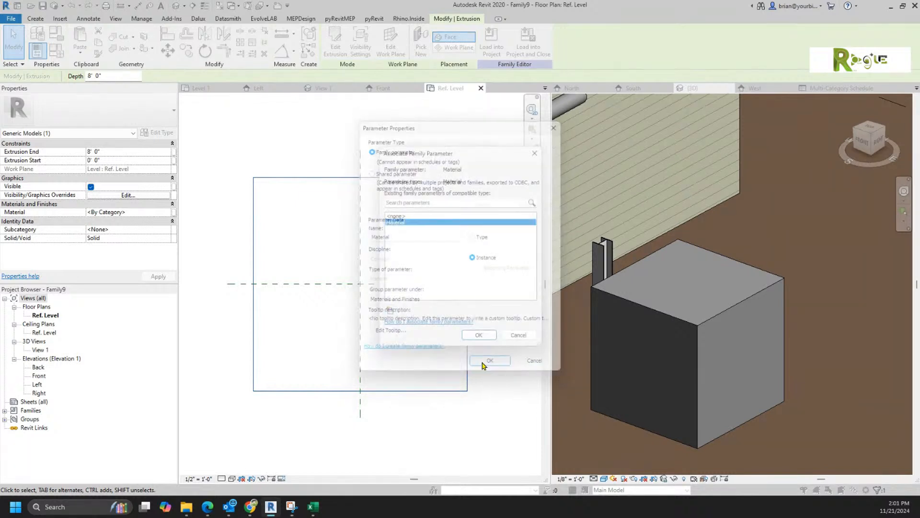
{"action": "left_click", "coordinate": [478, 335]}
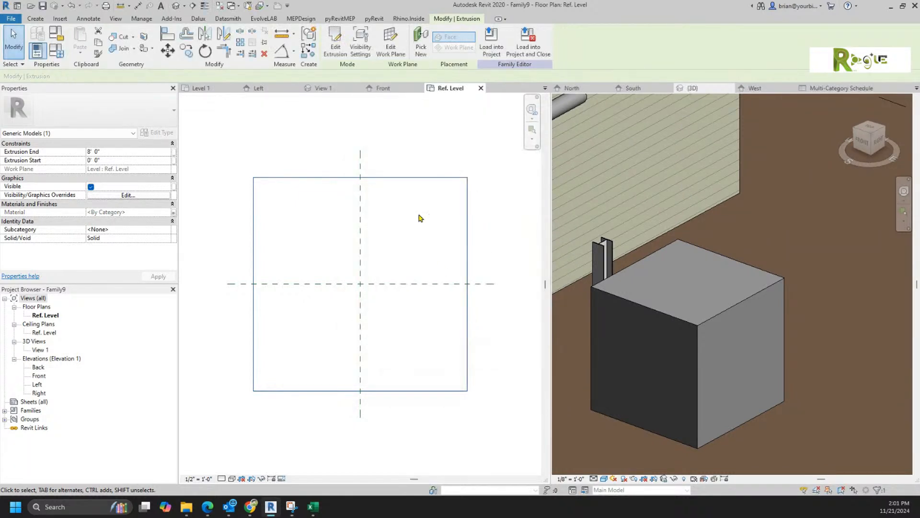
Step: Reload Family9 into the project, overwriting the existing version
{"action": "left_click", "coordinate": [491, 42]}
{"action": "left_click", "coordinate": [432, 323]}
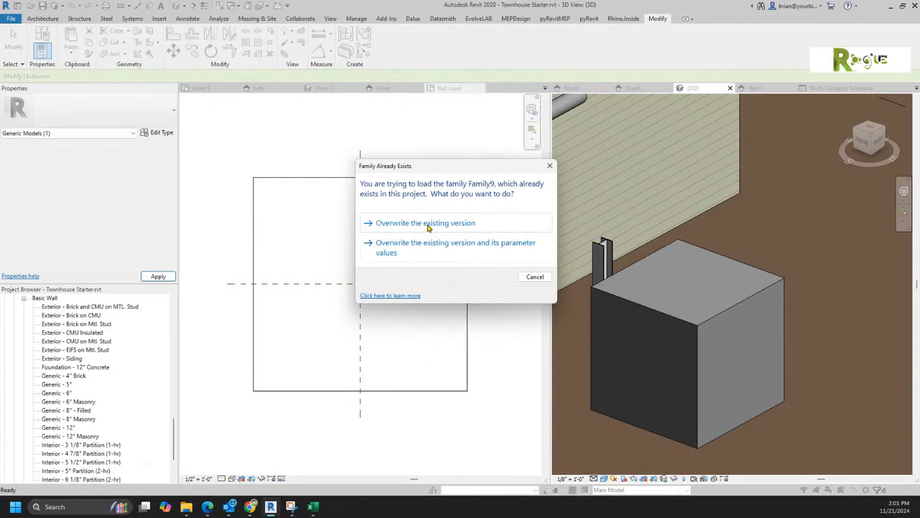
{"action": "left_click", "coordinate": [426, 223]}
Step: Give the cube the Exterior - Siding material
{"action": "left_click", "coordinate": [683, 326]}
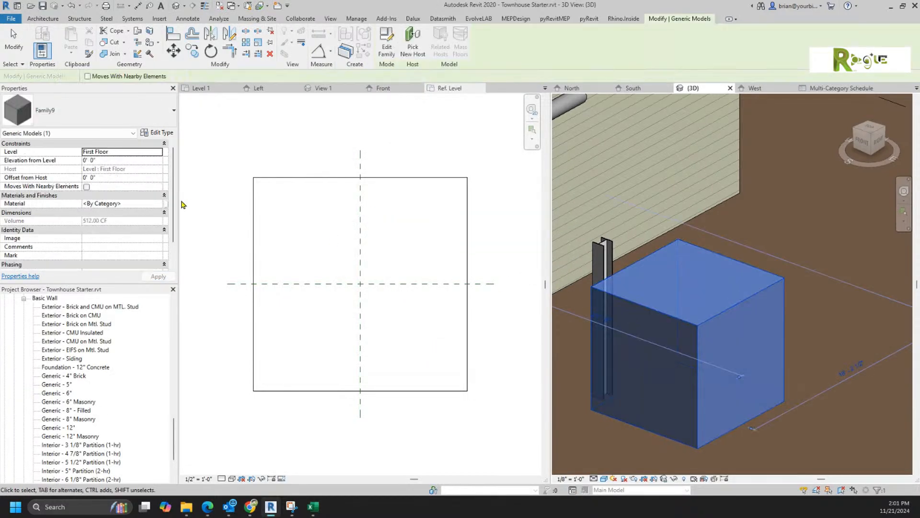
{"action": "left_click", "coordinate": [144, 203]}
{"action": "left_click", "coordinate": [161, 203]}
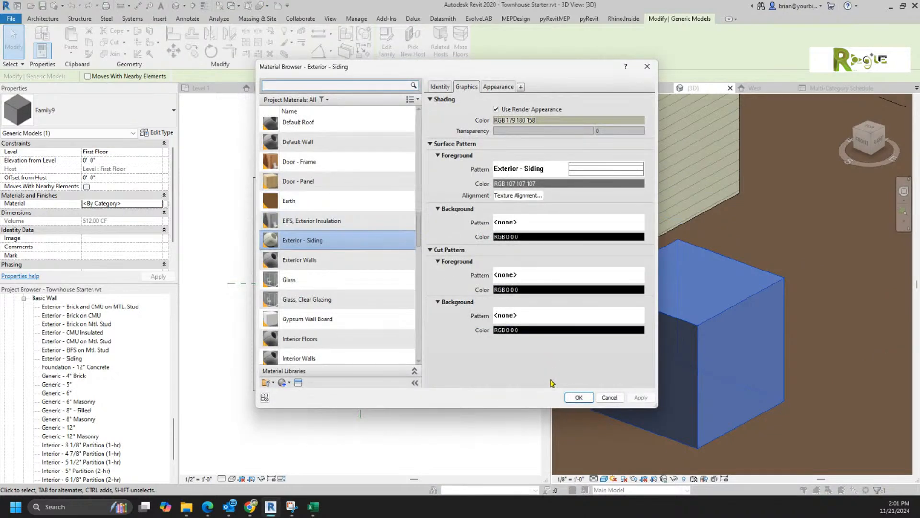
{"action": "left_click", "coordinate": [579, 397]}
{"action": "key", "text": "Escape"}
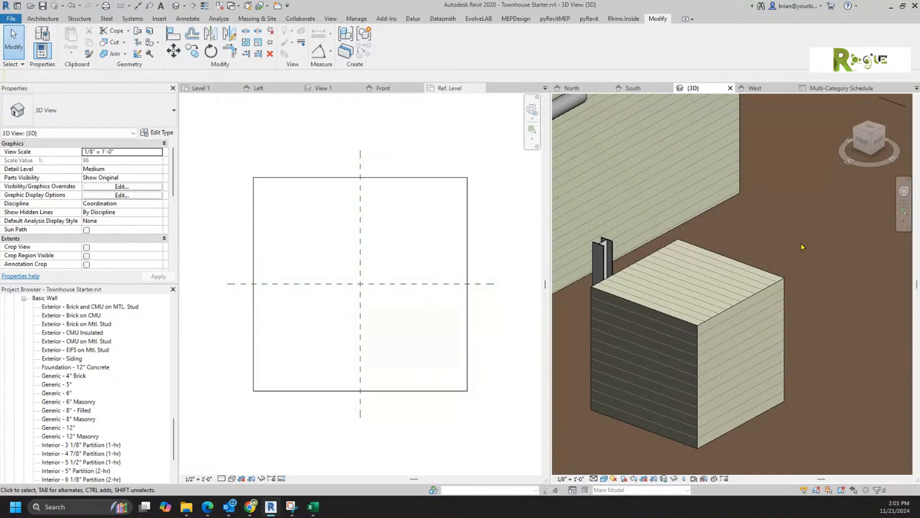
Step: Copy the siding box beside the original and set the copy's material to Exterior Walls
{"action": "left_click", "coordinate": [782, 276]}
{"action": "scroll", "coordinate": [782, 277], "scroll_direction": "down", "scroll_amount": 2}
{"action": "middle_click_drag", "start_coordinate": [782, 277], "coordinate": [670, 216]}
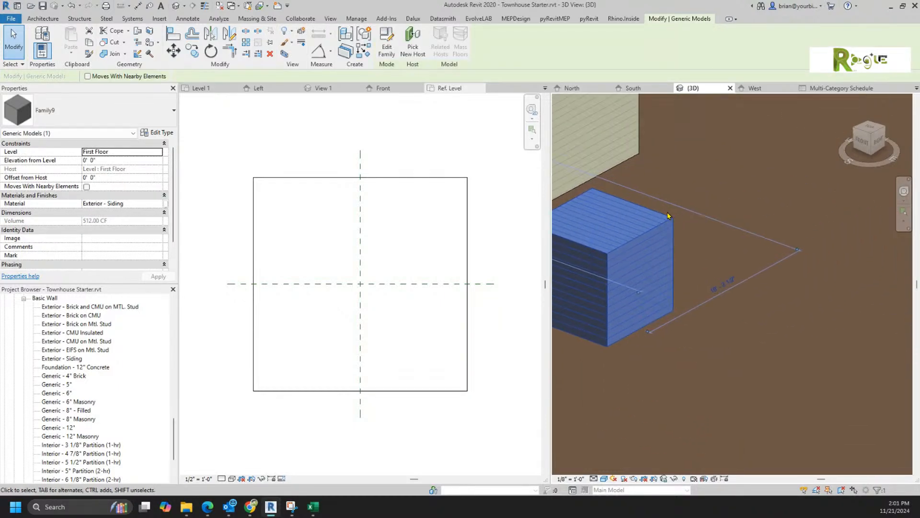
{"action": "left_click_drag", "start_coordinate": [671, 217], "coordinate": [781, 261]}
{"action": "left_click", "coordinate": [160, 204]}
{"action": "left_click", "coordinate": [165, 203]}
{"action": "left_click", "coordinate": [288, 259]}
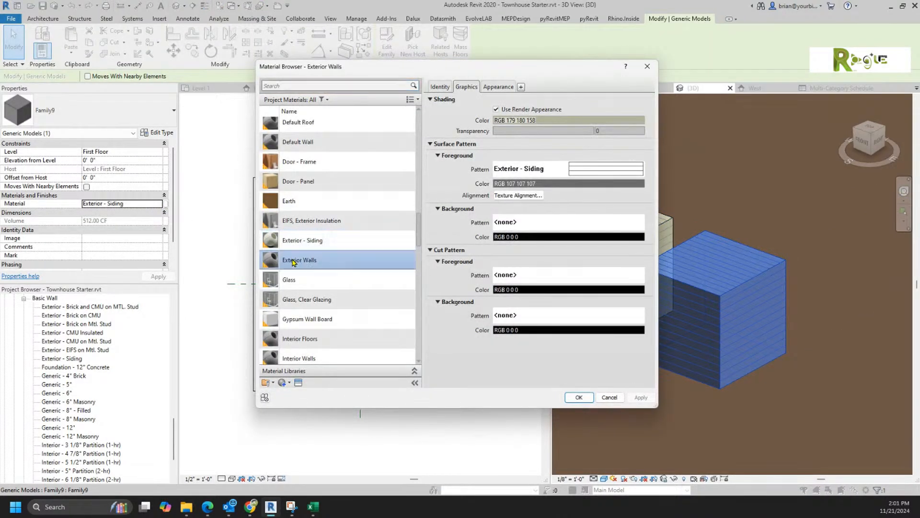
{"action": "left_click", "coordinate": [578, 397]}
Step: Select both the green and siding boxes, then return to the Family9 document
{"action": "left_click", "coordinate": [678, 412]}
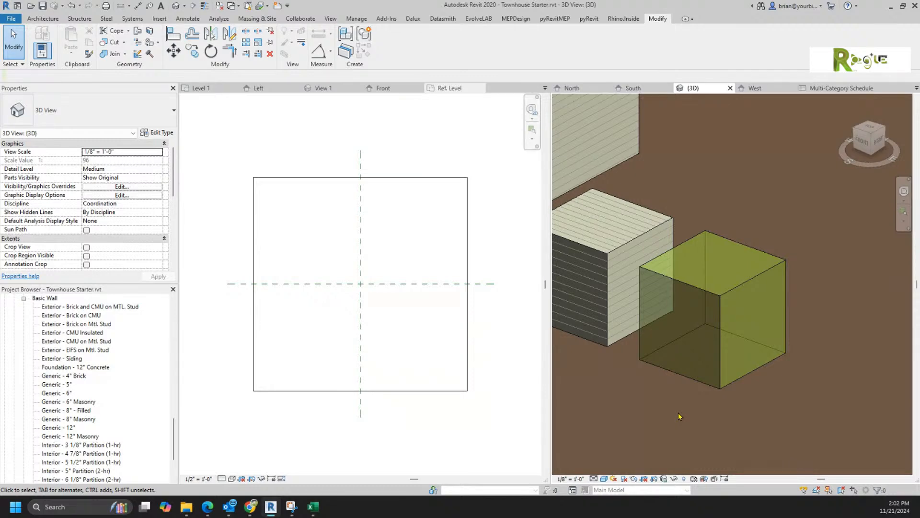
{"action": "left_click", "coordinate": [661, 278]}
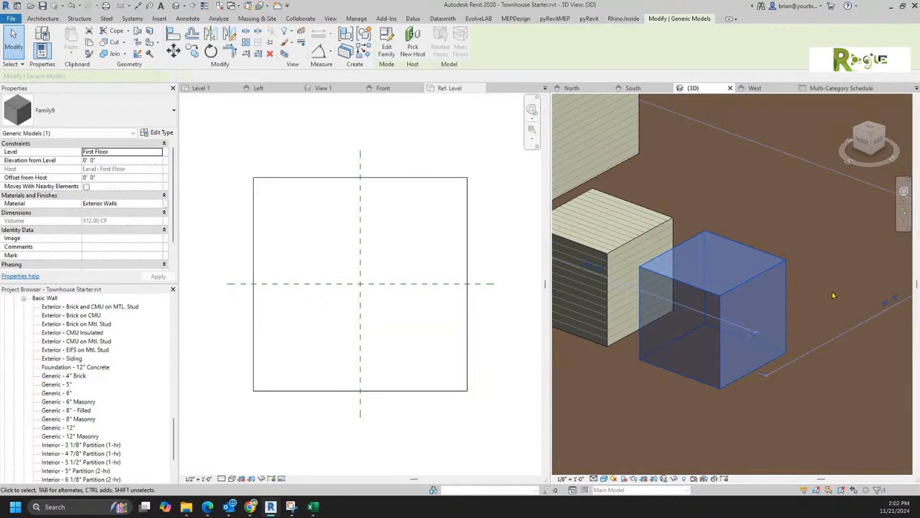
{"action": "left_click", "coordinate": [645, 210], "text": "ctrl"}
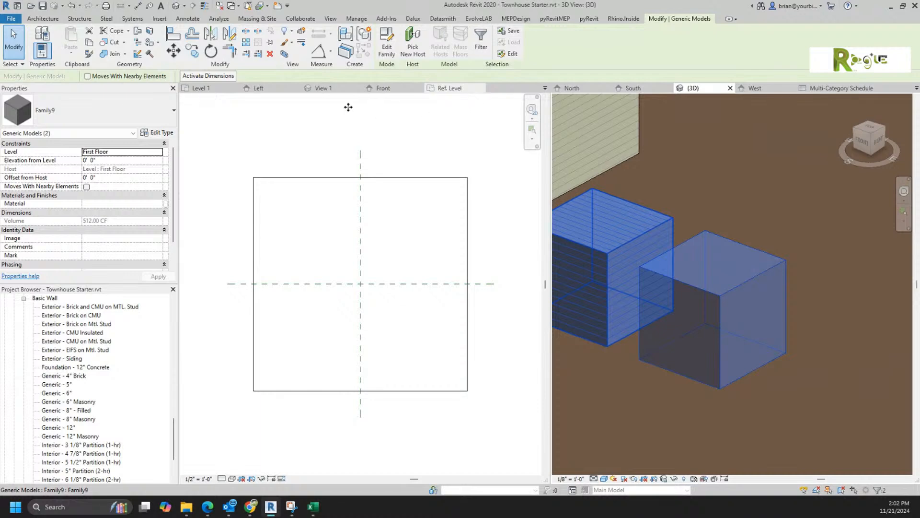
{"action": "left_click", "coordinate": [458, 126]}
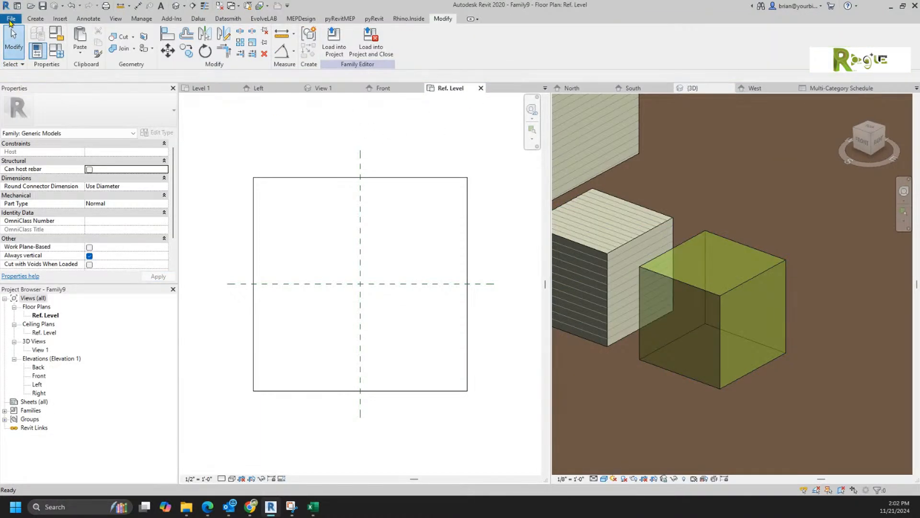
Step: Create a new Revit project from the Architectural Template
{"action": "left_click", "coordinate": [11, 18]}
{"action": "mouse_move", "coordinate": [29, 58]}
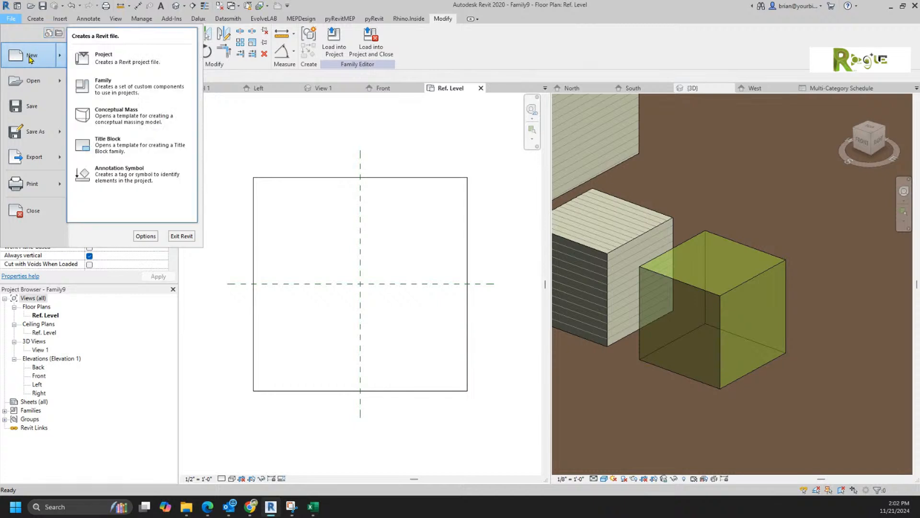
{"action": "left_click", "coordinate": [106, 58]}
{"action": "left_click", "coordinate": [402, 232]}
{"action": "left_click", "coordinate": [402, 254]}
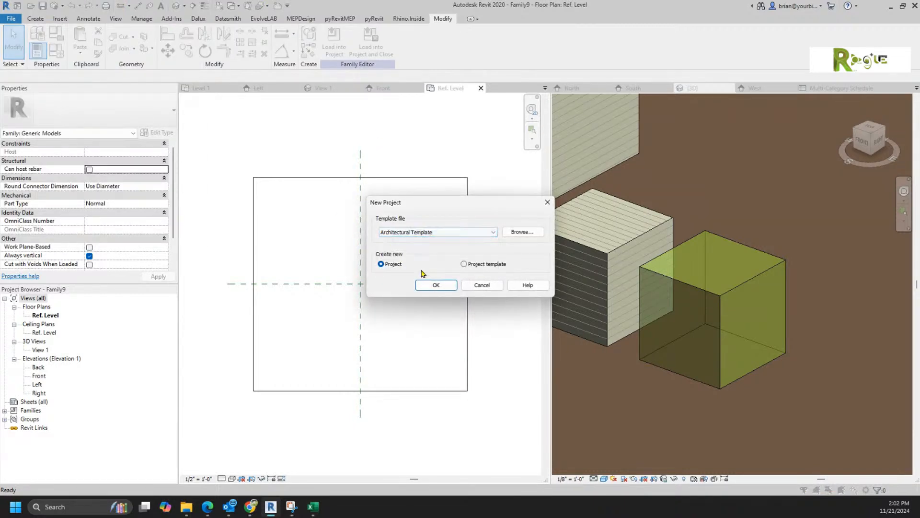
{"action": "left_click", "coordinate": [420, 285]}
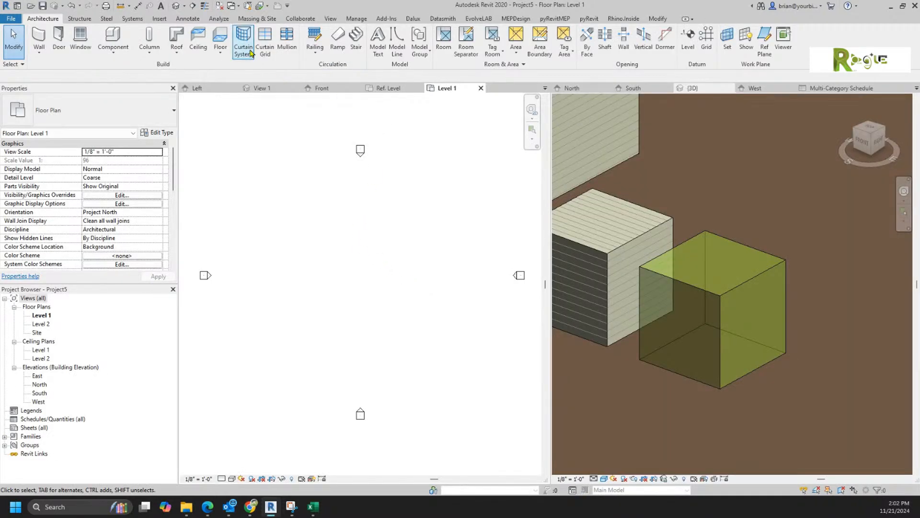
Step: In the default 3D view, set a visual style, then paste and place the siding and green boxes
{"action": "left_click", "coordinate": [188, 7]}
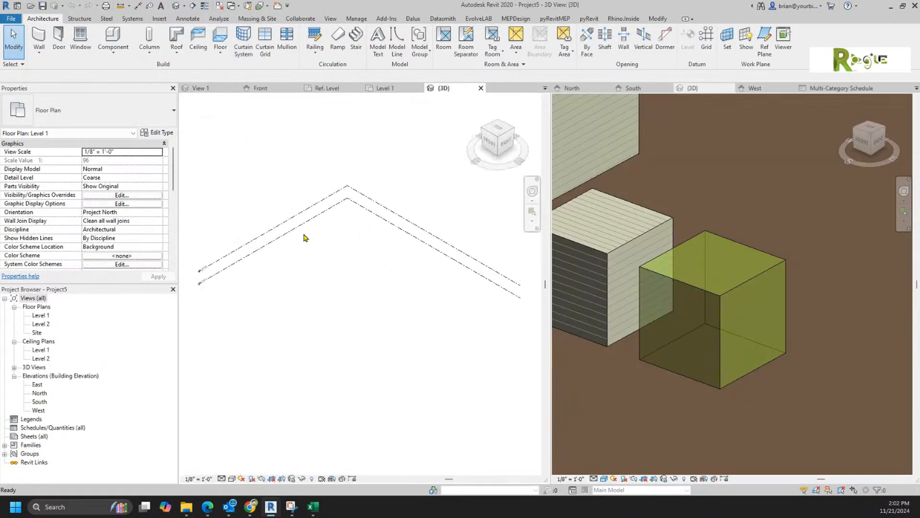
{"action": "left_click", "coordinate": [231, 478]}
{"action": "left_click", "coordinate": [242, 439]}
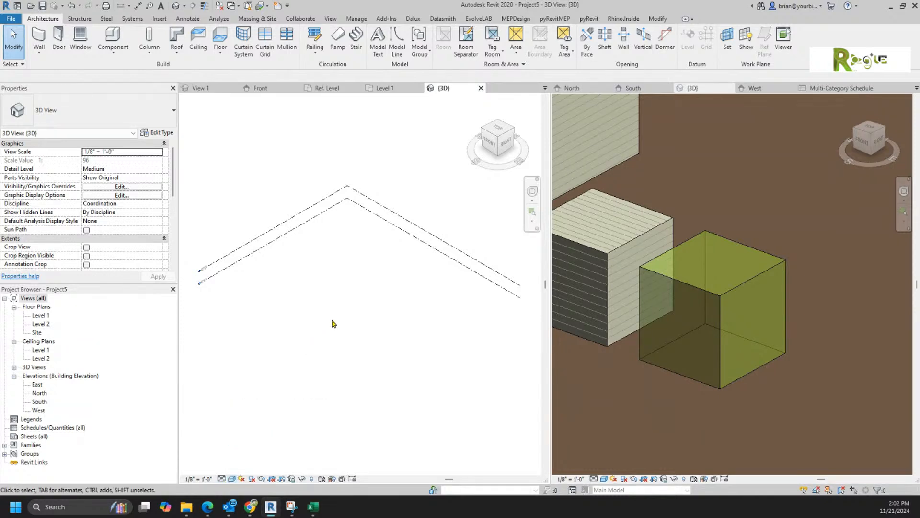
{"action": "key", "text": "ctrl+v"}
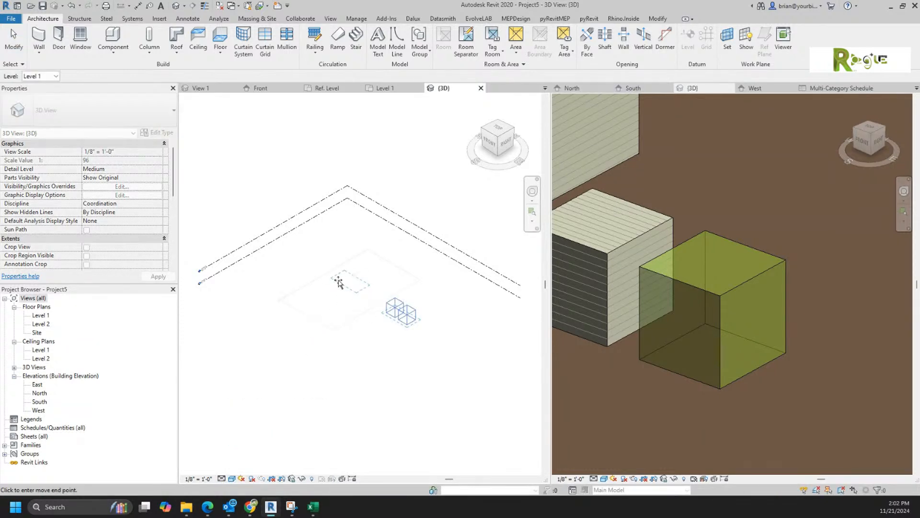
{"action": "left_click", "coordinate": [340, 280]}
{"action": "left_click", "coordinate": [345, 321]}
{"action": "scroll", "coordinate": [339, 277], "scroll_direction": "up", "scroll_amount": 9}
{"action": "mouse_move", "coordinate": [281, 270]}
{"action": "middle_mouse_down"}
{"action": "mouse_move", "coordinate": [376, 372]}
{"action": "mouse_move", "coordinate": [328, 323]}
{"action": "mouse_move", "coordinate": [232, 326]}
{"action": "mouse_move", "coordinate": [210, 345]}
{"action": "middle_mouse_up"}
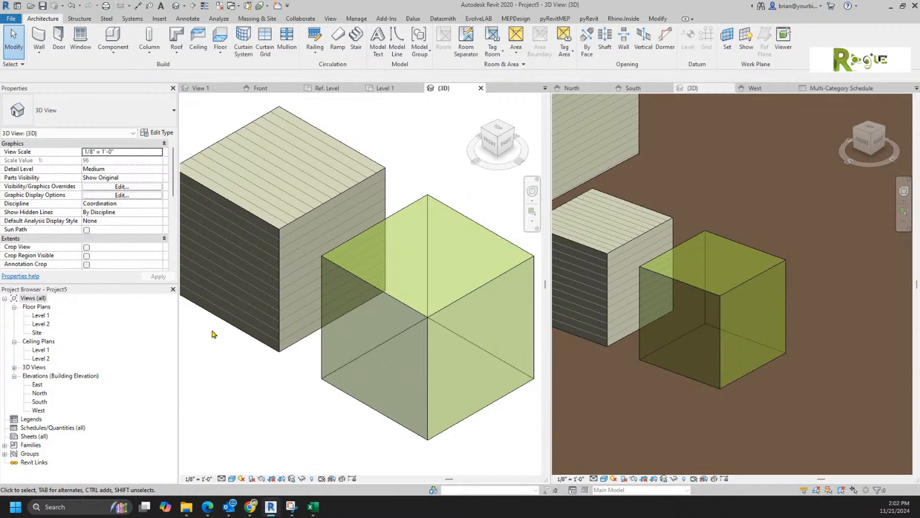
Step: Check that the green box uses Exterior Walls and the other box uses Exterior - Siding
{"action": "left_click", "coordinate": [404, 300]}
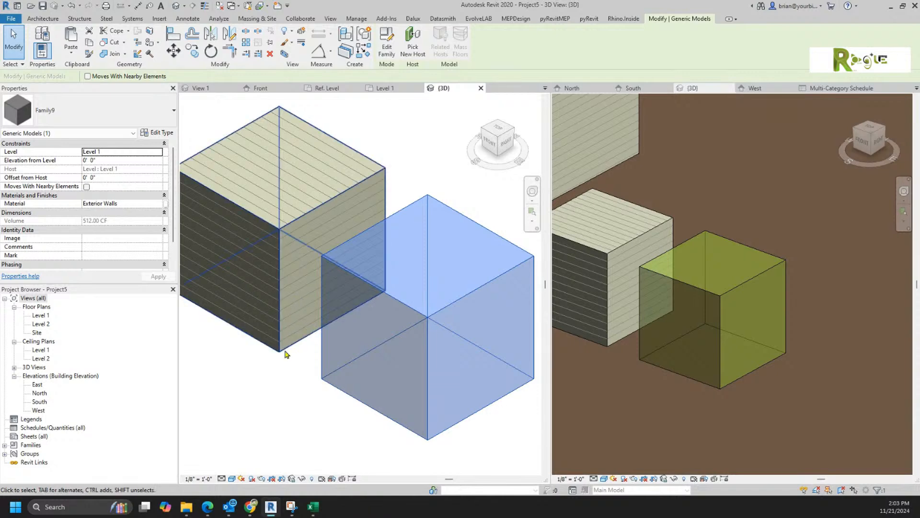
{"action": "left_click", "coordinate": [294, 412]}
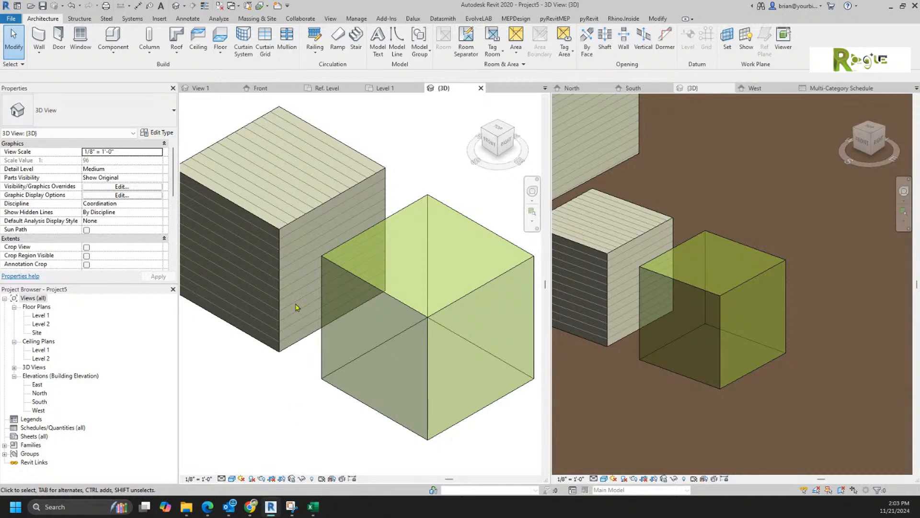
{"action": "left_click", "coordinate": [288, 228]}
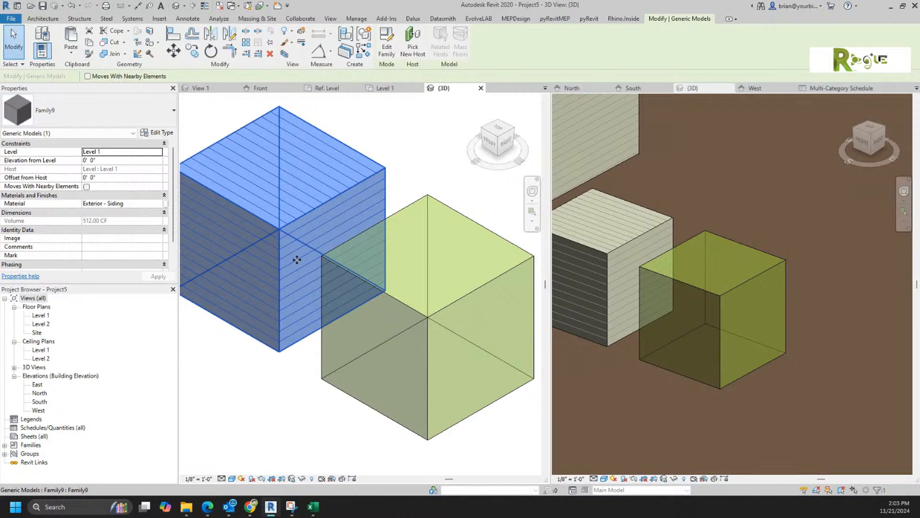
{"action": "left_click", "coordinate": [425, 172]}
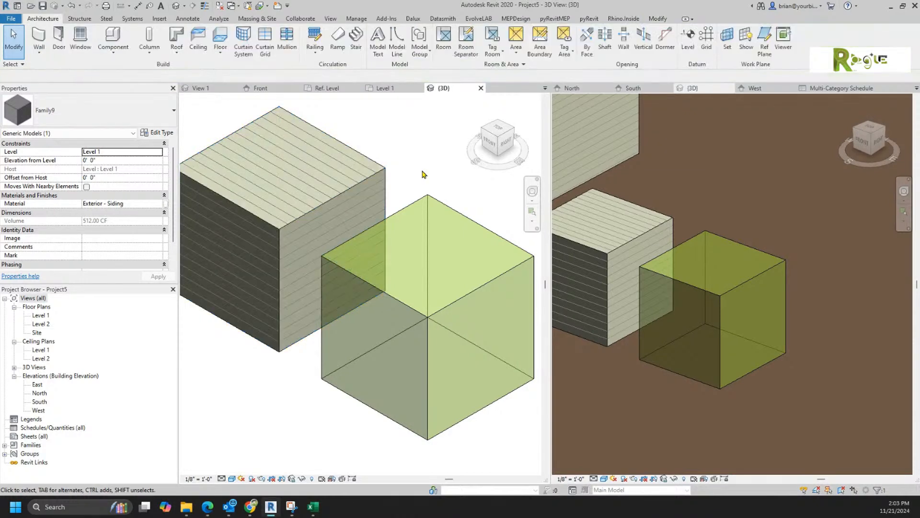
Step: Zoom out and pan both boxes upper-left, then expand Families in the Project Browser
{"action": "scroll", "coordinate": [374, 211], "scroll_direction": "down", "scroll_amount": 5}
{"action": "mouse_move", "coordinate": [377, 298]}
{"action": "middle_mouse_down"}
{"action": "mouse_move", "coordinate": [260, 308]}
{"action": "mouse_move", "coordinate": [283, 308]}
{"action": "mouse_move", "coordinate": [273, 308]}
{"action": "mouse_move", "coordinate": [283, 296]}
{"action": "middle_mouse_up"}
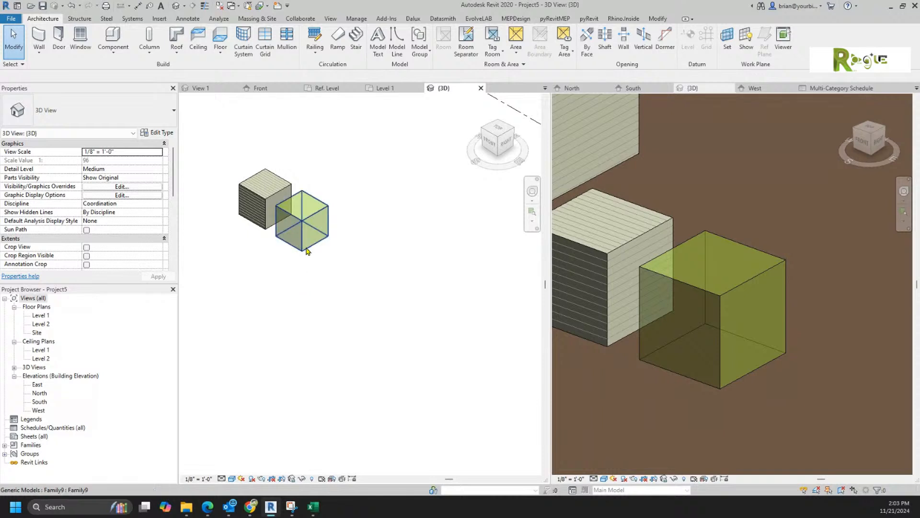
{"action": "left_click", "coordinate": [5, 444]}
{"action": "scroll", "coordinate": [67, 398], "scroll_direction": "down", "scroll_amount": 5}
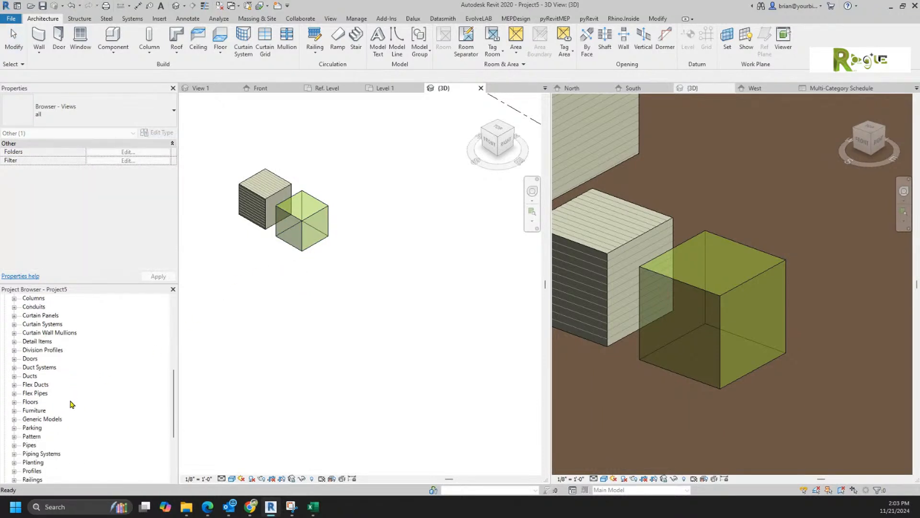
{"action": "scroll", "coordinate": [70, 410], "scroll_direction": "down", "scroll_amount": 3}
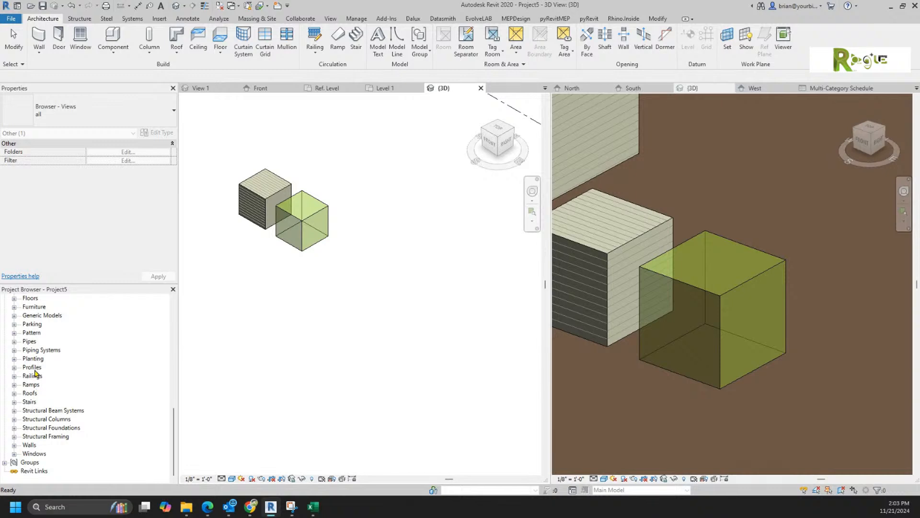
{"action": "scroll", "coordinate": [102, 315], "scroll_direction": "up", "scroll_amount": 4}
{"action": "left_click", "coordinate": [355, 18]}
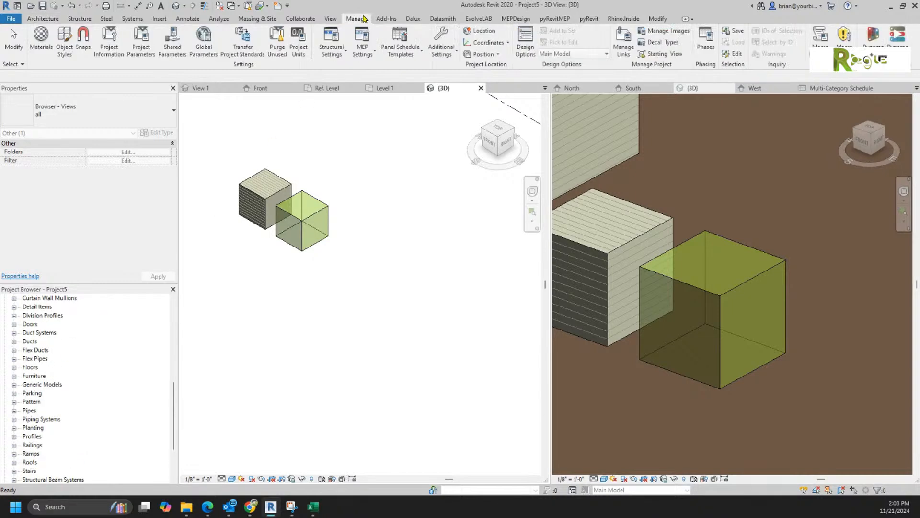
{"action": "left_click", "coordinate": [42, 38]}
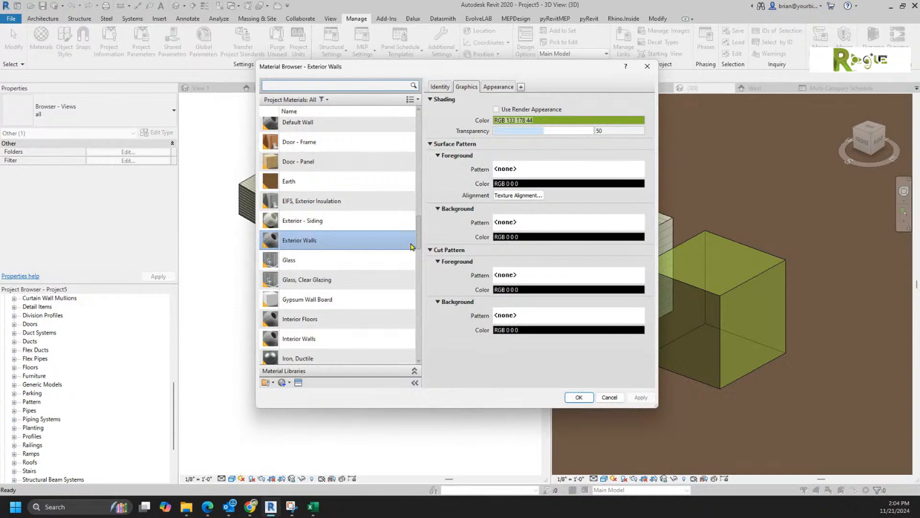
{"action": "left_click_drag", "start_coordinate": [420, 225], "coordinate": [417, 118]}
{"action": "scroll", "coordinate": [393, 315], "scroll_direction": "down", "scroll_amount": 20}
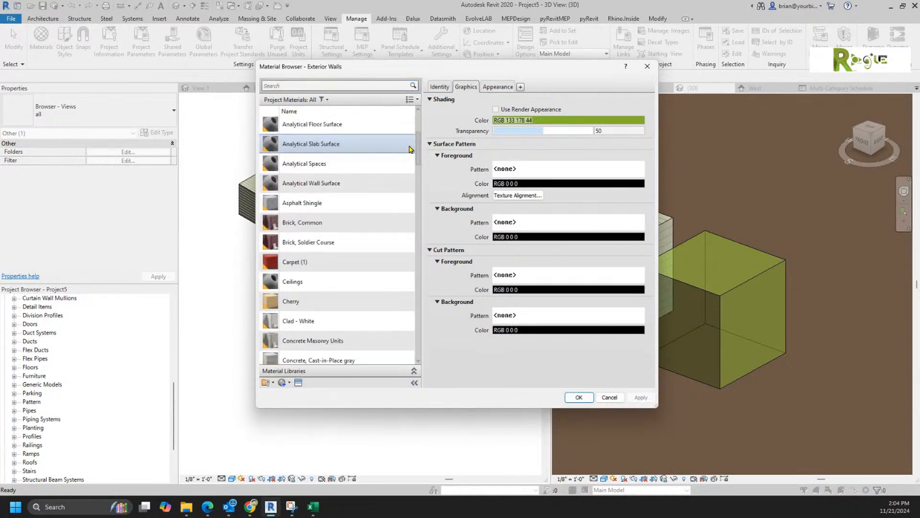
{"action": "scroll", "coordinate": [393, 316], "scroll_direction": "down", "scroll_amount": 5}
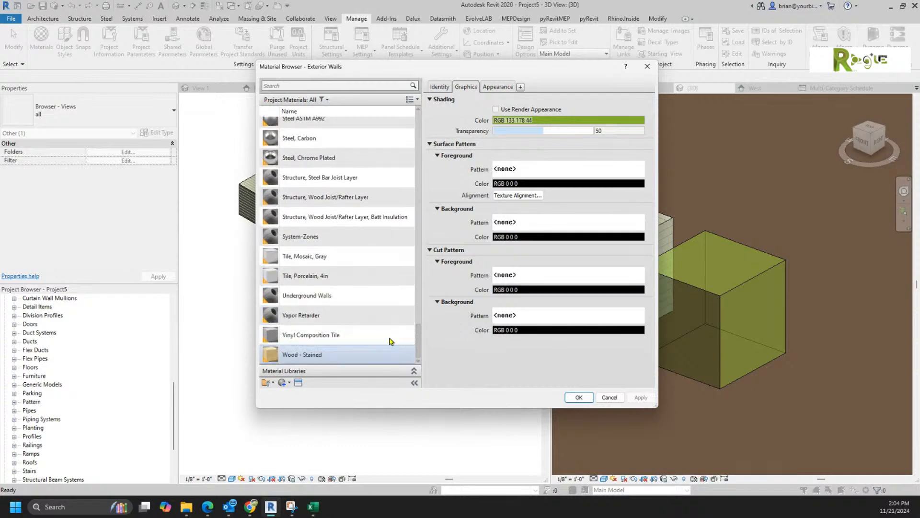
{"action": "left_click", "coordinate": [608, 396]}
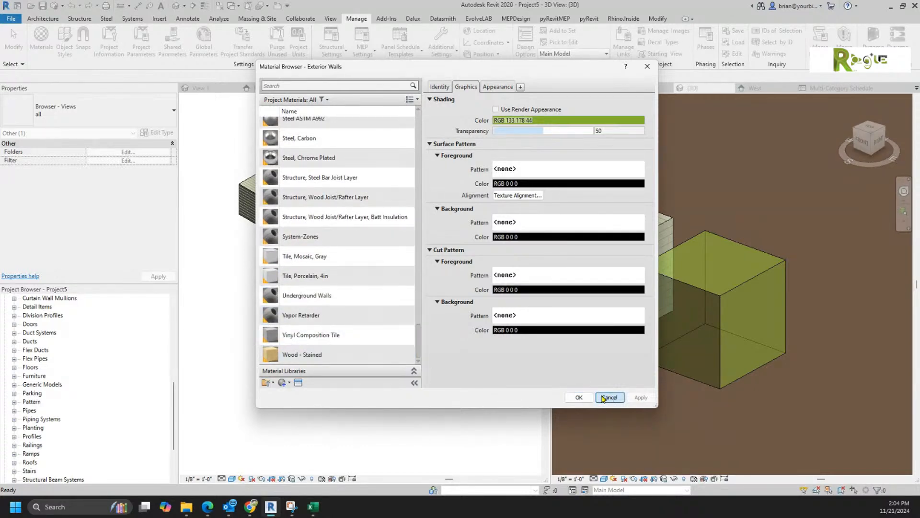
{"action": "scroll", "coordinate": [326, 322], "scroll_direction": "down", "scroll_amount": 2}
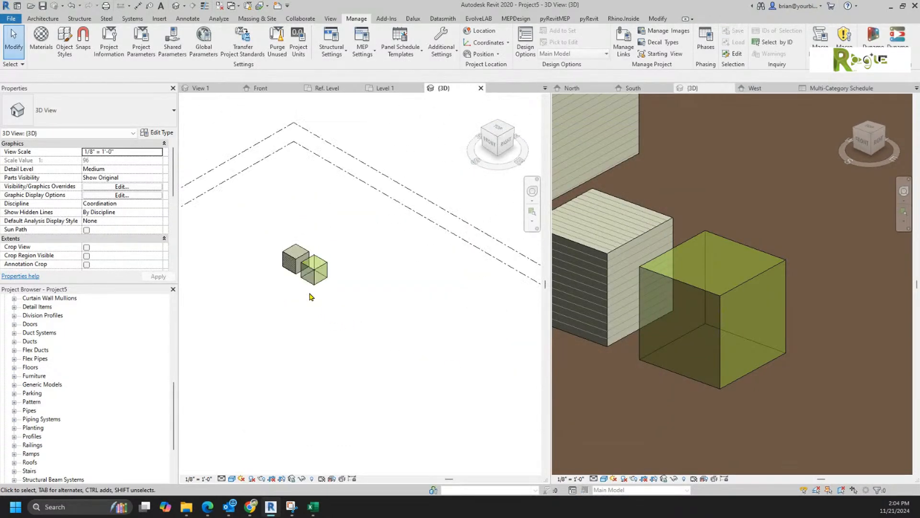
Step: Copy the green Exterior Walls box several times along a diagonal, then reframe the view on the boxes
{"action": "left_click", "coordinate": [315, 286]}
{"action": "left_click_drag", "start_coordinate": [315, 286], "coordinate": [412, 354]}
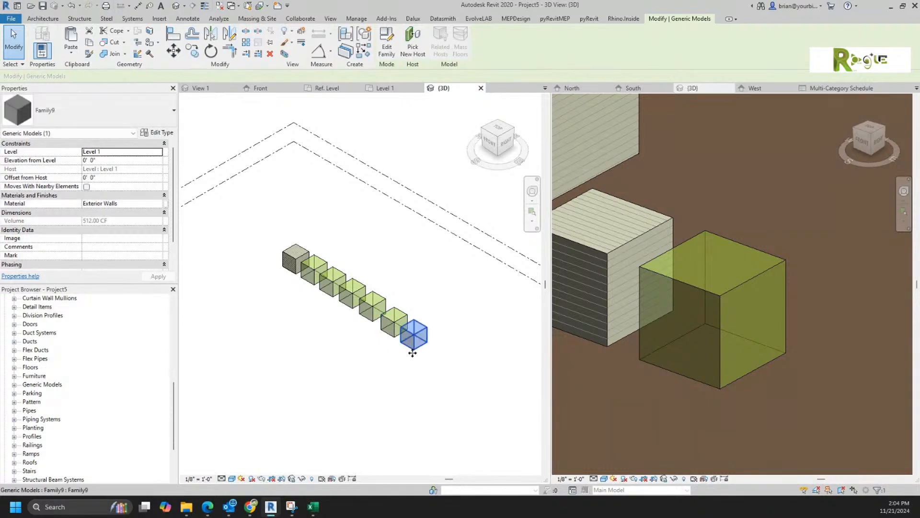
{"action": "left_click", "coordinate": [330, 351]}
{"action": "scroll", "coordinate": [340, 303], "scroll_direction": "up", "scroll_amount": 2}
{"action": "scroll", "coordinate": [341, 303], "scroll_direction": "up", "scroll_amount": 3}
{"action": "middle_click_drag", "start_coordinate": [184, 273], "coordinate": [285, 371]}
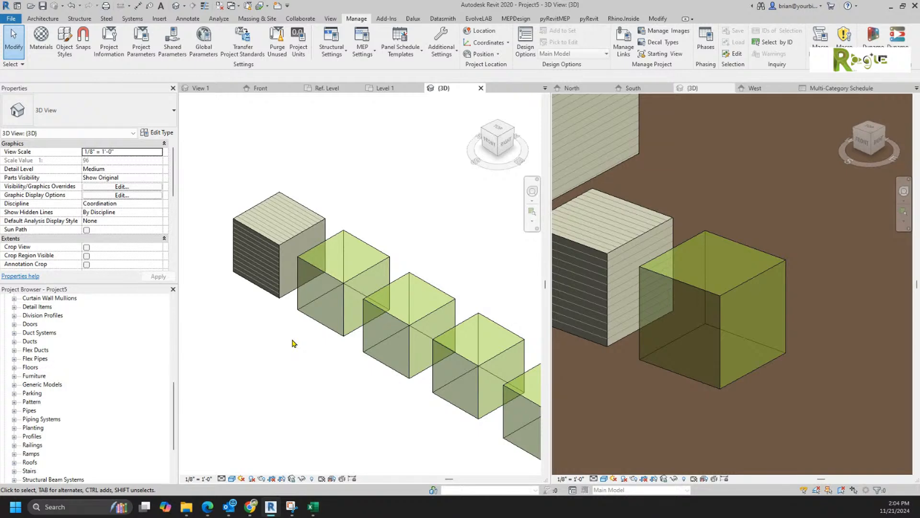
Step: Change the second green box's material to Acoustic Ceiling Tile 24 x 24
{"action": "left_click", "coordinate": [334, 276]}
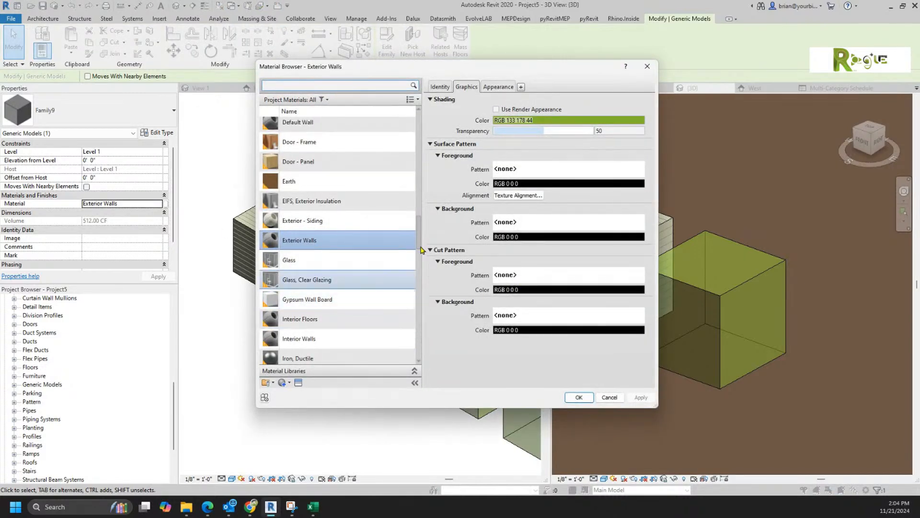
{"action": "left_click_drag", "start_coordinate": [419, 239], "coordinate": [426, 127]}
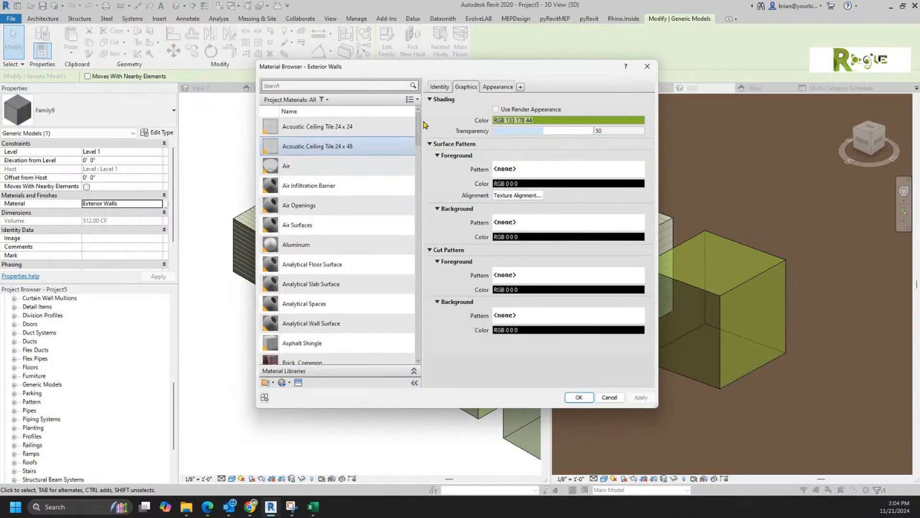
{"action": "left_click", "coordinate": [373, 128]}
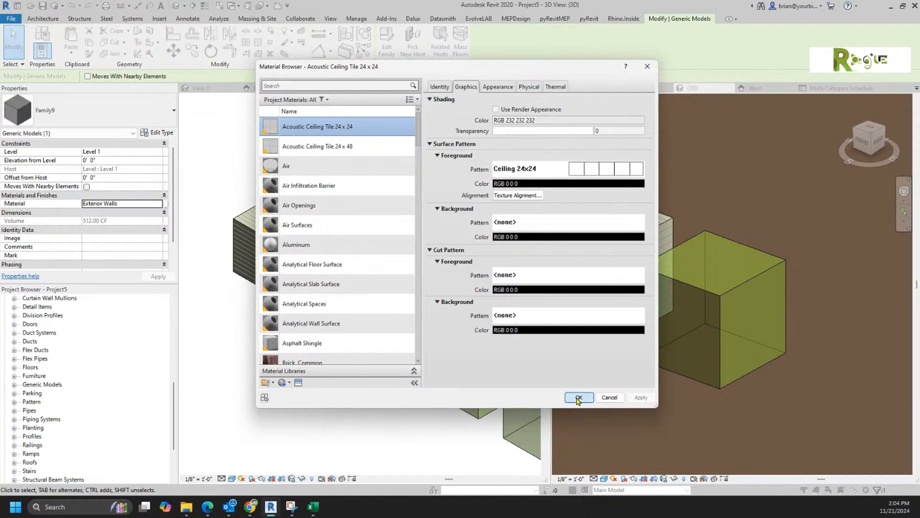
{"action": "left_click", "coordinate": [578, 398]}
{"action": "left_click", "coordinate": [317, 383]}
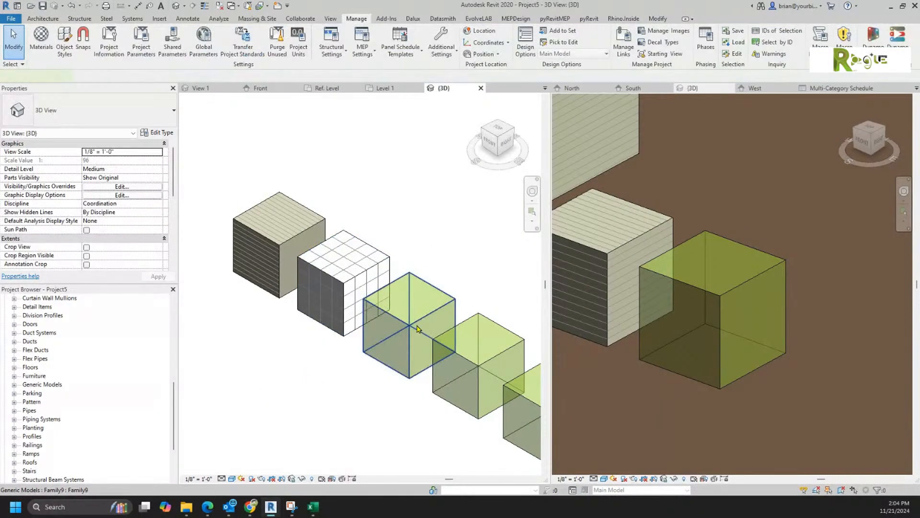
Step: Change the third green box's material to Acoustic Ceiling Tile 24 x 48
{"action": "left_click", "coordinate": [417, 329]}
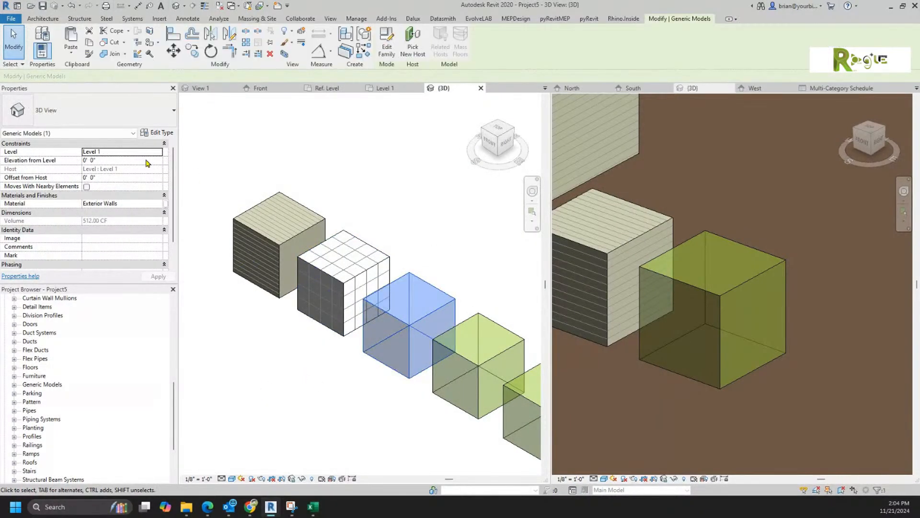
{"action": "left_click", "coordinate": [160, 205]}
{"action": "left_click", "coordinate": [162, 206]}
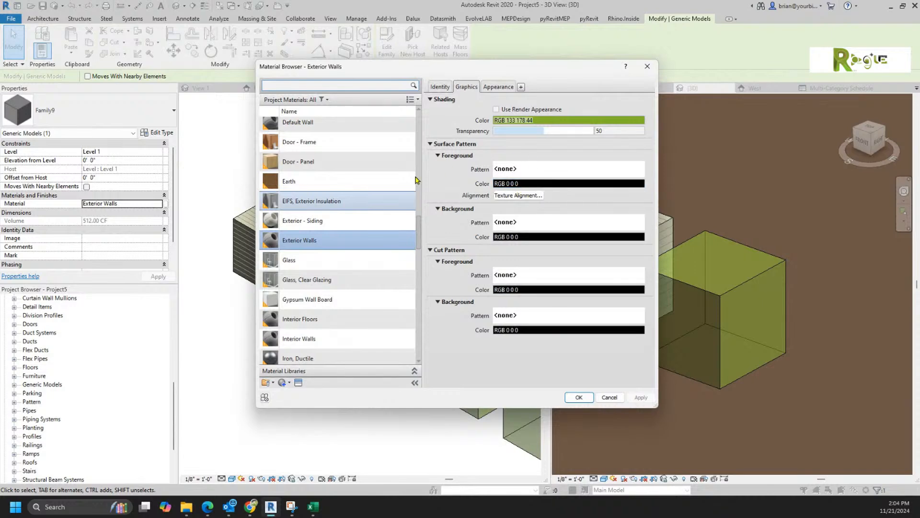
{"action": "left_click_drag", "start_coordinate": [420, 237], "coordinate": [419, 139]}
{"action": "left_click", "coordinate": [353, 146]}
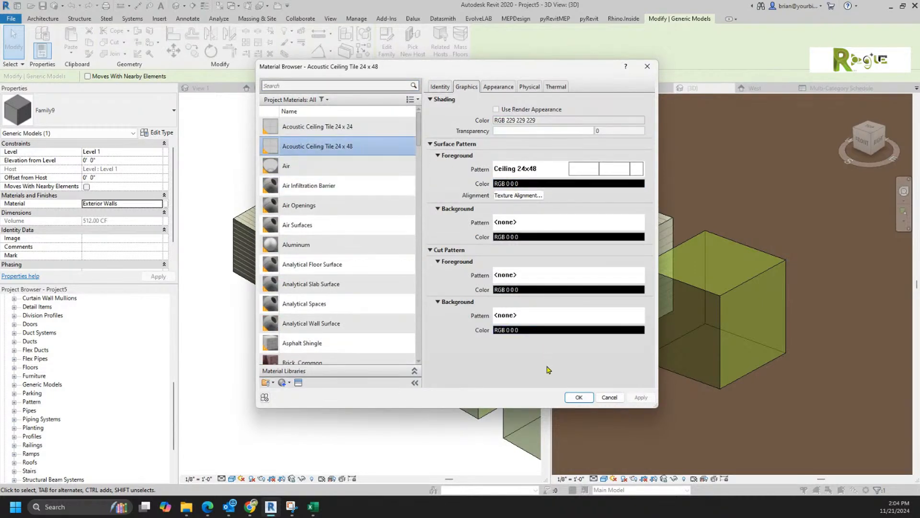
{"action": "left_click", "coordinate": [578, 397]}
{"action": "left_click", "coordinate": [289, 374]}
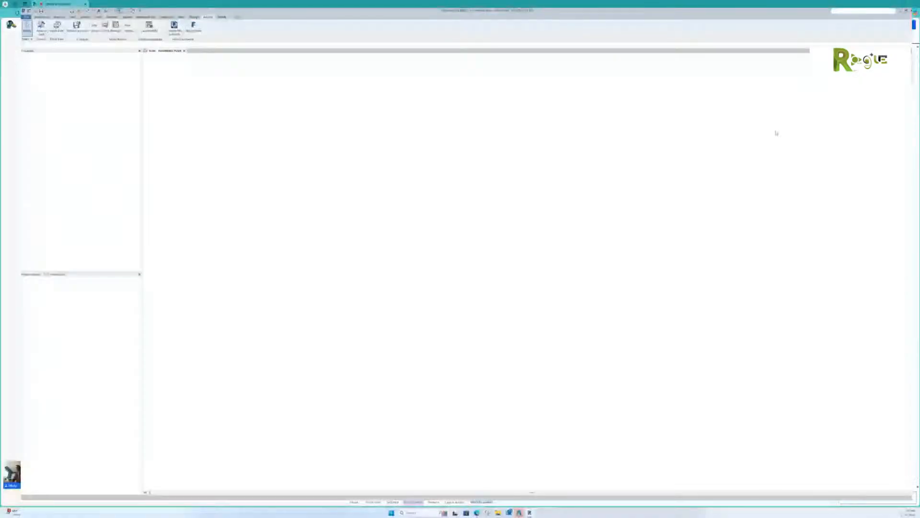
Step: Zoom and pan to frame sheet A104 - Plumbing Plan
{"action": "scroll", "coordinate": [368, 161], "scroll_direction": "up", "scroll_amount": 3}
{"action": "middle_click_drag", "start_coordinate": [369, 160], "coordinate": [532, 231]}
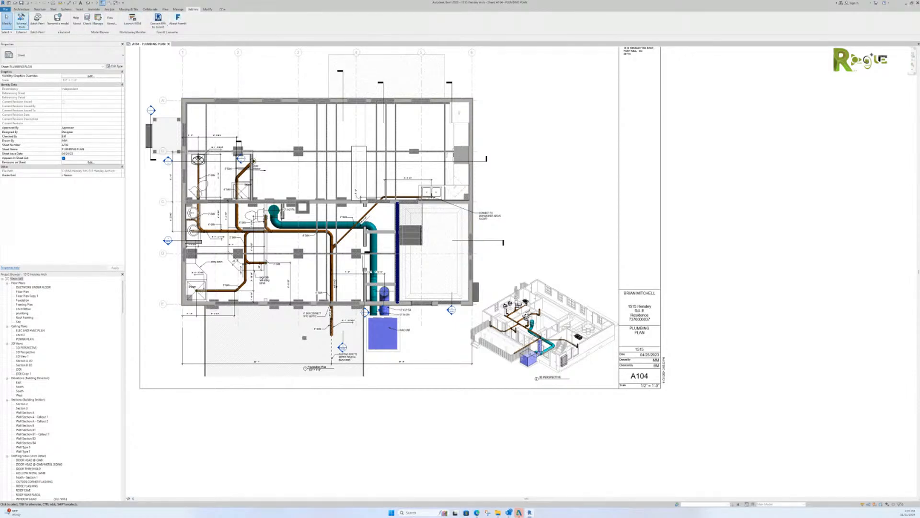
Step: Launch the RhinoInside.Revit installer from Downloads, advance past the welcome page, and close Revit
{"action": "left_click_drag", "start_coordinate": [0, 301], "coordinate": [293, 193]}
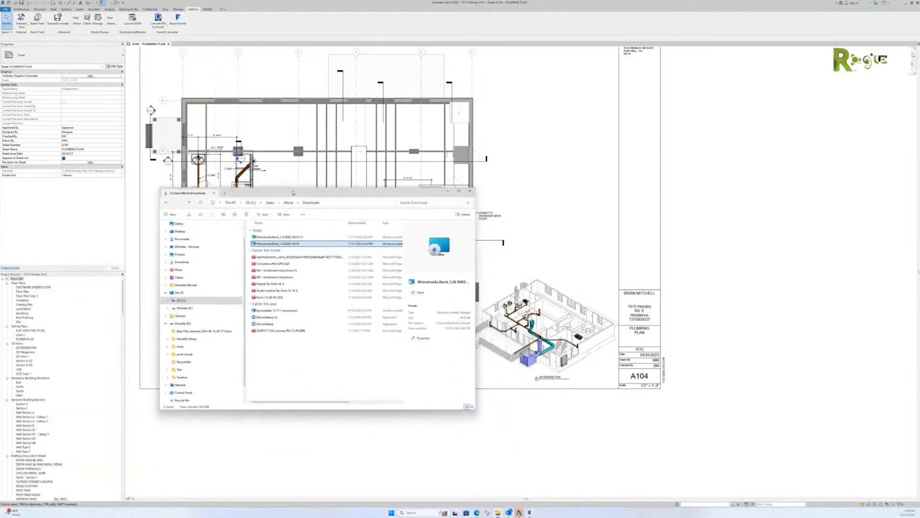
{"action": "double_click", "coordinate": [297, 241]}
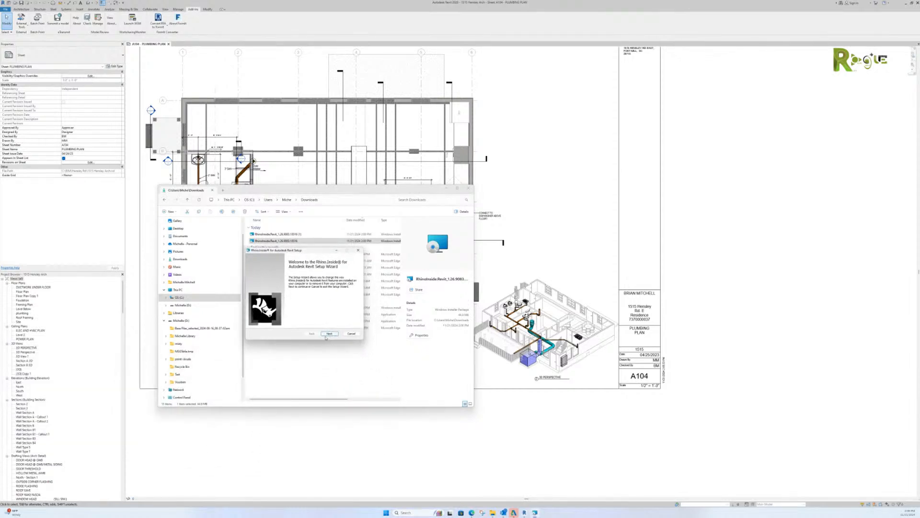
{"action": "left_click", "coordinate": [331, 334]}
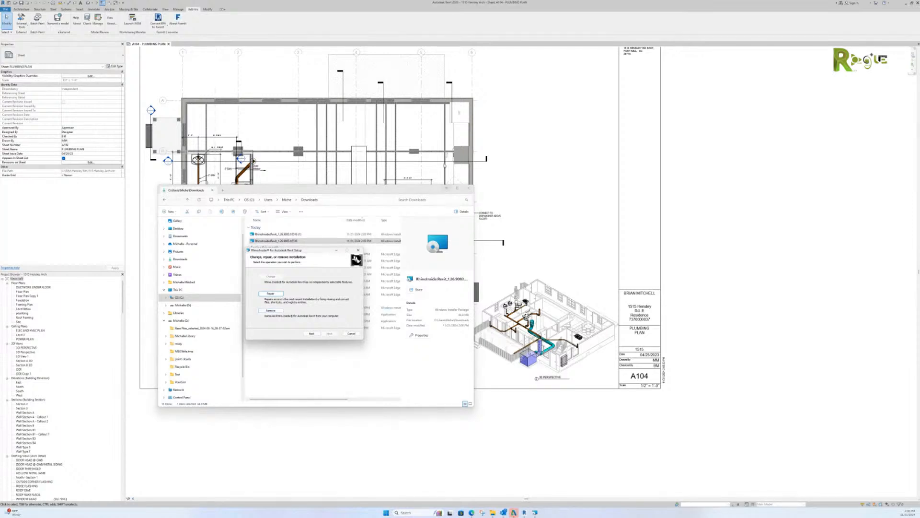
{"action": "left_click", "coordinate": [917, 3]}
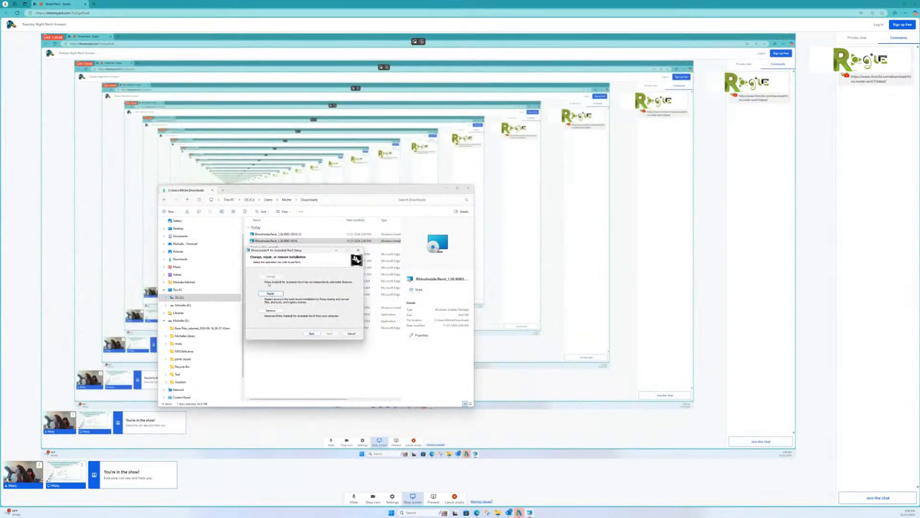
Step: Remove Rhino.Inside for Revit, then reinstall it, accepting the licence terms, and finish setup
{"action": "left_click", "coordinate": [270, 311]}
{"action": "left_click", "coordinate": [324, 333]}
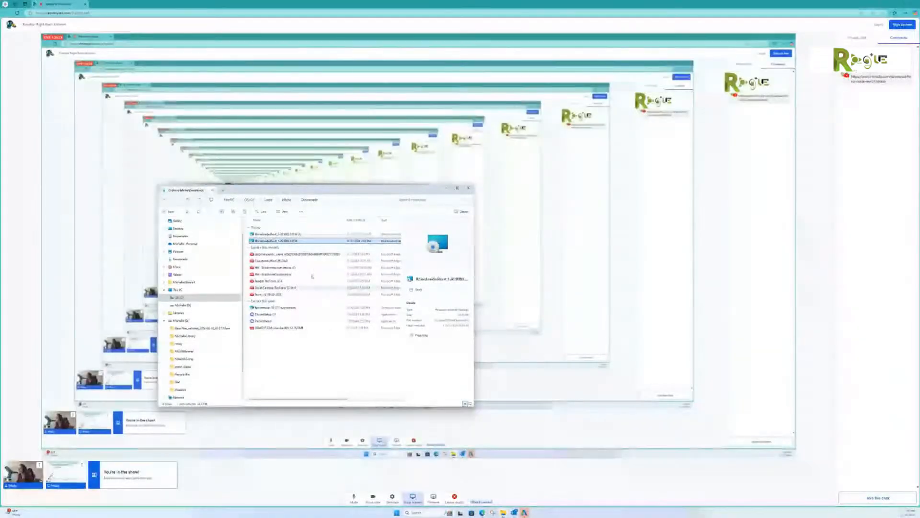
{"action": "double_click", "coordinate": [288, 241]}
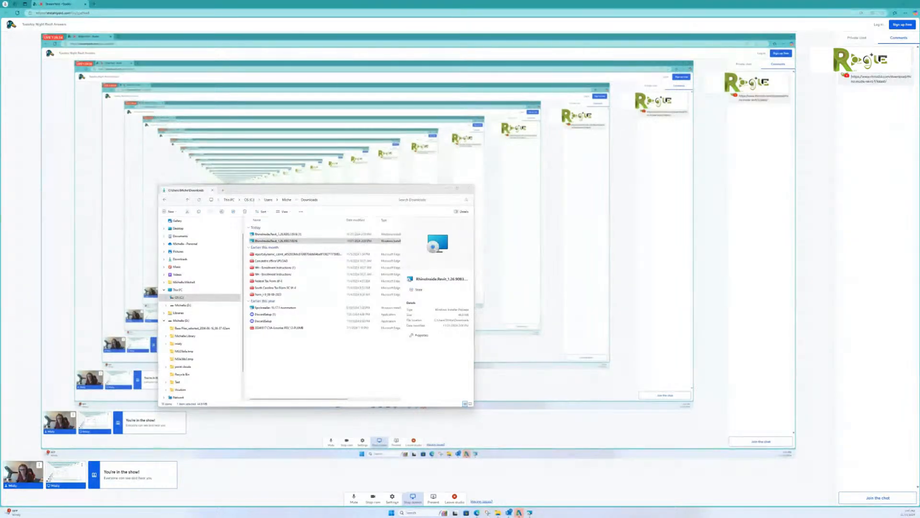
{"action": "left_click_drag", "start_coordinate": [340, 232], "coordinate": [334, 227]}
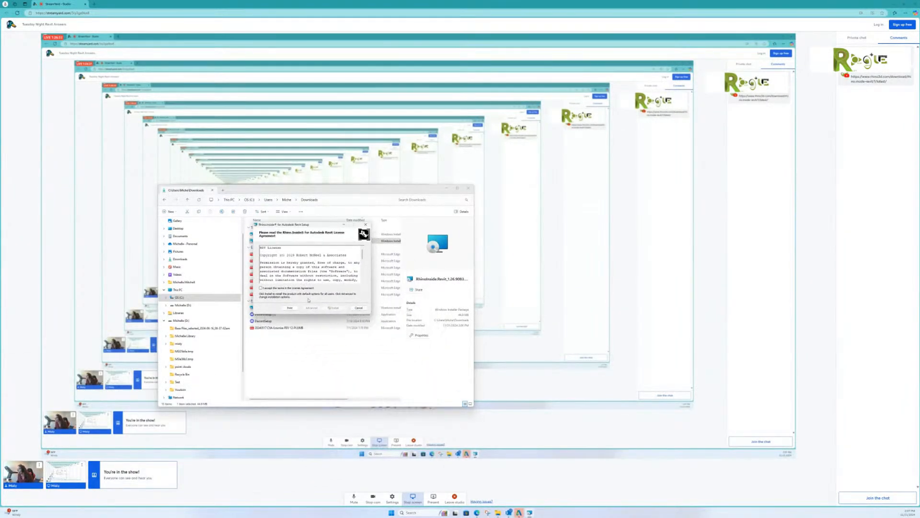
{"action": "left_click", "coordinate": [260, 288]}
{"action": "left_click", "coordinate": [334, 308]}
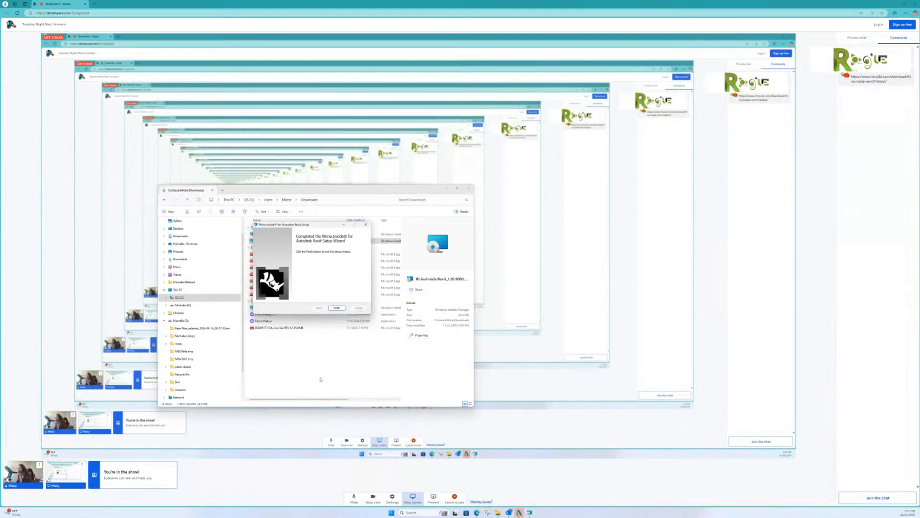
{"action": "left_click", "coordinate": [338, 308]}
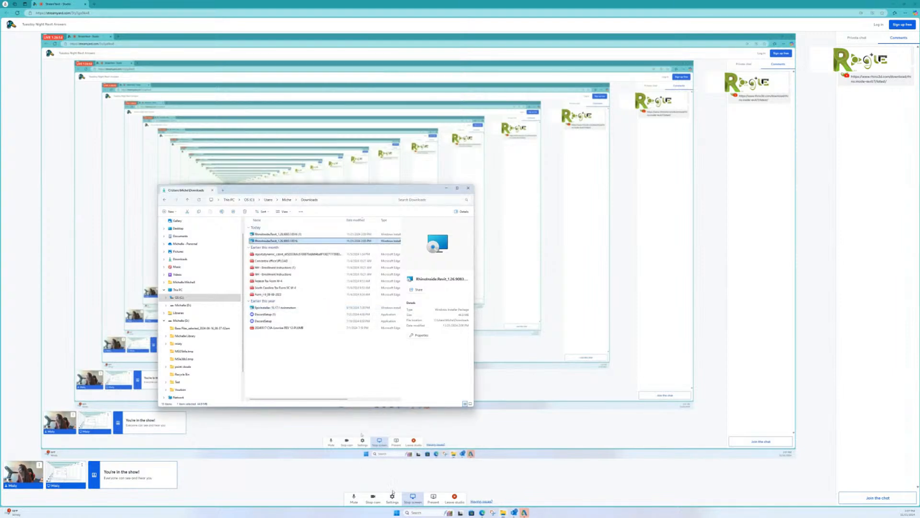
{"action": "left_click", "coordinate": [422, 512]}
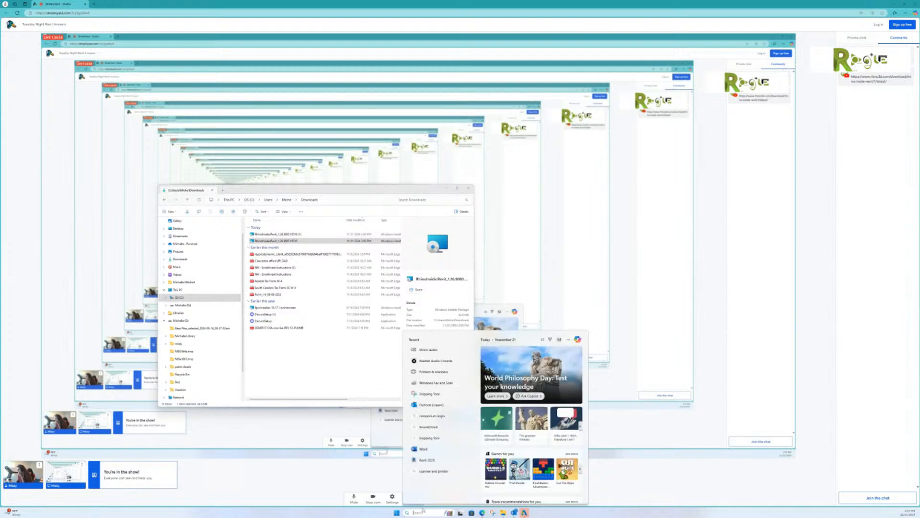
Step: Start Revit 2020 from recent apps and choose Download Rhino in the Install Rhino dialog
{"action": "left_click", "coordinate": [427, 460]}
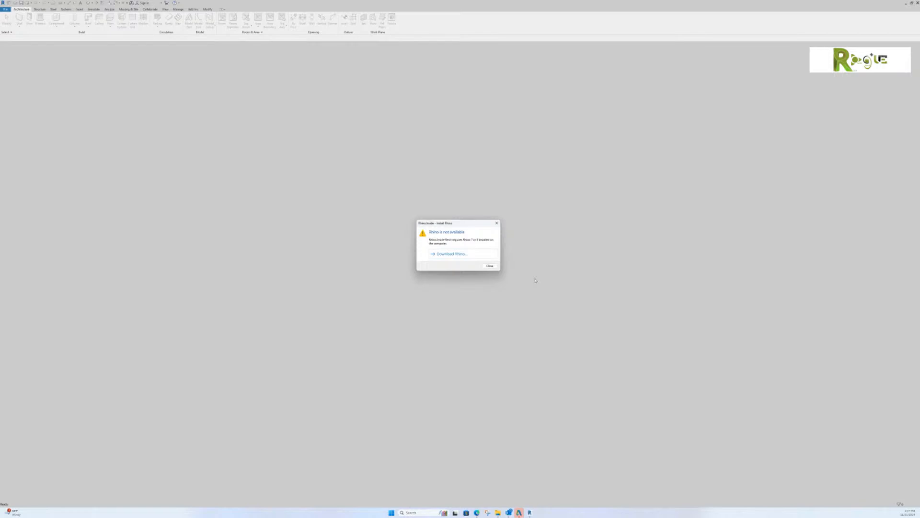
{"action": "left_click", "coordinate": [453, 255]}
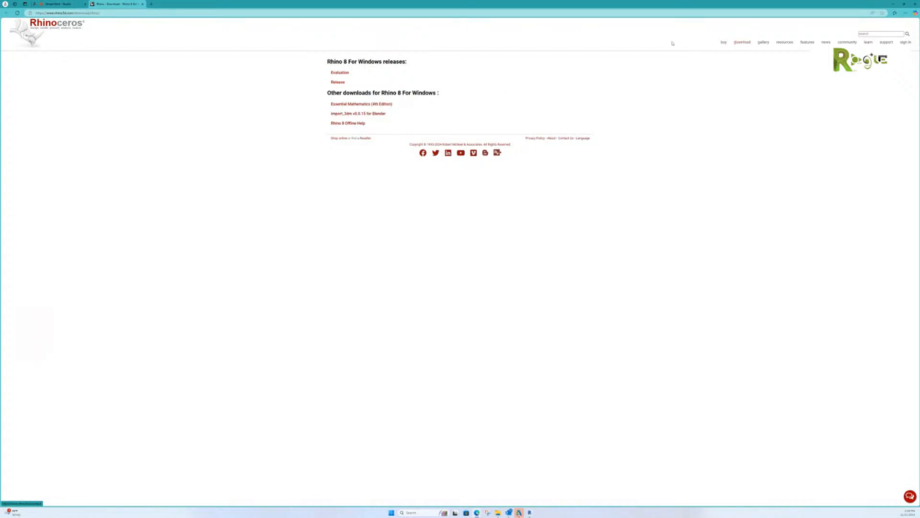
Step: Choose the Rhino 8 Evaluation, enter the account e-mail, and request an e-mailed login link
{"action": "left_click", "coordinate": [337, 73]}
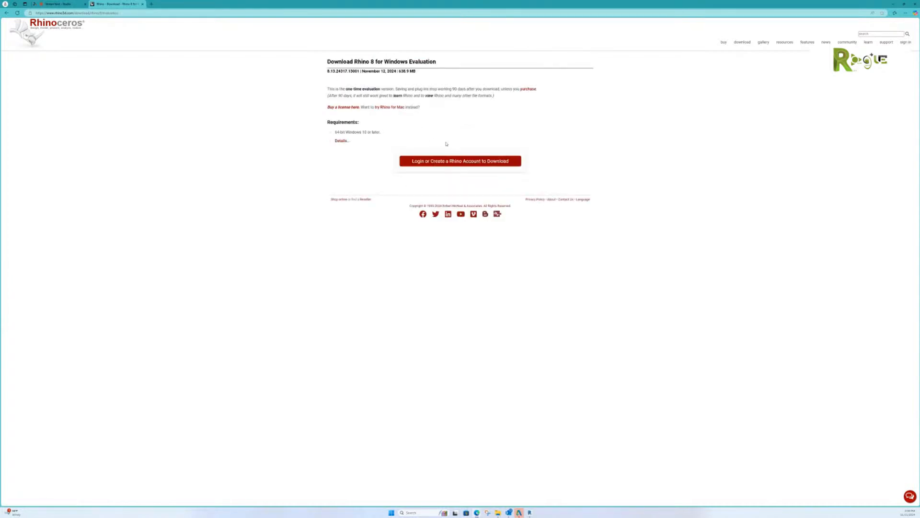
{"action": "left_click", "coordinate": [464, 163]}
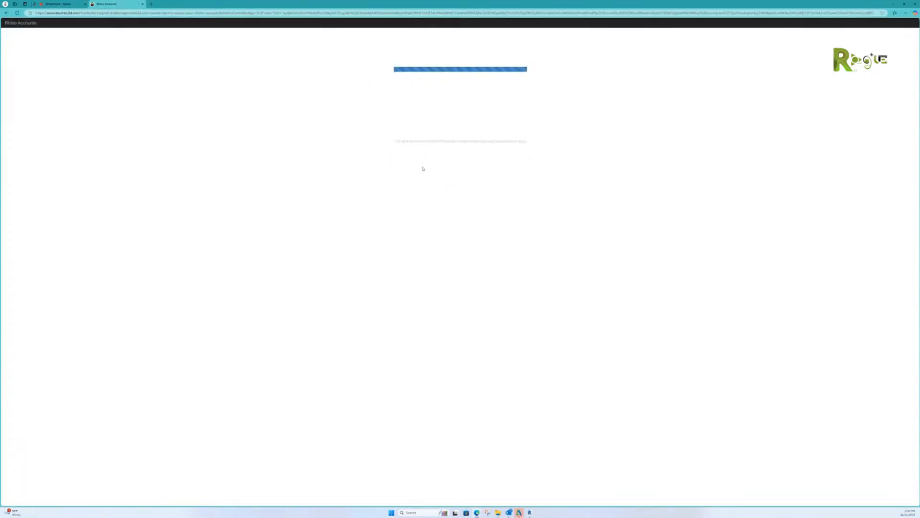
{"action": "left_click", "coordinate": [447, 85]}
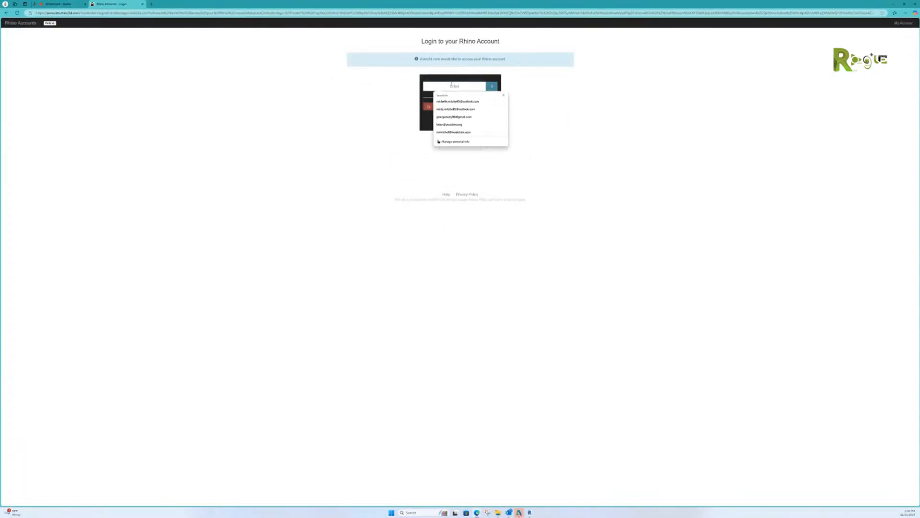
{"action": "left_click", "coordinate": [459, 100]}
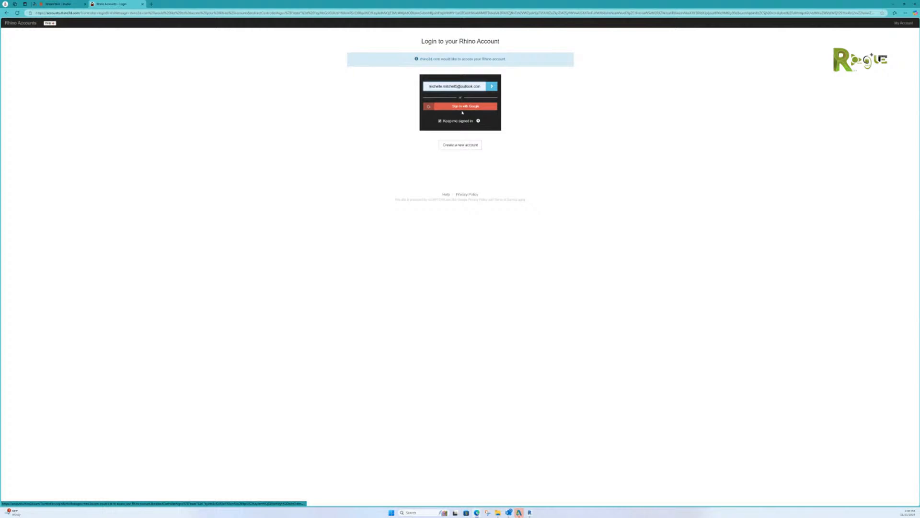
{"action": "left_click", "coordinate": [460, 106]}
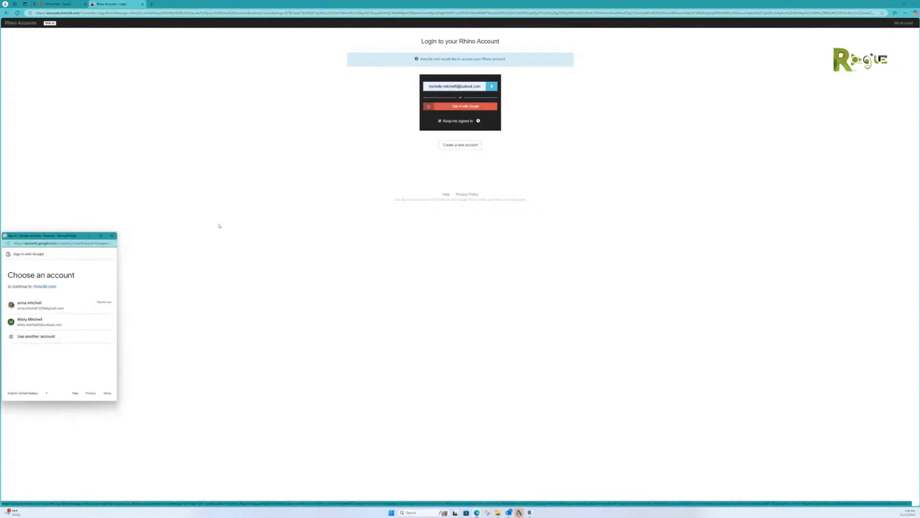
{"action": "left_click", "coordinate": [111, 235]}
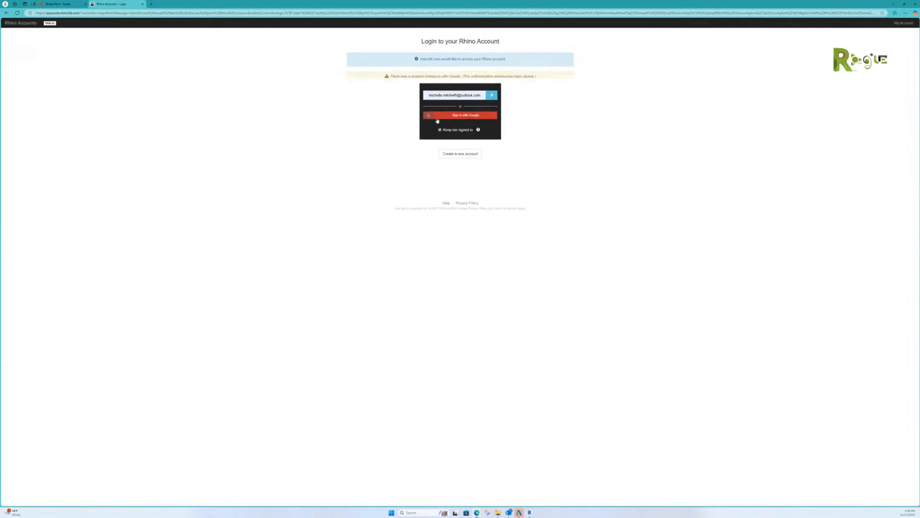
{"action": "left_click", "coordinate": [492, 104]}
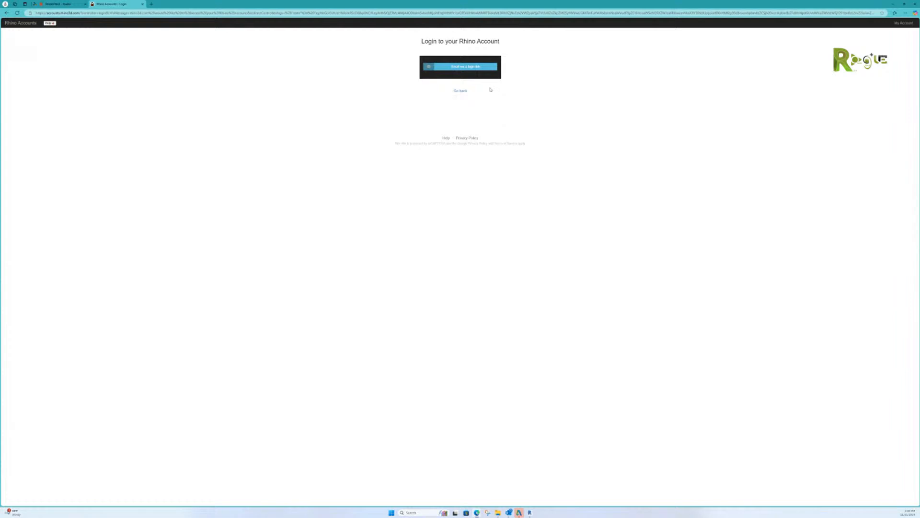
{"action": "left_click", "coordinate": [460, 68]}
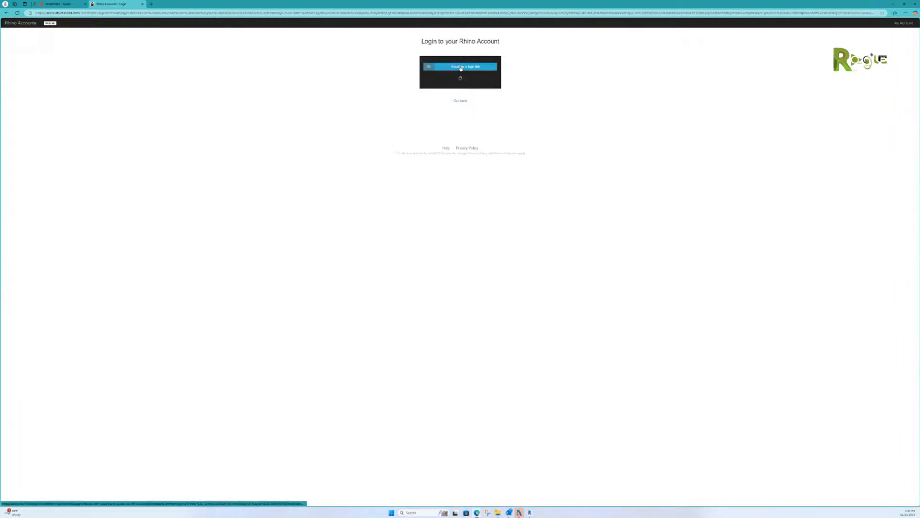
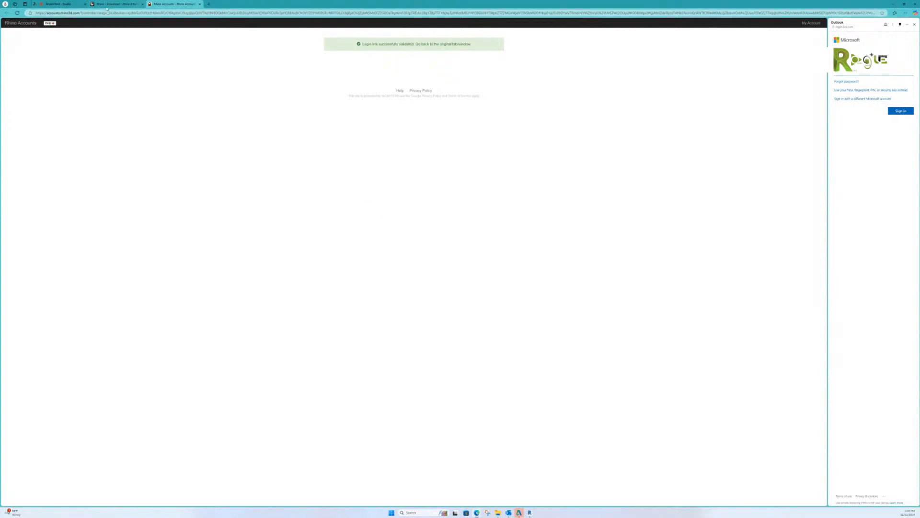
Step: Agree to the privacy policy and download the English Rhino 8 evaluation installer
{"action": "left_click", "coordinate": [123, 4]}
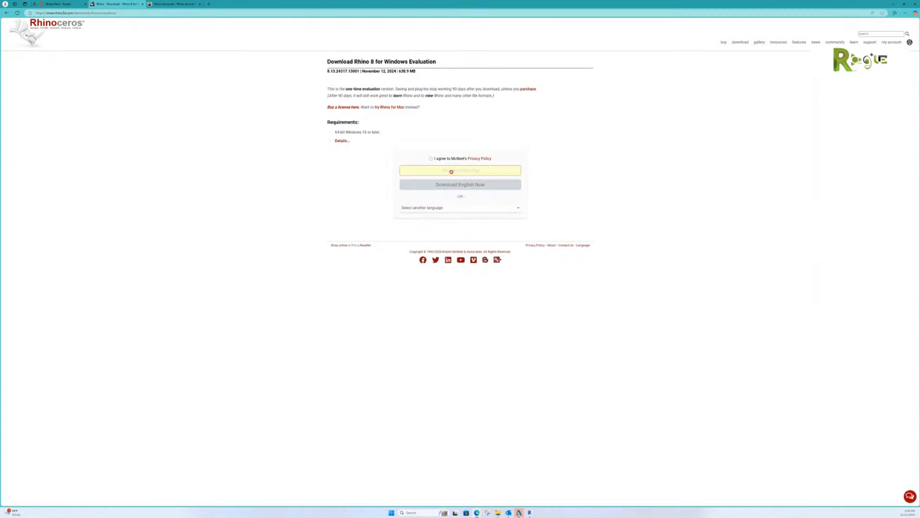
{"action": "left_click", "coordinate": [431, 158]}
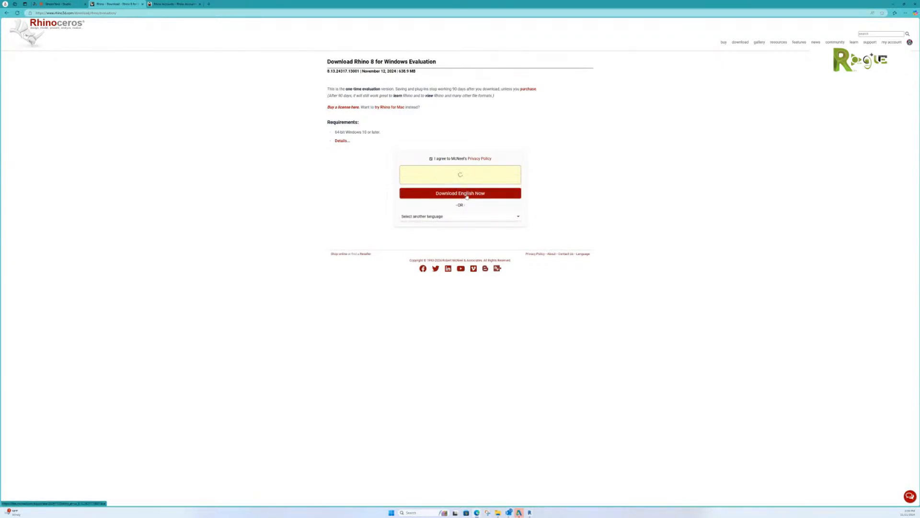
{"action": "left_click", "coordinate": [466, 193]}
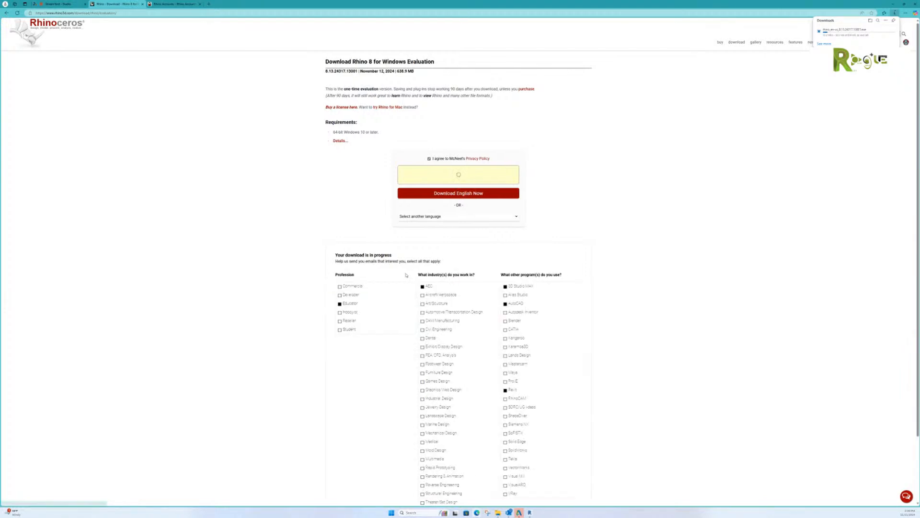
Step: Restart the installer download and show the downloaded file in its folder
{"action": "scroll", "coordinate": [459, 239], "scroll_direction": "down", "scroll_amount": 2}
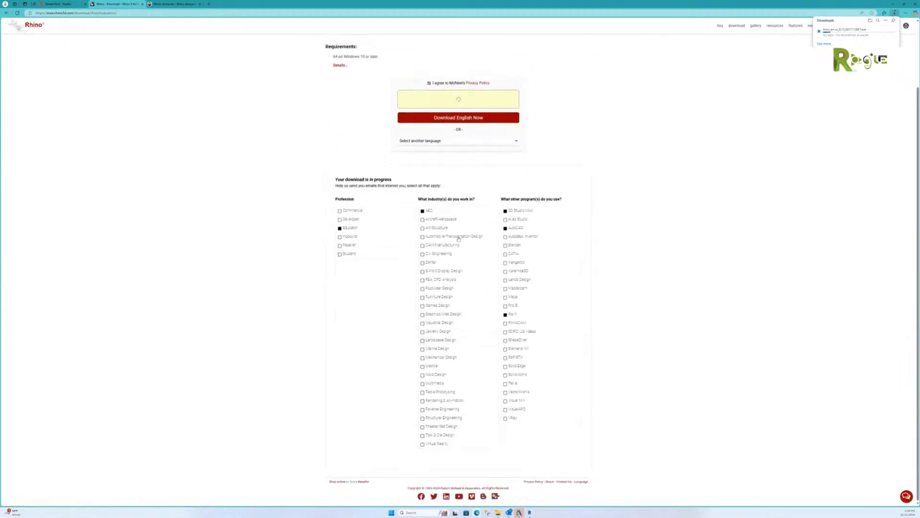
{"action": "left_click", "coordinate": [461, 119]}
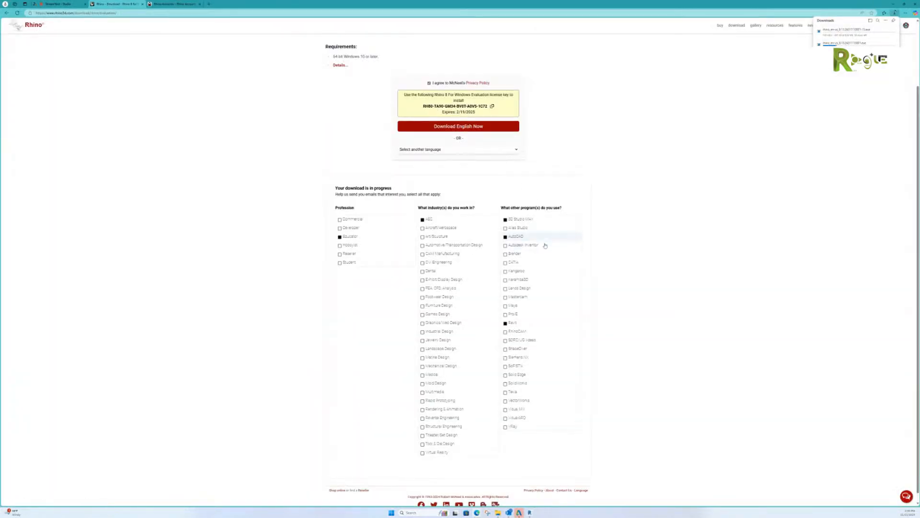
{"action": "mouse_move", "coordinate": [880, 47]}
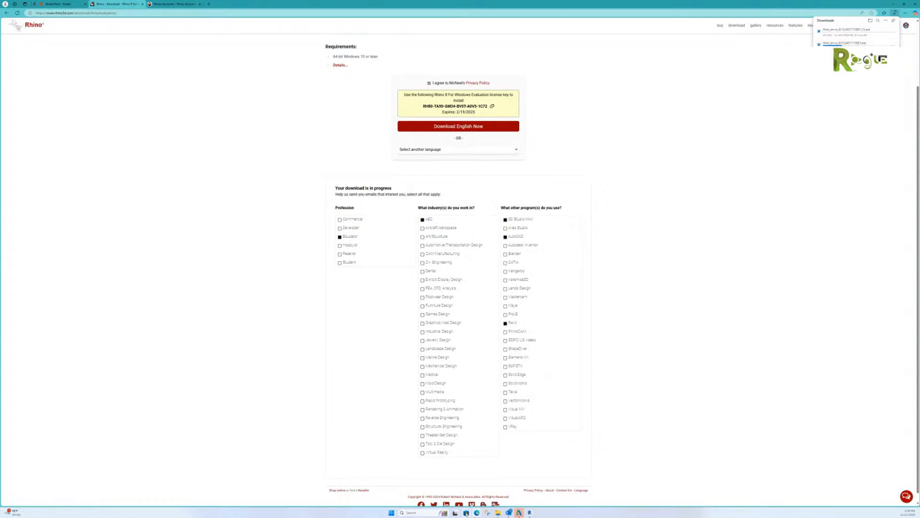
{"action": "left_click", "coordinate": [498, 512]}
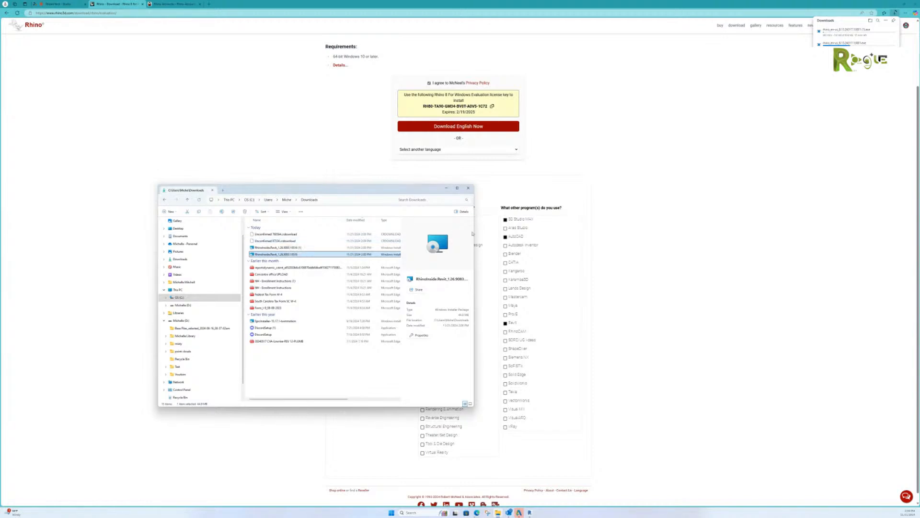
Step: Widen the Downloads window to show file sizes, then mark the license key area for capture
{"action": "left_click_drag", "start_coordinate": [474, 230], "coordinate": [631, 228]}
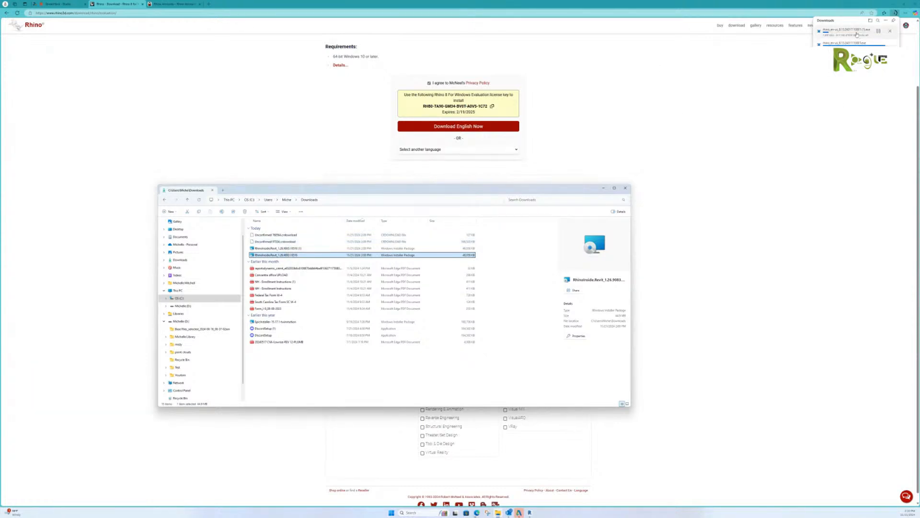
{"action": "left_click", "coordinate": [724, 71]}
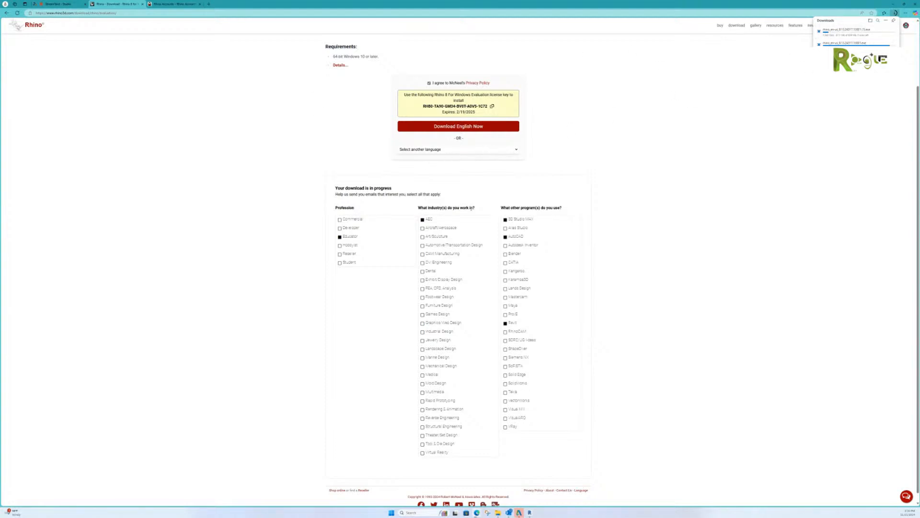
{"action": "left_click", "coordinate": [498, 512]}
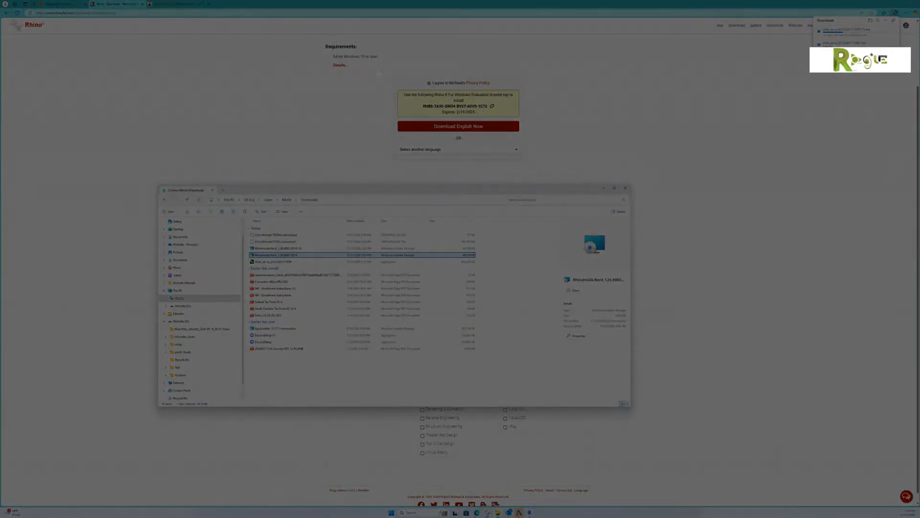
{"action": "left_click_drag", "start_coordinate": [379, 74], "coordinate": [555, 162]}
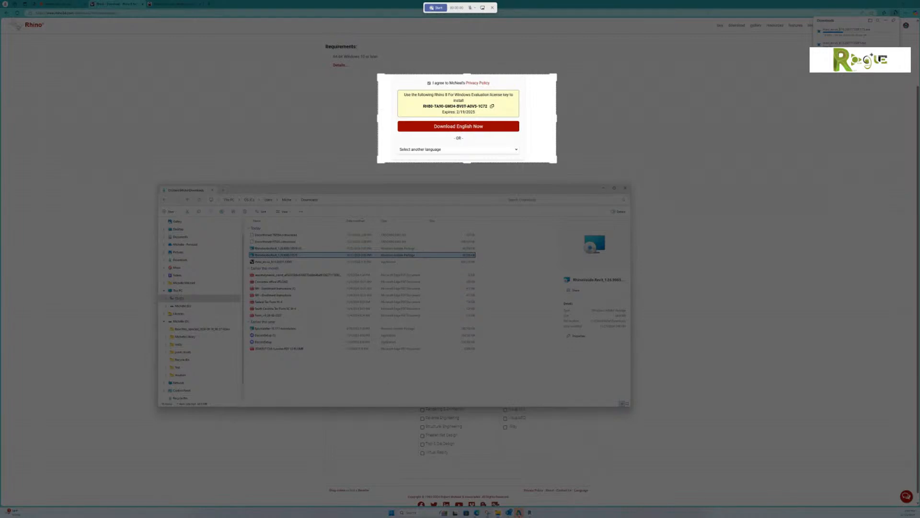
Step: Capture a screenshot snip of the evaluation license key area
{"action": "left_click", "coordinate": [439, 9]}
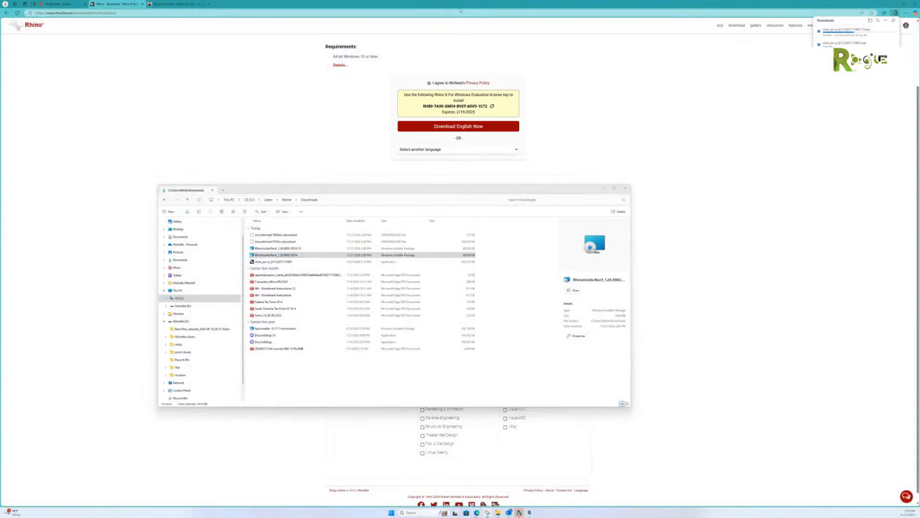
{"action": "left_click_drag", "start_coordinate": [347, 230], "coordinate": [345, 142]}
{"action": "left_click", "coordinate": [315, 143]}
{"action": "left_click", "coordinate": [297, 144]}
{"action": "left_click_drag", "start_coordinate": [384, 70], "coordinate": [551, 169]}
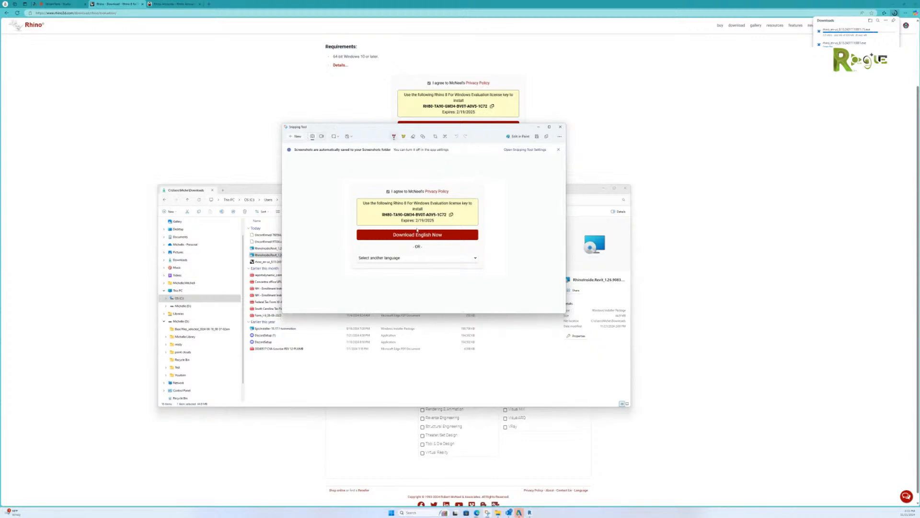
Step: Create a new 'Rhino in Revit' folder inside BIM as the snip's save location
{"action": "left_click", "coordinate": [537, 138]}
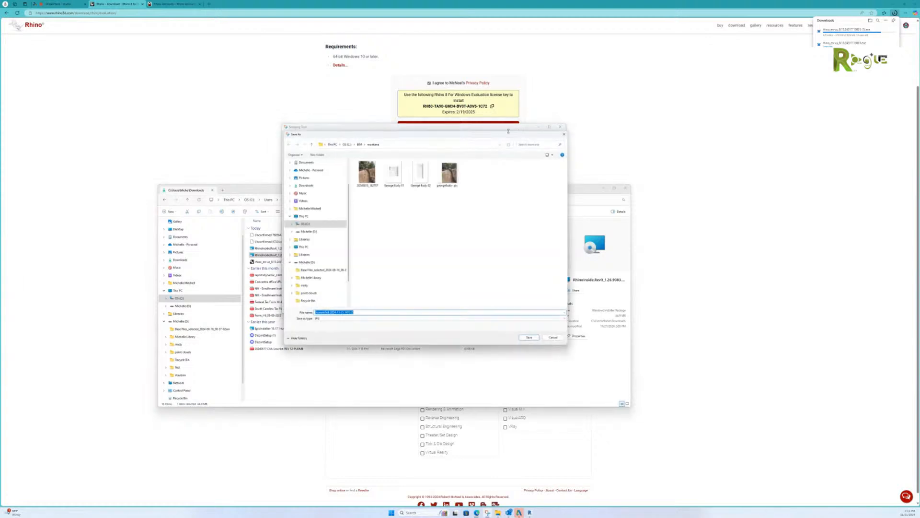
{"action": "left_click", "coordinate": [362, 144]}
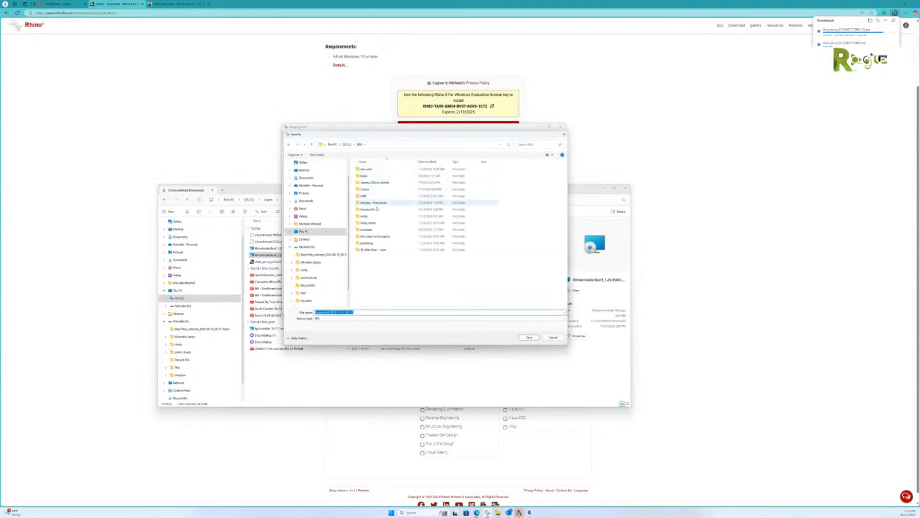
{"action": "double_click", "coordinate": [365, 189]}
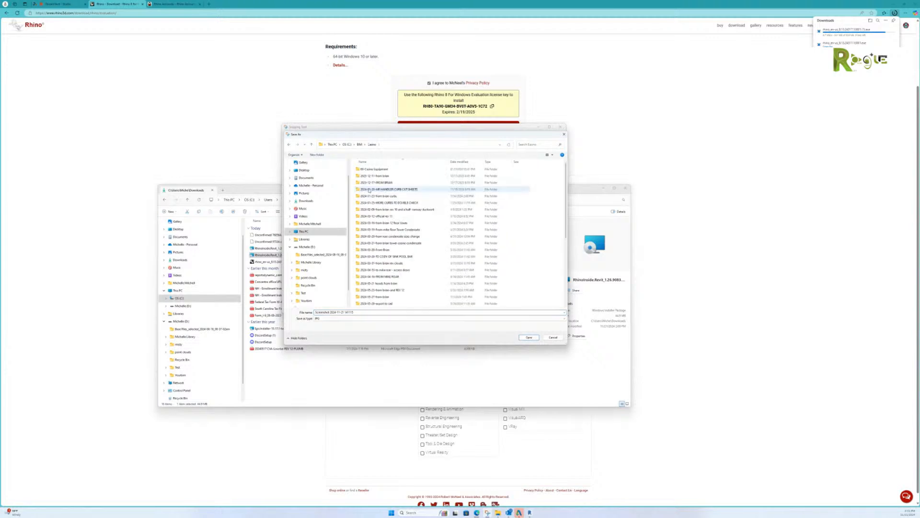
{"action": "left_click", "coordinate": [359, 144]}
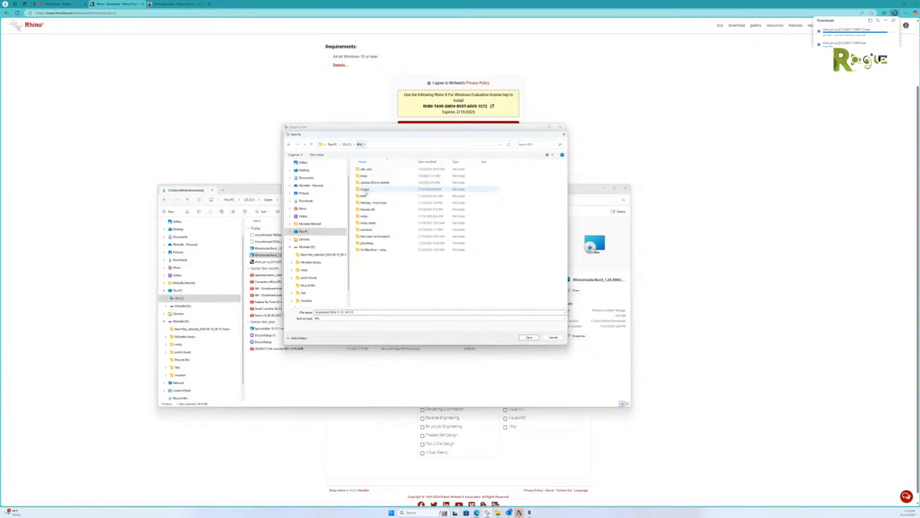
{"action": "right_click", "coordinate": [377, 270]}
{"action": "mouse_move", "coordinate": [388, 309]}
{"action": "left_click", "coordinate": [431, 310]}
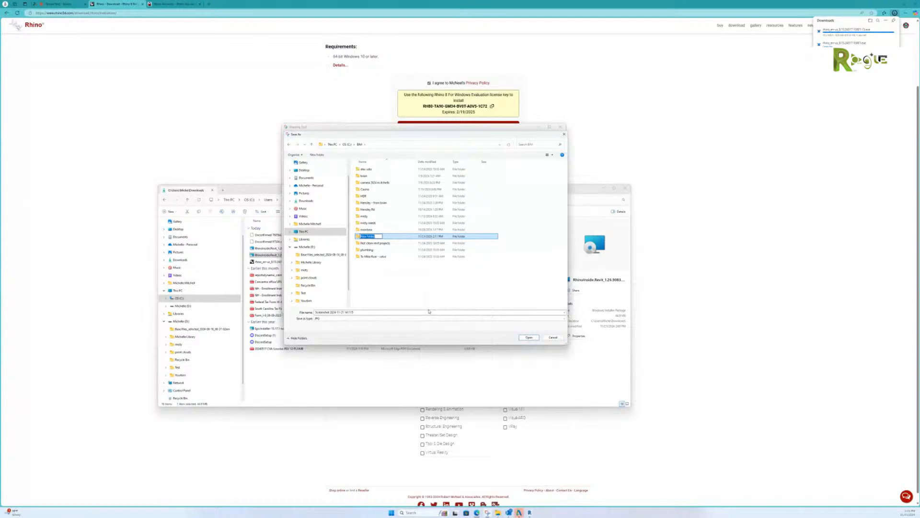
{"action": "type", "text": "Rhino in R"}
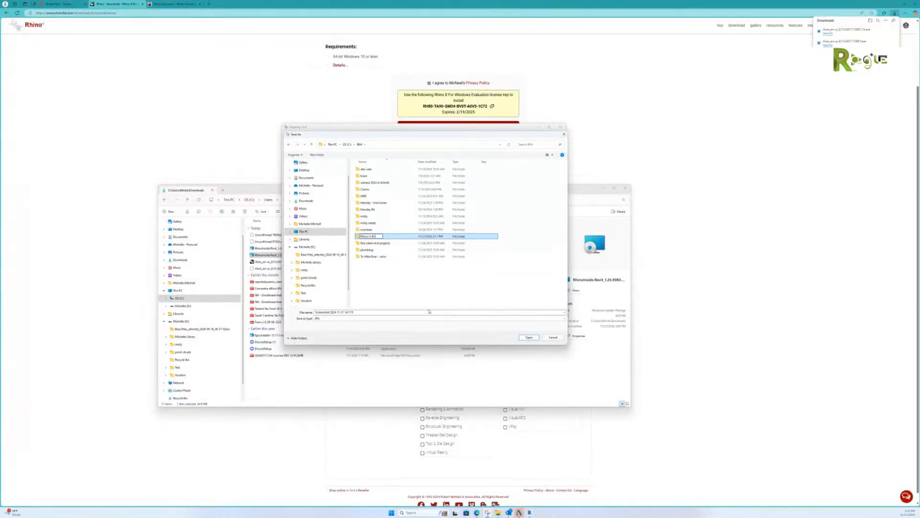
{"action": "type", "text": "evit"}
{"action": "key", "text": "Return"}
{"action": "double_click", "coordinate": [370, 250]}
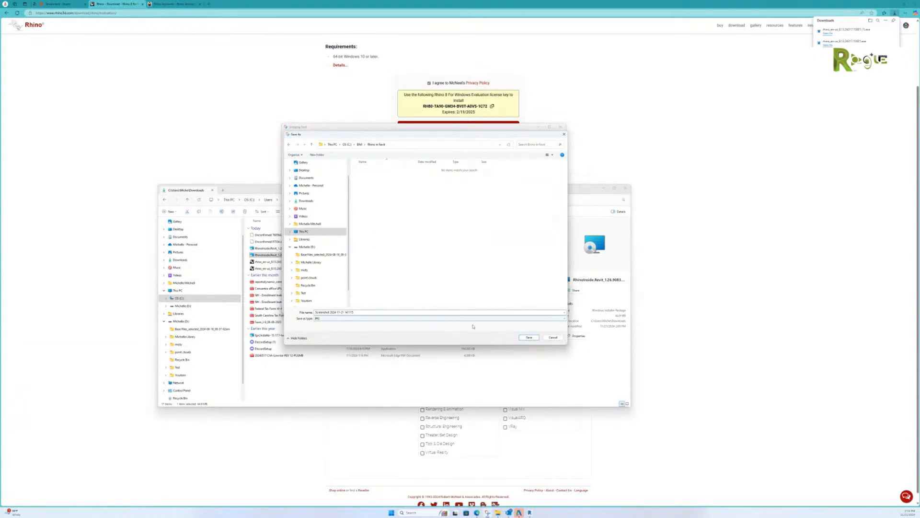
Step: Rename the snip and save it as a JPG in the Rhino in Revit folder
{"action": "left_click", "coordinate": [391, 313]}
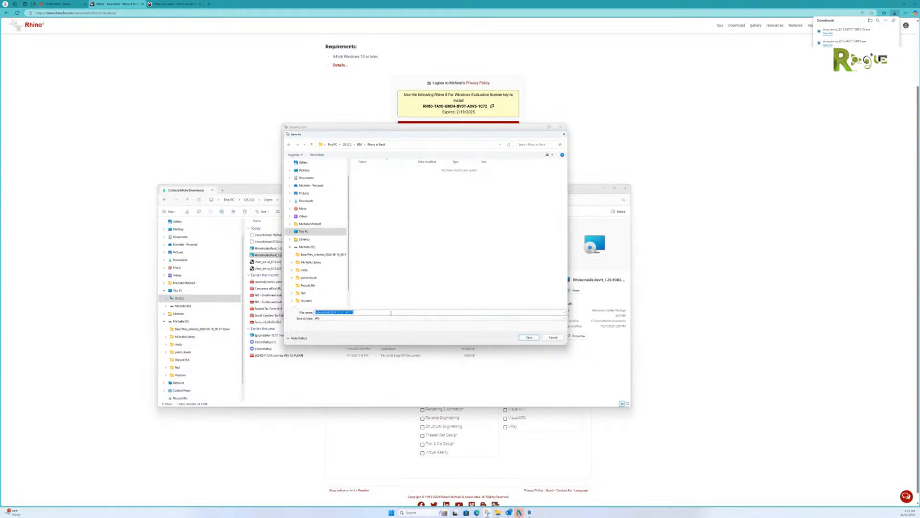
{"action": "type", "text": "r for rhino in revit"}
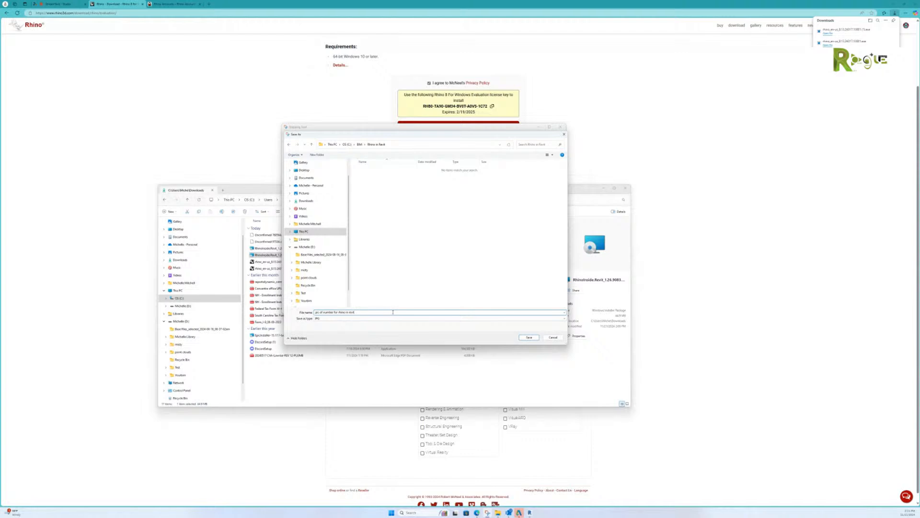
{"action": "key", "text": "Return"}
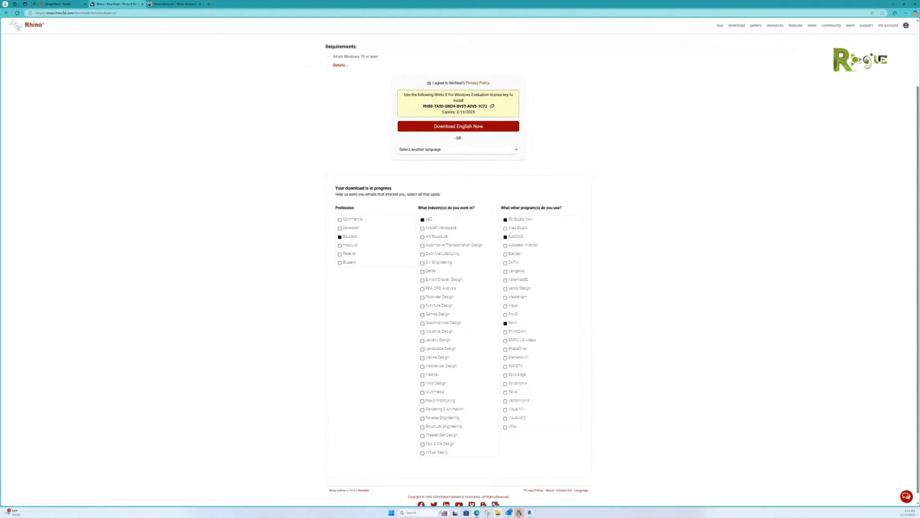
Step: After the partial download fails to open, refresh Downloads and launch the finished rhino_en-us_8 installer
{"action": "left_click", "coordinate": [497, 513]}
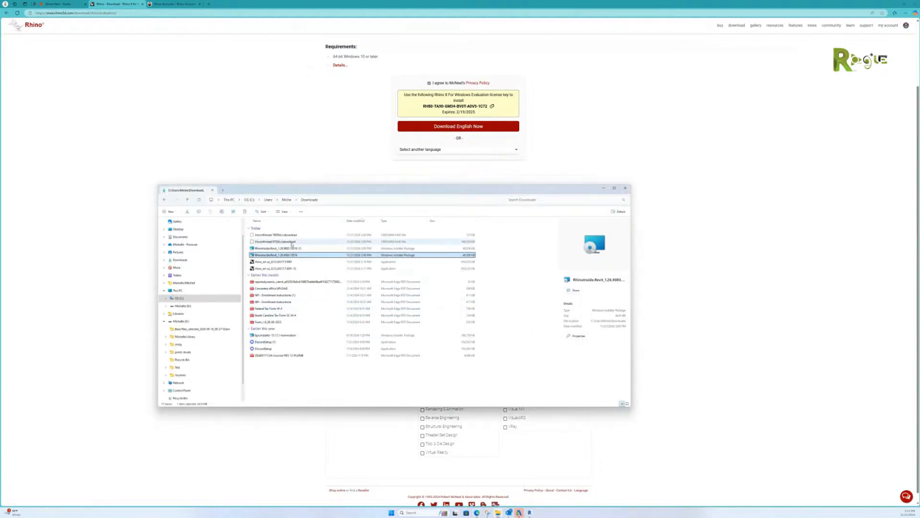
{"action": "left_click", "coordinate": [291, 242]}
{"action": "double_click", "coordinate": [292, 242]}
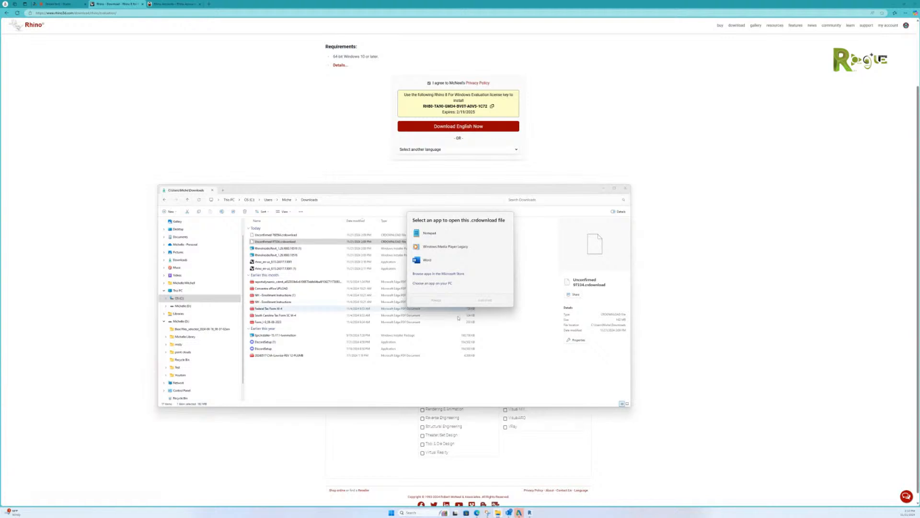
{"action": "left_click", "coordinate": [328, 190]}
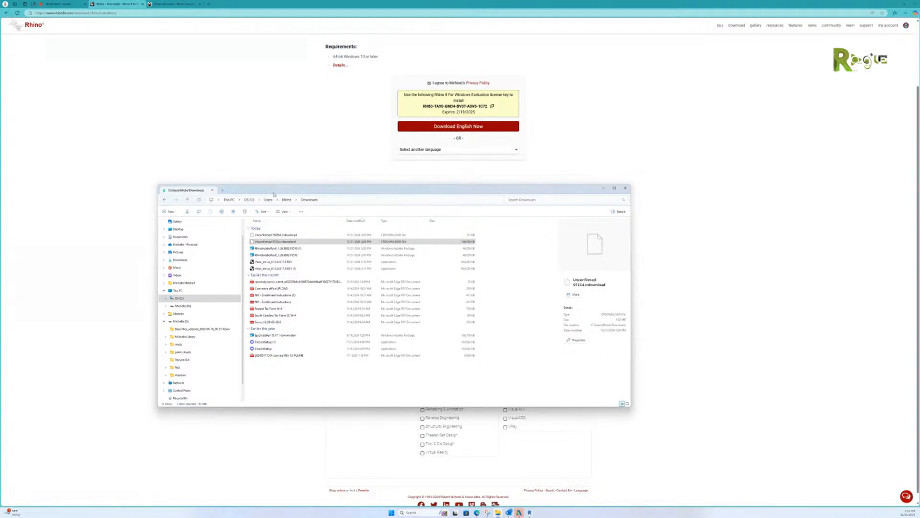
{"action": "left_click", "coordinate": [199, 200]}
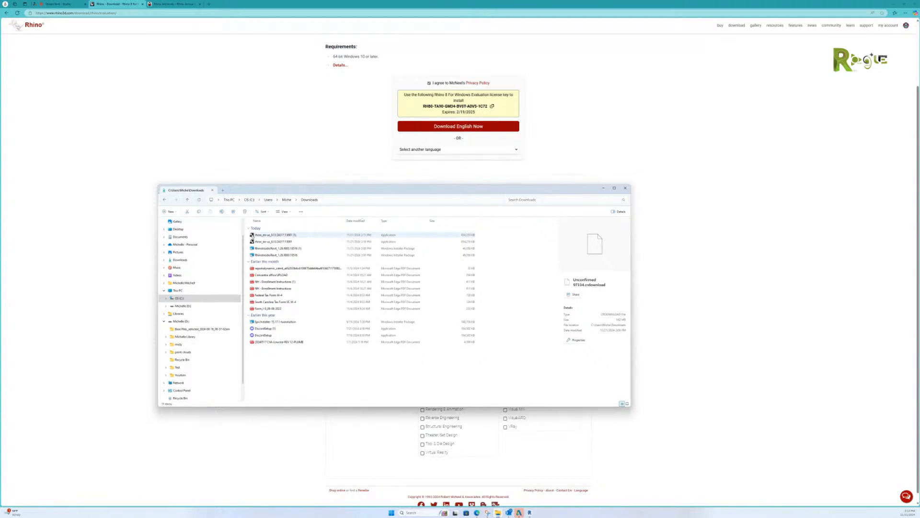
{"action": "left_click", "coordinate": [277, 236]}
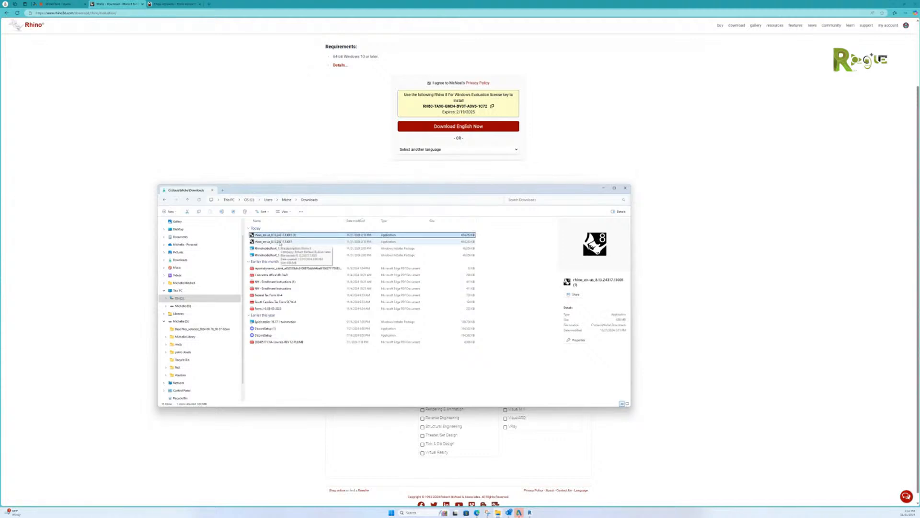
{"action": "left_click", "coordinate": [280, 242]}
{"action": "double_click", "coordinate": [281, 242]}
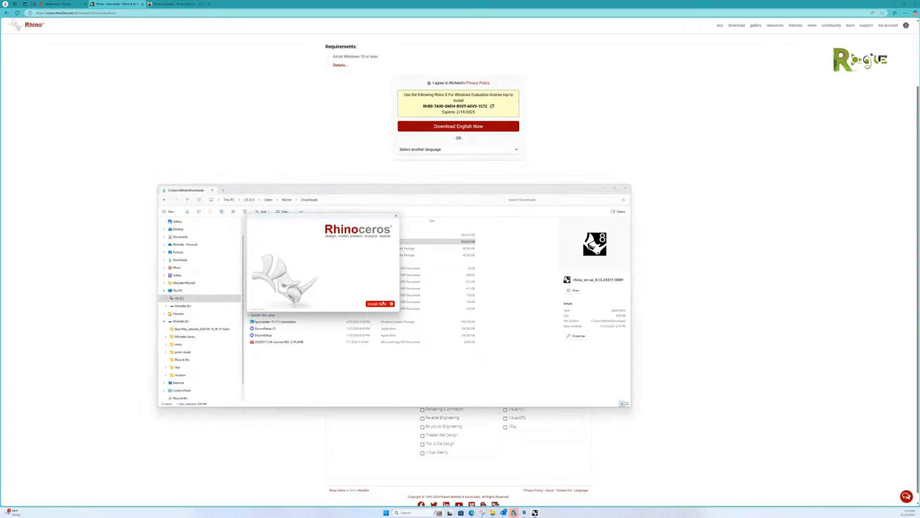
Step: Start the Rhinoceros installation and move the installer window to the right while it works
{"action": "left_click", "coordinate": [382, 304]}
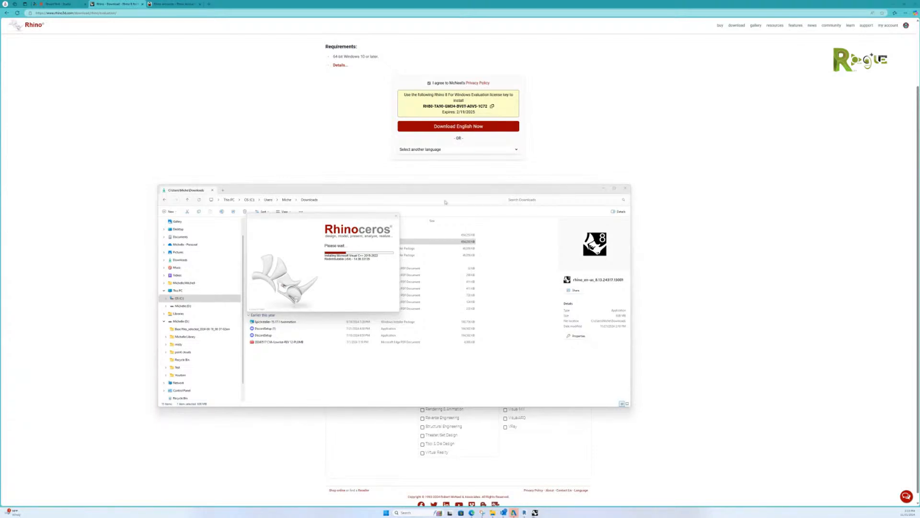
{"action": "left_click_drag", "start_coordinate": [366, 217], "coordinate": [420, 215]}
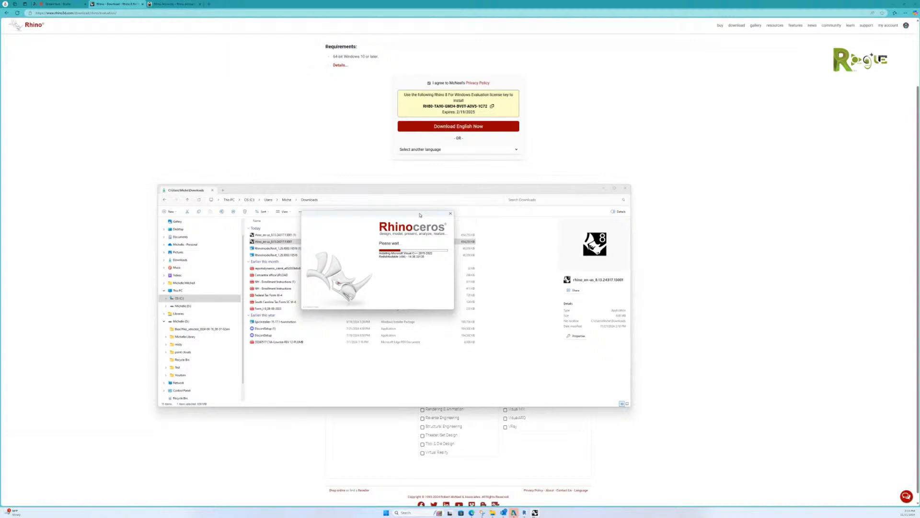
{"action": "left_click_drag", "start_coordinate": [420, 214], "coordinate": [442, 223]}
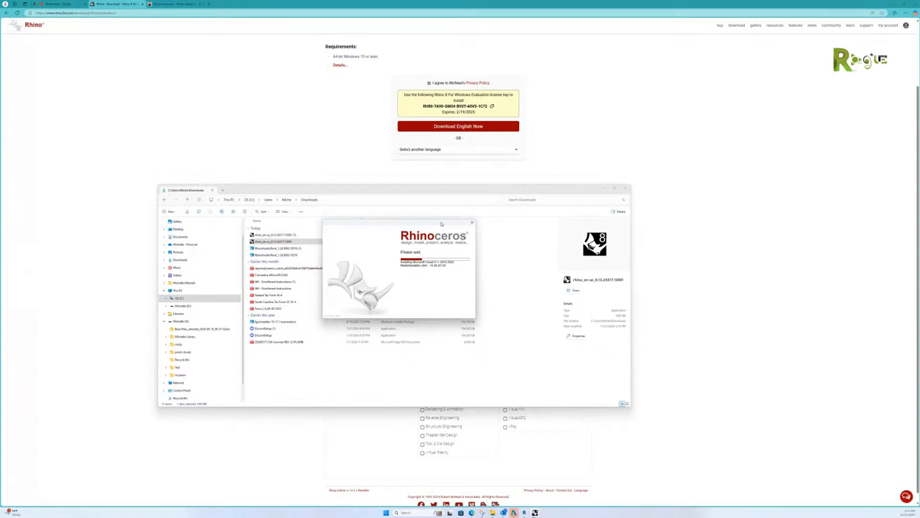
{"action": "left_click_drag", "start_coordinate": [442, 224], "coordinate": [440, 224]}
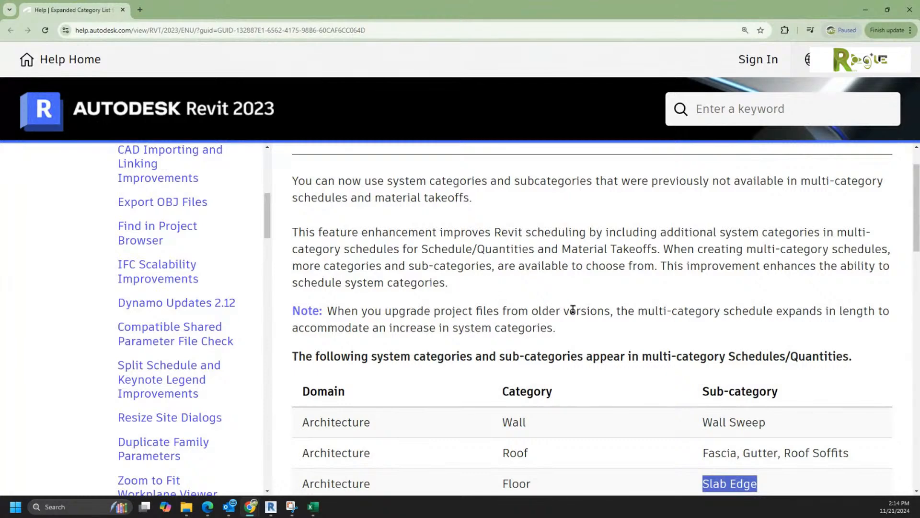
{"action": "scroll", "coordinate": [571, 309], "scroll_direction": "down", "scroll_amount": 4}
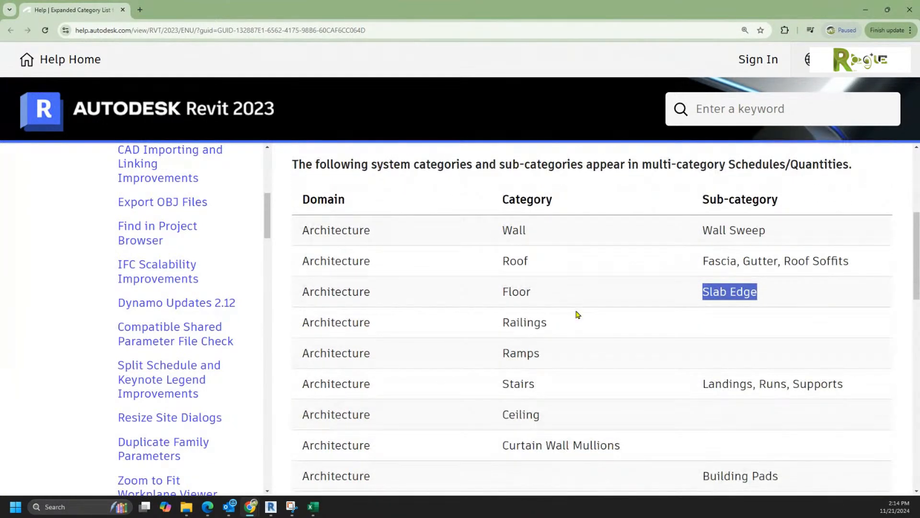
{"action": "scroll", "coordinate": [575, 318], "scroll_direction": "down", "scroll_amount": 2}
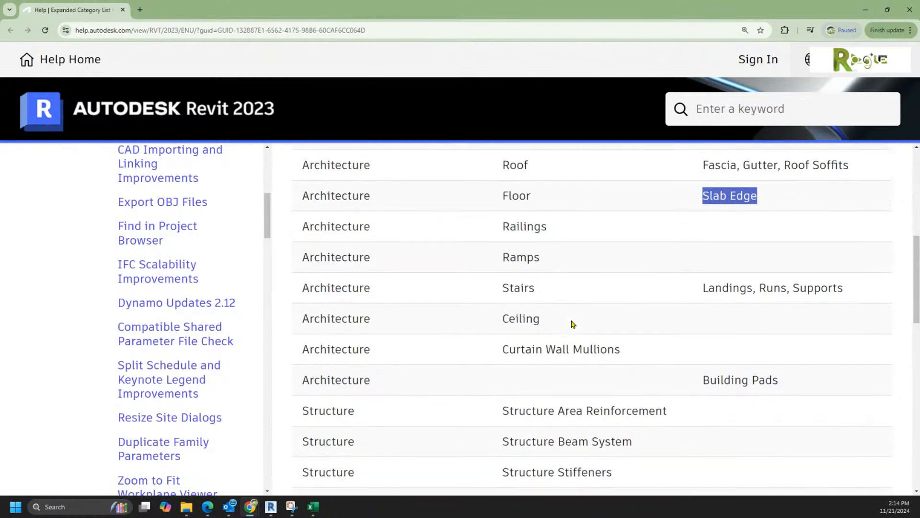
{"action": "scroll", "coordinate": [572, 324], "scroll_direction": "down", "scroll_amount": 1}
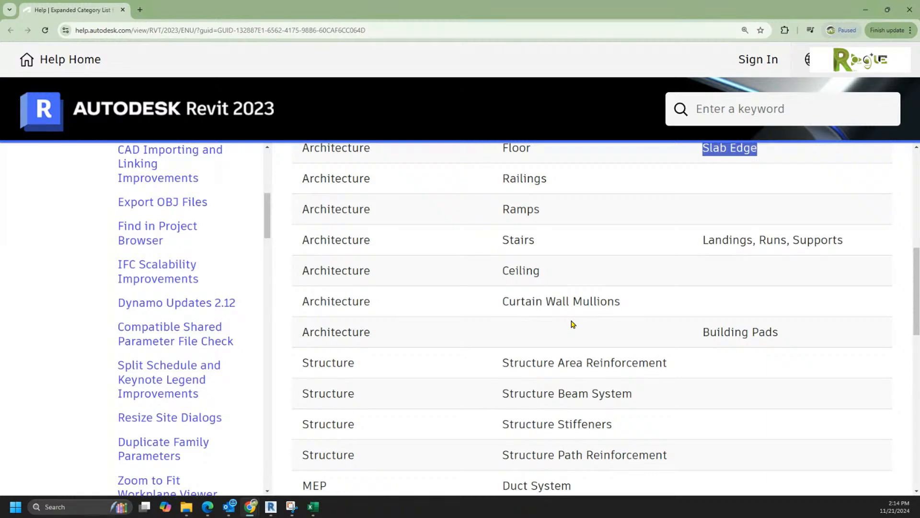
{"action": "scroll", "coordinate": [571, 324], "scroll_direction": "up", "scroll_amount": 5}
{"action": "scroll", "coordinate": [579, 325], "scroll_direction": "up", "scroll_amount": 5}
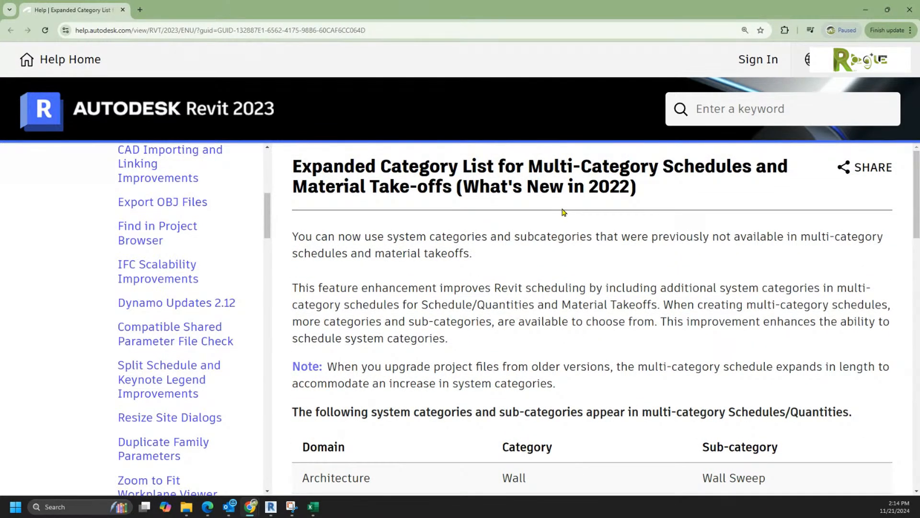
{"action": "scroll", "coordinate": [558, 225], "scroll_direction": "down", "scroll_amount": 2}
{"action": "scroll", "coordinate": [557, 225], "scroll_direction": "down", "scroll_amount": 5}
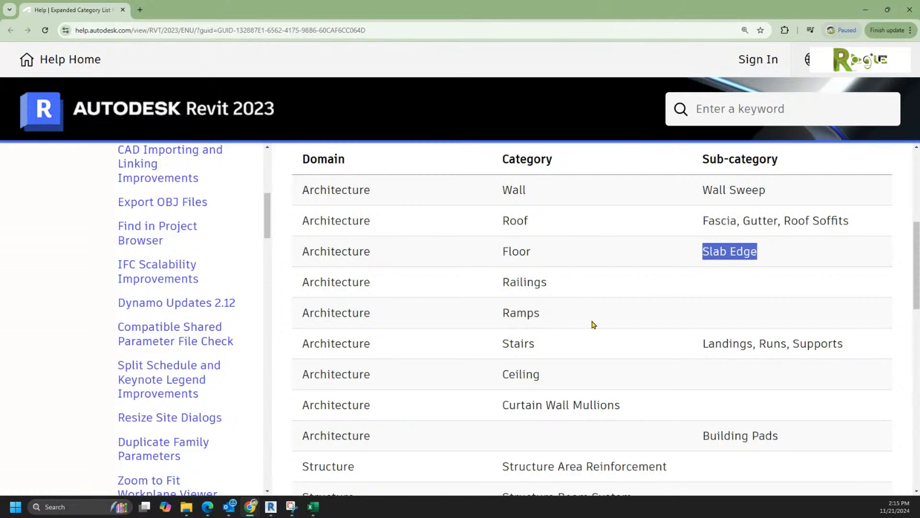
{"action": "scroll", "coordinate": [607, 304], "scroll_direction": "up", "scroll_amount": 1}
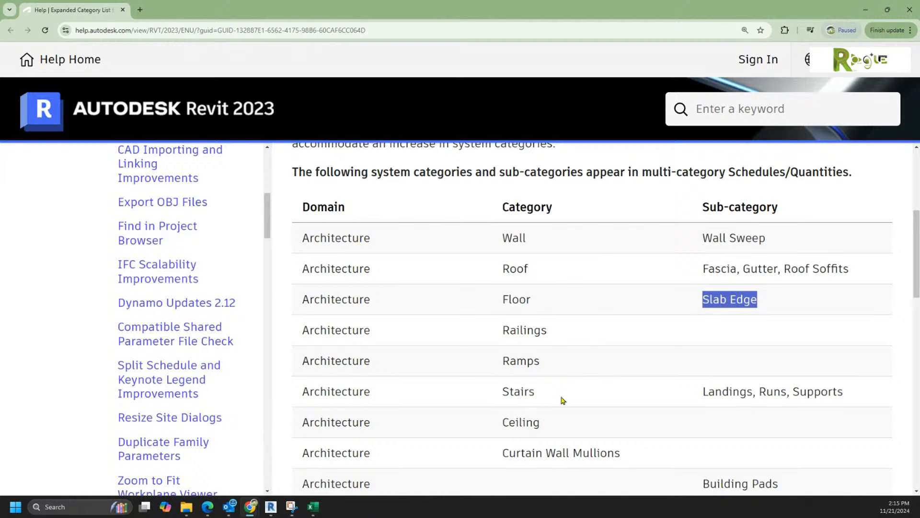
{"action": "scroll", "coordinate": [498, 417], "scroll_direction": "down", "scroll_amount": 1}
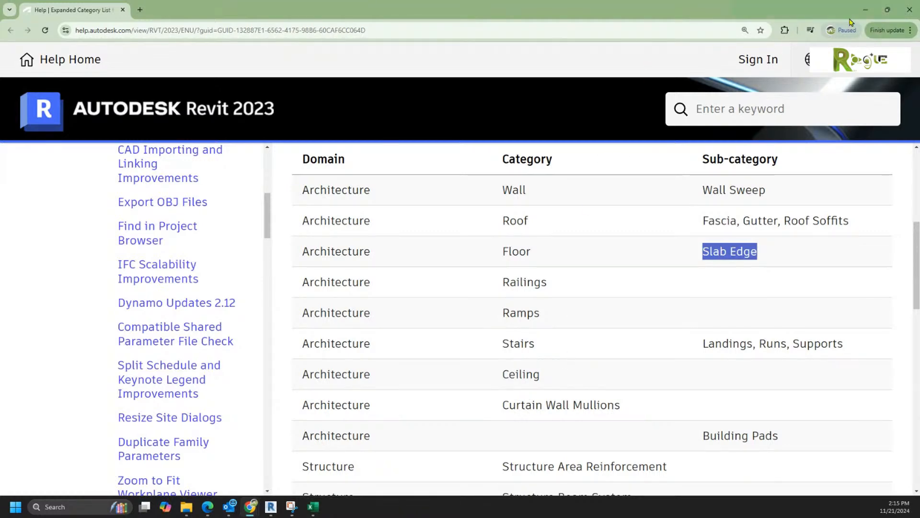
Step: Back in Revit, draw a Storefront curtain wall in the Project5 3D view
{"action": "left_click", "coordinate": [864, 13]}
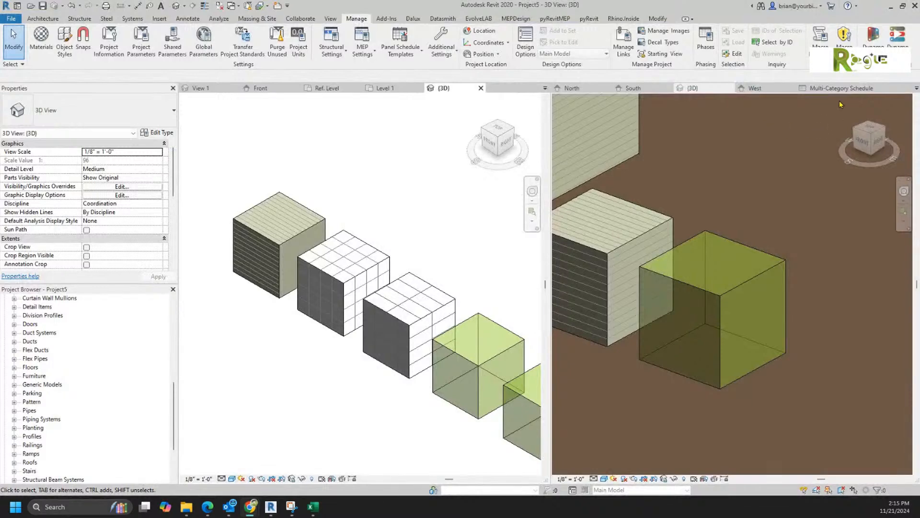
{"action": "left_click", "coordinate": [840, 89]}
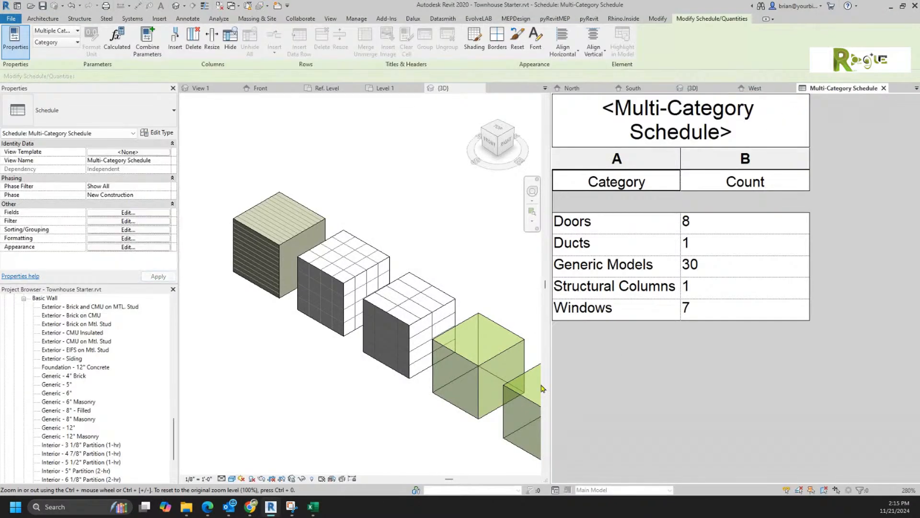
{"action": "left_click", "coordinate": [381, 208]}
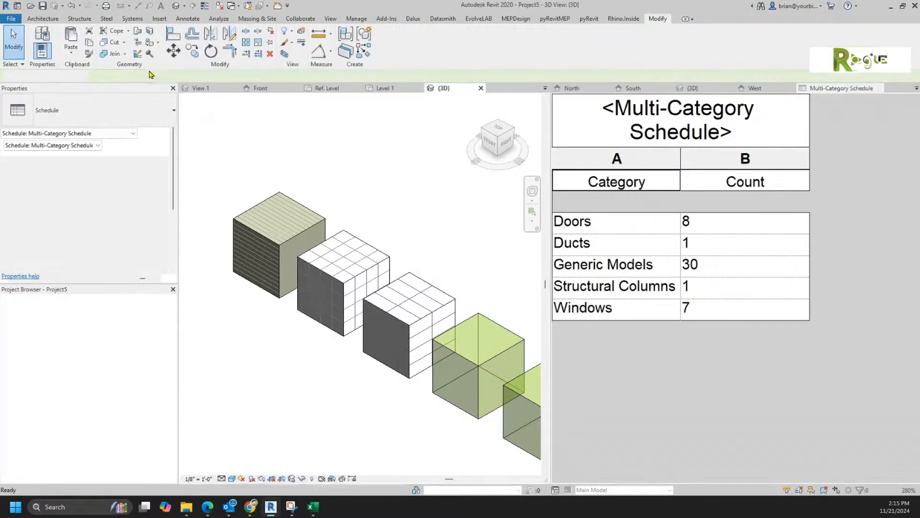
{"action": "left_click", "coordinate": [42, 19]}
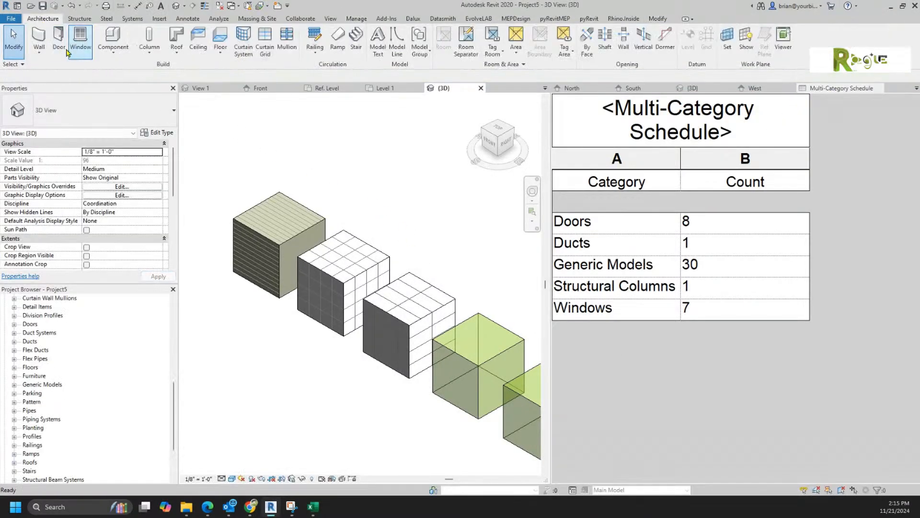
{"action": "left_click", "coordinate": [53, 115]}
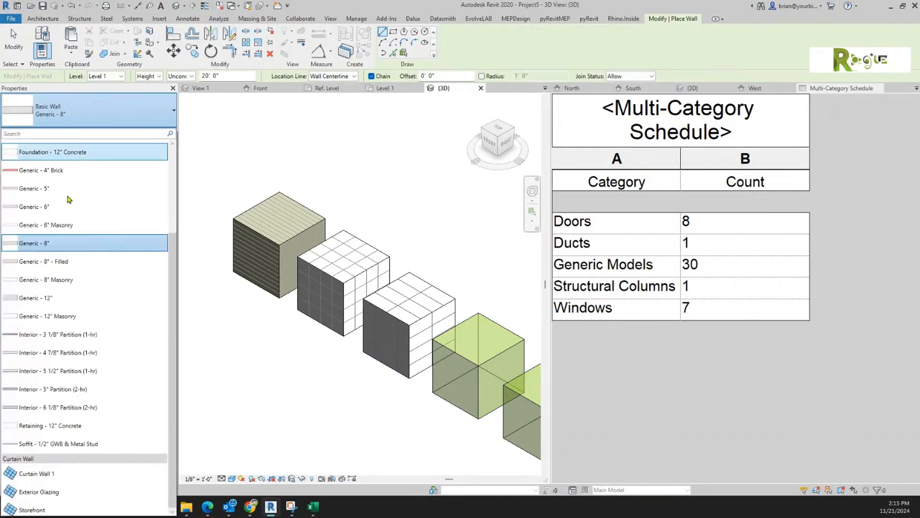
{"action": "left_click", "coordinate": [47, 509]}
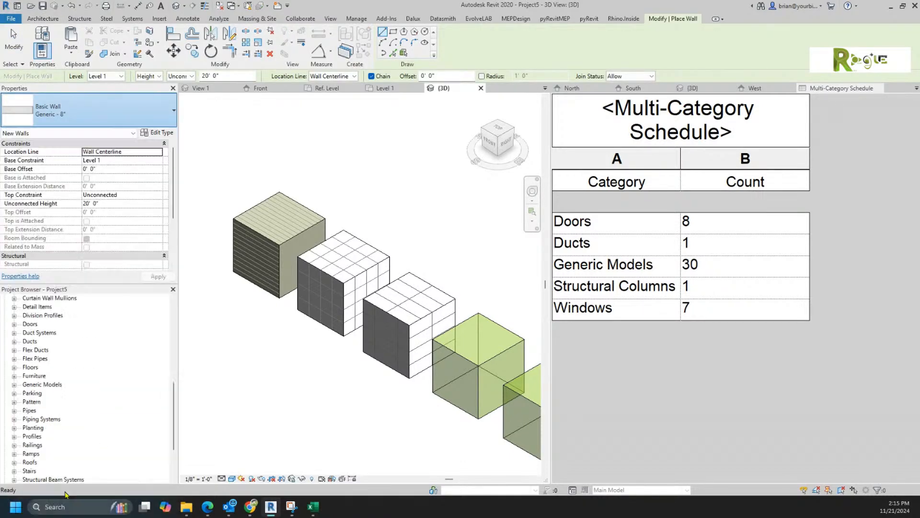
{"action": "left_click", "coordinate": [438, 196]}
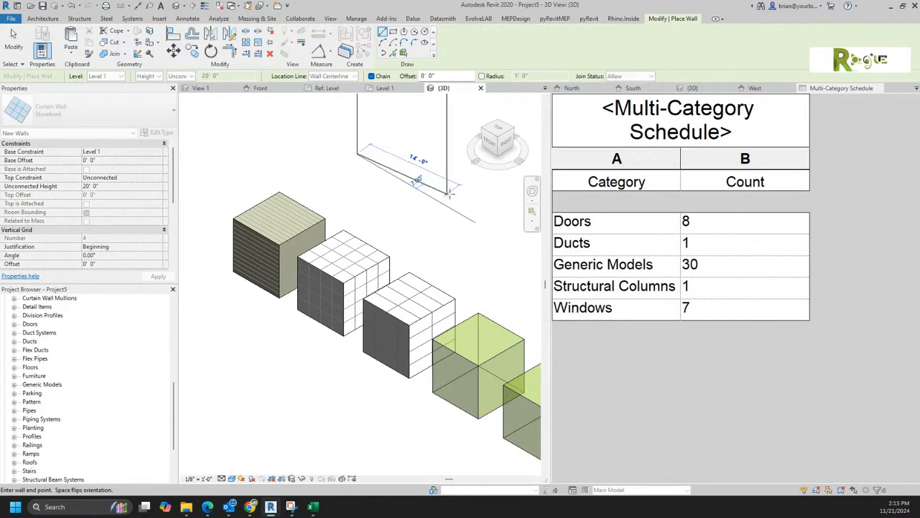
{"action": "left_click", "coordinate": [437, 196]}
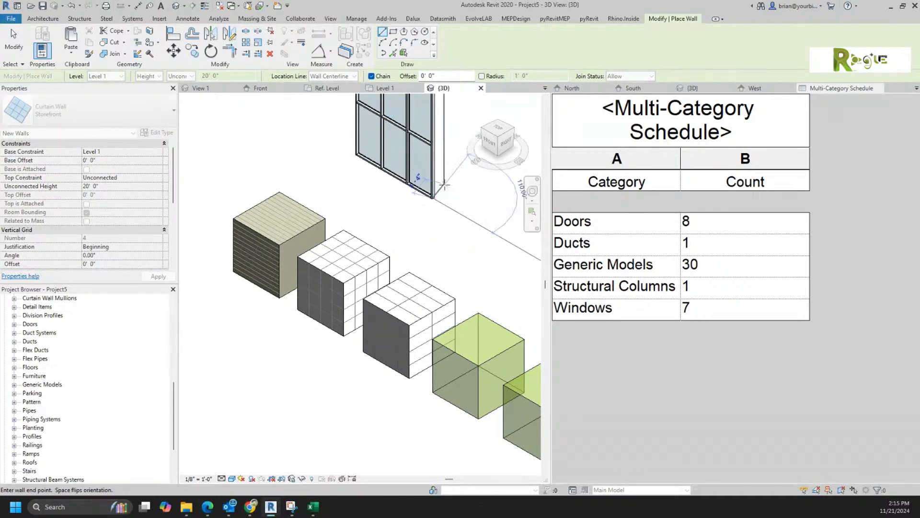
{"action": "right_click", "coordinate": [449, 193]}
{"action": "left_click", "coordinate": [472, 200]}
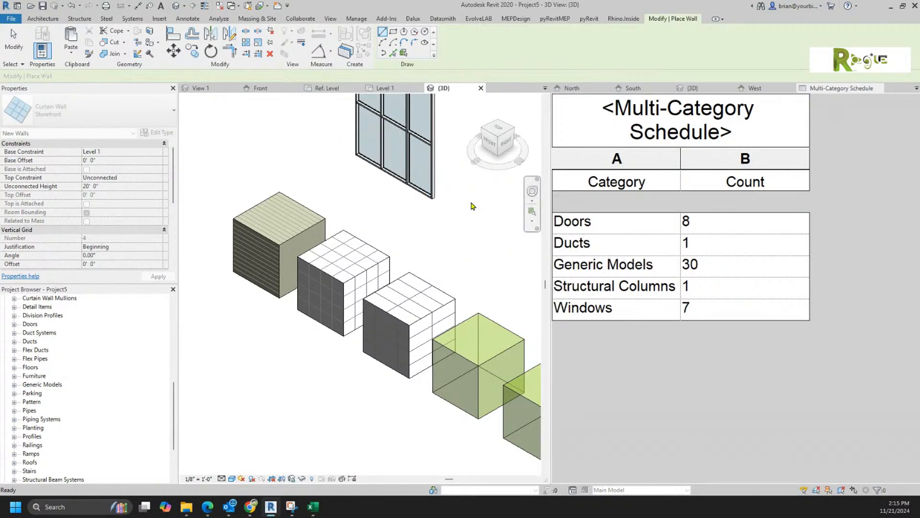
Step: Pan toward the new curtain wall and exit wall placement
{"action": "scroll", "coordinate": [453, 195], "scroll_direction": "down", "scroll_amount": 2}
{"action": "middle_click_drag", "start_coordinate": [453, 195], "coordinate": [394, 318]}
{"action": "scroll", "coordinate": [330, 232], "scroll_direction": "up", "scroll_amount": 2}
{"action": "scroll", "coordinate": [330, 232], "scroll_direction": "up", "scroll_amount": 1}
{"action": "right_click", "coordinate": [267, 176]}
{"action": "left_click", "coordinate": [287, 187]}
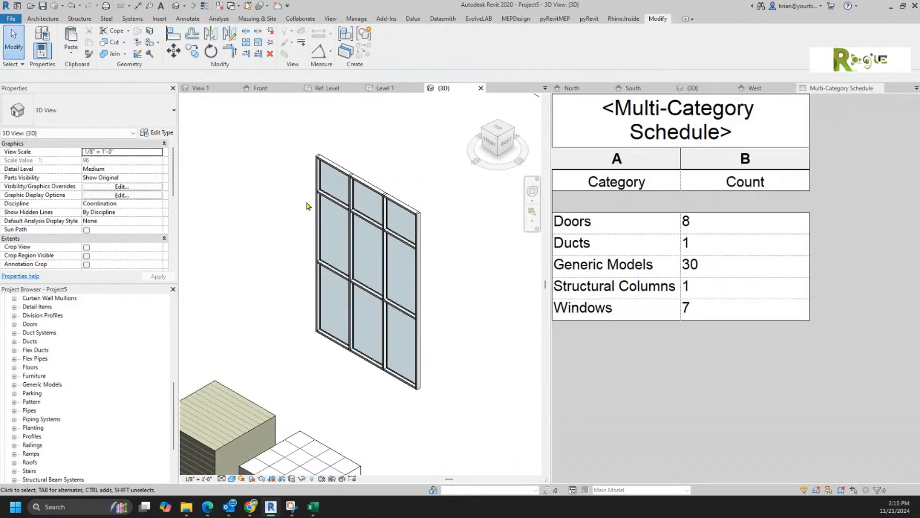
{"action": "scroll", "coordinate": [307, 205], "scroll_direction": "down", "scroll_amount": 5}
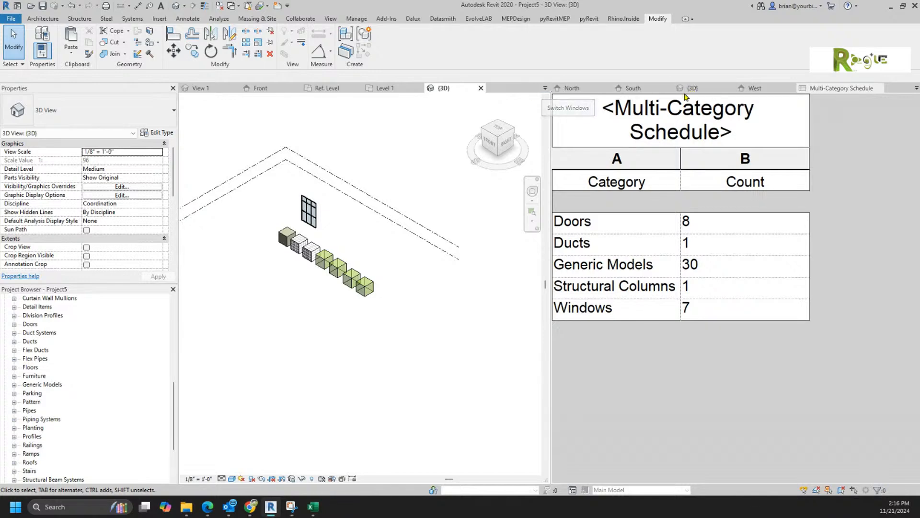
Step: Bring the Townhouse Starter 3D view into the left pane
{"action": "left_click", "coordinate": [692, 92]}
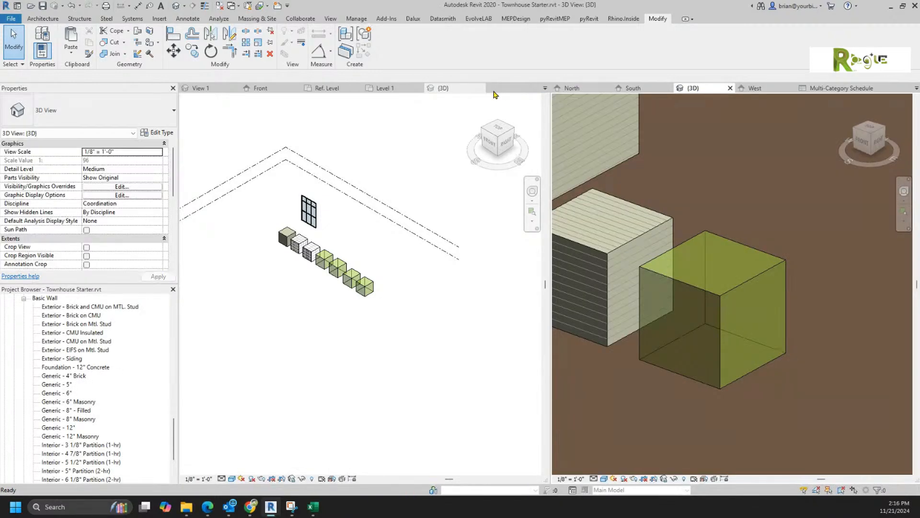
{"action": "left_click_drag", "start_coordinate": [671, 90], "coordinate": [482, 93]}
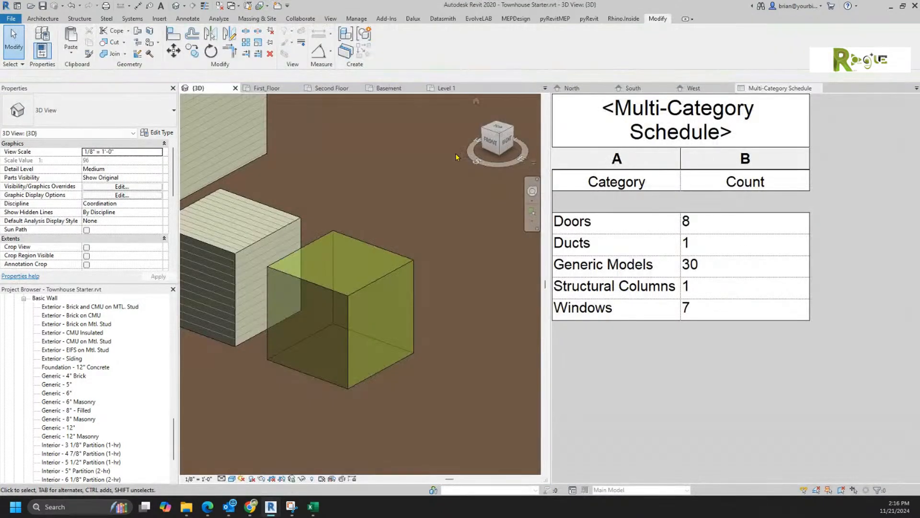
{"action": "scroll", "coordinate": [399, 218], "scroll_direction": "down", "scroll_amount": 5}
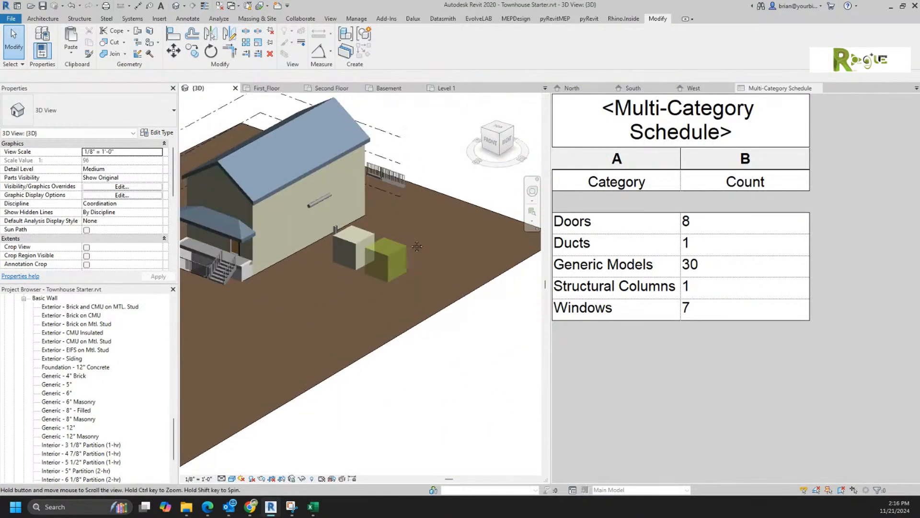
{"action": "scroll", "coordinate": [429, 316], "scroll_direction": "up", "scroll_amount": 3}
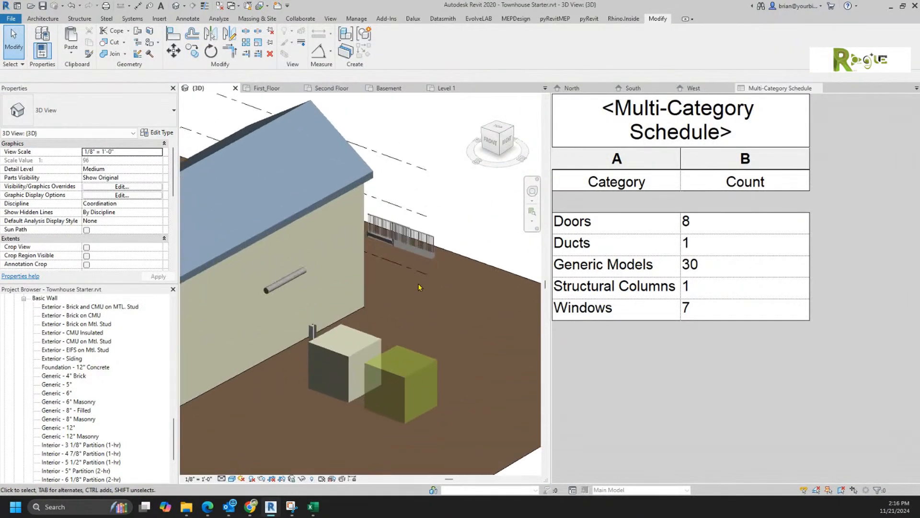
Step: Draw a Curtain Wall Storefront wall with two points beside the house
{"action": "left_click", "coordinate": [43, 18]}
{"action": "left_click", "coordinate": [40, 40]}
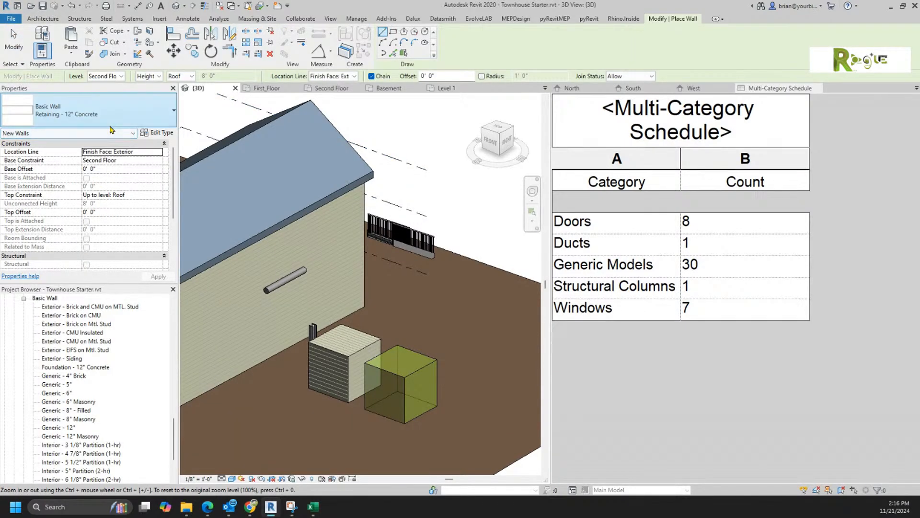
{"action": "left_click", "coordinate": [107, 122]}
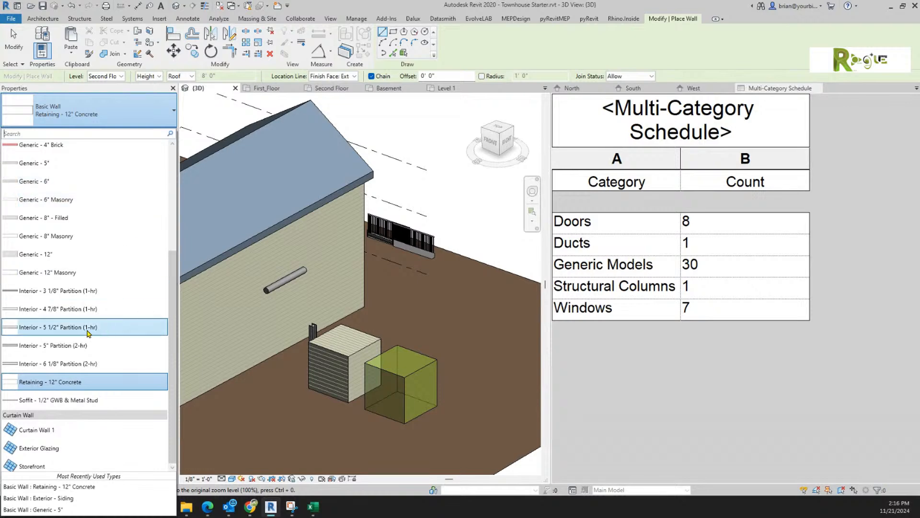
{"action": "left_click", "coordinate": [57, 468]}
{"action": "left_click", "coordinate": [411, 307]}
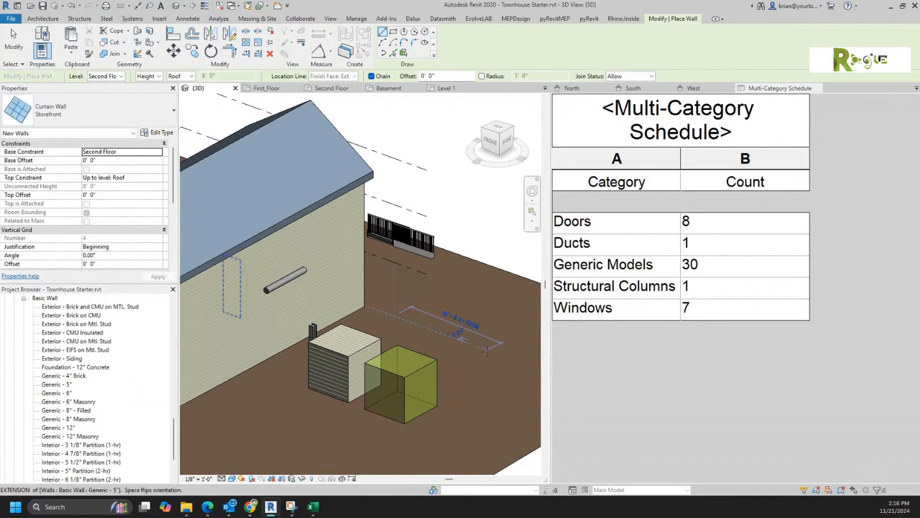
{"action": "left_click", "coordinate": [488, 348]}
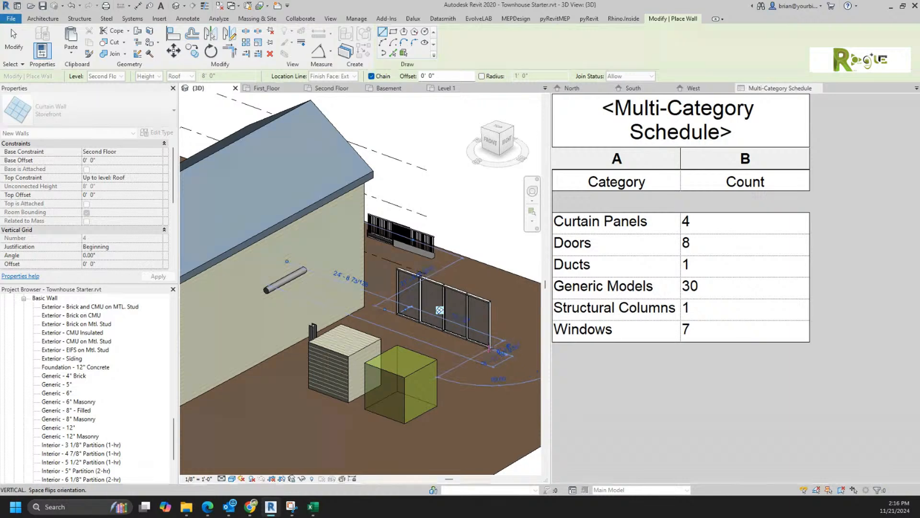
{"action": "right_click", "coordinate": [483, 174]}
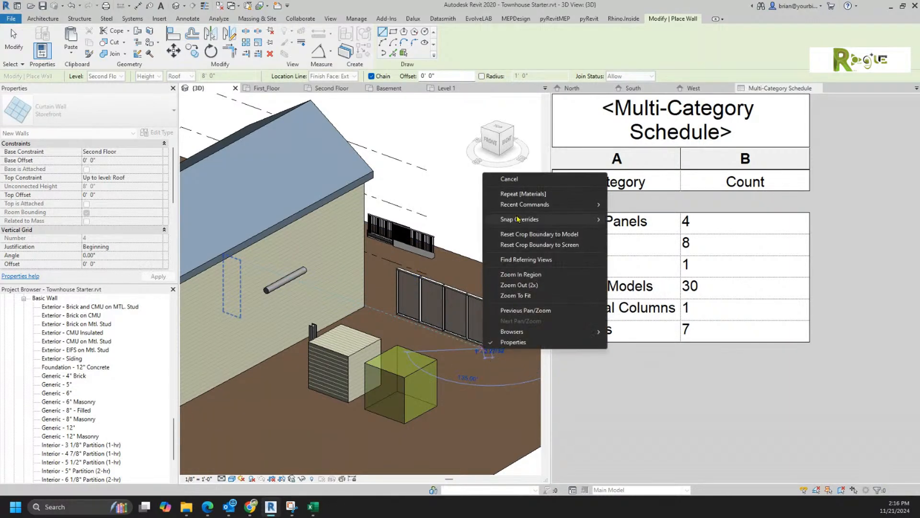
Step: Cancel the chained wall preview, leaving one storefront wall and 4 curtain panels scheduled
{"action": "left_click", "coordinate": [508, 180]}
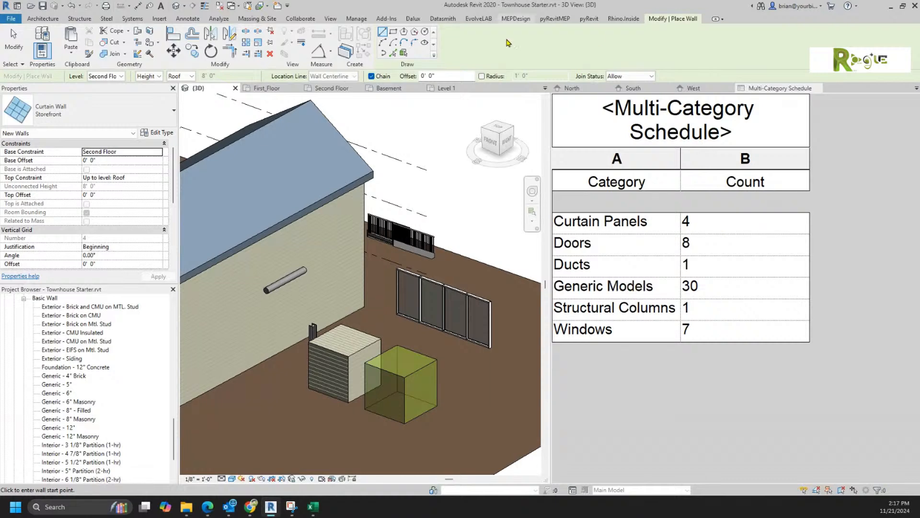
Step: Create a new Curtain Wall Mullions schedule from View > Schedules
{"action": "left_click", "coordinate": [330, 19]}
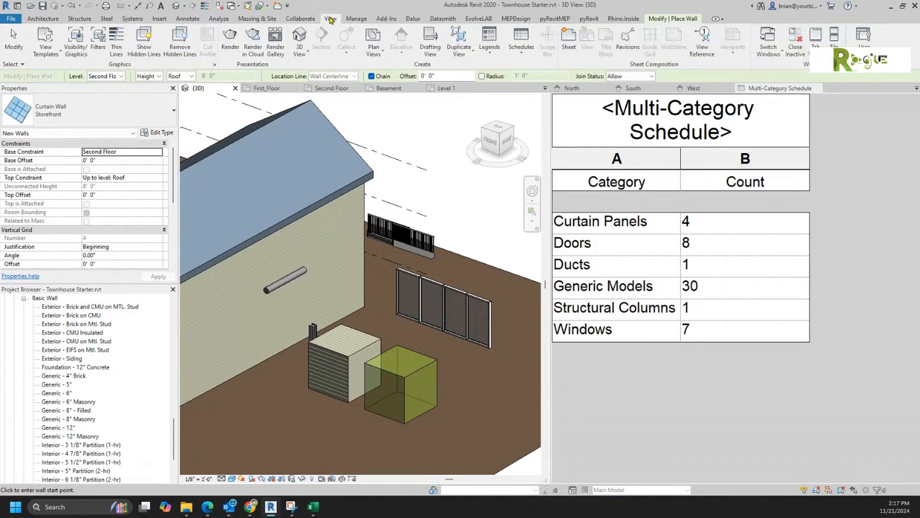
{"action": "left_click", "coordinate": [521, 43]}
{"action": "left_click", "coordinate": [556, 106]}
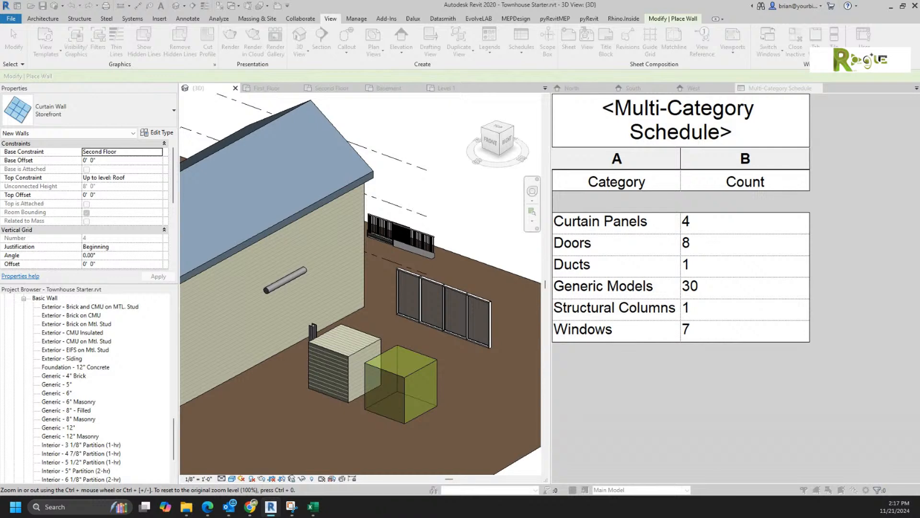
{"action": "left_click_drag", "start_coordinate": [862, 194], "coordinate": [405, 48]}
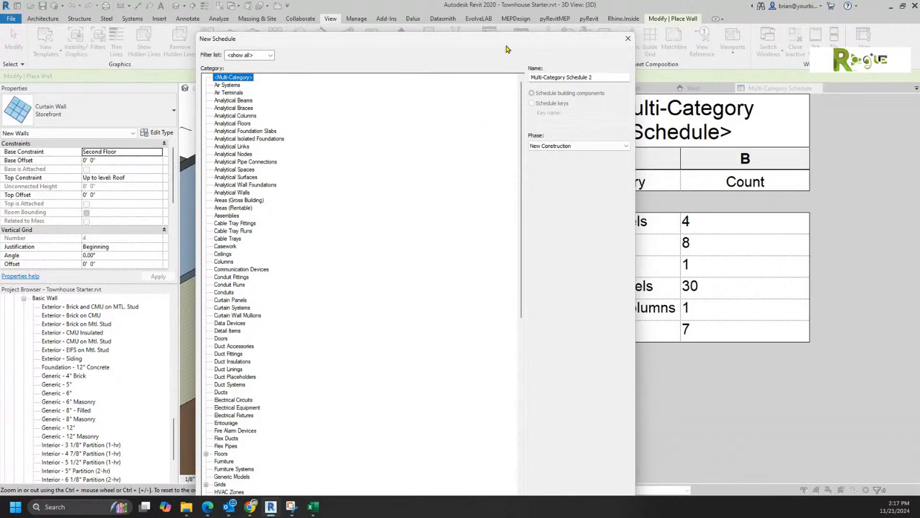
{"action": "left_click_drag", "start_coordinate": [499, 33], "coordinate": [513, 107]}
{"action": "scroll", "coordinate": [472, 247], "scroll_direction": "down", "scroll_amount": 3}
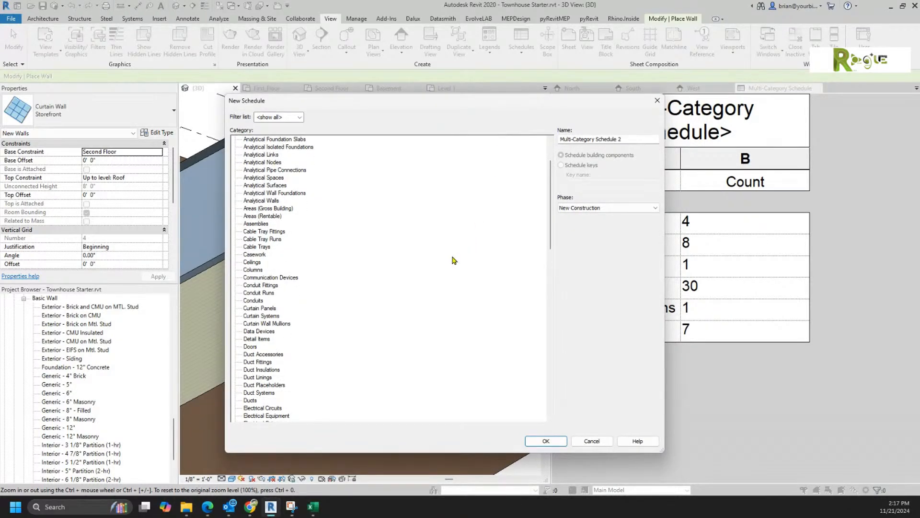
{"action": "left_click", "coordinate": [282, 325]}
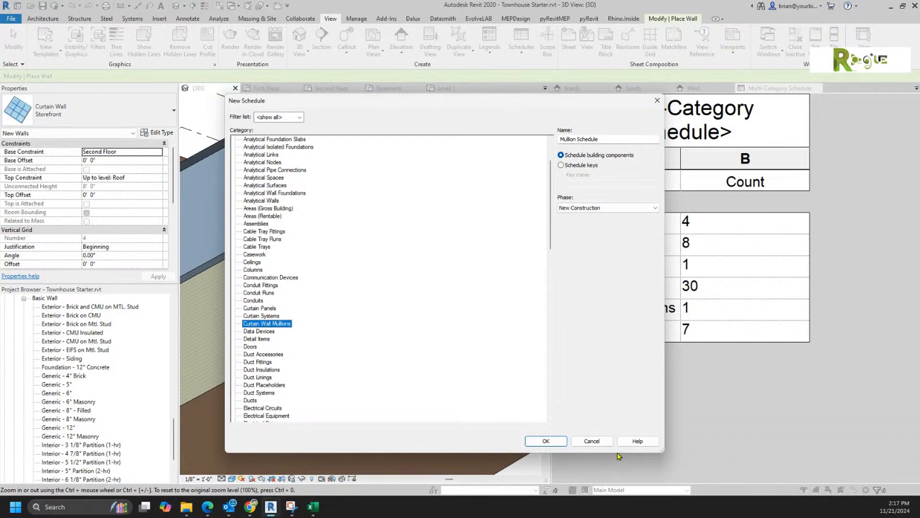
{"action": "left_click", "coordinate": [542, 441]}
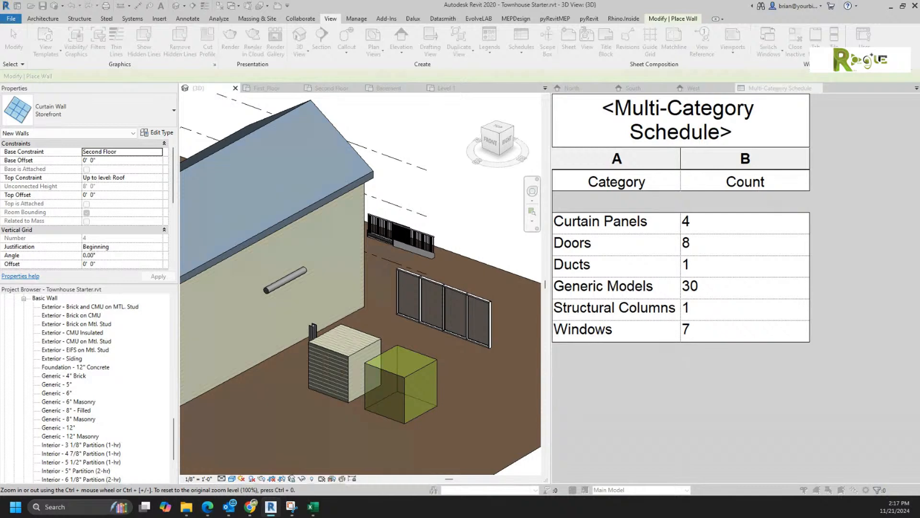
Step: Add the Family field to the mullion schedule's fields
{"action": "left_click_drag", "start_coordinate": [642, 246], "coordinate": [413, 172]}
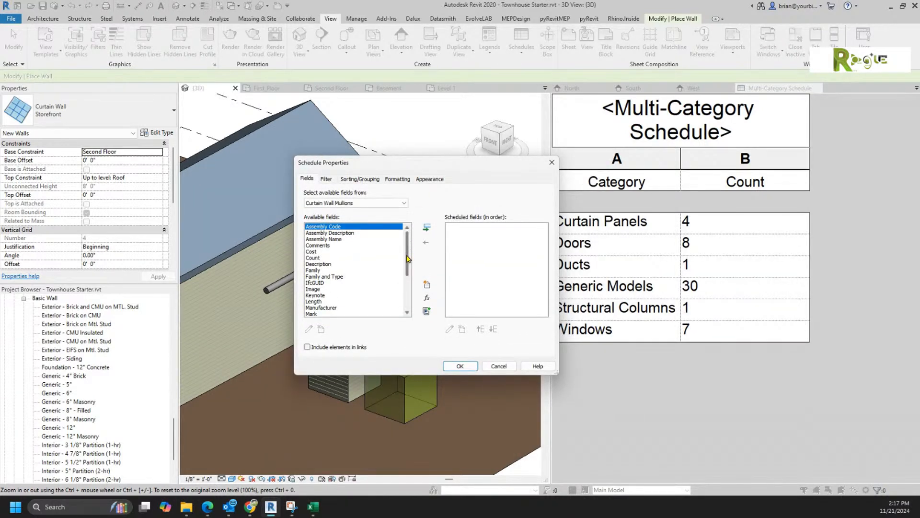
{"action": "left_click_drag", "start_coordinate": [408, 259], "coordinate": [409, 263]}
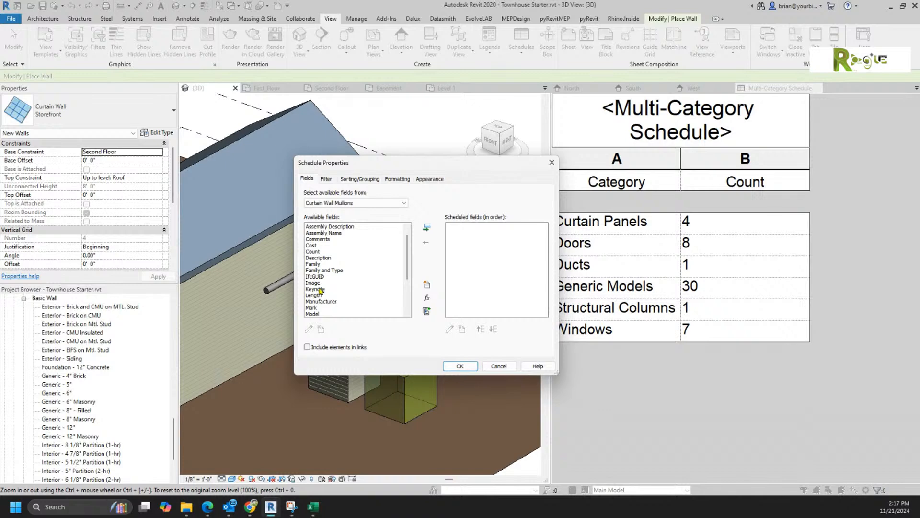
{"action": "double_click", "coordinate": [314, 265]}
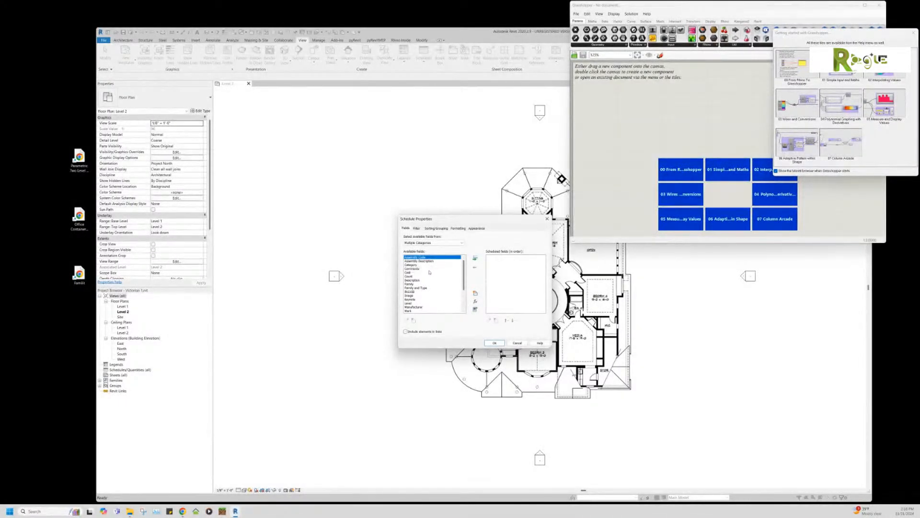
Step: Add the Category and Count fields to the Multi-Category Schedule and confirm
{"action": "left_click", "coordinate": [420, 269]}
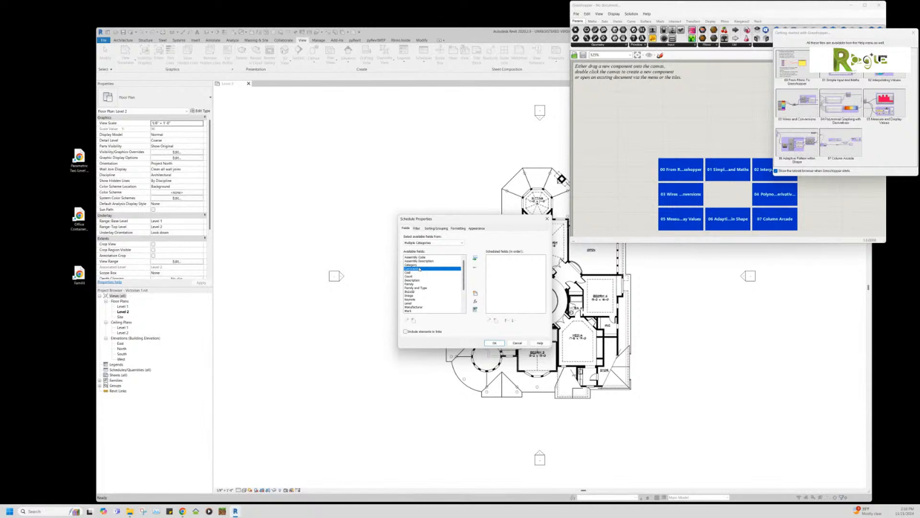
{"action": "left_click", "coordinate": [420, 258]}
{"action": "scroll", "coordinate": [448, 284], "scroll_direction": "down", "scroll_amount": 3}
{"action": "scroll", "coordinate": [448, 284], "scroll_direction": "up", "scroll_amount": 2}
{"action": "scroll", "coordinate": [447, 284], "scroll_direction": "up", "scroll_amount": 1}
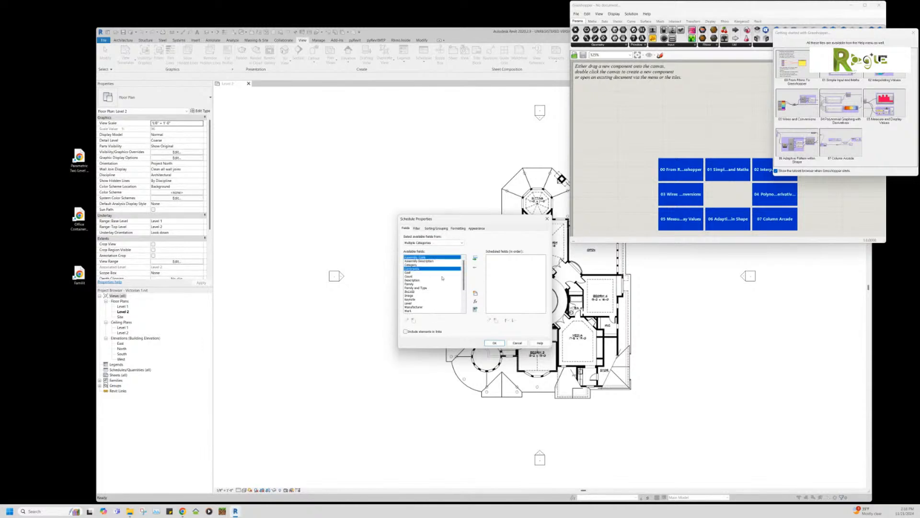
{"action": "left_click", "coordinate": [417, 265]}
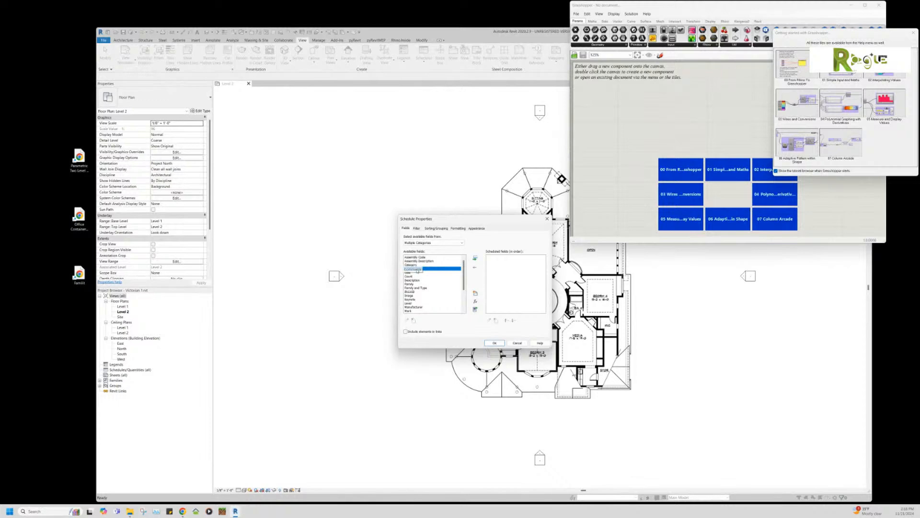
{"action": "left_click", "coordinate": [412, 269]}
{"action": "left_click", "coordinate": [412, 265]}
{"action": "scroll", "coordinate": [411, 283], "scroll_direction": "down", "scroll_amount": 4}
{"action": "scroll", "coordinate": [410, 285], "scroll_direction": "up", "scroll_amount": 4}
{"action": "left_click", "coordinate": [406, 276]}
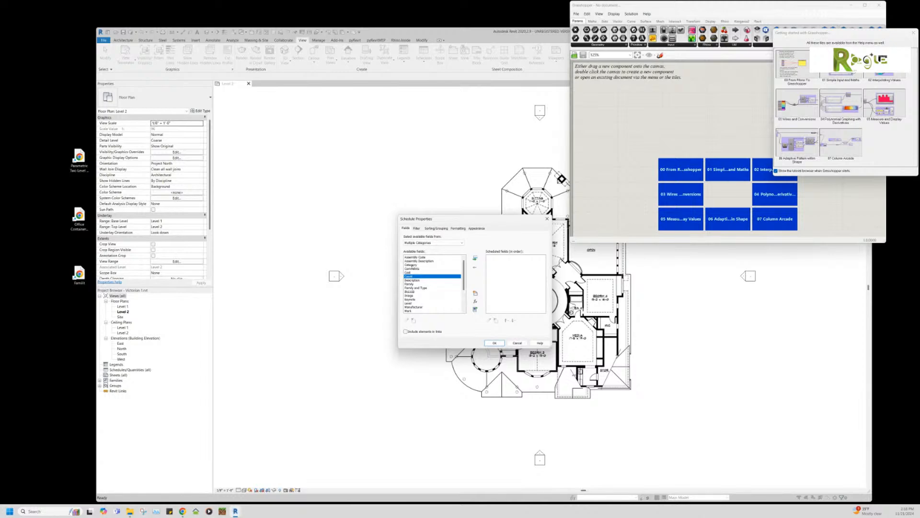
{"action": "double_click", "coordinate": [412, 265]}
{"action": "double_click", "coordinate": [411, 265]}
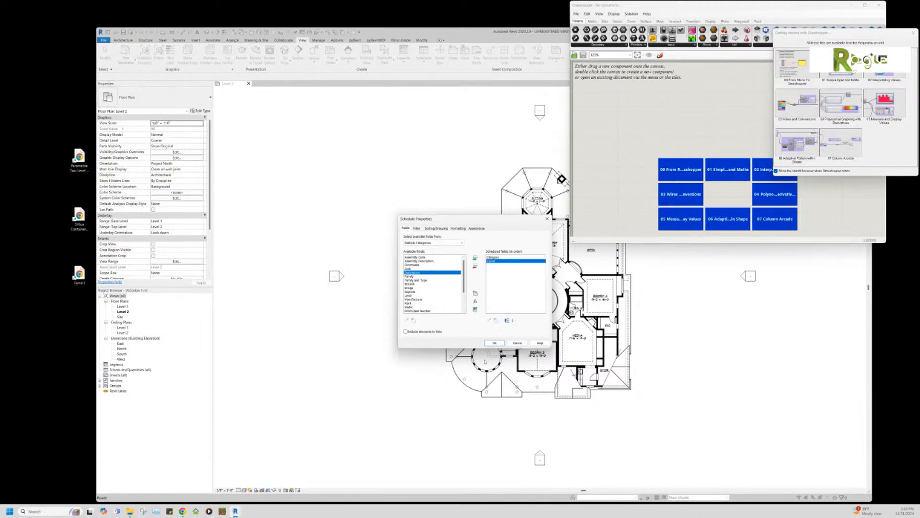
{"action": "left_click", "coordinate": [494, 343]}
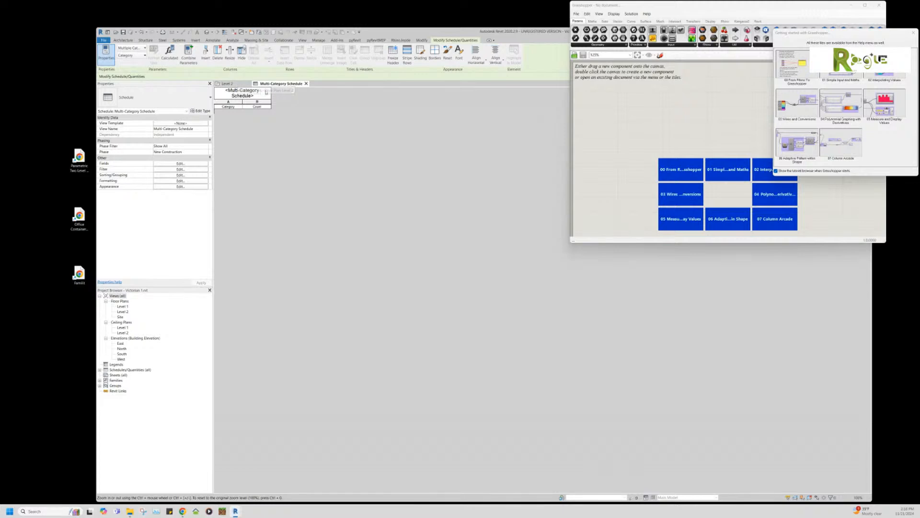
Step: Switch to the Level 2 plan and tile it beside the Multi-Category Schedule with WT
{"action": "left_click", "coordinate": [230, 84]}
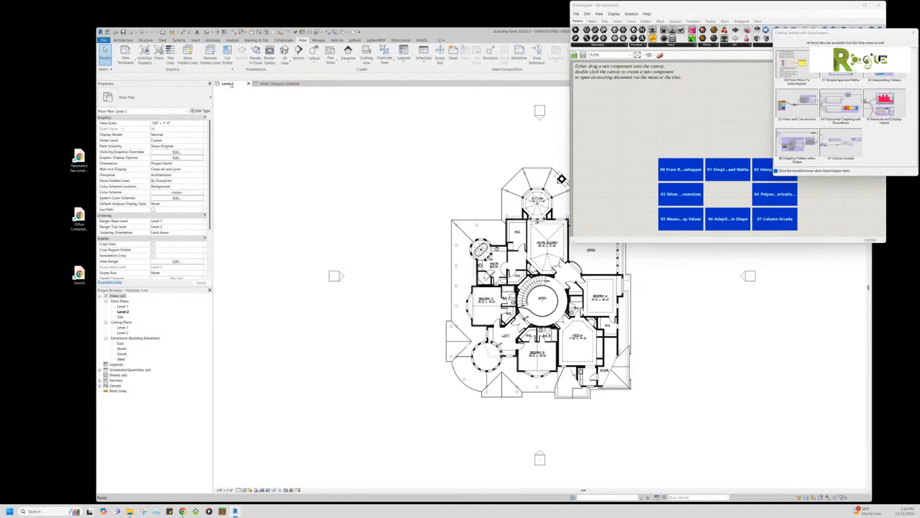
{"action": "key", "text": "w"}
{"action": "key", "text": "t"}
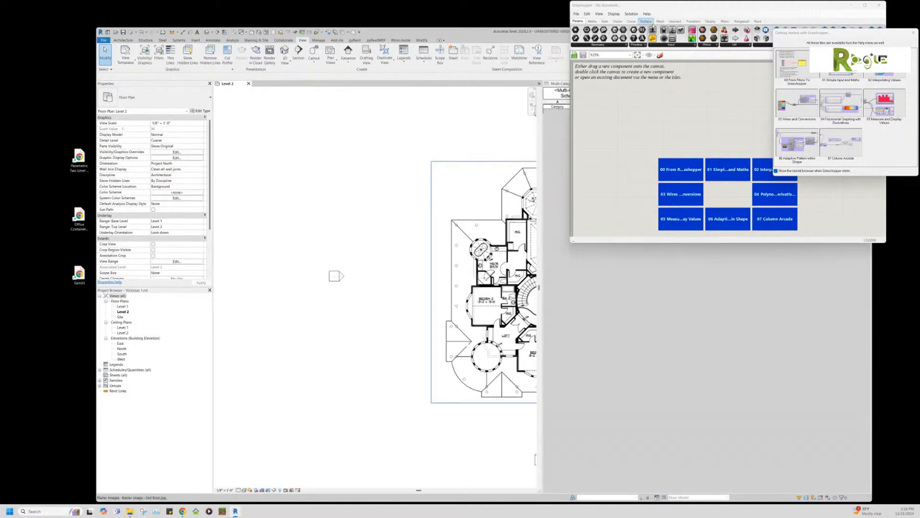
Step: Shrink and close the Grasshopper windows, then make the Level 2 plan the active view
{"action": "left_click", "coordinate": [569, 241]}
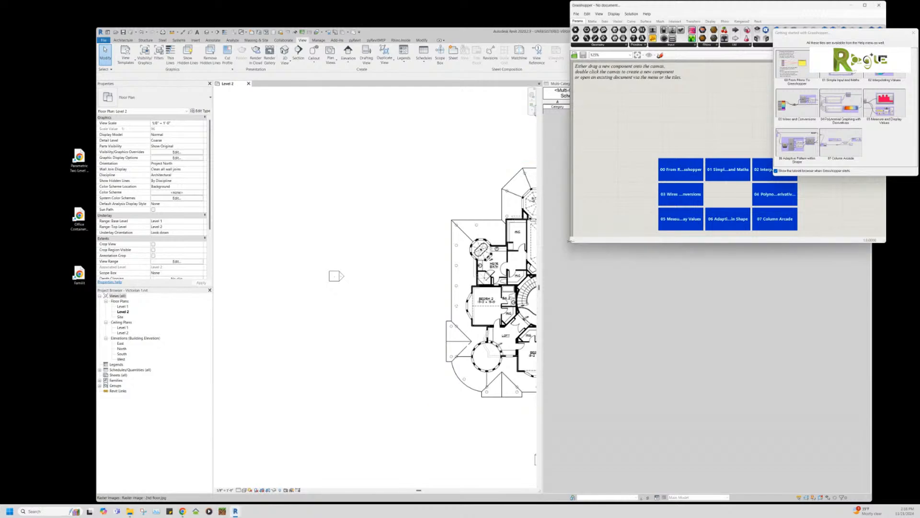
{"action": "left_click_drag", "start_coordinate": [574, 241], "coordinate": [680, 197]}
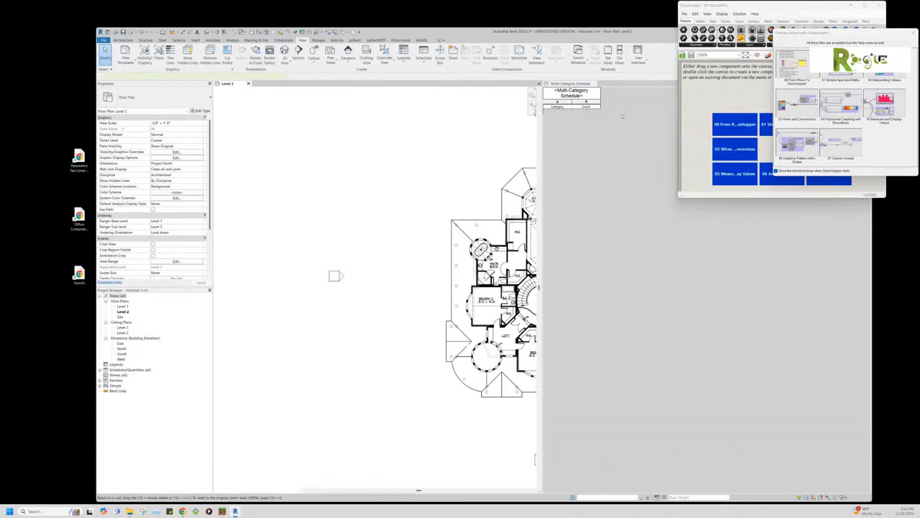
{"action": "left_click", "coordinate": [582, 96]}
{"action": "scroll", "coordinate": [599, 110], "scroll_direction": "up", "scroll_amount": 4, "text": "ctrl"}
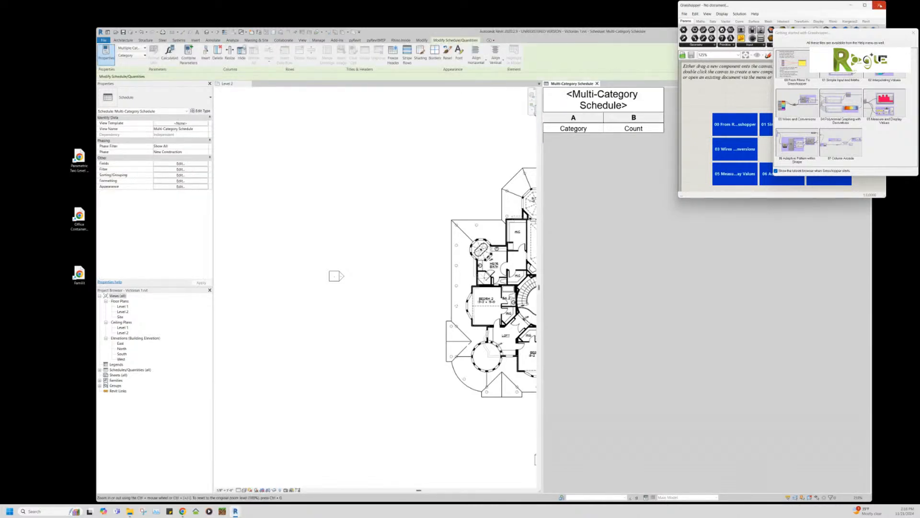
{"action": "left_click", "coordinate": [913, 32]}
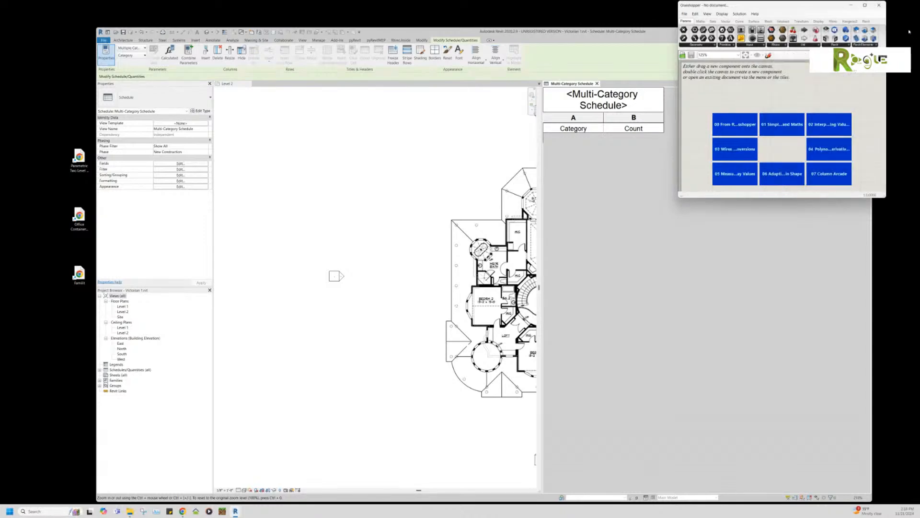
{"action": "left_click", "coordinate": [883, 5]}
{"action": "scroll", "coordinate": [513, 234], "scroll_direction": "down", "scroll_amount": 3}
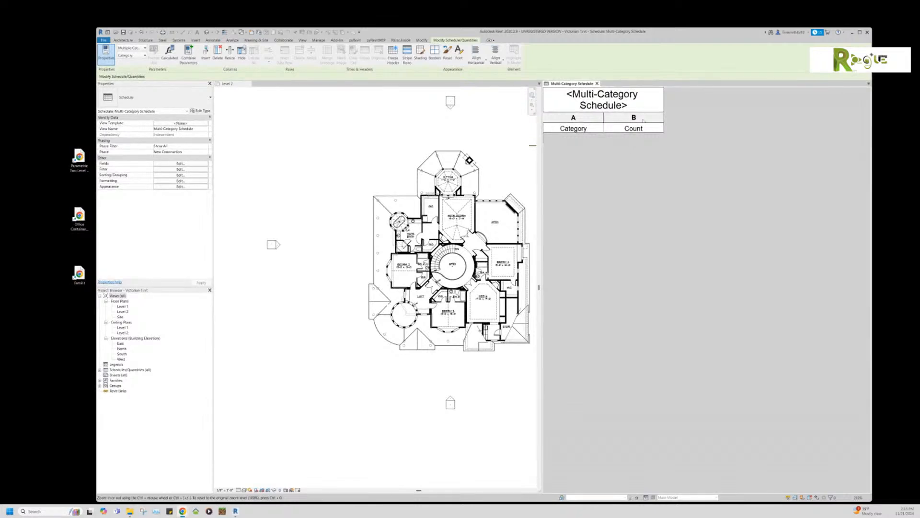
{"action": "left_click", "coordinate": [362, 173]}
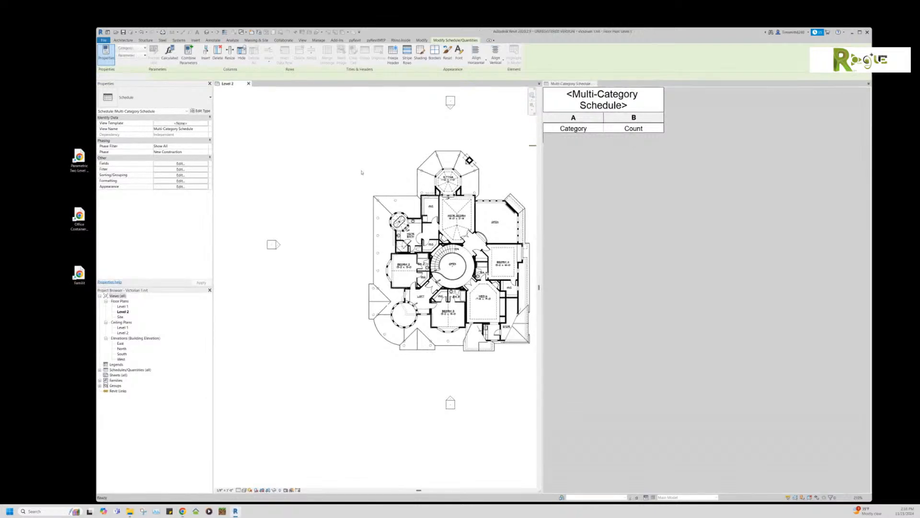
Step: Start an architectural wall and choose a curtain wall type from the type selector
{"action": "left_click", "coordinate": [124, 40]}
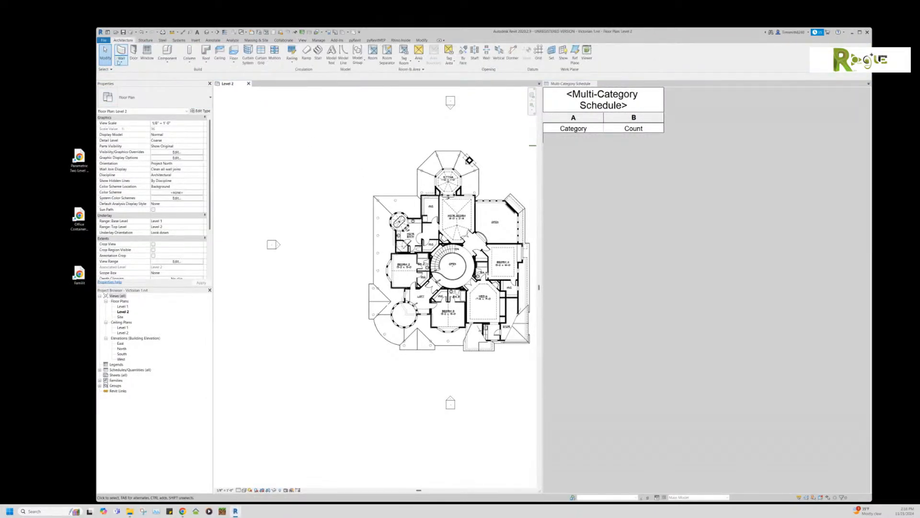
{"action": "left_click", "coordinate": [121, 61]}
{"action": "left_click", "coordinate": [137, 72]}
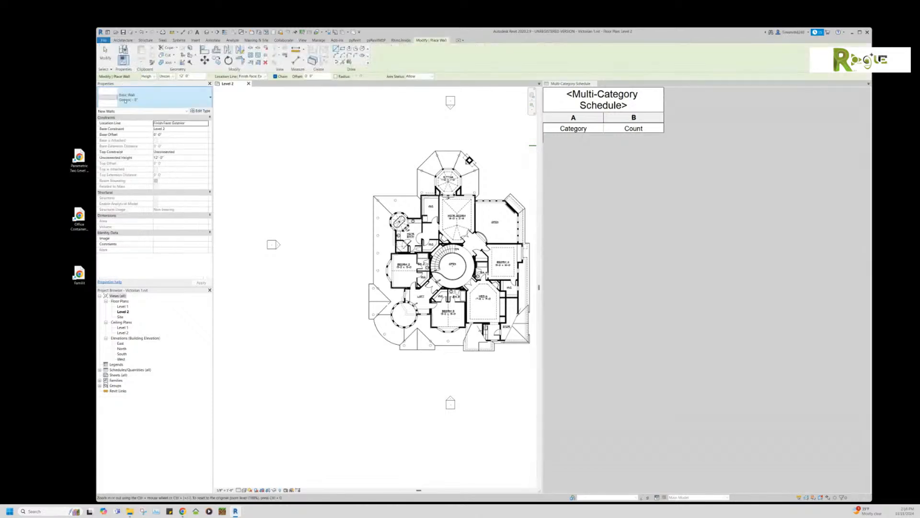
{"action": "left_click", "coordinate": [133, 99]}
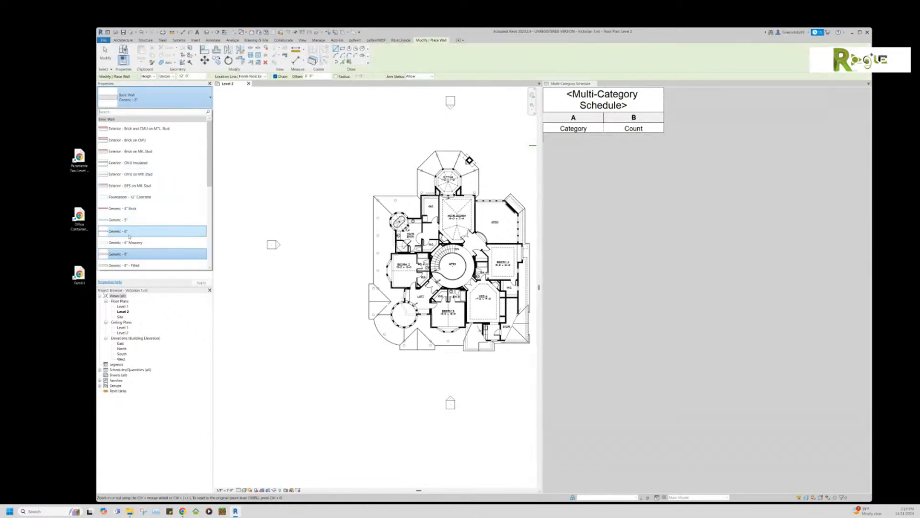
{"action": "scroll", "coordinate": [131, 248], "scroll_direction": "down", "scroll_amount": 2}
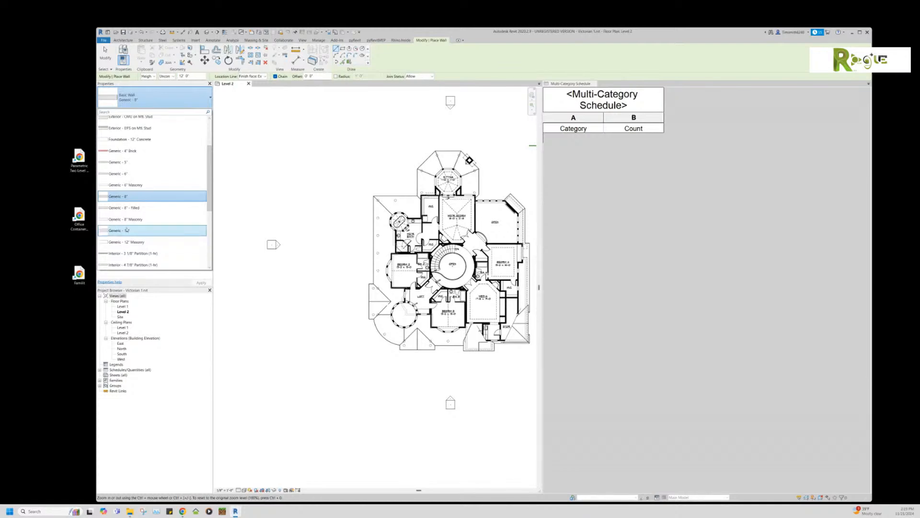
{"action": "scroll", "coordinate": [129, 235], "scroll_direction": "down", "scroll_amount": 4}
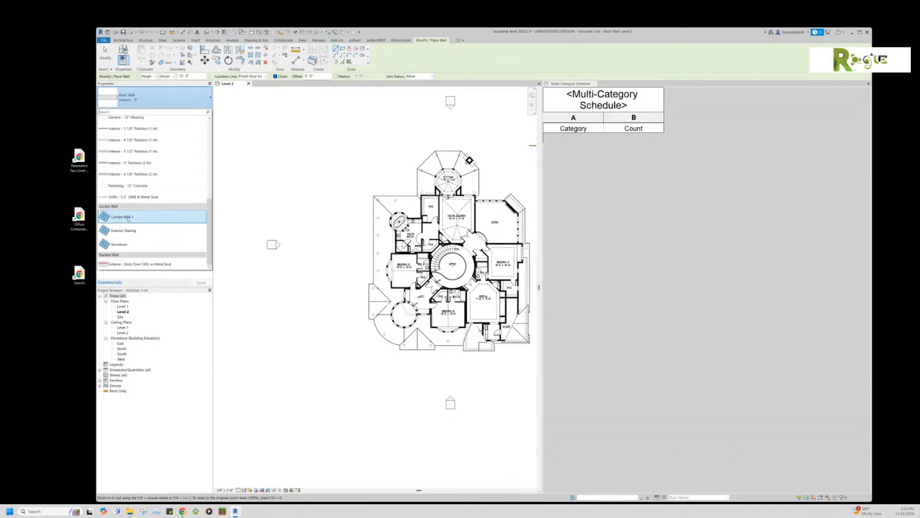
{"action": "left_click", "coordinate": [128, 218]}
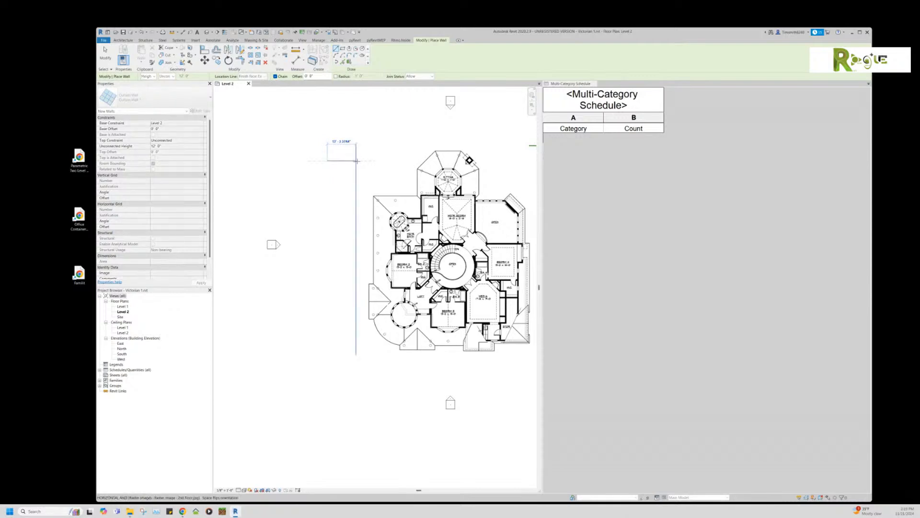
{"action": "left_click", "coordinate": [153, 98]}
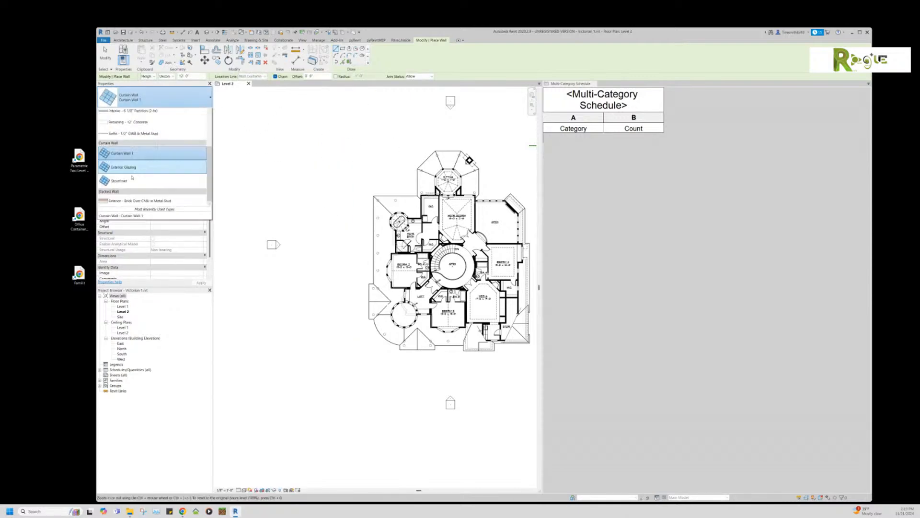
{"action": "left_click", "coordinate": [122, 230]}
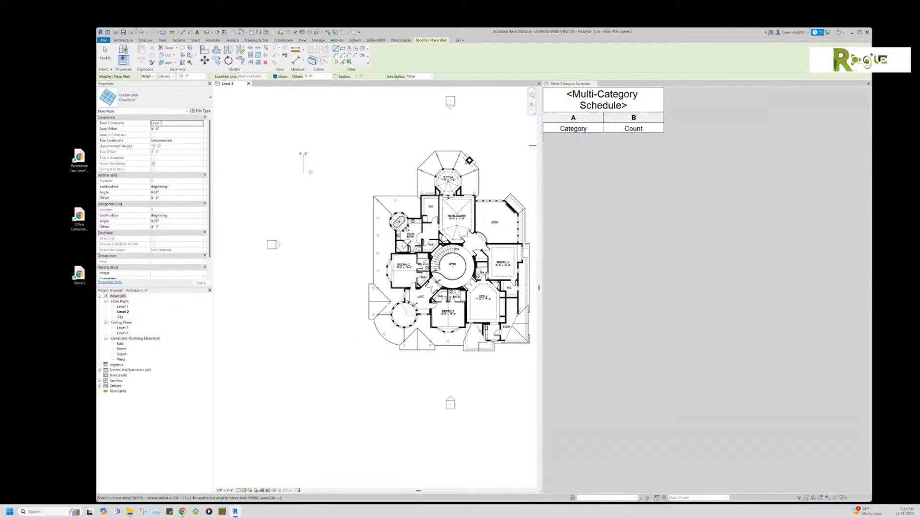
Step: Draw a straight and an angled curtain wall segment left of the plan, then widen the schedule's Category column
{"action": "left_click", "coordinate": [322, 173]}
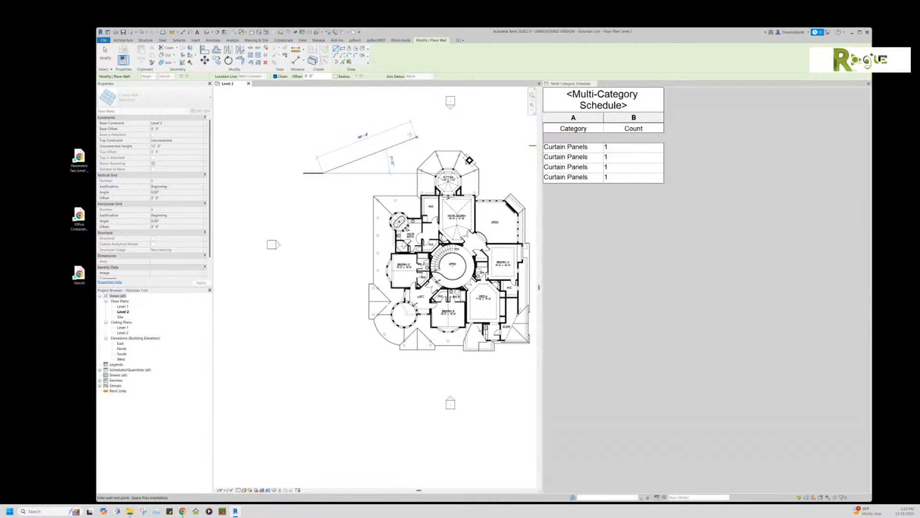
{"action": "left_click", "coordinate": [346, 141]}
{"action": "key", "text": "Escape"}
{"action": "key", "text": "Escape"}
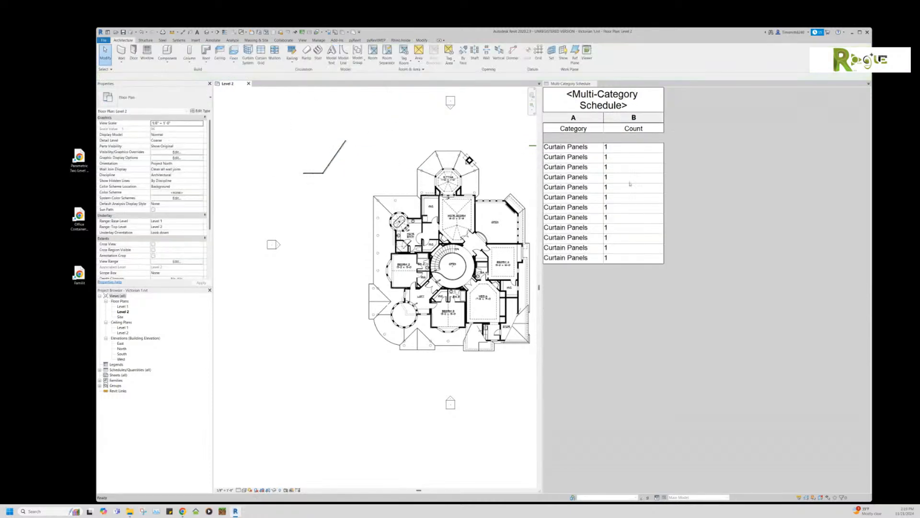
{"action": "left_click_drag", "start_coordinate": [605, 119], "coordinate": [638, 117]}
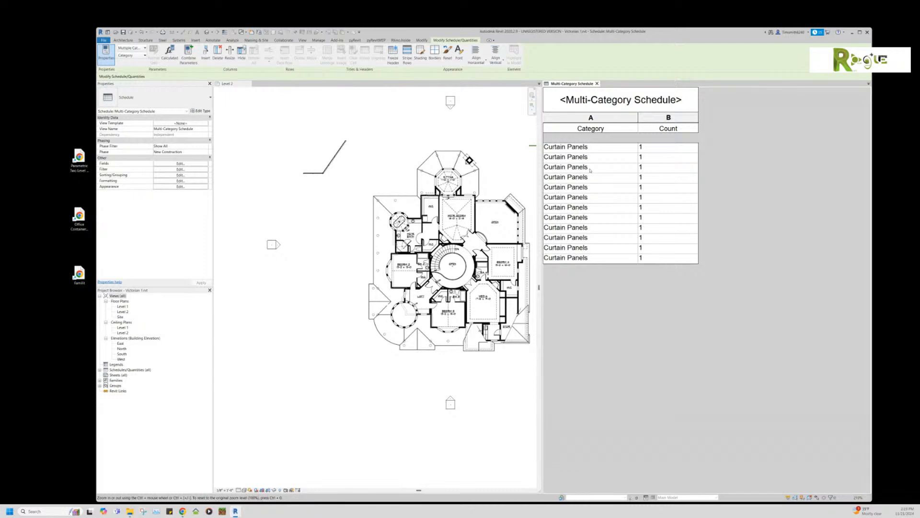
Step: Select a Curtain Panels row in the schedule and launch Revit 2025 from the taskbar
{"action": "left_click", "coordinate": [586, 207]}
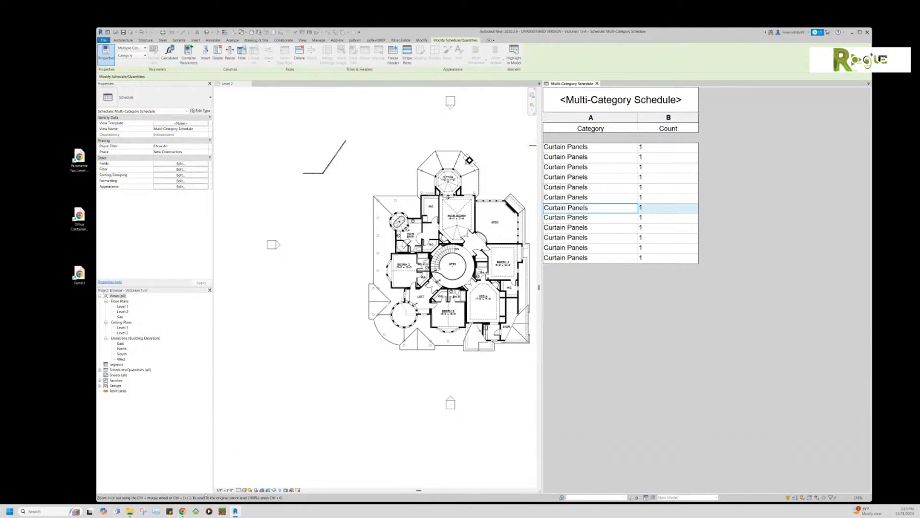
{"action": "mouse_move", "coordinate": [234, 512]}
{"action": "mouse_move", "coordinate": [136, 508]}
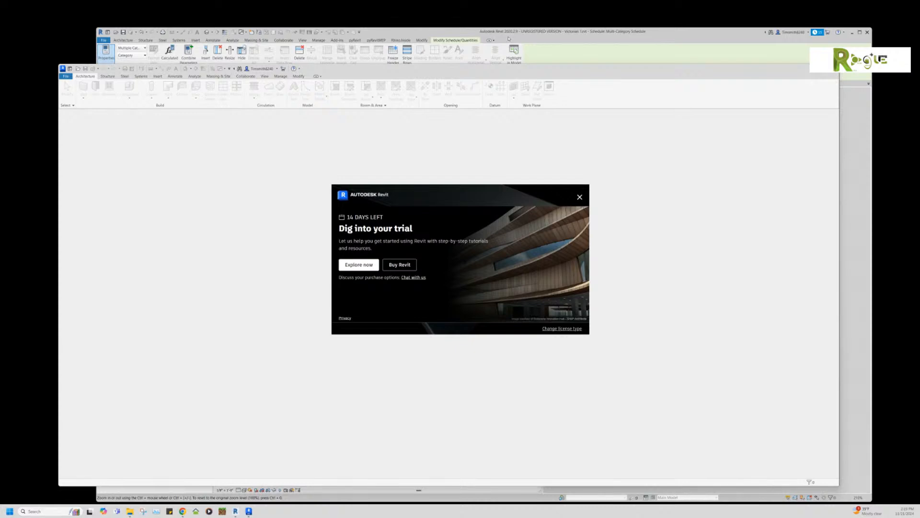
Step: Dismiss the trial notice and open the Snowdon Towers architectural sample, continuing despite another user having it
{"action": "left_click", "coordinate": [579, 196]}
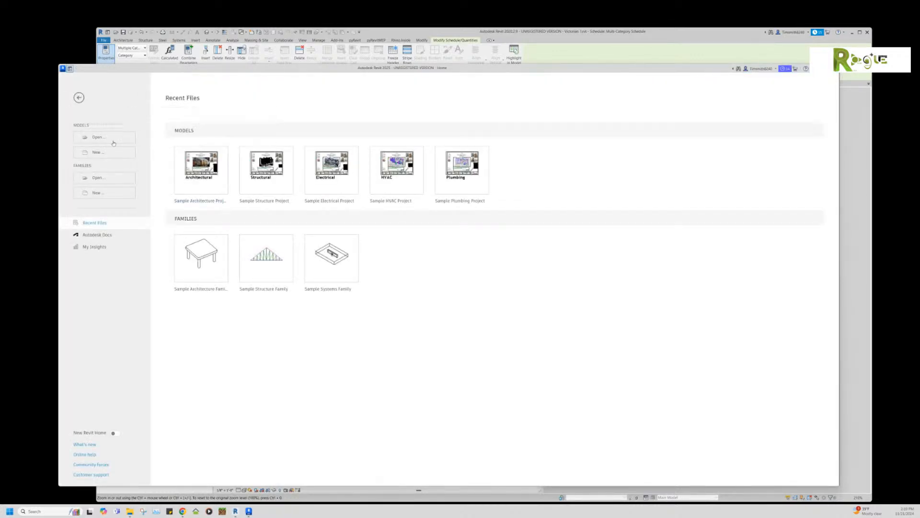
{"action": "left_click", "coordinate": [197, 163]}
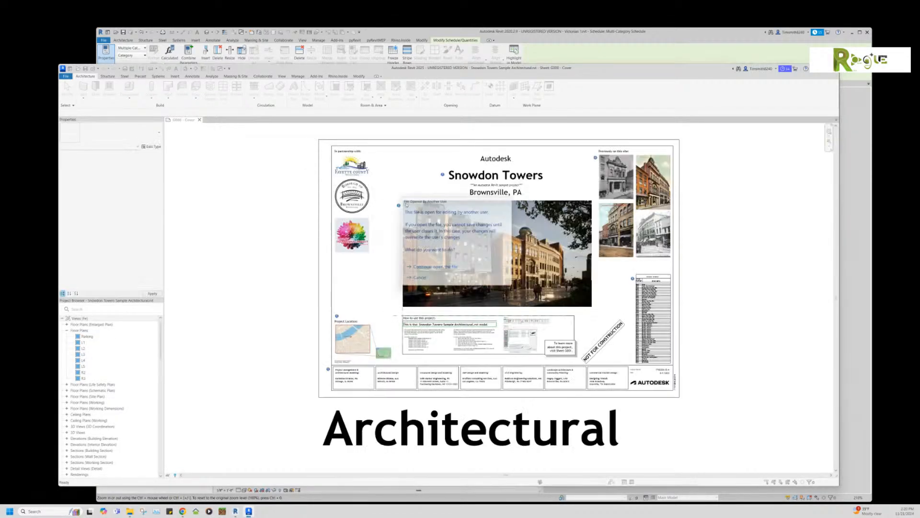
{"action": "left_click", "coordinate": [426, 270]}
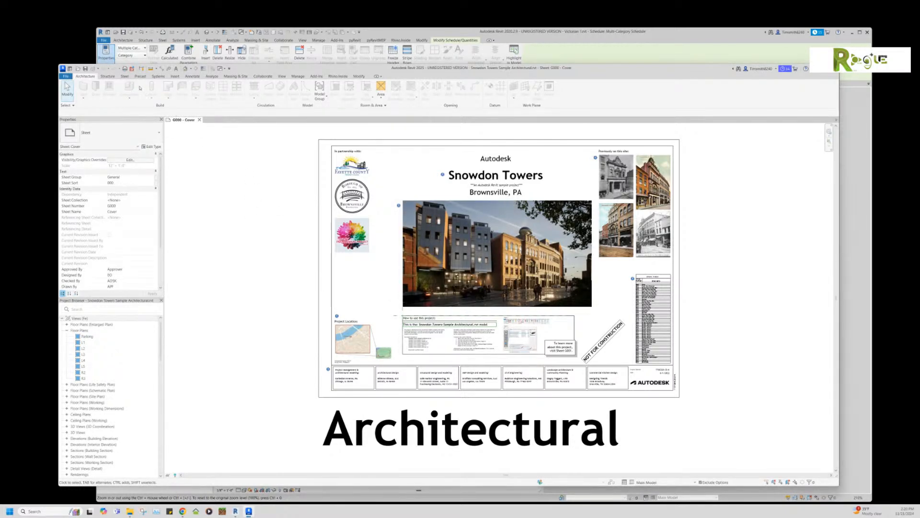
{"action": "left_click", "coordinate": [282, 76]}
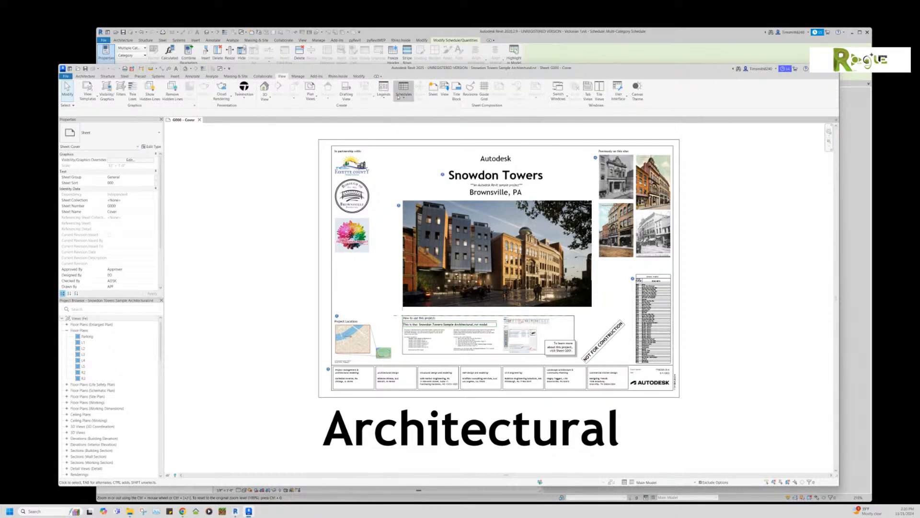
Step: Create a Multi-Category schedule with the Category and Count fields
{"action": "left_click", "coordinate": [398, 96]}
{"action": "left_click", "coordinate": [414, 107]}
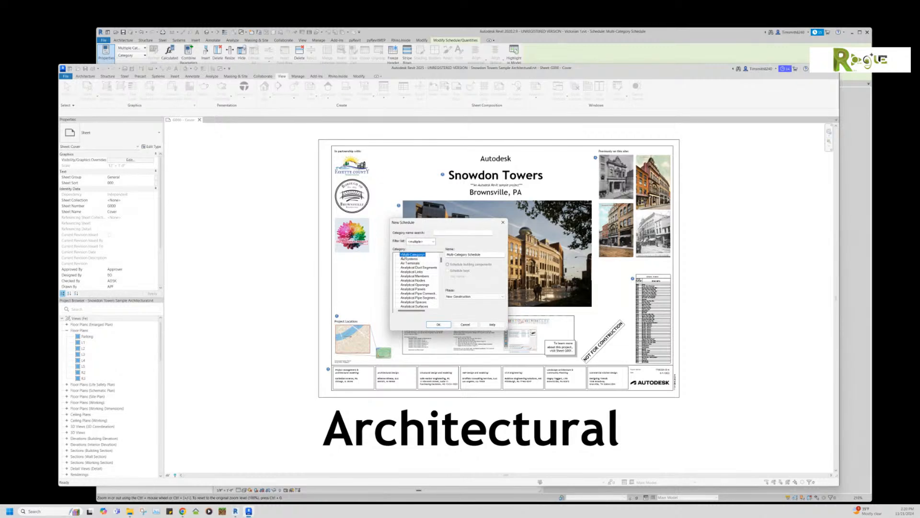
{"action": "double_click", "coordinate": [413, 255]}
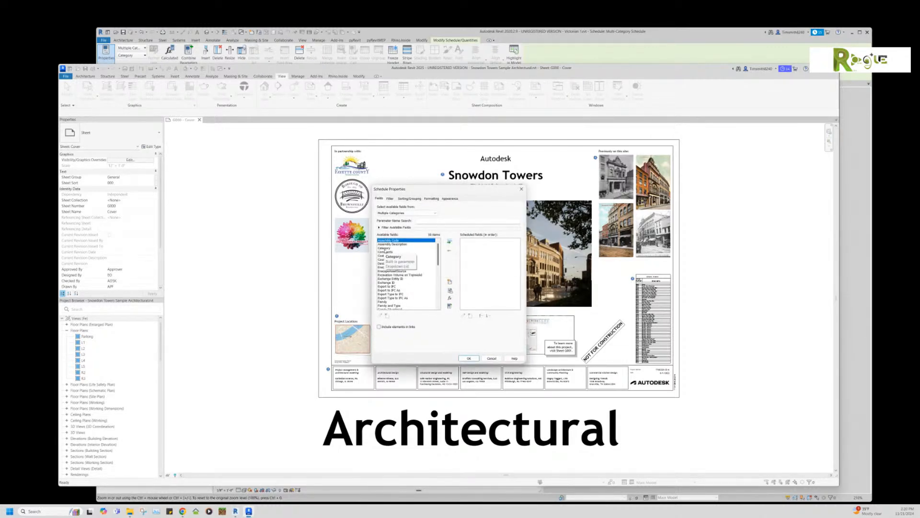
{"action": "double_click", "coordinate": [383, 248]}
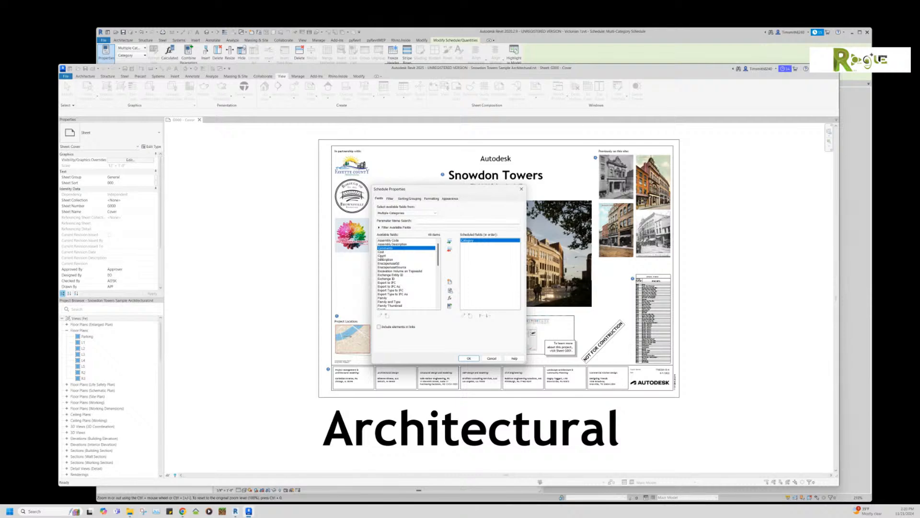
{"action": "double_click", "coordinate": [382, 260]}
{"action": "double_click", "coordinate": [383, 256]}
{"action": "double_click", "coordinate": [470, 244]}
{"action": "left_click", "coordinate": [469, 357]}
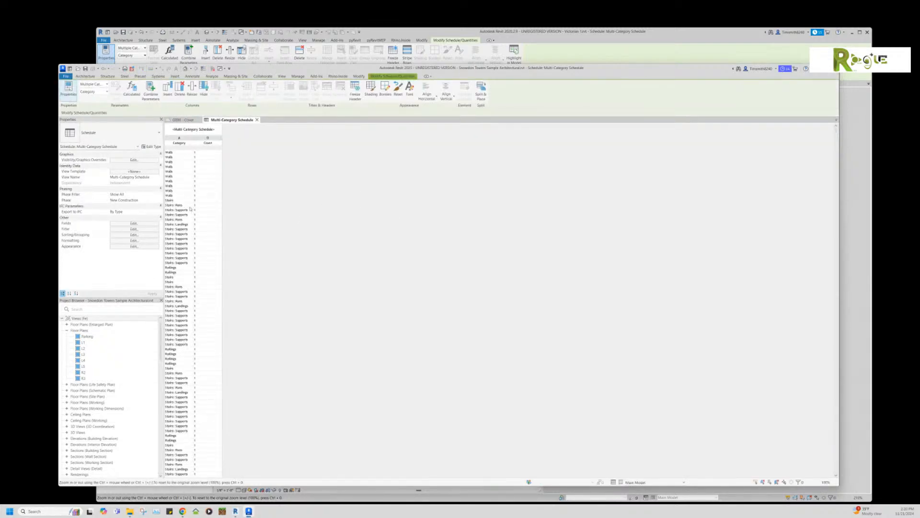
Step: Turn off Itemize every instance so each category appears once, and widen the Count column
{"action": "type", "text": "wt"}
{"action": "key", "text": "Escape"}
{"action": "left_click", "coordinate": [204, 131]}
{"action": "left_click", "coordinate": [135, 224]}
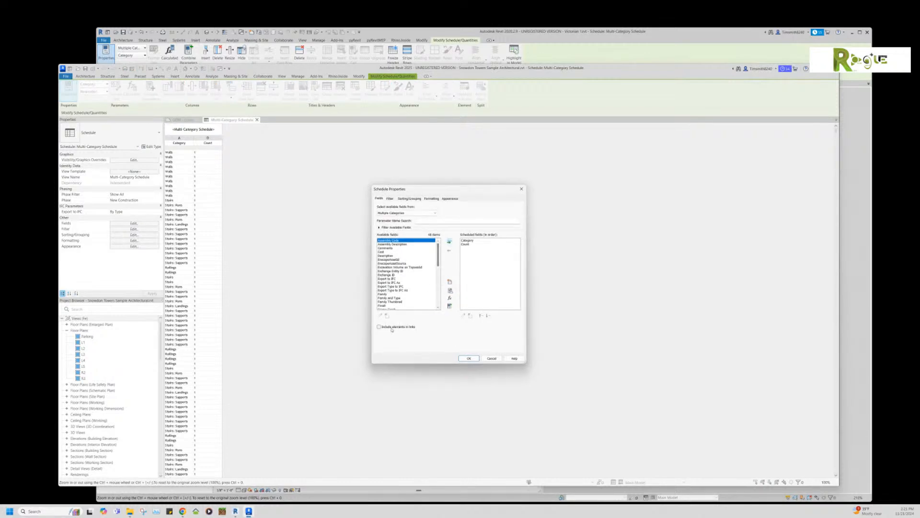
{"action": "left_click", "coordinate": [409, 198]}
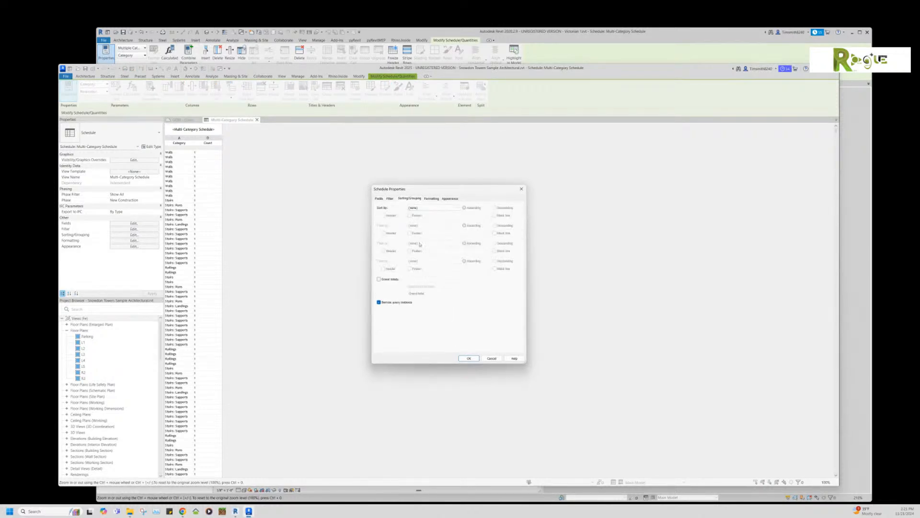
{"action": "left_click", "coordinate": [380, 302]}
{"action": "left_click", "coordinate": [469, 359]}
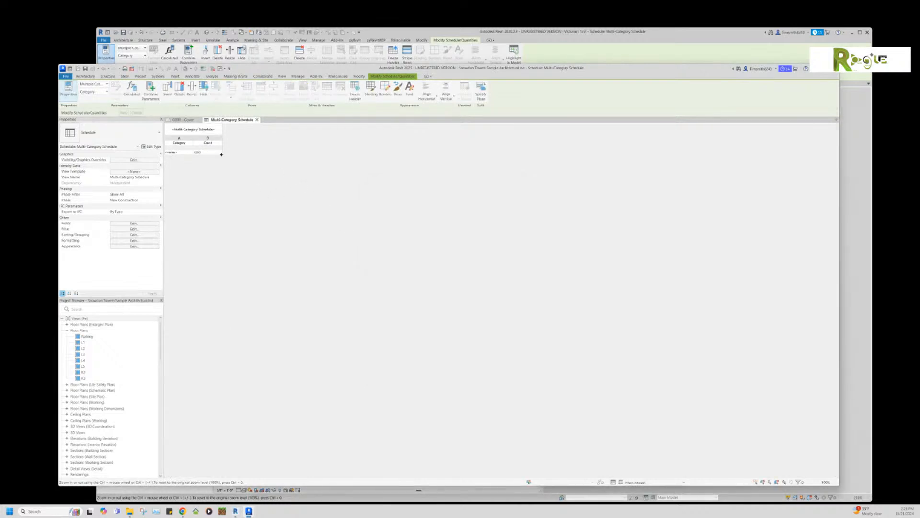
{"action": "left_click_drag", "start_coordinate": [222, 154], "coordinate": [239, 155]}
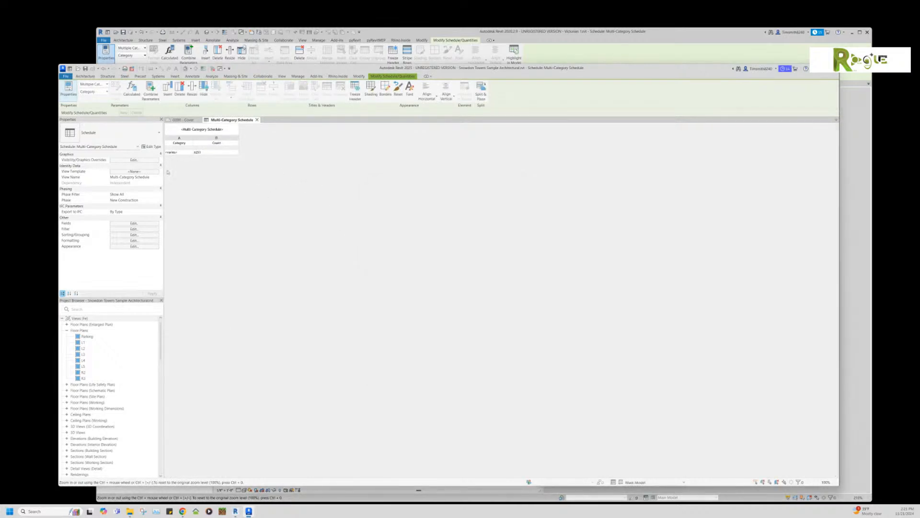
Step: Sort the schedule by Category
{"action": "left_click", "coordinate": [130, 235]}
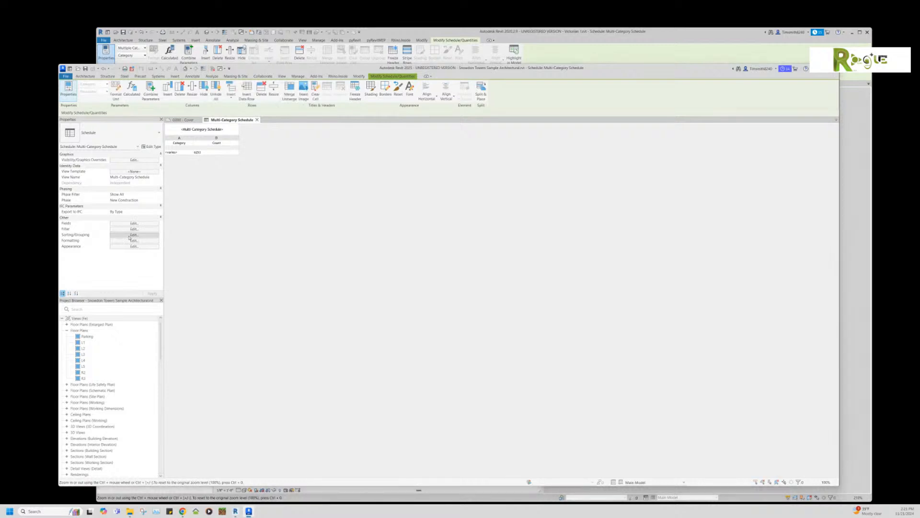
{"action": "left_click", "coordinate": [417, 208]}
{"action": "left_click", "coordinate": [416, 217]}
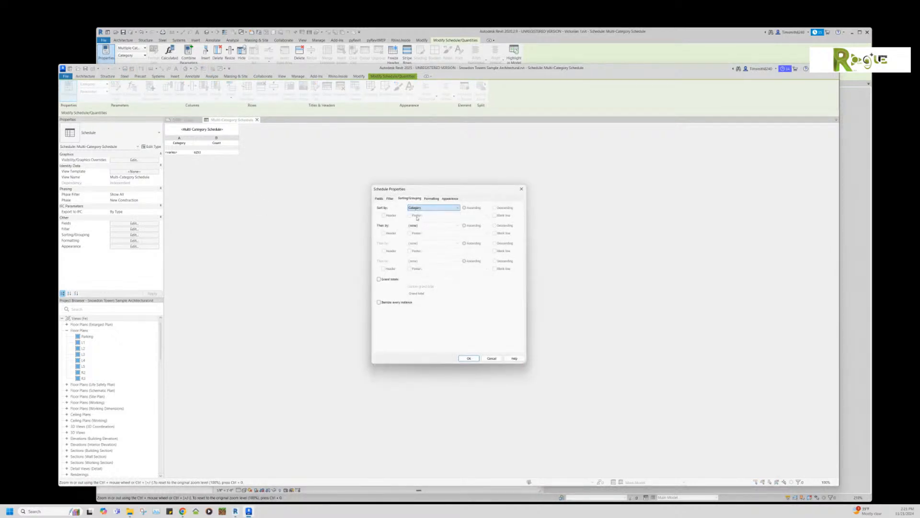
{"action": "left_click", "coordinate": [469, 358]}
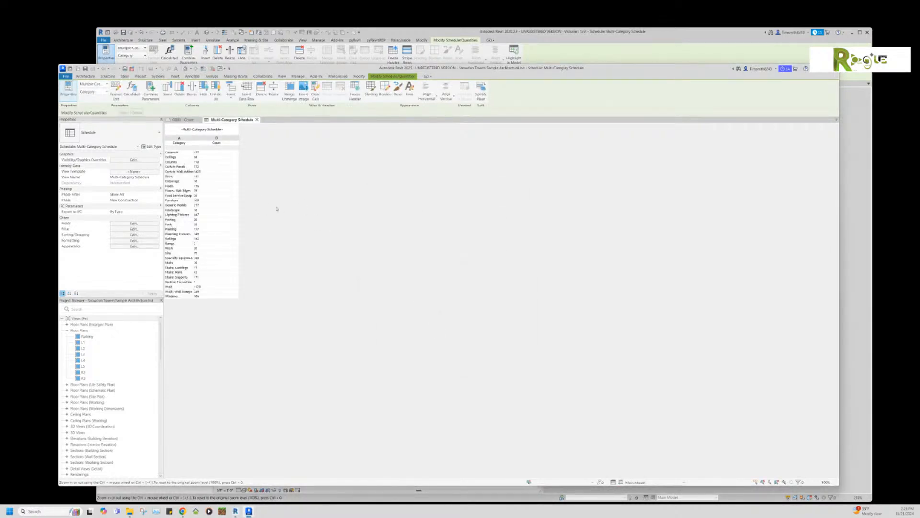
Step: Inspect the Wall Sweeps, Hardscape, Stairs and Railings rows of the schedule, then return to Revit 2020
{"action": "scroll", "coordinate": [216, 204], "scroll_direction": "up", "scroll_amount": 5, "text": "ctrl"}
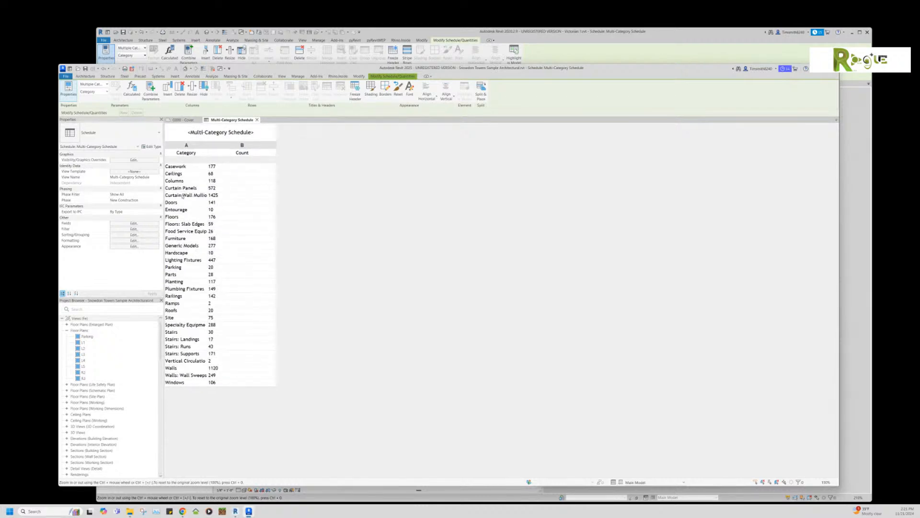
{"action": "left_click", "coordinate": [183, 376]}
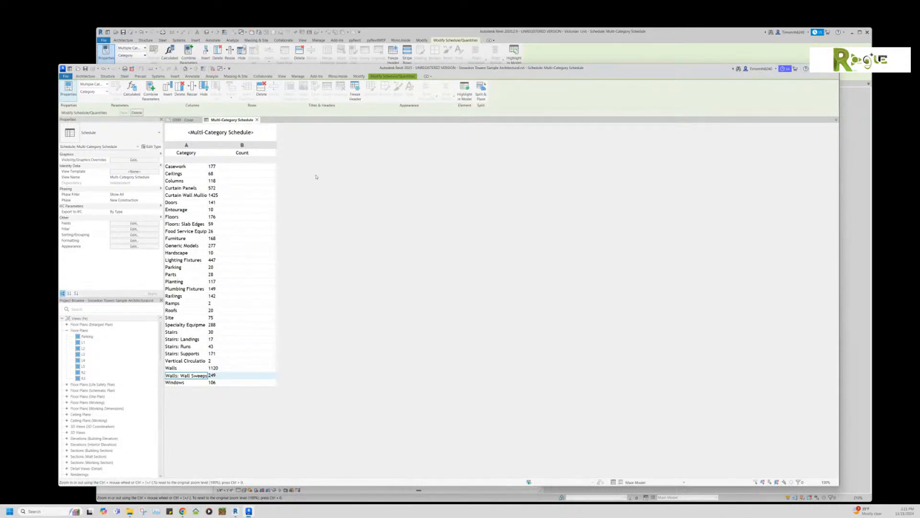
{"action": "left_click", "coordinate": [177, 253]}
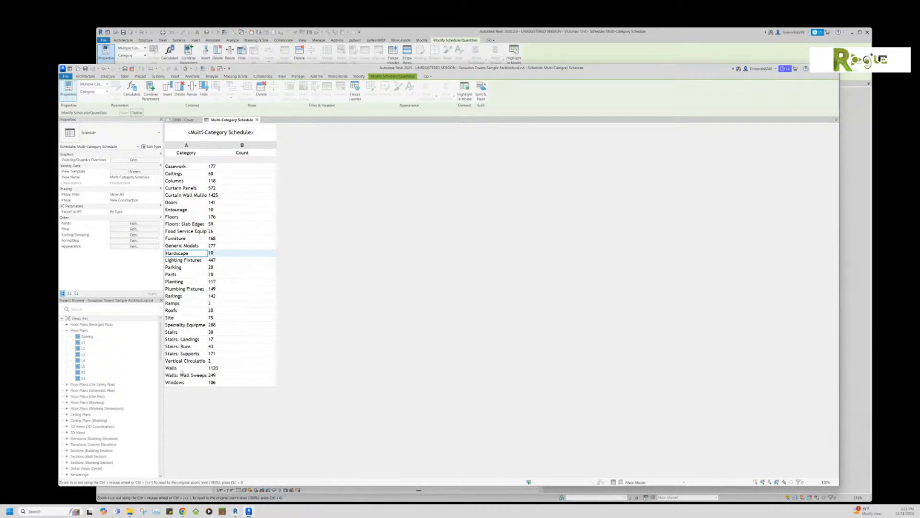
{"action": "left_click", "coordinate": [182, 356]}
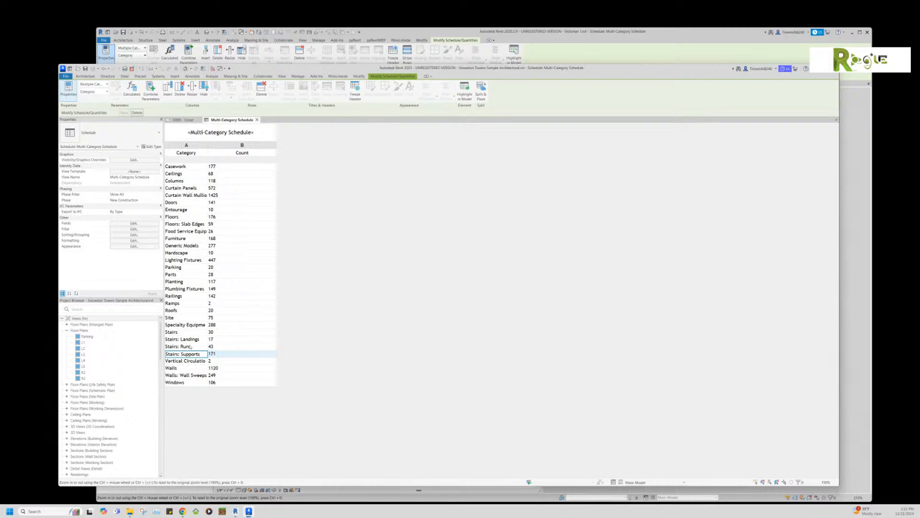
{"action": "left_click", "coordinate": [190, 347]}
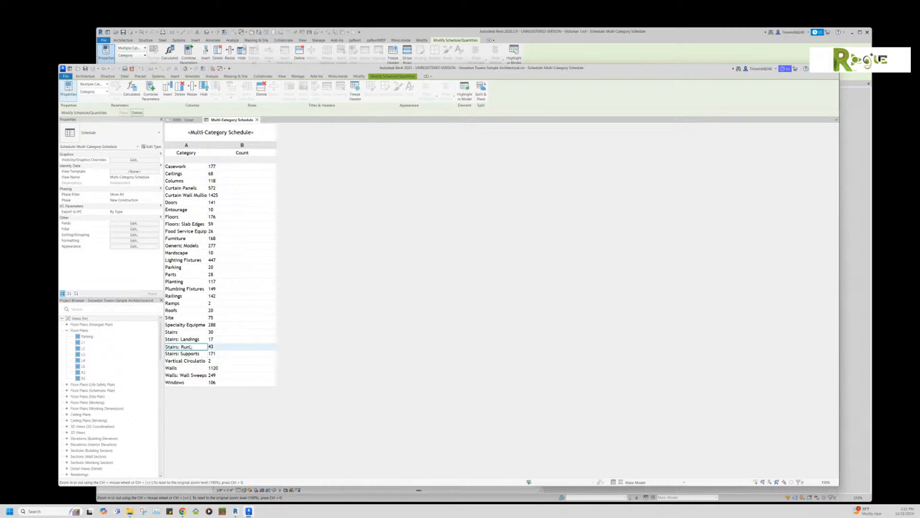
{"action": "left_click", "coordinate": [189, 339]}
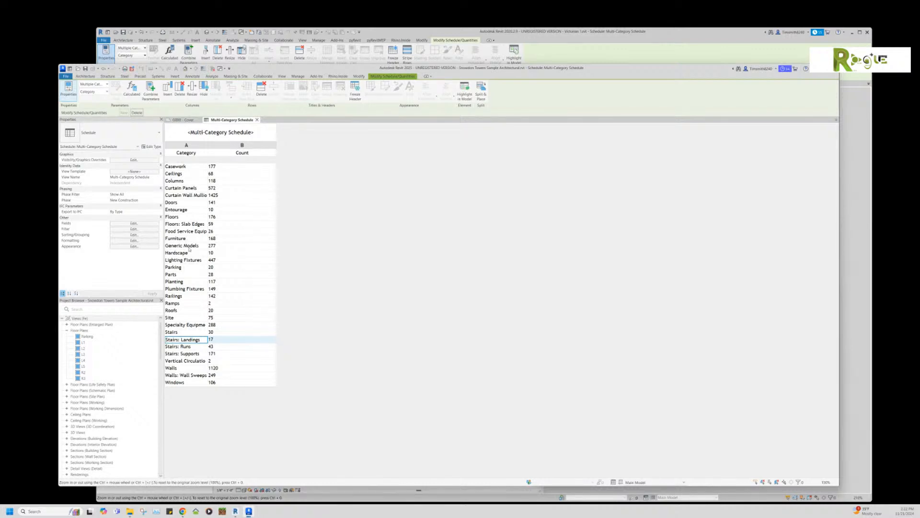
{"action": "left_click", "coordinate": [173, 297]}
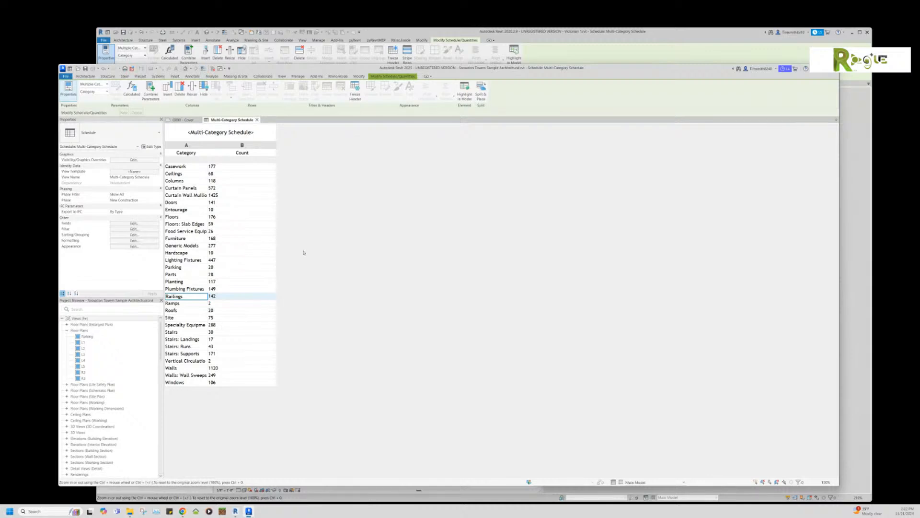
{"action": "left_click", "coordinate": [407, 32]}
Step: Box-select and delete the angled curtain wall at the plan's upper left, then close the schedule view
{"action": "scroll", "coordinate": [323, 159], "scroll_direction": "up", "scroll_amount": 4}
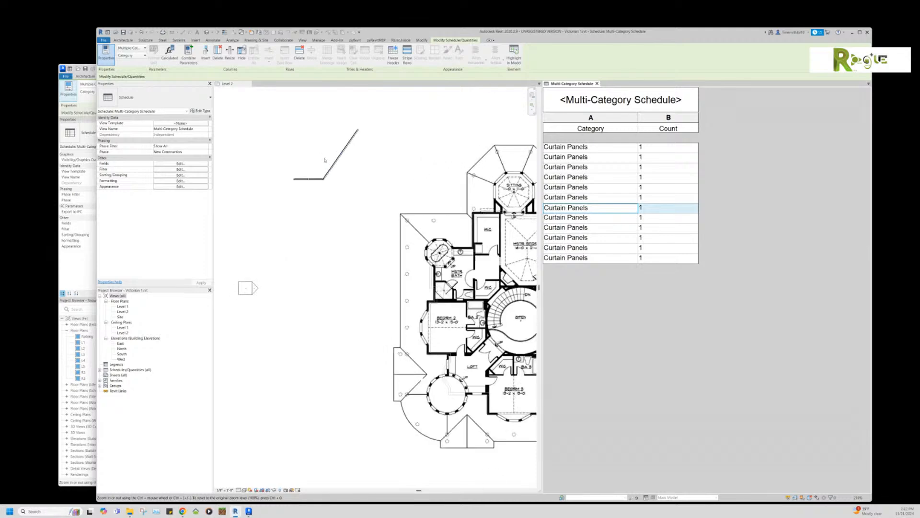
{"action": "scroll", "coordinate": [371, 193], "scroll_direction": "down", "scroll_amount": 2}
{"action": "left_click", "coordinate": [375, 143]}
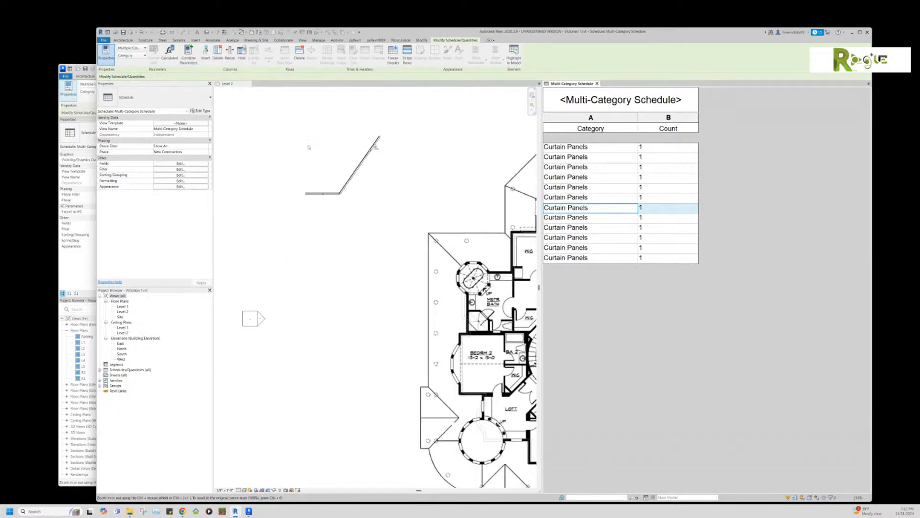
{"action": "left_click", "coordinate": [321, 143]}
{"action": "left_click_drag", "start_coordinate": [277, 127], "coordinate": [414, 223]}
{"action": "key", "text": "Delete"}
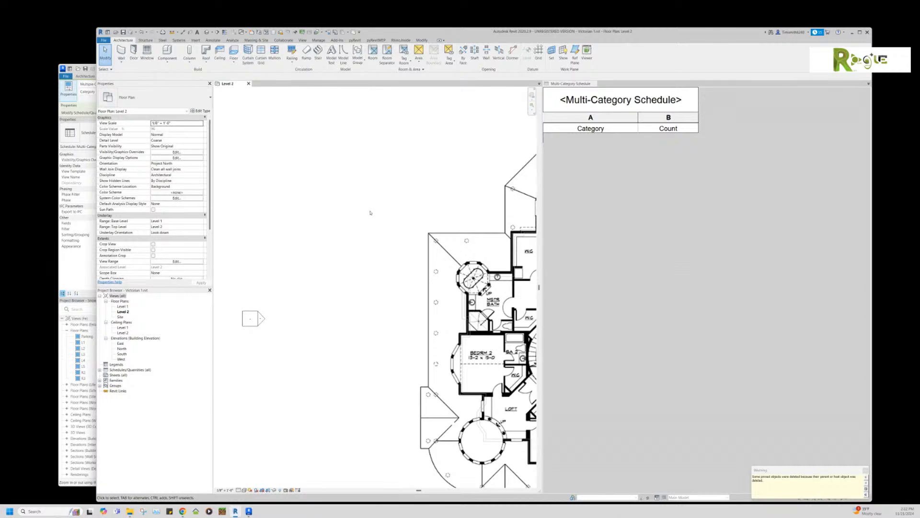
{"action": "left_click", "coordinate": [323, 235]}
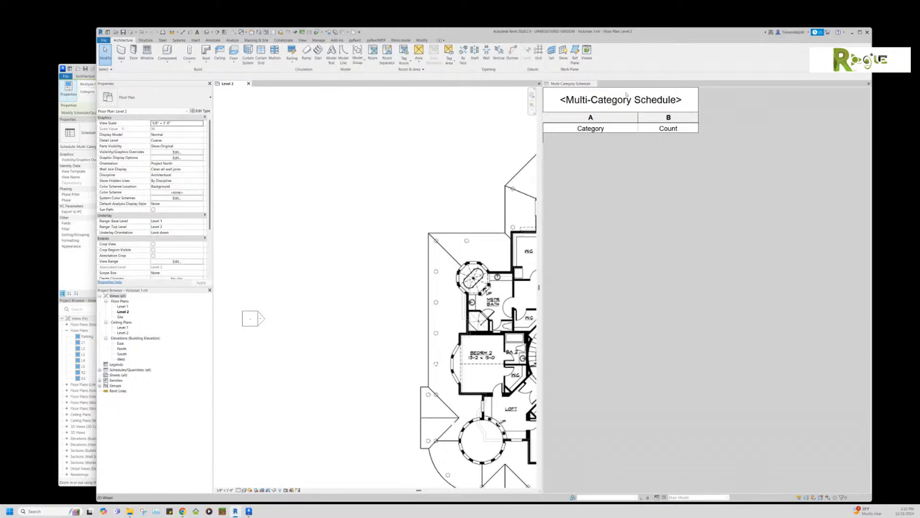
{"action": "left_click", "coordinate": [594, 84]}
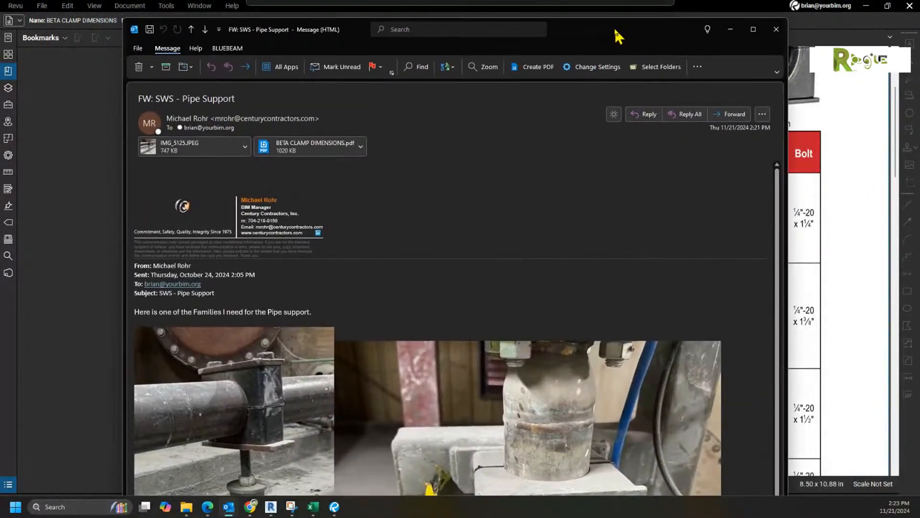
Step: Move the SWS - Pipe Support message over the PDF and scroll down to the clamp photos
{"action": "left_click_drag", "start_coordinate": [610, 28], "coordinate": [571, 17]}
{"action": "scroll", "coordinate": [580, 179], "scroll_direction": "down", "scroll_amount": 1}
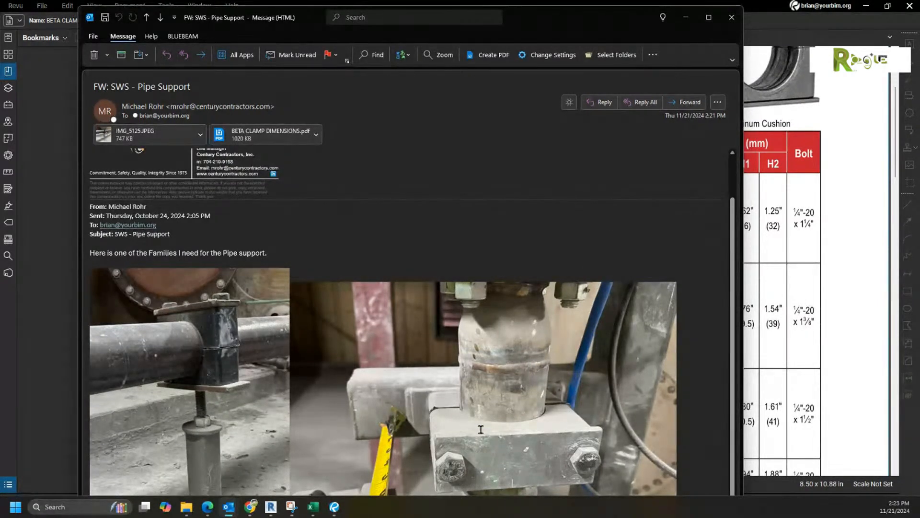
{"action": "key", "text": "ctrl"}
{"action": "key", "text": "ctrl"}
Step: Minimize the message and view the BETA CLAMP DIMENSIONS catalog one whole page at a time
{"action": "left_click", "coordinate": [685, 25]}
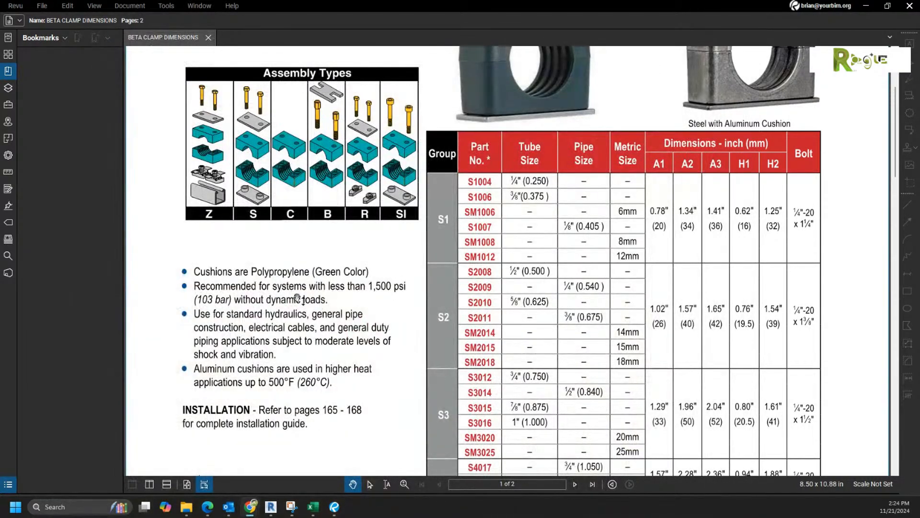
{"action": "scroll", "coordinate": [420, 340], "scroll_direction": "down", "scroll_amount": 2}
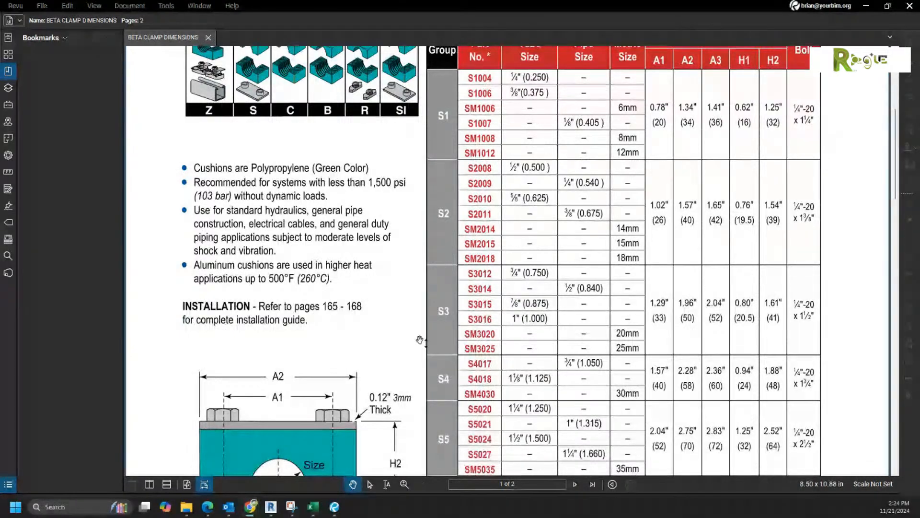
{"action": "scroll", "coordinate": [419, 340], "scroll_direction": "down", "scroll_amount": 2}
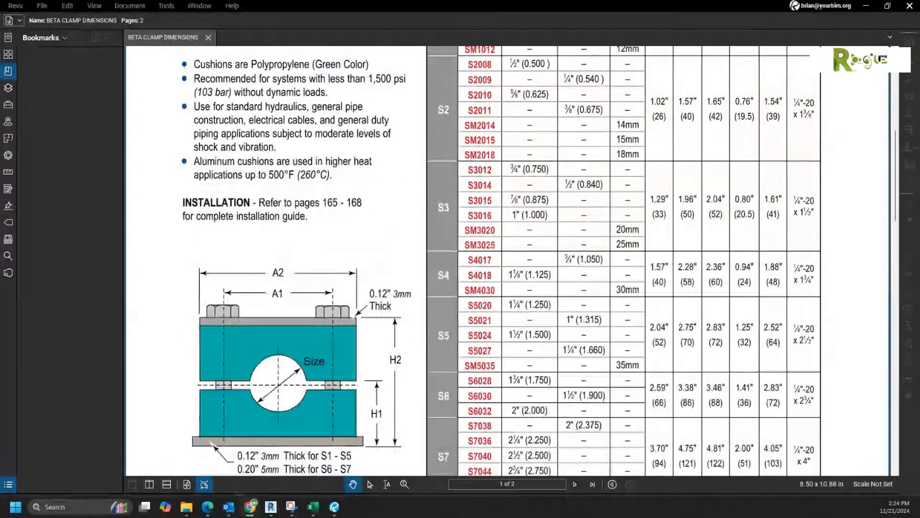
{"action": "left_click", "coordinate": [187, 484]}
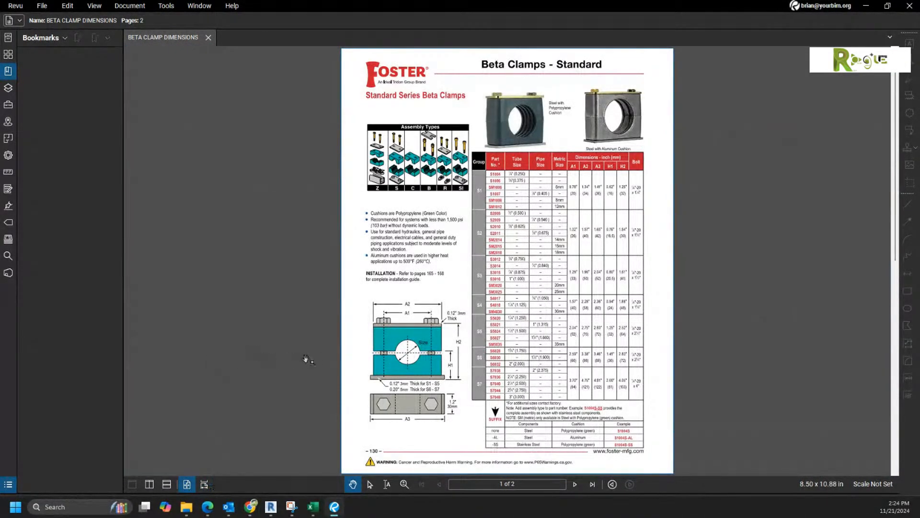
{"action": "scroll", "coordinate": [304, 360], "scroll_direction": "down", "scroll_amount": 3}
{"action": "scroll", "coordinate": [304, 360], "scroll_direction": "up", "scroll_amount": 5}
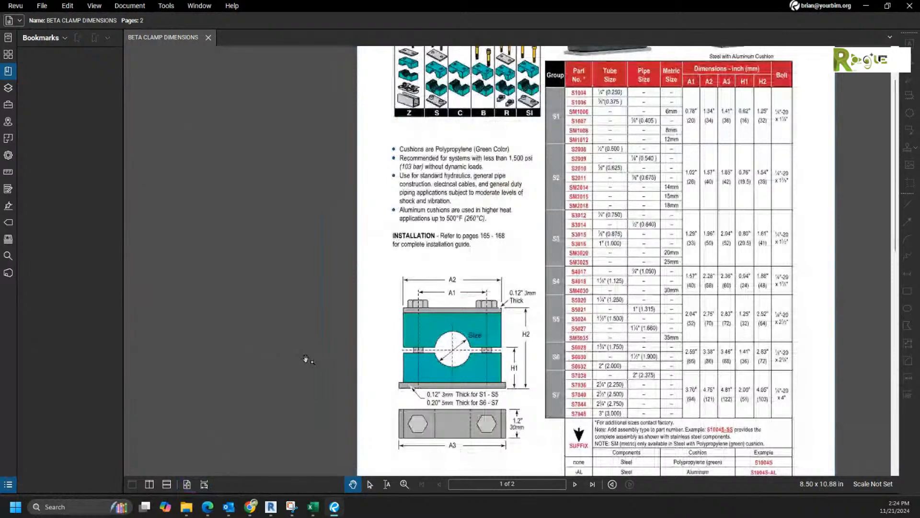
{"action": "scroll", "coordinate": [306, 360], "scroll_direction": "down", "scroll_amount": 2}
Step: Look at page 2 of the catalog, then return to page 1 and scroll through the clamp table
{"action": "left_click", "coordinate": [575, 484]}
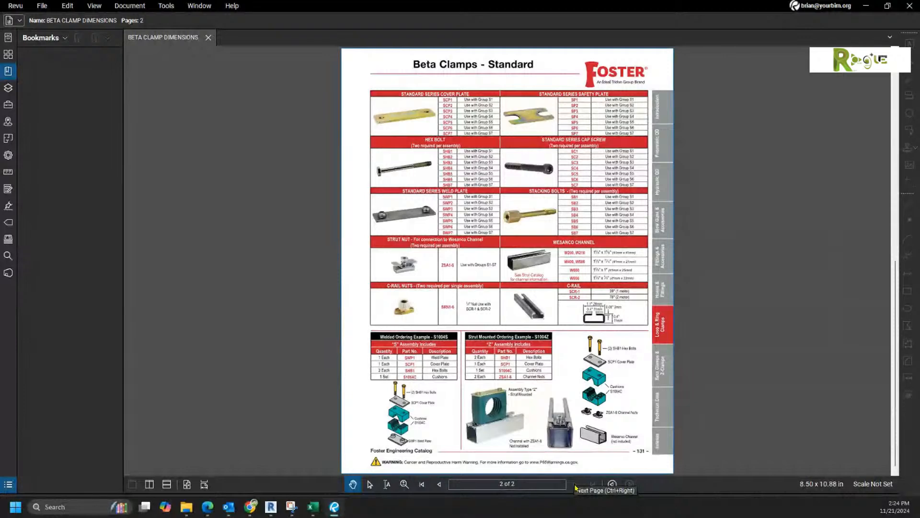
{"action": "left_click", "coordinate": [438, 484]}
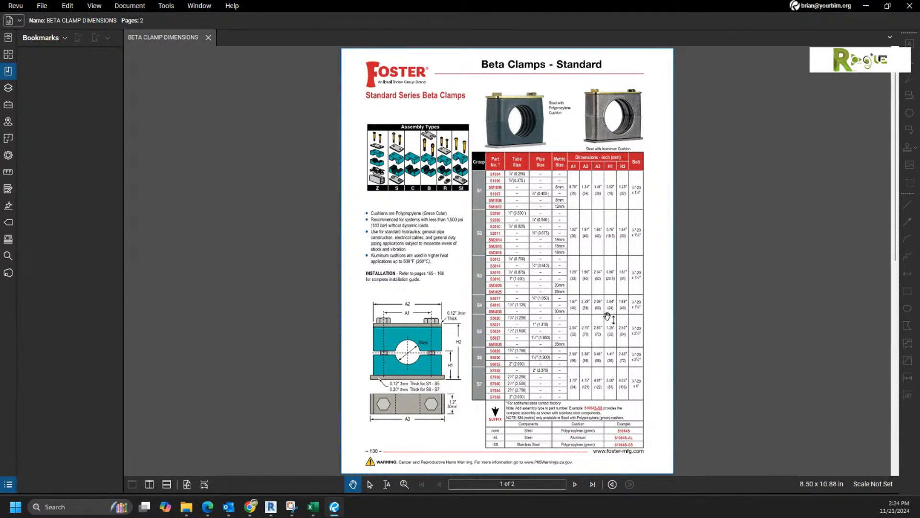
{"action": "scroll", "coordinate": [578, 402], "scroll_direction": "up", "scroll_amount": 3}
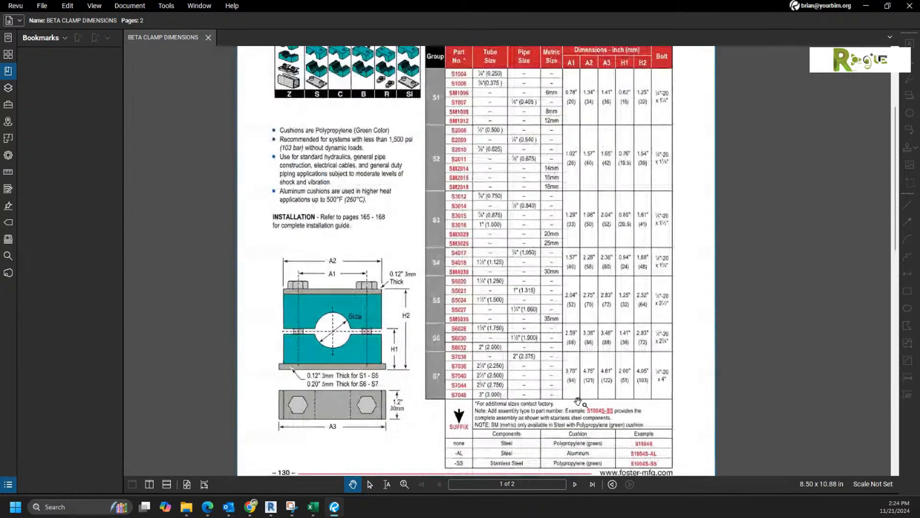
{"action": "scroll", "coordinate": [669, 301], "scroll_direction": "up", "scroll_amount": 1}
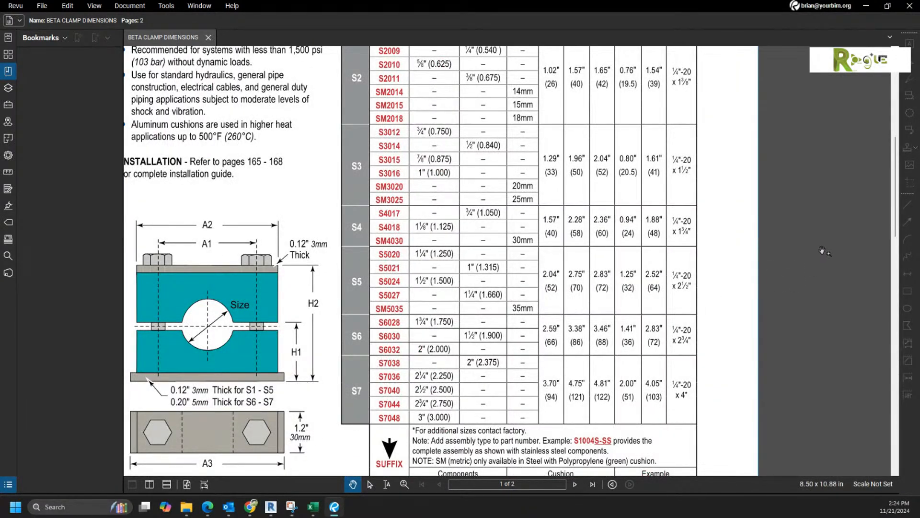
{"action": "left_click_drag", "start_coordinate": [897, 177], "coordinate": [895, 157]}
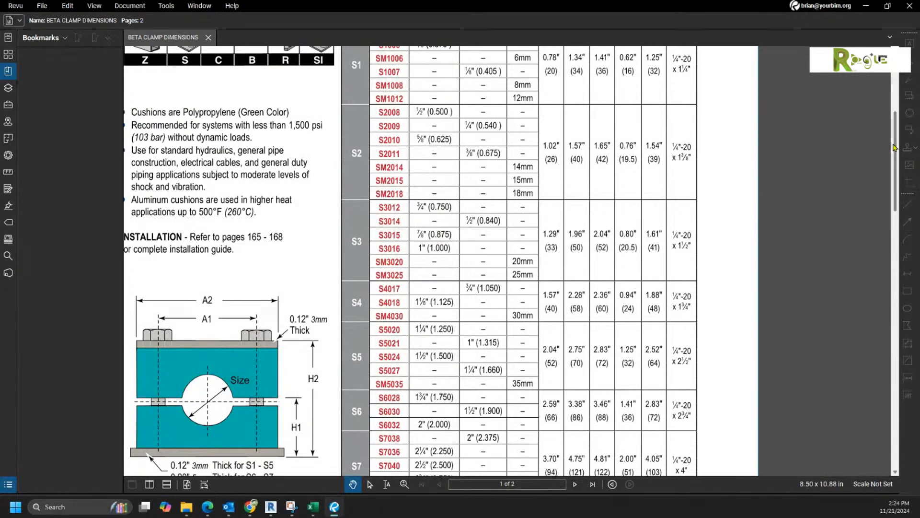
{"action": "scroll", "coordinate": [895, 150], "scroll_direction": "up", "scroll_amount": 1}
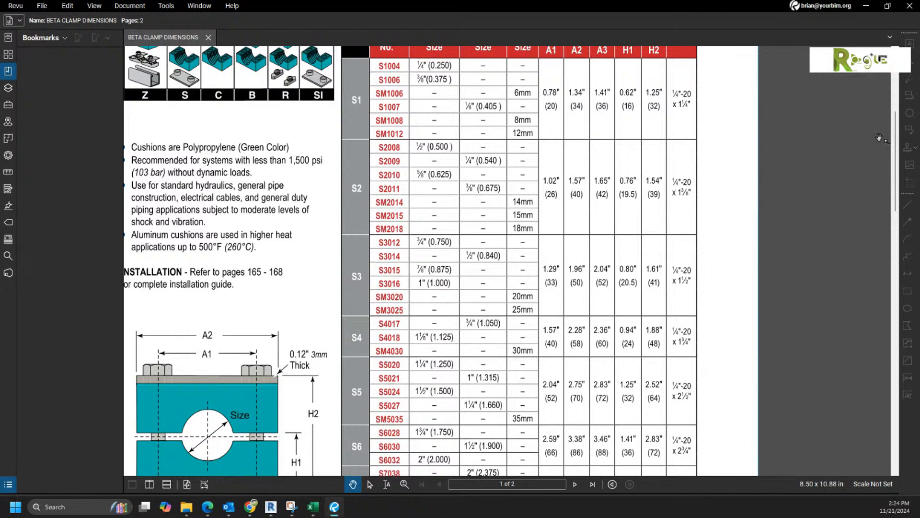
{"action": "scroll", "coordinate": [874, 137], "scroll_direction": "up", "scroll_amount": 1}
{"action": "scroll", "coordinate": [875, 137], "scroll_direction": "down", "scroll_amount": 1}
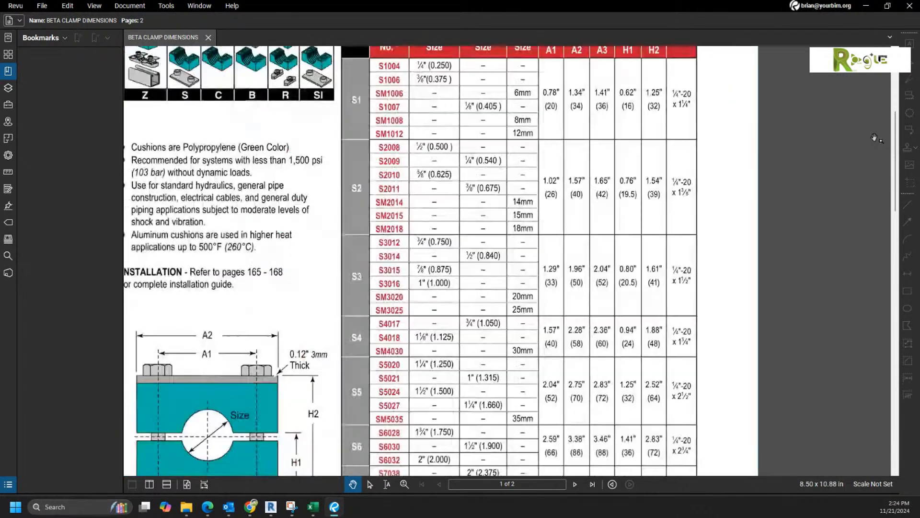
{"action": "scroll", "coordinate": [875, 137], "scroll_direction": "down", "scroll_amount": 2}
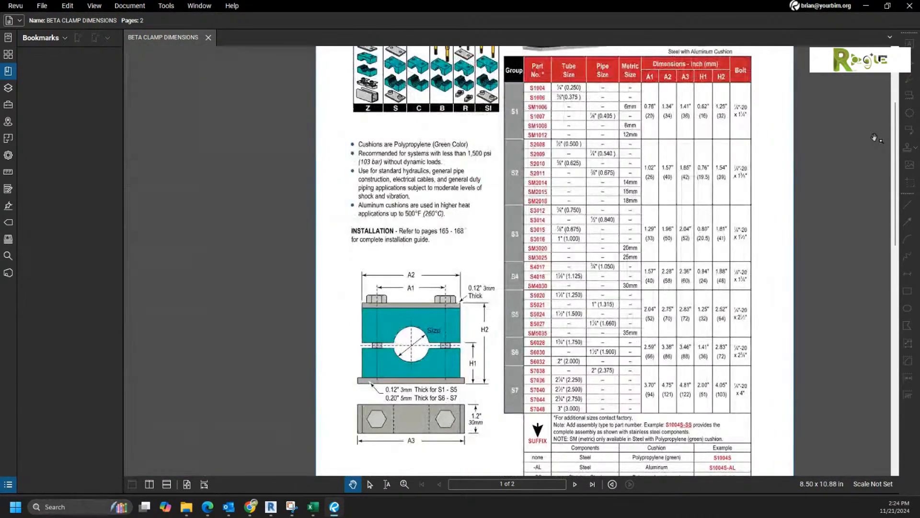
{"action": "scroll", "coordinate": [874, 138], "scroll_direction": "down", "scroll_amount": 1}
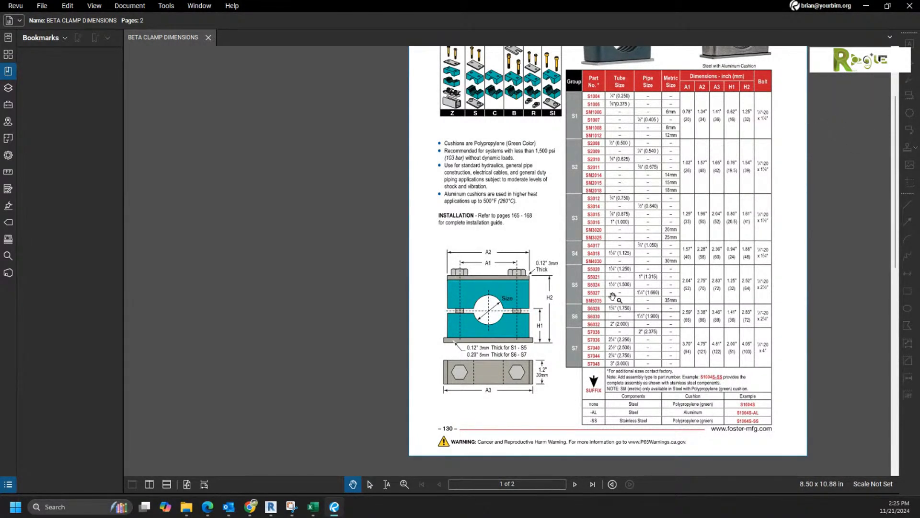
{"action": "mouse_move", "coordinate": [228, 506]}
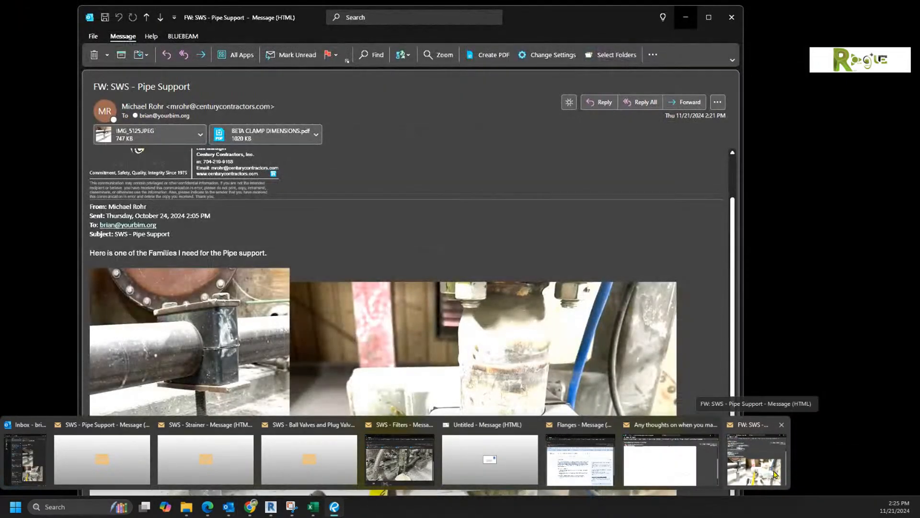
Step: Bring the Pipe Support email back and point out the right-hand clamp photo
{"action": "left_click", "coordinate": [775, 474]}
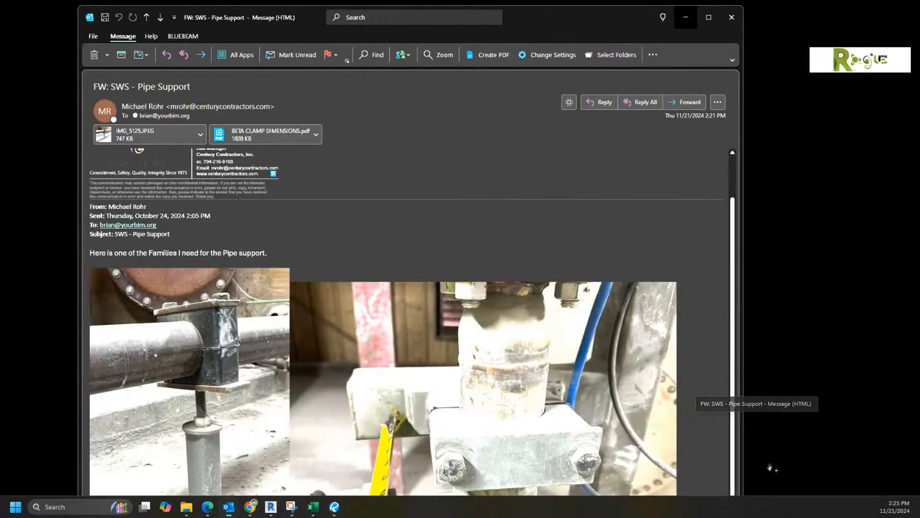
{"action": "mouse_move", "coordinate": [200, 448]}
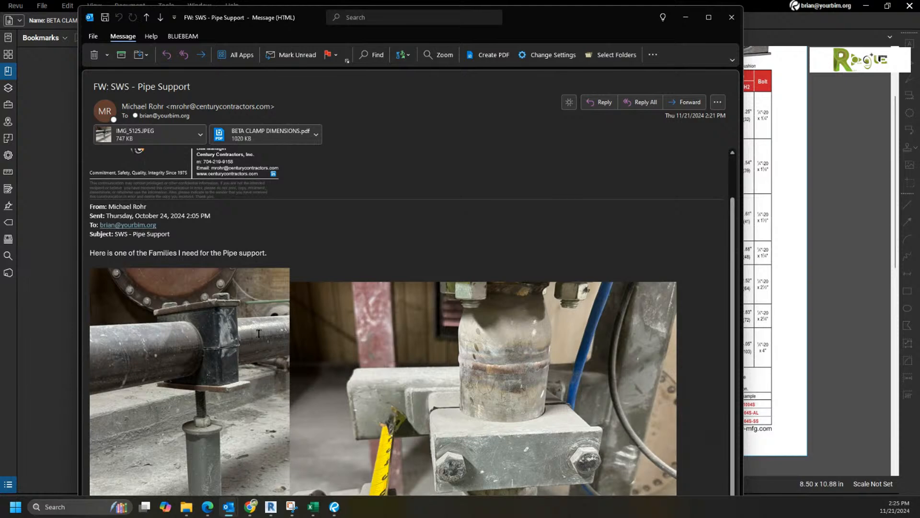
{"action": "key", "text": "ctrl"}
{"action": "key", "text": "ctrl"}
Step: Dismiss the message and pan around the BETA CLAMP DIMENSIONS catalog page toward the clamp photos
{"action": "left_click", "coordinate": [688, 14]}
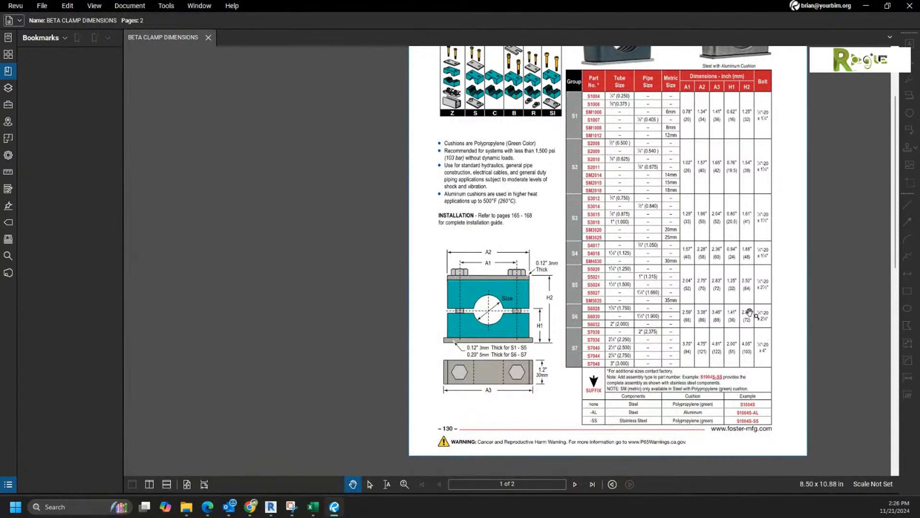
{"action": "scroll", "coordinate": [668, 314], "scroll_direction": "up", "scroll_amount": 2}
{"action": "scroll", "coordinate": [668, 314], "scroll_direction": "down", "scroll_amount": 2}
{"action": "left_click_drag", "start_coordinate": [665, 229], "coordinate": [619, 330]}
{"action": "scroll", "coordinate": [646, 121], "scroll_direction": "up", "scroll_amount": 5}
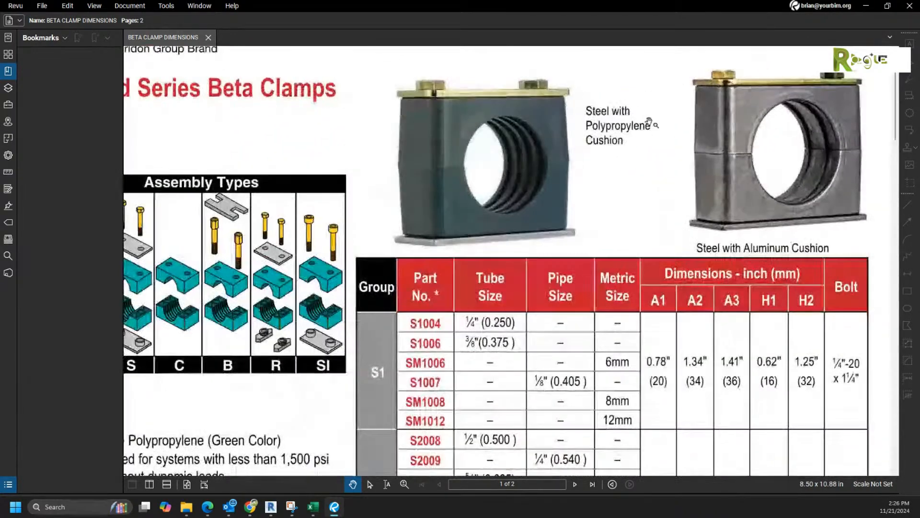
{"action": "scroll", "coordinate": [671, 149], "scroll_direction": "up", "scroll_amount": 1}
{"action": "left_click_drag", "start_coordinate": [668, 164], "coordinate": [547, 240]}
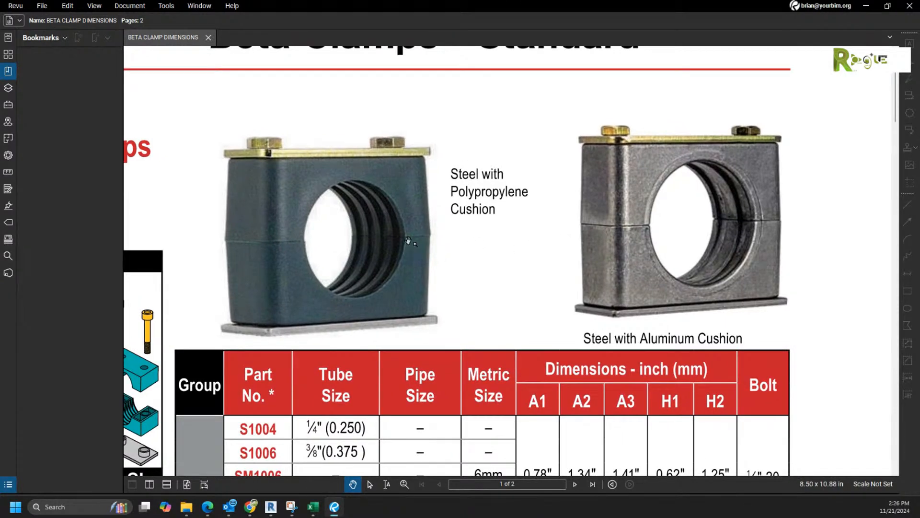
{"action": "scroll", "coordinate": [407, 241], "scroll_direction": "down", "scroll_amount": 2}
{"action": "scroll", "coordinate": [652, 260], "scroll_direction": "up", "scroll_amount": 2}
{"action": "left_click_drag", "start_coordinate": [653, 260], "coordinate": [615, 192]}
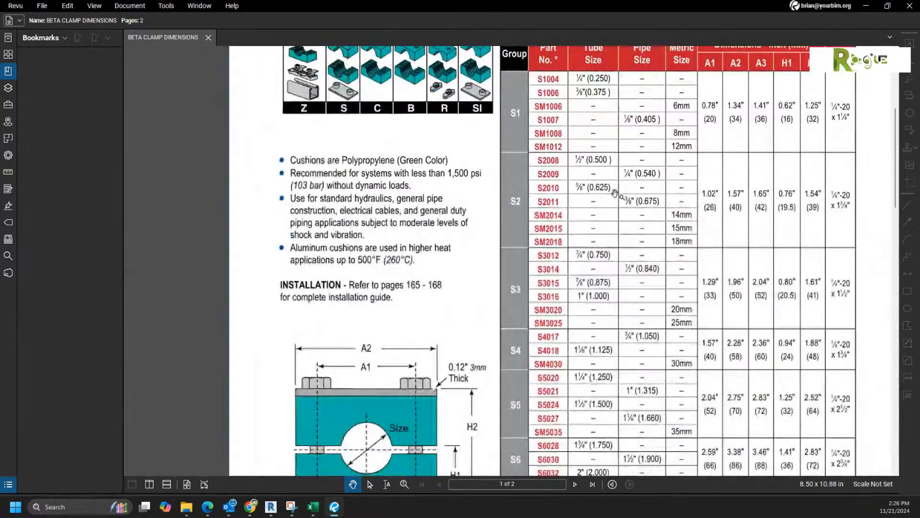
{"action": "scroll", "coordinate": [616, 195], "scroll_direction": "down", "scroll_amount": 3}
{"action": "left_click", "coordinate": [574, 484]}
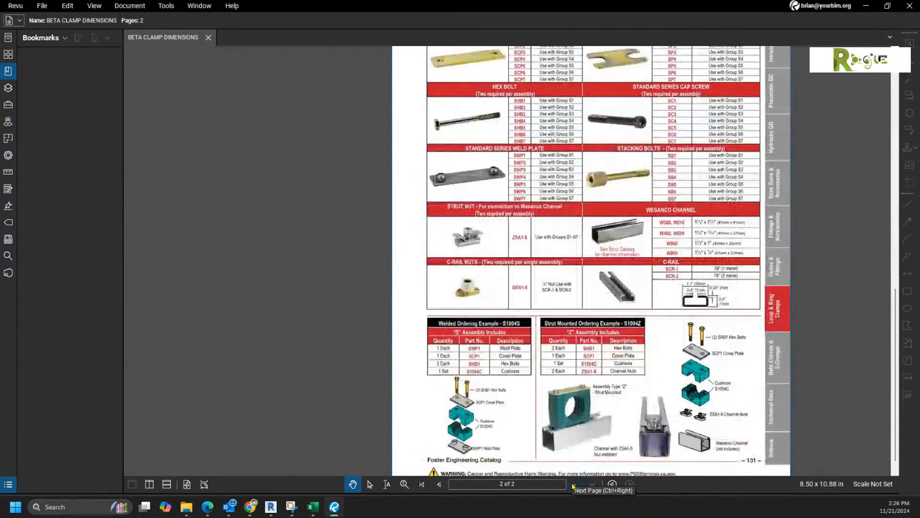
{"action": "left_click_drag", "start_coordinate": [809, 240], "coordinate": [776, 284]}
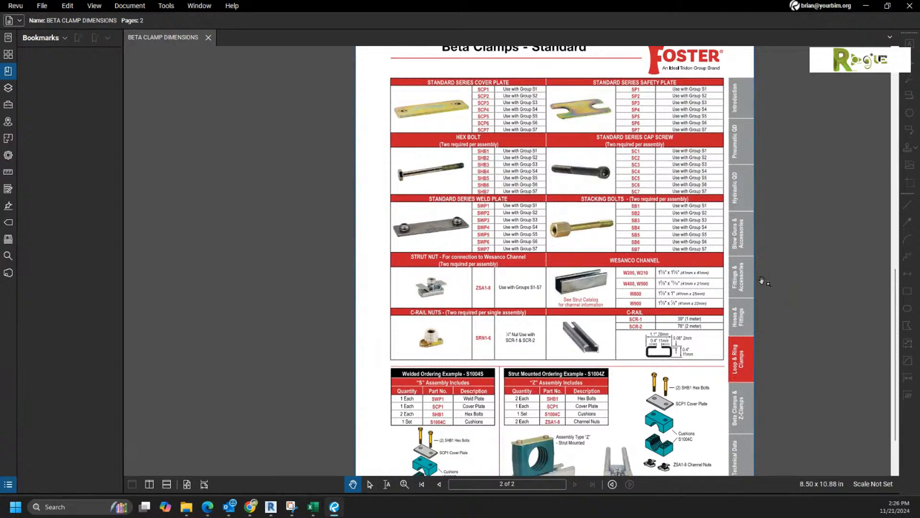
{"action": "left_click_drag", "start_coordinate": [754, 371], "coordinate": [674, 316]}
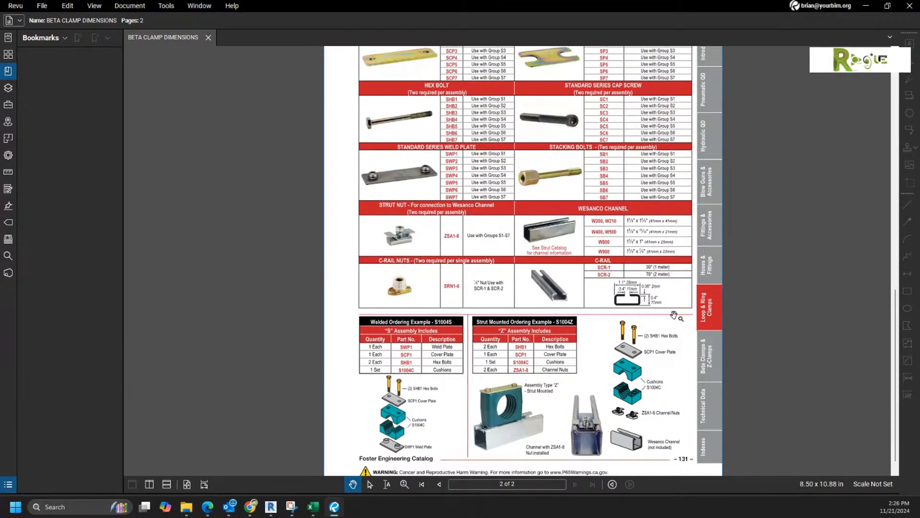
{"action": "scroll", "coordinate": [590, 439], "scroll_direction": "up", "scroll_amount": 5, "text": "ctrl"}
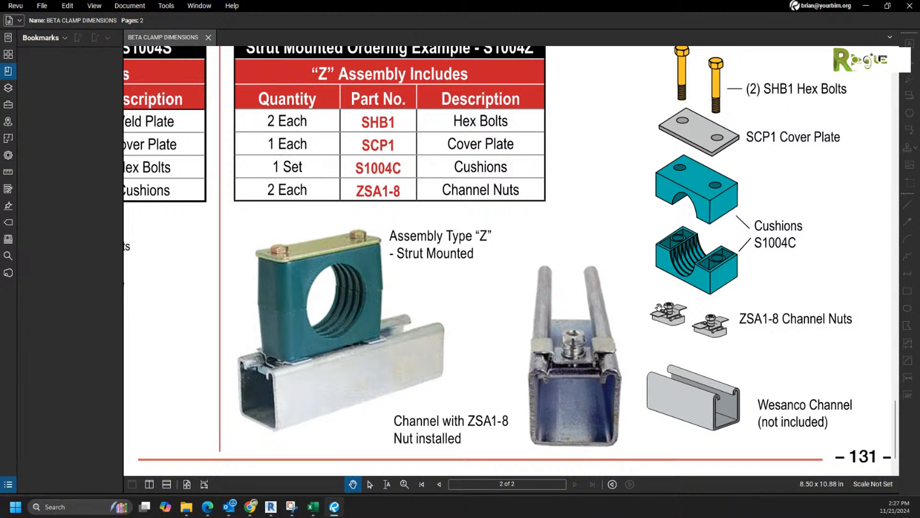
{"action": "scroll", "coordinate": [641, 307], "scroll_direction": "down", "scroll_amount": 5}
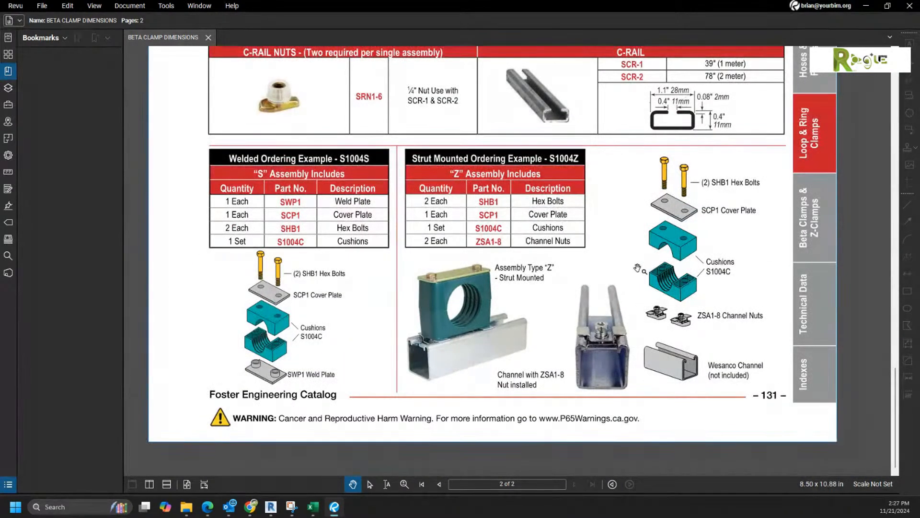
{"action": "scroll", "coordinate": [281, 405], "scroll_direction": "up", "scroll_amount": 5}
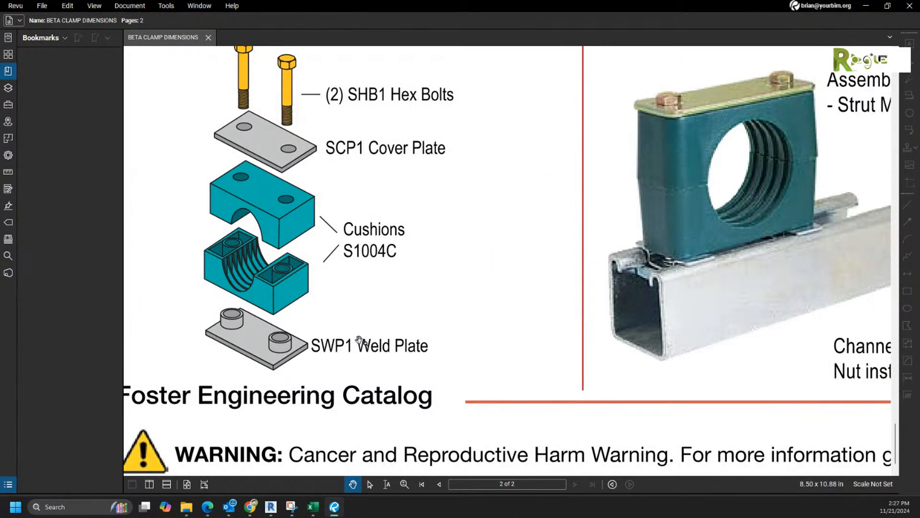
{"action": "scroll", "coordinate": [358, 340], "scroll_direction": "down", "scroll_amount": 3}
{"action": "left_click_drag", "start_coordinate": [438, 286], "coordinate": [374, 383]}
{"action": "scroll", "coordinate": [394, 306], "scroll_direction": "down", "scroll_amount": 1}
{"action": "left_click_drag", "start_coordinate": [395, 231], "coordinate": [350, 385]}
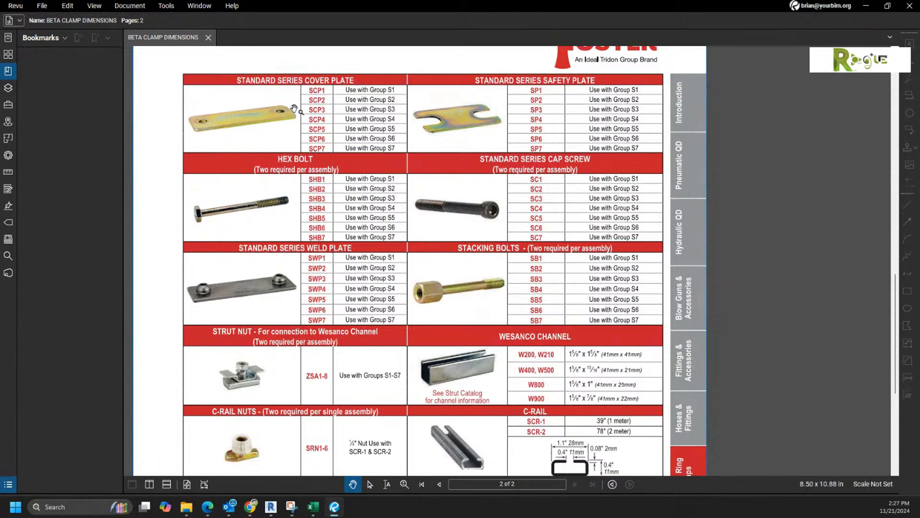
{"action": "scroll", "coordinate": [551, 199], "scroll_direction": "down", "scroll_amount": 1}
{"action": "scroll", "coordinate": [561, 278], "scroll_direction": "down", "scroll_amount": 4}
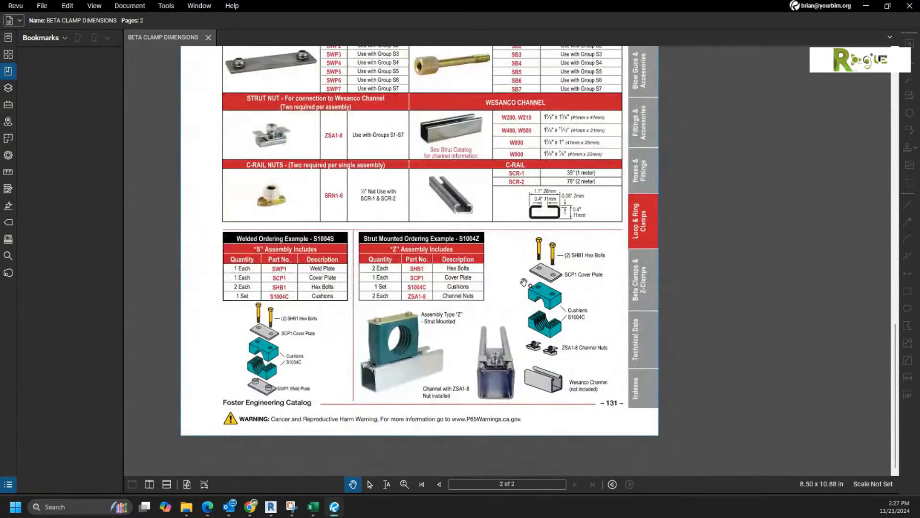
{"action": "scroll", "coordinate": [517, 297], "scroll_direction": "up", "scroll_amount": 1}
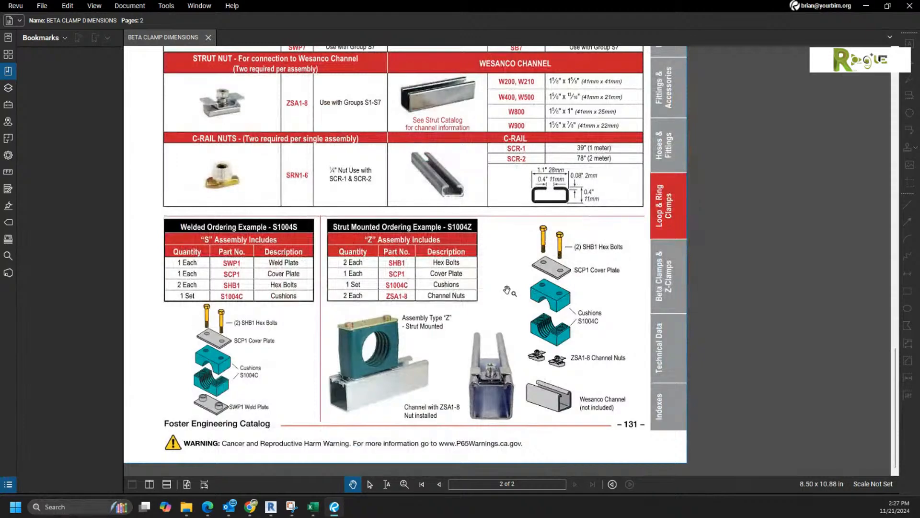
Step: Go back to page 1 and pan the S1–S7 table to the S6, S7 and S3 rows
{"action": "left_click", "coordinate": [440, 483]}
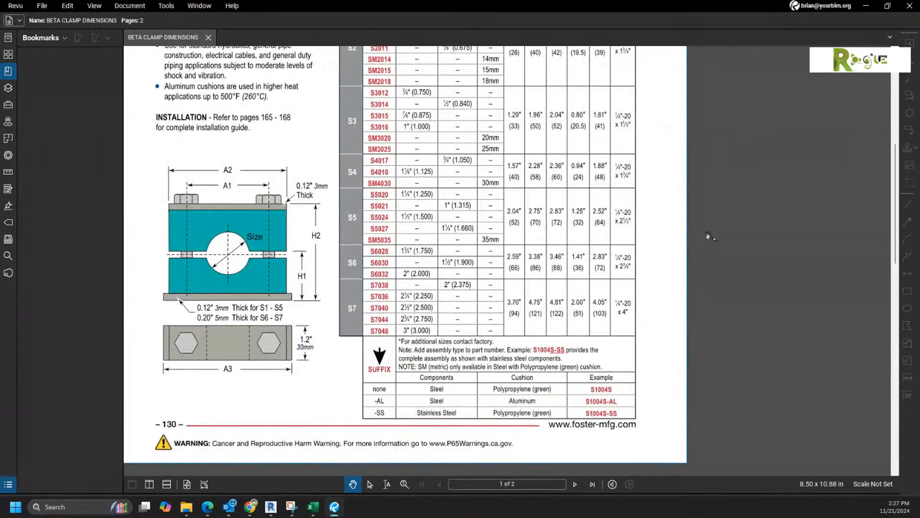
{"action": "scroll", "coordinate": [704, 282], "scroll_direction": "up", "scroll_amount": 1}
{"action": "scroll", "coordinate": [704, 282], "scroll_direction": "up", "scroll_amount": 2}
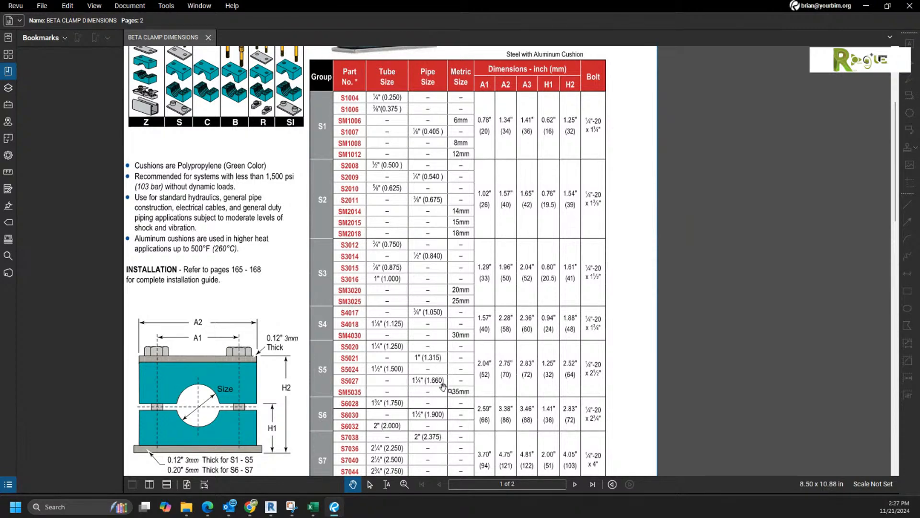
{"action": "mouse_move", "coordinate": [473, 403]}
{"action": "left_mouse_down"}
{"action": "mouse_move", "coordinate": [483, 316]}
{"action": "mouse_move", "coordinate": [469, 412]}
{"action": "mouse_move", "coordinate": [471, 385]}
{"action": "left_mouse_up"}
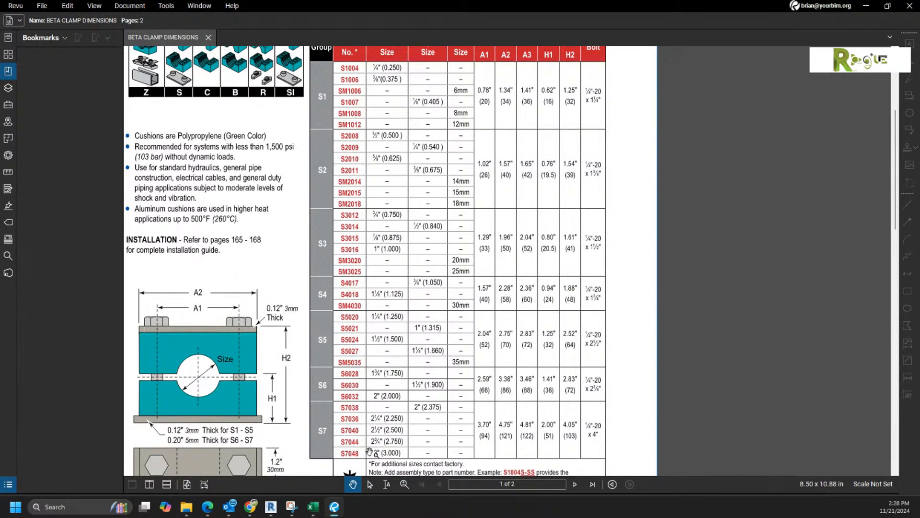
{"action": "scroll", "coordinate": [371, 452], "scroll_direction": "up", "scroll_amount": 5}
{"action": "scroll", "coordinate": [370, 453], "scroll_direction": "up", "scroll_amount": 1}
{"action": "left_click_drag", "start_coordinate": [488, 376], "coordinate": [459, 304]}
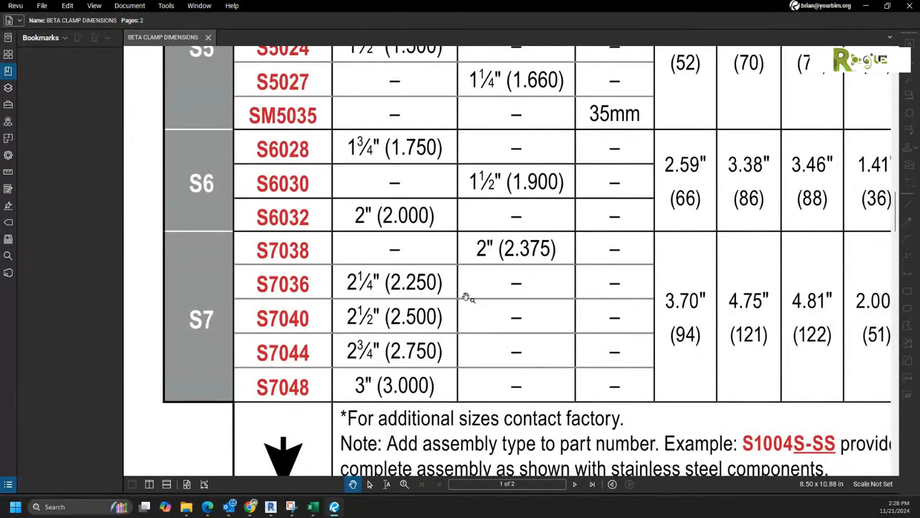
{"action": "scroll", "coordinate": [431, 334], "scroll_direction": "down", "scroll_amount": 3}
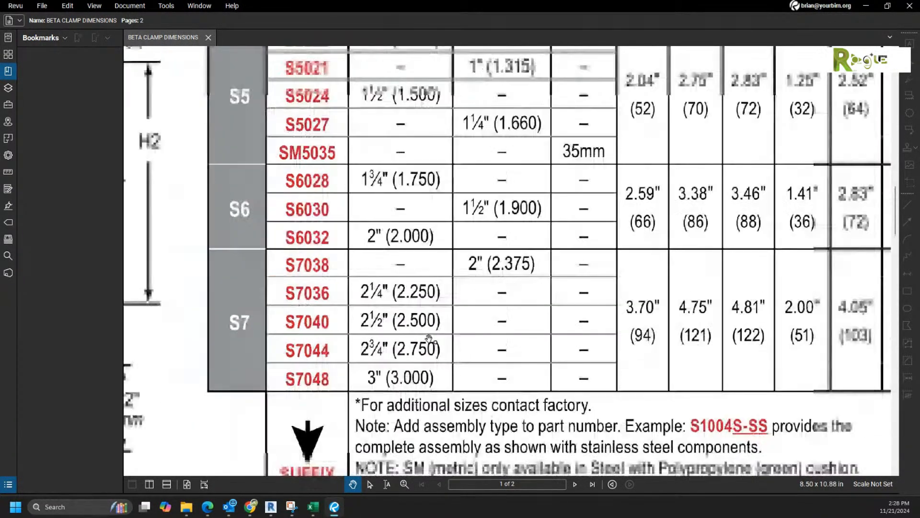
{"action": "left_click_drag", "start_coordinate": [438, 297], "coordinate": [433, 368]}
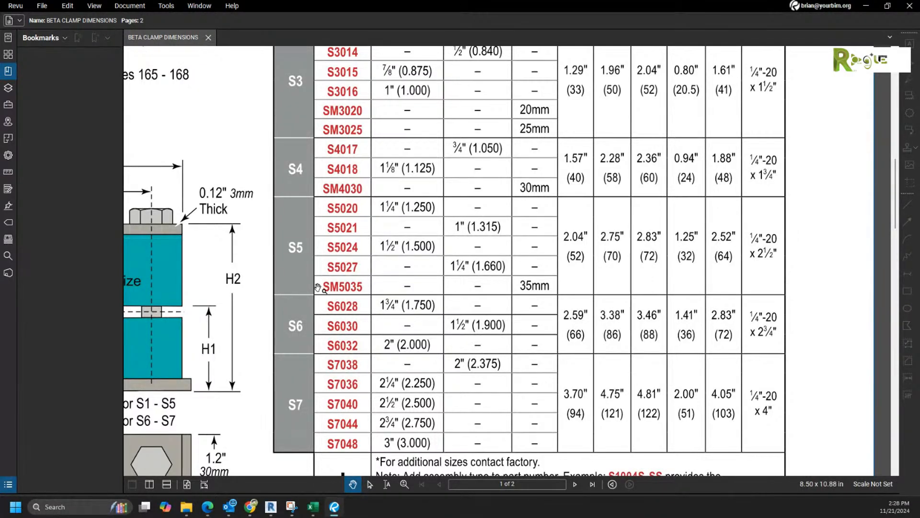
Step: Pan to the clamp drawing, suffix table, page header and table header row
{"action": "scroll", "coordinate": [298, 299], "scroll_direction": "down", "scroll_amount": 2}
{"action": "left_click_drag", "start_coordinate": [392, 346], "coordinate": [507, 325]}
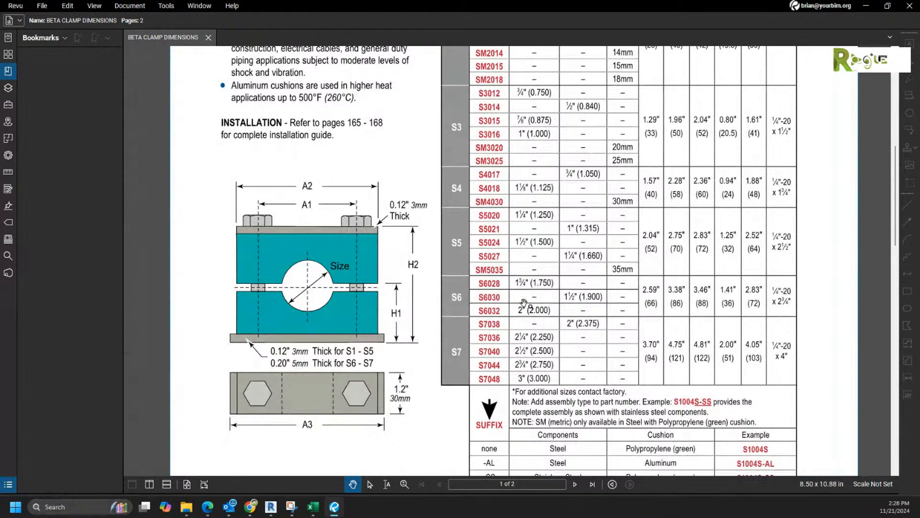
{"action": "left_click_drag", "start_coordinate": [510, 310], "coordinate": [481, 322]}
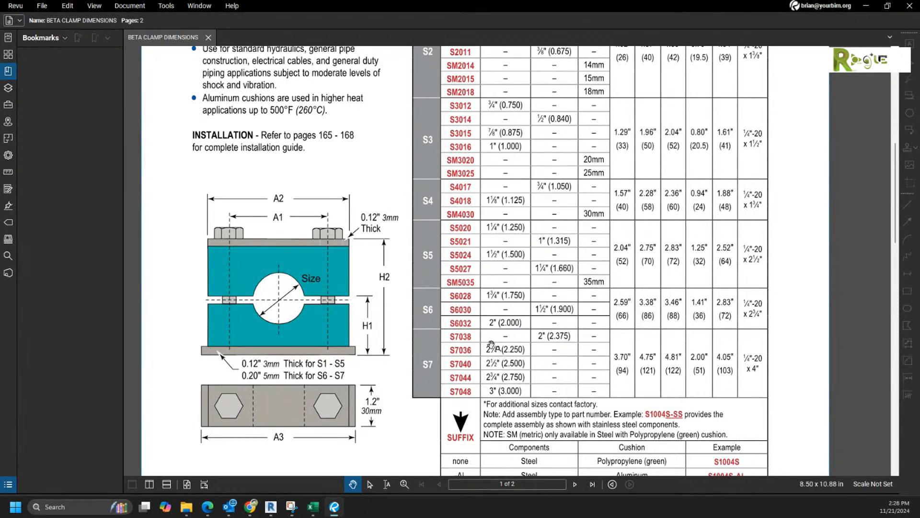
{"action": "scroll", "coordinate": [493, 365], "scroll_direction": "up", "scroll_amount": 5}
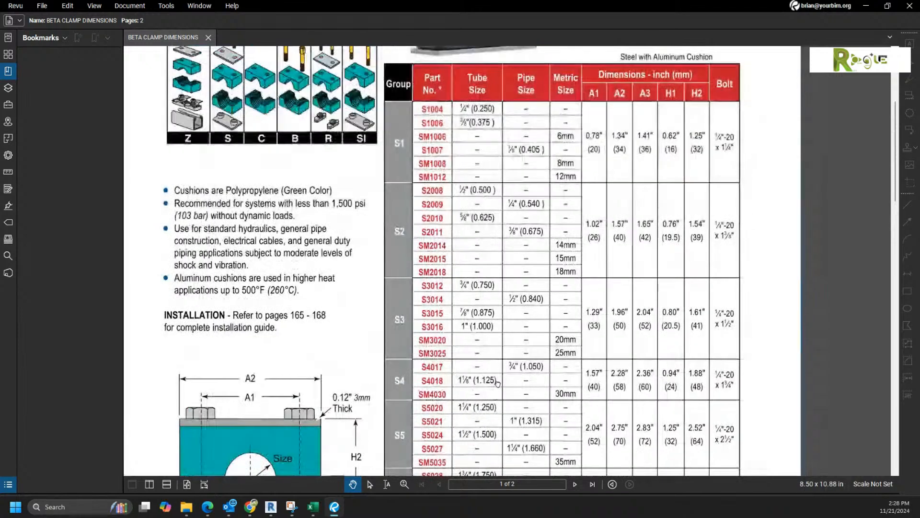
{"action": "left_click_drag", "start_coordinate": [497, 382], "coordinate": [501, 201]}
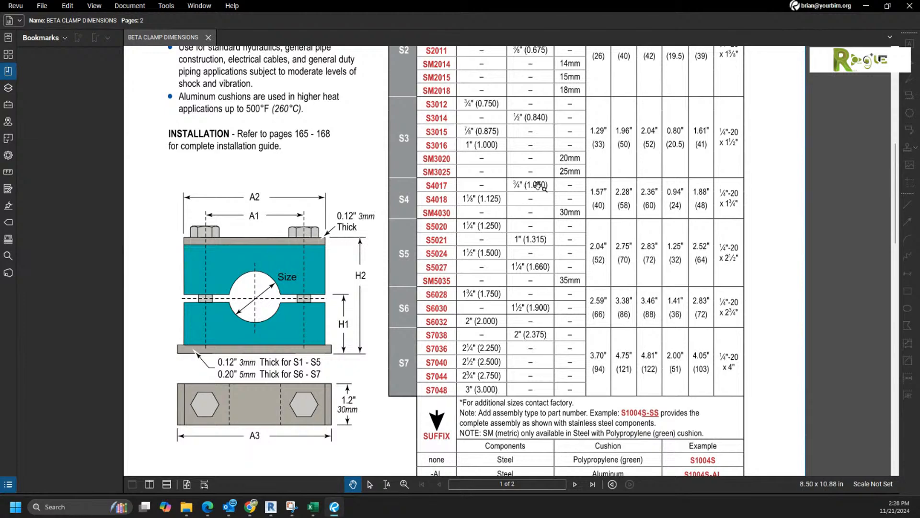
{"action": "scroll", "coordinate": [540, 185], "scroll_direction": "down", "scroll_amount": 3}
{"action": "left_click_drag", "start_coordinate": [442, 240], "coordinate": [449, 155]}
{"action": "left_click_drag", "start_coordinate": [463, 221], "coordinate": [476, 325]}
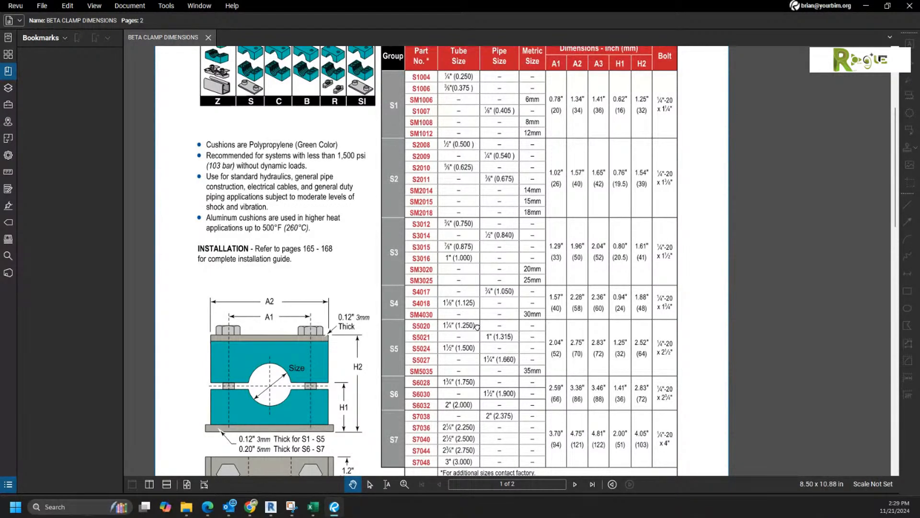
{"action": "left_click_drag", "start_coordinate": [477, 326], "coordinate": [478, 326]}
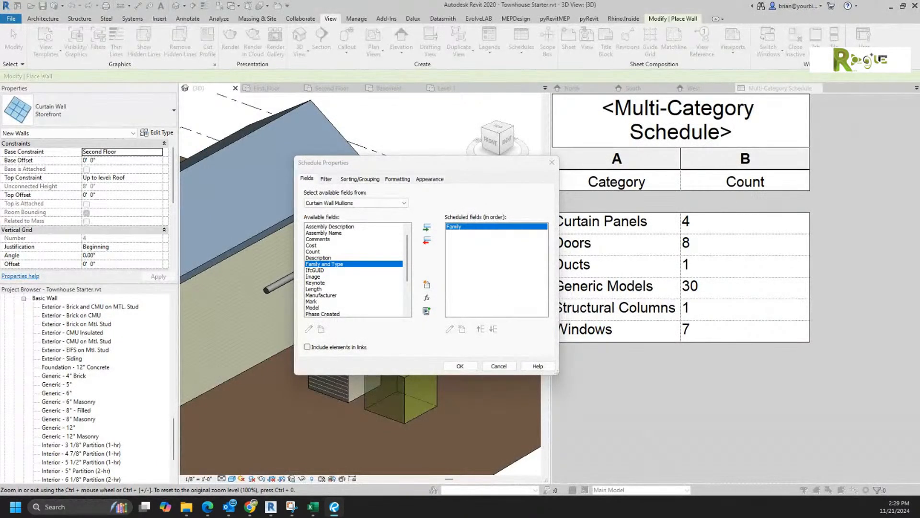
Step: Cancel the schedule property changes and close Townhouse Starter without saving
{"action": "left_click", "coordinate": [499, 366]}
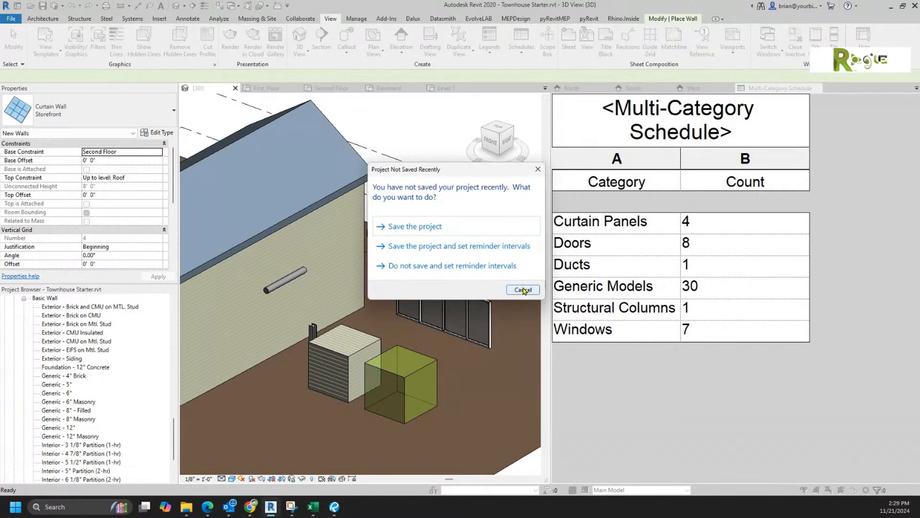
{"action": "left_click", "coordinate": [521, 289]}
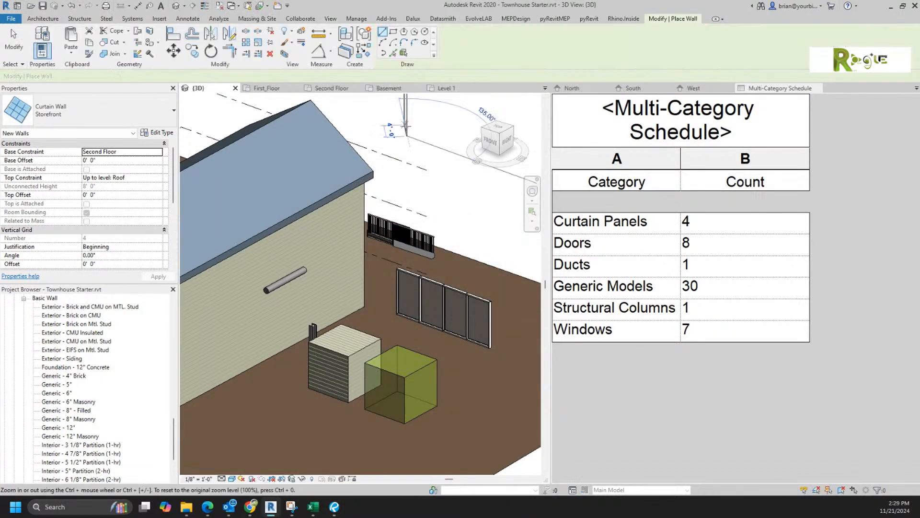
{"action": "key", "text": "alt+F4"}
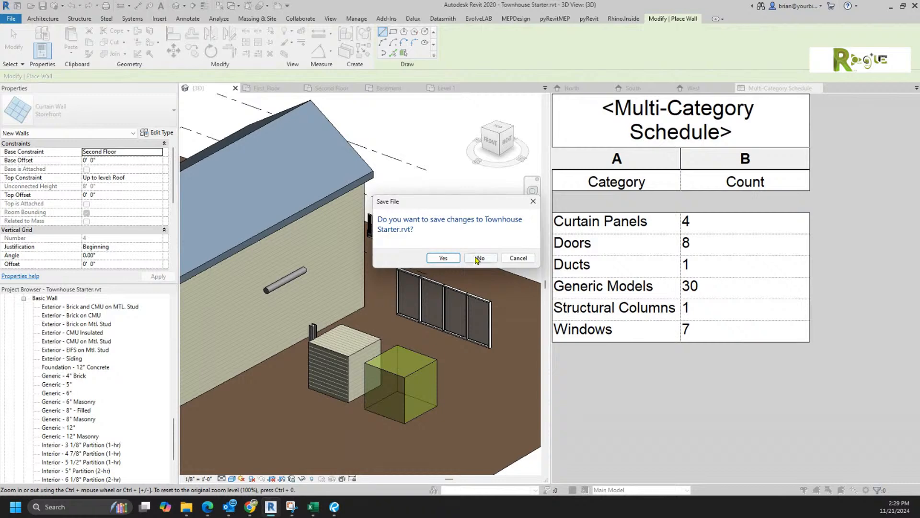
{"action": "left_click", "coordinate": [479, 258]}
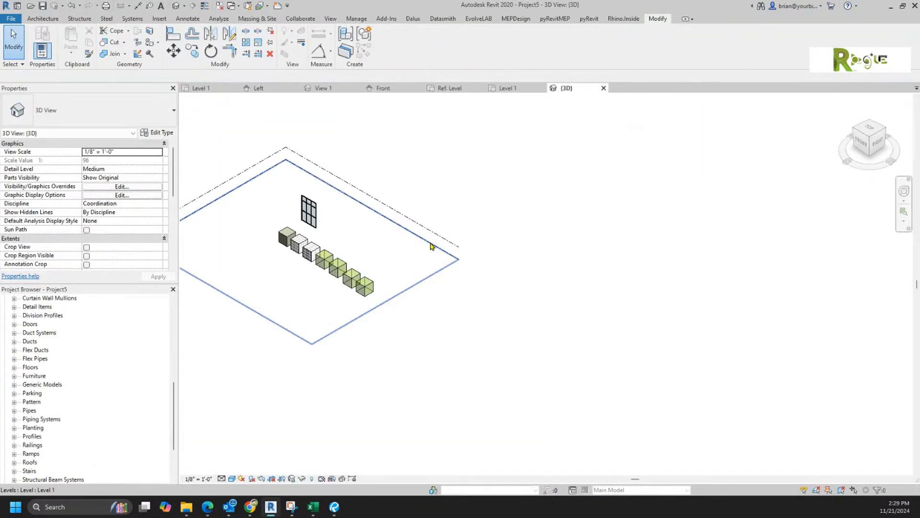
Step: Close Project5, Family9 and Project4 without saving, then bring the clamp PDF onto this screen
{"action": "key", "text": "ctrl+w"}
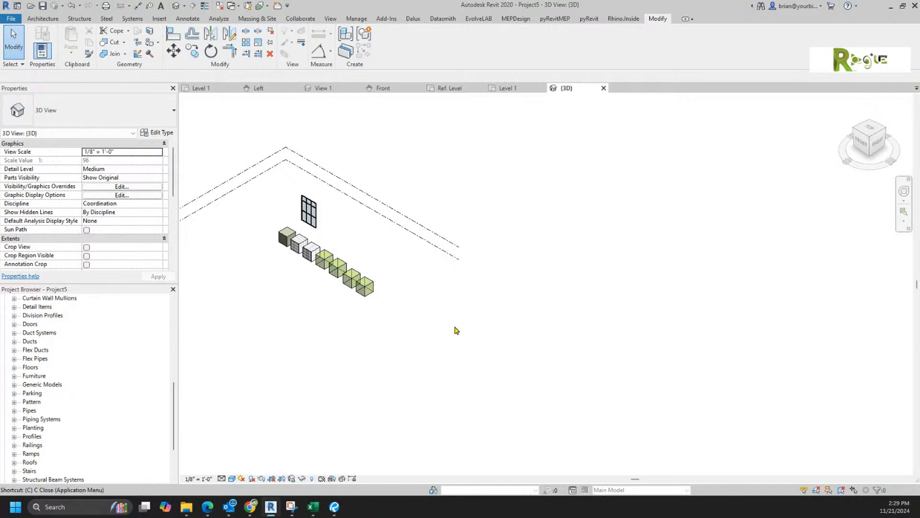
{"action": "left_click", "coordinate": [473, 254]}
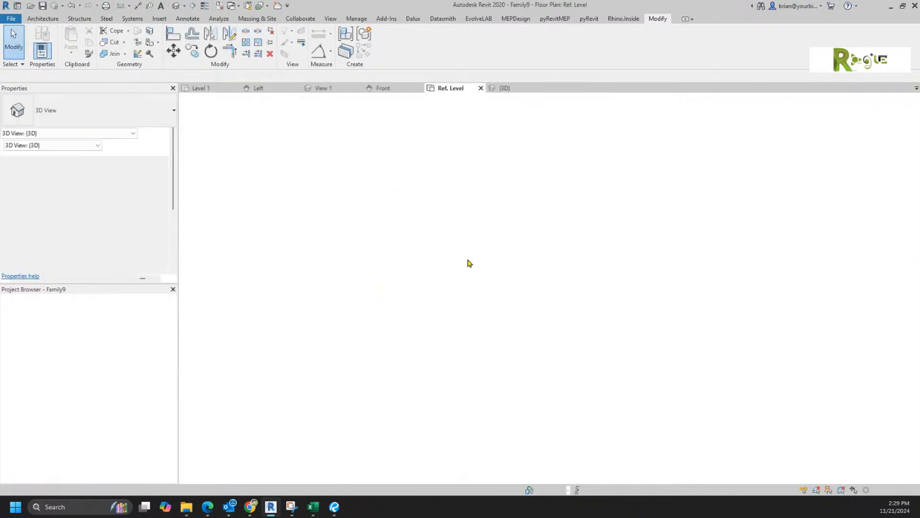
{"action": "key", "text": "ctrl+w"}
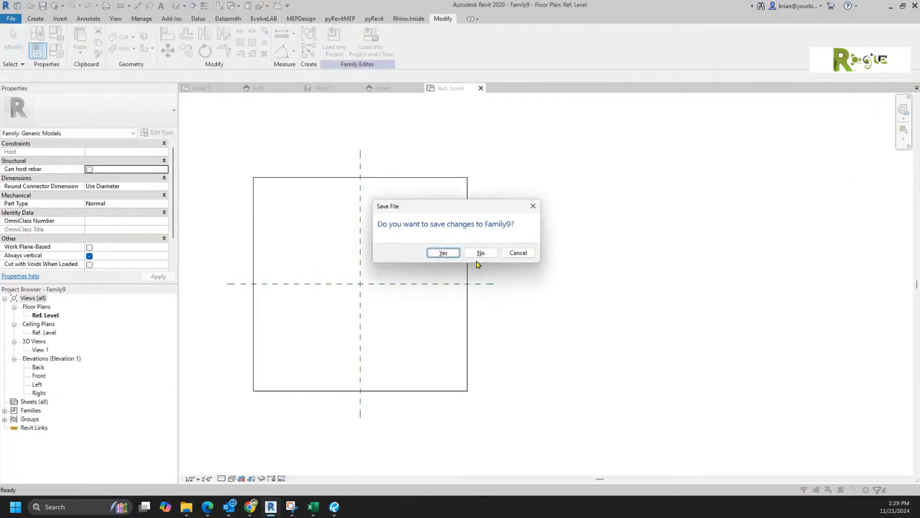
{"action": "left_click", "coordinate": [477, 253]}
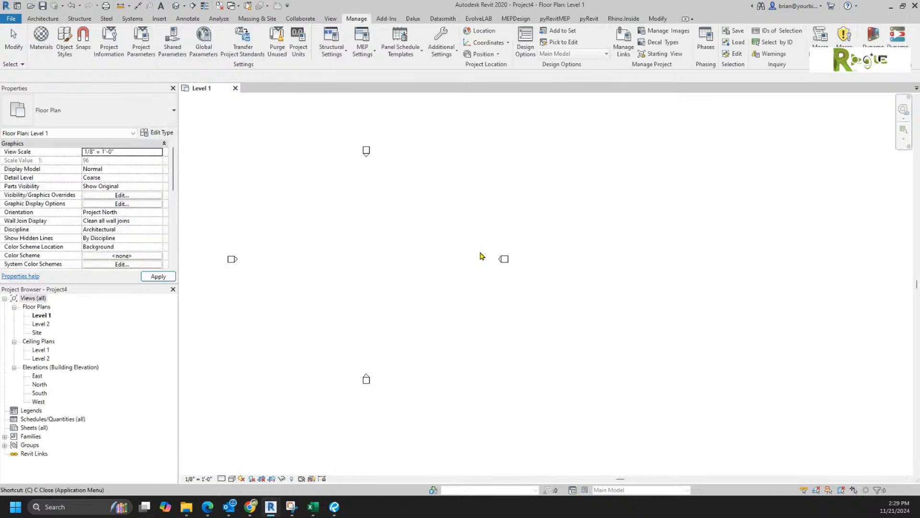
{"action": "key", "text": "ctrl+w"}
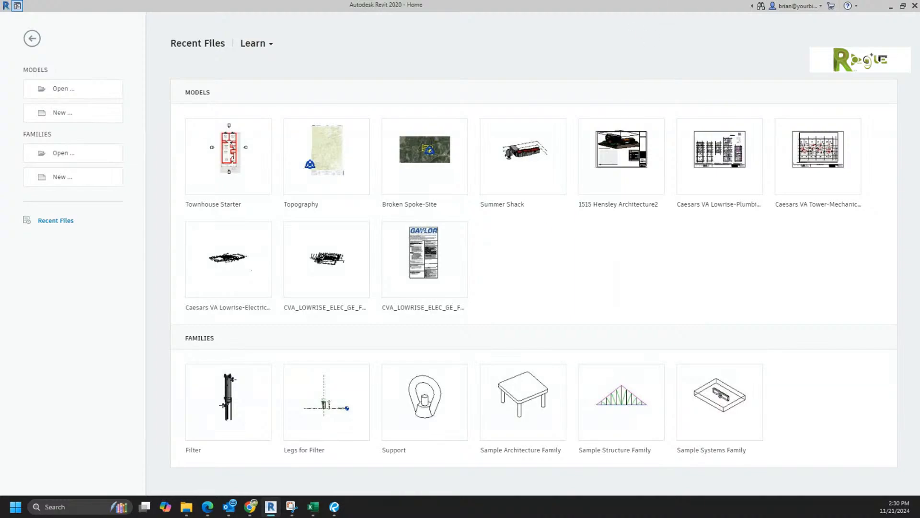
{"action": "left_click_drag", "start_coordinate": [919, 110], "coordinate": [419, 62]}
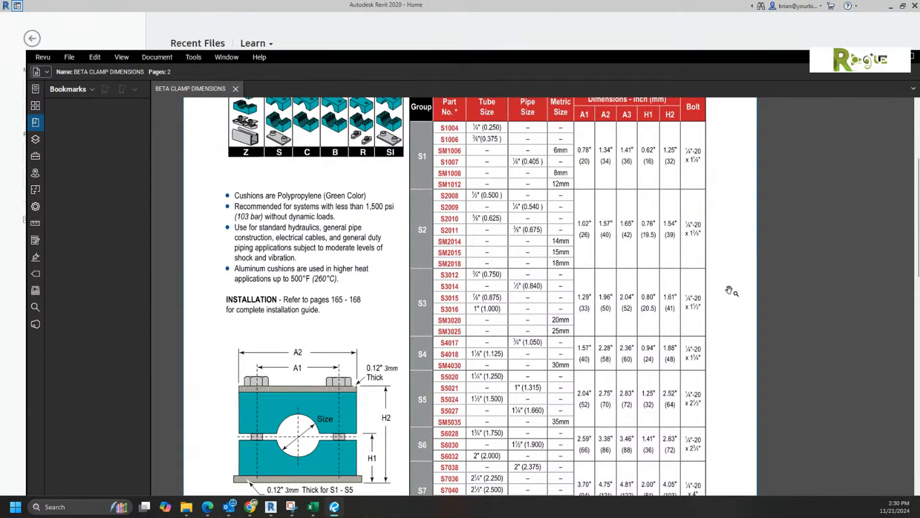
{"action": "scroll", "coordinate": [714, 316], "scroll_direction": "down", "scroll_amount": 2}
{"action": "scroll", "coordinate": [722, 306], "scroll_direction": "down", "scroll_amount": 2}
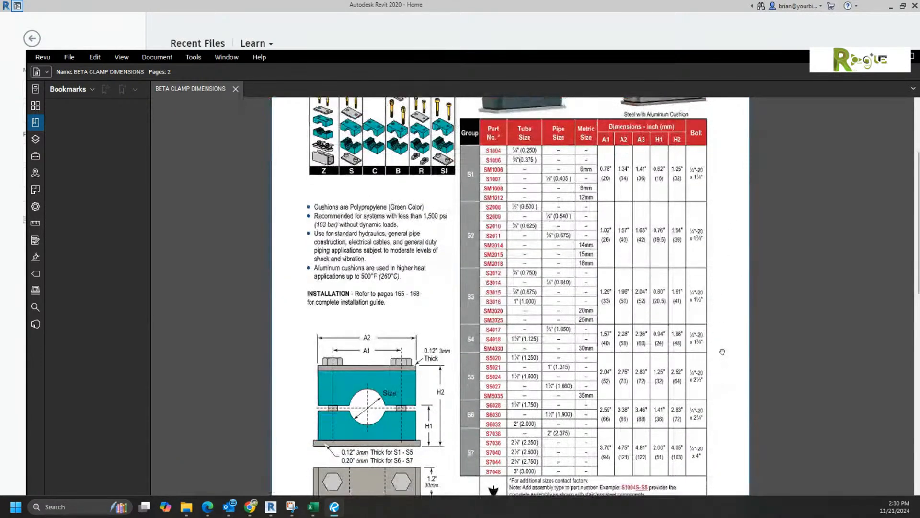
{"action": "left_click_drag", "start_coordinate": [724, 304], "coordinate": [723, 298]}
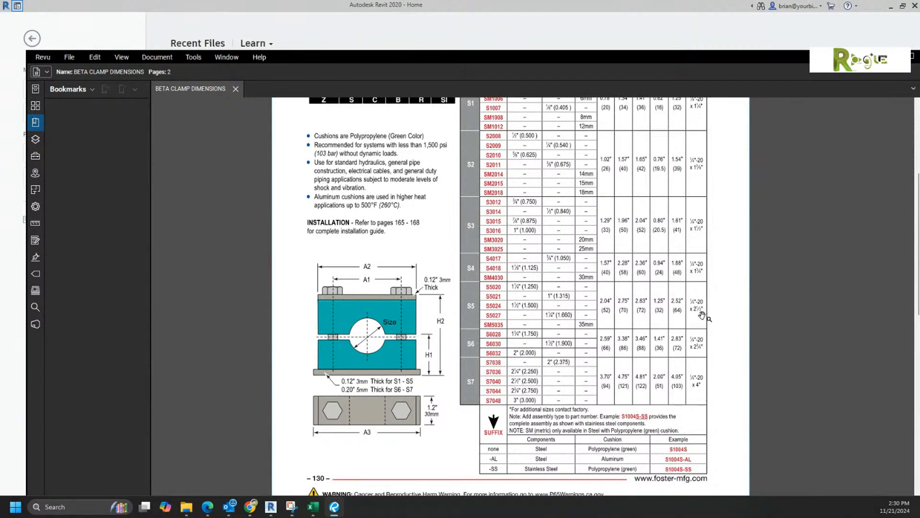
{"action": "left_click_drag", "start_coordinate": [707, 284], "coordinate": [701, 345]}
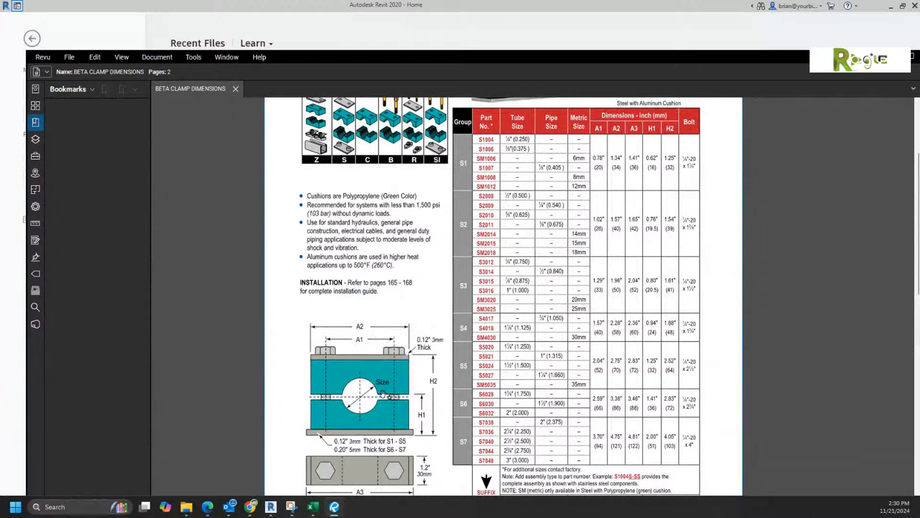
{"action": "left_click_drag", "start_coordinate": [441, 395], "coordinate": [448, 332]}
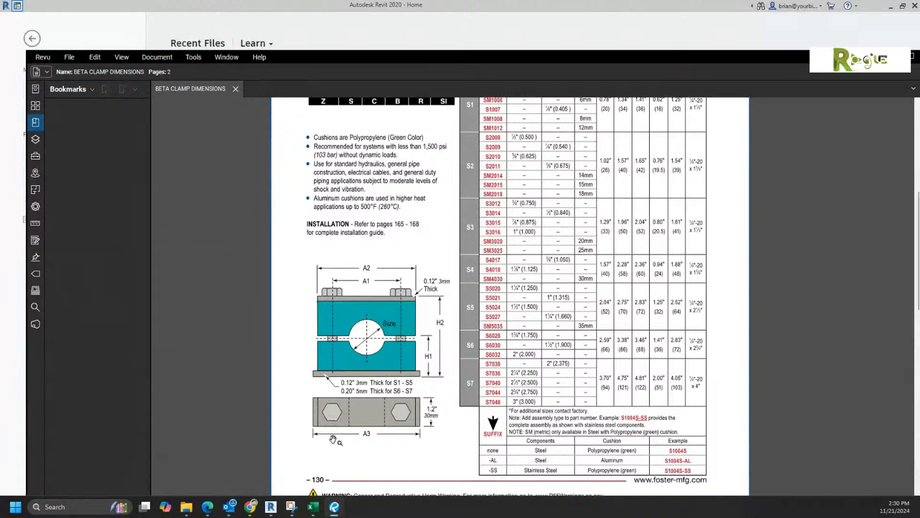
{"action": "scroll", "coordinate": [333, 440], "scroll_direction": "up", "scroll_amount": 1}
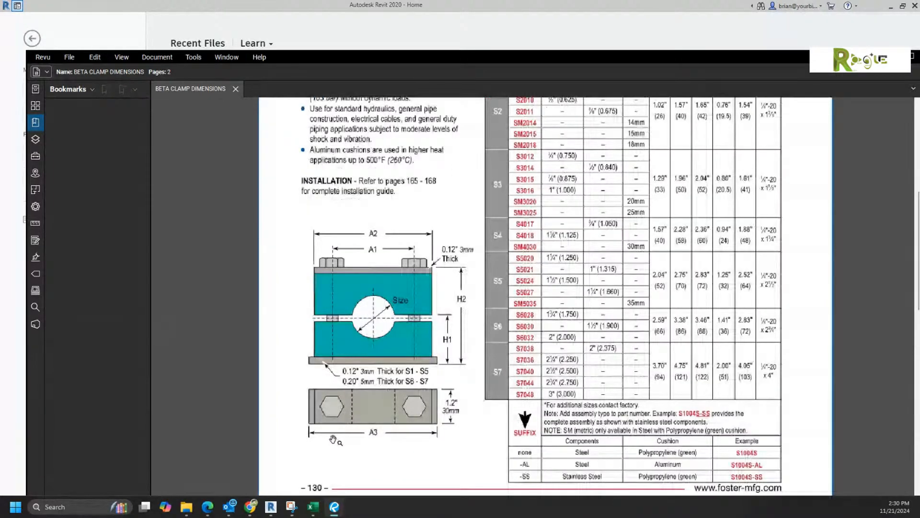
{"action": "scroll", "coordinate": [333, 440], "scroll_direction": "up", "scroll_amount": 3}
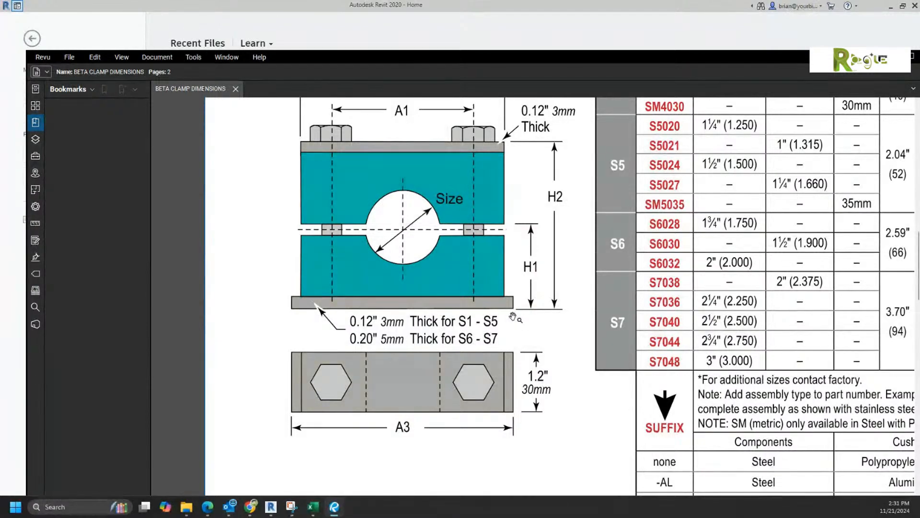
{"action": "scroll", "coordinate": [513, 317], "scroll_direction": "down", "scroll_amount": 2}
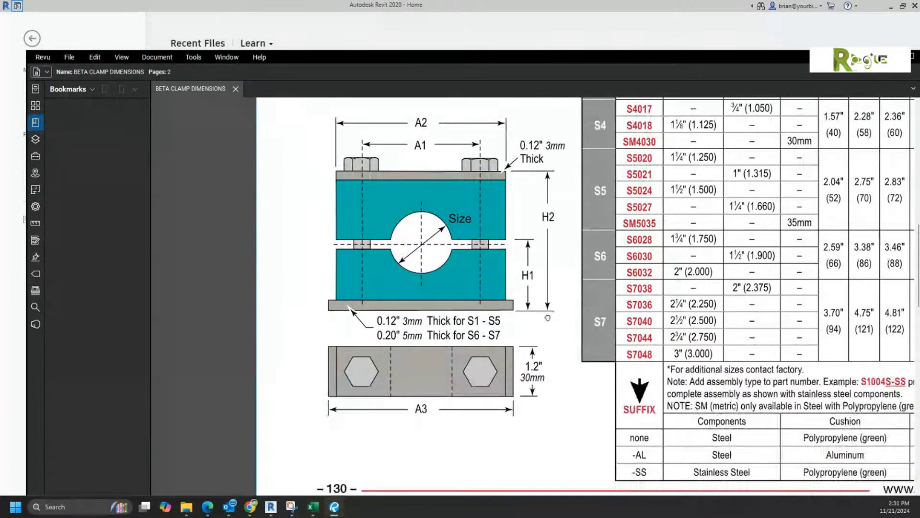
{"action": "left_click_drag", "start_coordinate": [529, 334], "coordinate": [353, 434]}
{"action": "scroll", "coordinate": [436, 379], "scroll_direction": "down", "scroll_amount": 2}
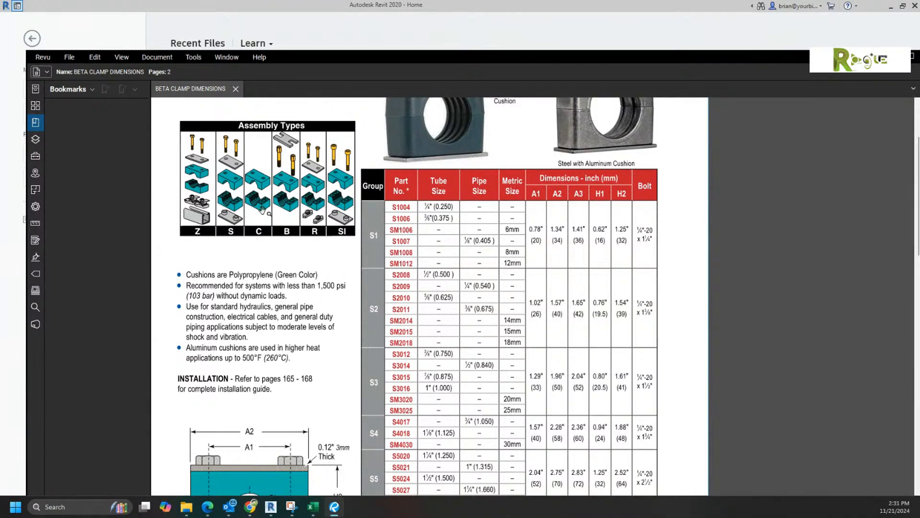
Step: Pan through the Standard Series header and rows S1–S7, then raise the Revu window higher on screen
{"action": "left_click_drag", "start_coordinate": [405, 259], "coordinate": [429, 245]}
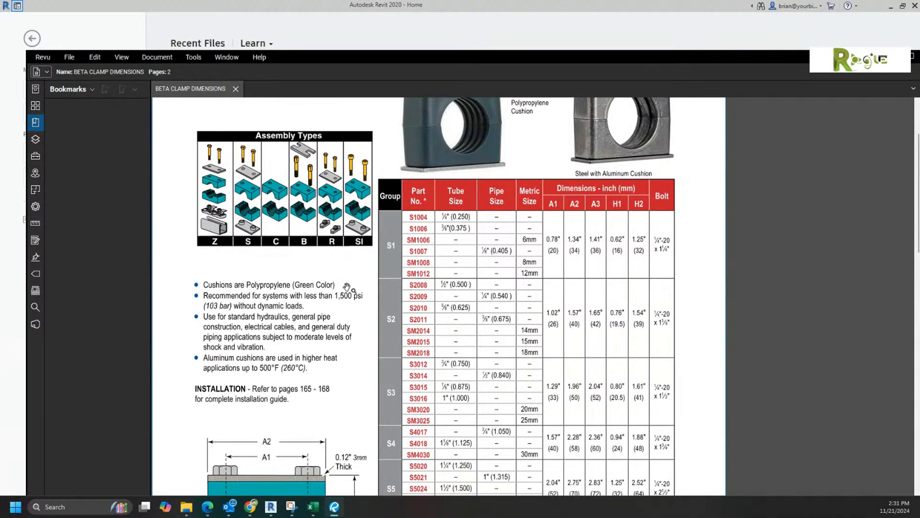
{"action": "left_click_drag", "start_coordinate": [563, 419], "coordinate": [587, 132]}
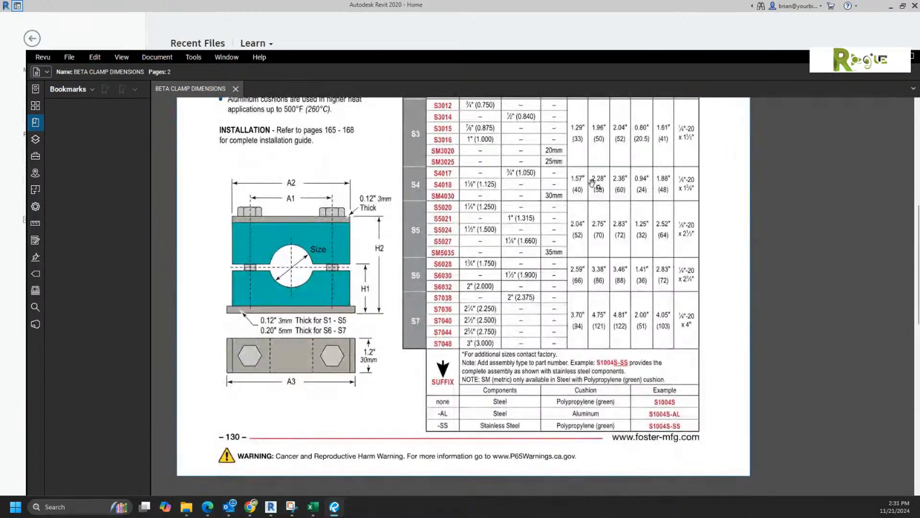
{"action": "left_click_drag", "start_coordinate": [596, 183], "coordinate": [639, 388]}
{"action": "mouse_move", "coordinate": [614, 120]}
{"action": "left_mouse_down"}
{"action": "mouse_move", "coordinate": [644, 306]}
{"action": "mouse_move", "coordinate": [659, 122]}
{"action": "left_mouse_up"}
{"action": "left_click_drag", "start_coordinate": [609, 367], "coordinate": [608, 216]}
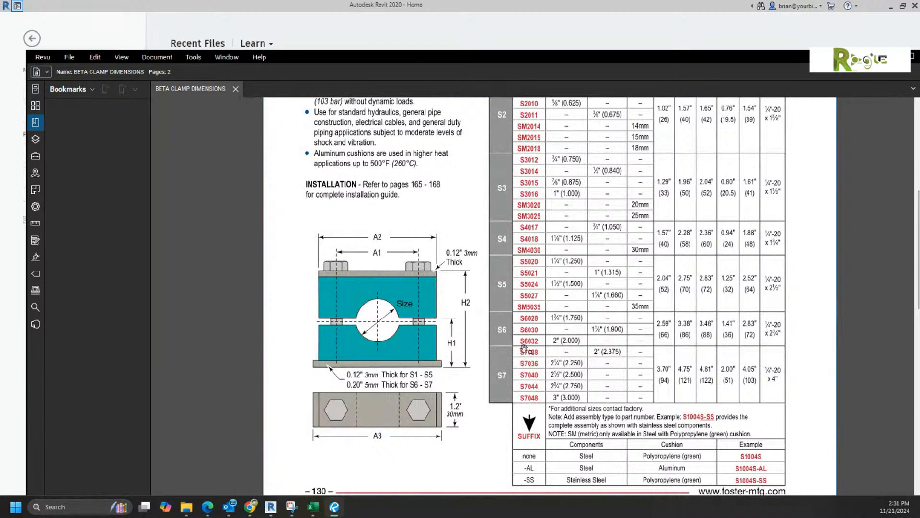
{"action": "scroll", "coordinate": [526, 216], "scroll_direction": "up", "scroll_amount": 4}
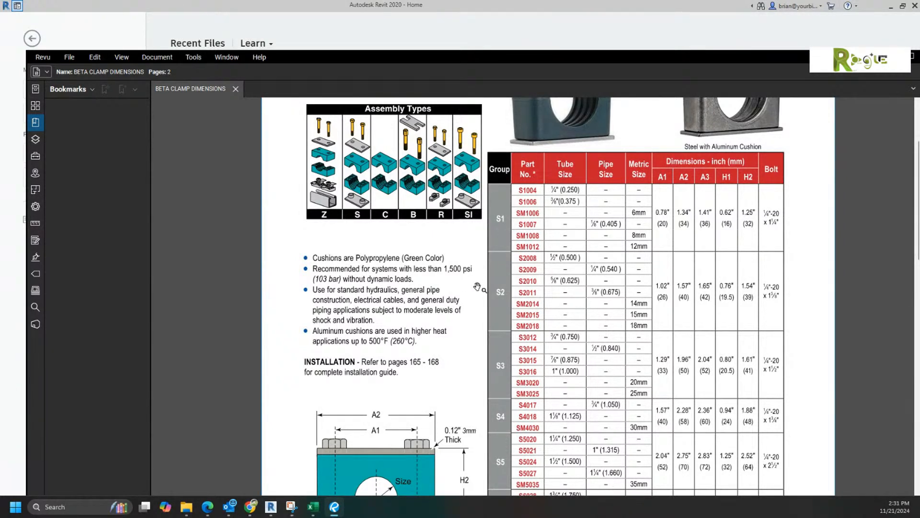
{"action": "left_click_drag", "start_coordinate": [452, 224], "coordinate": [430, 363]}
{"action": "left_click_drag", "start_coordinate": [462, 411], "coordinate": [463, 371]}
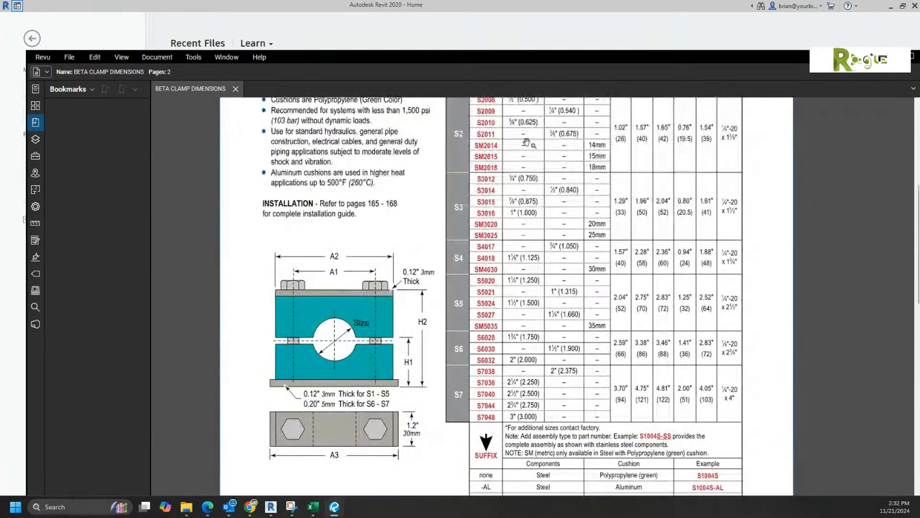
{"action": "left_click_drag", "start_coordinate": [470, 65], "coordinate": [453, 18]}
{"action": "left_click", "coordinate": [589, 486]}
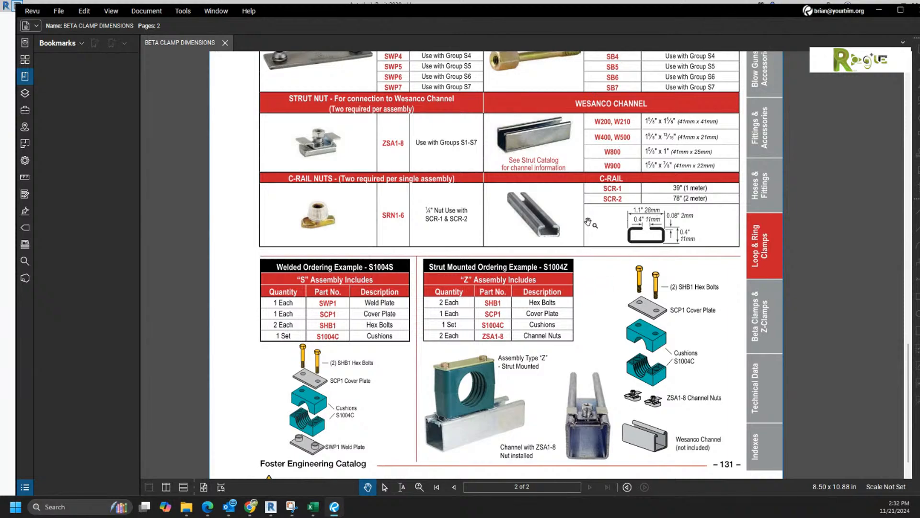
{"action": "scroll", "coordinate": [623, 272], "scroll_direction": "up", "scroll_amount": 1}
{"action": "scroll", "coordinate": [623, 271], "scroll_direction": "down", "scroll_amount": 2}
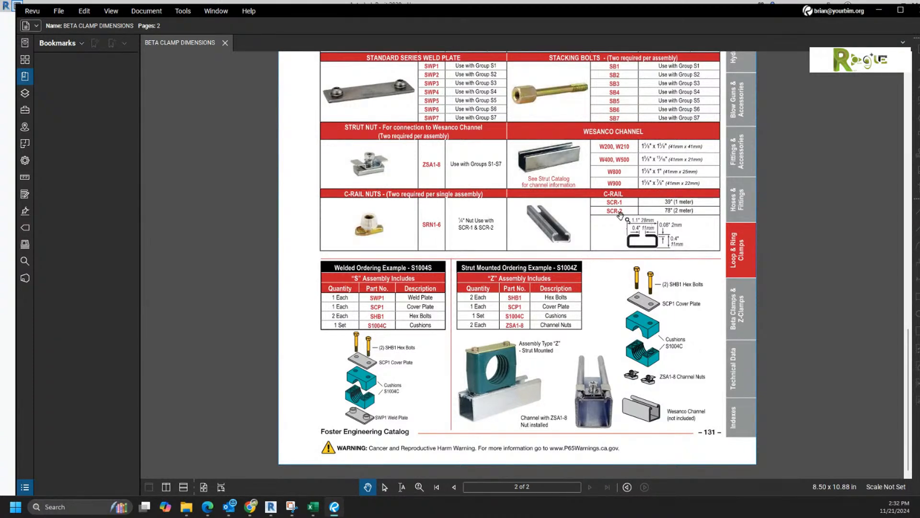
{"action": "left_click", "coordinate": [454, 487]}
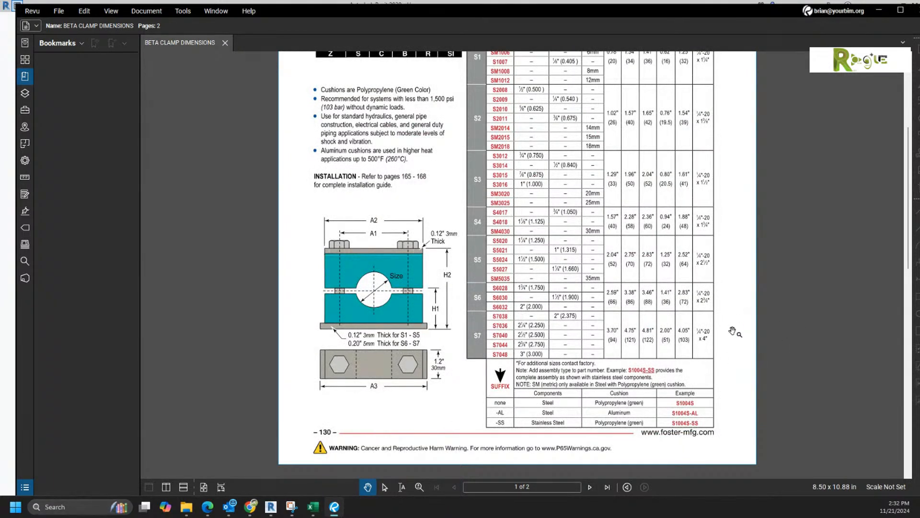
{"action": "scroll", "coordinate": [733, 332], "scroll_direction": "up", "scroll_amount": 2}
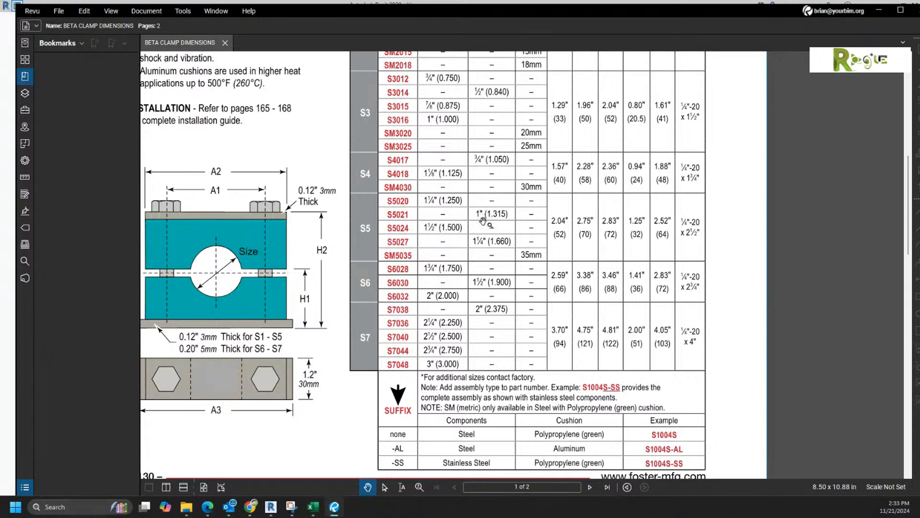
{"action": "scroll", "coordinate": [743, 250], "scroll_direction": "up", "scroll_amount": 1}
{"action": "scroll", "coordinate": [743, 251], "scroll_direction": "down", "scroll_amount": 1}
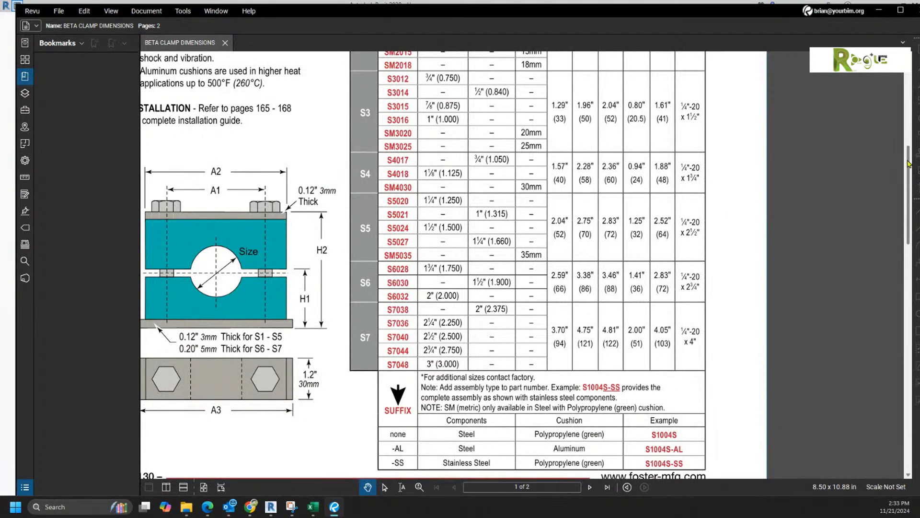
Step: Pan to rows S1007–SM1012 and the table header, then drag the catalog window off this monitor
{"action": "left_click_drag", "start_coordinate": [913, 149], "coordinate": [913, 93]}
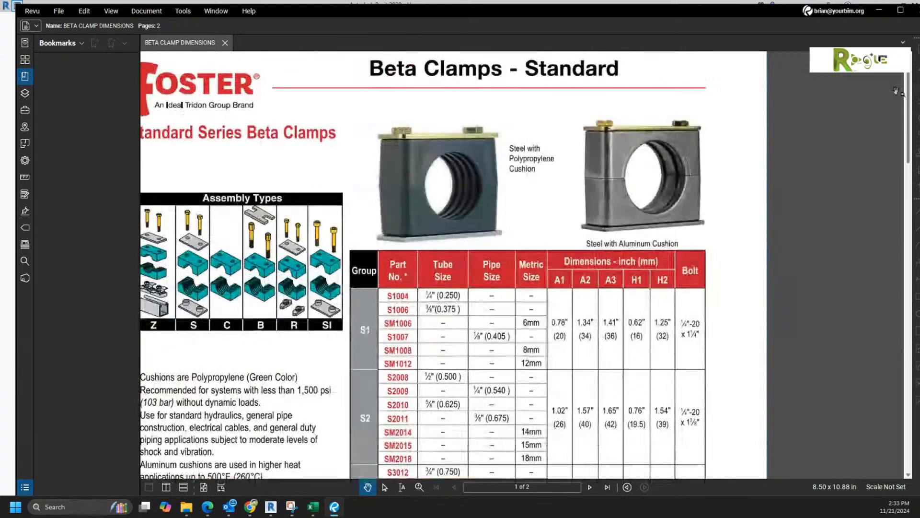
{"action": "scroll", "coordinate": [546, 297], "scroll_direction": "down", "scroll_amount": 2}
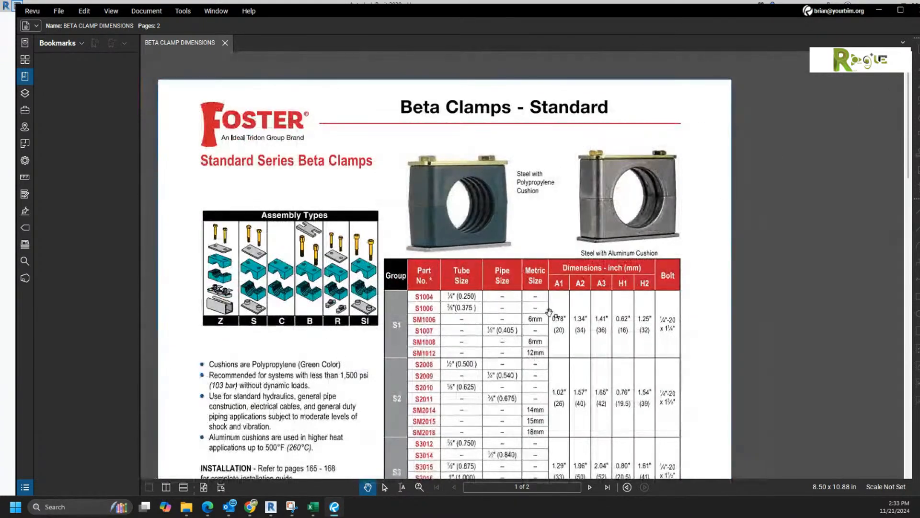
{"action": "scroll", "coordinate": [530, 279], "scroll_direction": "down", "scroll_amount": 5}
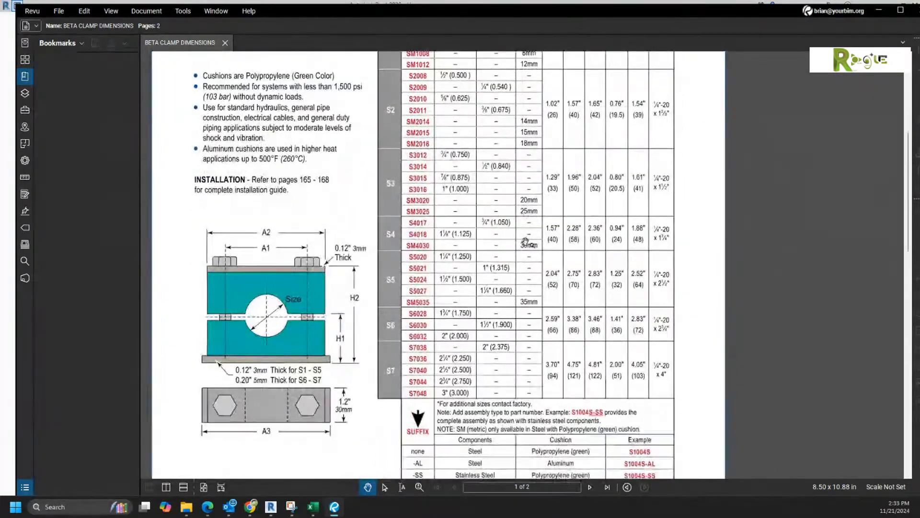
{"action": "left_click_drag", "start_coordinate": [557, 247], "coordinate": [559, 260]}
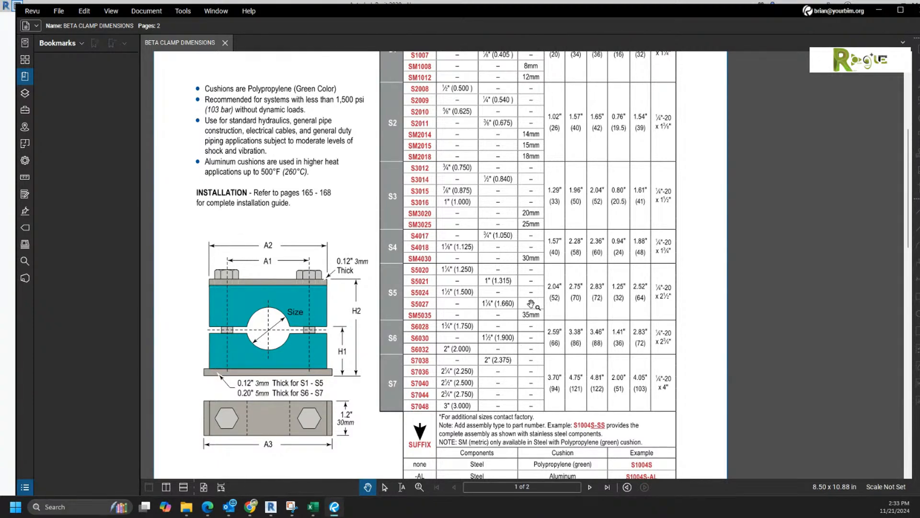
{"action": "mouse_move", "coordinate": [530, 305]}
{"action": "left_mouse_down"}
{"action": "mouse_move", "coordinate": [521, 422]}
{"action": "mouse_move", "coordinate": [519, 308]}
{"action": "left_mouse_up"}
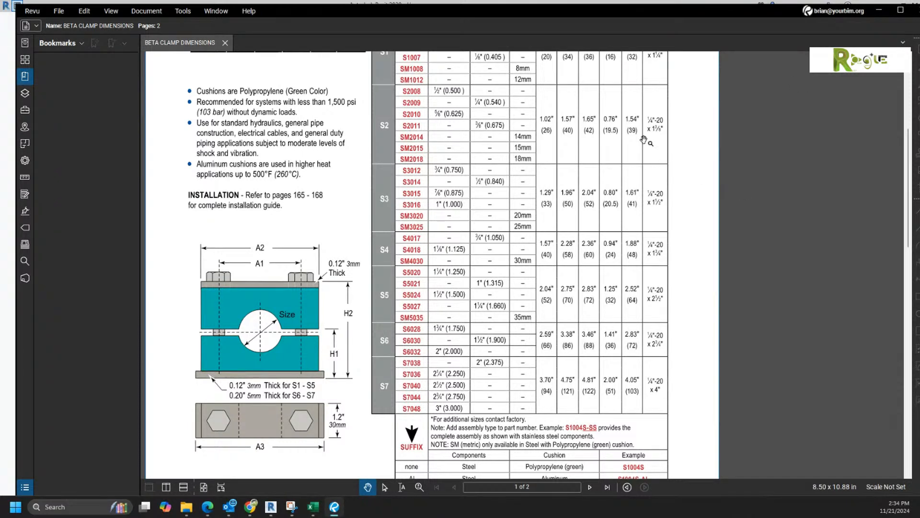
{"action": "left_click_drag", "start_coordinate": [407, 10], "coordinate": [479, 517]}
Step: Create a new project from the Mechanical Template and start the Pipe tool on the Systems tab
{"action": "left_click", "coordinate": [82, 121]}
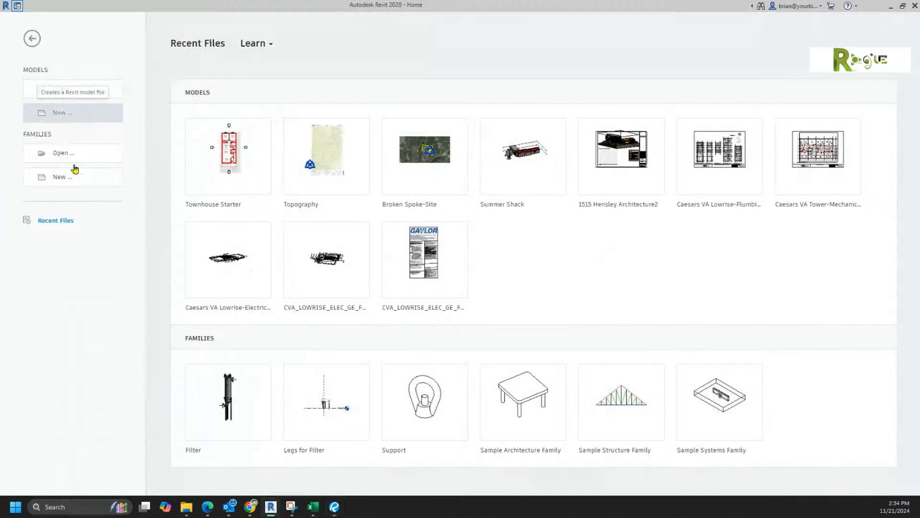
{"action": "left_click", "coordinate": [460, 232]}
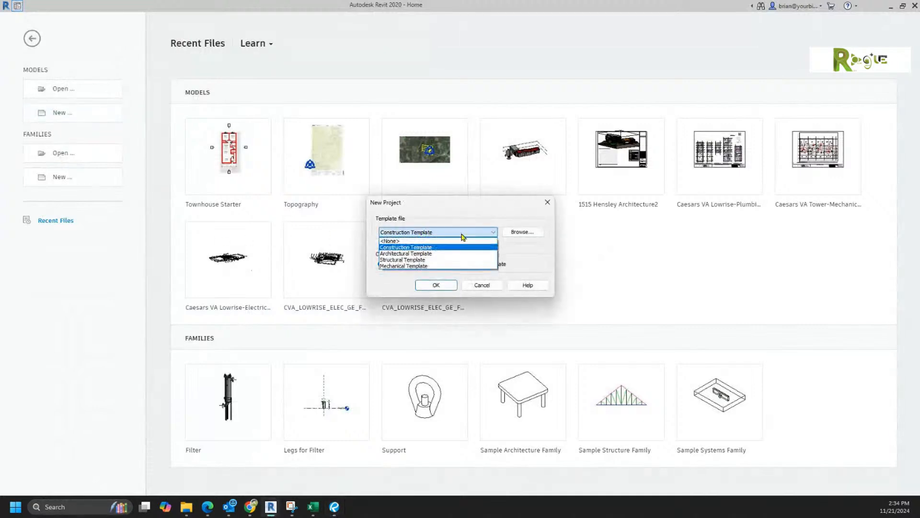
{"action": "left_click", "coordinate": [418, 266]}
{"action": "left_click", "coordinate": [424, 286]}
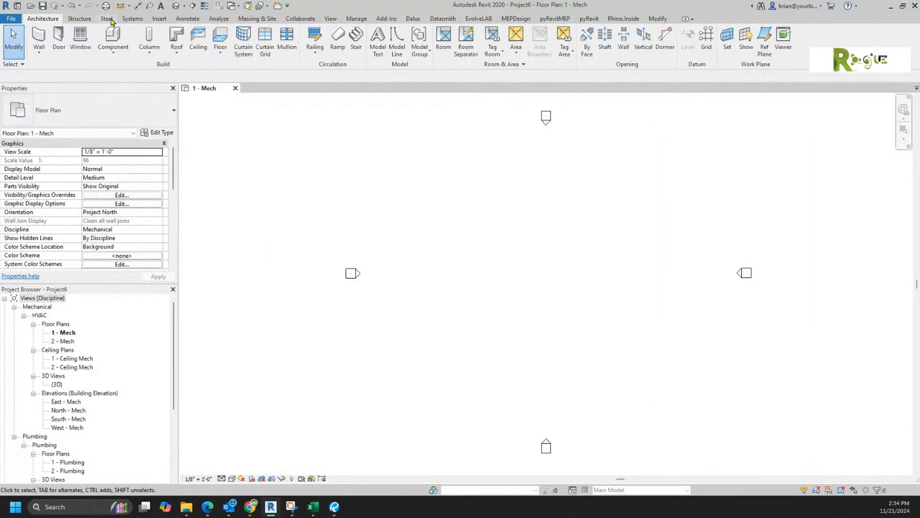
{"action": "left_click", "coordinate": [132, 19]}
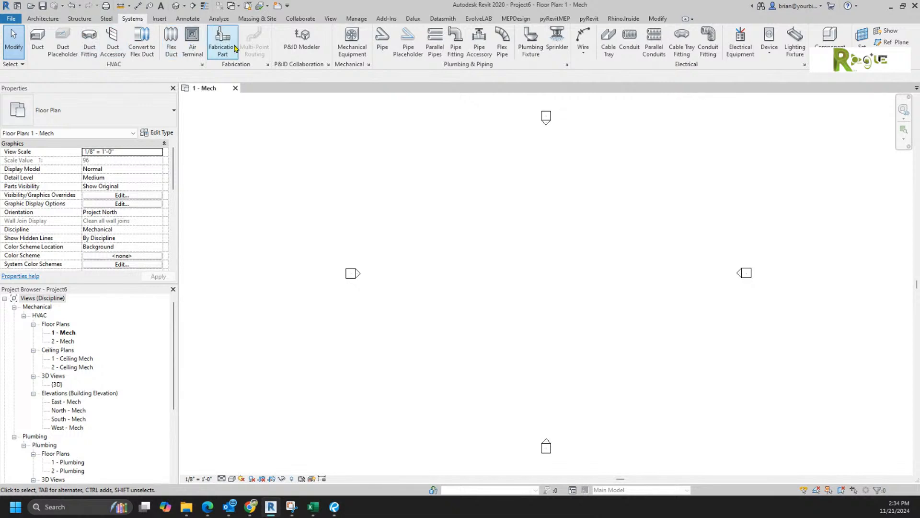
{"action": "left_click", "coordinate": [382, 41]}
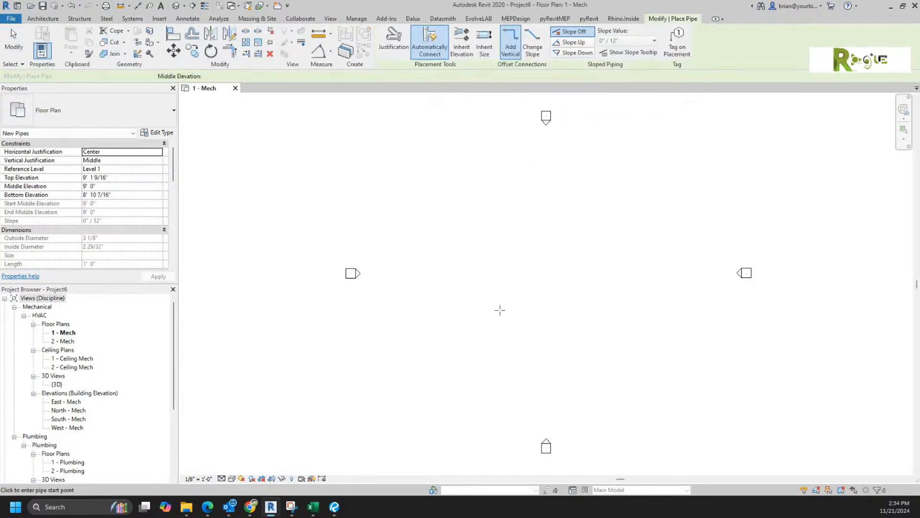
Step: Cancel the started pipe, set the Options Bar diameter to 2", and switch to the clamp PDF
{"action": "left_click", "coordinate": [490, 324]}
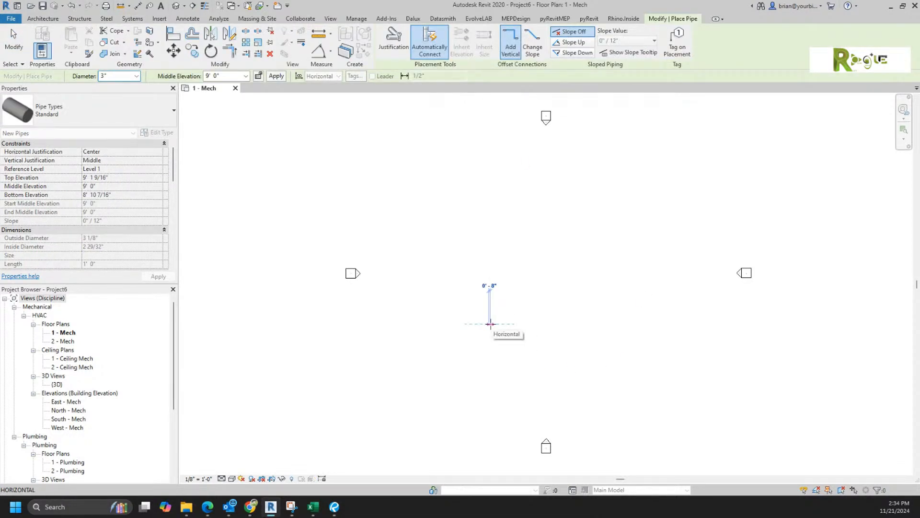
{"action": "key", "text": "Escape"}
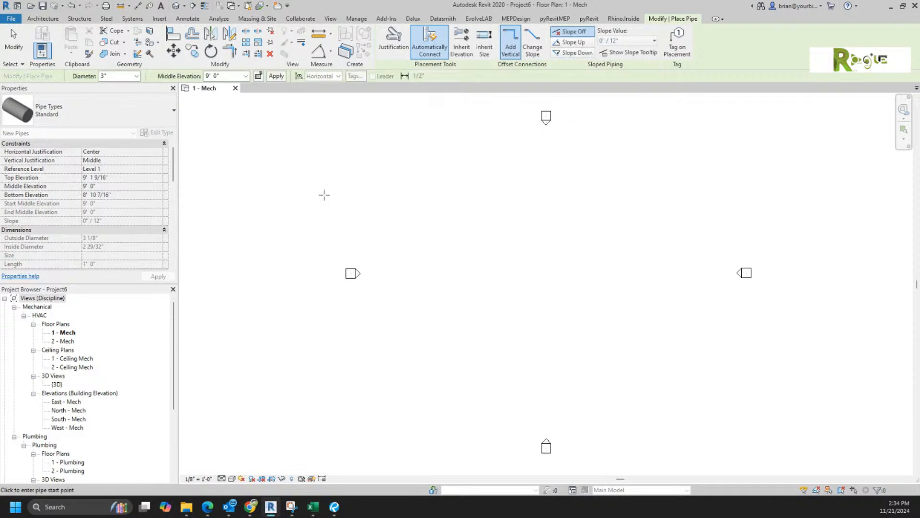
{"action": "left_click", "coordinate": [117, 76]}
{"action": "type", "text": "2"}
{"action": "key", "text": "Return"}
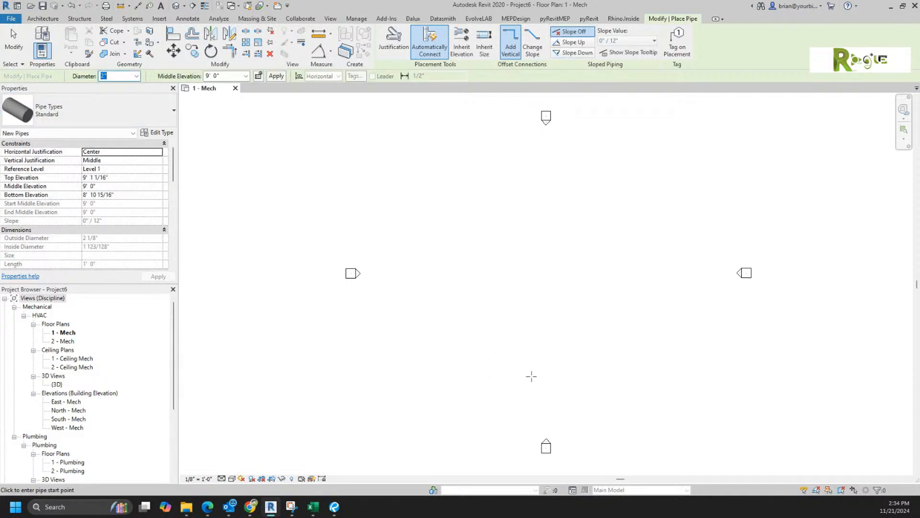
{"action": "left_click", "coordinate": [515, 365]}
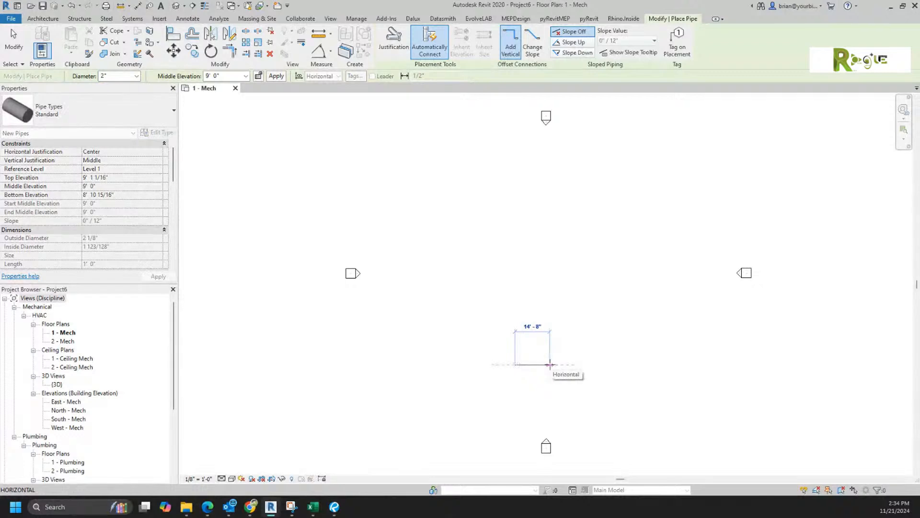
{"action": "left_click", "coordinate": [119, 76]}
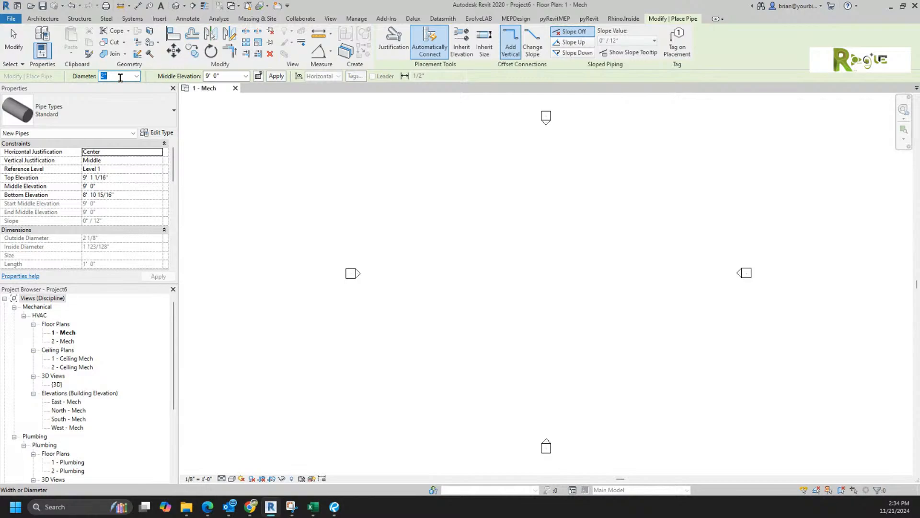
{"action": "key", "text": "alt+Tab"}
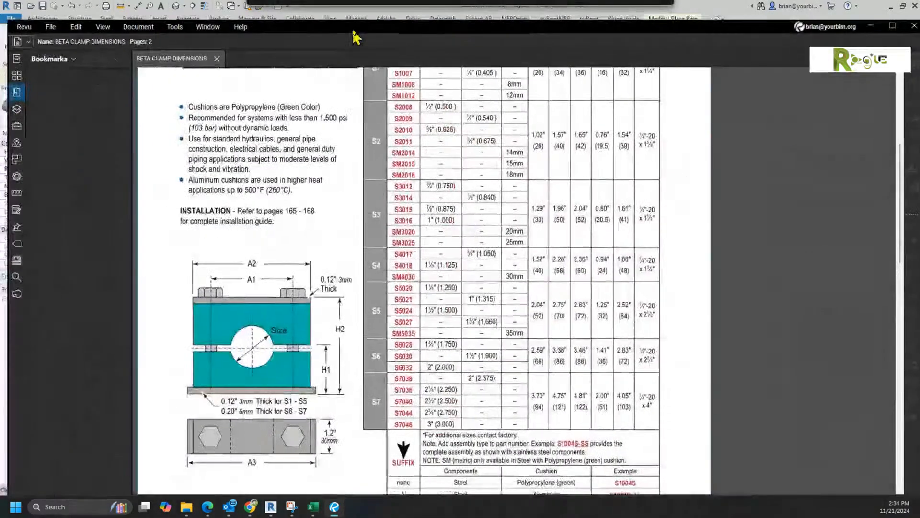
Step: Scroll the clamp size table for the 2" rows, then drag the Revu window aside
{"action": "scroll", "coordinate": [436, 436], "scroll_direction": "up", "scroll_amount": 2, "text": "ctrl"}
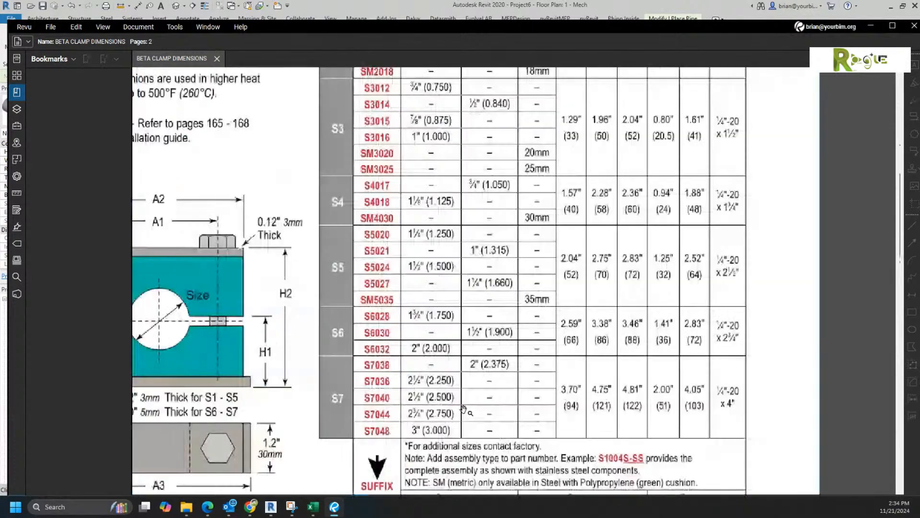
{"action": "scroll", "coordinate": [438, 438], "scroll_direction": "up", "scroll_amount": 6}
{"action": "scroll", "coordinate": [445, 444], "scroll_direction": "down", "scroll_amount": 6}
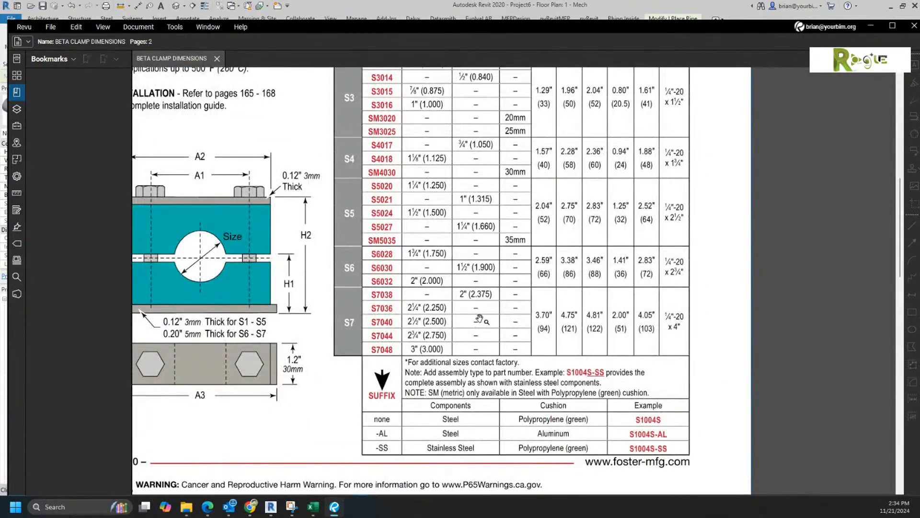
{"action": "scroll", "coordinate": [479, 320], "scroll_direction": "up", "scroll_amount": 1}
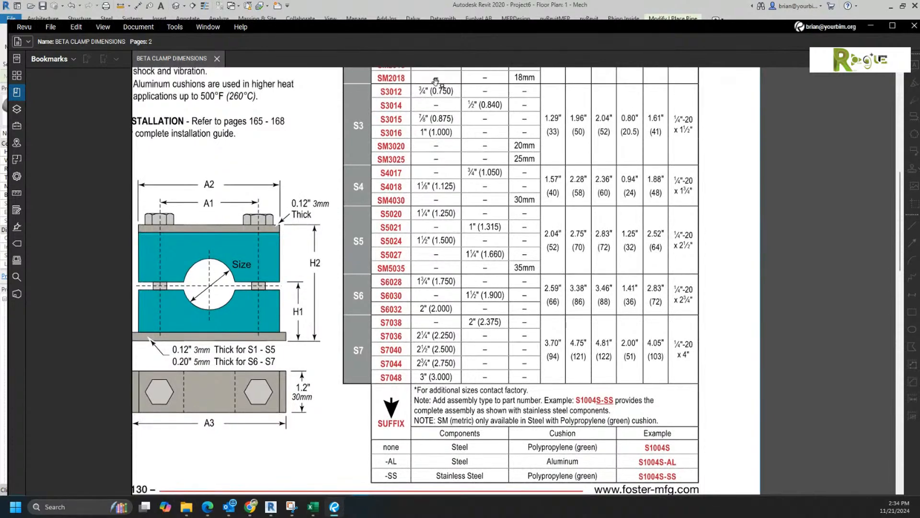
{"action": "left_click_drag", "start_coordinate": [375, 23], "coordinate": [919, 191]}
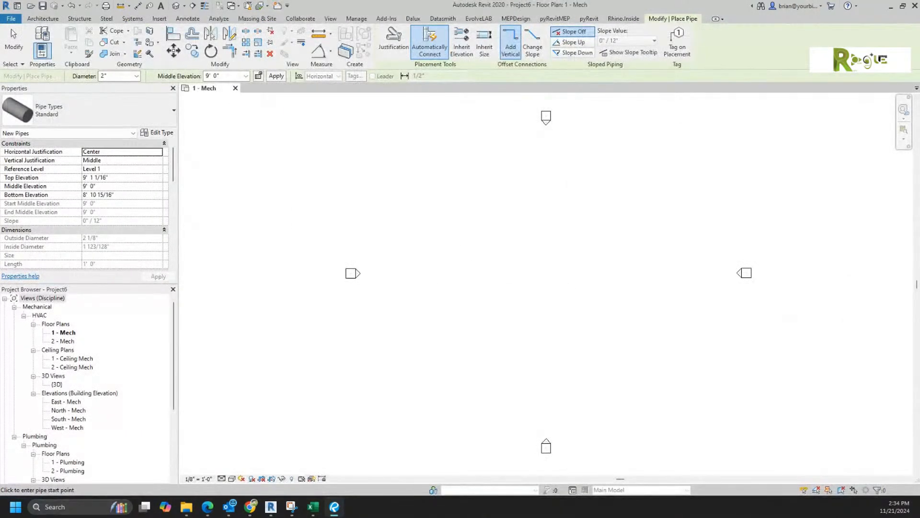
Step: Draw a short horizontal 2" pipe between two points in the 1 - Mech plan
{"action": "left_click", "coordinate": [125, 76]}
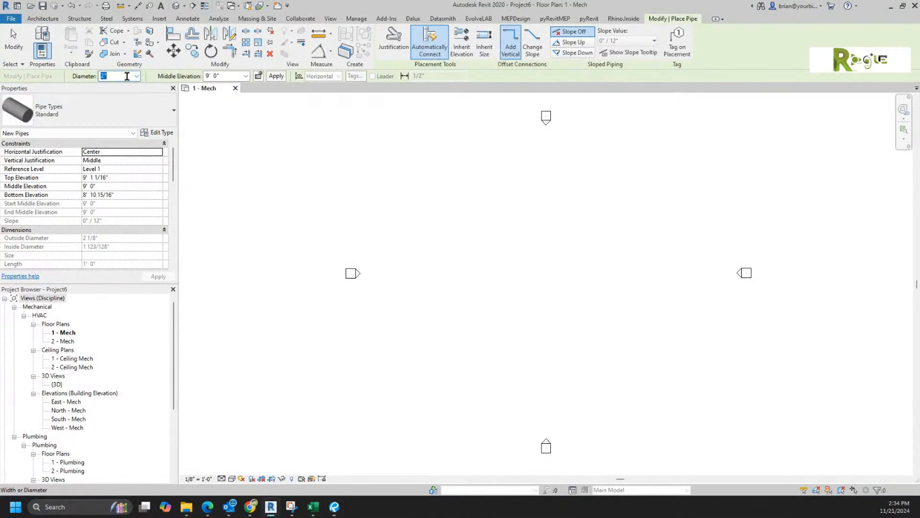
{"action": "left_click", "coordinate": [503, 337]}
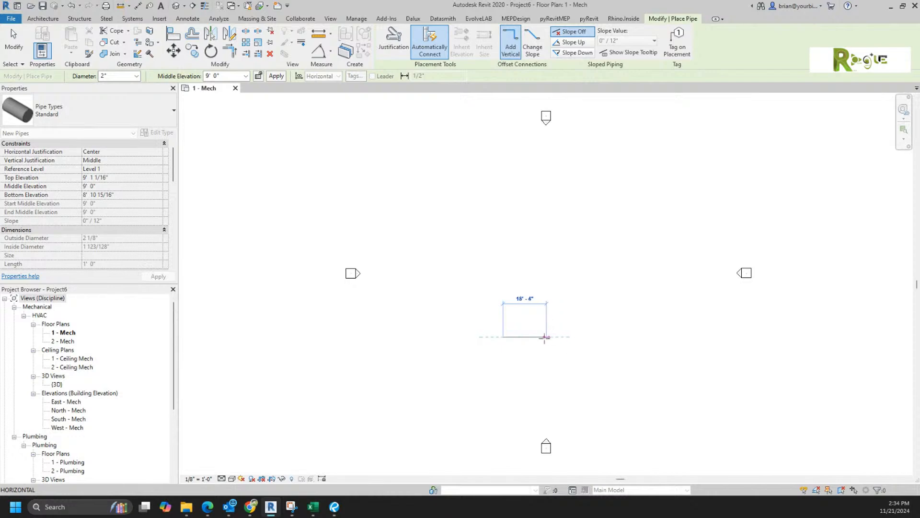
{"action": "left_click", "coordinate": [518, 336]}
{"action": "scroll", "coordinate": [514, 332], "scroll_direction": "up", "scroll_amount": 6}
{"action": "scroll", "coordinate": [527, 377], "scroll_direction": "down", "scroll_amount": 6}
{"action": "key", "text": "Escape"}
{"action": "key", "text": "Escape"}
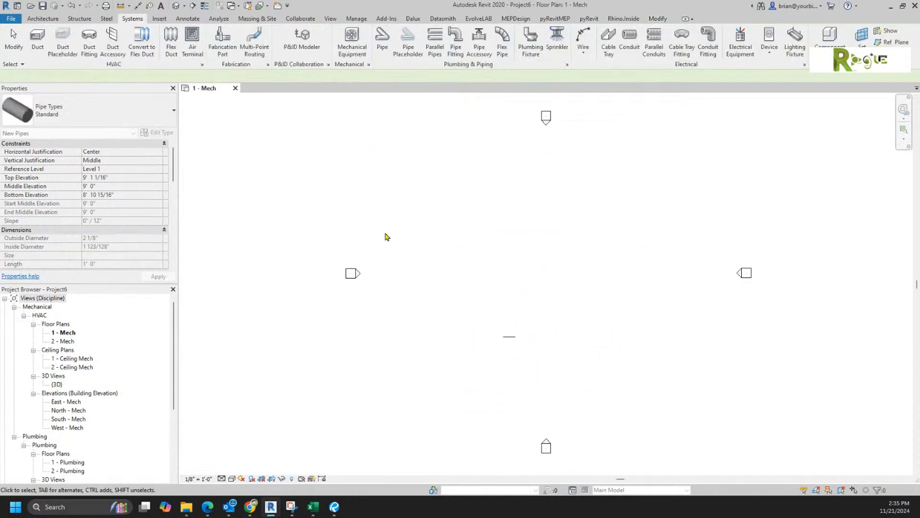
{"action": "scroll", "coordinate": [486, 298], "scroll_direction": "up", "scroll_amount": 5}
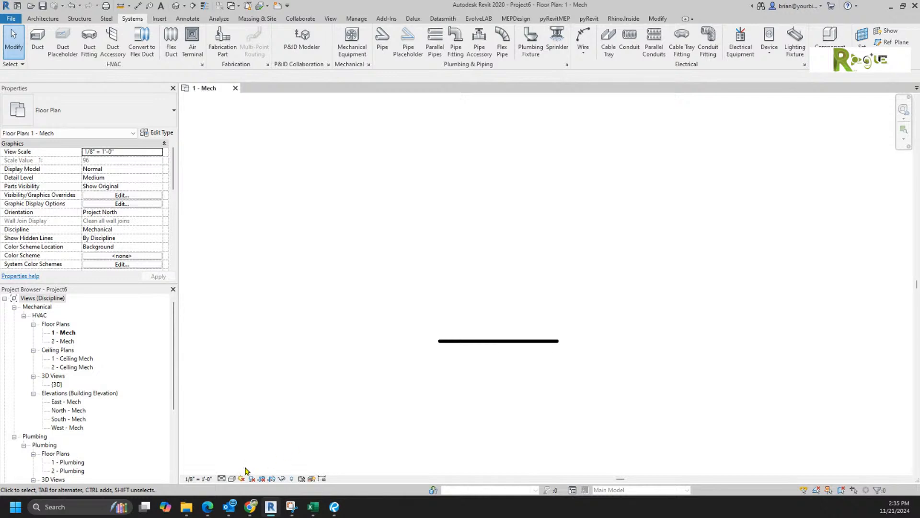
Step: Set the plan's detail level to Fine and apply a visual style
{"action": "left_click", "coordinate": [221, 478]}
{"action": "left_click", "coordinate": [234, 469]}
{"action": "left_click", "coordinate": [232, 479]}
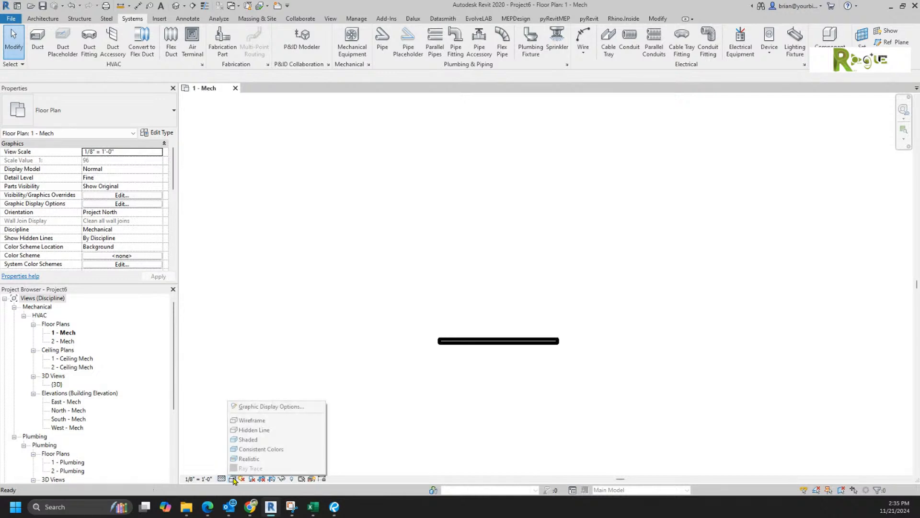
{"action": "left_click", "coordinate": [245, 439]}
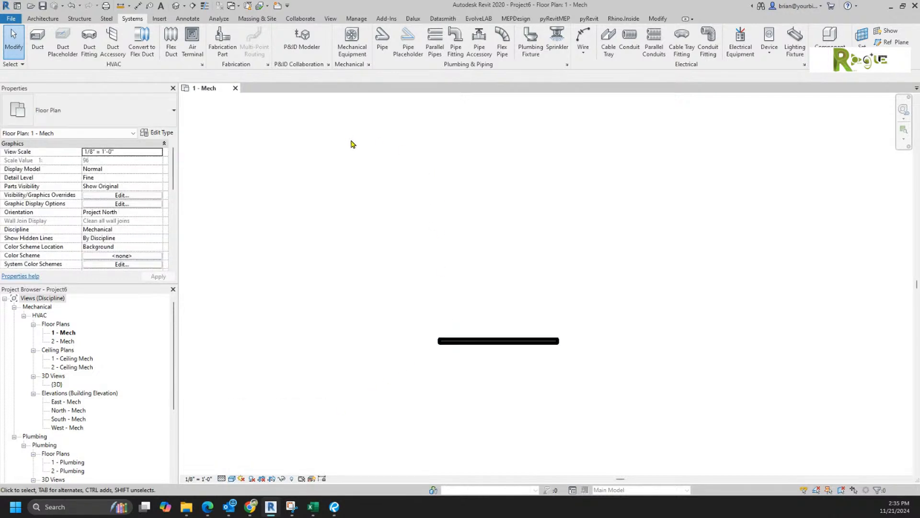
Step: Open the {3D} view and tile it beside the 1 - Mech plan with WT
{"action": "left_click", "coordinate": [176, 5]}
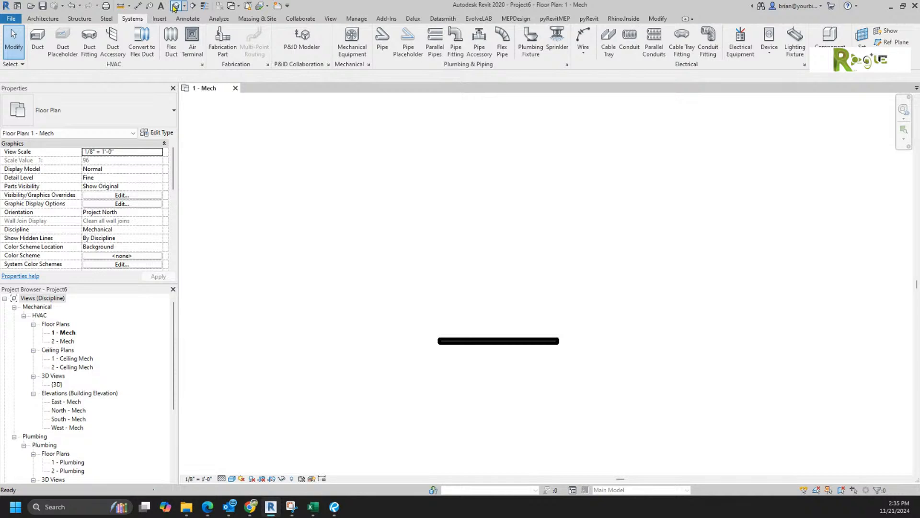
{"action": "left_click", "coordinate": [205, 88]}
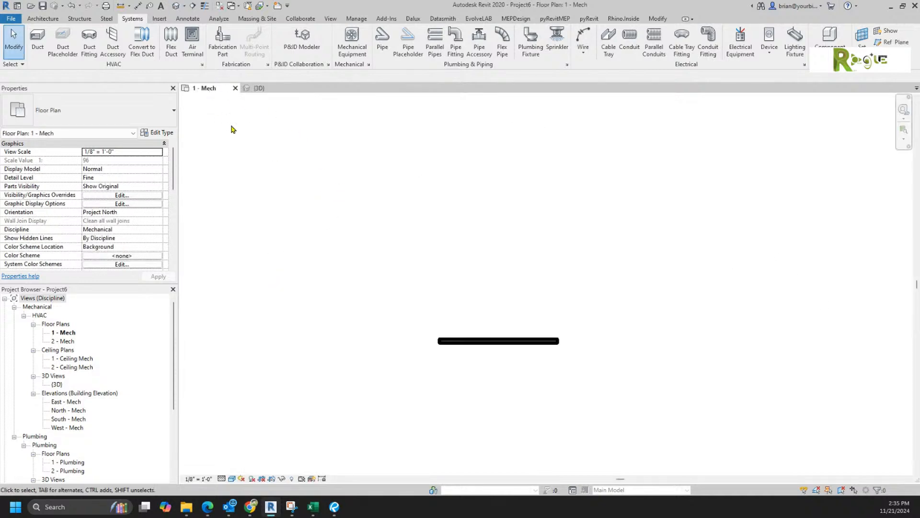
{"action": "key", "text": "w"}
{"action": "key", "text": "t"}
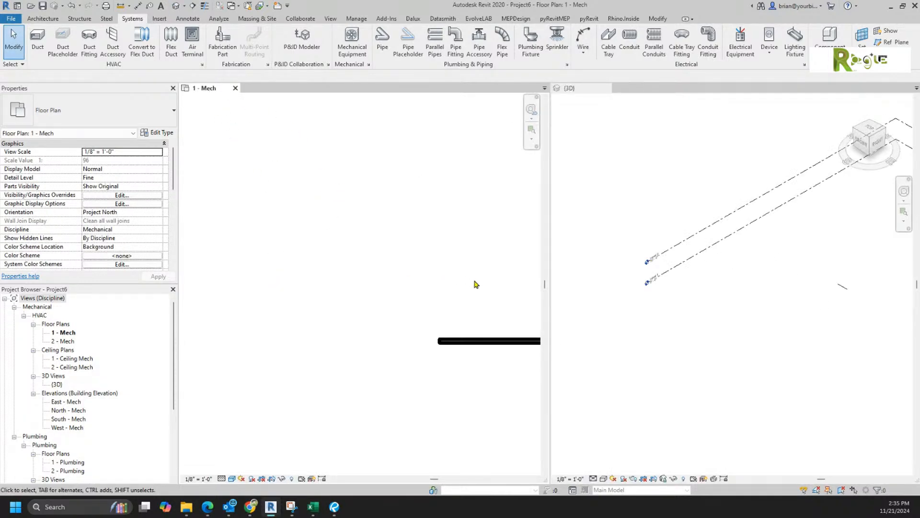
{"action": "scroll", "coordinate": [464, 302], "scroll_direction": "down", "scroll_amount": 3}
{"action": "scroll", "coordinate": [516, 335], "scroll_direction": "up", "scroll_amount": 9}
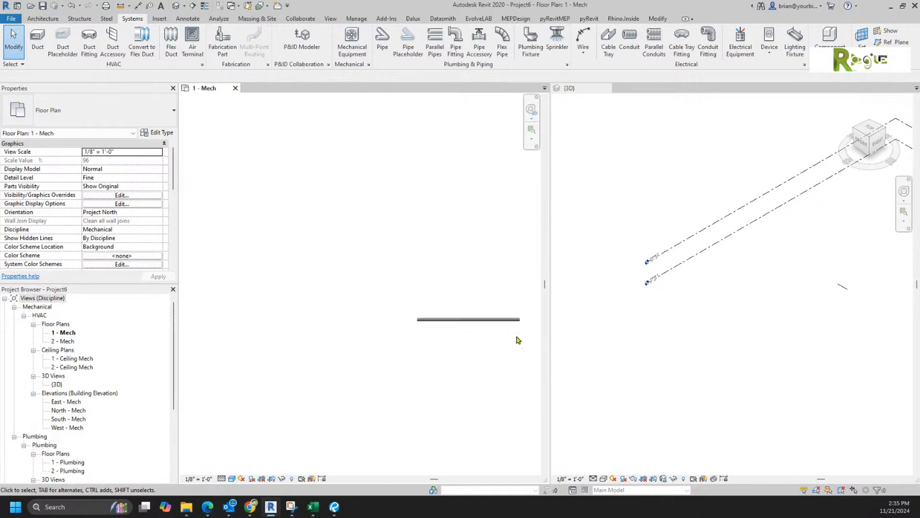
Step: Set the 3D view to Fine detail with the Shaded visual style
{"action": "left_click", "coordinate": [676, 361]}
{"action": "scroll", "coordinate": [845, 312], "scroll_direction": "up", "scroll_amount": 10}
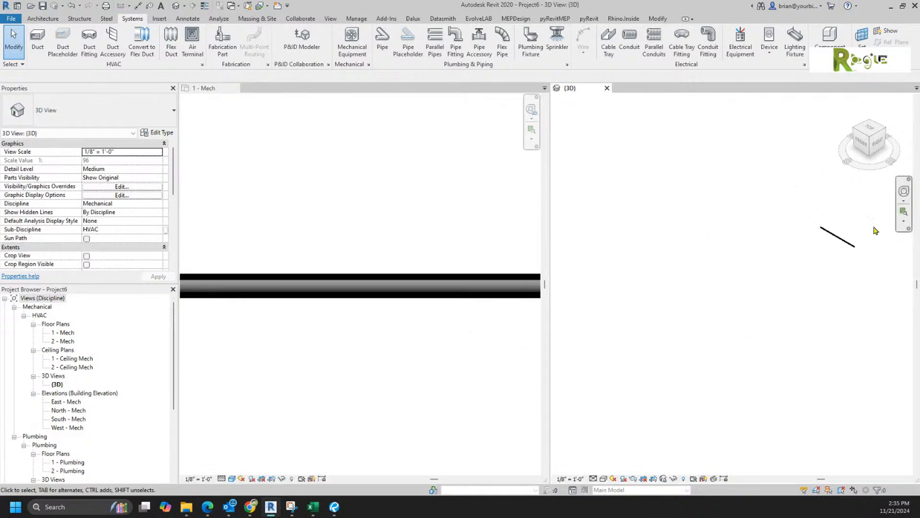
{"action": "scroll", "coordinate": [792, 271], "scroll_direction": "up", "scroll_amount": 1}
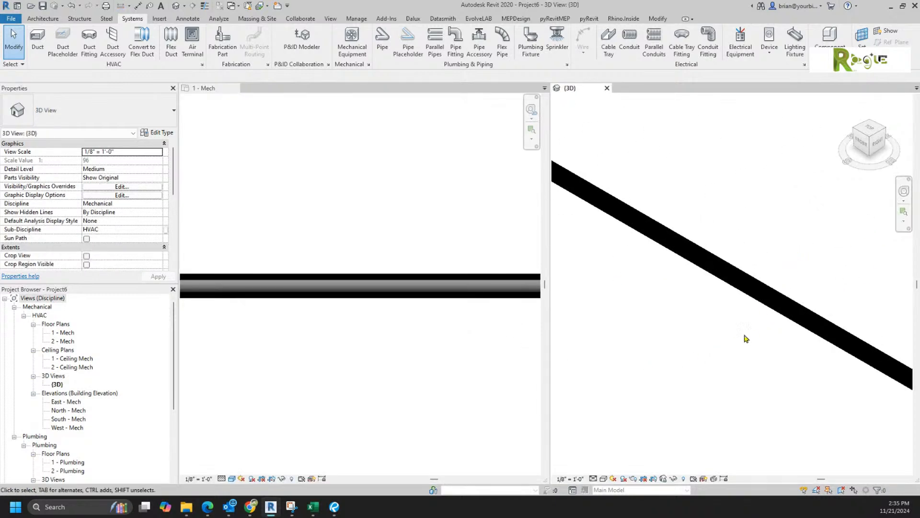
{"action": "left_click", "coordinate": [597, 478]}
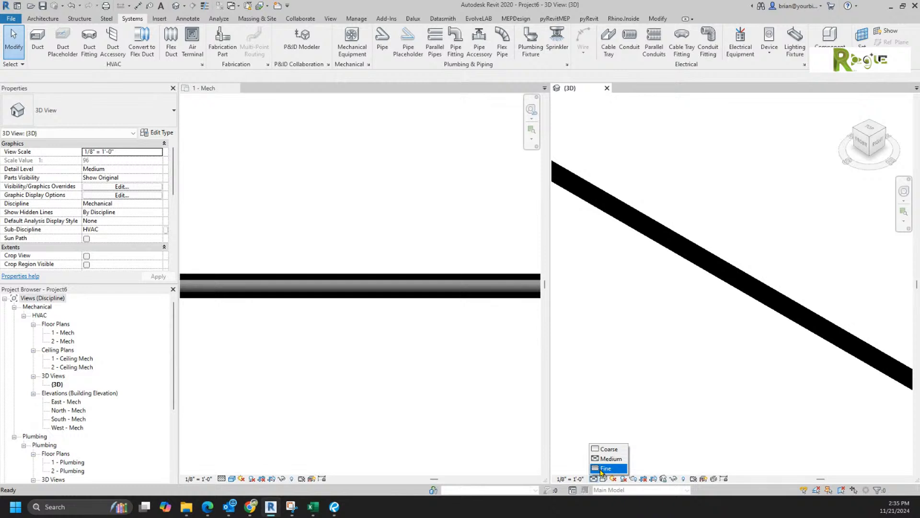
{"action": "left_click", "coordinate": [604, 469]}
{"action": "left_click", "coordinate": [604, 479]}
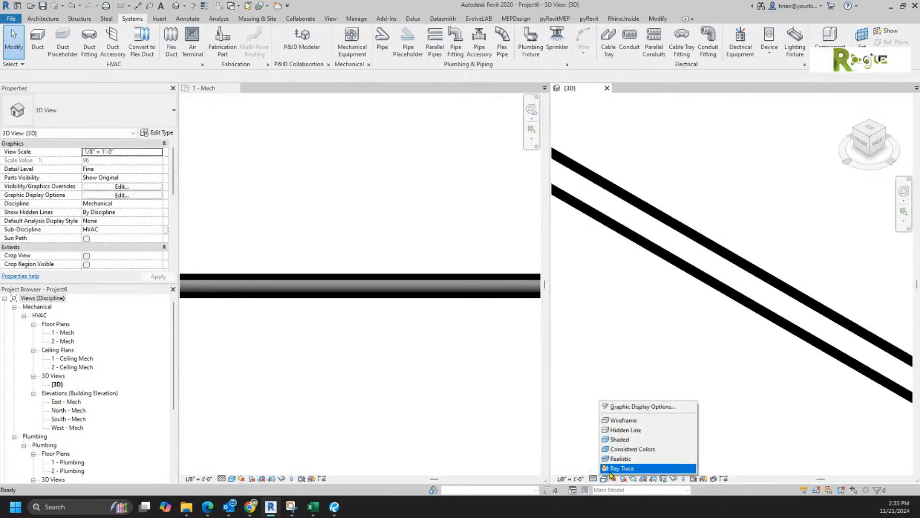
{"action": "left_click", "coordinate": [619, 438]}
Step: Set the 3D view scale to 1 1/2" = 1'-0"
{"action": "scroll", "coordinate": [712, 314], "scroll_direction": "down", "scroll_amount": 2}
{"action": "scroll", "coordinate": [714, 312], "scroll_direction": "down", "scroll_amount": 1}
{"action": "scroll", "coordinate": [714, 317], "scroll_direction": "up", "scroll_amount": 1}
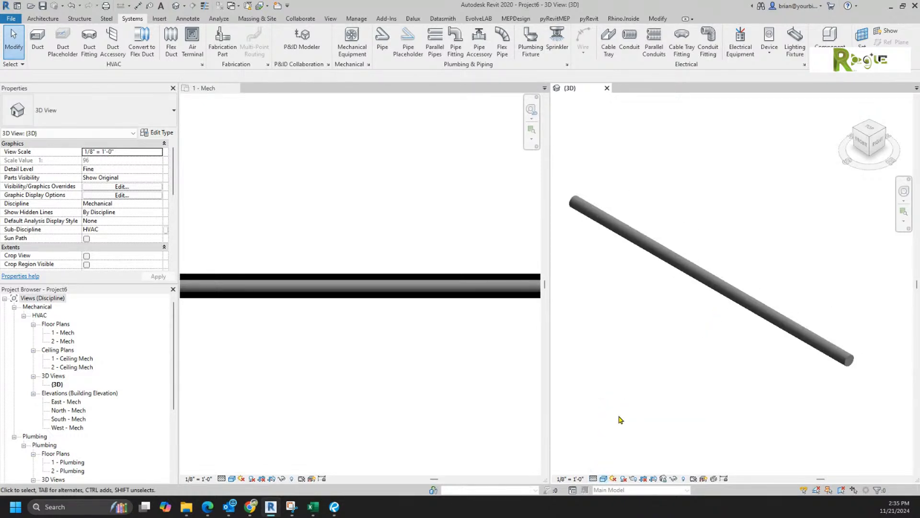
{"action": "left_click", "coordinate": [570, 478]}
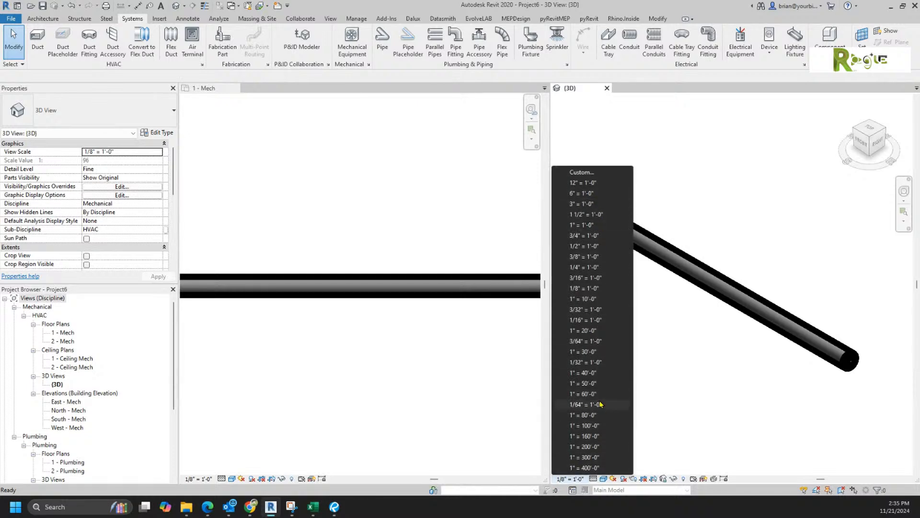
{"action": "left_click", "coordinate": [599, 215]}
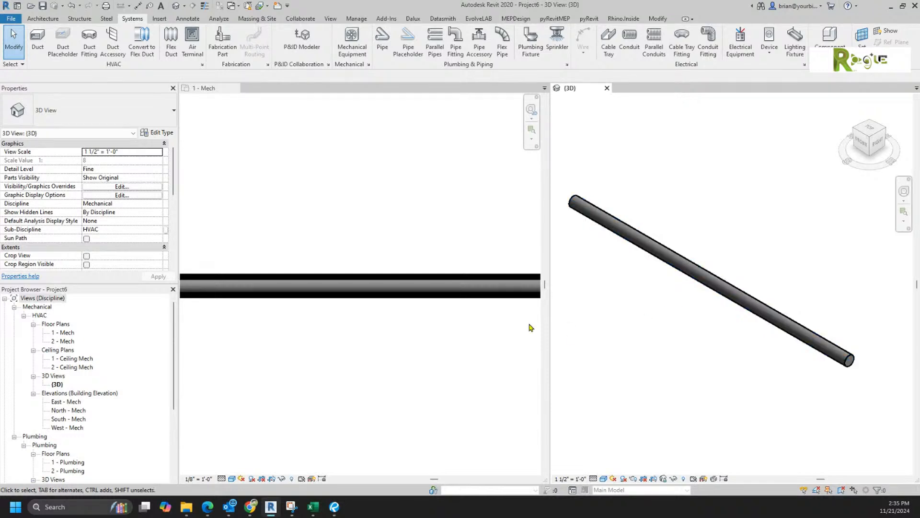
{"action": "left_click", "coordinate": [352, 155]}
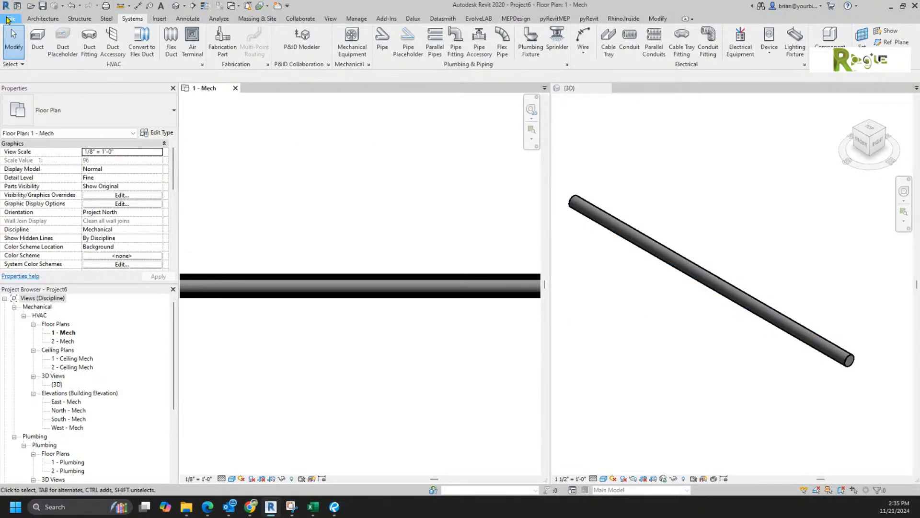
{"action": "left_click", "coordinate": [10, 18]}
{"action": "mouse_move", "coordinate": [39, 54]}
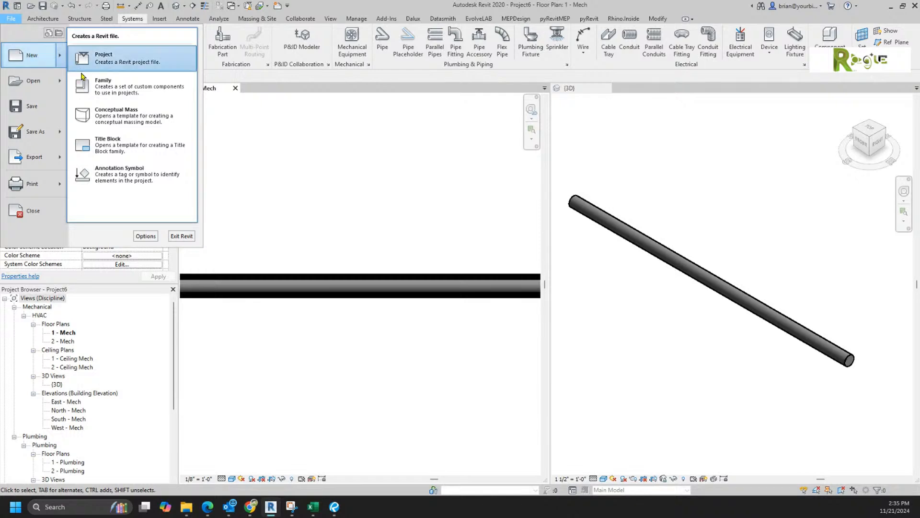
{"action": "key", "text": "Escape"}
{"action": "key", "text": "Escape"}
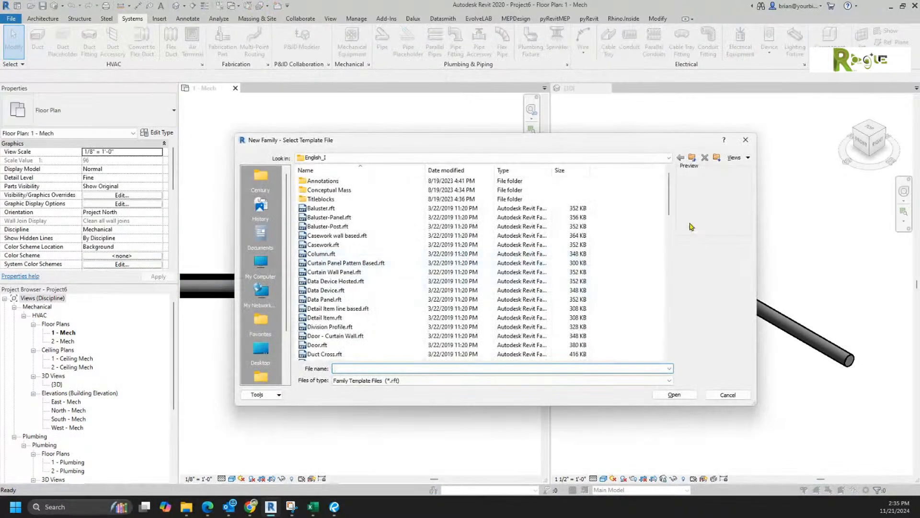
{"action": "mouse_move", "coordinate": [670, 204]}
{"action": "left_mouse_down"}
{"action": "mouse_move", "coordinate": [660, 316]}
{"action": "mouse_move", "coordinate": [650, 199]}
{"action": "left_mouse_up"}
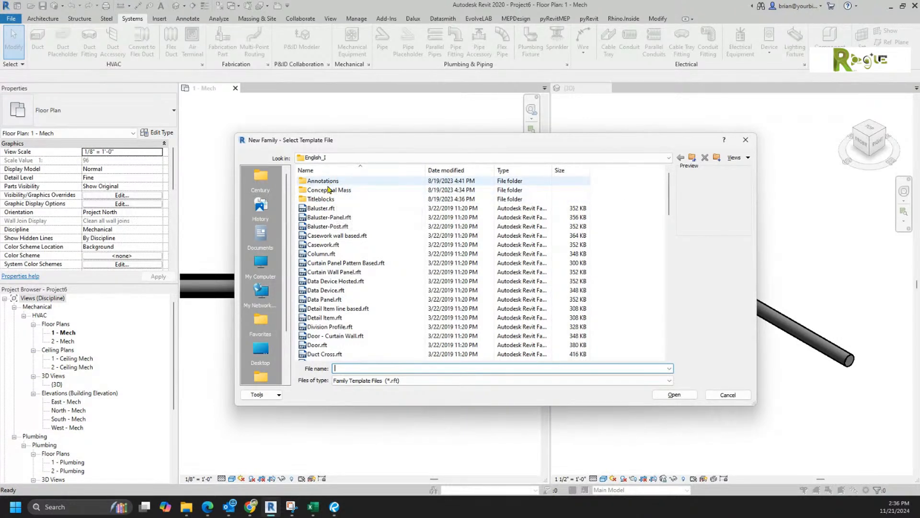
{"action": "mouse_move", "coordinate": [668, 195]}
{"action": "left_mouse_down"}
{"action": "mouse_move", "coordinate": [656, 309]}
{"action": "mouse_move", "coordinate": [657, 297]}
{"action": "left_mouse_up"}
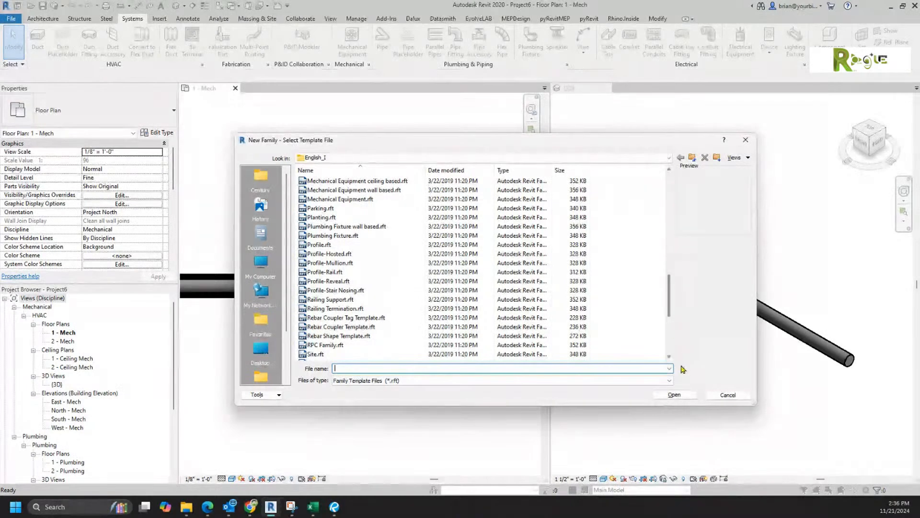
{"action": "left_click", "coordinate": [727, 395]}
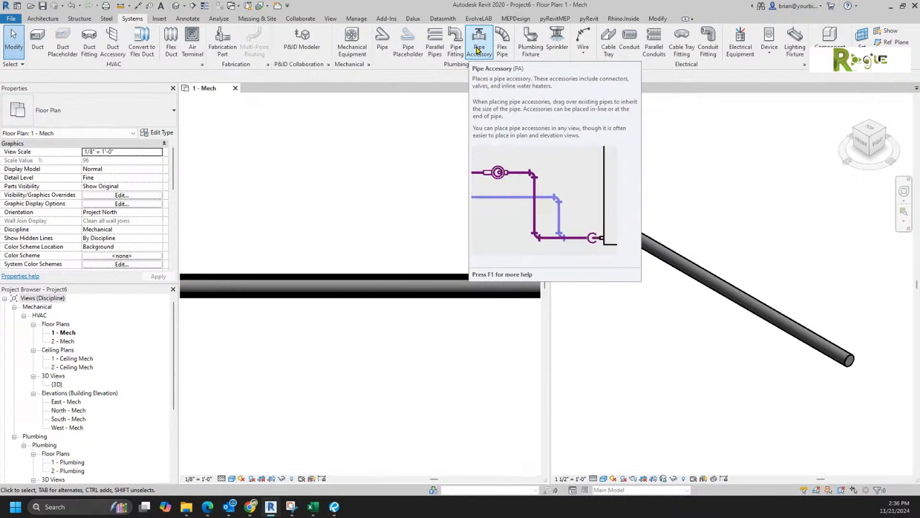
{"action": "left_click", "coordinate": [478, 50]}
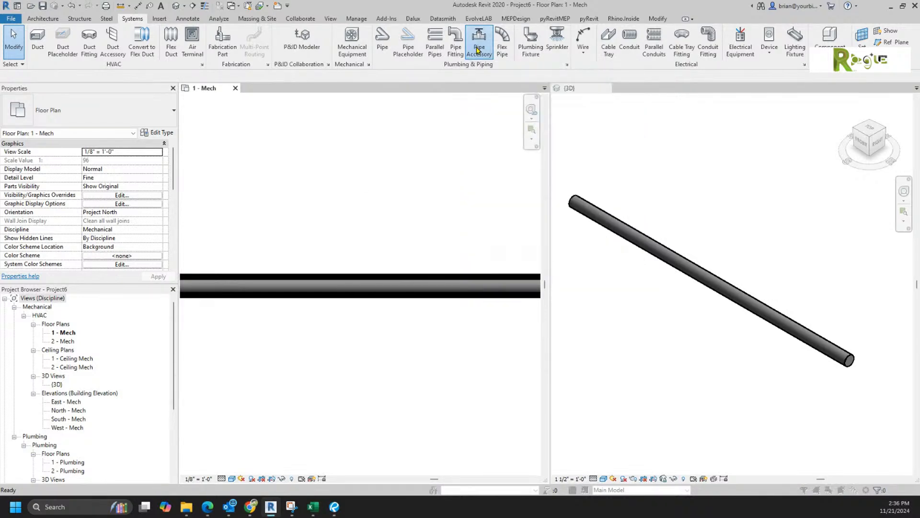
{"action": "left_click", "coordinate": [473, 261]}
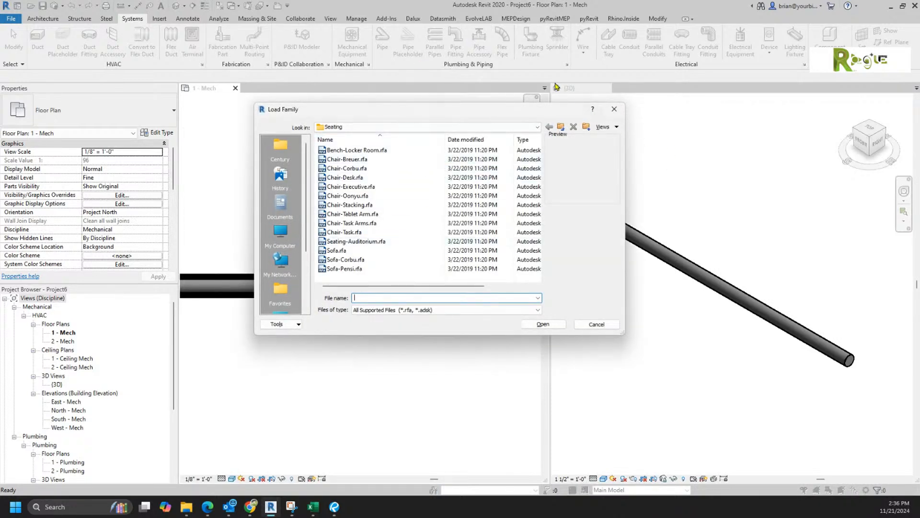
{"action": "left_click", "coordinate": [563, 128]}
{"action": "left_click", "coordinate": [563, 128]}
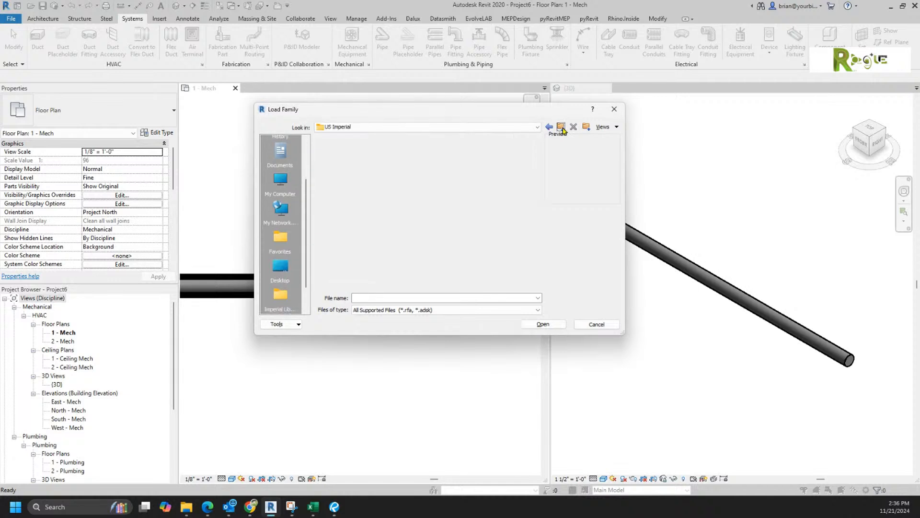
{"action": "scroll", "coordinate": [355, 257], "scroll_direction": "down", "scroll_amount": 3}
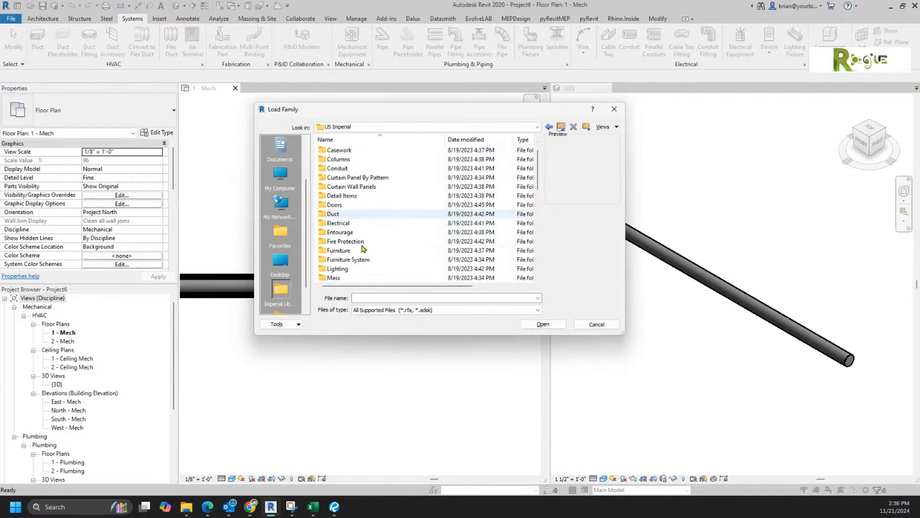
{"action": "double_click", "coordinate": [339, 251]}
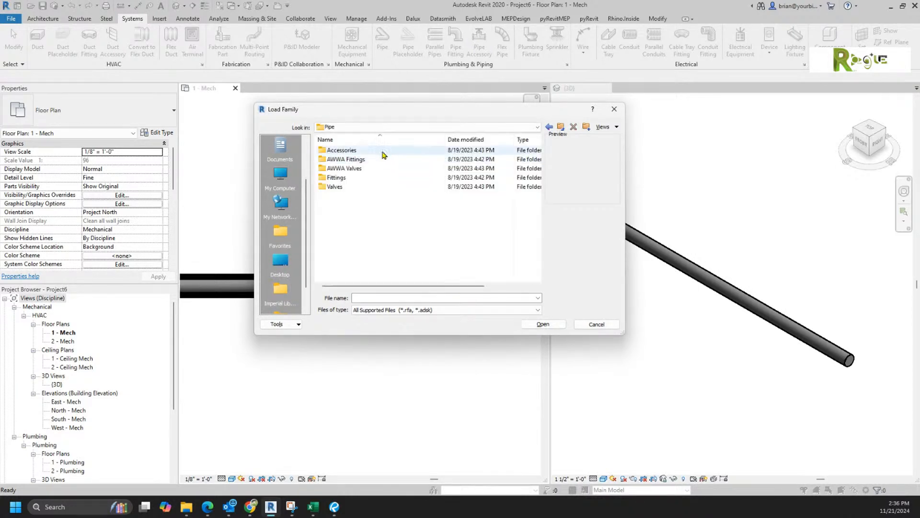
{"action": "left_click", "coordinate": [344, 151]}
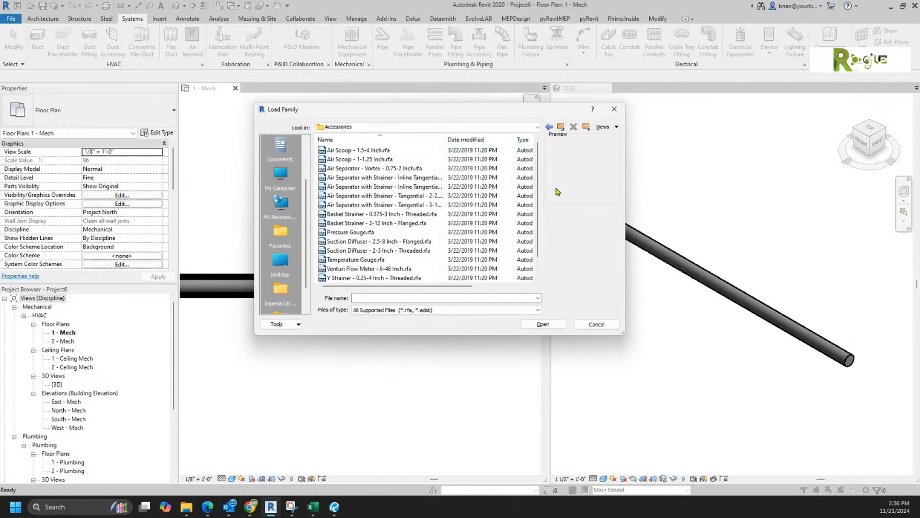
{"action": "scroll", "coordinate": [541, 215], "scroll_direction": "down", "scroll_amount": 1}
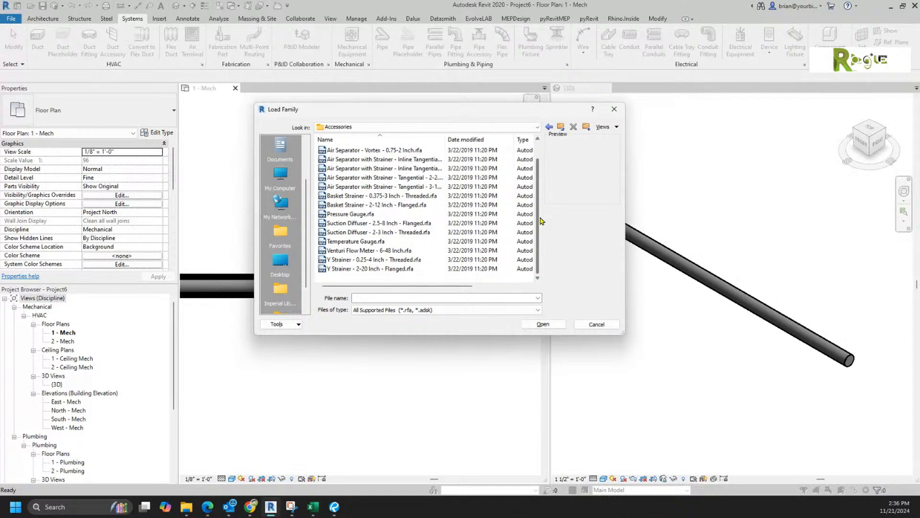
{"action": "scroll", "coordinate": [542, 219], "scroll_direction": "up", "scroll_amount": 1}
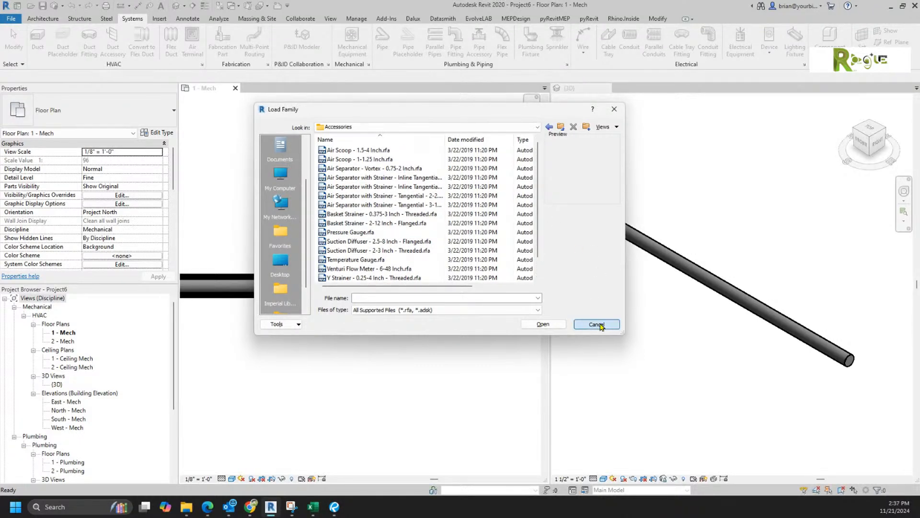
{"action": "left_click", "coordinate": [616, 327]}
{"action": "left_click", "coordinate": [698, 317]}
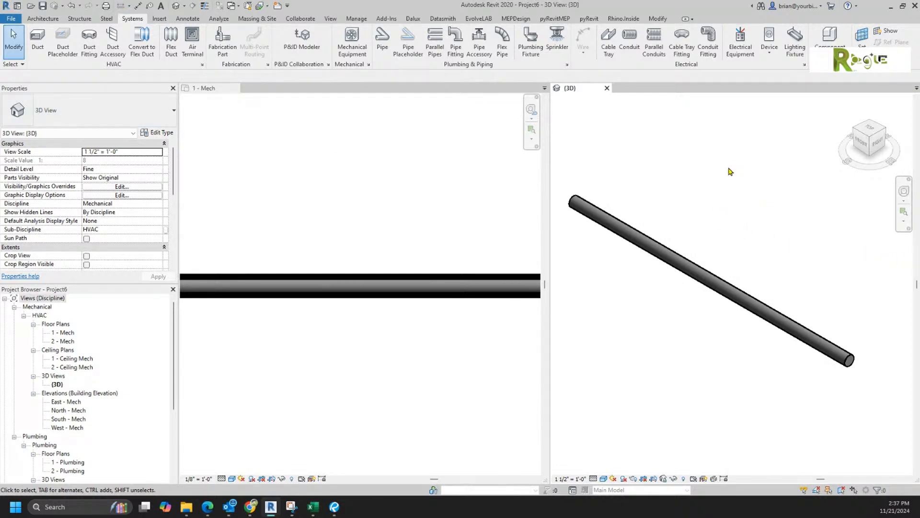
Step: Split the 2" pipe with Split Element, inserting a coupling at the chosen point
{"action": "left_click", "coordinate": [656, 20]}
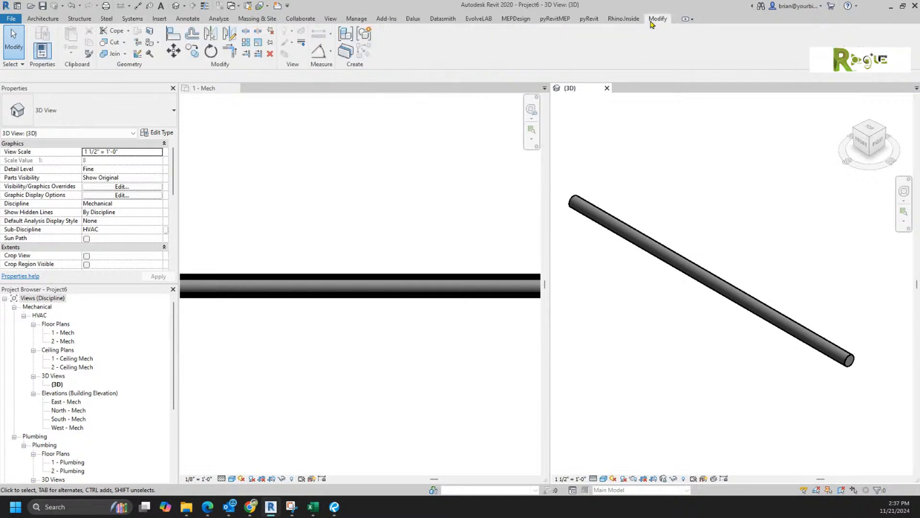
{"action": "left_click", "coordinate": [246, 30]}
{"action": "left_click", "coordinate": [691, 267]}
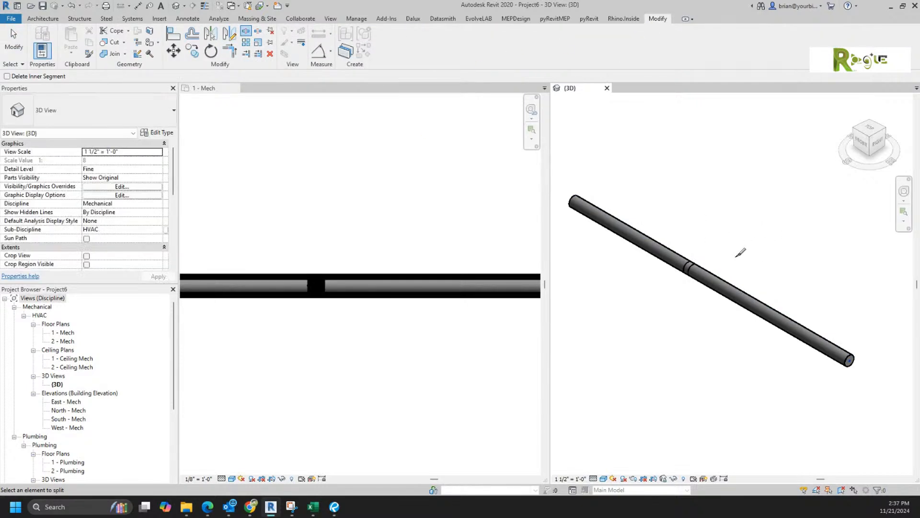
{"action": "key", "text": "Escape"}
{"action": "key", "text": "Escape"}
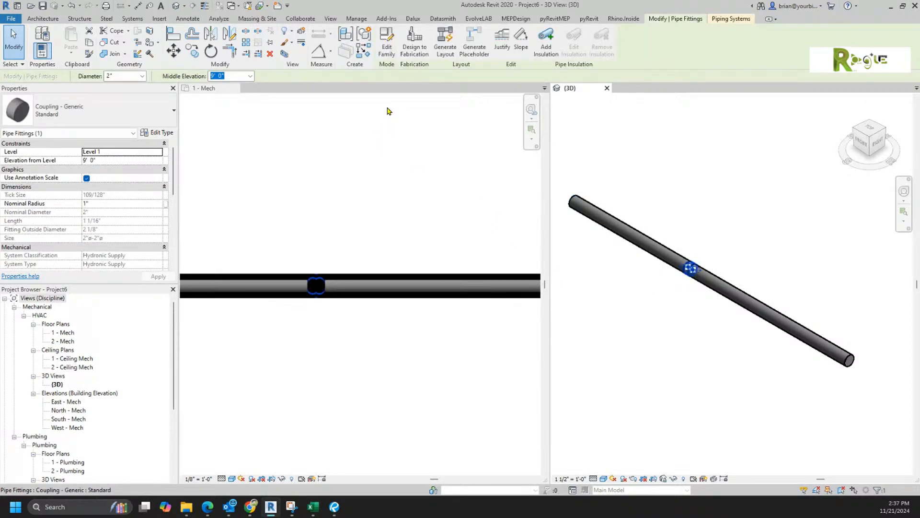
Step: Open the Coupling - Generic family for editing and set its view scale to 1 1/2" = 1'-0"
{"action": "left_click", "coordinate": [386, 47]}
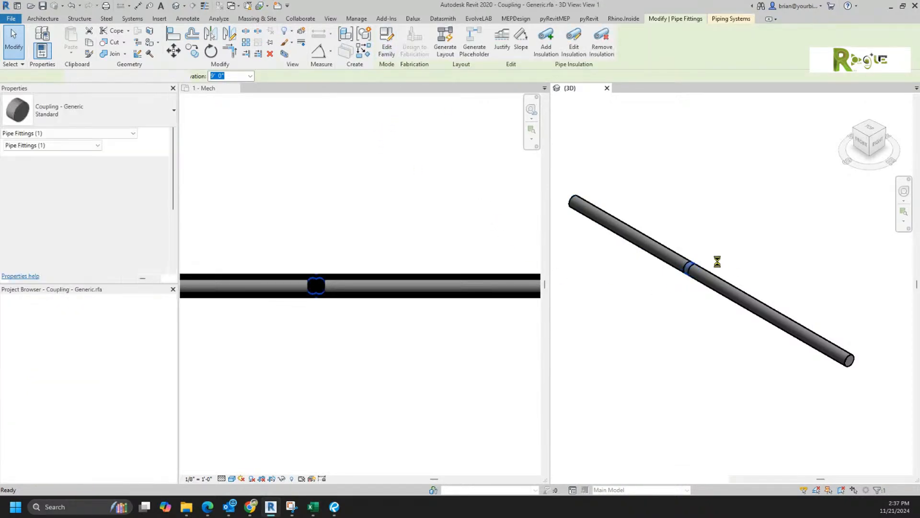
{"action": "left_click_drag", "start_coordinate": [636, 88], "coordinate": [387, 89]}
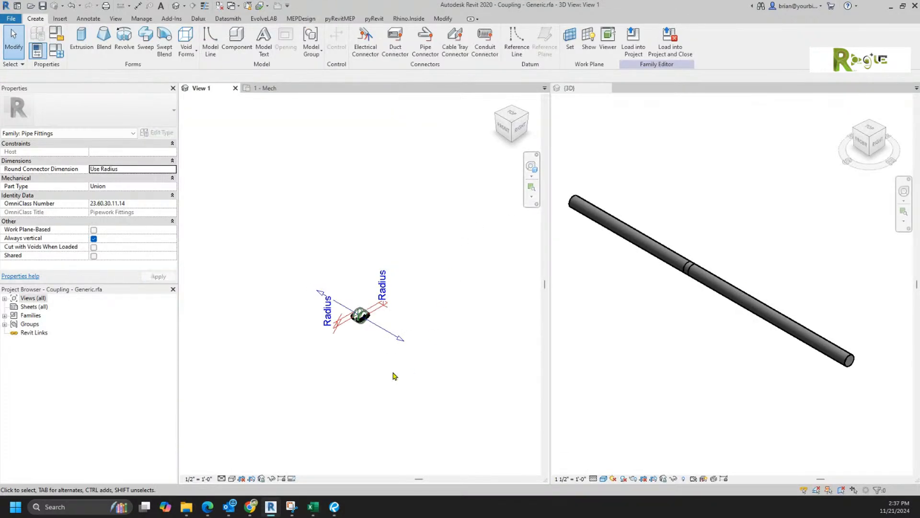
{"action": "scroll", "coordinate": [355, 321], "scroll_direction": "up", "scroll_amount": 3}
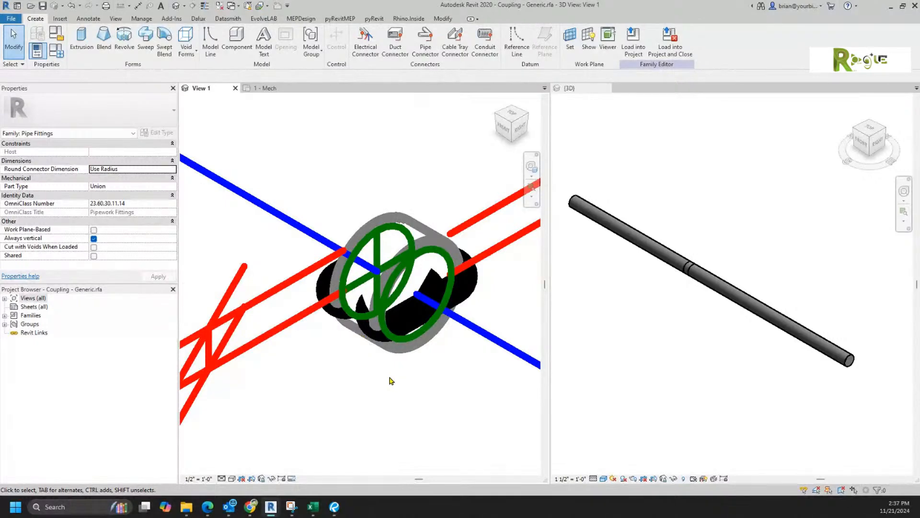
{"action": "left_click", "coordinate": [202, 479]}
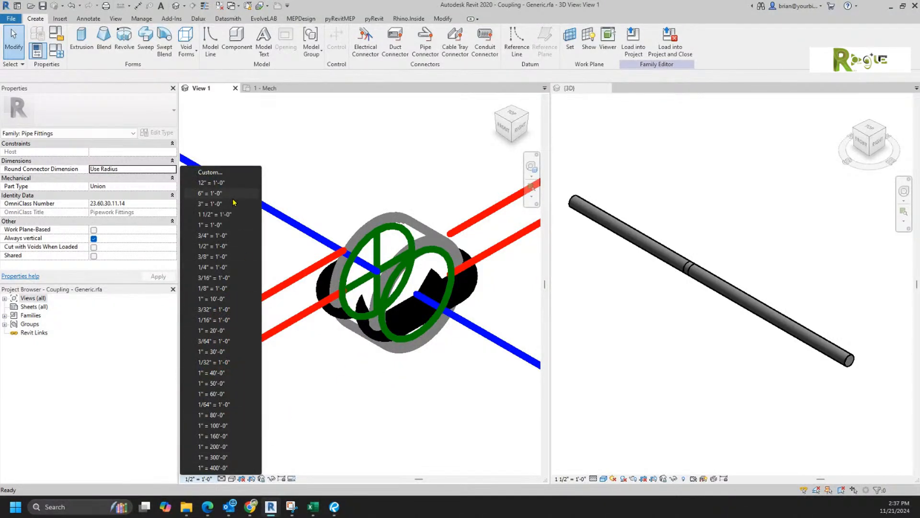
{"action": "left_click", "coordinate": [228, 214]}
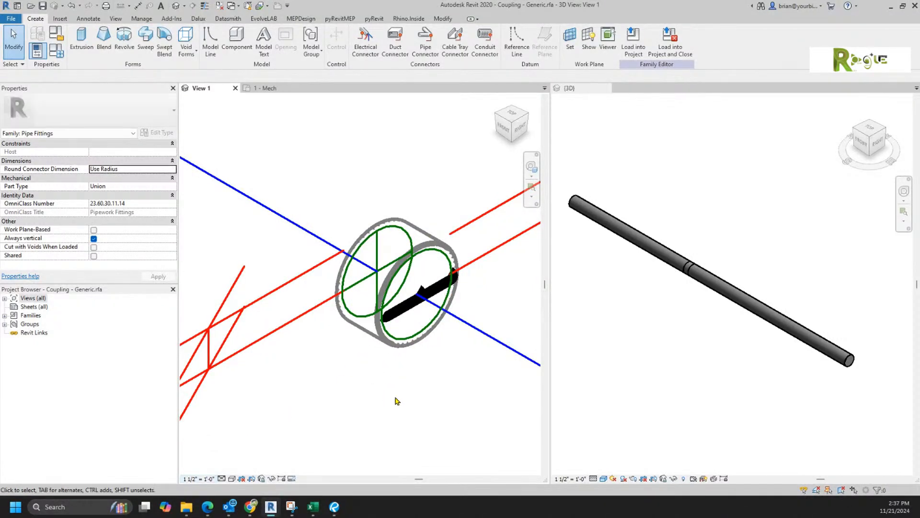
{"action": "scroll", "coordinate": [398, 386], "scroll_direction": "down", "scroll_amount": 3}
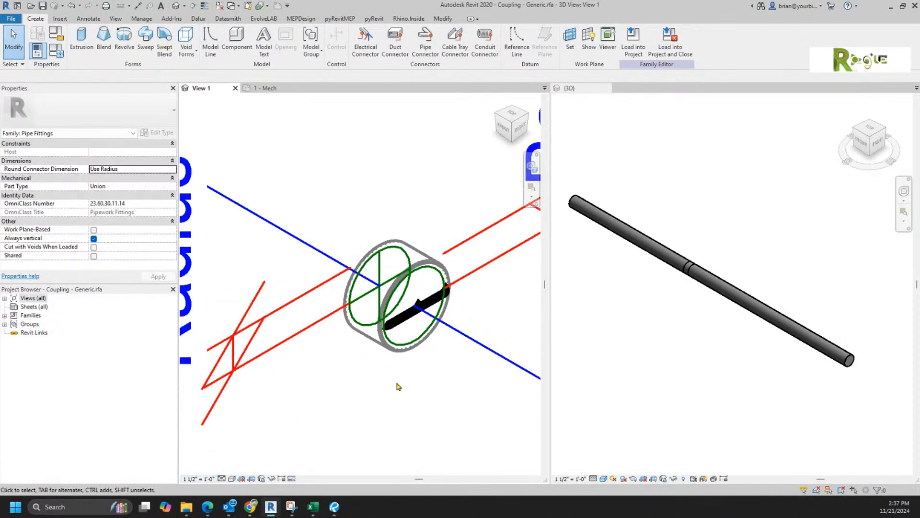
Step: Select the coupling's pipe connector and display the Family Types parameters, showing 1/2" nominal radius
{"action": "left_click", "coordinate": [435, 369]}
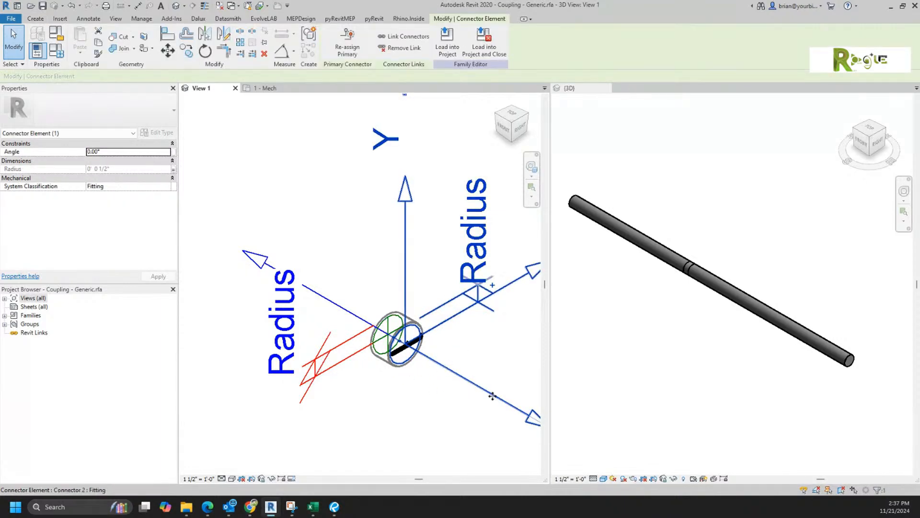
{"action": "left_click", "coordinate": [56, 50]}
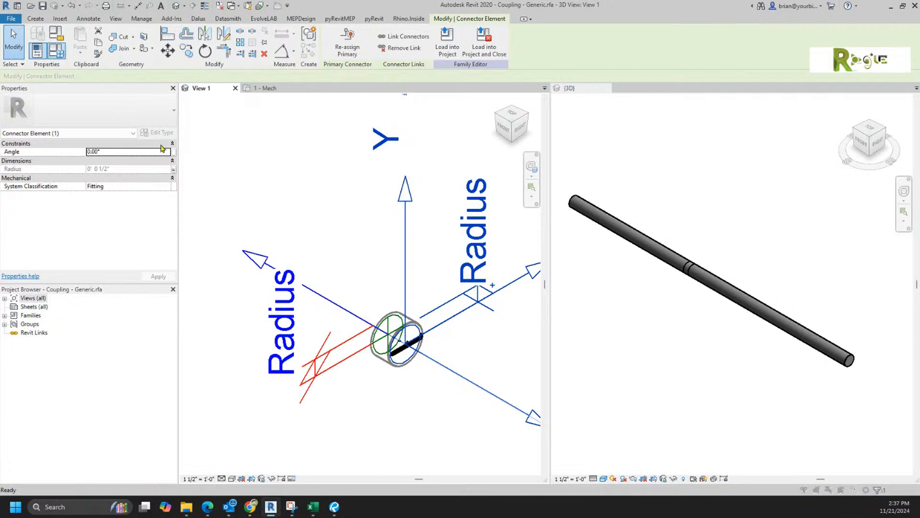
{"action": "left_click_drag", "start_coordinate": [686, 79], "coordinate": [421, 58]}
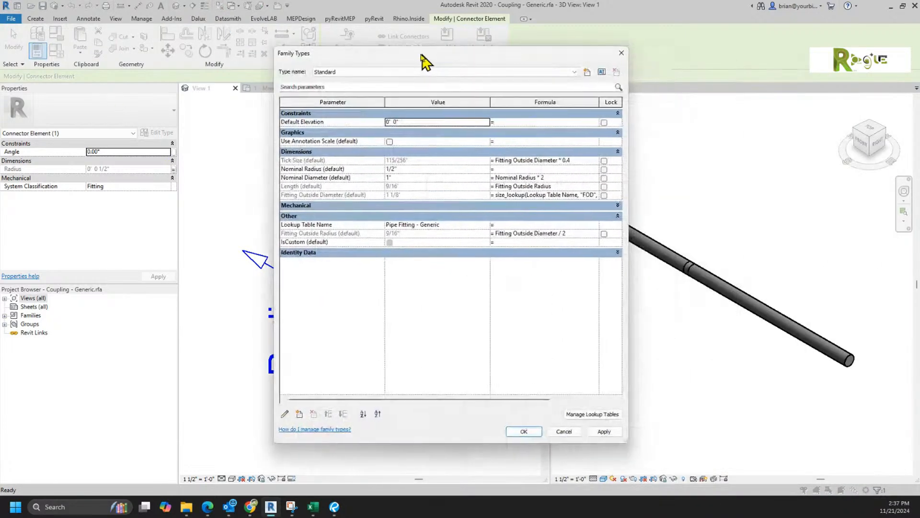
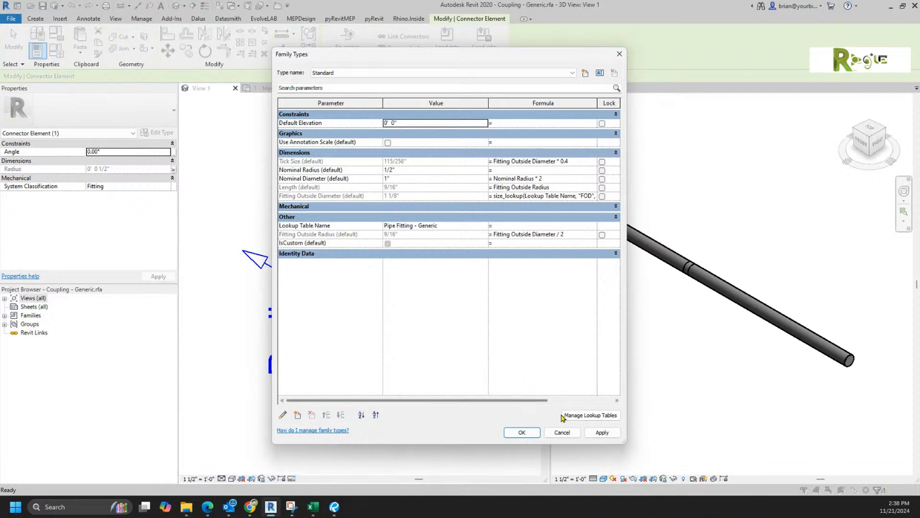
Step: Dismiss the coupling's Family Types unchanged and orbit View 1 to see the fitting from the side
{"action": "left_click", "coordinate": [562, 432]}
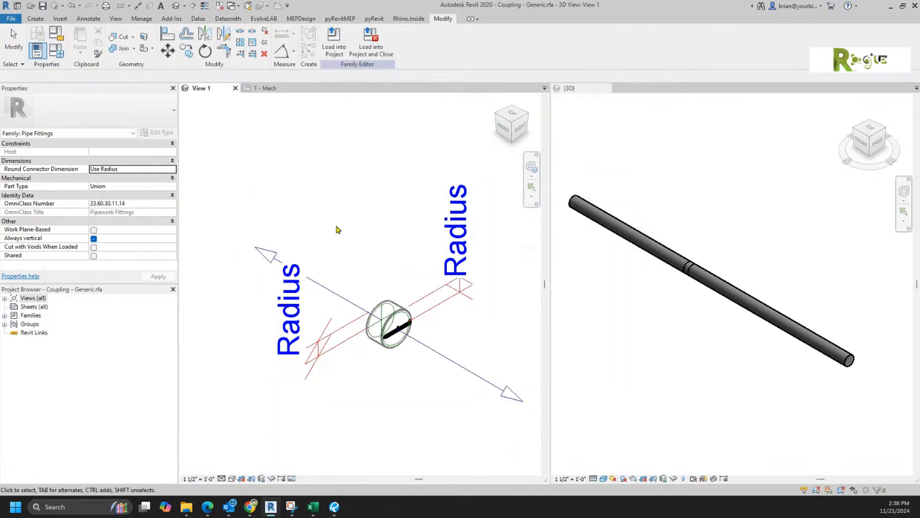
{"action": "middle_click_drag", "start_coordinate": [374, 289], "coordinate": [450, 288], "text": "shift"}
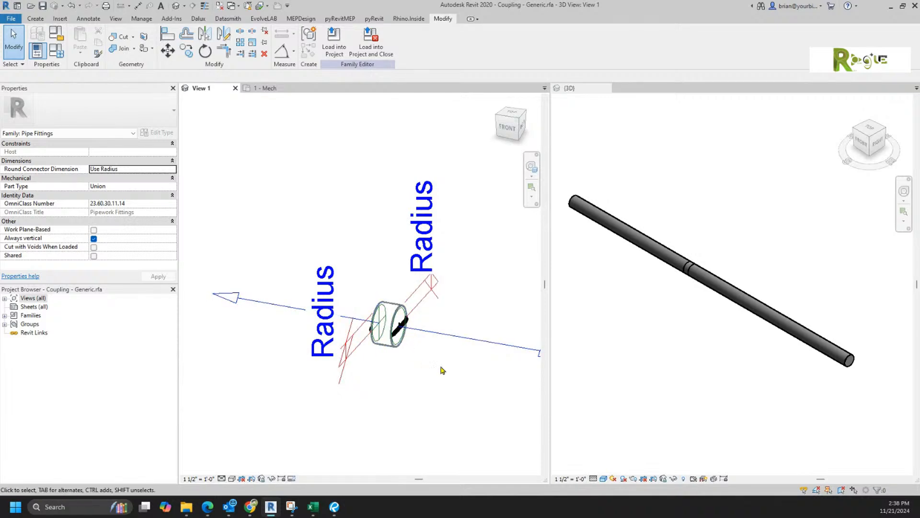
{"action": "middle_click_drag", "start_coordinate": [485, 364], "coordinate": [464, 395], "text": "shift"}
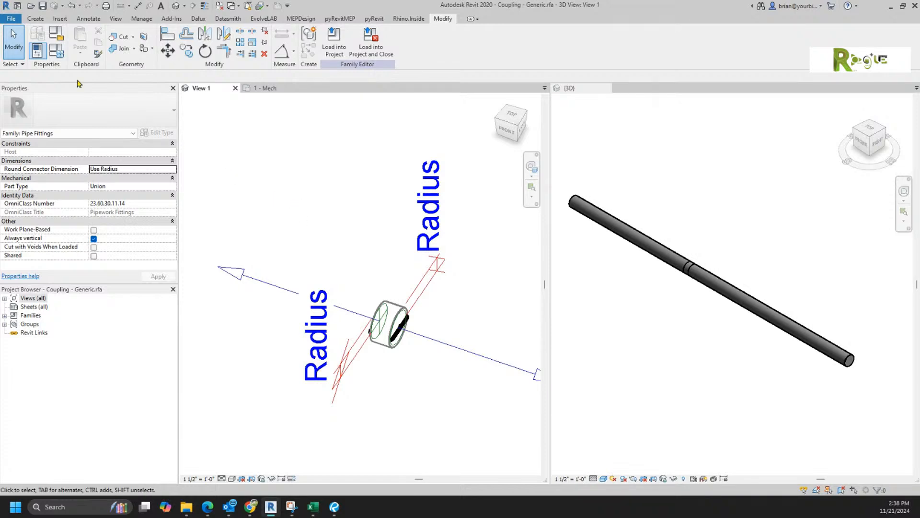
Step: Save the family as a new family named Pipe Clamp in the BIM > Training folder
{"action": "left_click", "coordinate": [10, 18]}
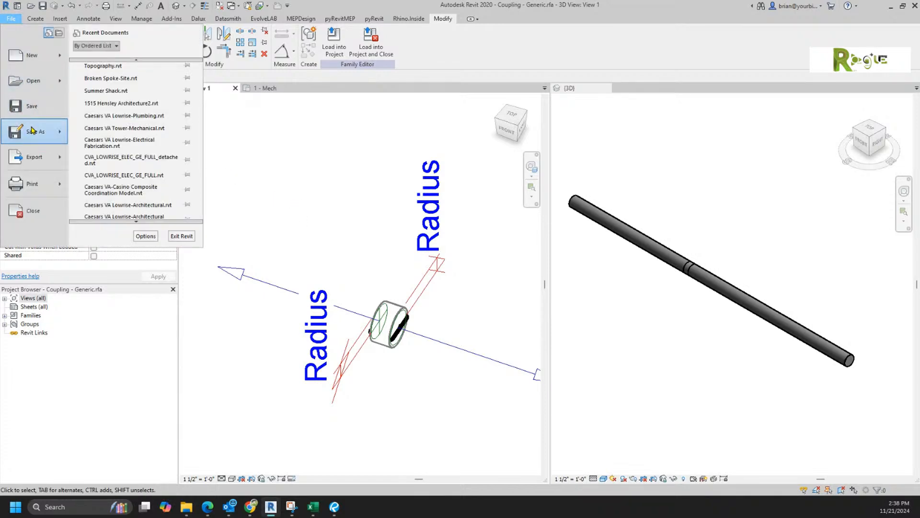
{"action": "mouse_move", "coordinate": [32, 131]}
{"action": "left_click", "coordinate": [120, 123]}
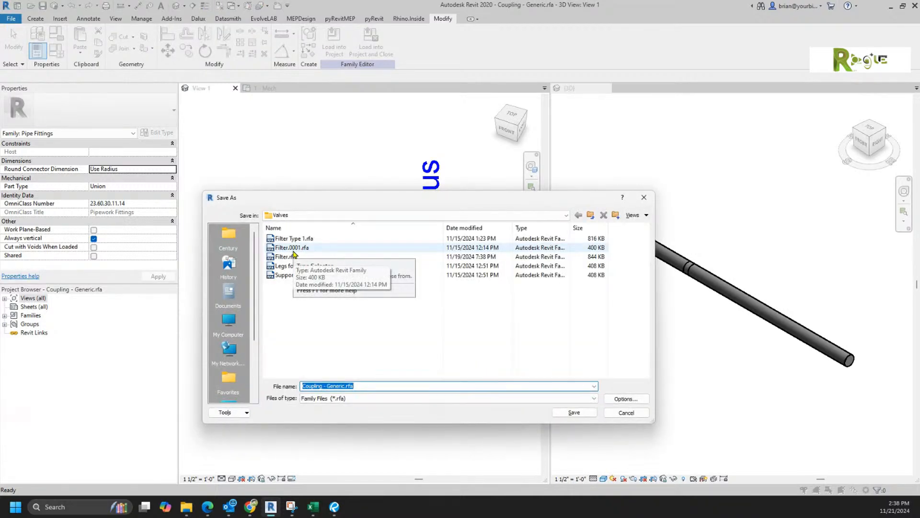
{"action": "type", "text": "Pipe Clamp"}
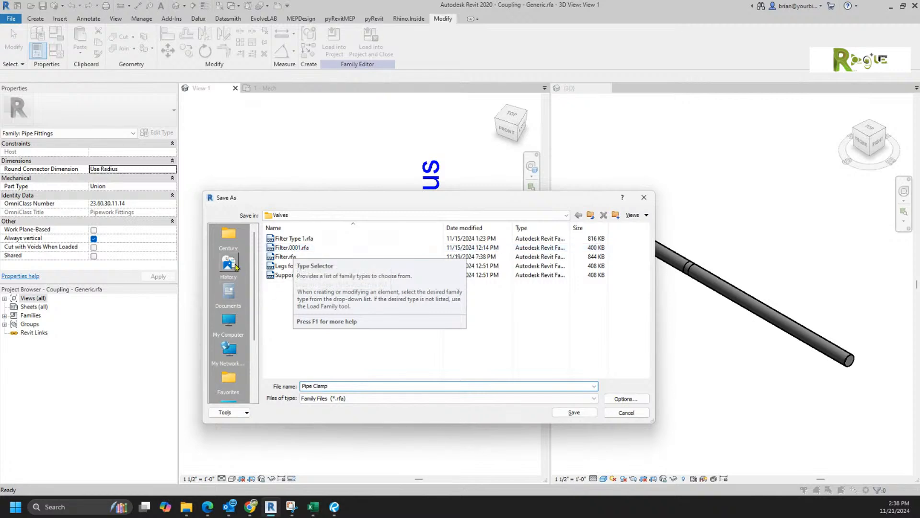
{"action": "left_click", "coordinate": [238, 243]}
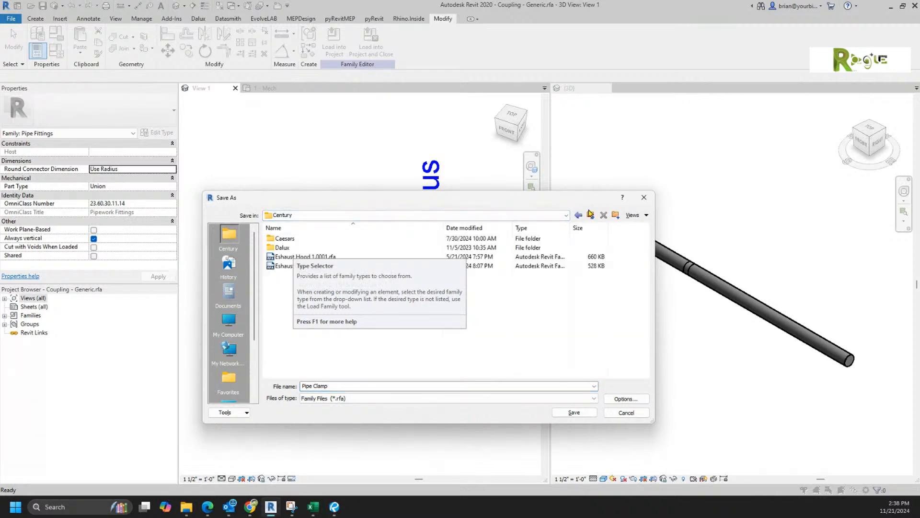
{"action": "left_click", "coordinate": [587, 217]}
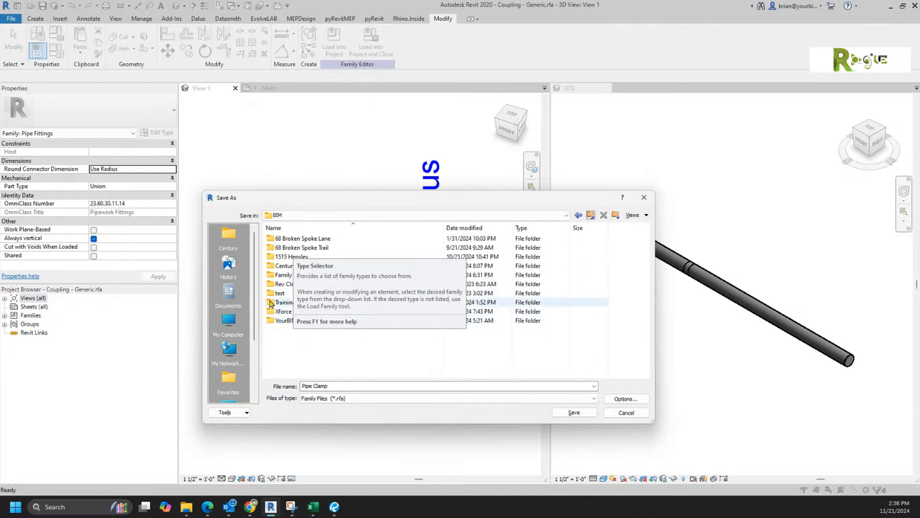
{"action": "double_click", "coordinate": [274, 304]}
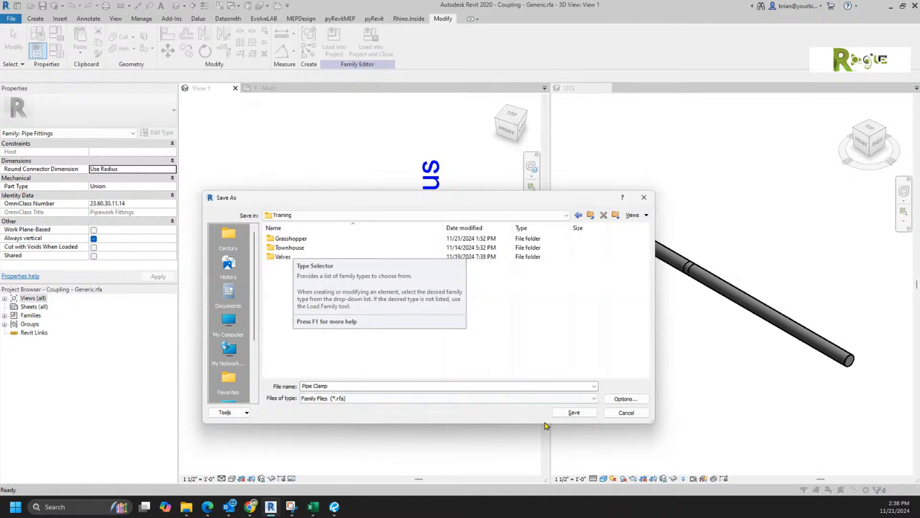
{"action": "left_click", "coordinate": [573, 413]}
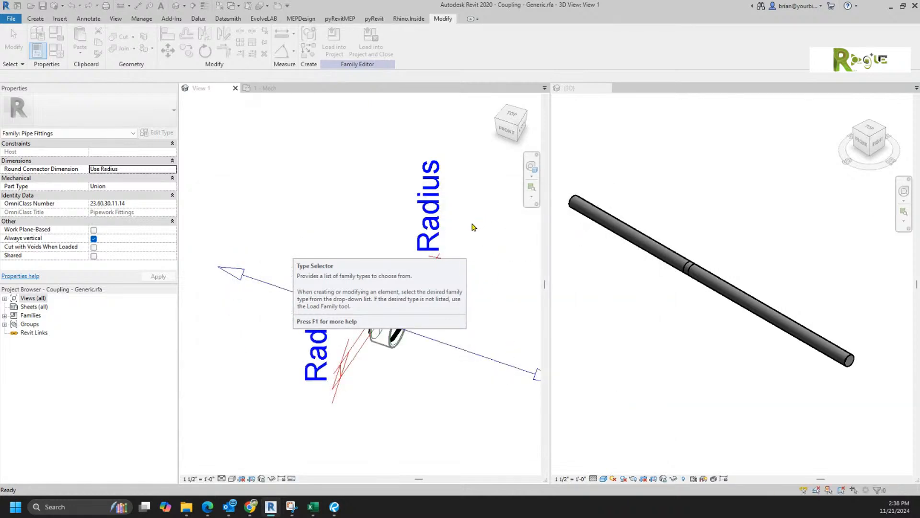
Step: Zoom, orbit and pan View 1 to bring the fitting and its upper Radius label close
{"action": "scroll", "coordinate": [334, 267], "scroll_direction": "up", "scroll_amount": 3}
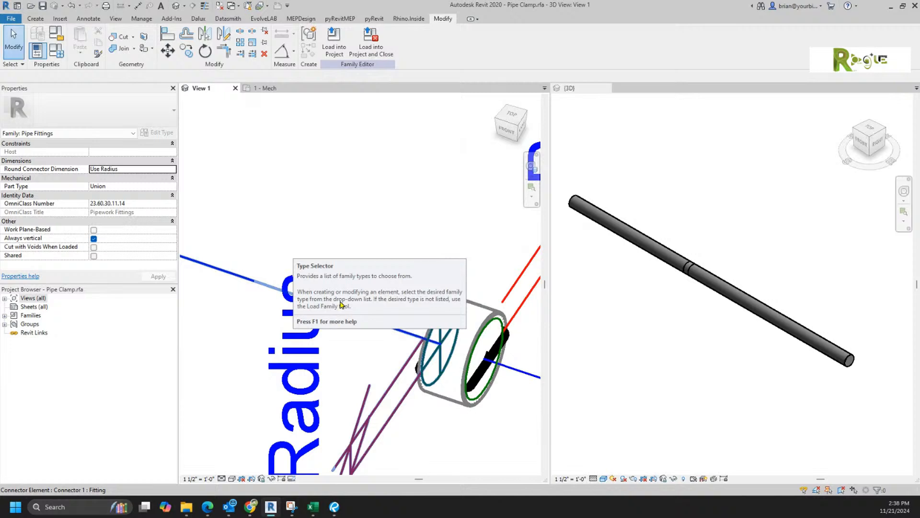
{"action": "middle_click_drag", "start_coordinate": [375, 156], "coordinate": [309, 189], "text": "shift"}
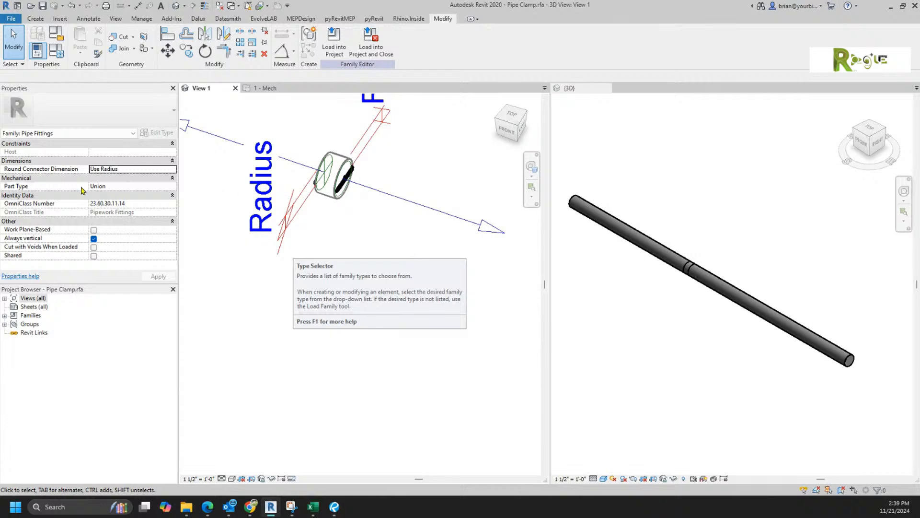
{"action": "middle_click_drag", "start_coordinate": [349, 273], "coordinate": [390, 372]}
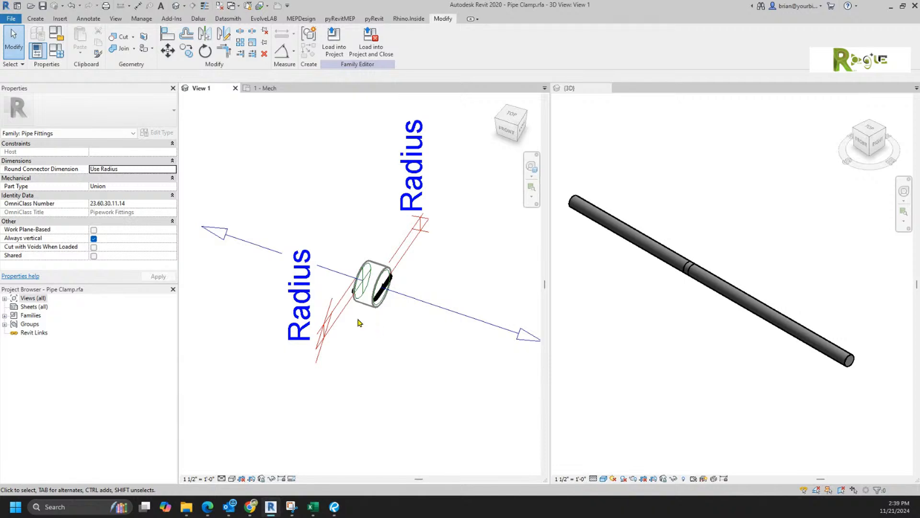
{"action": "scroll", "coordinate": [379, 350], "scroll_direction": "up", "scroll_amount": 3}
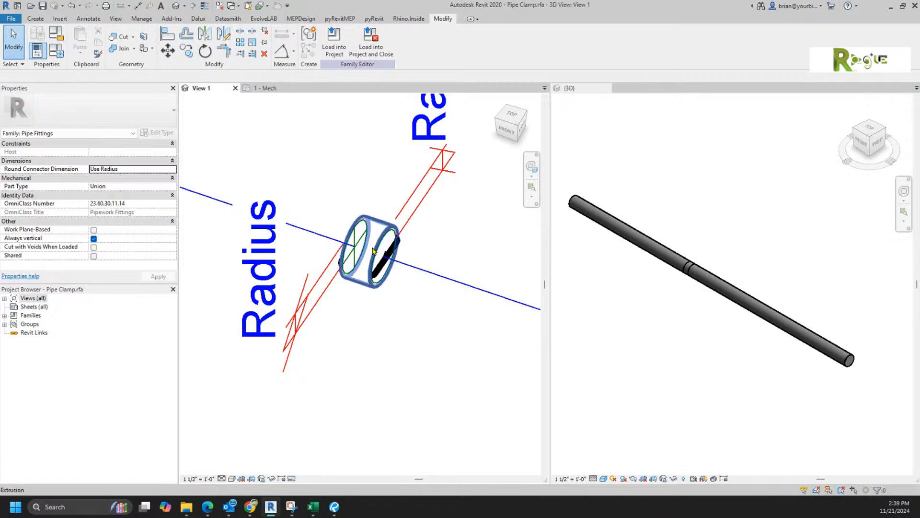
{"action": "scroll", "coordinate": [350, 199], "scroll_direction": "up", "scroll_amount": 3}
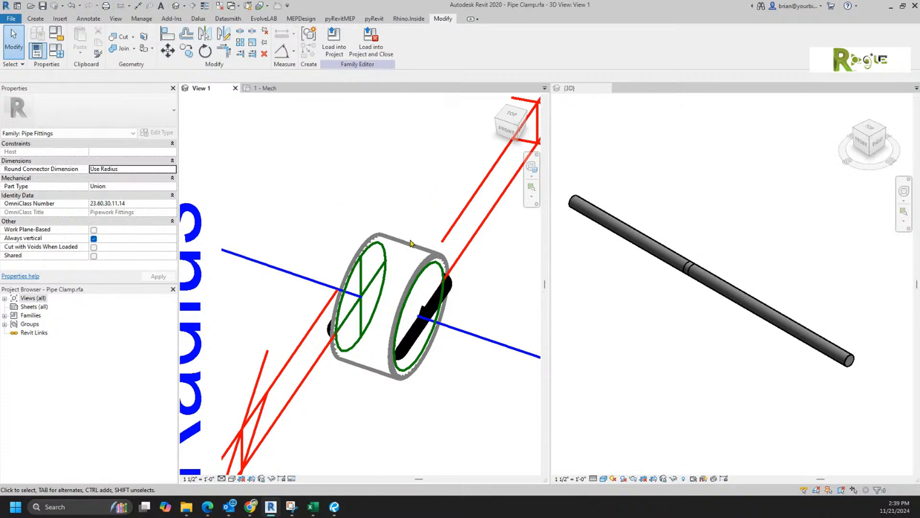
{"action": "left_click", "coordinate": [409, 248]}
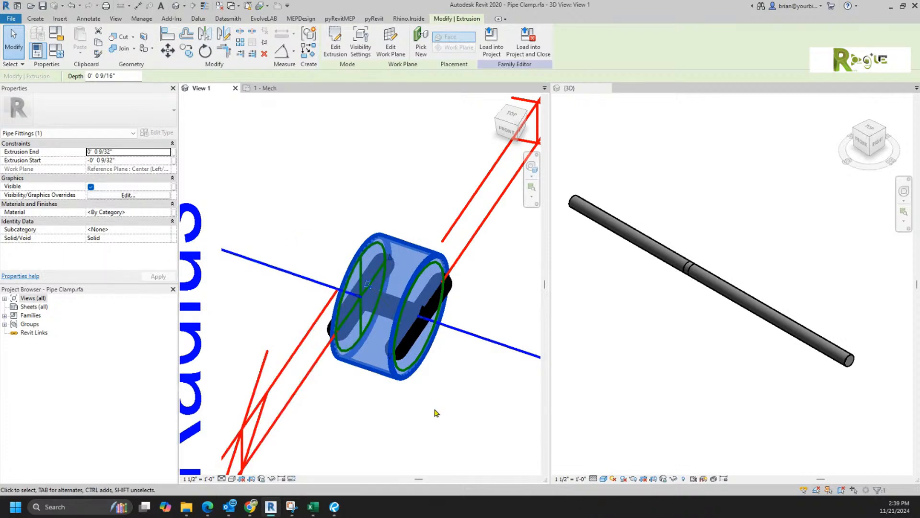
{"action": "key", "text": "h"}
{"action": "key", "text": "h"}
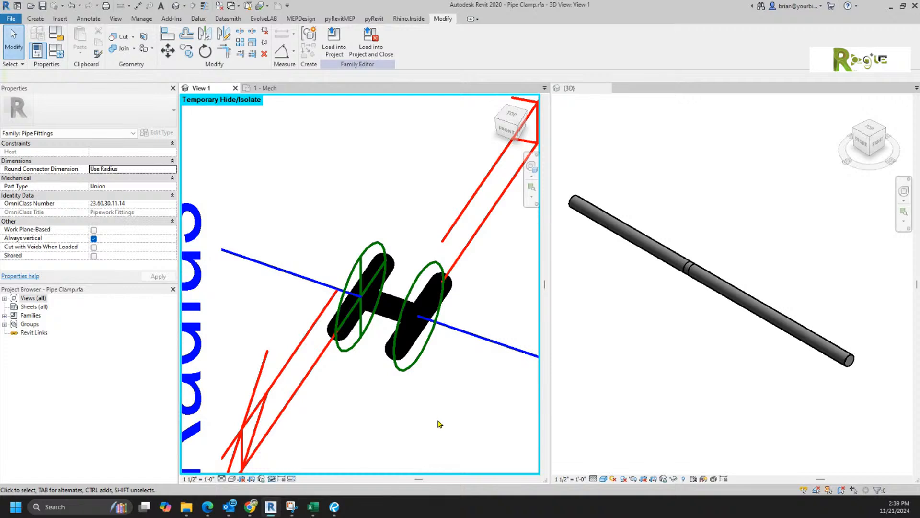
{"action": "left_click", "coordinate": [272, 479]}
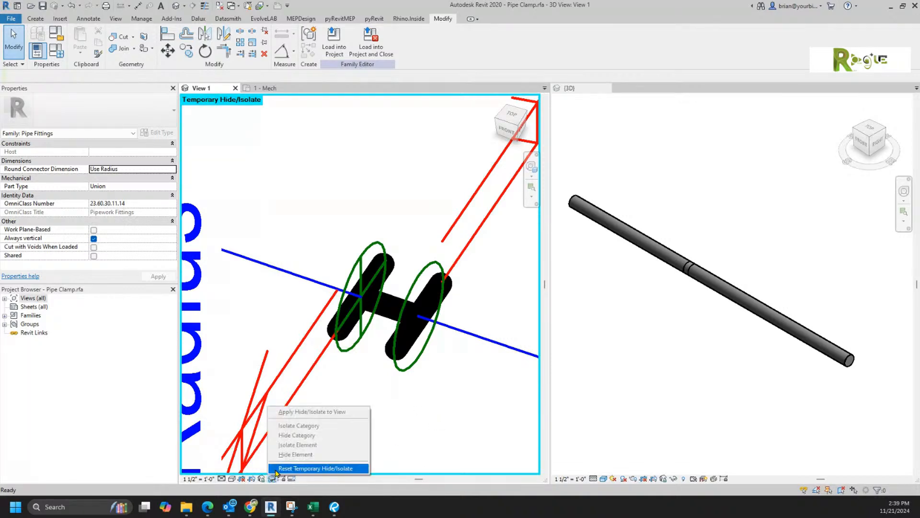
{"action": "left_click", "coordinate": [275, 469]}
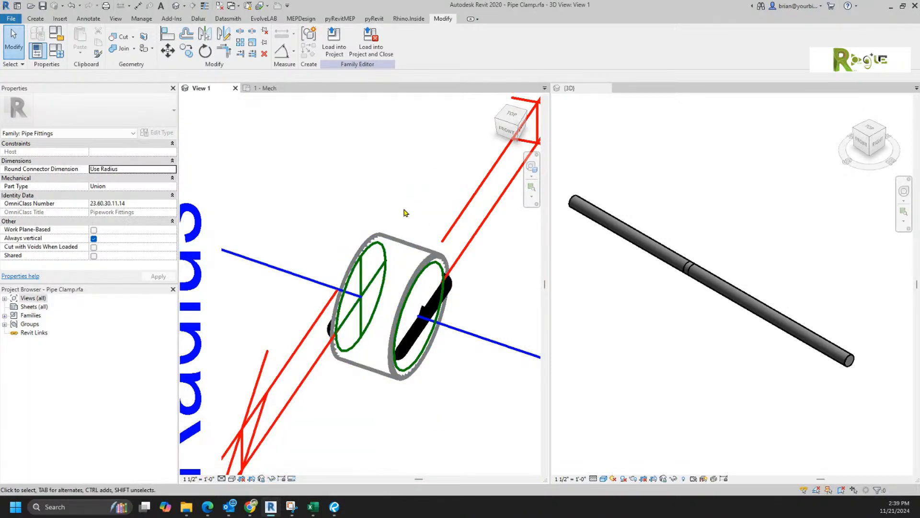
{"action": "left_click", "coordinate": [221, 478]}
{"action": "left_click", "coordinate": [230, 468]}
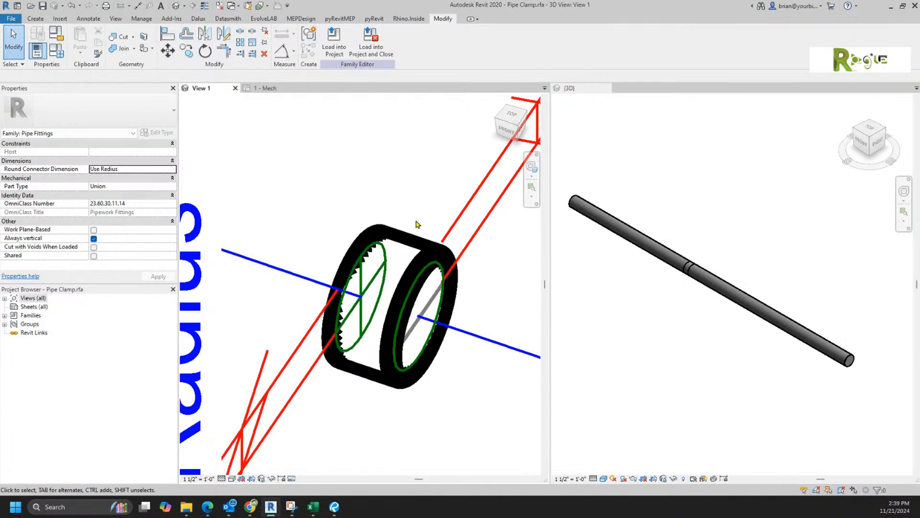
{"action": "left_click", "coordinate": [409, 244]}
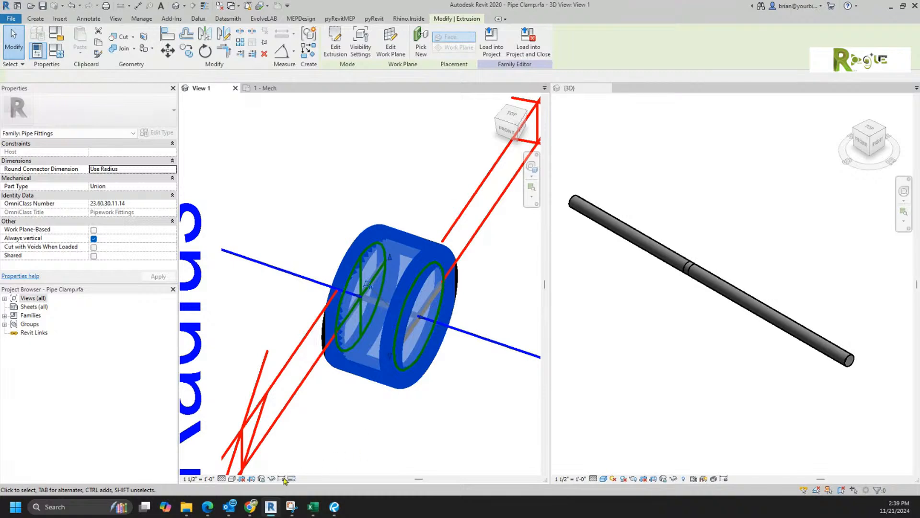
{"action": "left_click", "coordinate": [221, 479]}
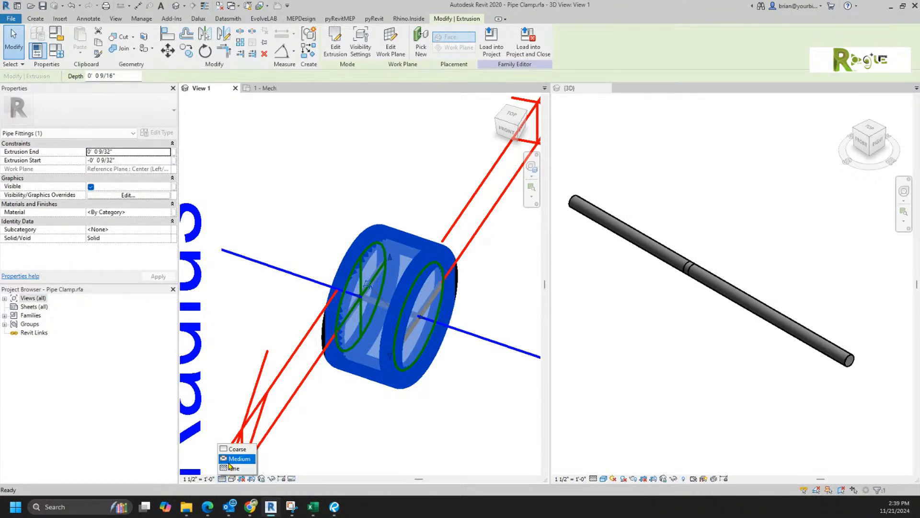
{"action": "left_click", "coordinate": [231, 456]}
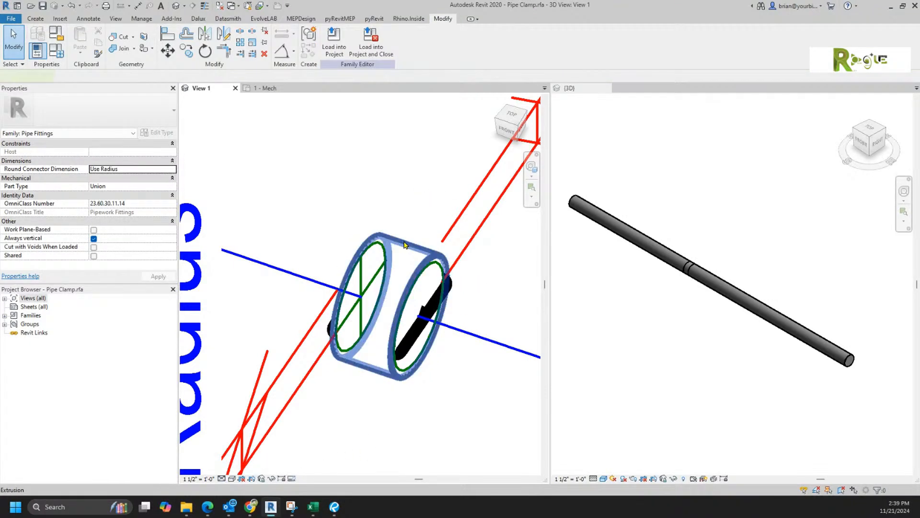
{"action": "left_click", "coordinate": [403, 245]}
{"action": "left_click", "coordinate": [360, 46]}
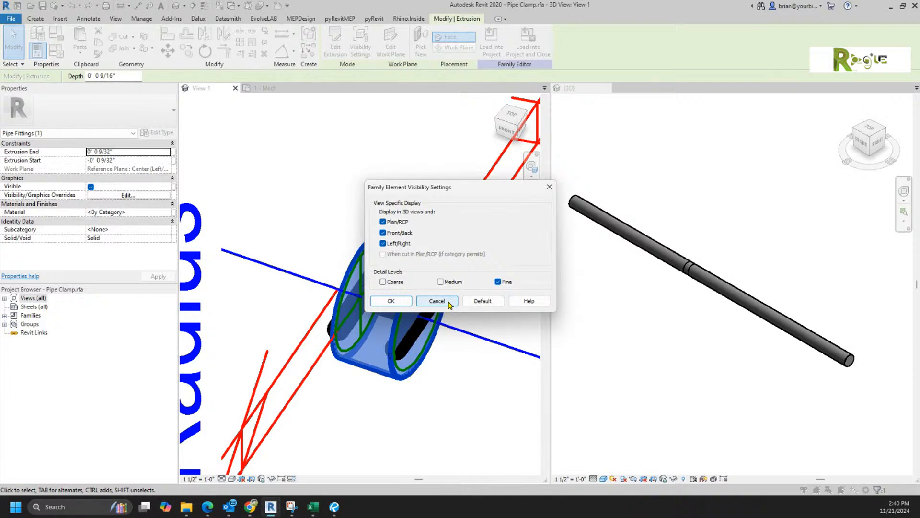
{"action": "left_click", "coordinate": [449, 302]}
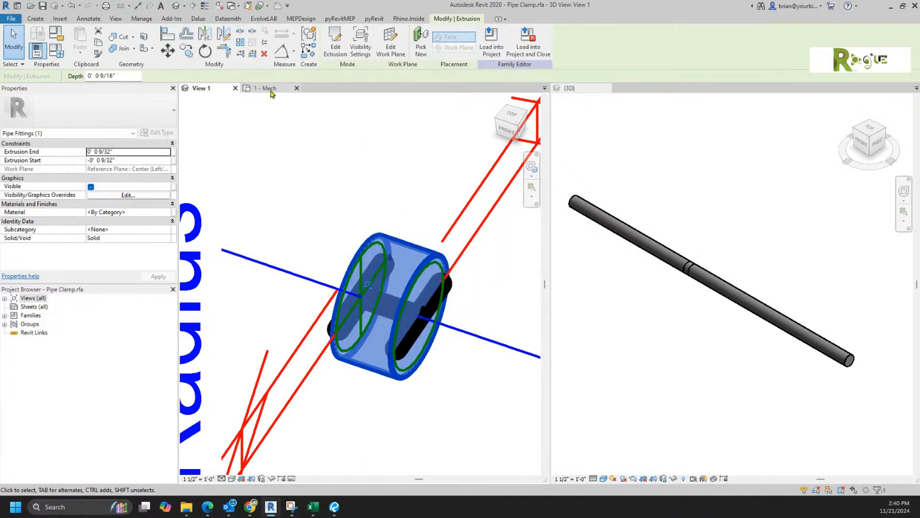
{"action": "left_click", "coordinate": [270, 90]}
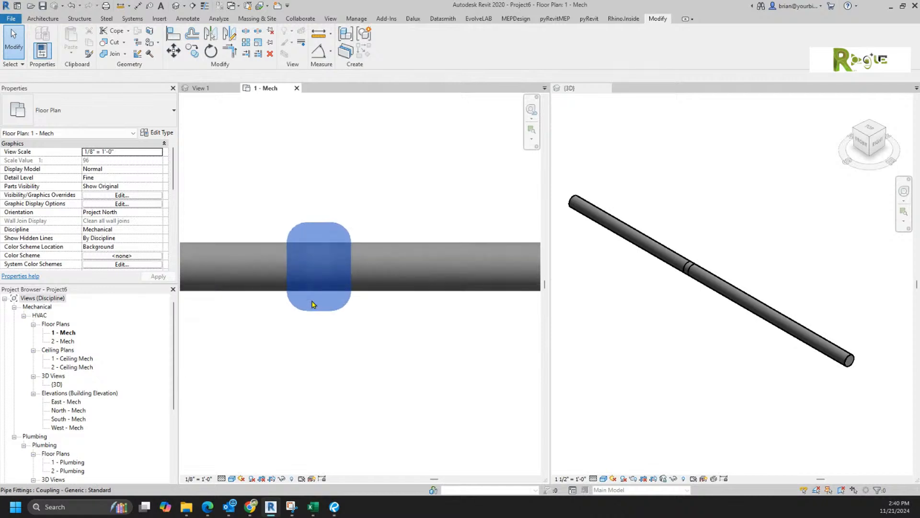
Step: Give 1 - Mech a 1 1/2" = 1'-0" scale at Medium detail, then return to Pipe Clamp
{"action": "left_click", "coordinate": [198, 478]}
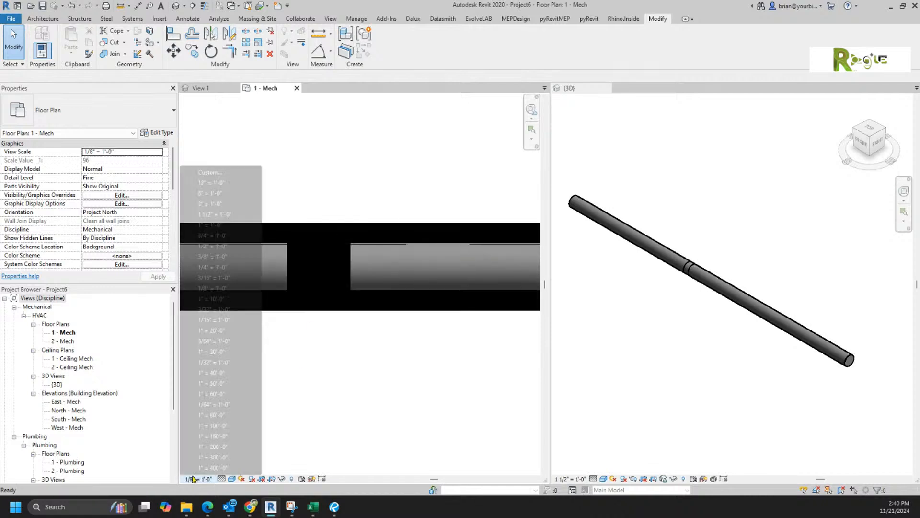
{"action": "left_click", "coordinate": [207, 214]}
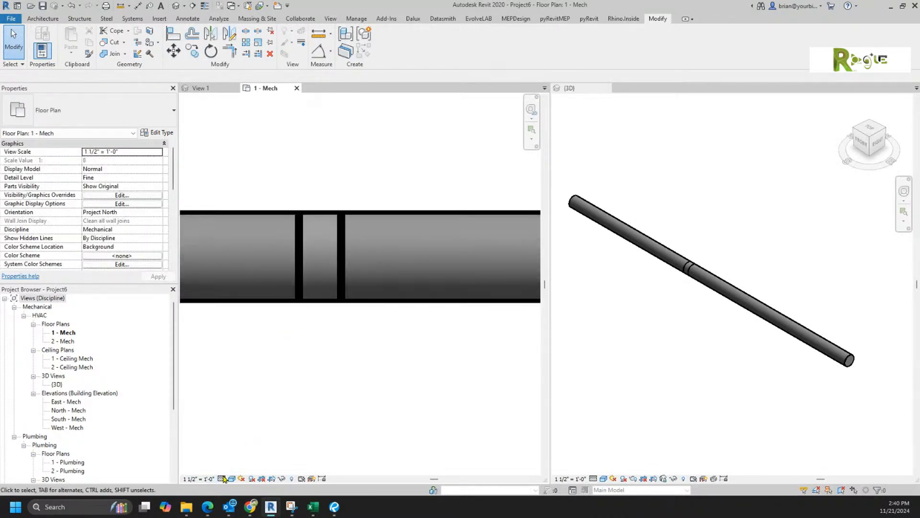
{"action": "left_click", "coordinate": [223, 478]}
{"action": "left_click", "coordinate": [233, 460]}
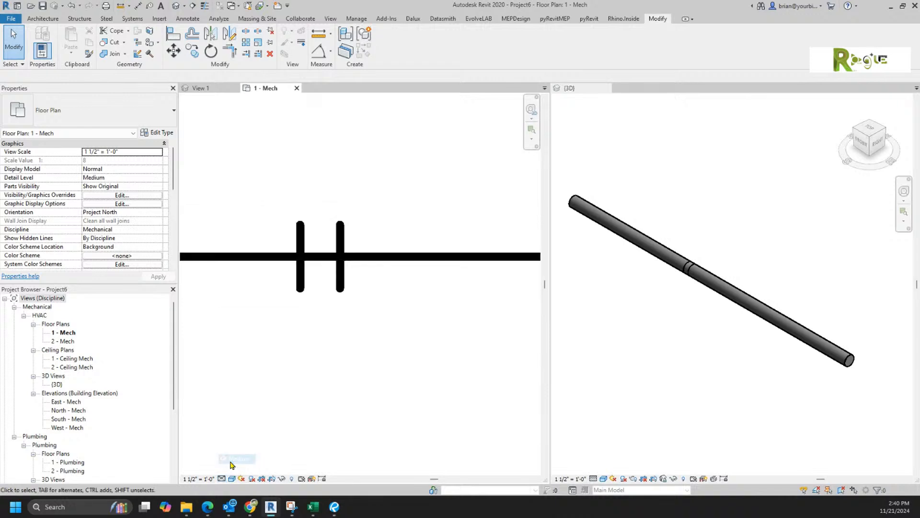
{"action": "left_click", "coordinate": [301, 284]}
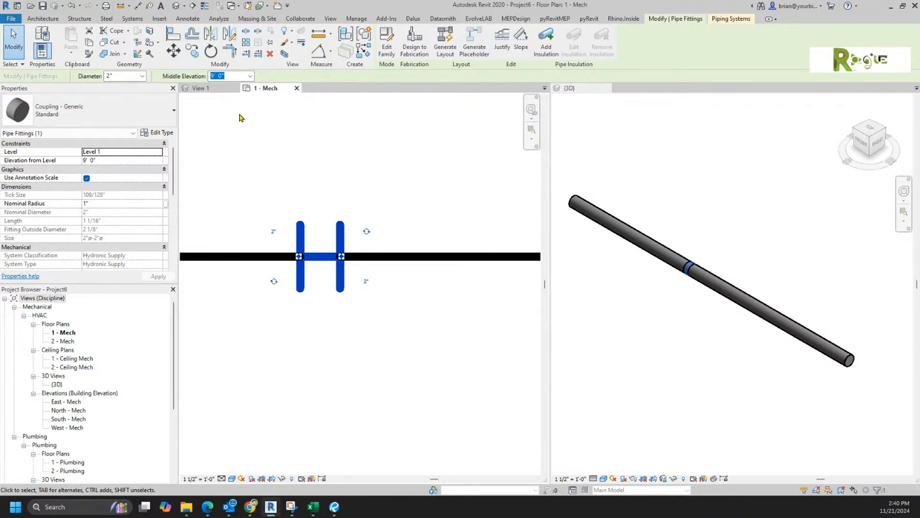
{"action": "left_click", "coordinate": [201, 89]}
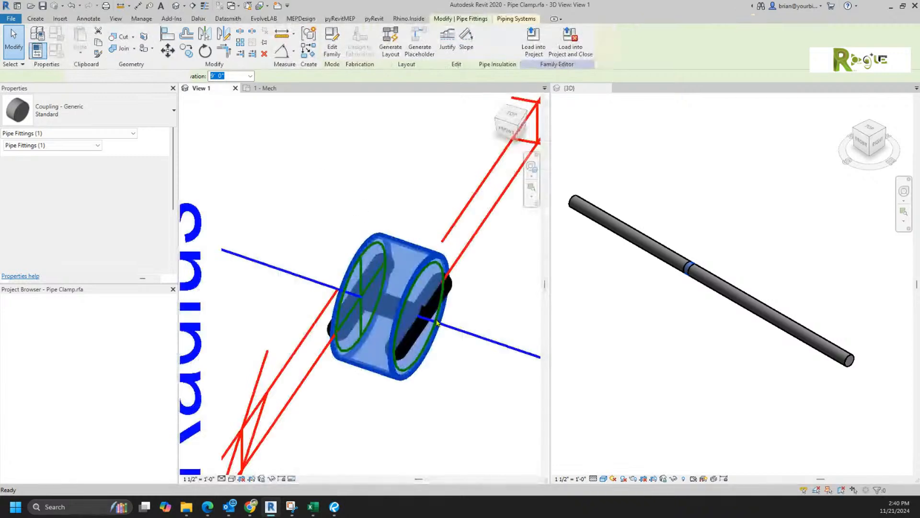
Step: Select the model line inside the coupling, then clear the selection
{"action": "left_click", "coordinate": [403, 324]}
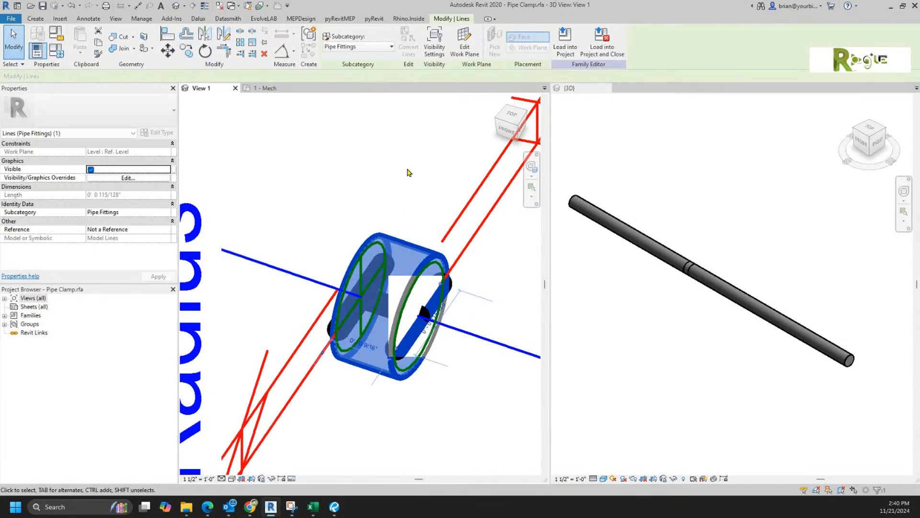
{"action": "left_click", "coordinate": [377, 147]}
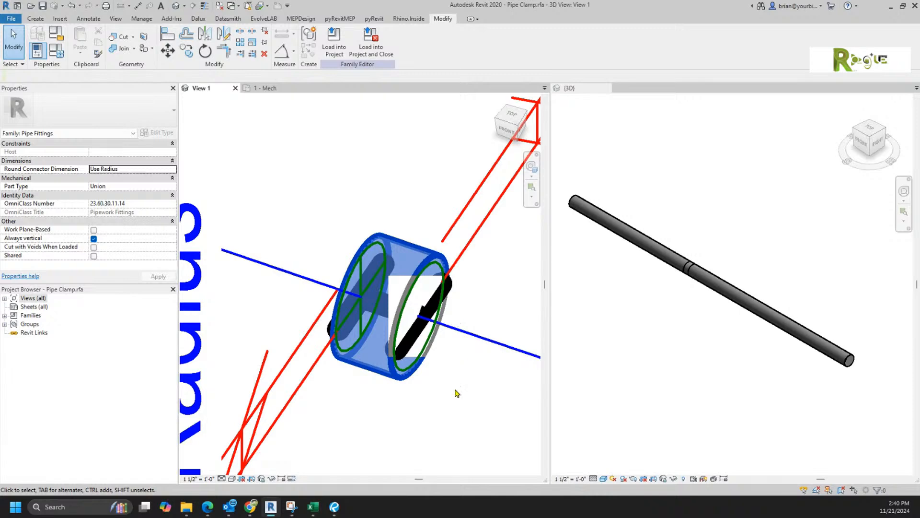
{"action": "scroll", "coordinate": [424, 362], "scroll_direction": "up", "scroll_amount": 2}
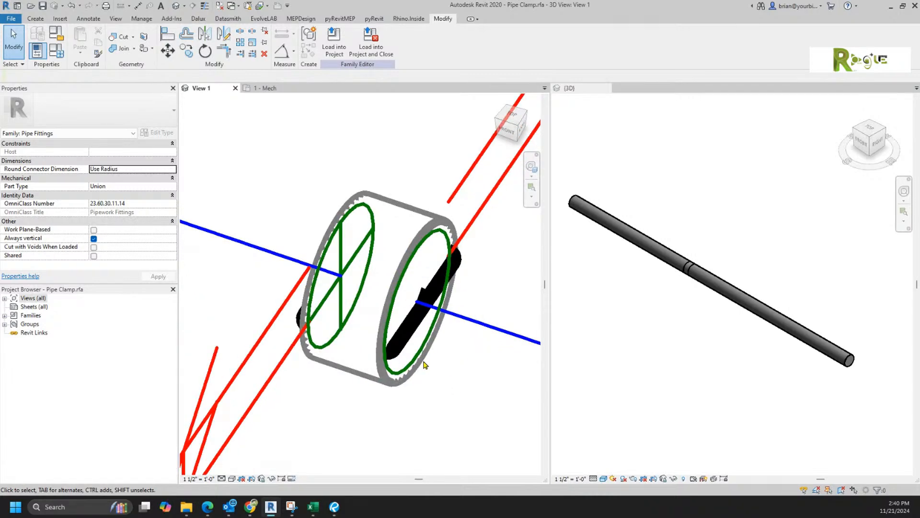
{"action": "scroll", "coordinate": [424, 362], "scroll_direction": "down", "scroll_amount": 3}
Step: Regroup the Tick Size parameter under Other in the family's parameters
{"action": "left_click", "coordinate": [60, 57]}
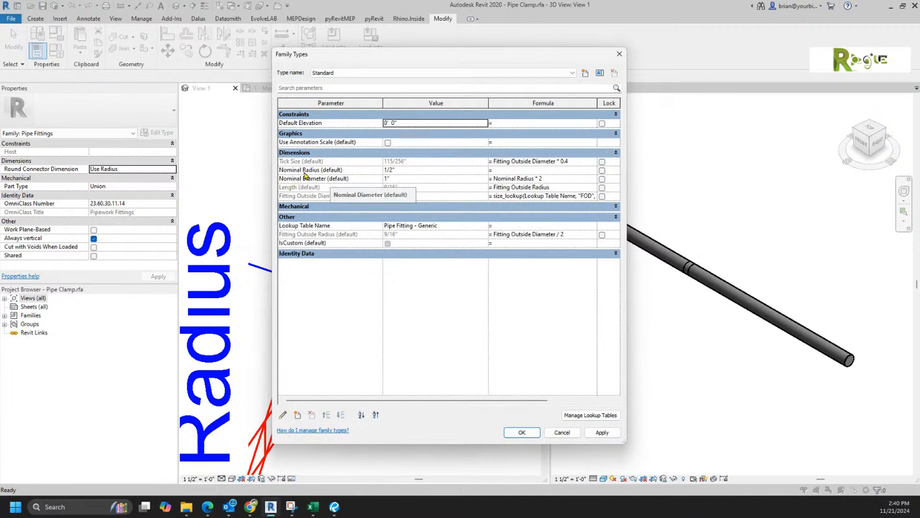
{"action": "left_click", "coordinate": [346, 160]}
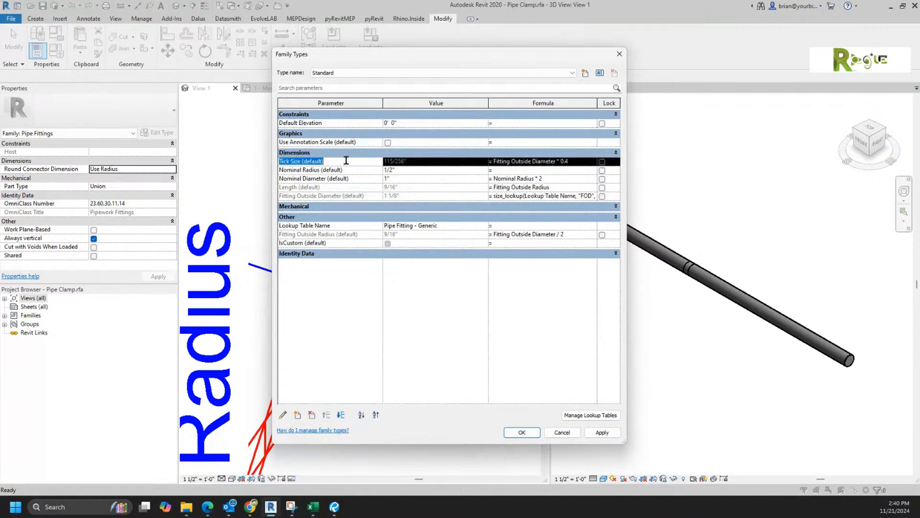
{"action": "left_click", "coordinate": [288, 415]}
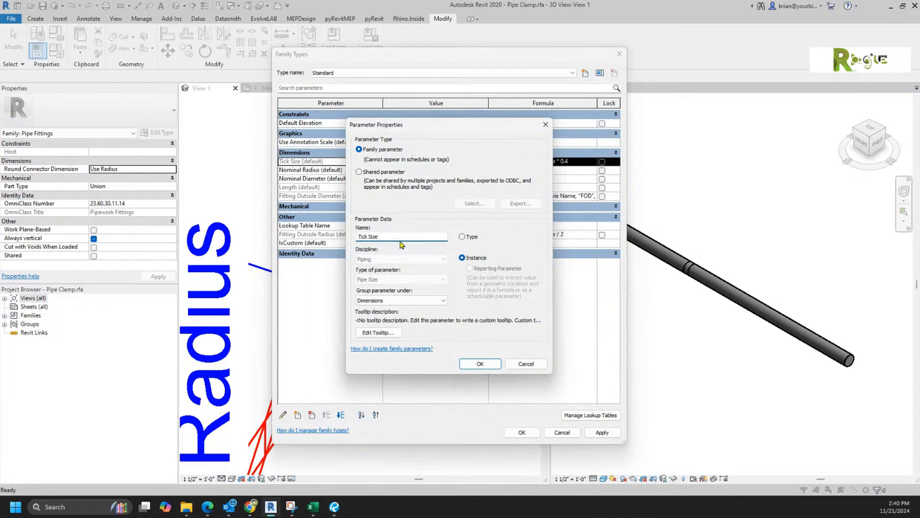
{"action": "left_click", "coordinate": [389, 300]}
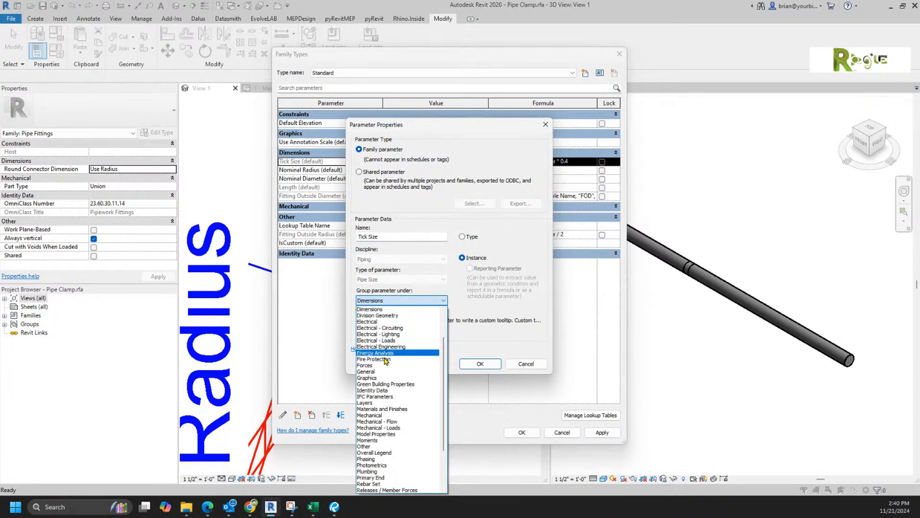
{"action": "left_click", "coordinate": [396, 447]}
{"action": "left_click", "coordinate": [480, 363]}
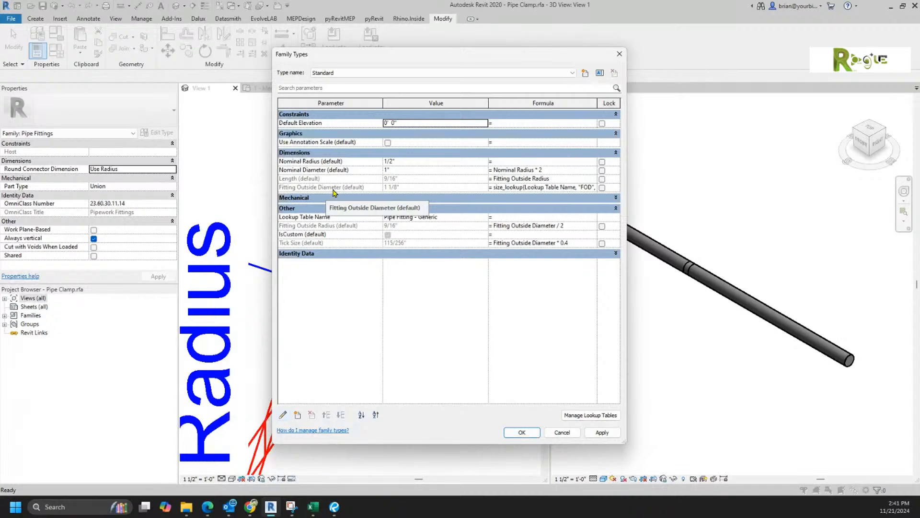
Step: Widen the parameters window and Formula column, then select the Fitting Outside Diameter formula
{"action": "left_click_drag", "start_coordinate": [627, 223], "coordinate": [799, 222]}
{"action": "left_click_drag", "start_coordinate": [597, 103], "coordinate": [510, 103]}
{"action": "left_click_drag", "start_coordinate": [674, 102], "coordinate": [765, 103]}
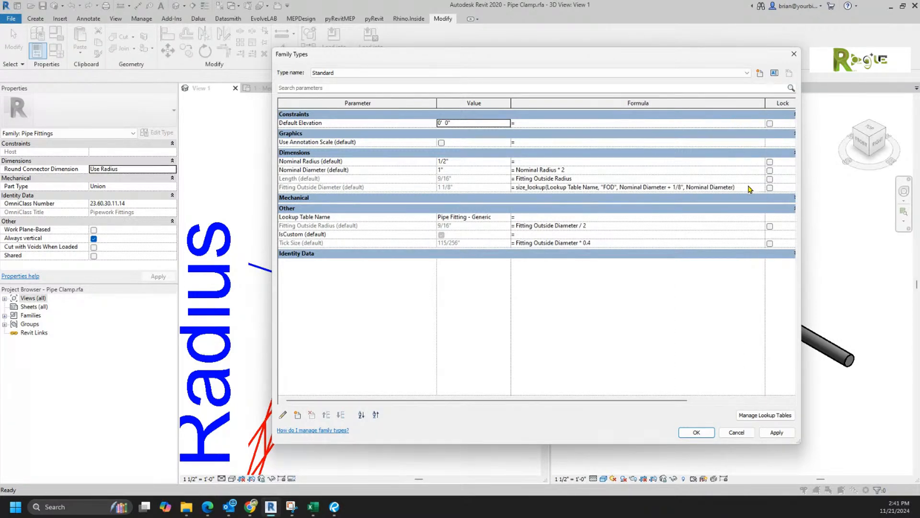
{"action": "left_click", "coordinate": [746, 190]}
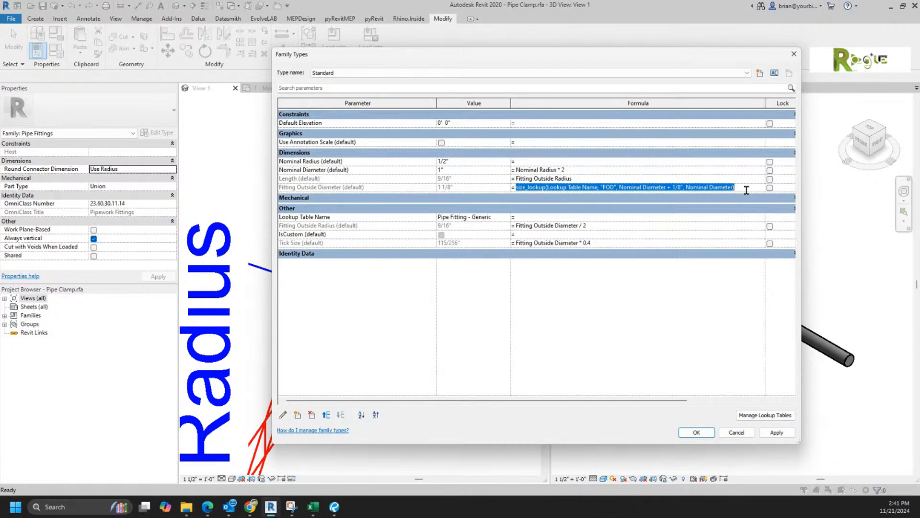
Step: Export the Pipe Fitting - Generic lookup table as CSV into Training and close the lookup list
{"action": "left_click", "coordinate": [764, 414]}
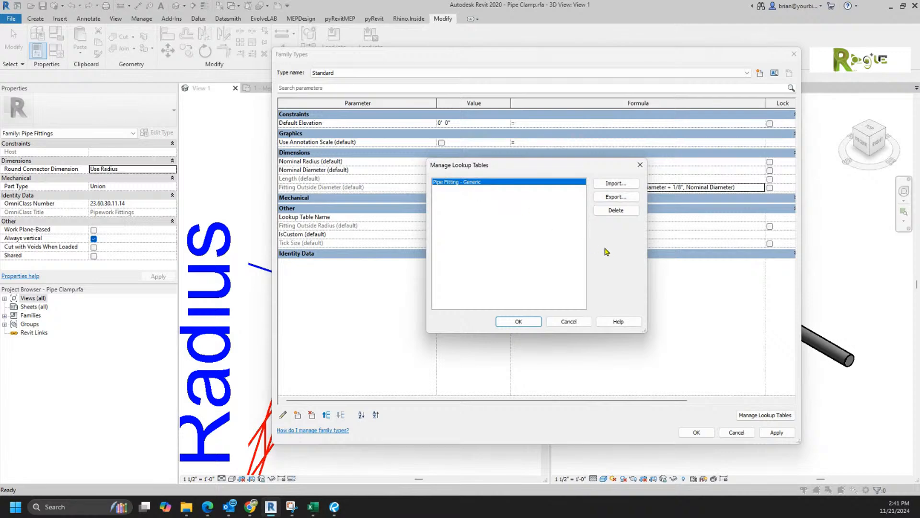
{"action": "left_click", "coordinate": [616, 197]}
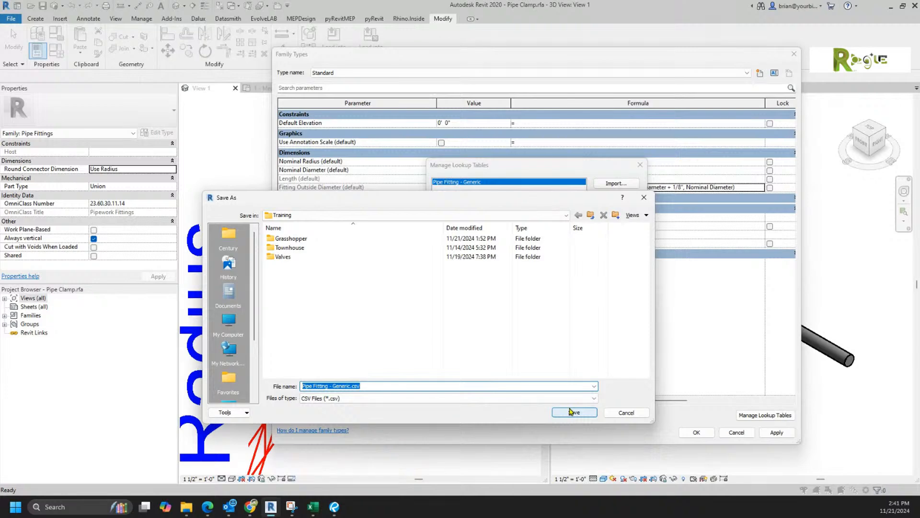
{"action": "left_click", "coordinate": [573, 413]}
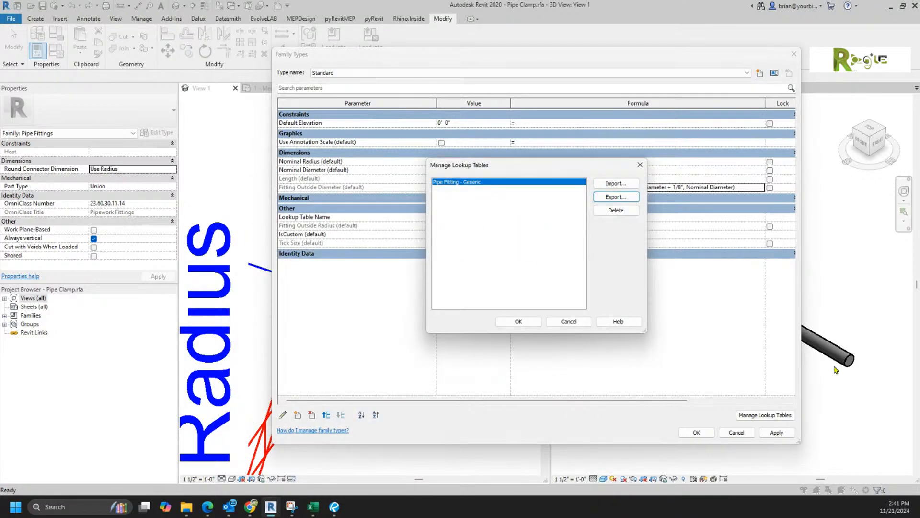
{"action": "left_click", "coordinate": [571, 322]}
Step: Close the family parameters and open Pipe Fitting - Generic.csv from the Training folder in Excel
{"action": "left_click", "coordinate": [736, 432]}
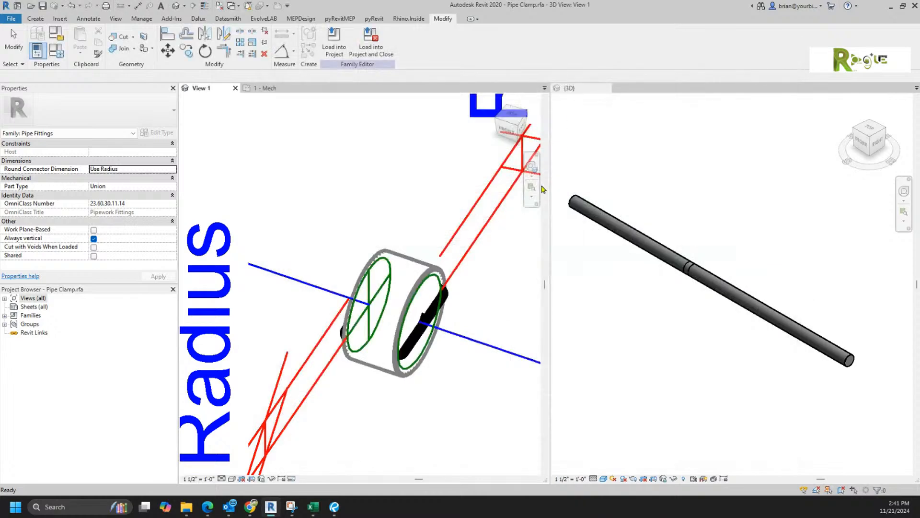
{"action": "mouse_move", "coordinate": [270, 513]}
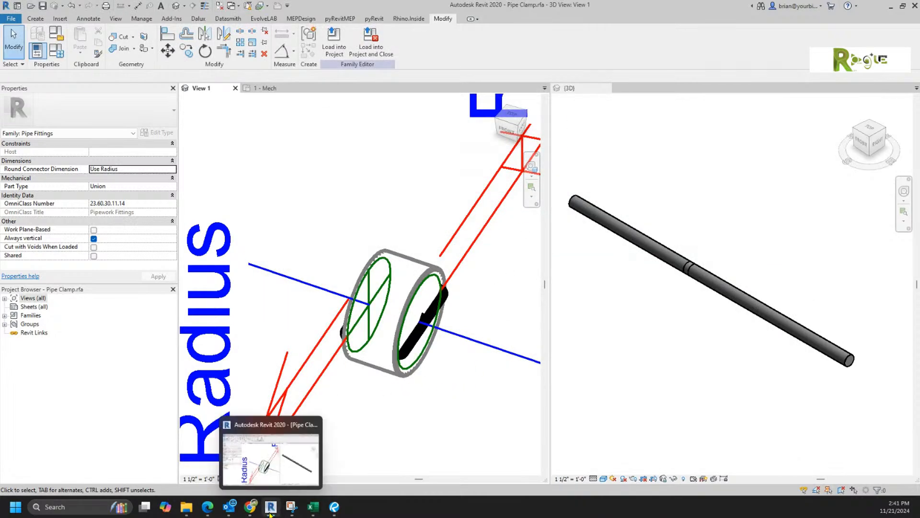
{"action": "mouse_move", "coordinate": [185, 509]}
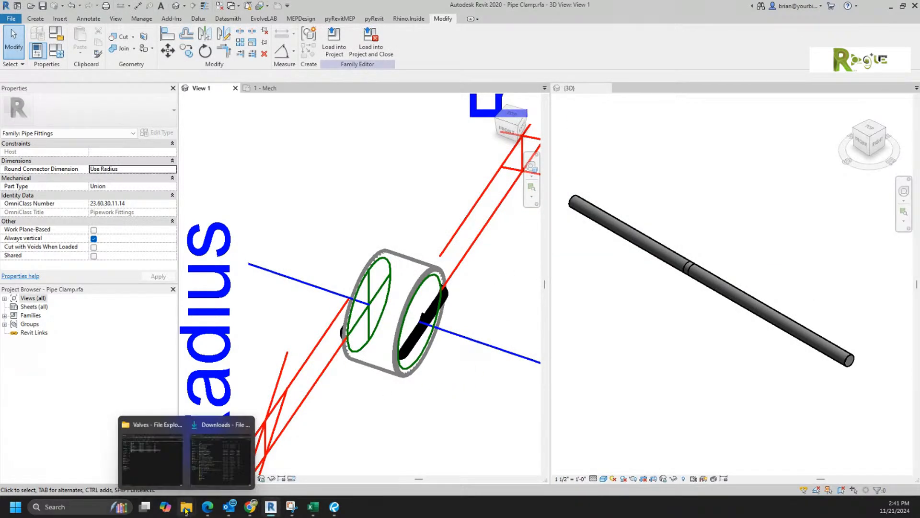
{"action": "left_click", "coordinate": [152, 453]}
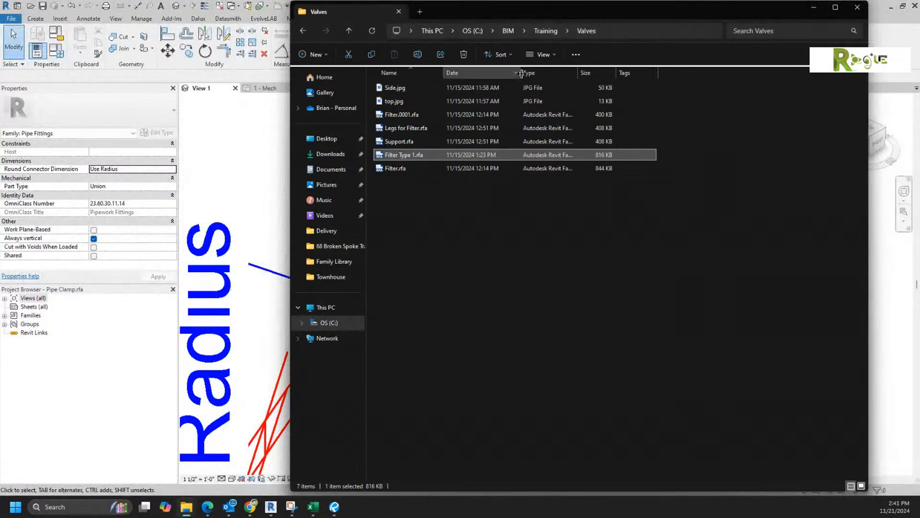
{"action": "left_click", "coordinate": [546, 31]}
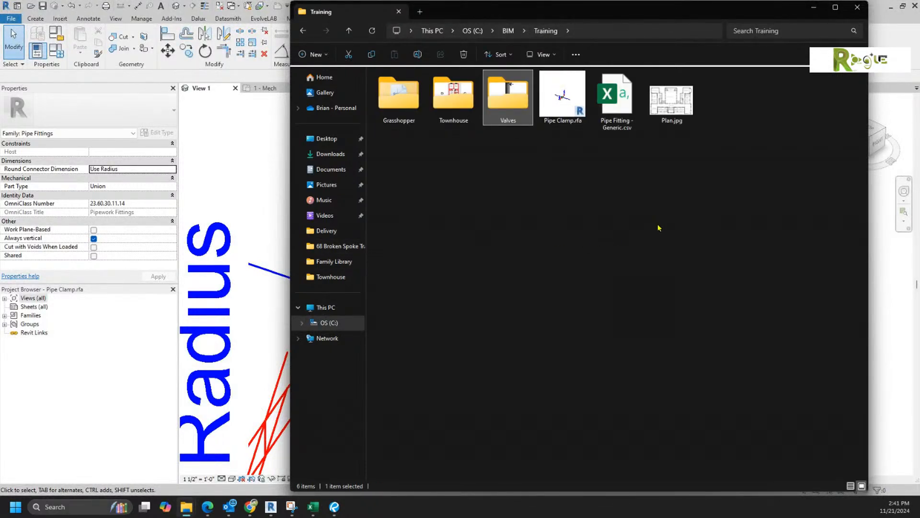
{"action": "left_click", "coordinate": [658, 228]}
{"action": "double_click", "coordinate": [618, 103]}
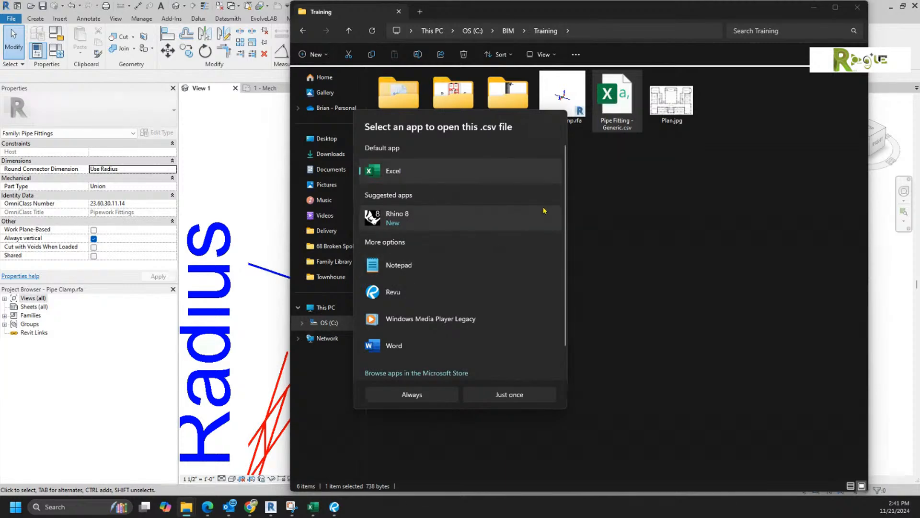
{"action": "double_click", "coordinate": [399, 173]}
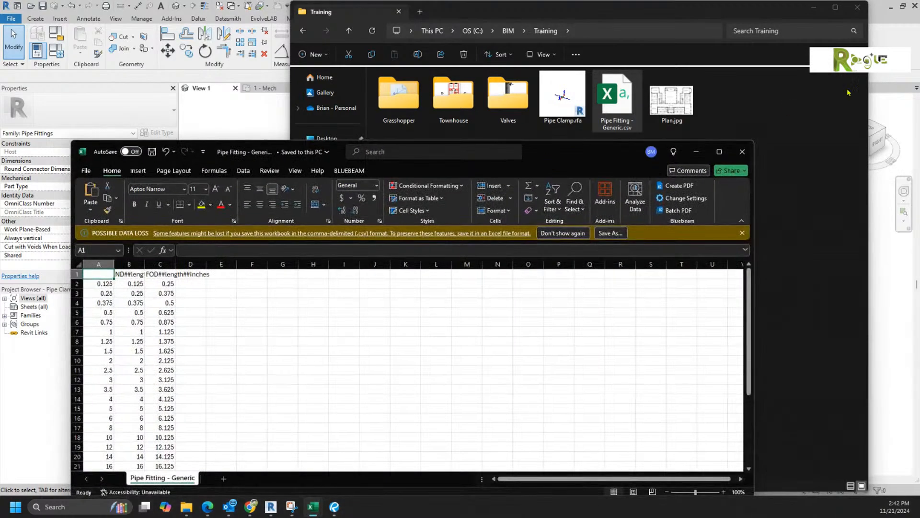
Step: Enlarge and reposition the Excel window, widening columns B and C to fit their headers
{"action": "left_click", "coordinate": [813, 8]}
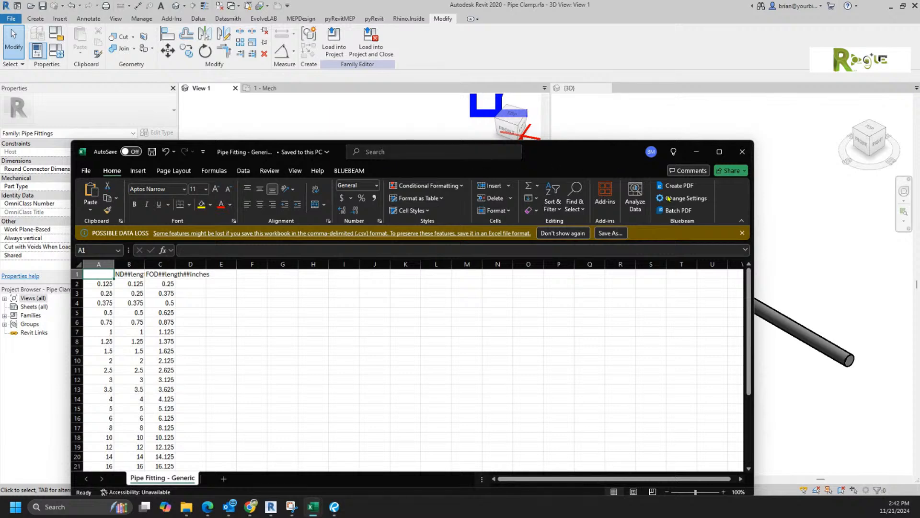
{"action": "left_click_drag", "start_coordinate": [755, 298], "coordinate": [864, 285]}
{"action": "left_click_drag", "start_coordinate": [176, 264], "coordinate": [245, 264]}
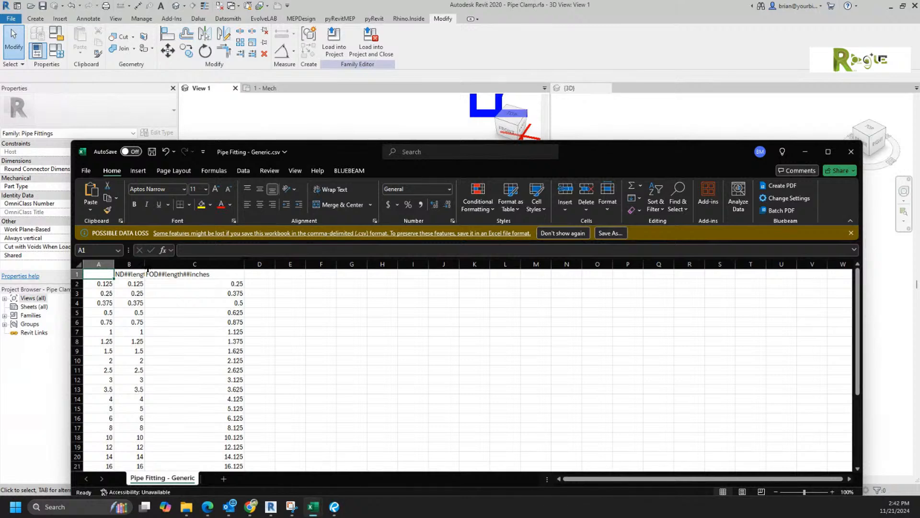
{"action": "left_click_drag", "start_coordinate": [143, 266], "coordinate": [208, 265]}
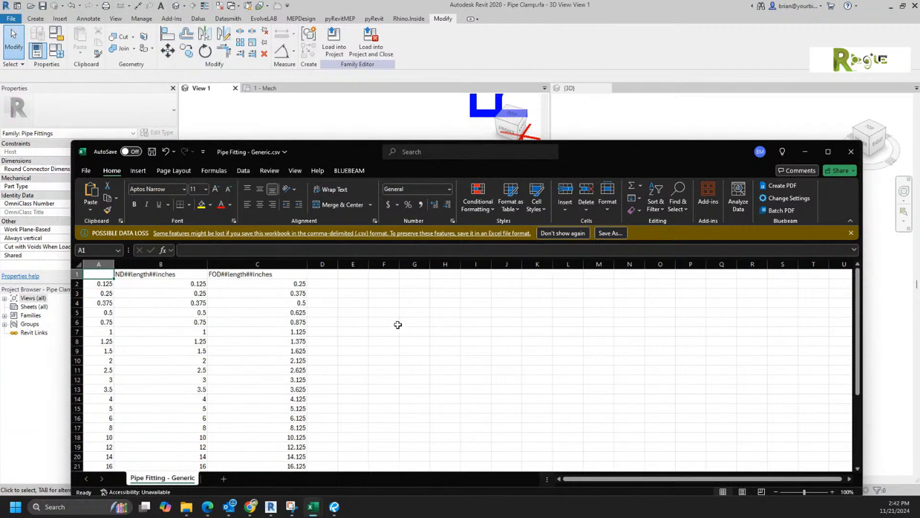
{"action": "left_click_drag", "start_coordinate": [638, 152], "coordinate": [683, 58]}
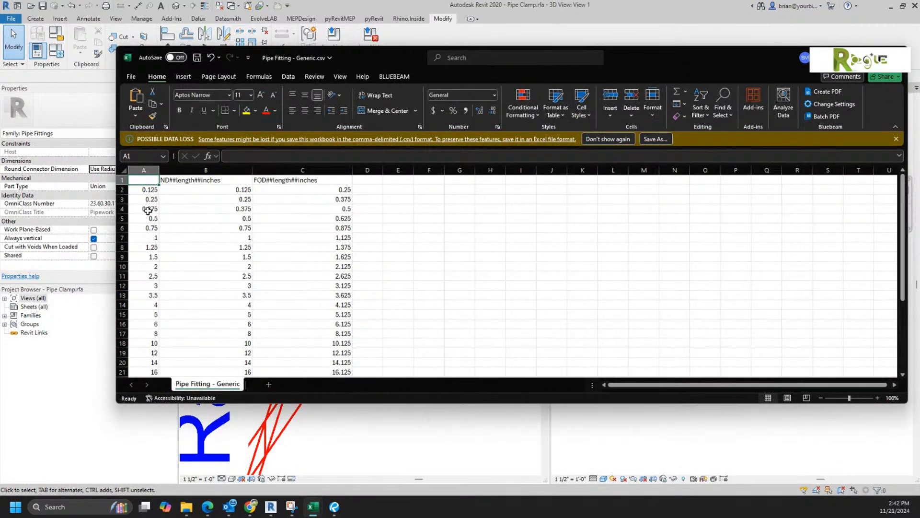
Step: Check the size values 1, 1.25, 1.5 and 2 in cells A7 to A10
{"action": "left_click", "coordinate": [149, 238]}
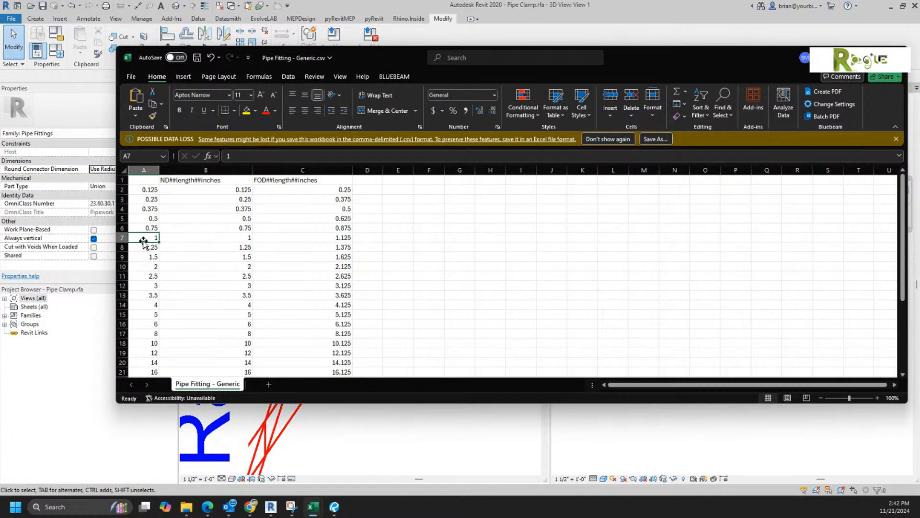
{"action": "left_click", "coordinate": [141, 249]}
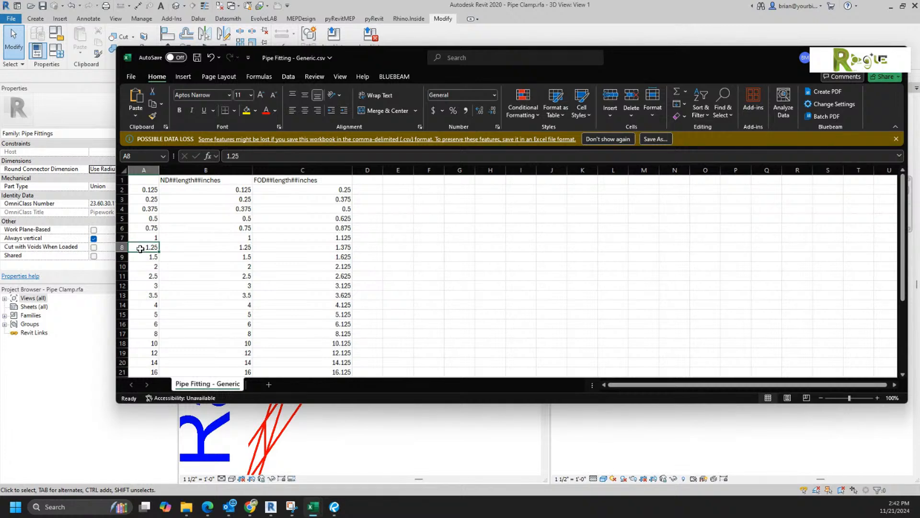
{"action": "left_click", "coordinate": [140, 258]}
{"action": "left_click", "coordinate": [142, 266]}
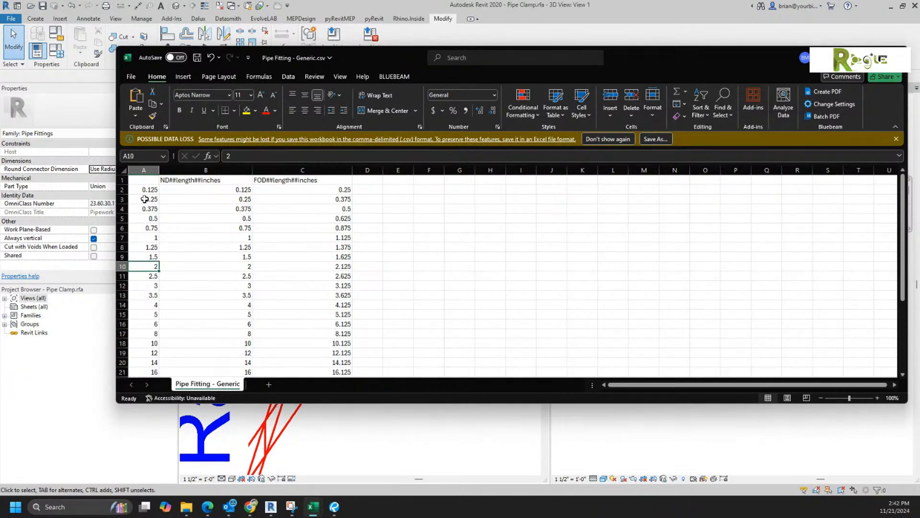
Step: Delete the 0.125–0.75 size rows and the larger-size rows below size 2
{"action": "left_click_drag", "start_coordinate": [118, 190], "coordinate": [117, 226]}
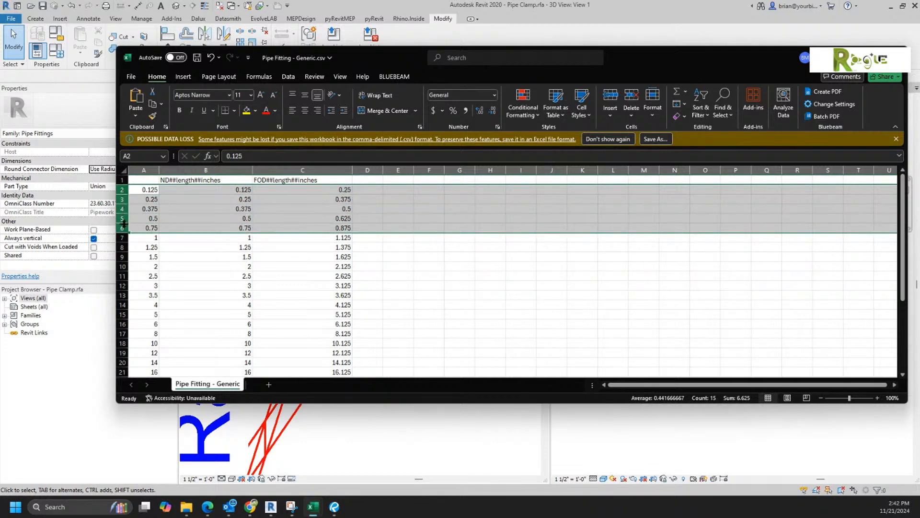
{"action": "right_click", "coordinate": [117, 226]}
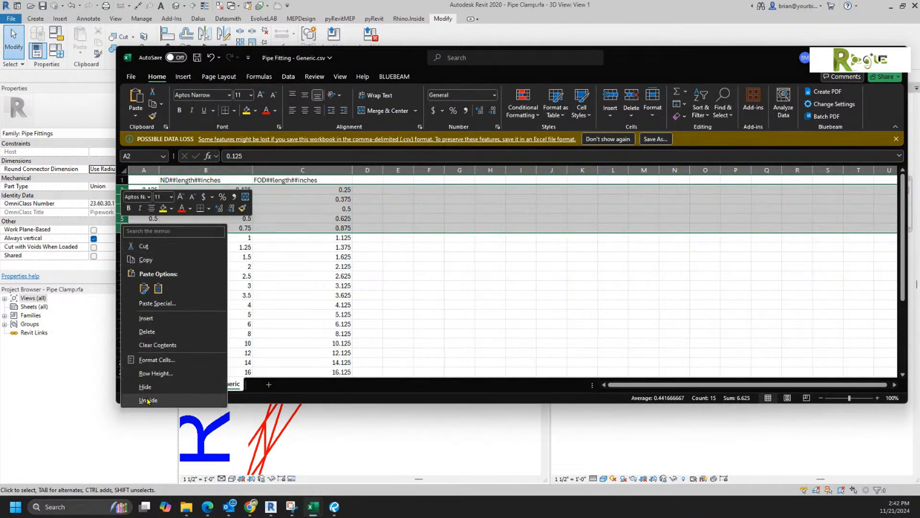
{"action": "left_click", "coordinate": [148, 332]}
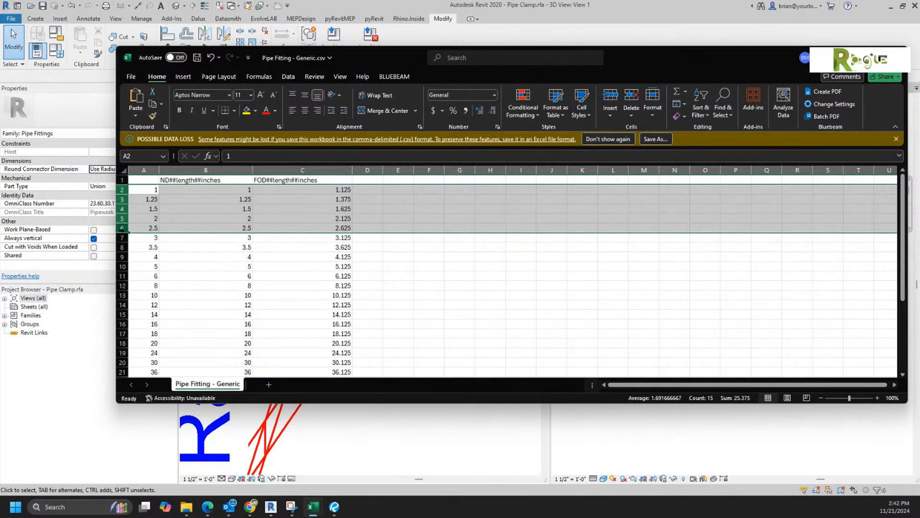
{"action": "left_click_drag", "start_coordinate": [123, 229], "coordinate": [127, 345]}
{"action": "right_click", "coordinate": [127, 345]}
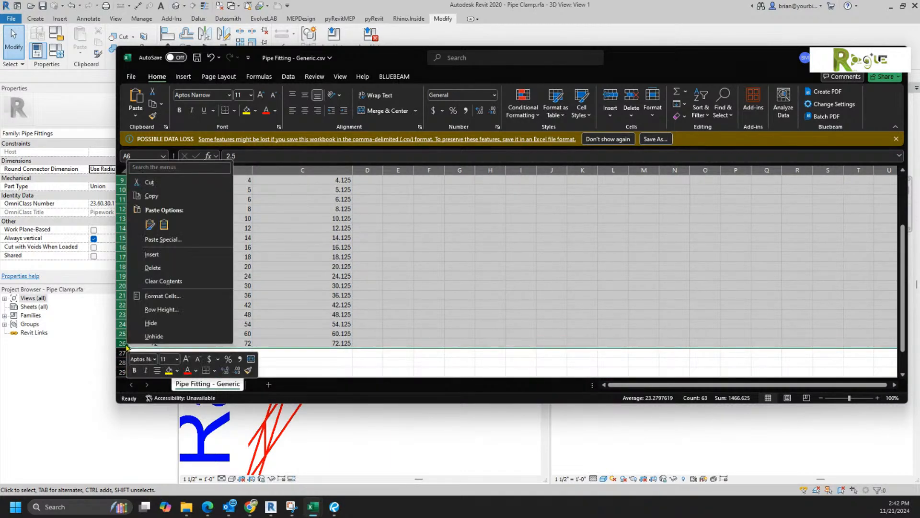
{"action": "left_click", "coordinate": [151, 268]}
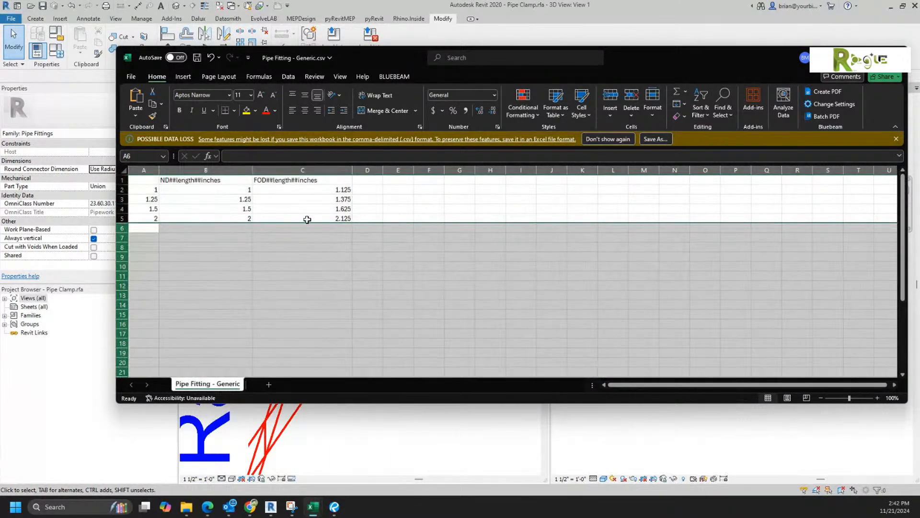
{"action": "left_click", "coordinate": [314, 286]}
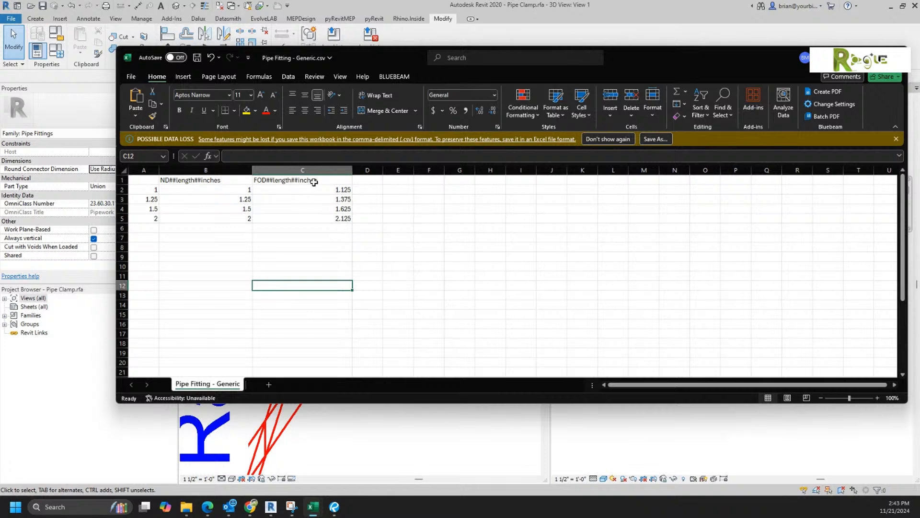
{"action": "scroll", "coordinate": [318, 241], "scroll_direction": "up", "scroll_amount": 3, "text": "ctrl"}
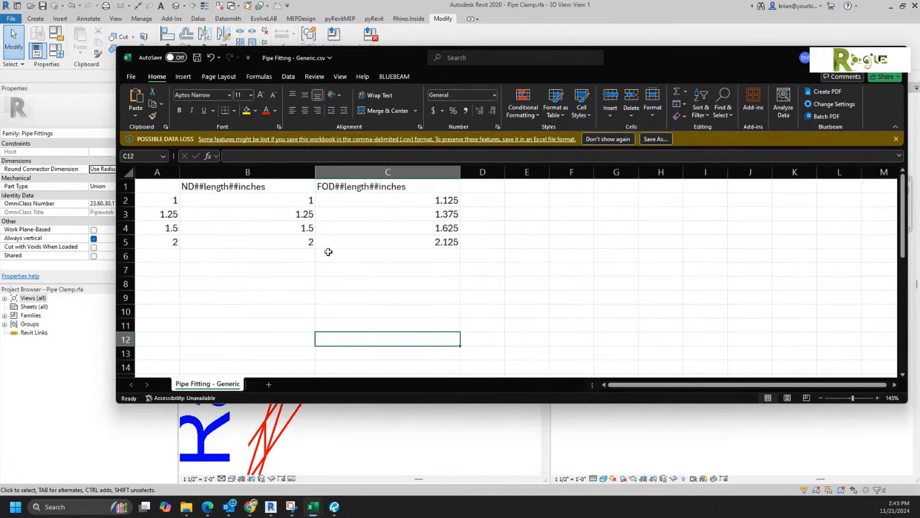
{"action": "scroll", "coordinate": [317, 235], "scroll_direction": "up", "scroll_amount": 1, "text": "ctrl"}
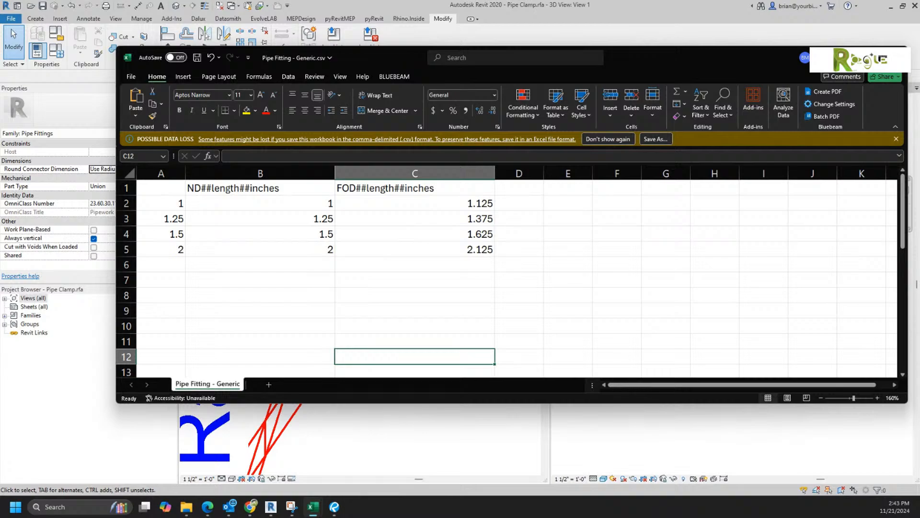
{"action": "left_click_drag", "start_coordinate": [919, 238], "coordinate": [359, 118]}
{"action": "scroll", "coordinate": [470, 292], "scroll_direction": "up", "scroll_amount": 3}
{"action": "scroll", "coordinate": [469, 292], "scroll_direction": "down", "scroll_amount": 3}
{"action": "scroll", "coordinate": [527, 366], "scroll_direction": "up", "scroll_amount": 10}
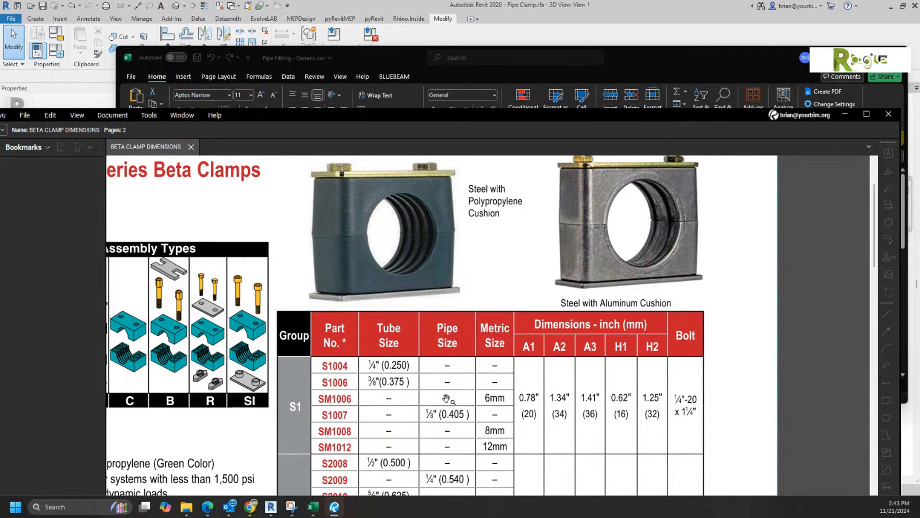
{"action": "left_click_drag", "start_coordinate": [532, 118], "coordinate": [919, 244]}
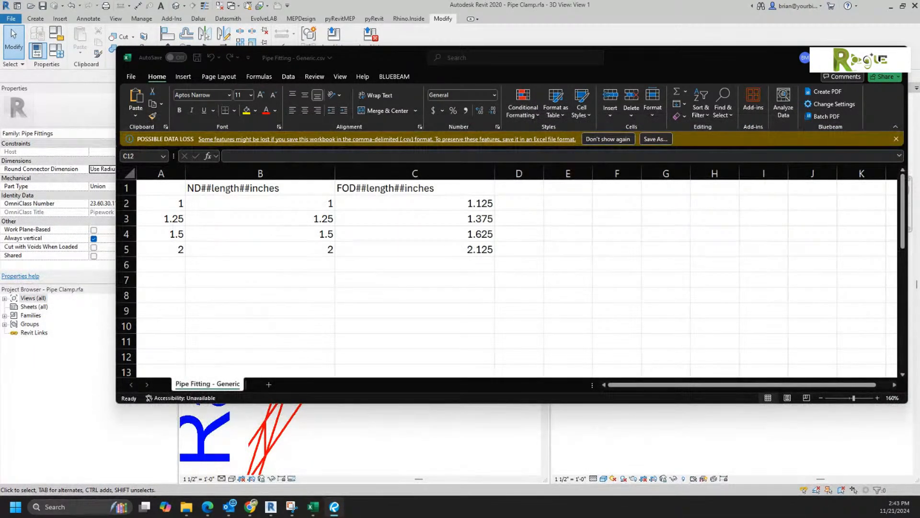
Step: Copy the FOD header into D1 as A1##length##inches and widen column D
{"action": "left_click", "coordinate": [454, 188]}
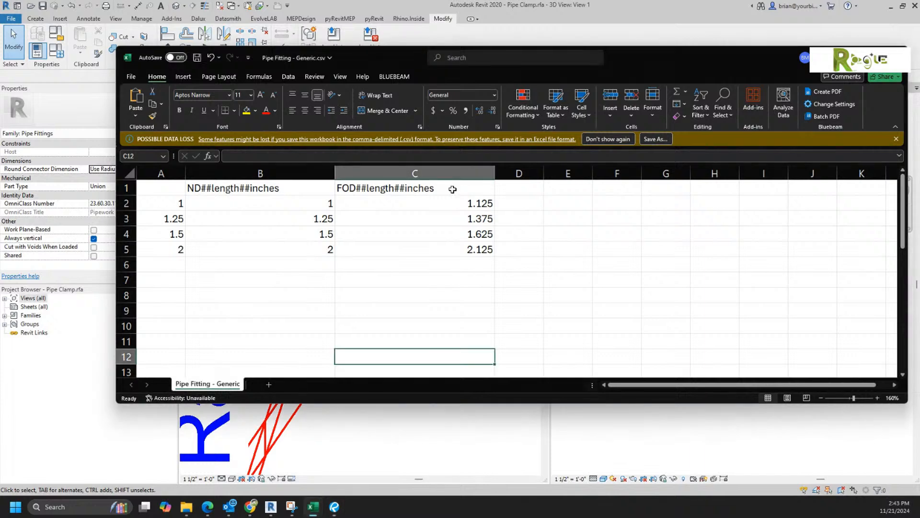
{"action": "double_click", "coordinate": [454, 187]}
{"action": "left_click_drag", "start_coordinate": [454, 187], "coordinate": [269, 187]}
{"action": "key", "text": "ctrl+c"}
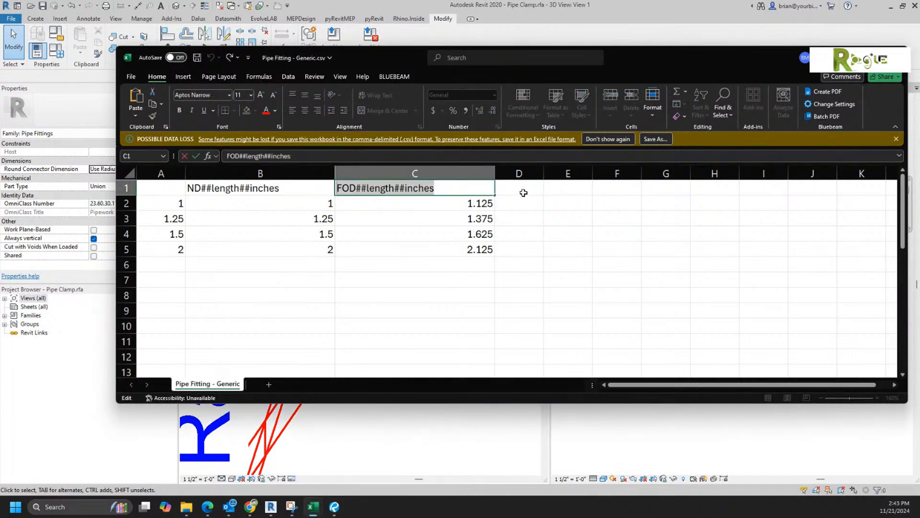
{"action": "left_click", "coordinate": [524, 191]}
{"action": "key", "text": "ctrl+v"}
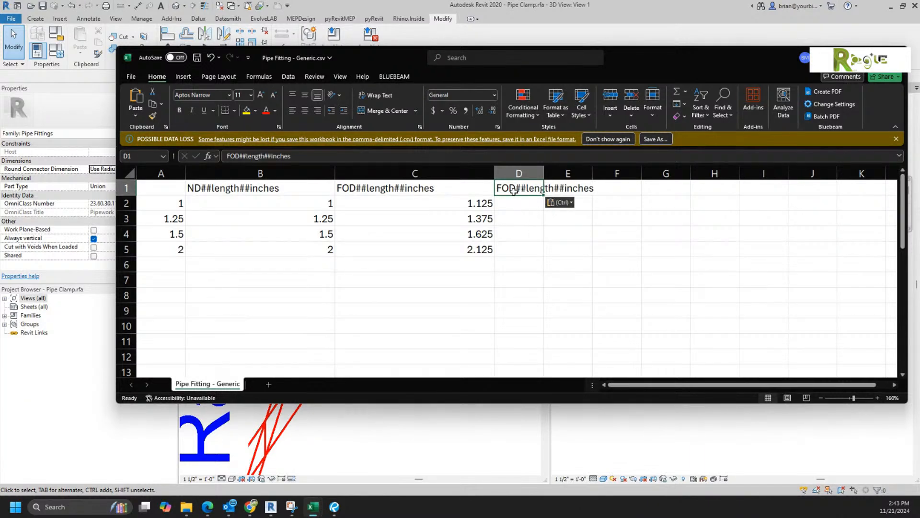
{"action": "double_click", "coordinate": [515, 188]}
{"action": "left_click_drag", "start_coordinate": [516, 188], "coordinate": [481, 182]}
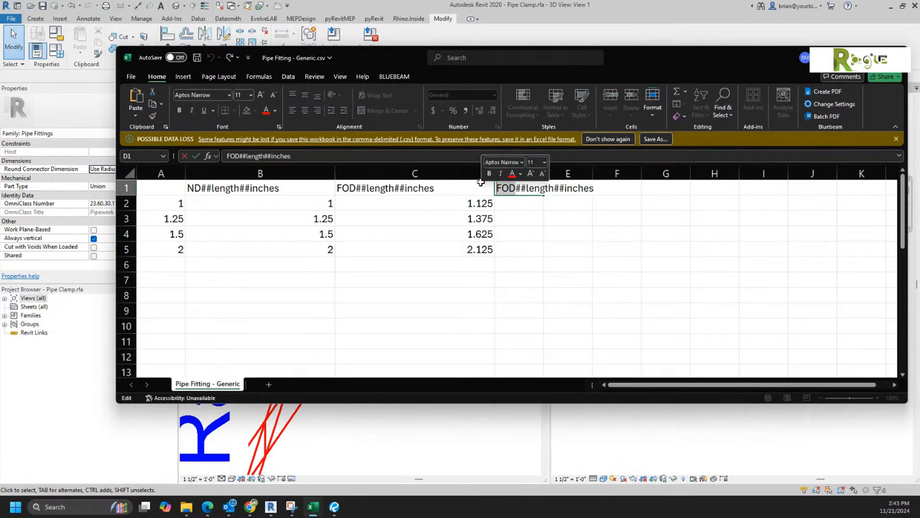
{"action": "type", "text": "A1"}
{"action": "key", "text": "Return"}
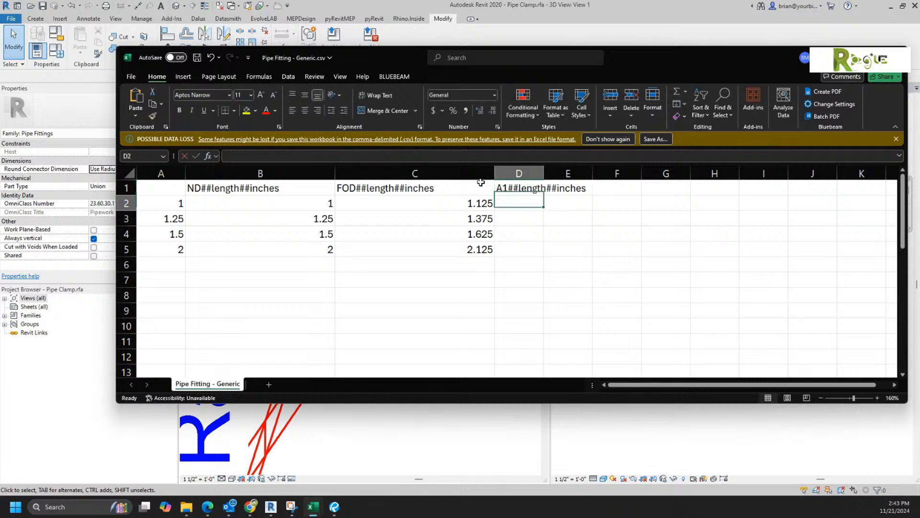
{"action": "left_click_drag", "start_coordinate": [540, 178], "coordinate": [734, 174]}
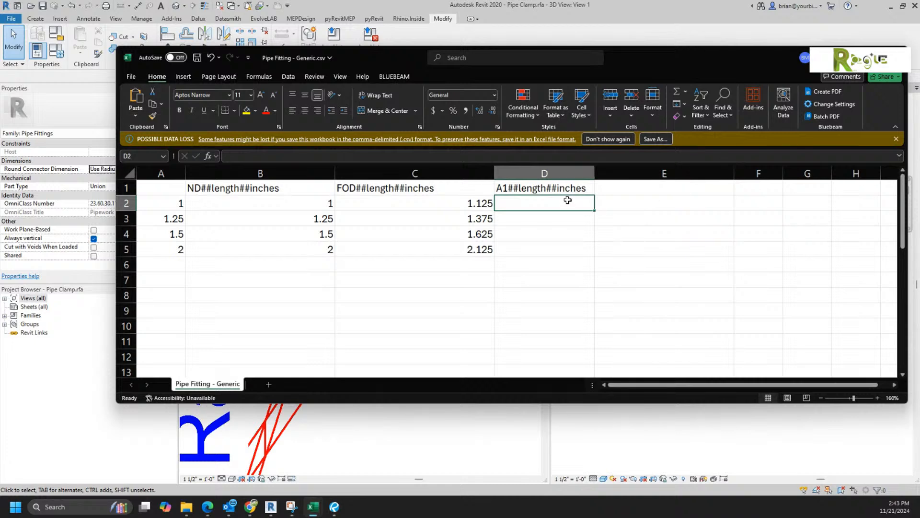
Step: Add an A2##length##inches header in E1 and widen columns G and H
{"action": "double_click", "coordinate": [581, 192]}
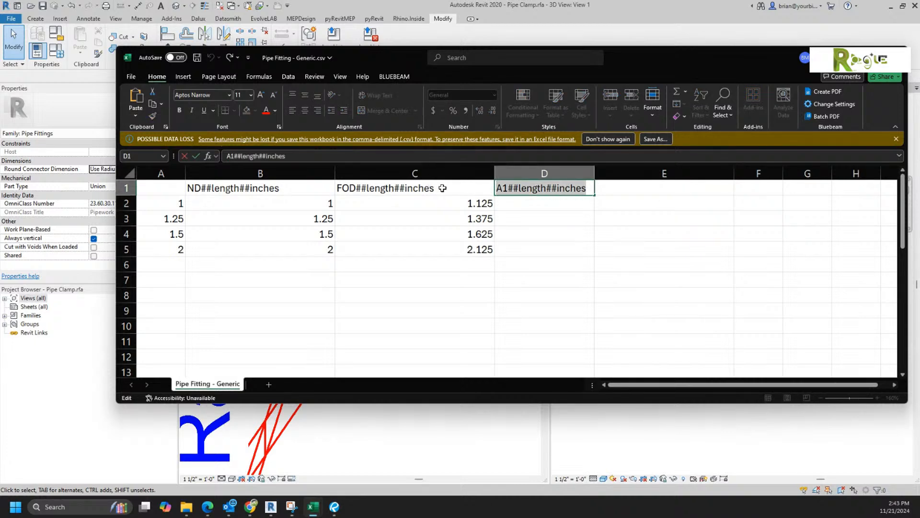
{"action": "left_click", "coordinate": [606, 192]}
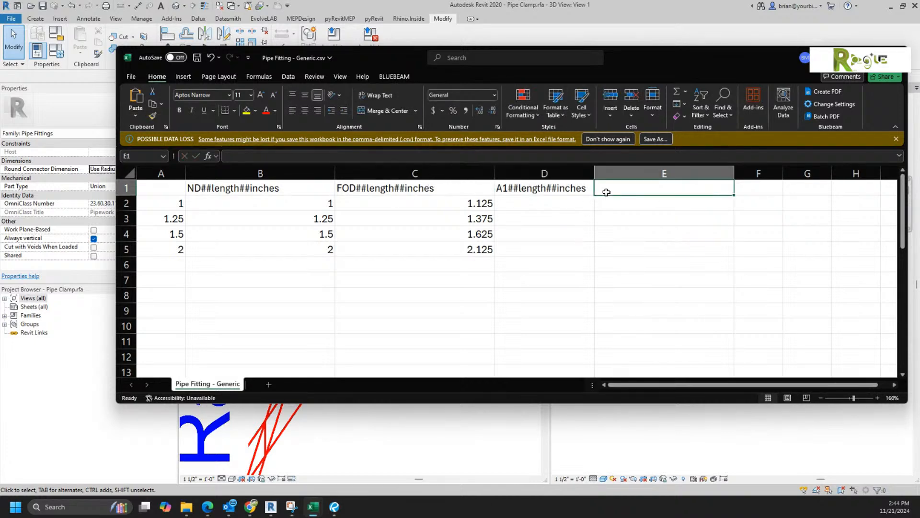
{"action": "type", "text": "A1##length##inches"}
{"action": "double_click", "coordinate": [604, 188]}
{"action": "key", "text": "shift+Right"}
{"action": "type", "text": "2"}
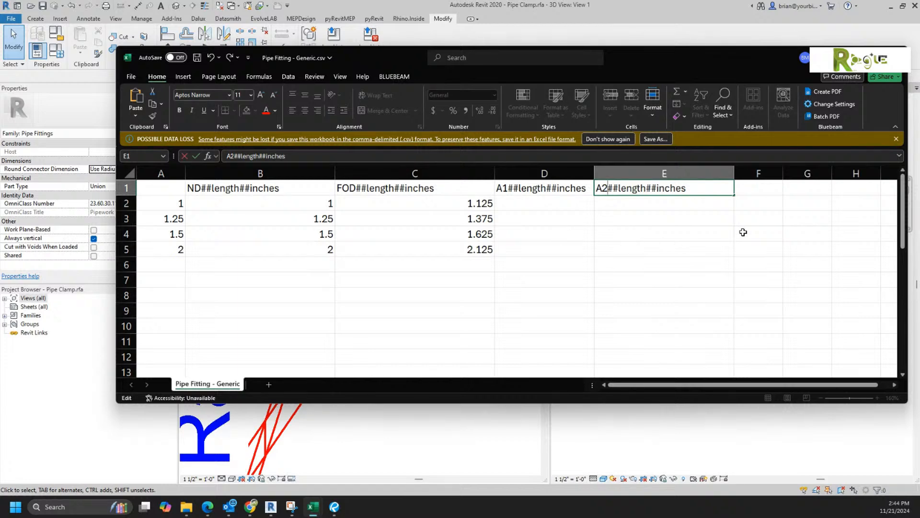
{"action": "left_click", "coordinate": [823, 174]}
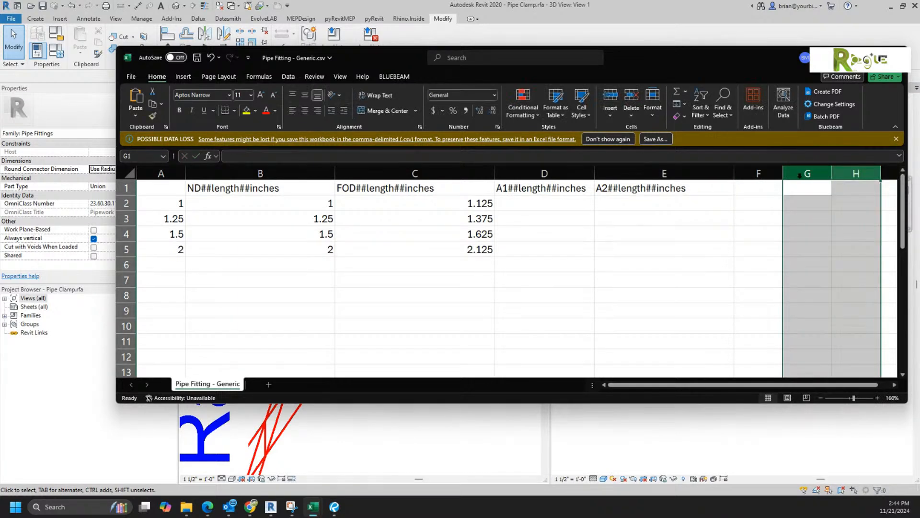
{"action": "left_click_drag", "start_coordinate": [832, 174], "coordinate": [867, 183]}
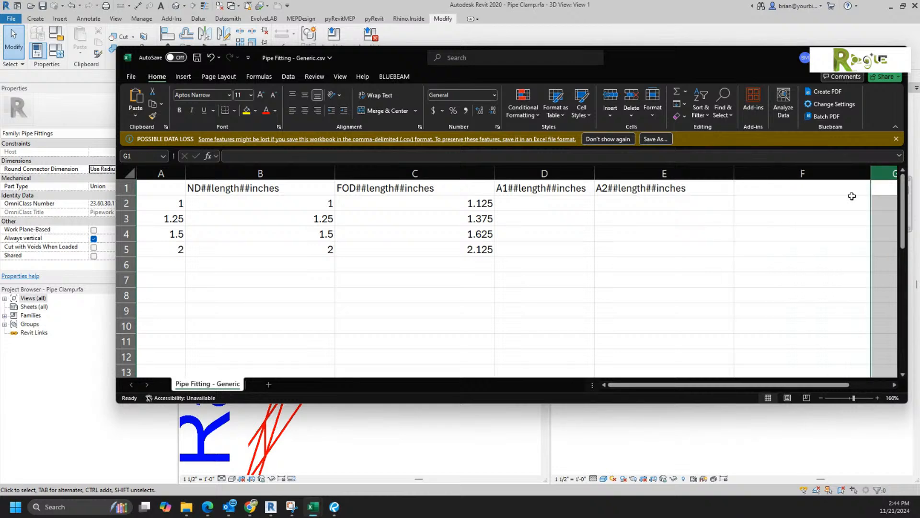
{"action": "left_click_drag", "start_coordinate": [611, 385], "coordinate": [694, 383]}
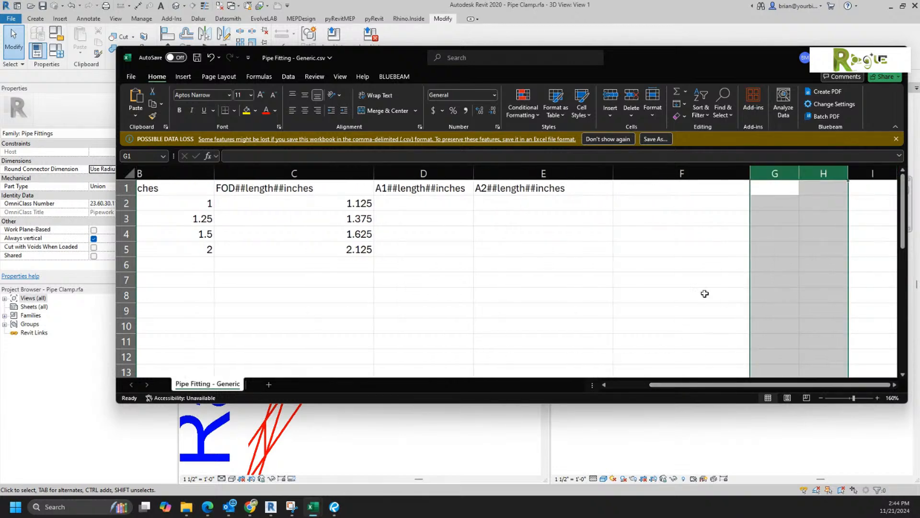
{"action": "left_click_drag", "start_coordinate": [798, 173], "coordinate": [861, 173]}
Step: Enter H1##length##inches in F1 and H2##length##inches in G1
{"action": "left_click", "coordinate": [674, 188]}
{"action": "double_click", "coordinate": [675, 189]}
{"action": "type", "text": "A1##length##inches"}
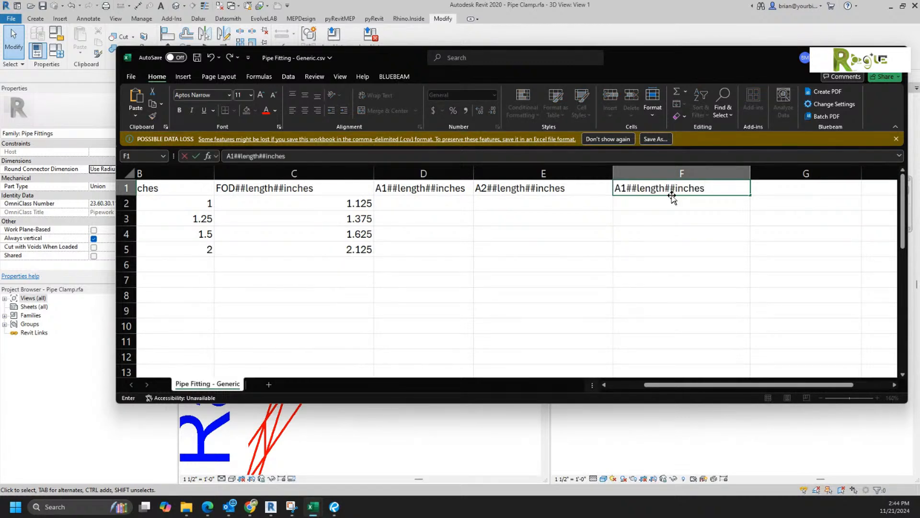
{"action": "left_click_drag", "start_coordinate": [621, 188], "coordinate": [579, 193]}
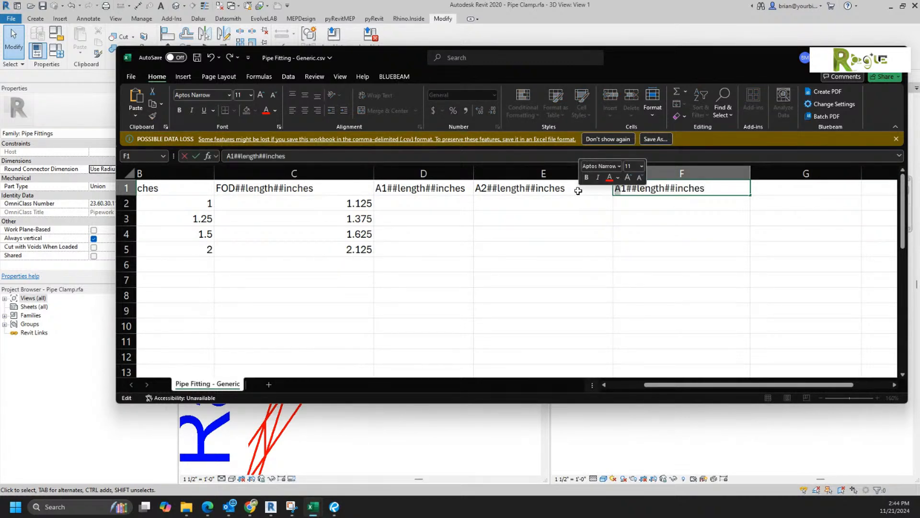
{"action": "type", "text": "H"}
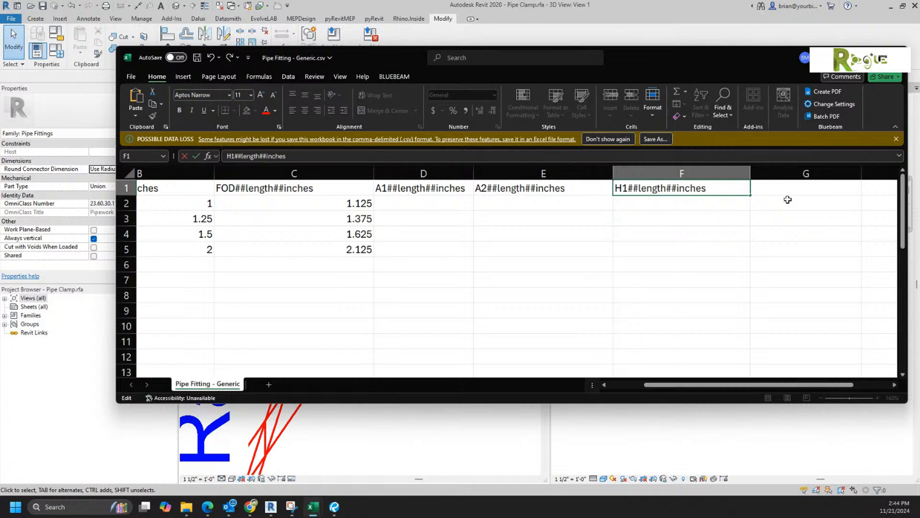
{"action": "left_click", "coordinate": [784, 188]}
{"action": "type", "text": "A1##length##inches"}
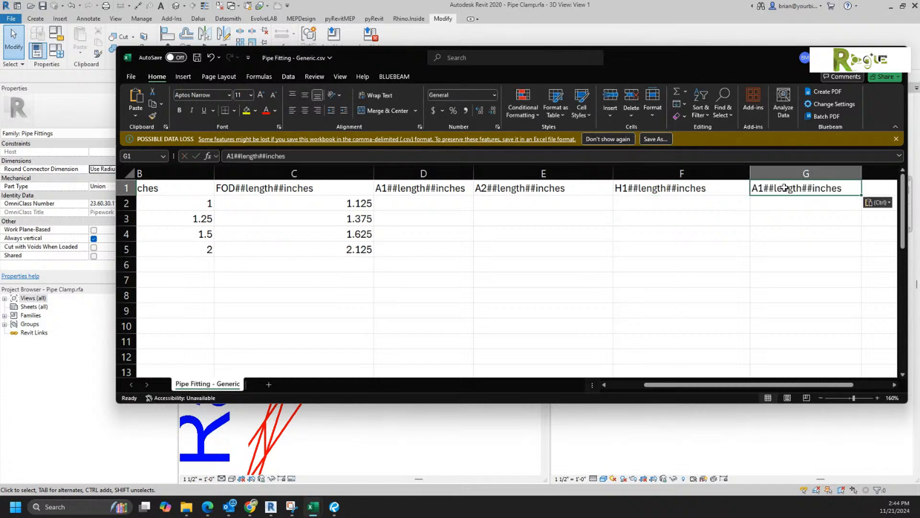
{"action": "double_click", "coordinate": [762, 187]}
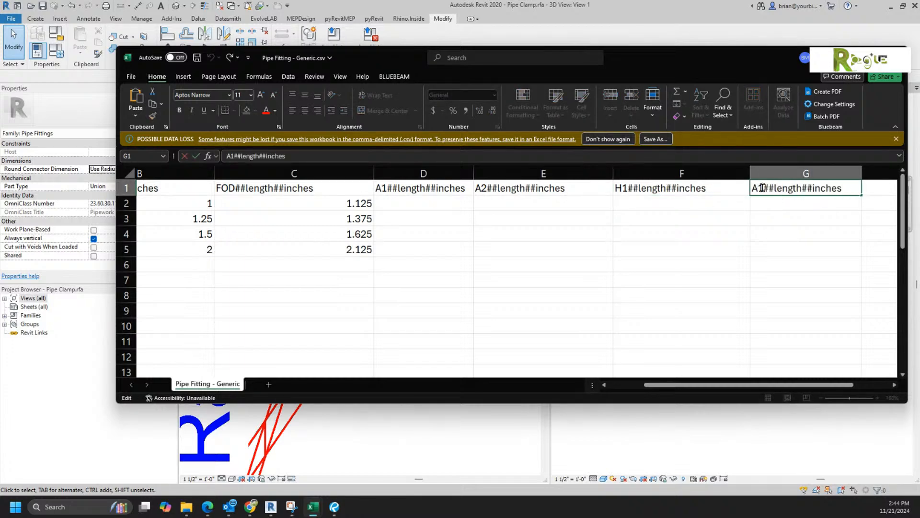
{"action": "left_click_drag", "start_coordinate": [758, 188], "coordinate": [732, 190]}
{"action": "type", "text": "H2"}
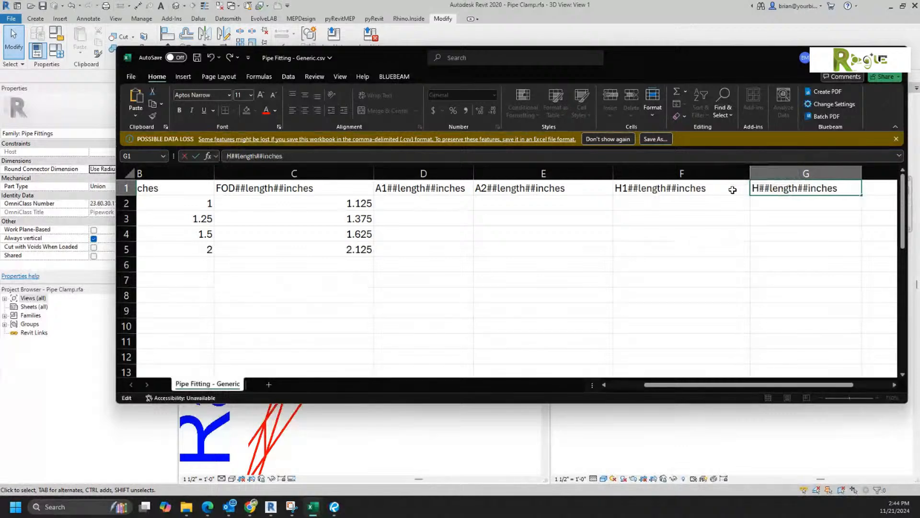
{"action": "key", "text": "Return"}
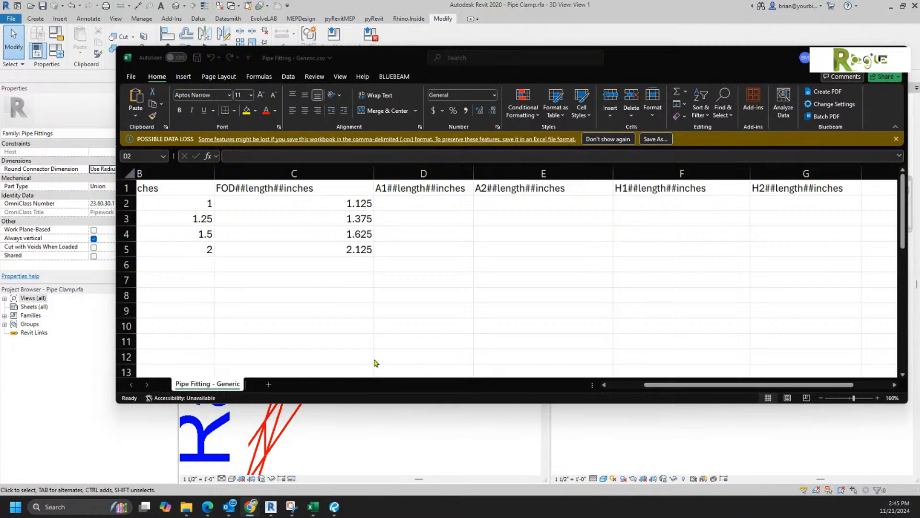
{"action": "left_click_drag", "start_coordinate": [116, 301], "coordinate": [39, 306]}
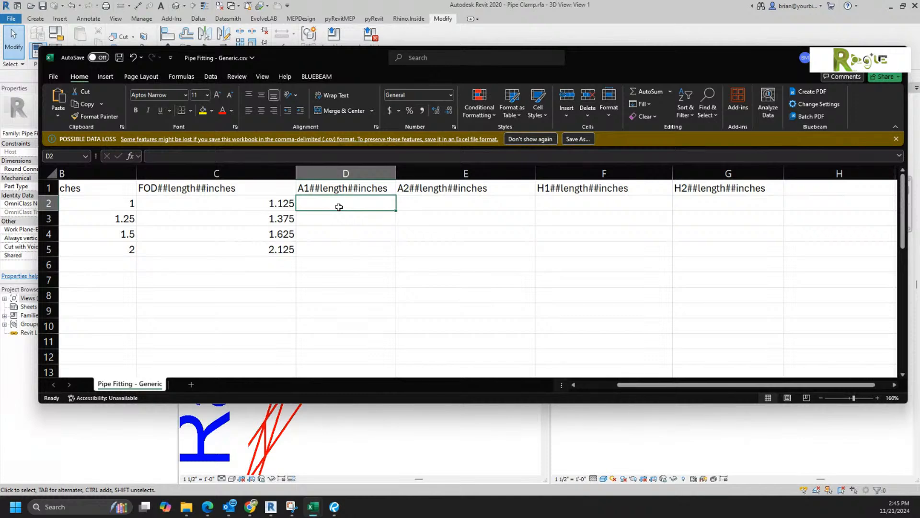
{"action": "key", "text": "Return"}
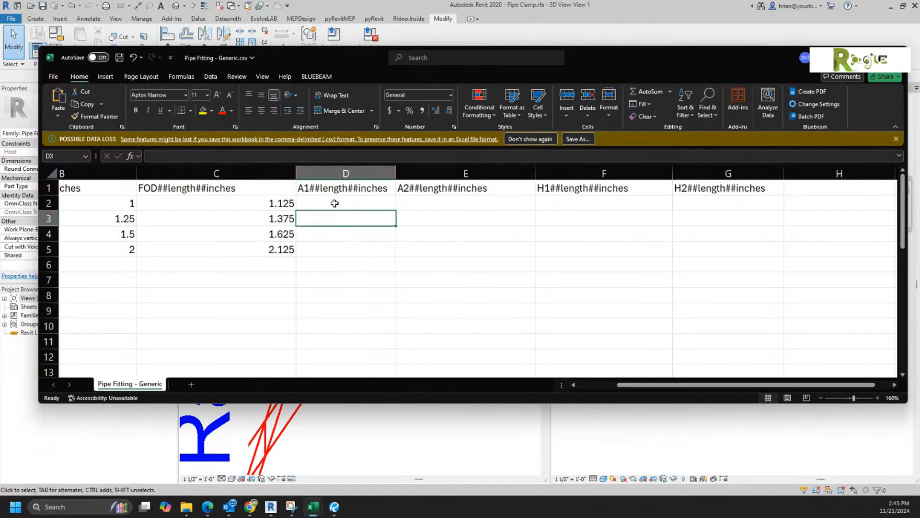
{"action": "left_click", "coordinate": [335, 203]}
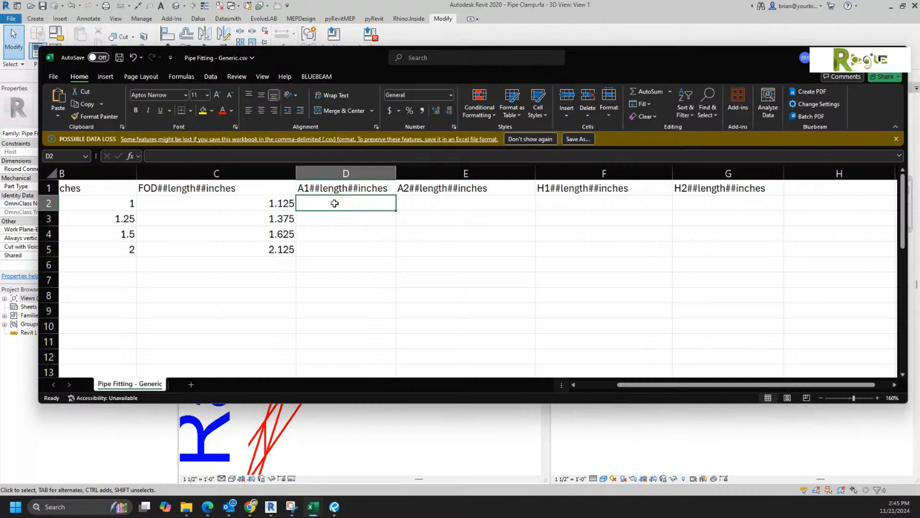
{"action": "left_click_drag", "start_coordinate": [919, 53], "coordinate": [355, 37]}
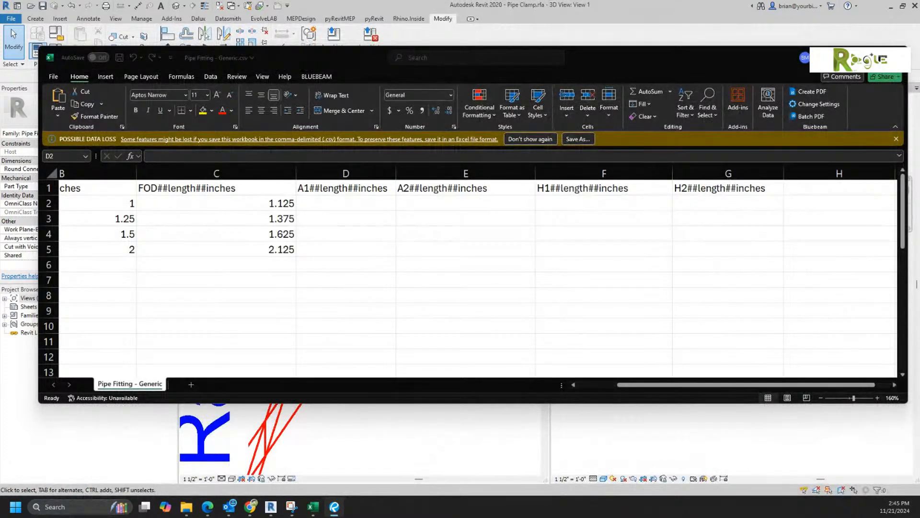
Step: Fill row 2 with A1 2.04, A2 2.75, H1 1.25 and H2 2.52
{"action": "left_click", "coordinate": [324, 208]}
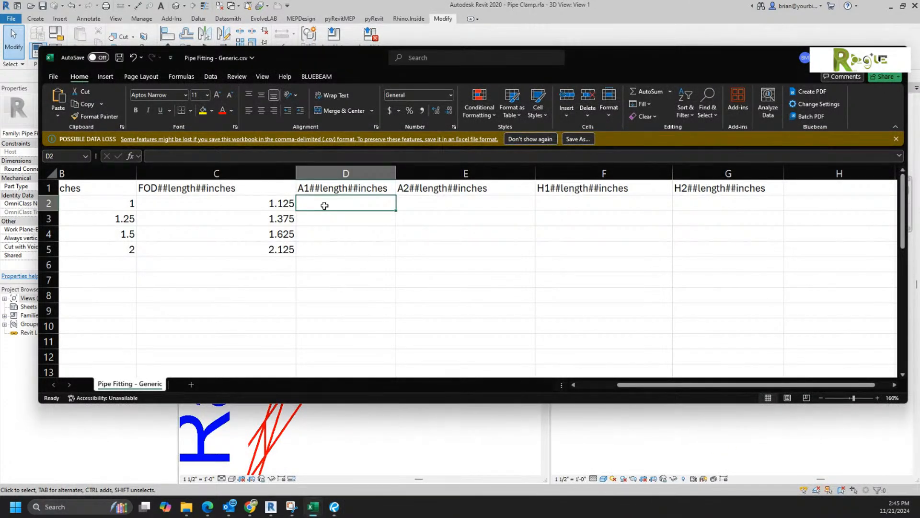
{"action": "double_click", "coordinate": [325, 205]}
{"action": "type", "text": "2.04"}
{"action": "key", "text": "Return"}
{"action": "left_click", "coordinate": [457, 206]}
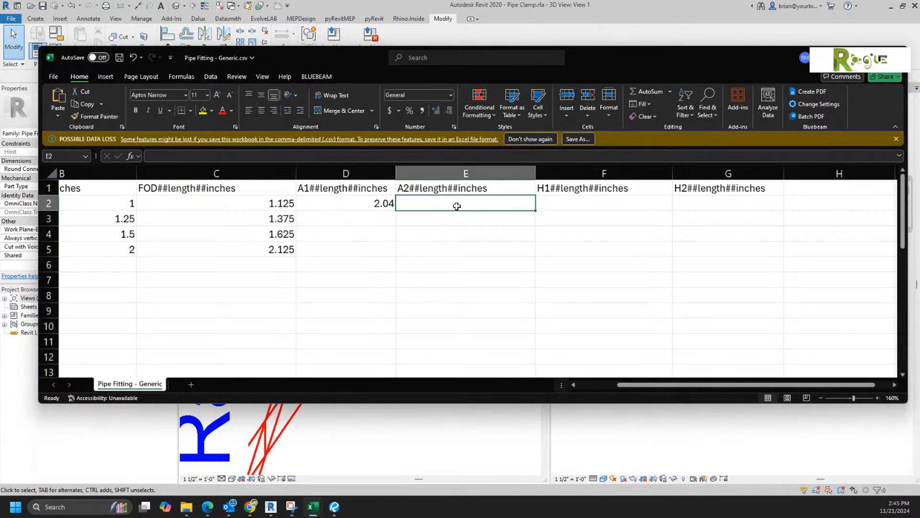
{"action": "type", "text": "2.75"}
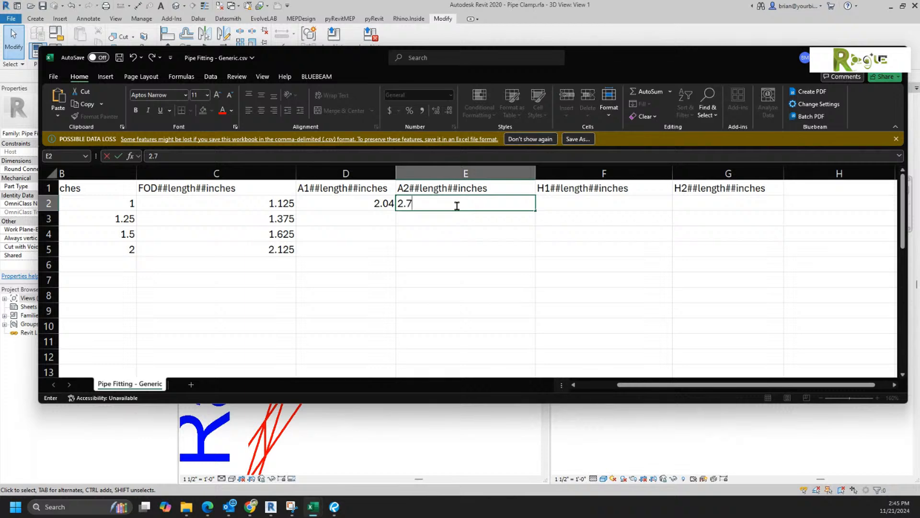
{"action": "key", "text": "Return"}
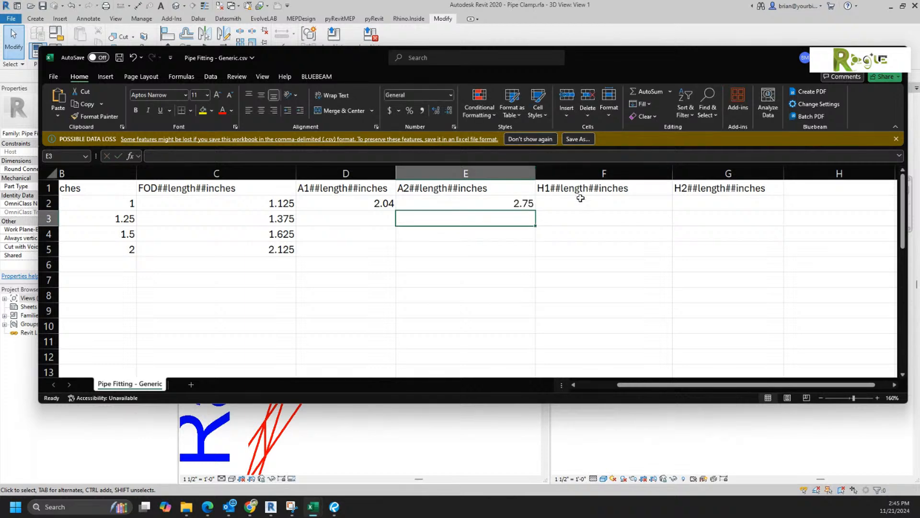
{"action": "left_click", "coordinate": [579, 203]}
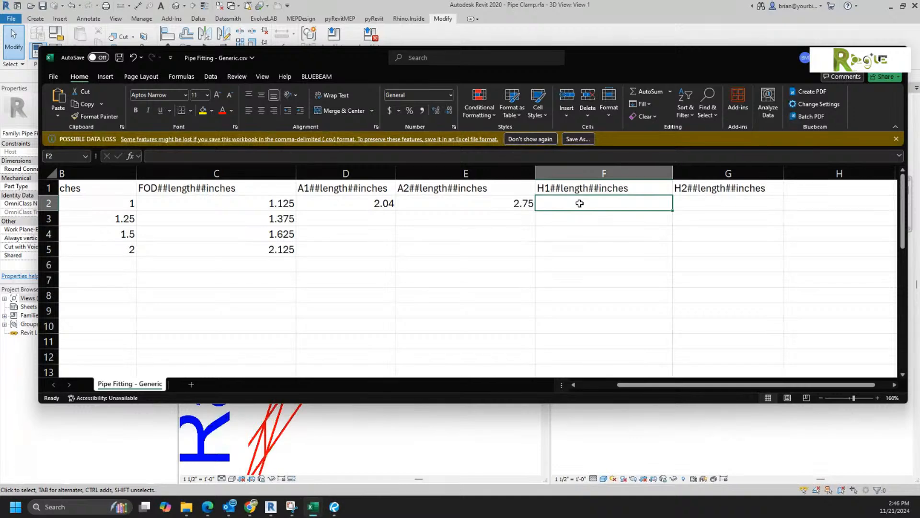
{"action": "type", "text": "1.25"}
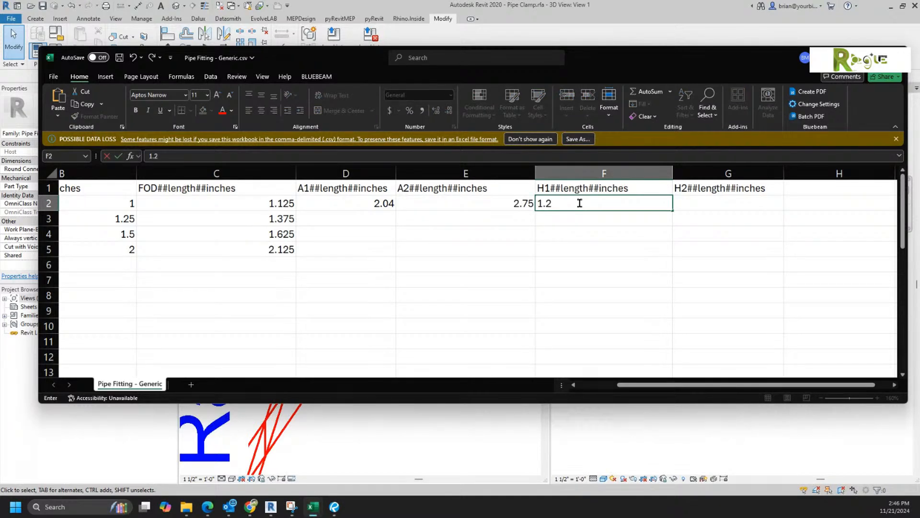
{"action": "key", "text": "Return"}
{"action": "left_click", "coordinate": [735, 202]}
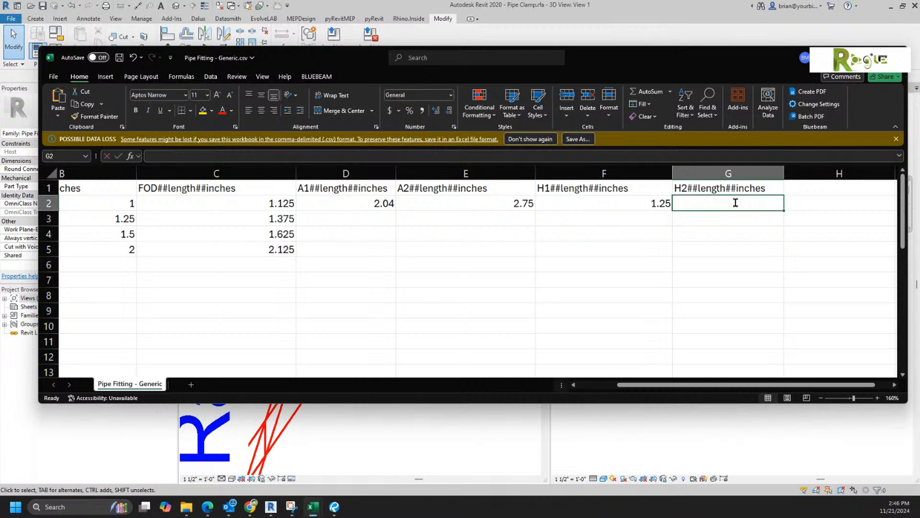
{"action": "type", "text": "2.52"}
{"action": "key", "text": "Return"}
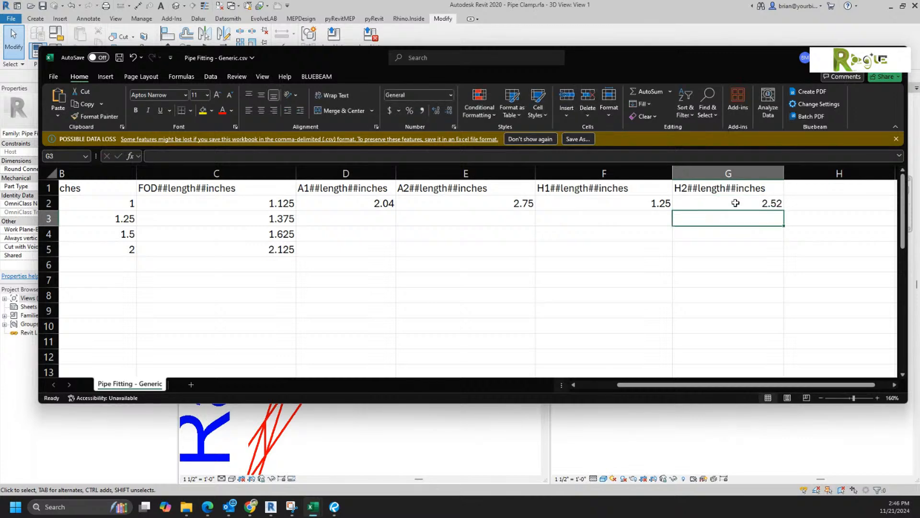
Step: Copy the D2:G2 clamp values into row 3 for the 1.25 size
{"action": "left_click_drag", "start_coordinate": [735, 202], "coordinate": [366, 200]}
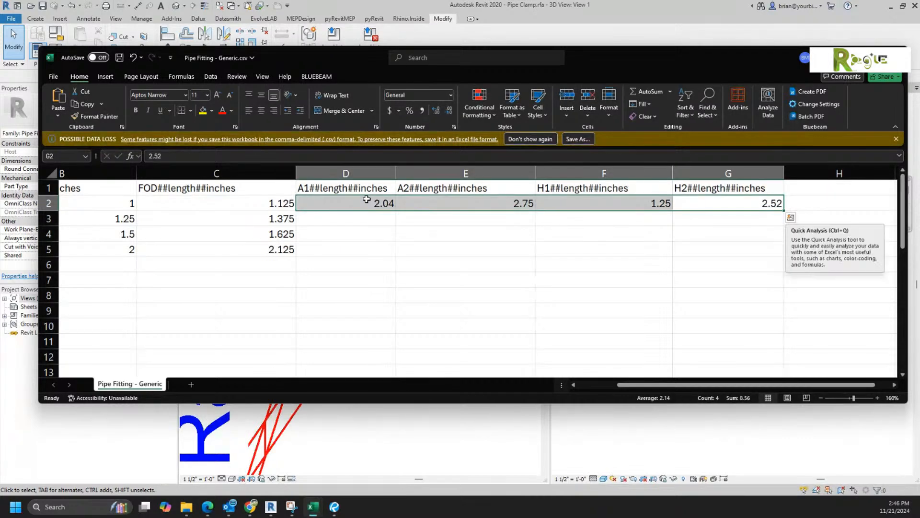
{"action": "key", "text": "ctrl+c"}
{"action": "left_click", "coordinate": [364, 222]}
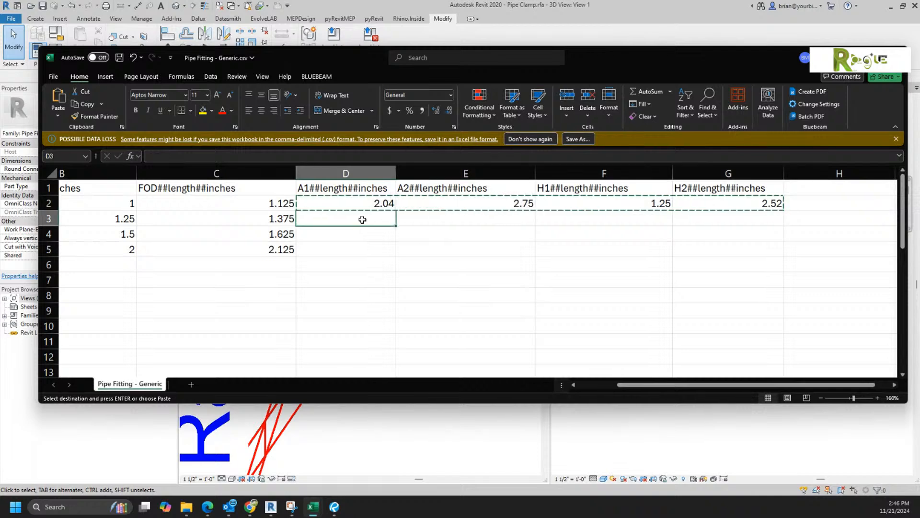
{"action": "key", "text": "ctrl+v"}
{"action": "left_click", "coordinate": [361, 233]}
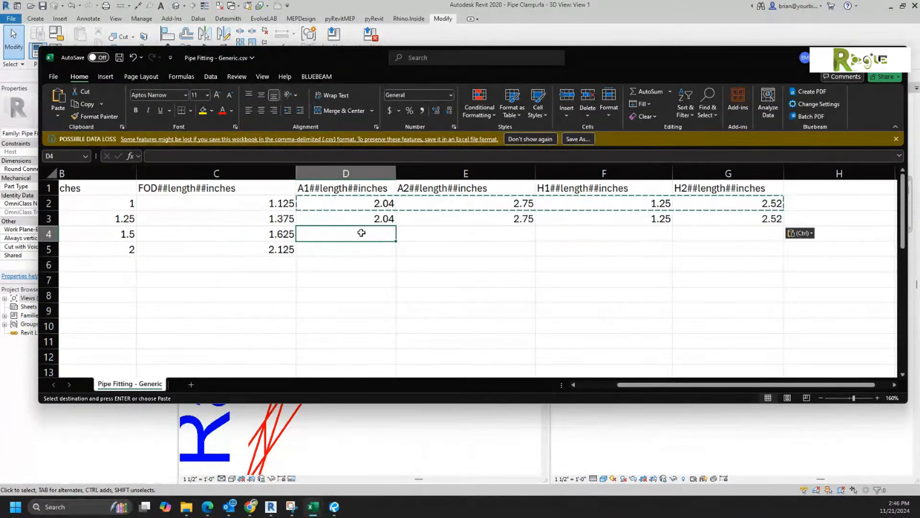
Step: Enter 2.59, 3.38, 1.41 and 2.83 across row 4 (D4:G4)
{"action": "type", "text": "2.59"}
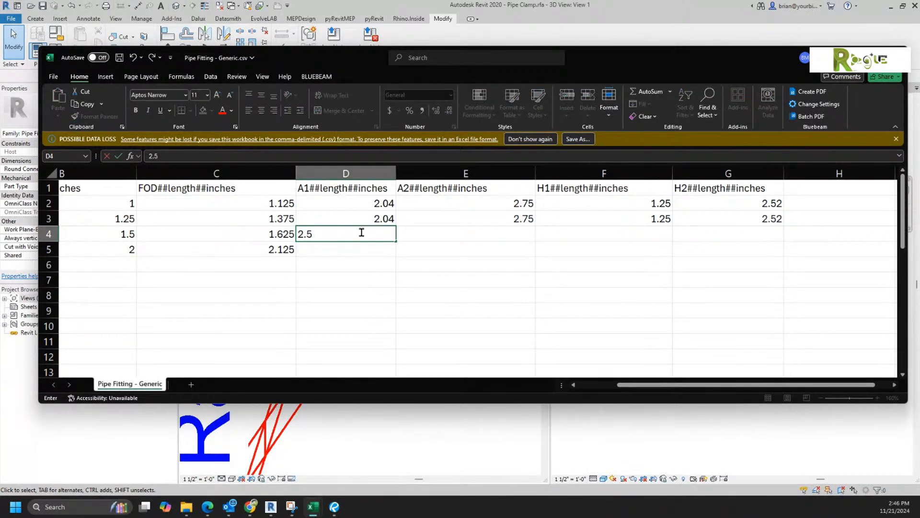
{"action": "key", "text": "Return"}
{"action": "key", "text": "Up"}
{"action": "key", "text": "Right"}
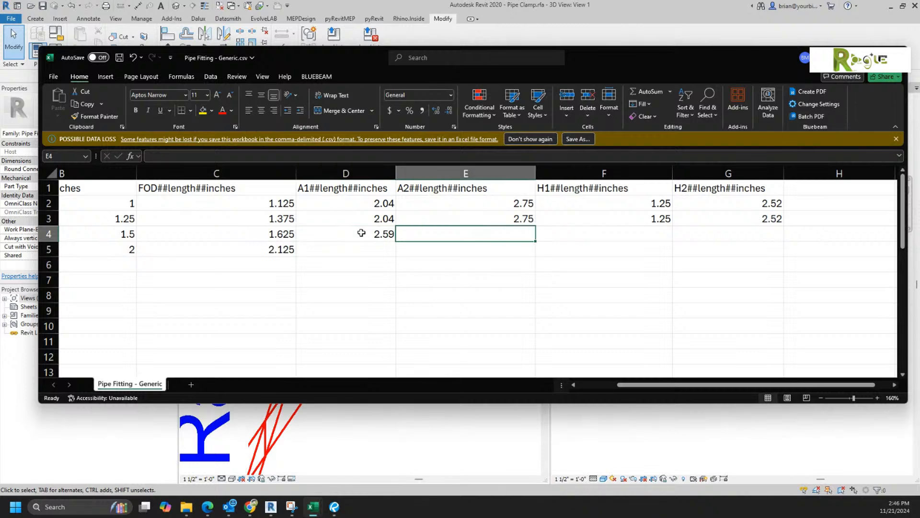
{"action": "type", "text": "3.38"}
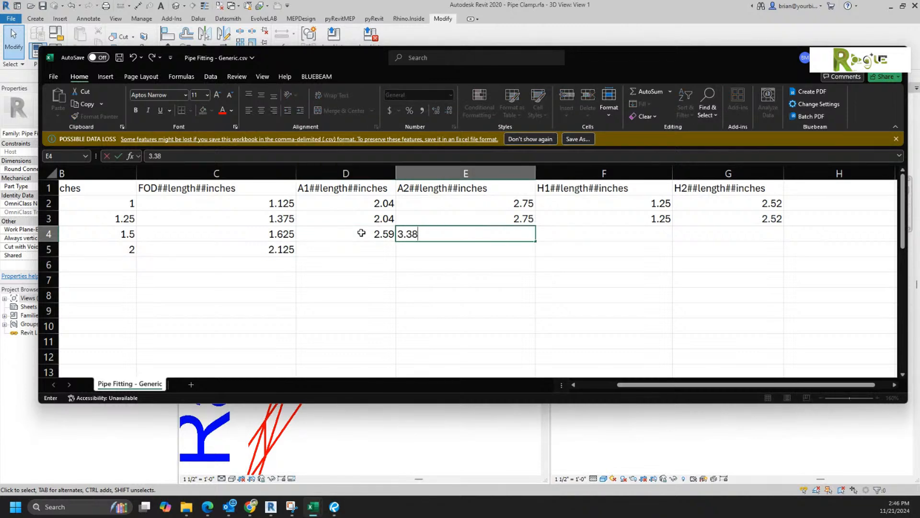
{"action": "key", "text": "Tab"}
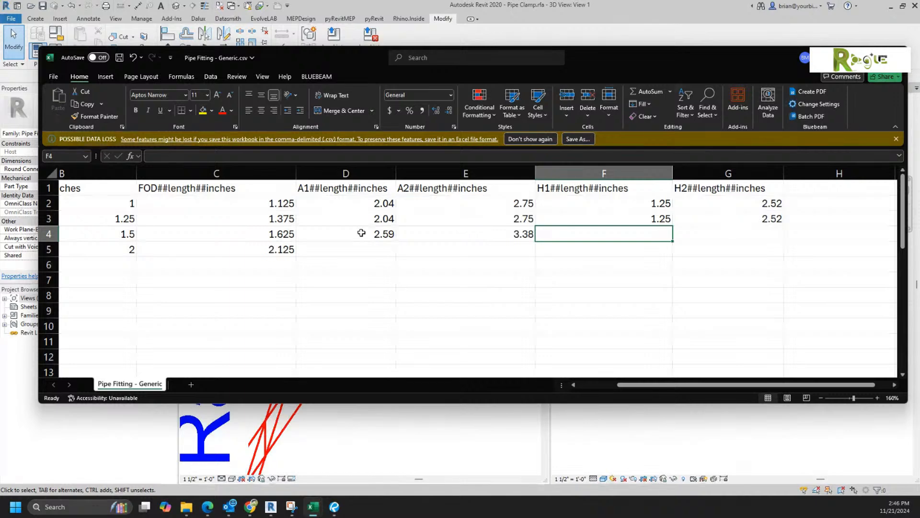
{"action": "type", "text": "1.41"}
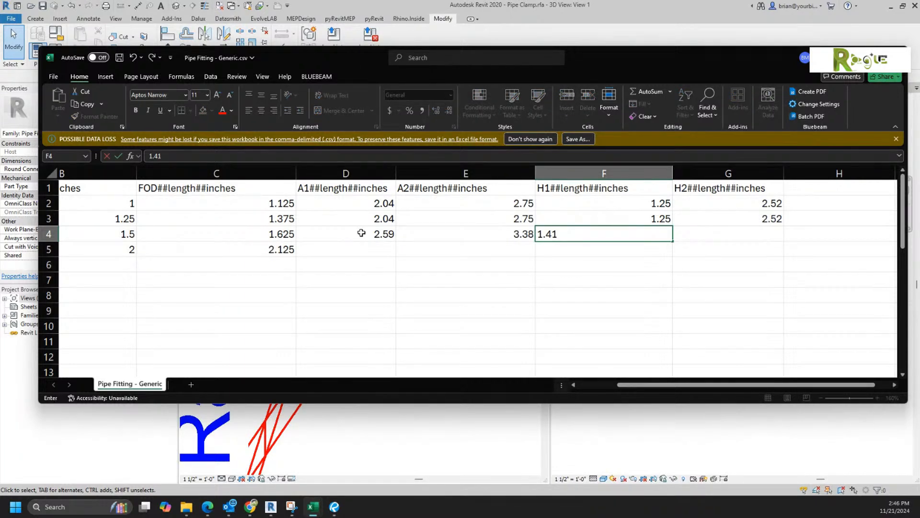
{"action": "key", "text": "Tab"}
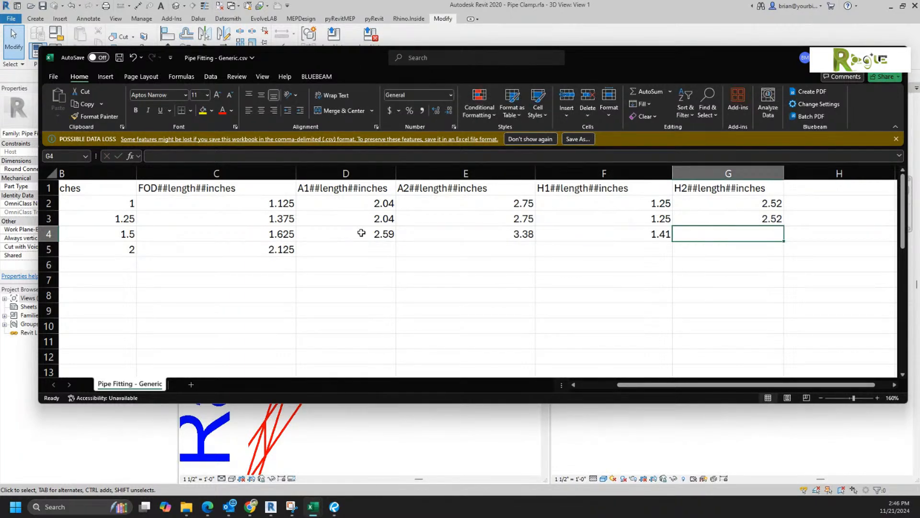
{"action": "type", "text": "2.83"}
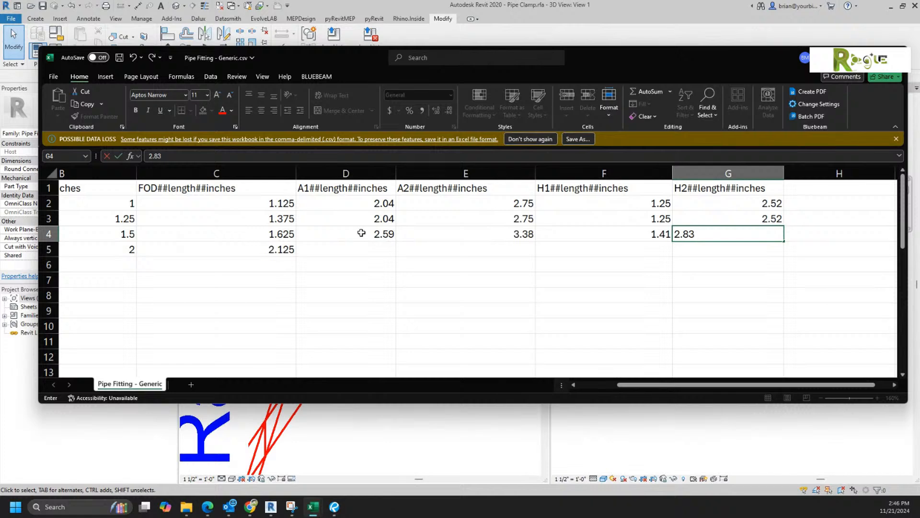
{"action": "key", "text": "Tab"}
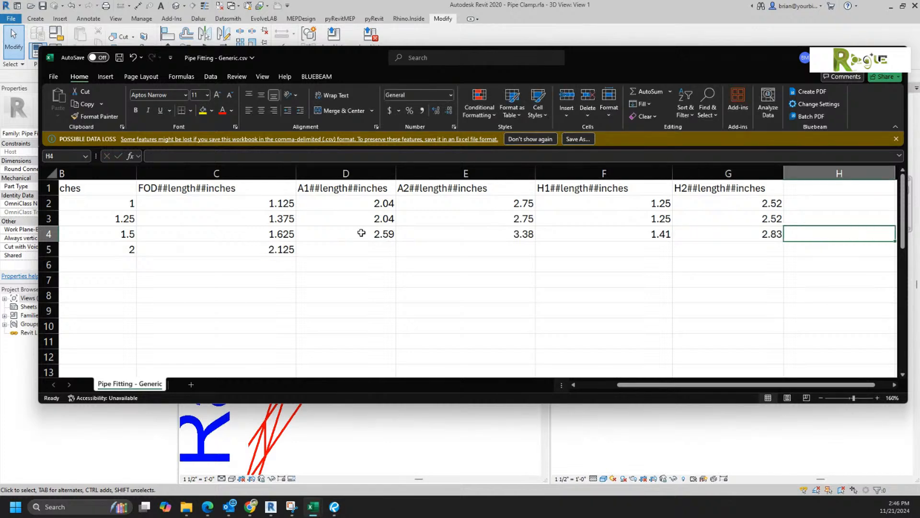
Step: Enter 3.70, 4.75, 2.00 and 4.05 across row 5 (D5:G5), correcting G5 to 4.05
{"action": "left_click", "coordinate": [352, 259]}
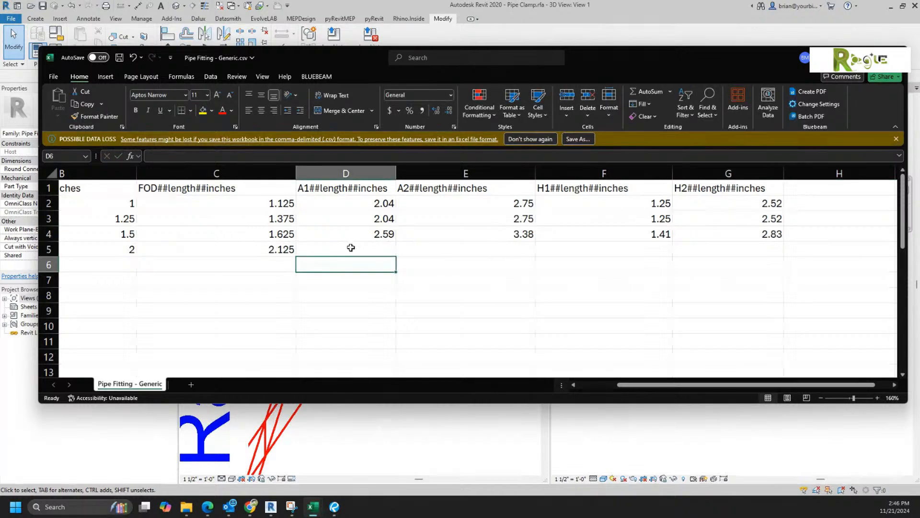
{"action": "left_click", "coordinate": [351, 247]}
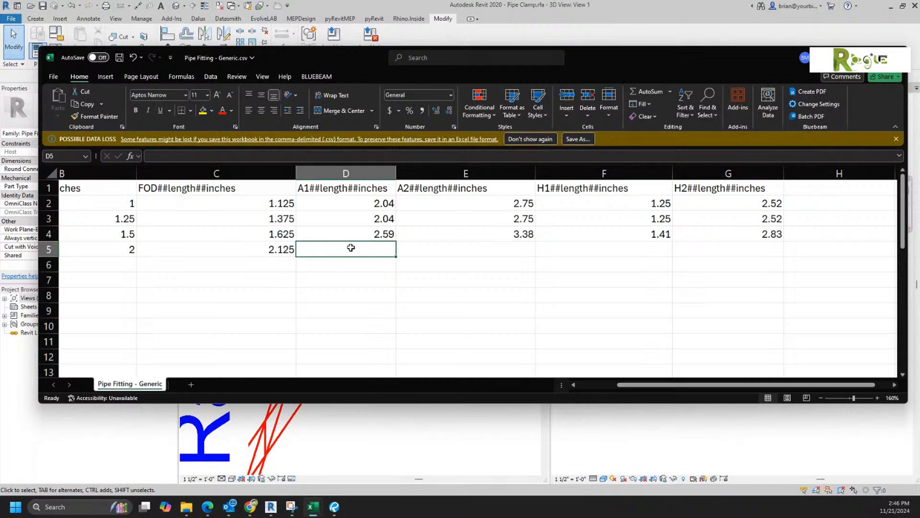
{"action": "type", "text": "3.70"}
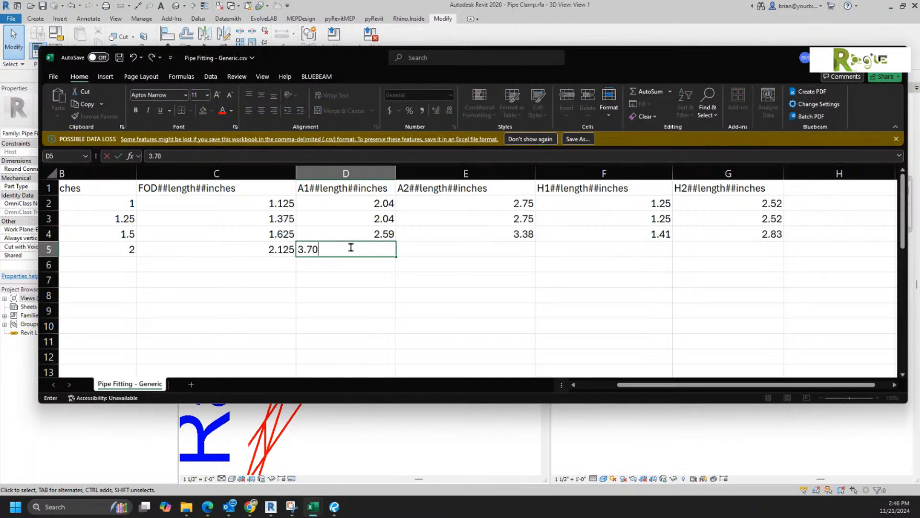
{"action": "key", "text": "Tab"}
{"action": "type", "text": "4.75"}
{"action": "key", "text": "Tab"}
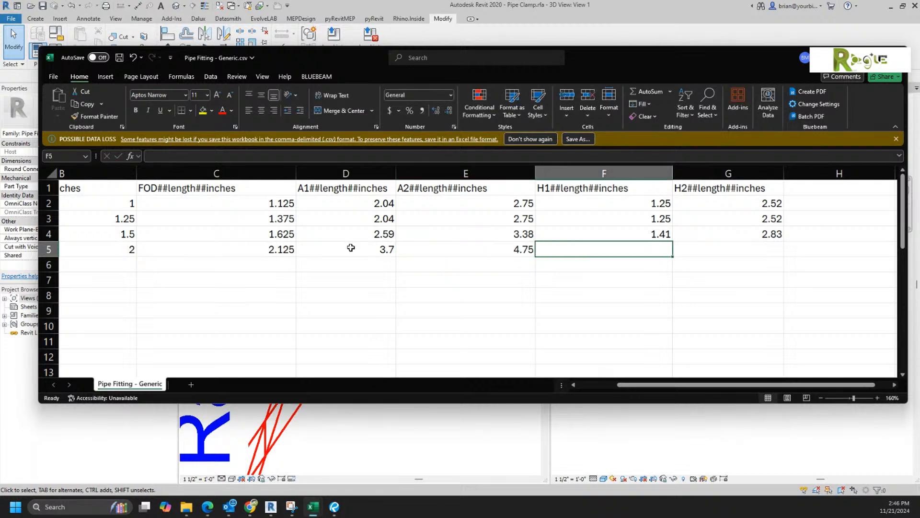
{"action": "type", "text": "2.00"}
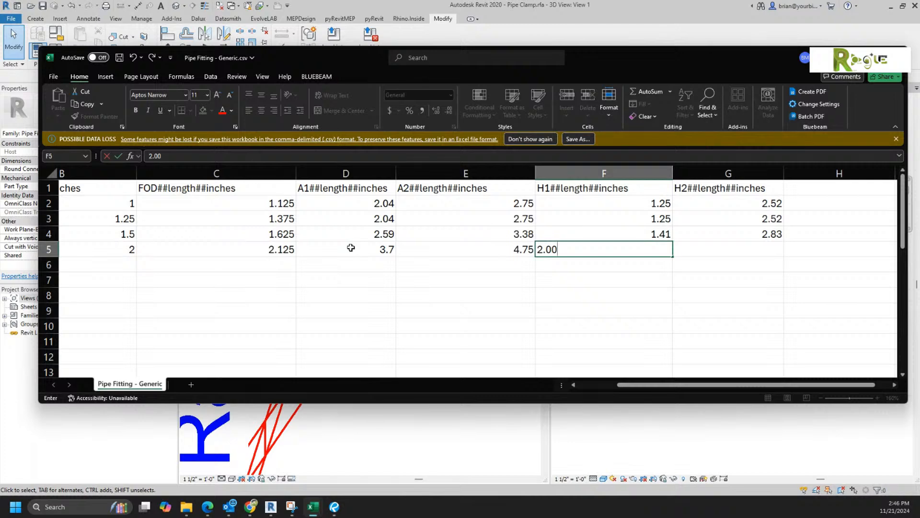
{"action": "key", "text": "Tab"}
{"action": "type", "text": "4"}
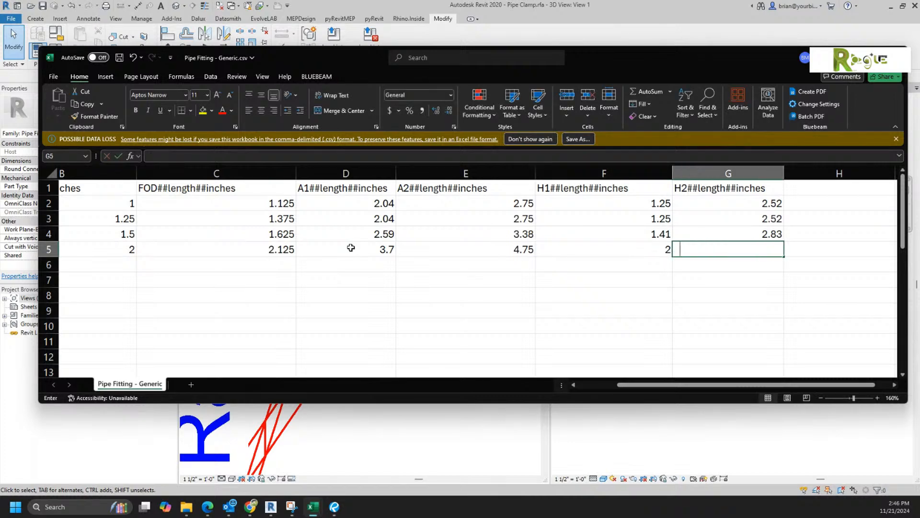
{"action": "key", "text": "Tab"}
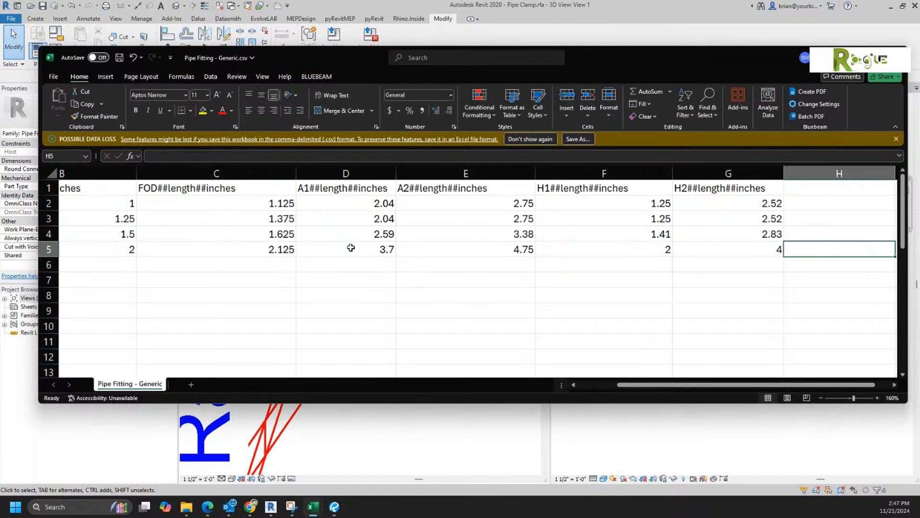
{"action": "left_click", "coordinate": [741, 249]}
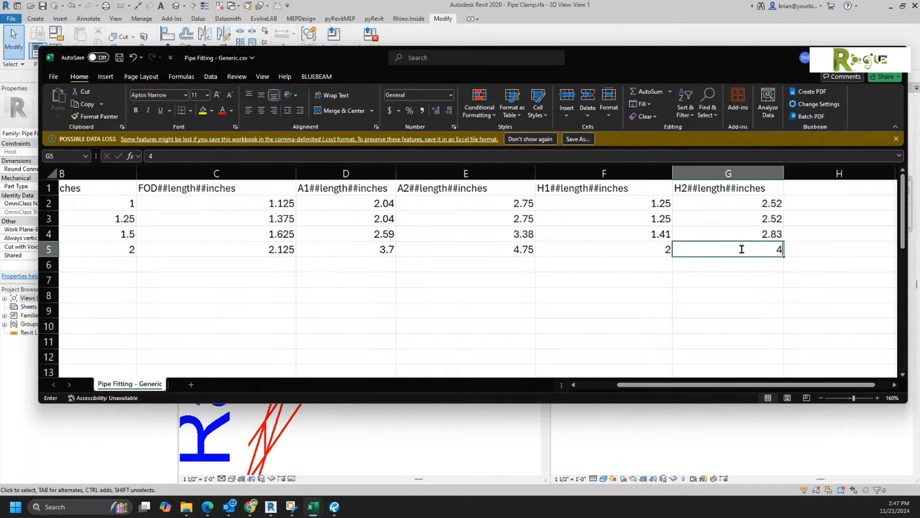
{"action": "type", "text": "4.05"}
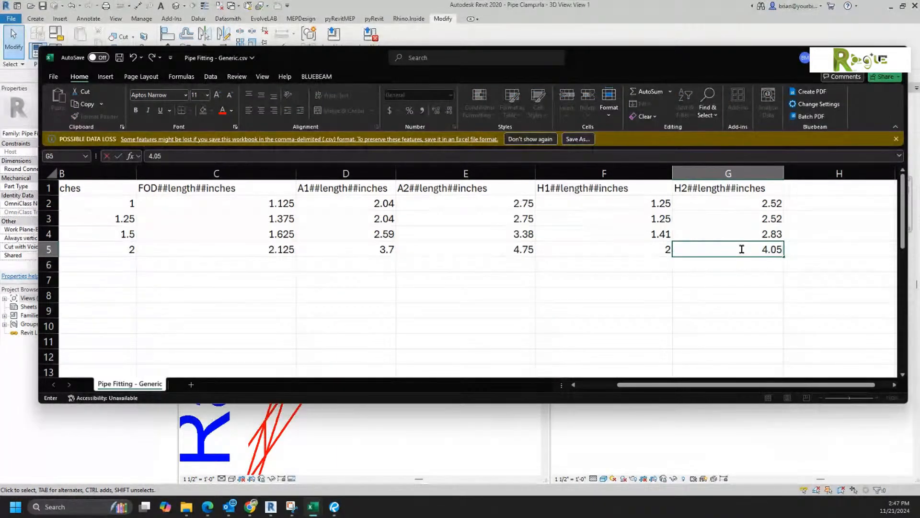
{"action": "key", "text": "Return"}
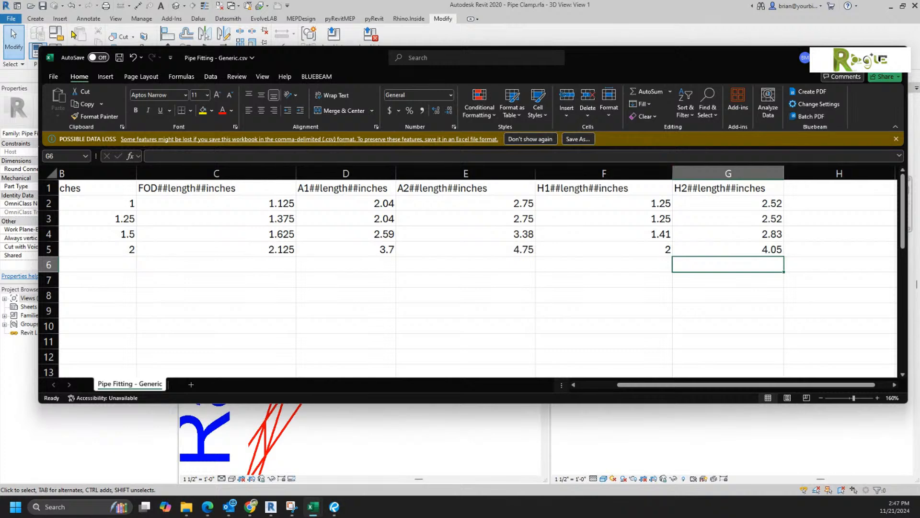
Step: Save the table as Clamp.csv through Save As on this PC
{"action": "left_click", "coordinate": [53, 77]}
{"action": "left_click", "coordinate": [68, 243]}
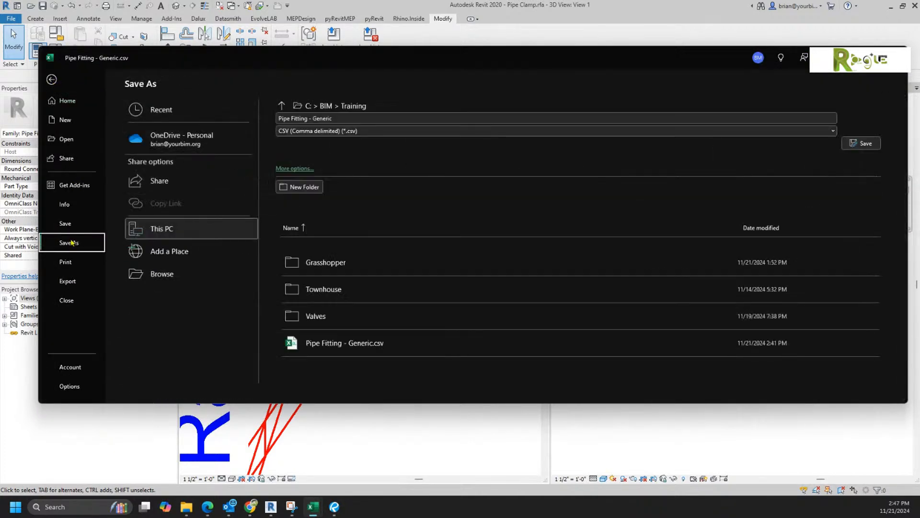
{"action": "left_click", "coordinate": [167, 228]}
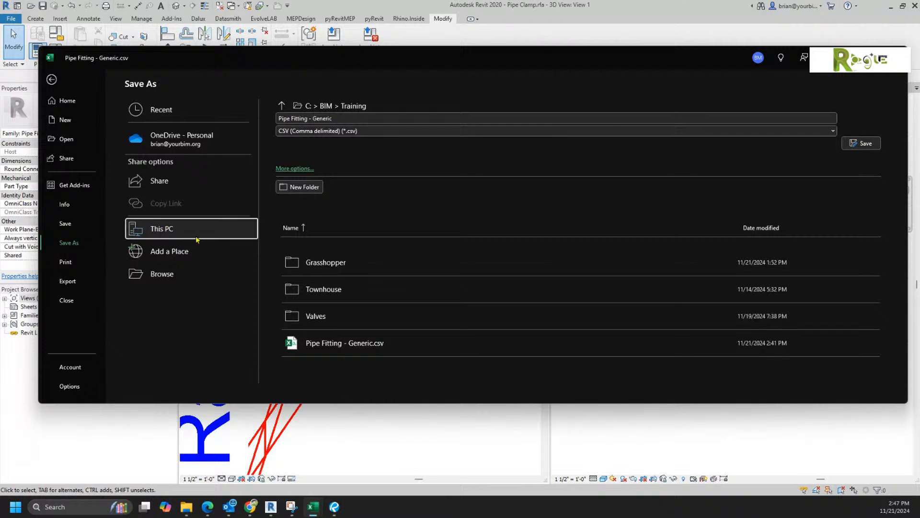
{"action": "left_click", "coordinate": [463, 117]}
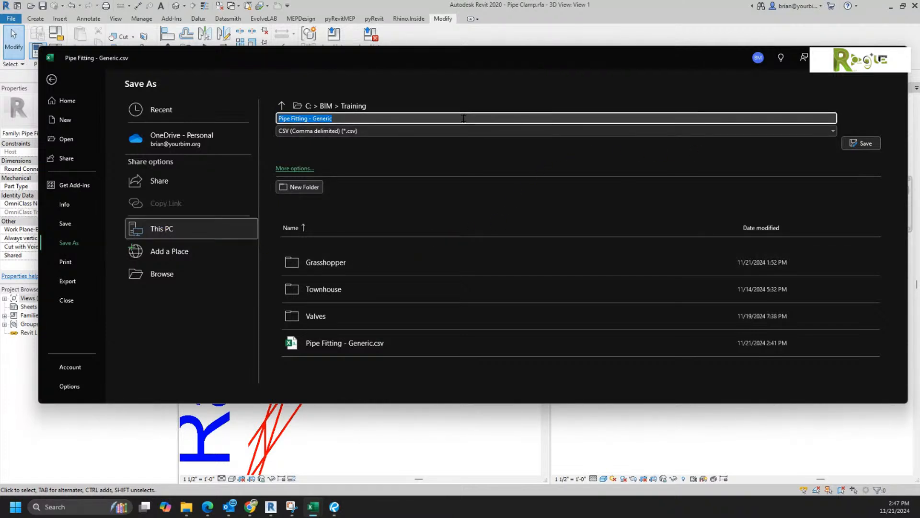
{"action": "type", "text": "Clamp"}
{"action": "key", "text": "Return"}
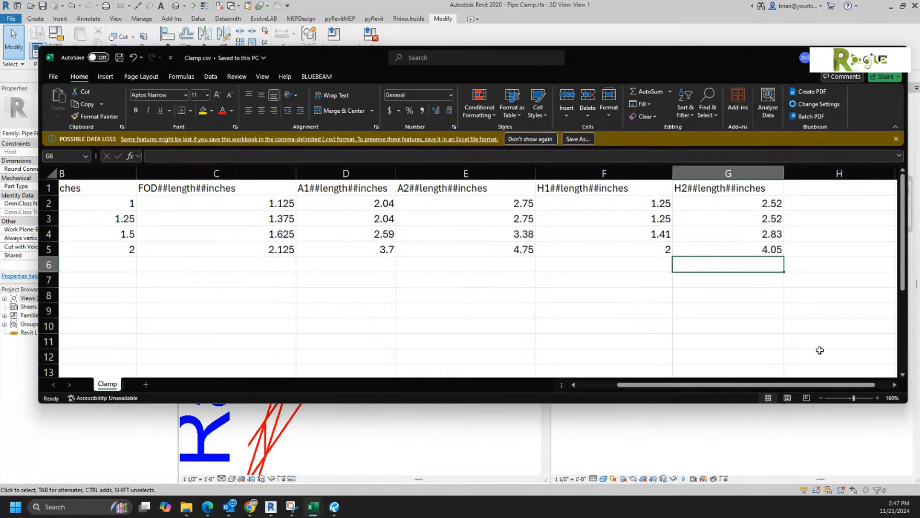
Step: Verify in Save As that the file type remains CSV (Comma delimited)
{"action": "left_click_drag", "start_coordinate": [670, 386], "coordinate": [592, 383]}
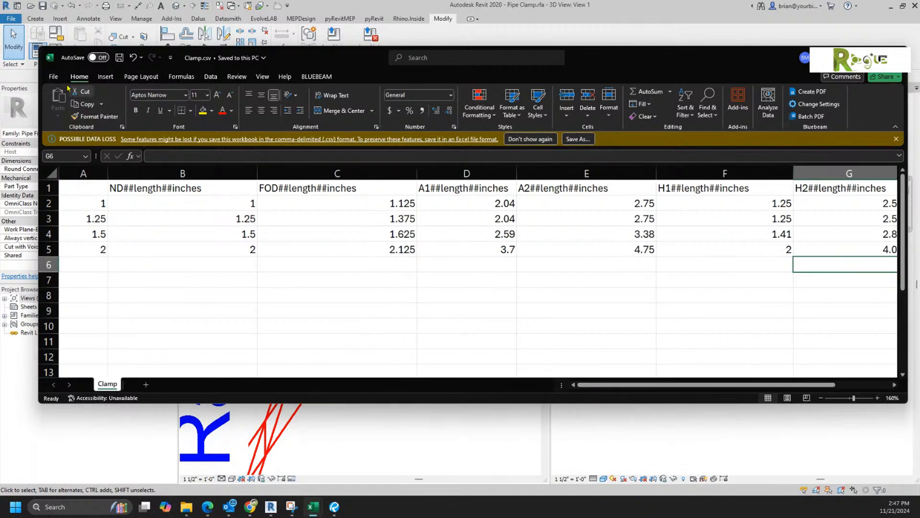
{"action": "left_click", "coordinate": [53, 76]}
{"action": "left_click", "coordinate": [67, 243]}
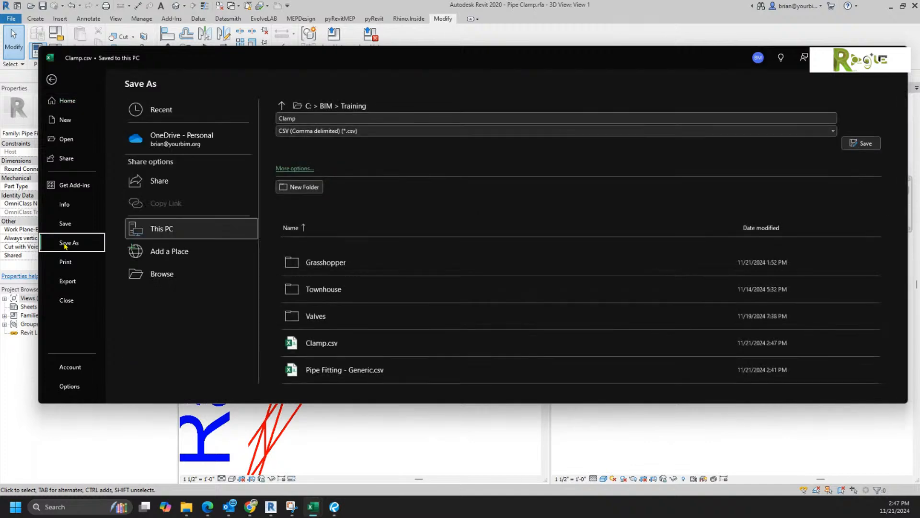
{"action": "left_click", "coordinate": [361, 132]}
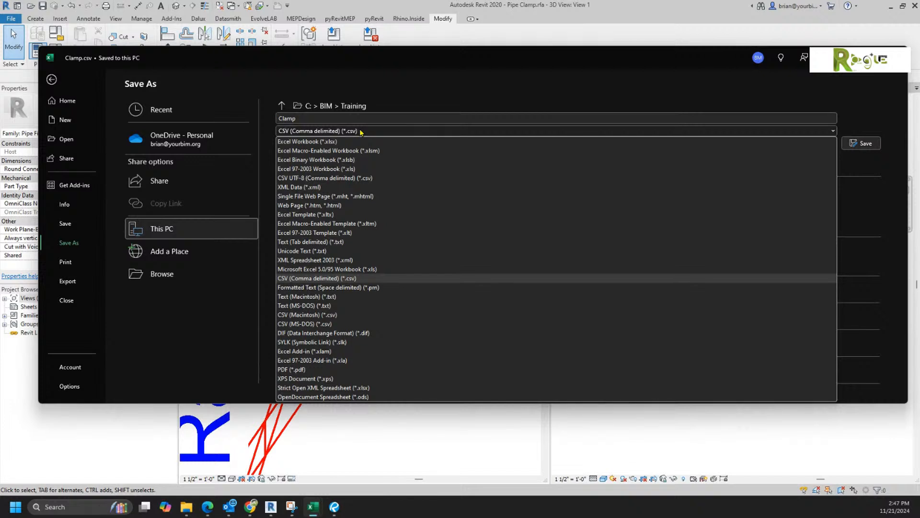
{"action": "left_click", "coordinate": [362, 132]}
{"action": "mouse_move", "coordinate": [186, 513]}
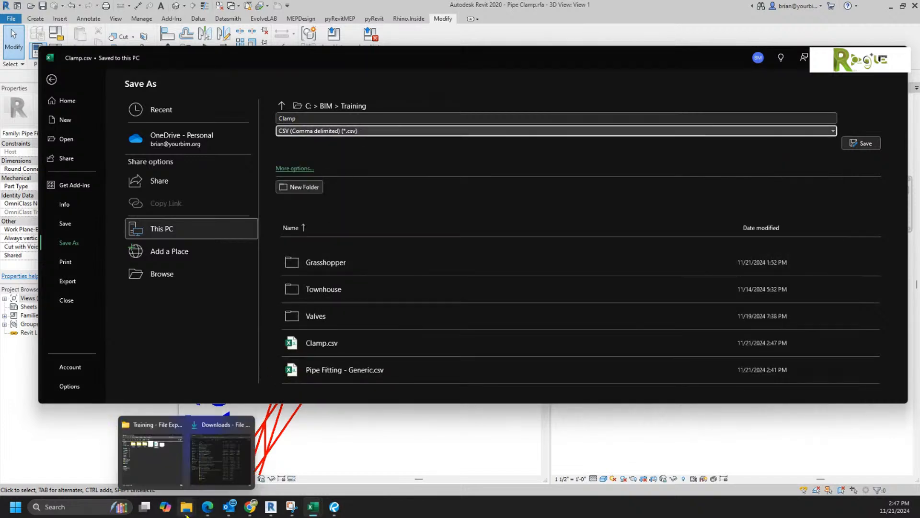
Step: Confirm Clamp.csv is in the Training folder, then switch back to Revit's Family Types
{"action": "left_click", "coordinate": [153, 450]}
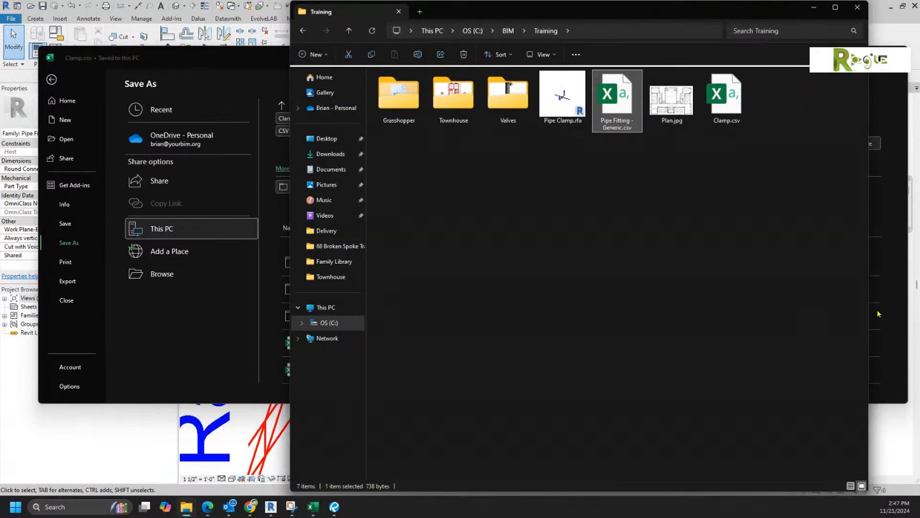
{"action": "left_click", "coordinate": [655, 294]}
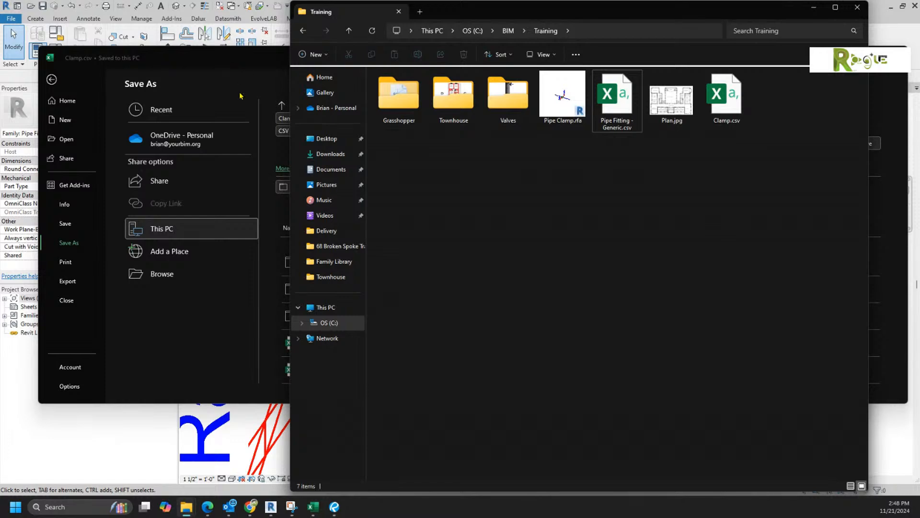
{"action": "left_click", "coordinate": [248, 440]}
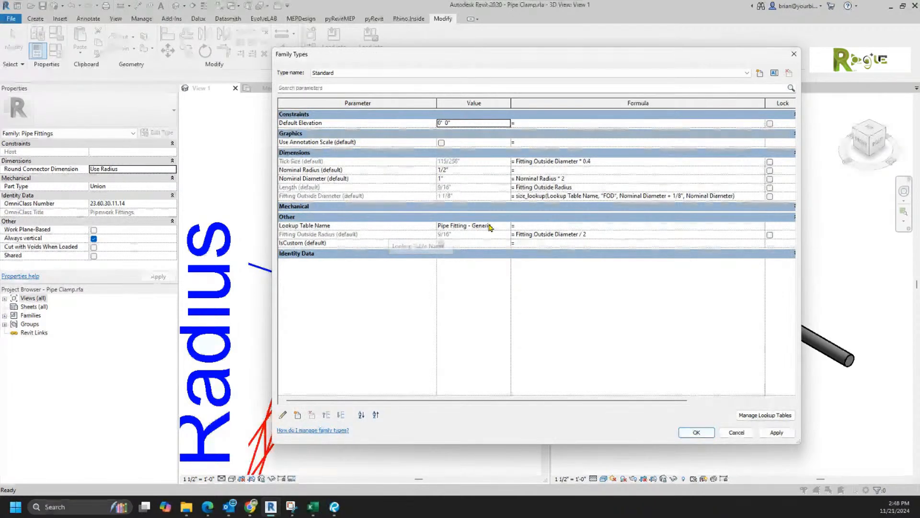
Step: Import Clamp.csv through Manage Lookup Tables and close the manager
{"action": "left_click", "coordinate": [759, 416]}
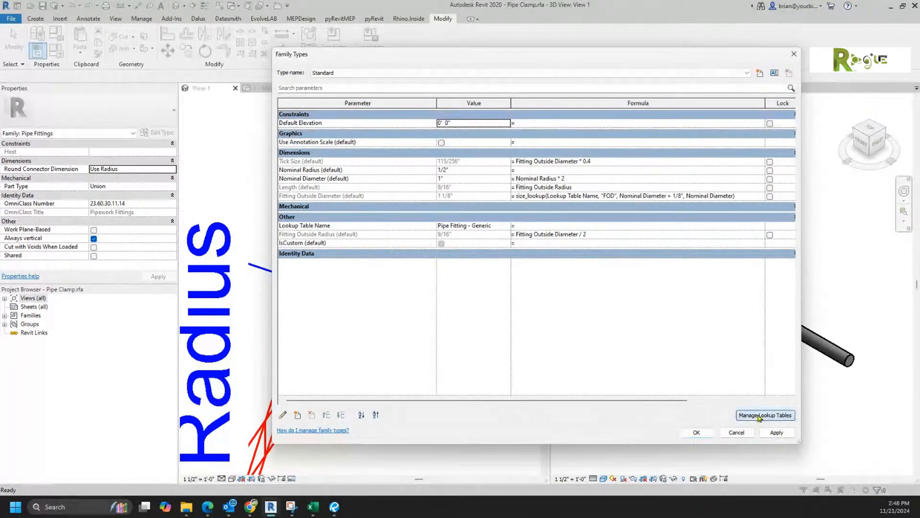
{"action": "left_click", "coordinate": [611, 184]}
{"action": "double_click", "coordinate": [320, 208]}
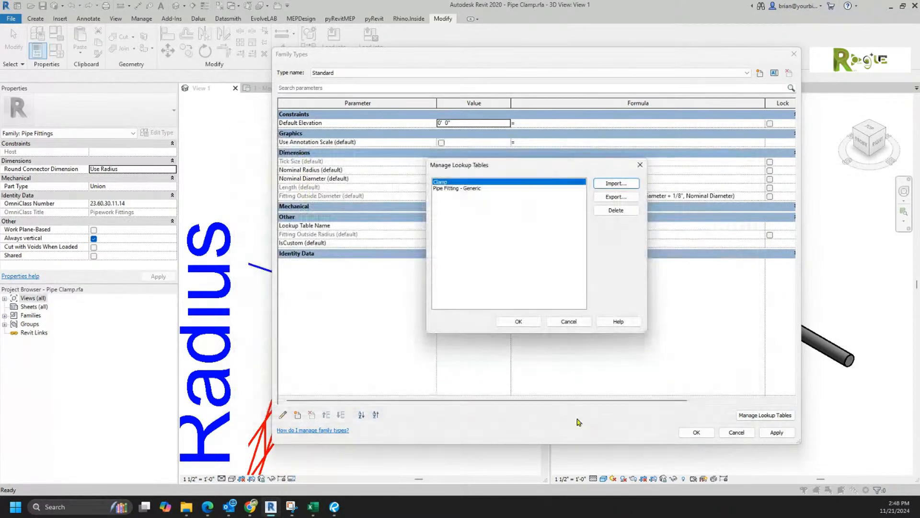
{"action": "left_click", "coordinate": [465, 189]}
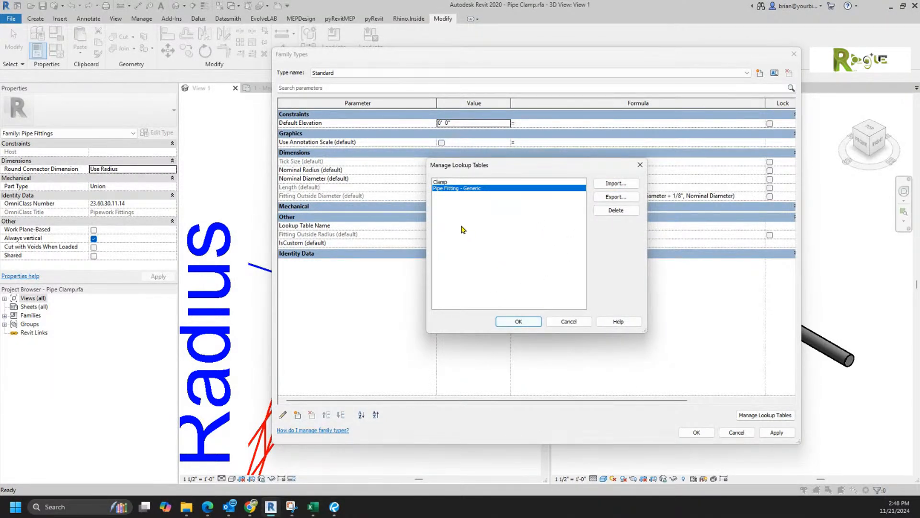
{"action": "left_click", "coordinate": [518, 322]}
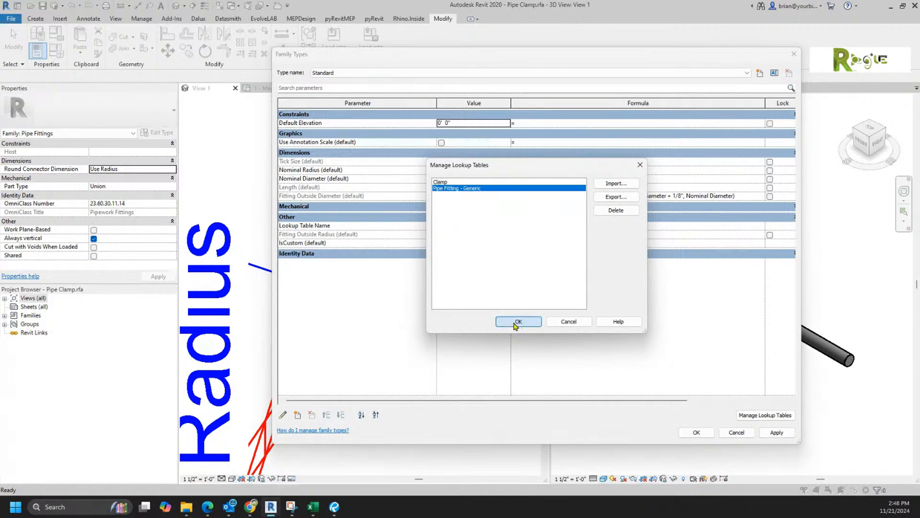
Step: Change the Lookup Table Name value from Pipe Fitting - Generic to Clamp
{"action": "left_click", "coordinate": [472, 225]}
{"action": "left_click_drag", "start_coordinate": [494, 225], "coordinate": [365, 209]}
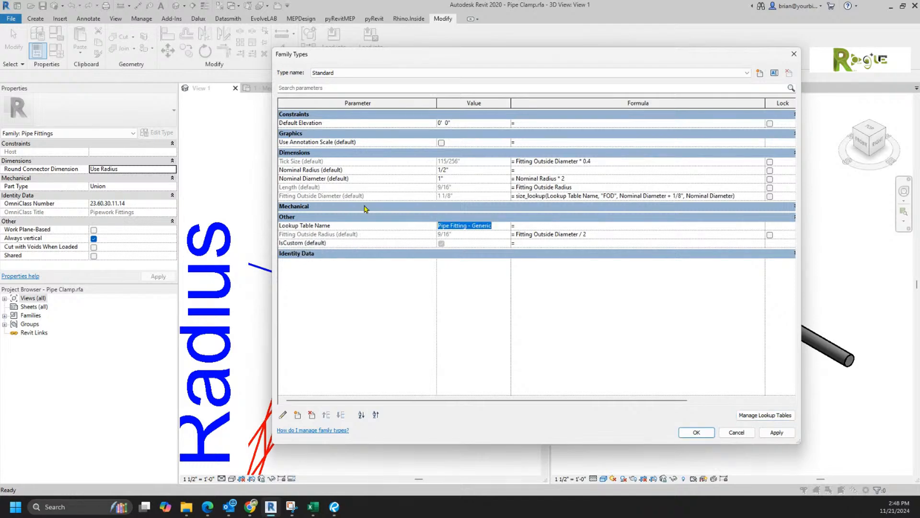
{"action": "type", "text": "Clamp"}
{"action": "key", "text": "Tab"}
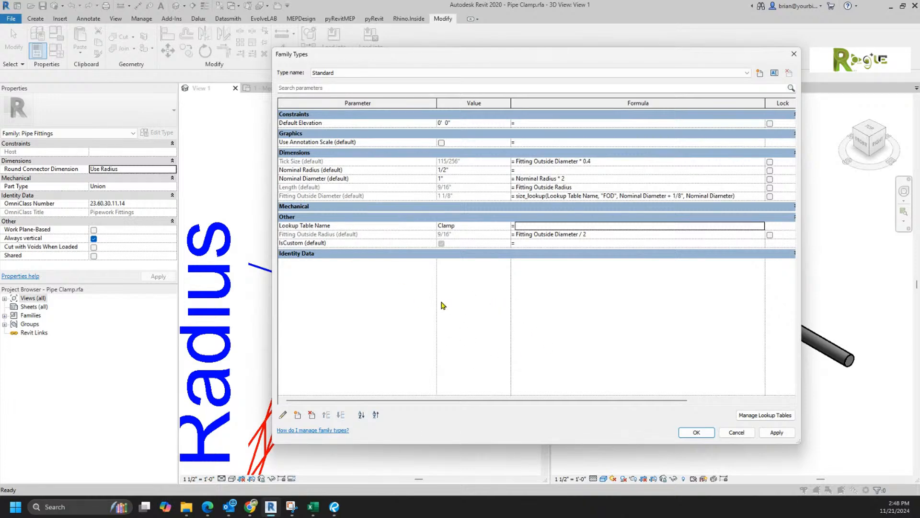
Step: Add A1 as an instance length parameter under Dimensions
{"action": "left_click", "coordinate": [291, 415]}
{"action": "left_click", "coordinate": [605, 368]}
{"action": "left_click", "coordinate": [298, 415]}
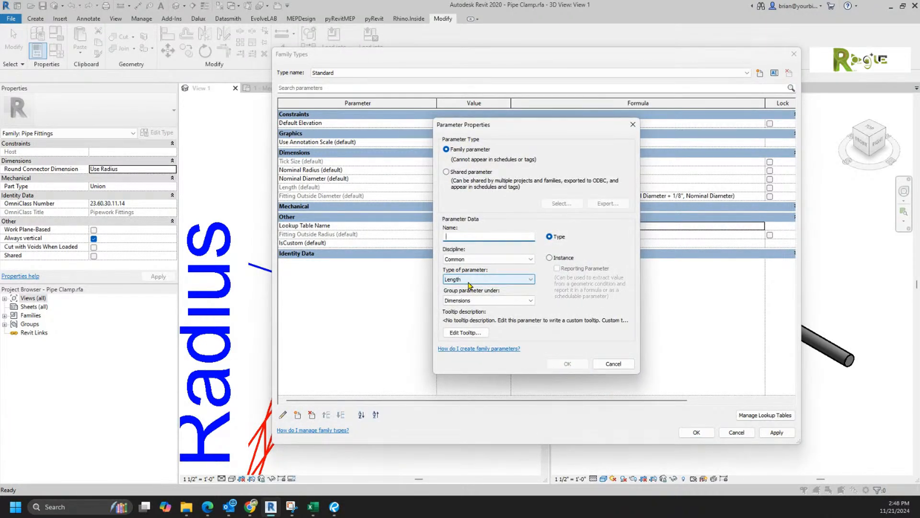
{"action": "type", "text": "A1"}
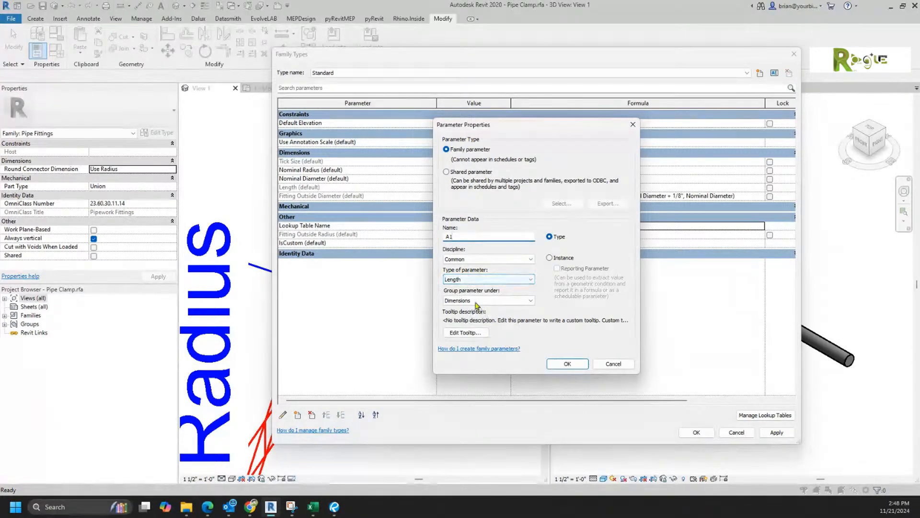
{"action": "left_click", "coordinate": [550, 258]}
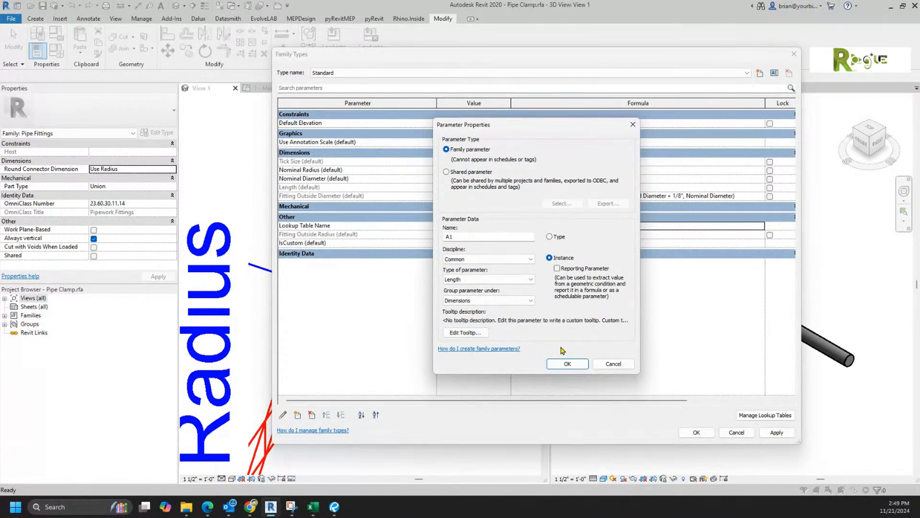
{"action": "left_click", "coordinate": [567, 364]}
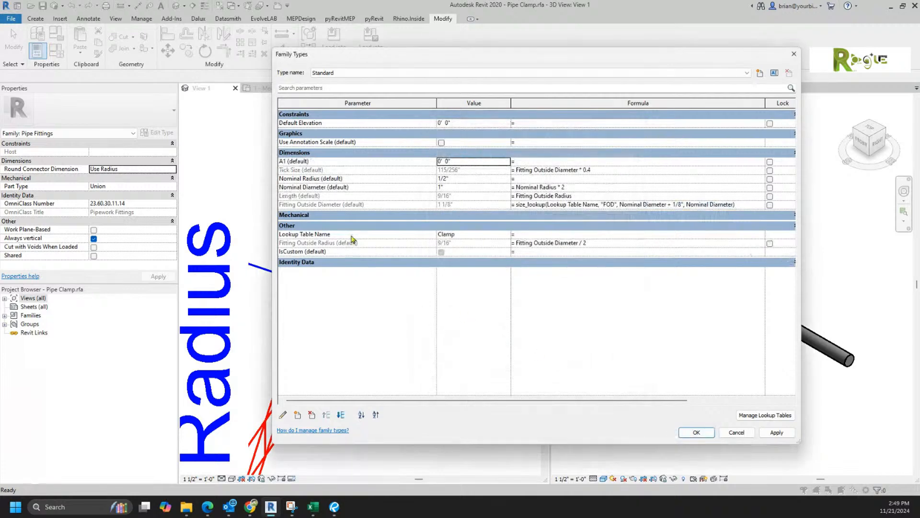
Step: Add A2 as a second instance length parameter
{"action": "left_click", "coordinate": [297, 415]}
{"action": "type", "text": "A2"}
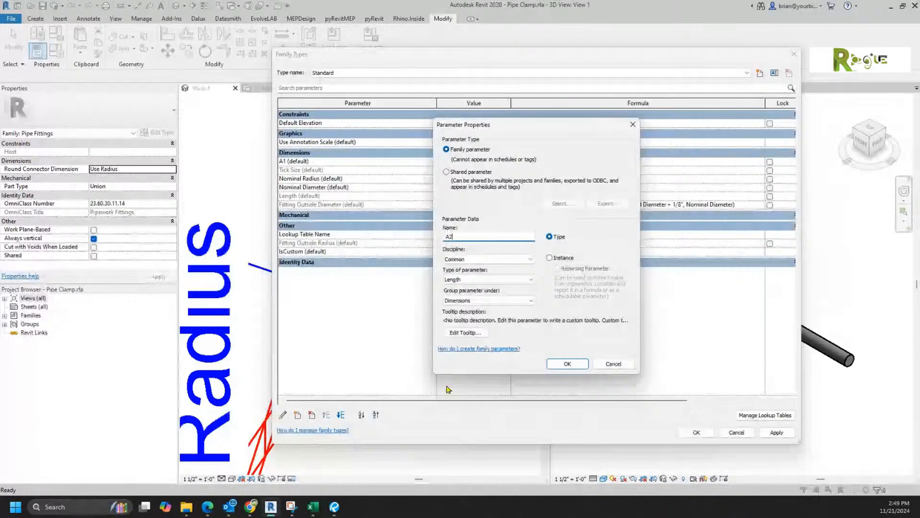
{"action": "left_click", "coordinate": [550, 257]}
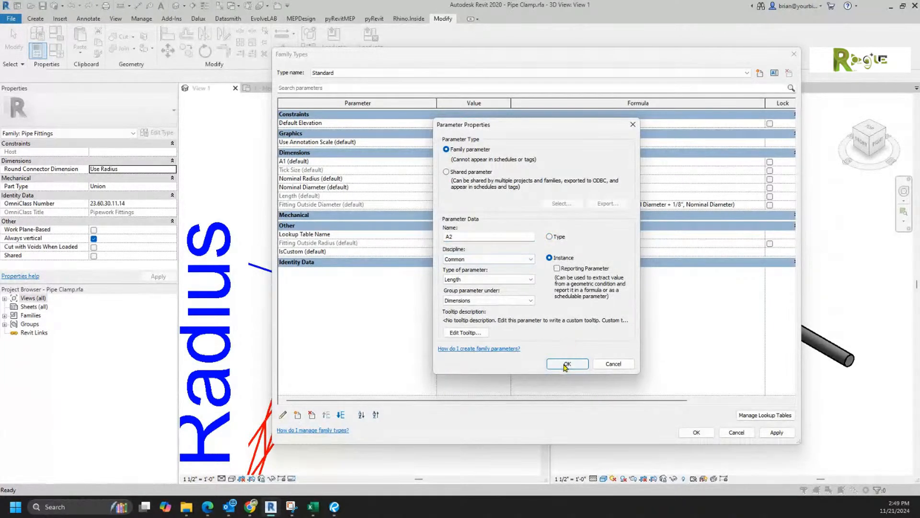
{"action": "left_click", "coordinate": [567, 363]}
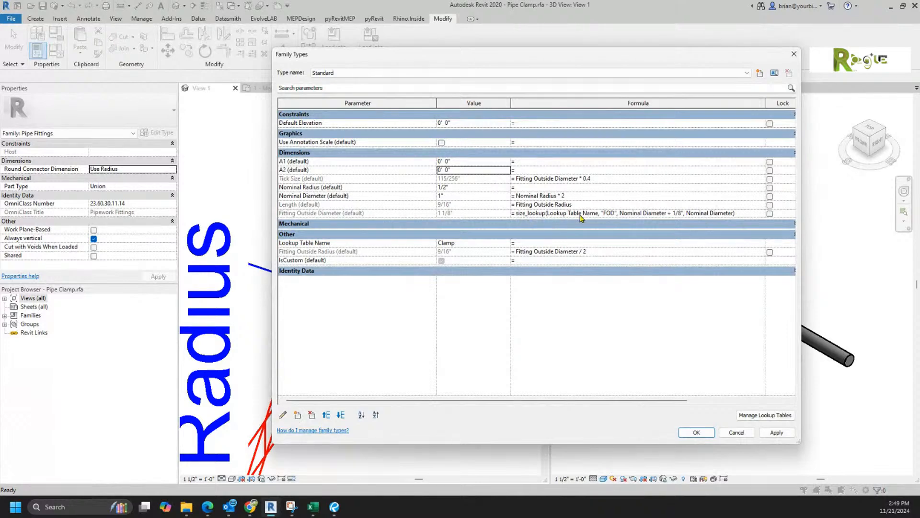
Step: Give A1 the Fitting Outside Diameter size_lookup formula, with FOD replaced by A1
{"action": "left_click", "coordinate": [743, 215]}
{"action": "key", "text": "ctrl+c"}
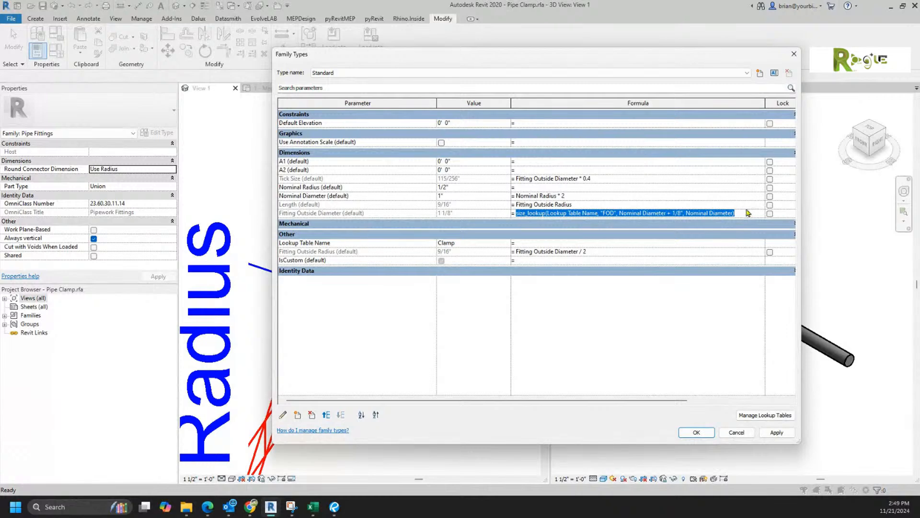
{"action": "left_click", "coordinate": [540, 160]}
{"action": "key", "text": "ctrl+v"}
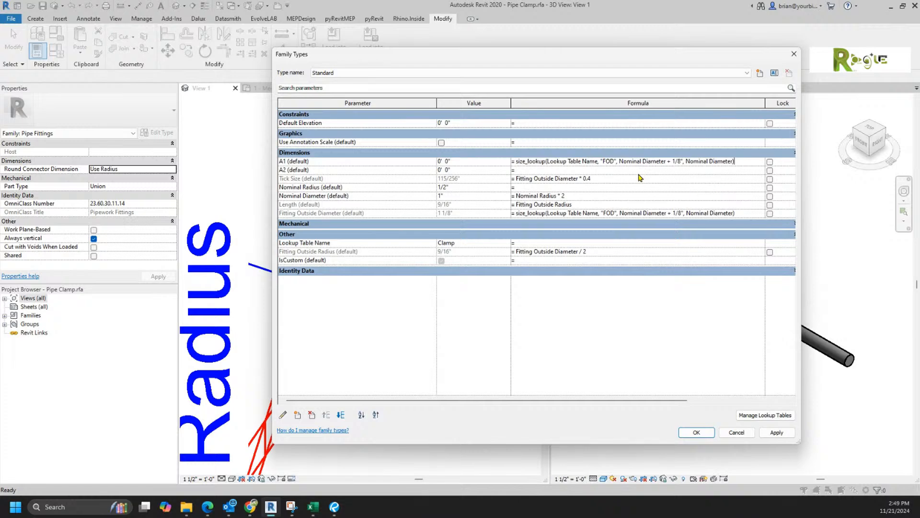
{"action": "left_click_drag", "start_coordinate": [603, 160], "coordinate": [614, 160]}
{"action": "type", "text": "A"}
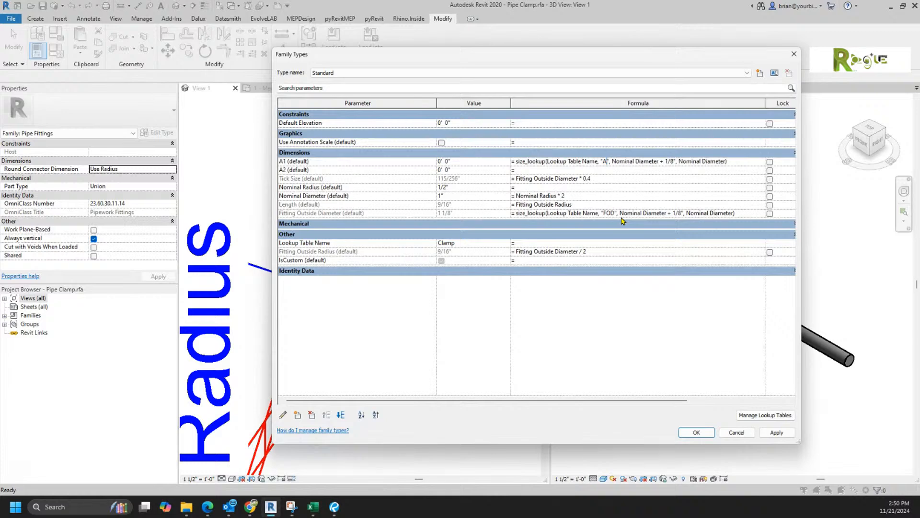
{"action": "type", "text": "1"}
{"action": "key", "text": "Tab"}
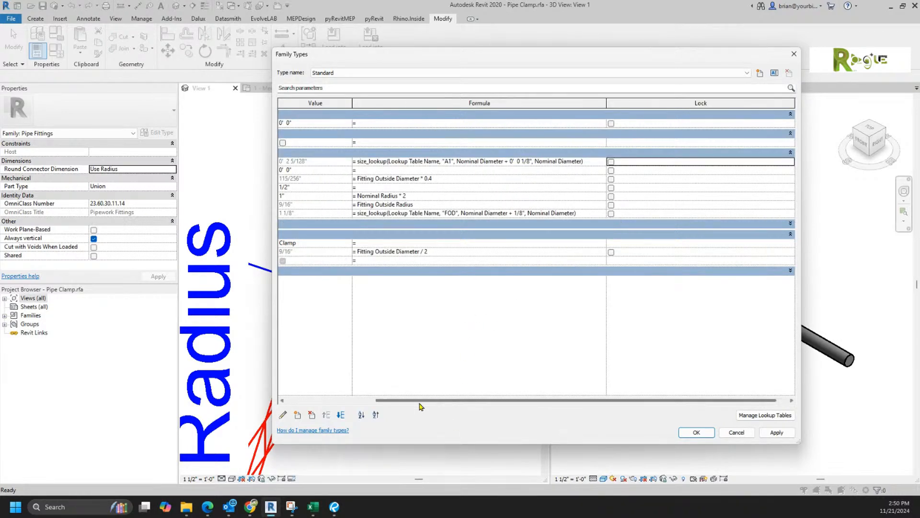
{"action": "left_click_drag", "start_coordinate": [430, 401], "coordinate": [305, 400]}
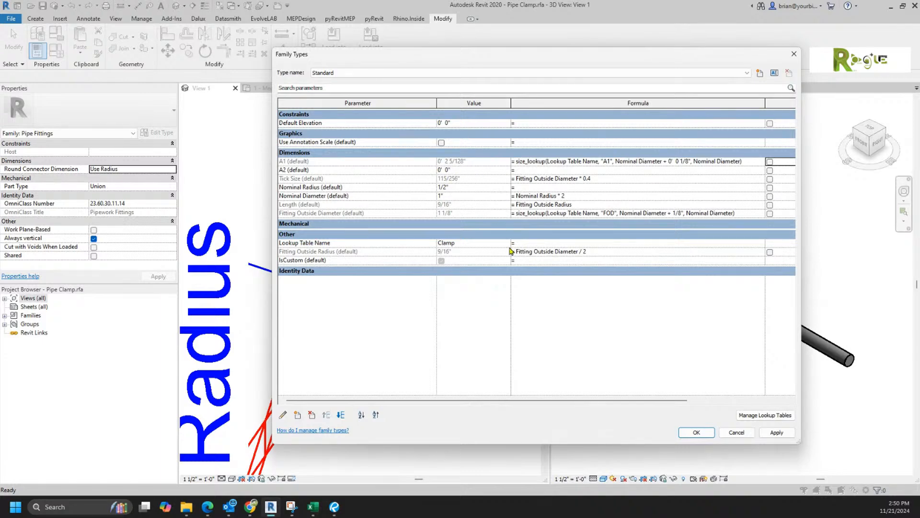
Step: Give A2 the same size_lookup formula, reading the A2 column
{"action": "left_click", "coordinate": [755, 163]}
{"action": "key", "text": "ctrl+c"}
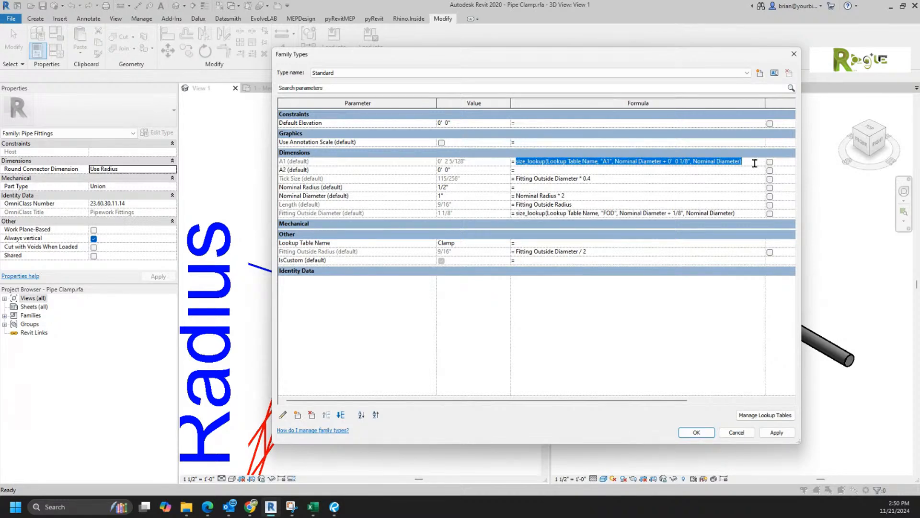
{"action": "left_click", "coordinate": [602, 169]}
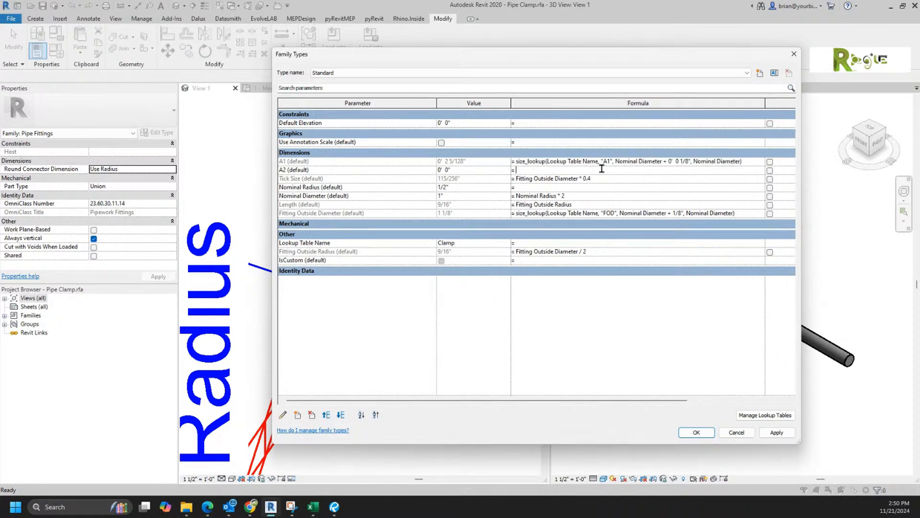
{"action": "key", "text": "ctrl+v"}
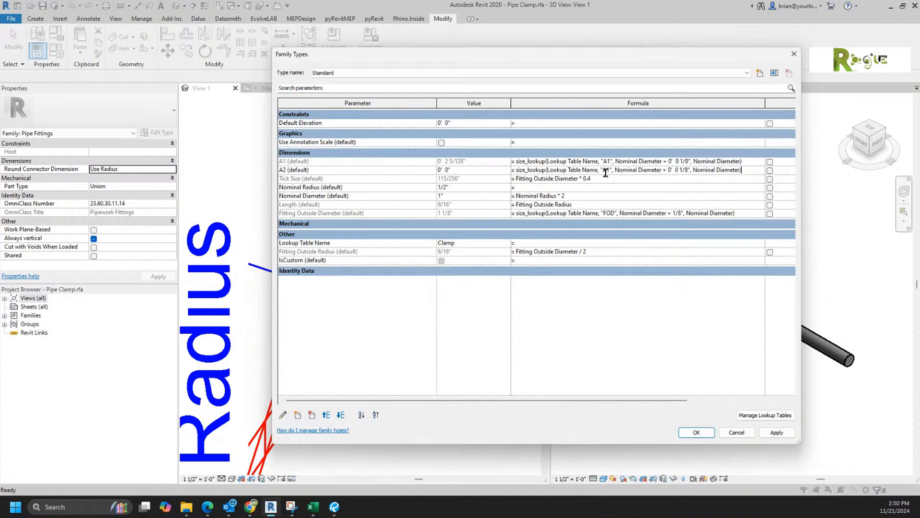
{"action": "left_click_drag", "start_coordinate": [605, 170], "coordinate": [608, 171]}
{"action": "key", "text": "Tab"}
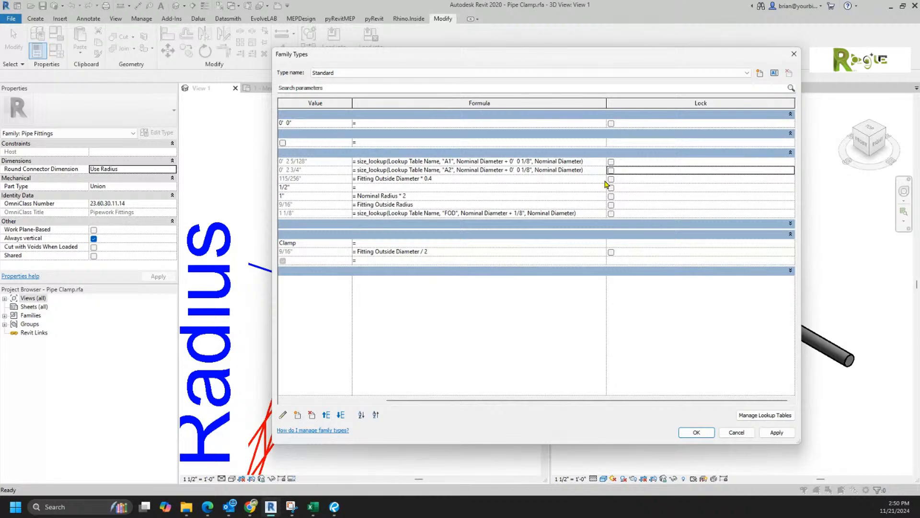
{"action": "left_click_drag", "start_coordinate": [412, 399], "coordinate": [312, 398]}
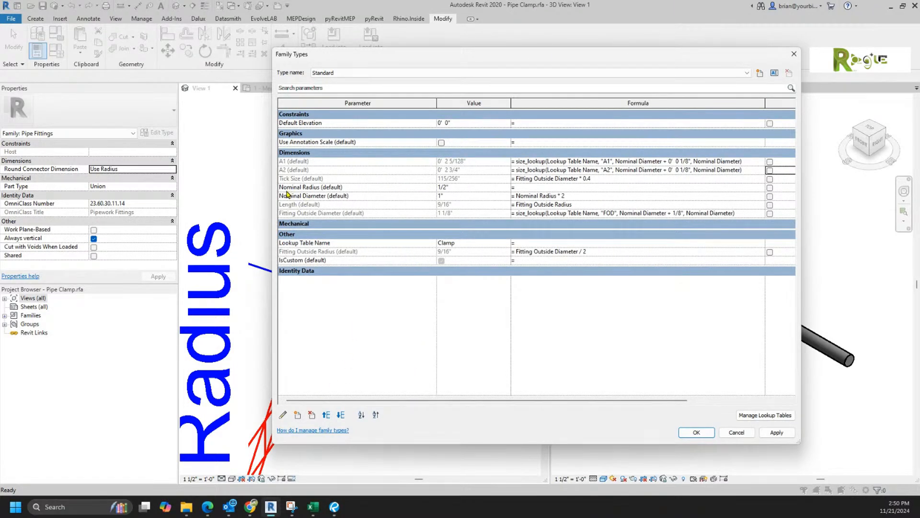
Step: Add H1 as an instance length parameter under Dimensions
{"action": "left_click", "coordinate": [297, 416]}
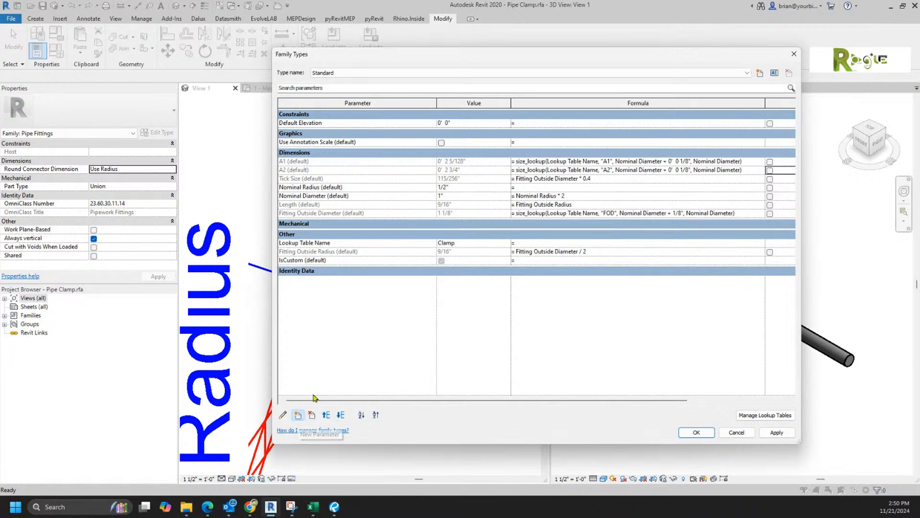
{"action": "type", "text": "H"}
{"action": "left_click", "coordinate": [550, 258]}
{"action": "left_click", "coordinate": [567, 364]}
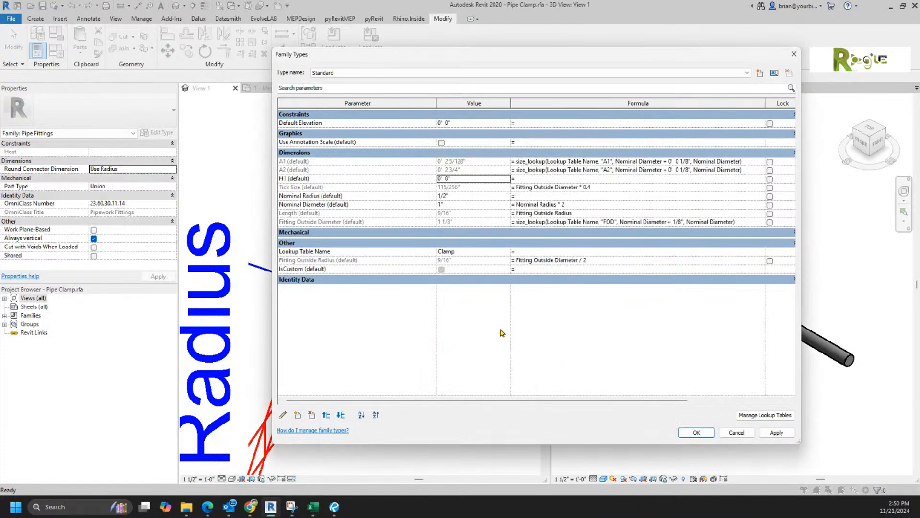
Step: Add H2 as a second instance length parameter and copy A1's lookup formula
{"action": "left_click", "coordinate": [298, 415]}
{"action": "type", "text": "H2"}
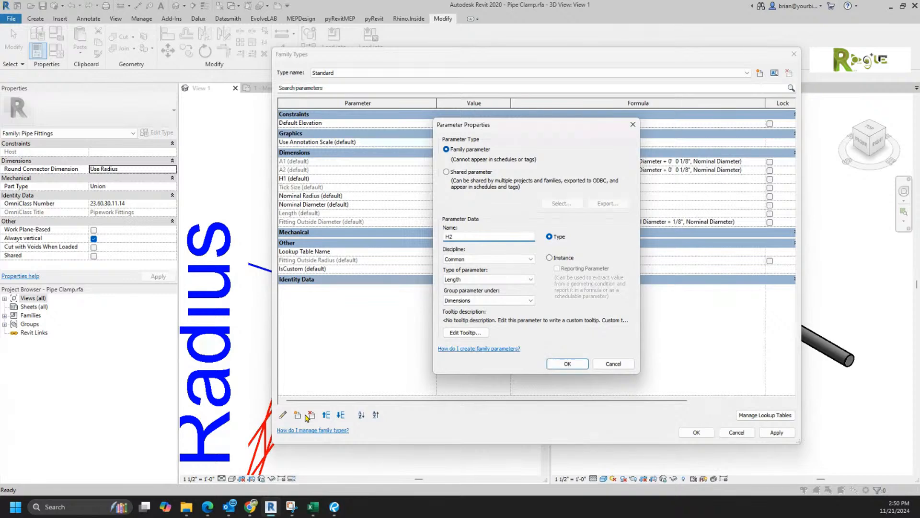
{"action": "left_click", "coordinate": [549, 257]}
{"action": "left_click", "coordinate": [564, 363]}
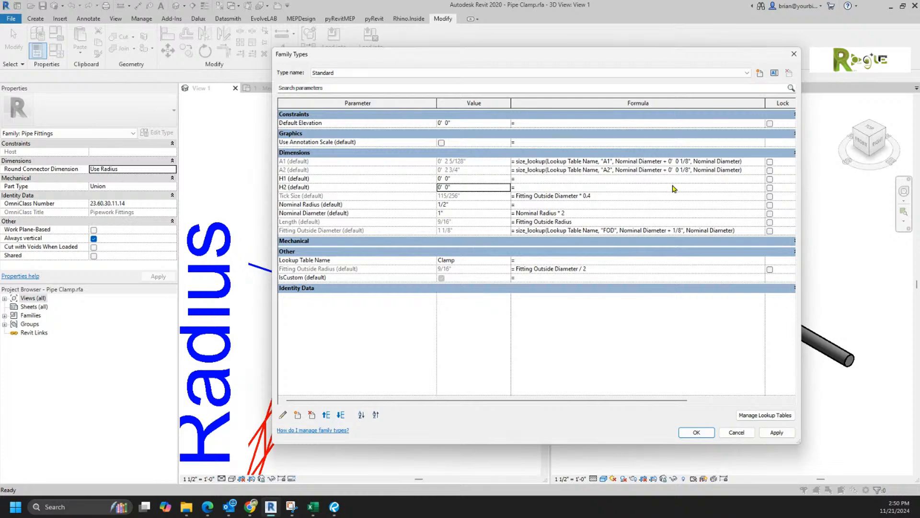
{"action": "left_click", "coordinate": [748, 162]}
{"action": "key", "text": "ctrl+c"}
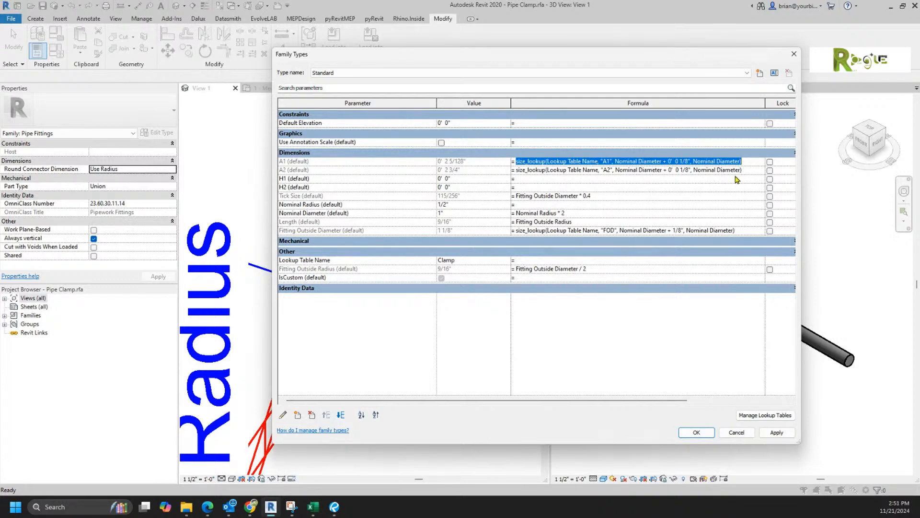
Step: Paste A1's size_lookup formula into H1, changing the column to H1
{"action": "left_click", "coordinate": [733, 180]}
{"action": "key", "text": "ctrl+v"}
{"action": "left_click_drag", "start_coordinate": [602, 179], "coordinate": [608, 179]}
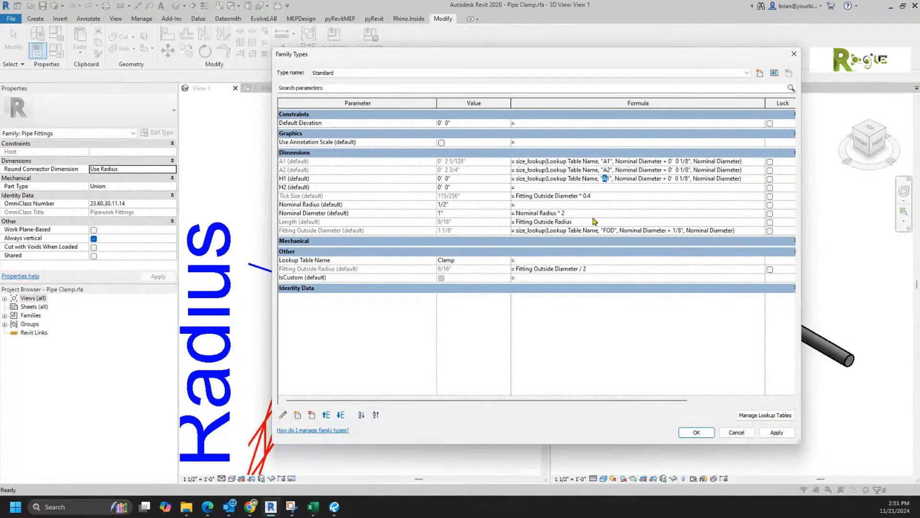
{"action": "type", "text": "H"}
{"action": "key", "text": "Tab"}
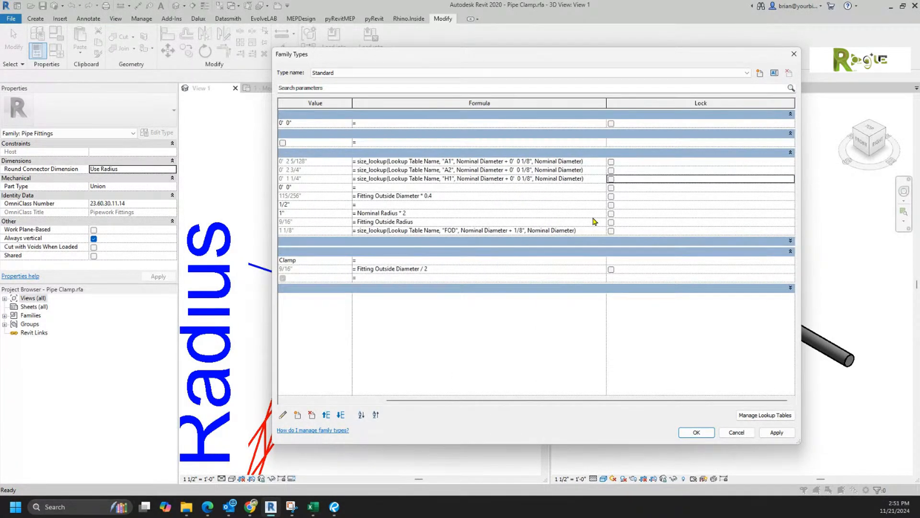
{"action": "left_click_drag", "start_coordinate": [441, 400], "coordinate": [283, 400]}
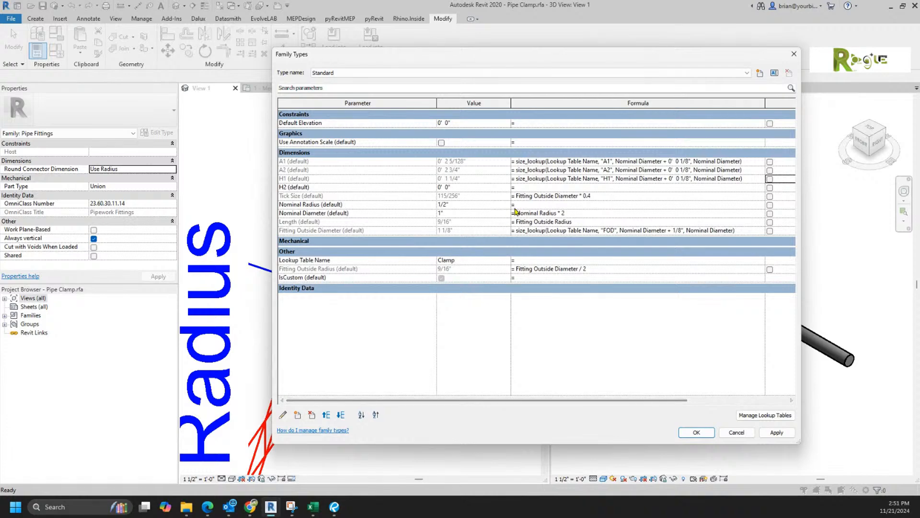
Step: Paste the size_lookup formula into H2, reading the H2 column
{"action": "key", "text": "ctrl+v"}
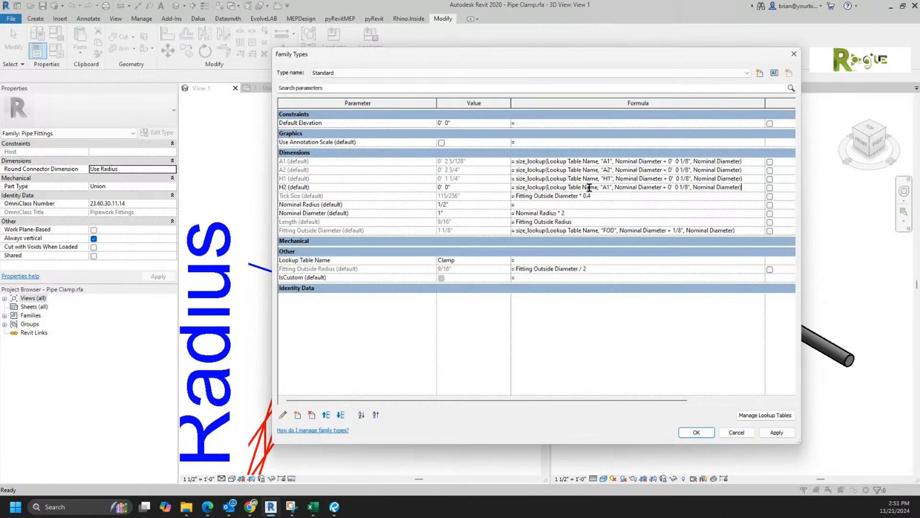
{"action": "left_click_drag", "start_coordinate": [611, 188], "coordinate": [600, 187]}
{"action": "type", "text": "H2"}
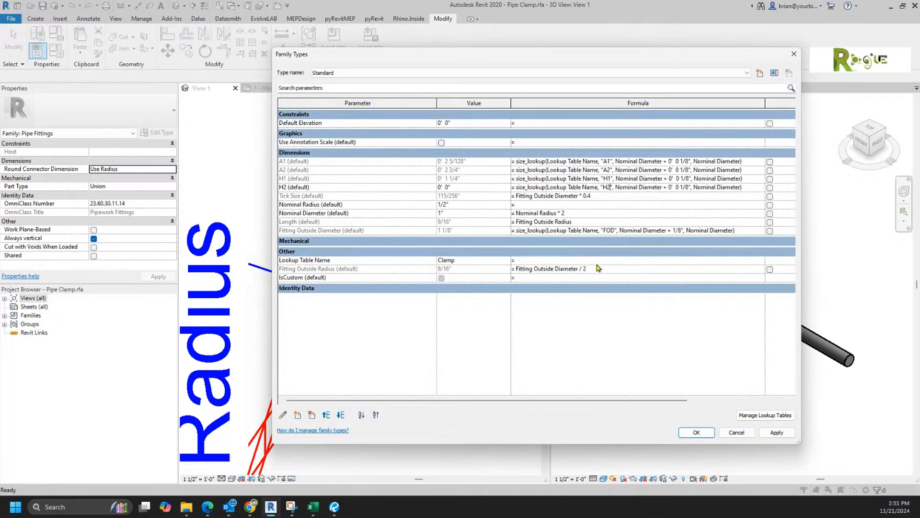
{"action": "key", "text": "Tab"}
{"action": "left_click_drag", "start_coordinate": [395, 400], "coordinate": [287, 400]}
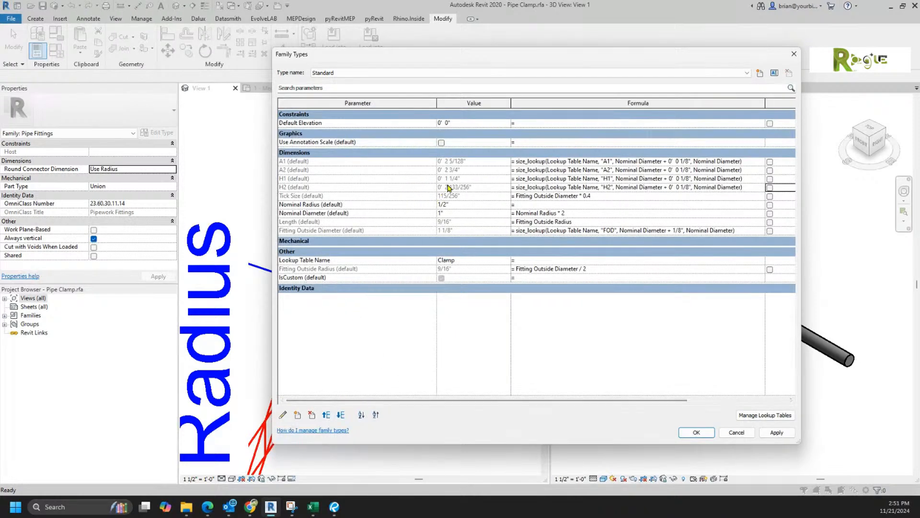
Step: Set Nominal Diameter to 2" to test the lookups, then select Tick Size
{"action": "left_click", "coordinate": [457, 211]}
{"action": "type", "text": "2"}
{"action": "key", "text": "Tab"}
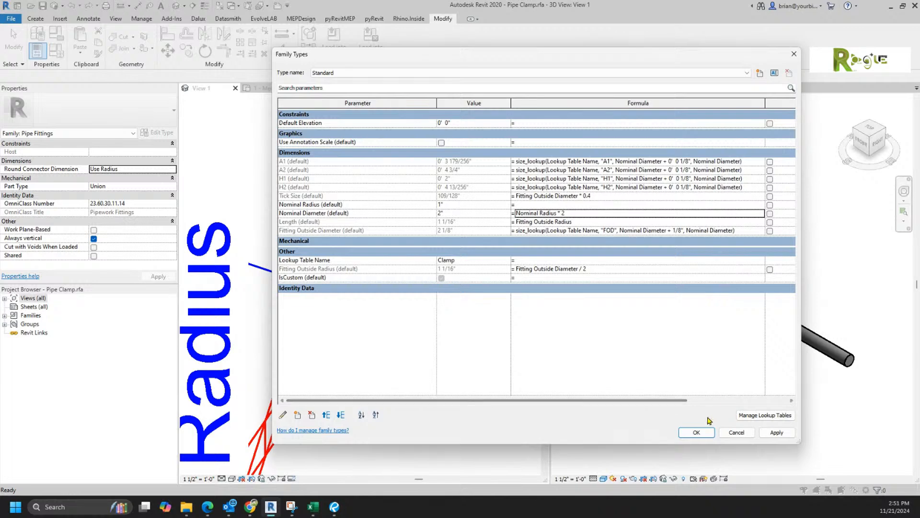
{"action": "left_click", "coordinate": [305, 232]}
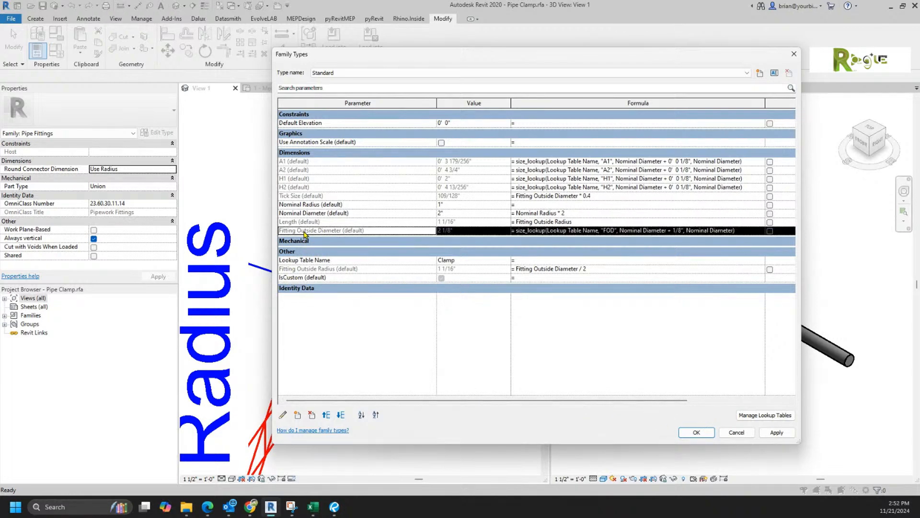
{"action": "left_click", "coordinate": [306, 269]}
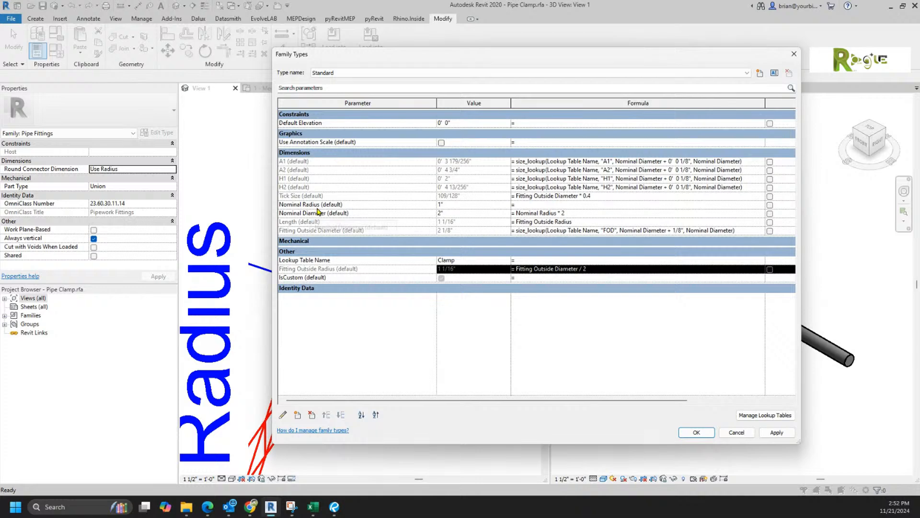
{"action": "left_click", "coordinate": [339, 198]}
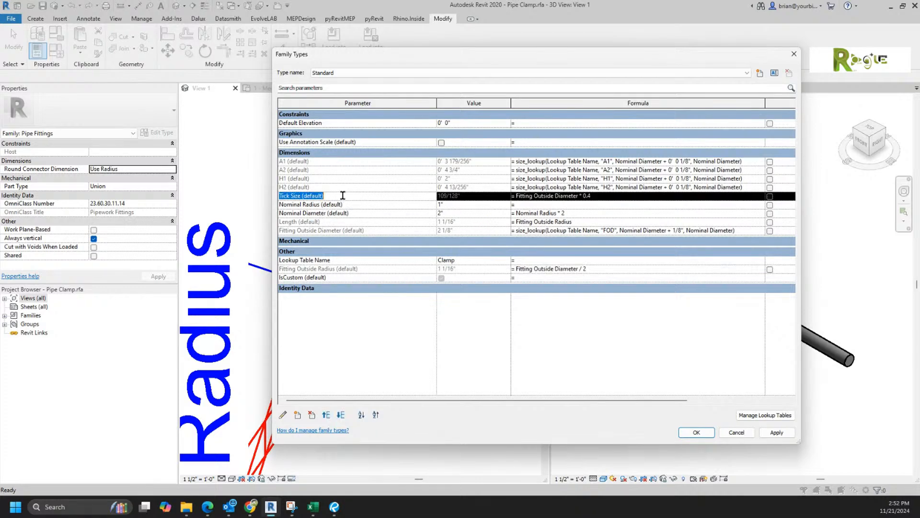
Step: Change Tick Size's Group parameter under setting to Other in Edit Parameter
{"action": "left_click", "coordinate": [283, 415]}
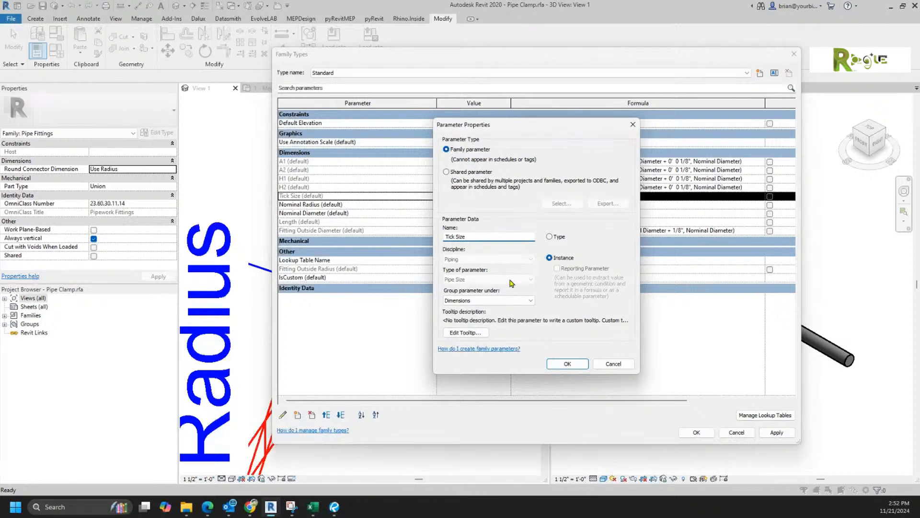
{"action": "left_click", "coordinate": [508, 300]}
{"action": "left_click", "coordinate": [461, 441]}
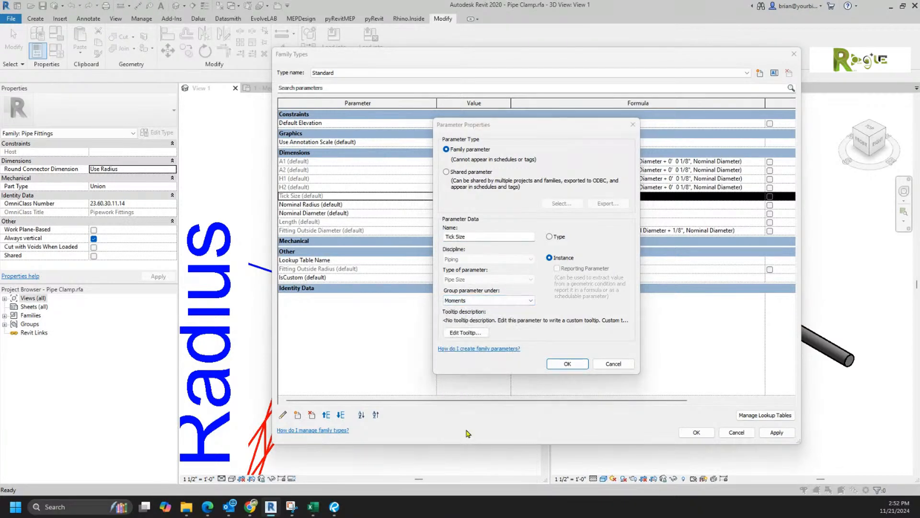
{"action": "left_click", "coordinate": [498, 300]}
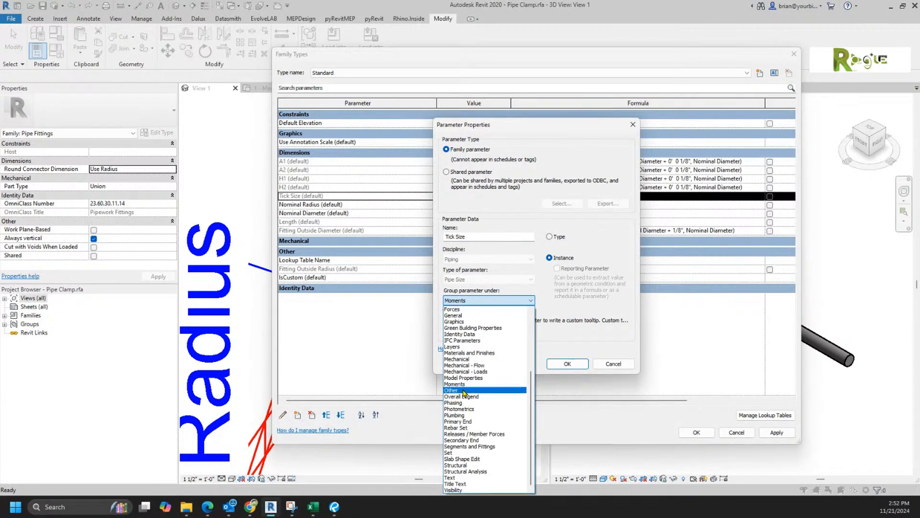
{"action": "left_click", "coordinate": [450, 390]}
{"action": "left_click", "coordinate": [567, 363]}
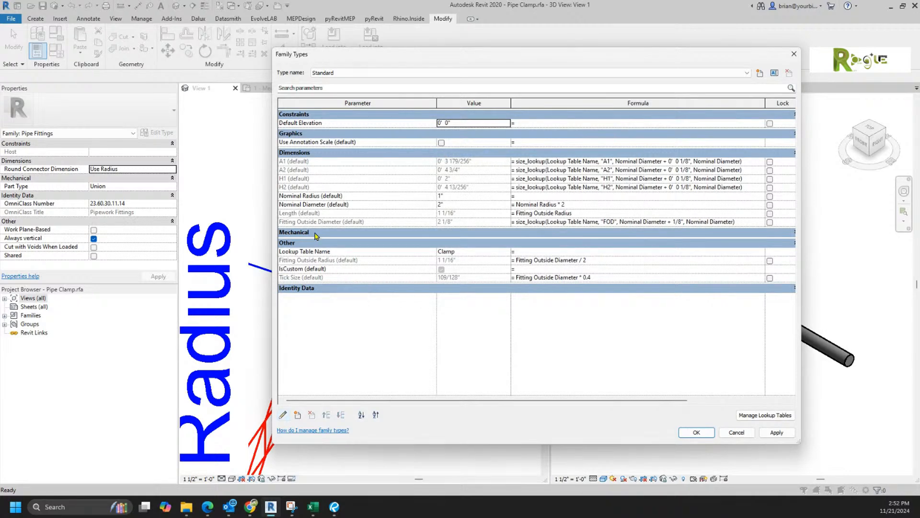
{"action": "left_click", "coordinate": [326, 259]}
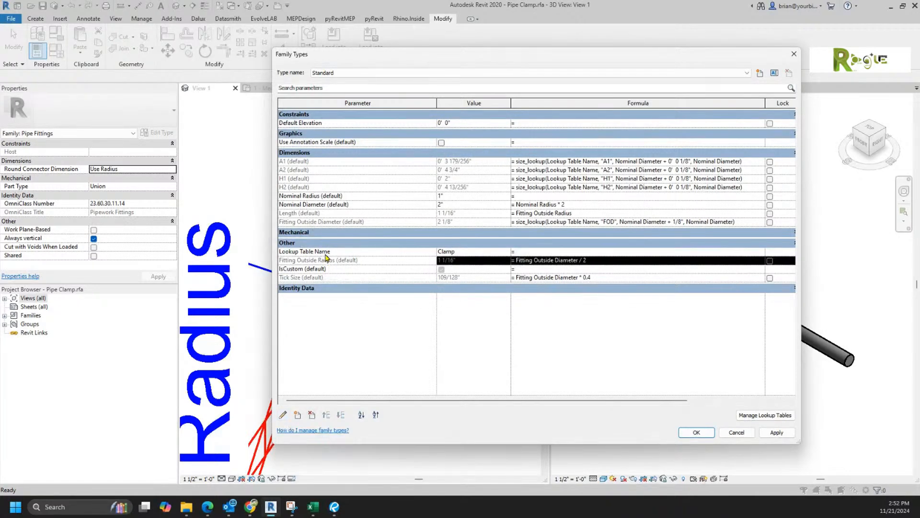
{"action": "left_click", "coordinate": [312, 222]}
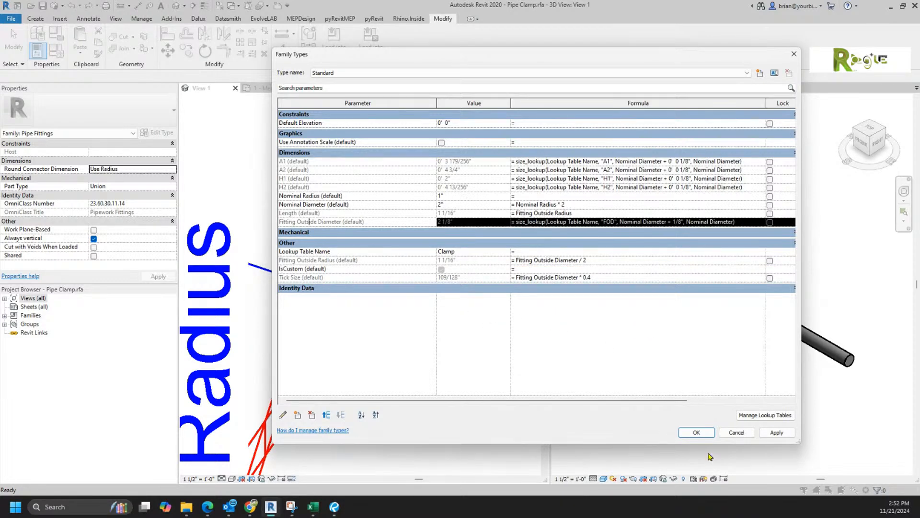
Step: Accept Family Types with OK and open Views > Floor Plans > Ref. Level
{"action": "left_click", "coordinate": [697, 435]}
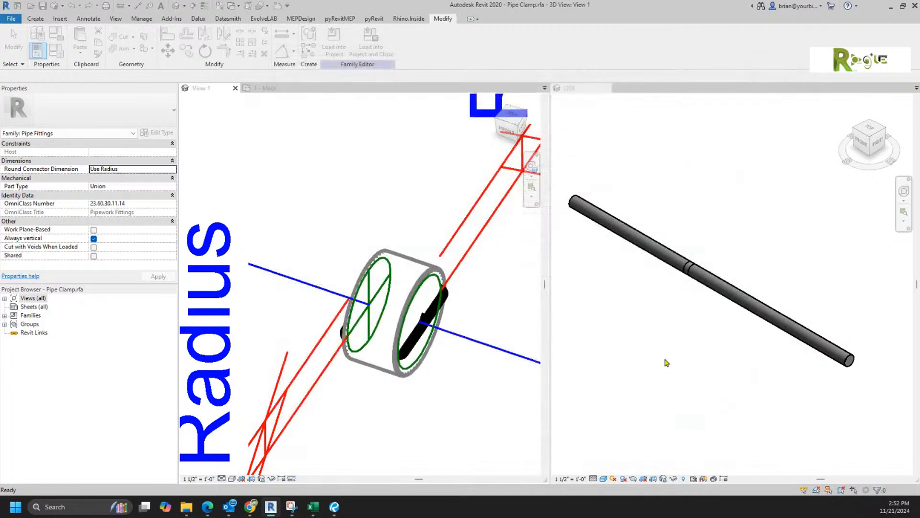
{"action": "scroll", "coordinate": [318, 202], "scroll_direction": "down", "scroll_amount": 3}
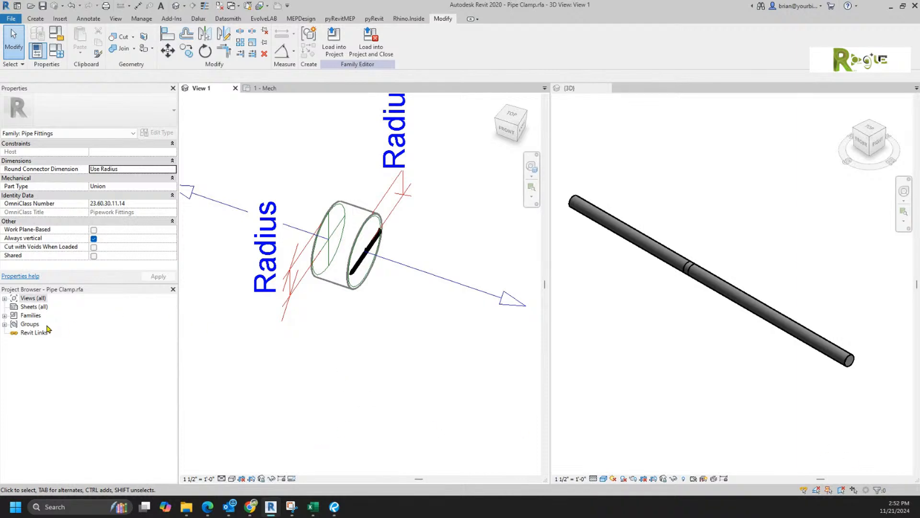
{"action": "double_click", "coordinate": [31, 300]}
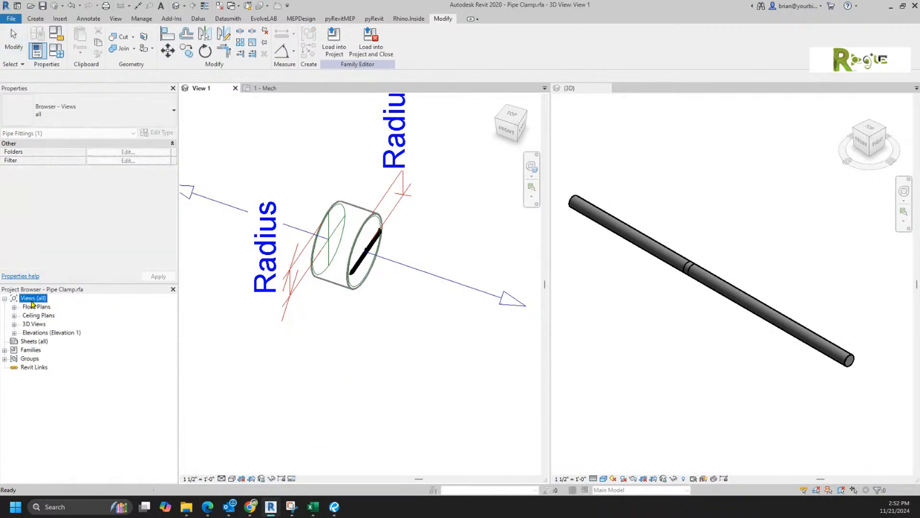
{"action": "double_click", "coordinate": [36, 306]}
{"action": "double_click", "coordinate": [45, 315]}
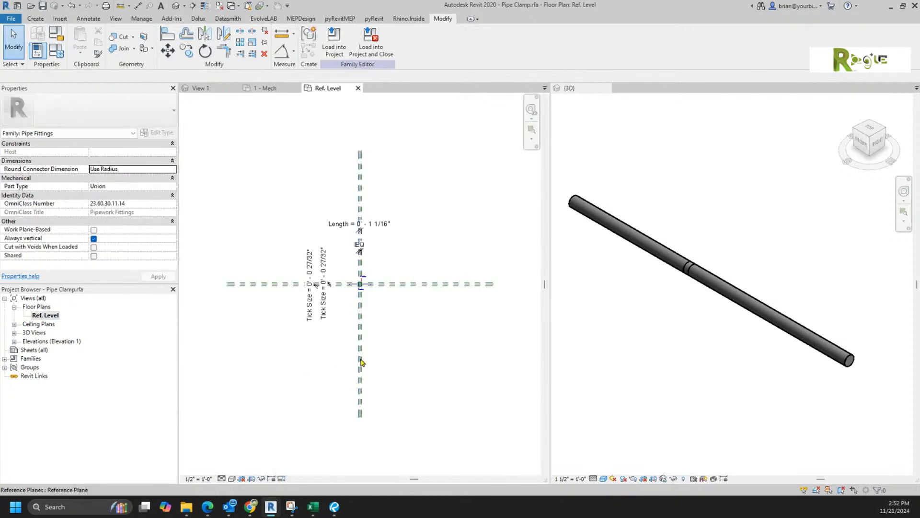
{"action": "scroll", "coordinate": [355, 293], "scroll_direction": "up", "scroll_amount": 6}
{"action": "scroll", "coordinate": [391, 307], "scroll_direction": "down", "scroll_amount": 5}
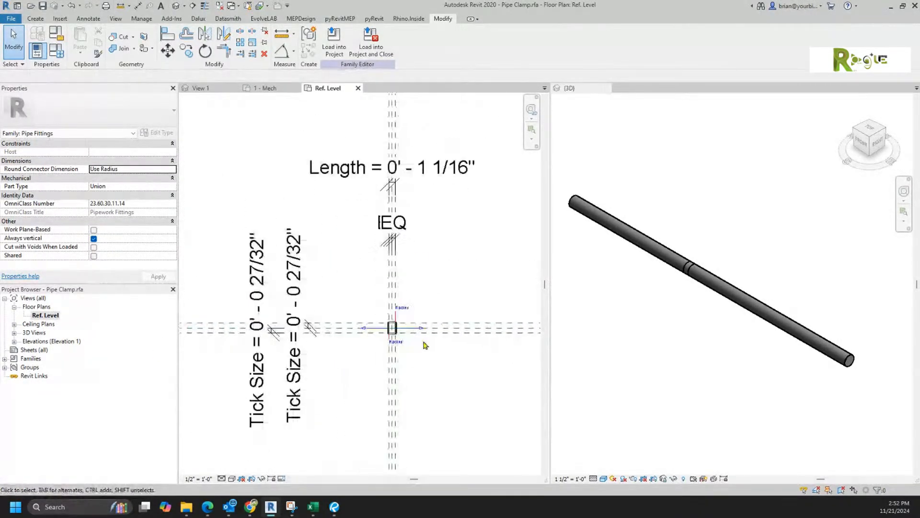
{"action": "scroll", "coordinate": [423, 345], "scroll_direction": "up", "scroll_amount": 1}
{"action": "scroll", "coordinate": [424, 345], "scroll_direction": "down", "scroll_amount": 2}
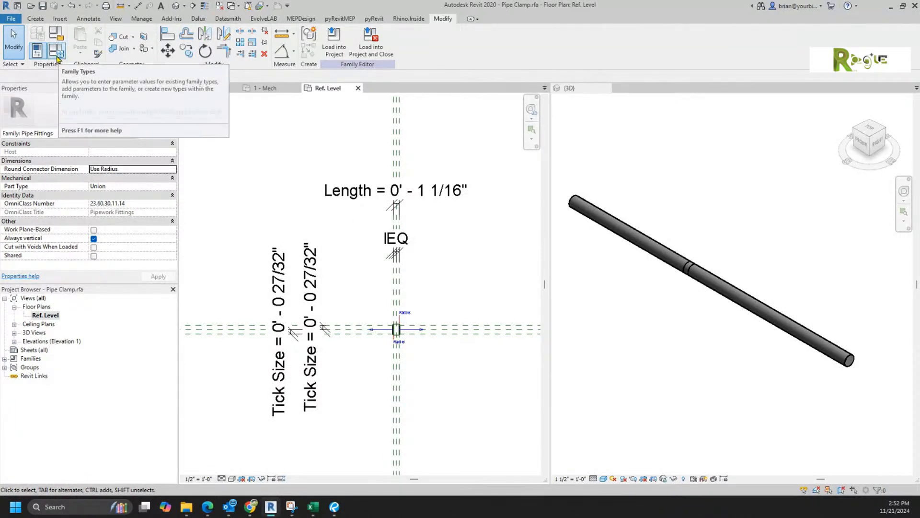
Step: Delete the Length formula in Family Types and give Length a fixed value of 1.2
{"action": "left_click", "coordinate": [57, 58]}
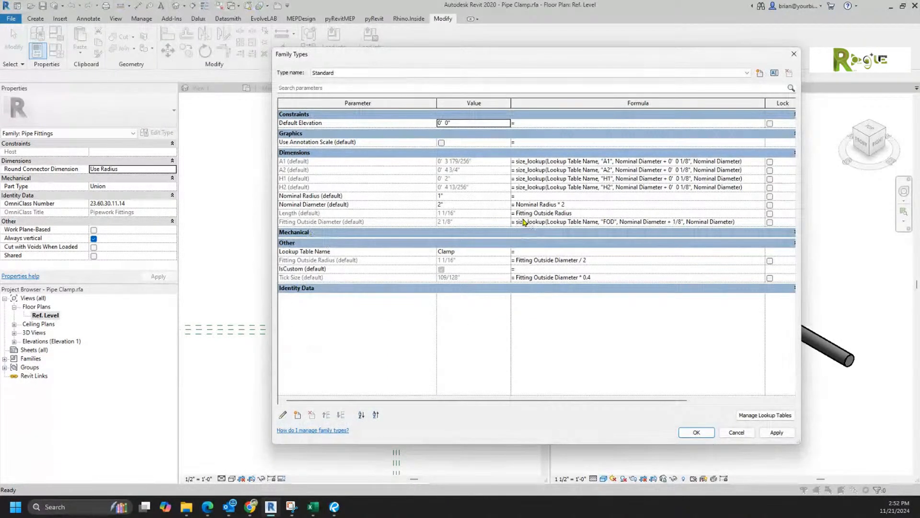
{"action": "left_click", "coordinate": [592, 214]}
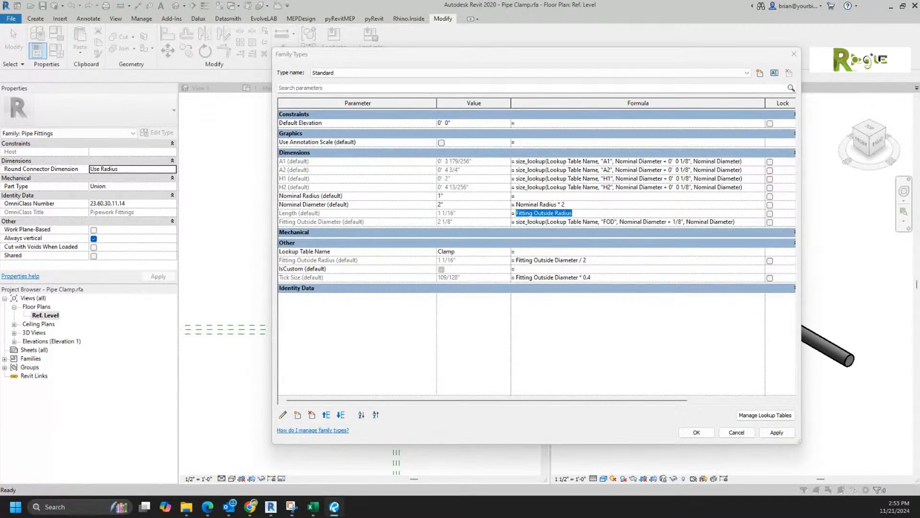
{"action": "left_click", "coordinate": [588, 213]}
{"action": "left_click_drag", "start_coordinate": [591, 214], "coordinate": [489, 215]}
{"action": "key", "text": "Delete"}
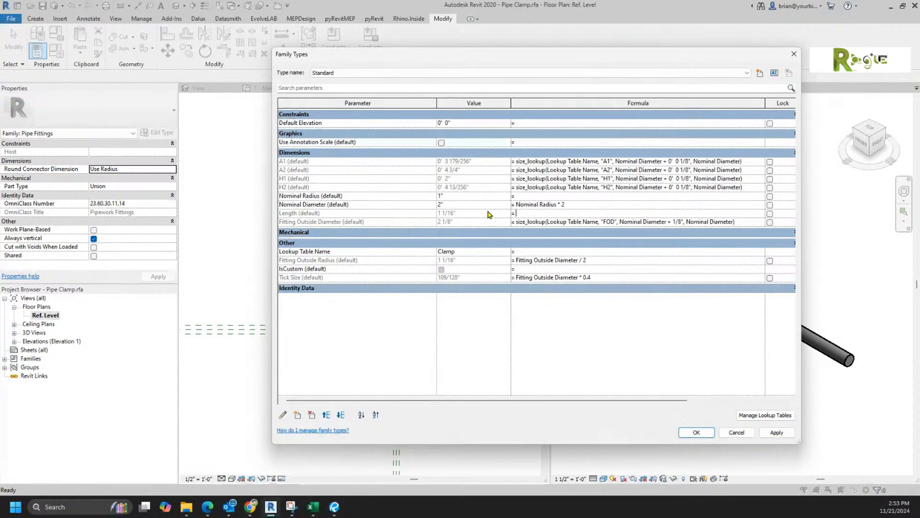
{"action": "left_click", "coordinate": [488, 211]}
{"action": "type", "text": "1.2"}
{"action": "key", "text": "Tab"}
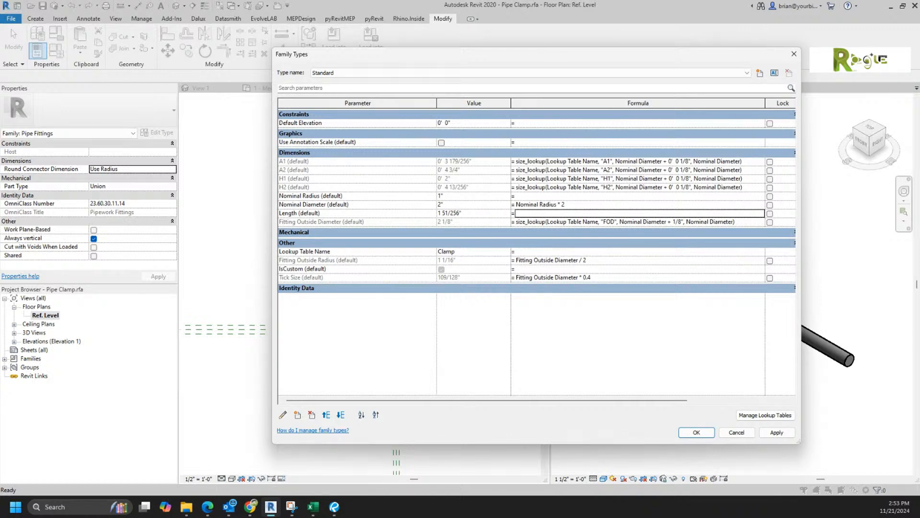
{"action": "left_click", "coordinate": [695, 434]}
Step: Expand Elevations in the Project Browser and open the Right, then the Left elevation
{"action": "left_click", "coordinate": [321, 376]}
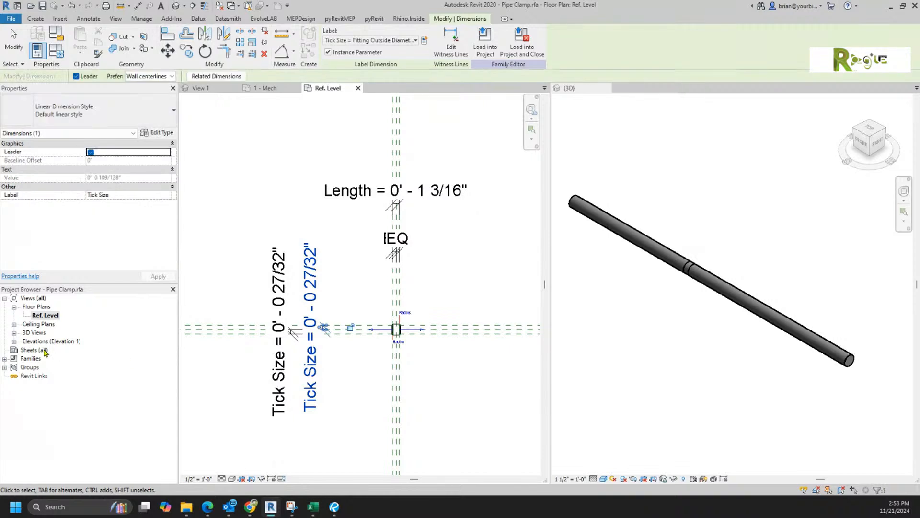
{"action": "left_click", "coordinate": [445, 389]}
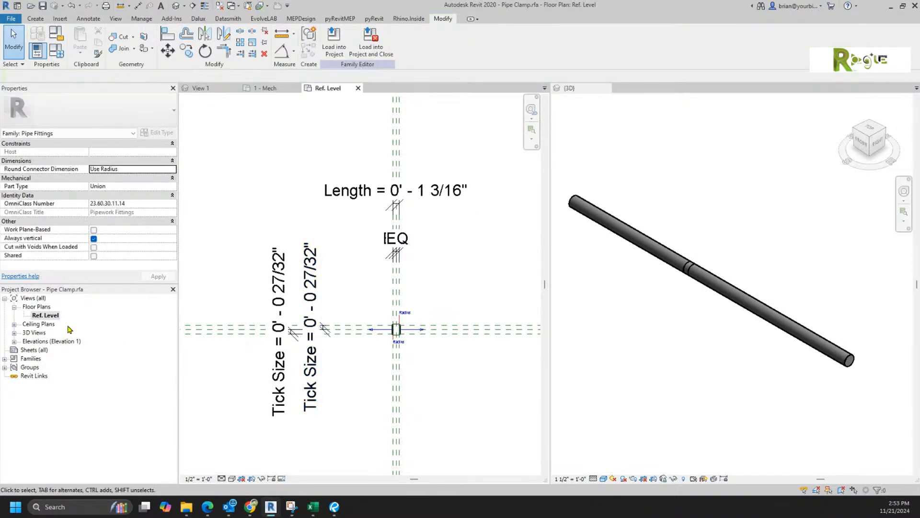
{"action": "double_click", "coordinate": [52, 341]}
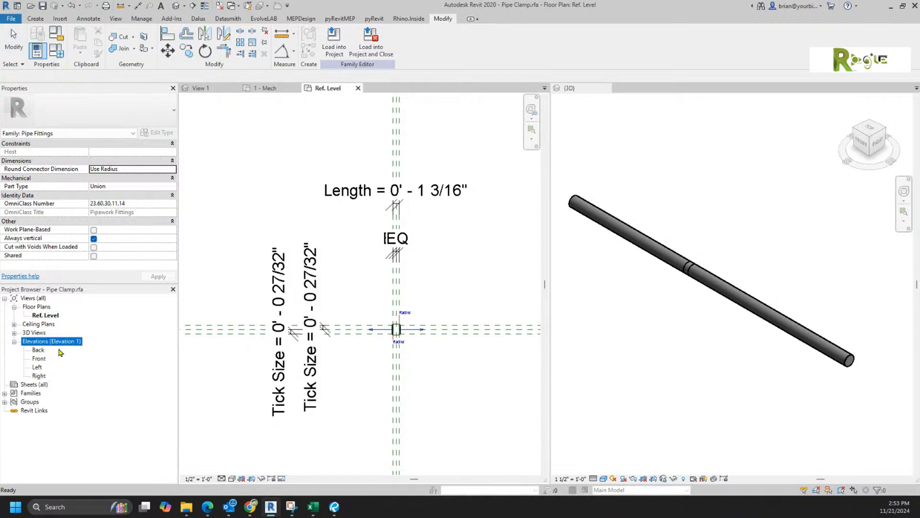
{"action": "double_click", "coordinate": [39, 376]}
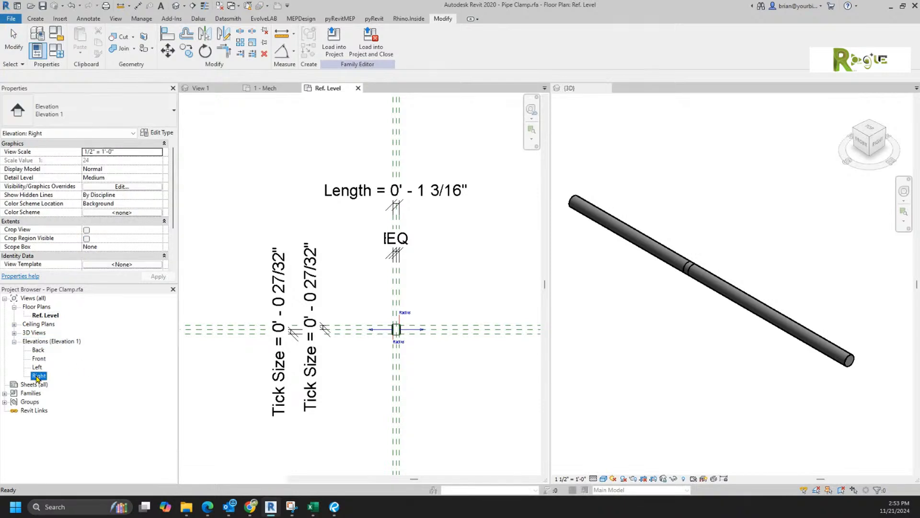
{"action": "scroll", "coordinate": [384, 359], "scroll_direction": "up", "scroll_amount": 5}
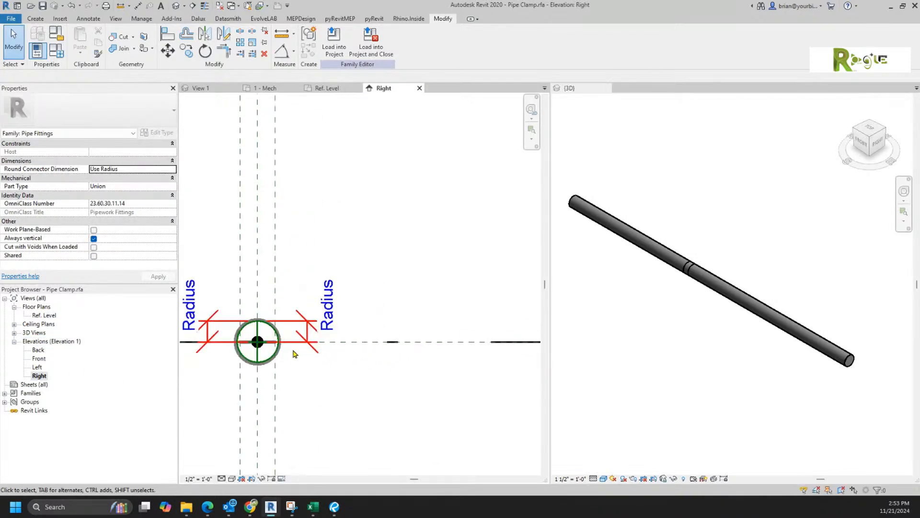
{"action": "double_click", "coordinate": [37, 367]}
{"action": "scroll", "coordinate": [335, 354], "scroll_direction": "up", "scroll_amount": 5}
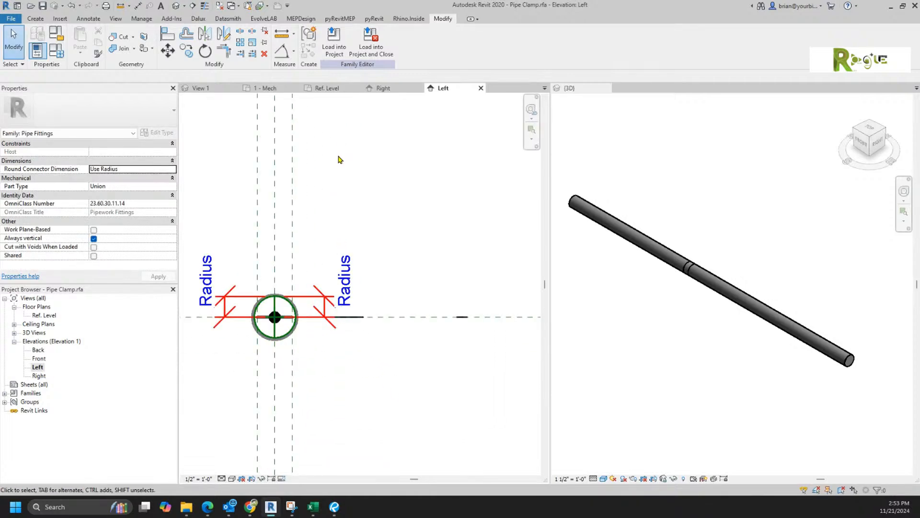
{"action": "scroll", "coordinate": [348, 201], "scroll_direction": "down", "scroll_amount": 4}
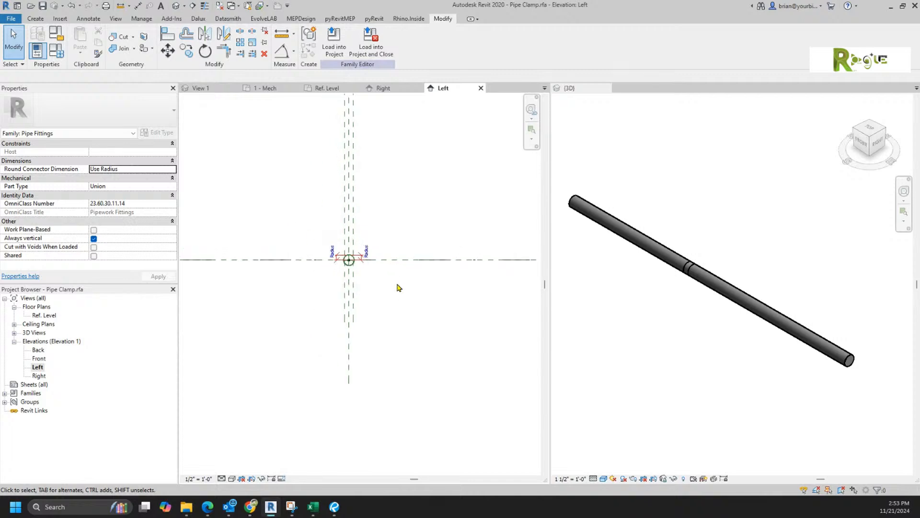
Step: Apply Maximize 3D Extents to the reference planes crossing the Left elevation
{"action": "middle_click_drag", "start_coordinate": [399, 287], "coordinate": [431, 395]}
{"action": "left_click_drag", "start_coordinate": [415, 277], "coordinate": [340, 299]}
{"action": "right_click", "coordinate": [372, 293]}
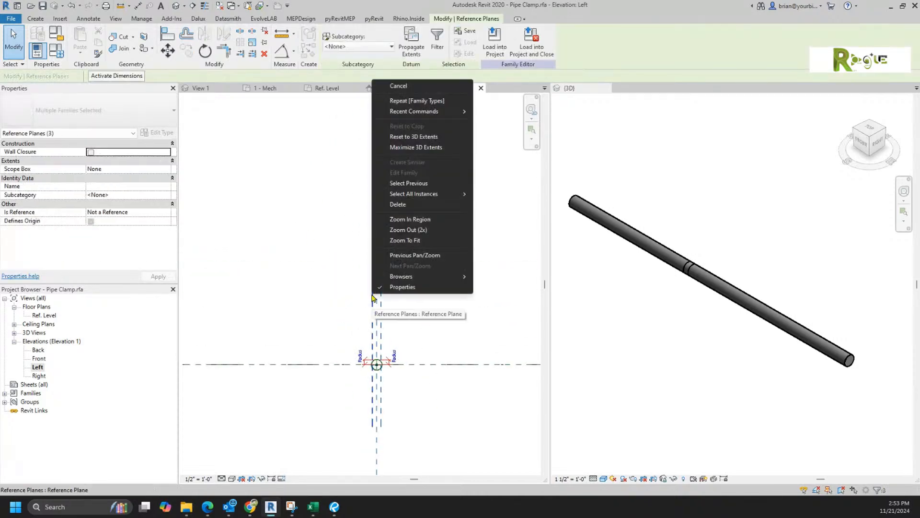
{"action": "left_click", "coordinate": [411, 147]}
{"action": "scroll", "coordinate": [380, 378], "scroll_direction": "up", "scroll_amount": 3}
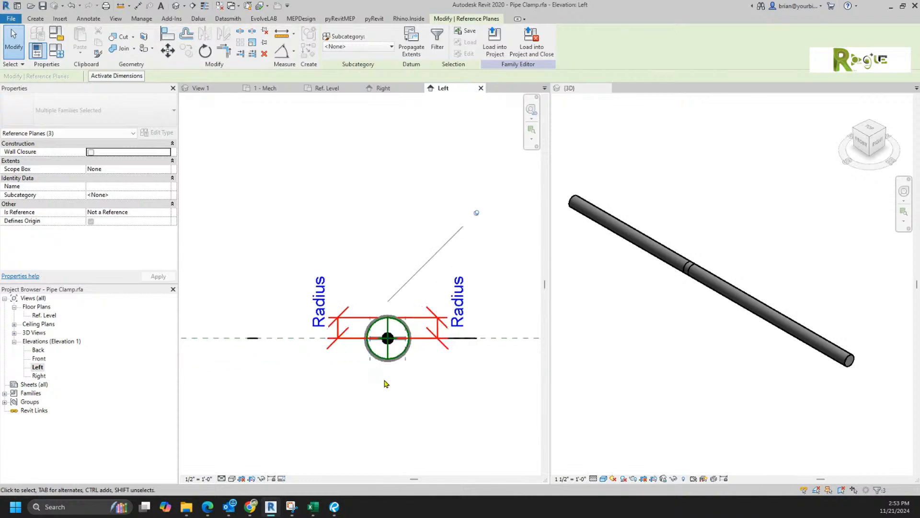
{"action": "scroll", "coordinate": [382, 381], "scroll_direction": "up", "scroll_amount": 3}
{"action": "left_click", "coordinate": [414, 383]}
{"action": "scroll", "coordinate": [425, 384], "scroll_direction": "down", "scroll_amount": 2}
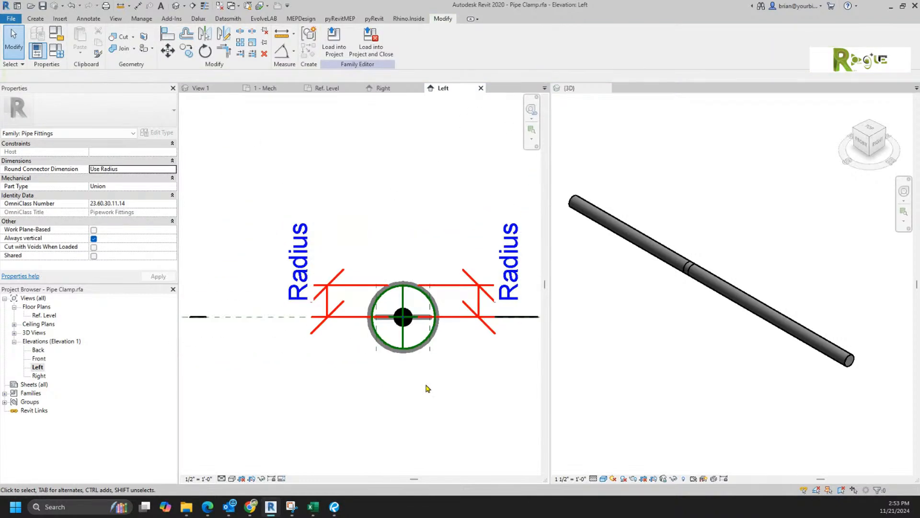
{"action": "middle_click_drag", "start_coordinate": [426, 385], "coordinate": [339, 418]}
{"action": "middle_click", "coordinate": [347, 417]}
{"action": "middle_click", "coordinate": [348, 418]}
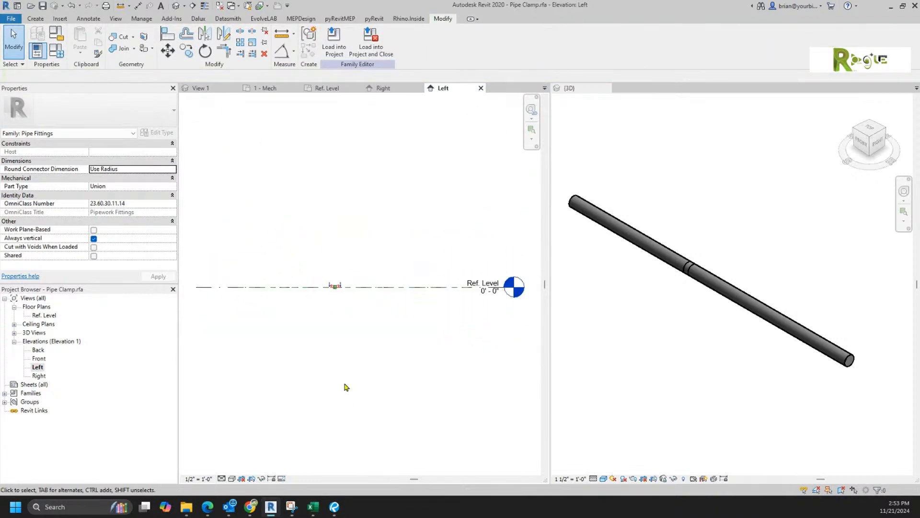
Step: Apply Maximize 3D Extents to the elements along the Ref. Level line
{"action": "left_click_drag", "start_coordinate": [450, 224], "coordinate": [433, 330]}
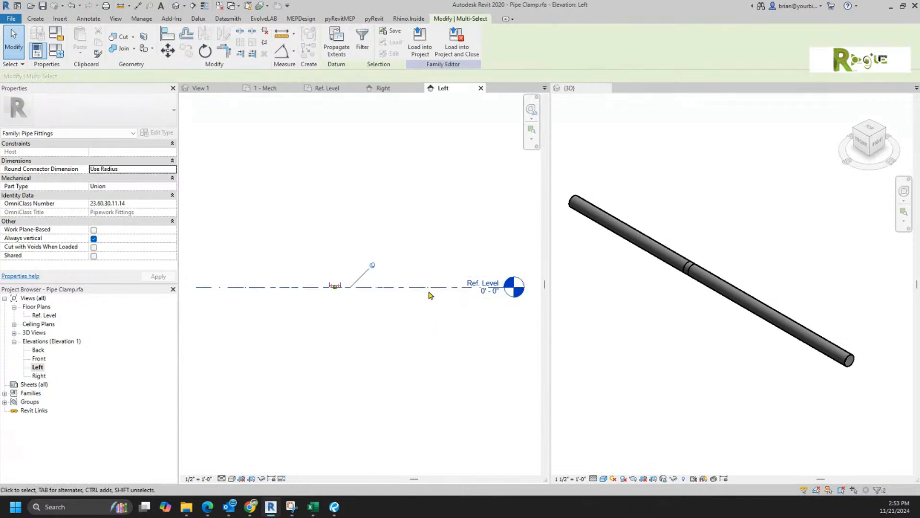
{"action": "right_click", "coordinate": [429, 288]}
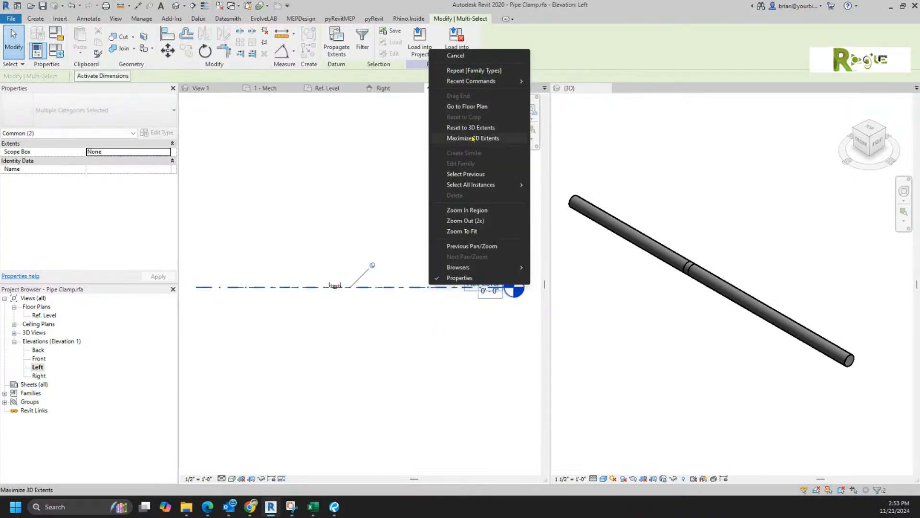
{"action": "left_click", "coordinate": [472, 138]}
{"action": "left_click", "coordinate": [345, 322]}
{"action": "scroll", "coordinate": [364, 259], "scroll_direction": "up", "scroll_amount": 5}
{"action": "scroll", "coordinate": [379, 241], "scroll_direction": "up", "scroll_amount": 3}
{"action": "scroll", "coordinate": [313, 239], "scroll_direction": "up", "scroll_amount": 4}
{"action": "scroll", "coordinate": [313, 238], "scroll_direction": "up", "scroll_amount": 3}
{"action": "scroll", "coordinate": [297, 283], "scroll_direction": "down", "scroll_amount": 1}
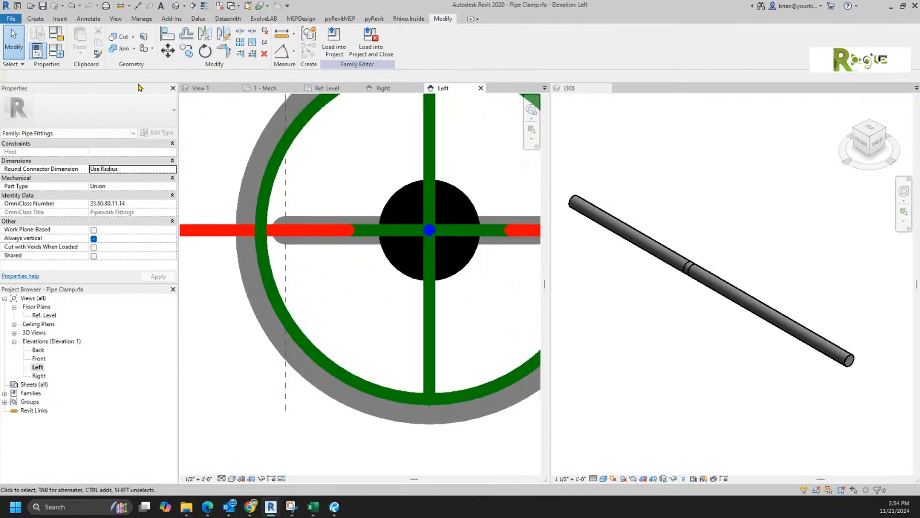
Step: Undo both extent changes and set the view scale to 1 1/2" = 1'-0"
{"action": "left_click", "coordinate": [71, 6]}
{"action": "left_click", "coordinate": [72, 6]}
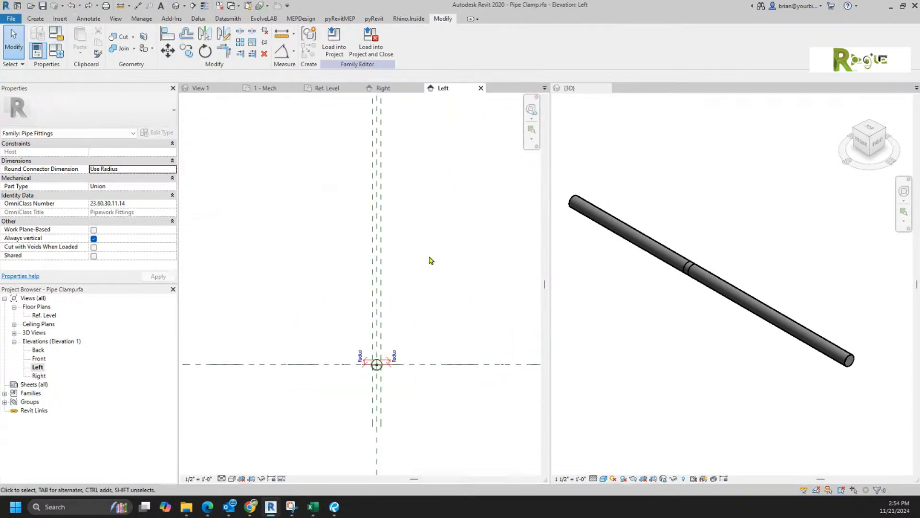
{"action": "scroll", "coordinate": [403, 386], "scroll_direction": "down", "scroll_amount": 4}
{"action": "scroll", "coordinate": [404, 380], "scroll_direction": "up", "scroll_amount": 4}
{"action": "scroll", "coordinate": [361, 420], "scroll_direction": "up", "scroll_amount": 5}
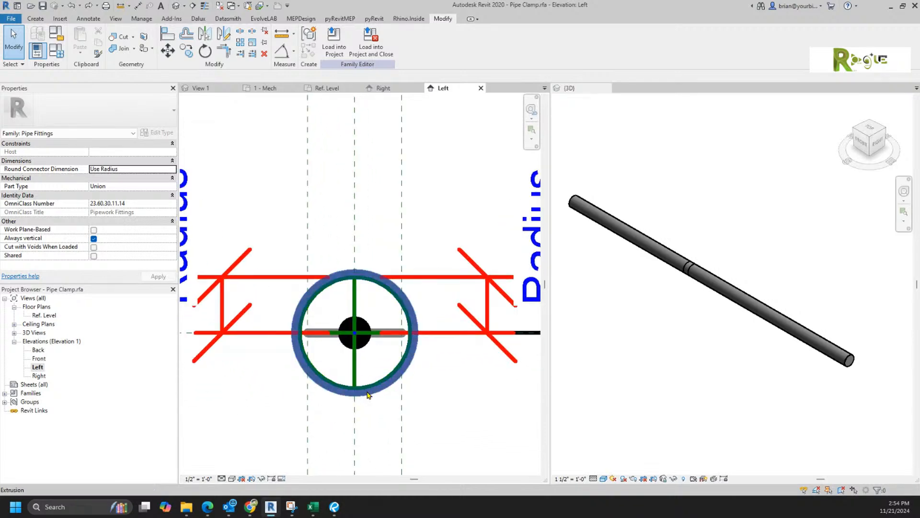
{"action": "left_click", "coordinate": [198, 478]}
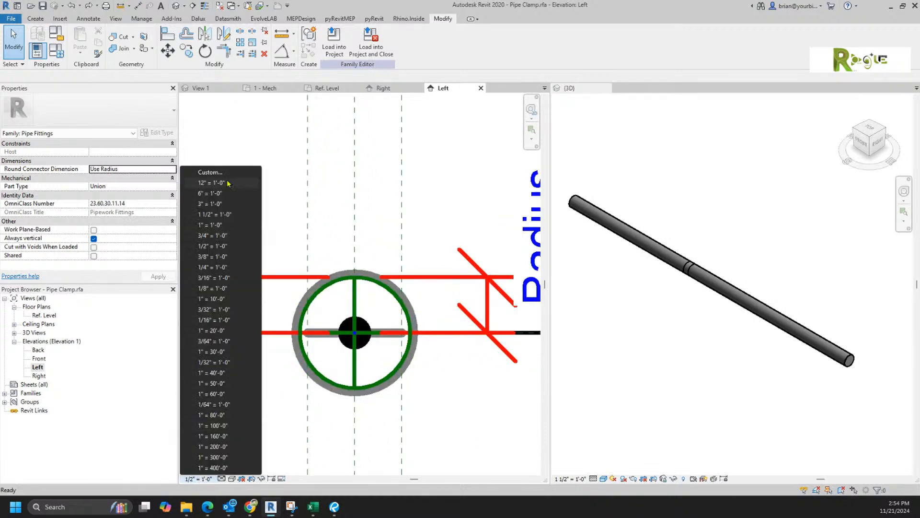
{"action": "left_click", "coordinate": [221, 214]}
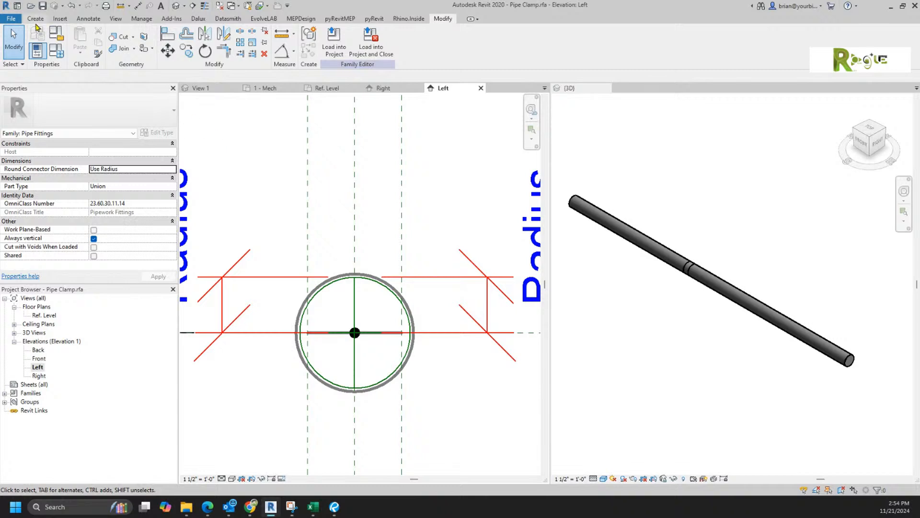
Step: Begin creating a new solid extrusion
{"action": "left_click", "coordinate": [11, 22]}
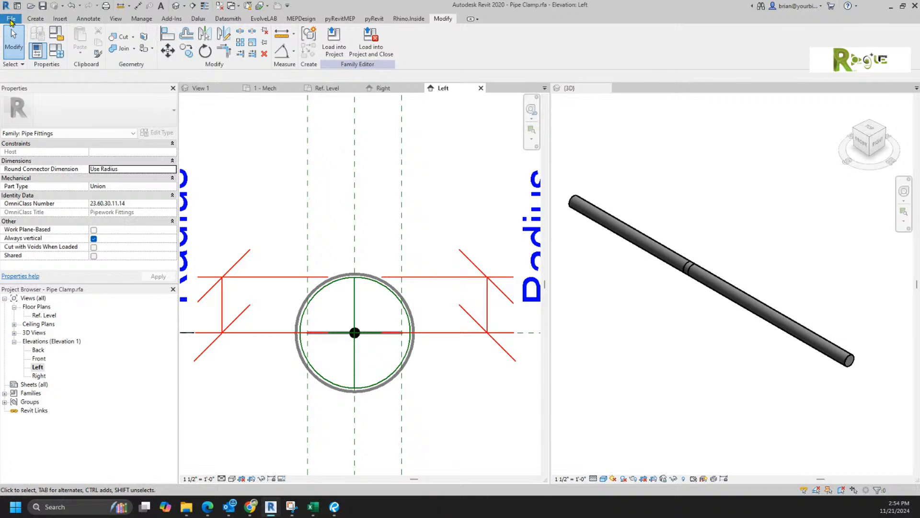
{"action": "left_click", "coordinate": [267, 137]}
{"action": "left_click", "coordinate": [35, 18]}
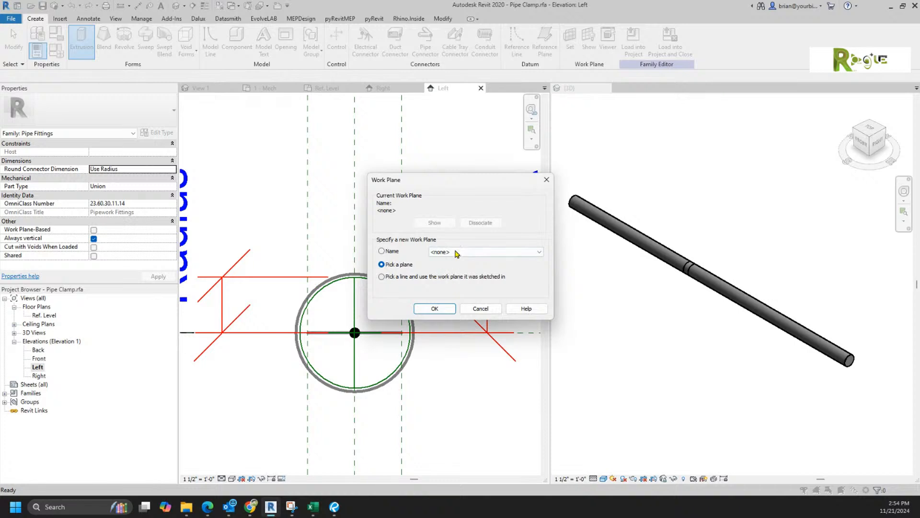
Step: Set the extrusion's work plane to Reference Plane : Center (Left/Right)
{"action": "left_click", "coordinate": [466, 253]}
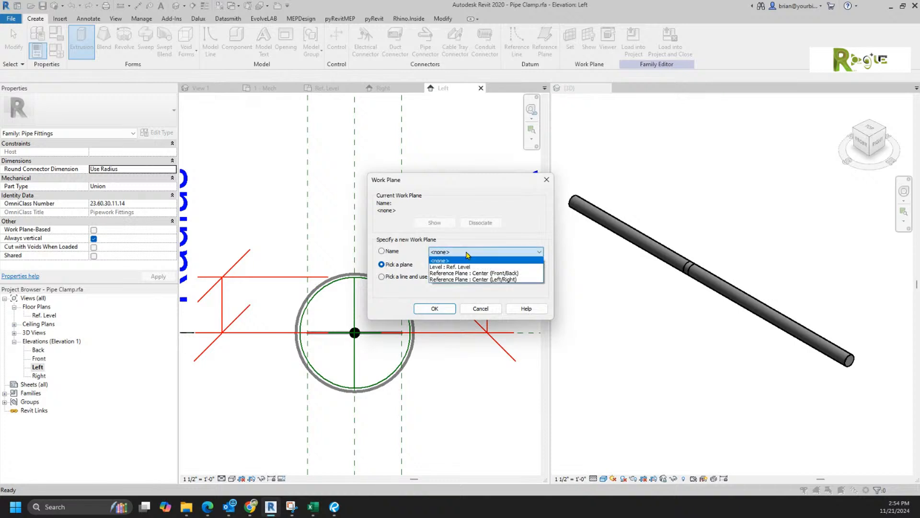
{"action": "left_click", "coordinate": [460, 279]}
{"action": "left_click", "coordinate": [435, 308]}
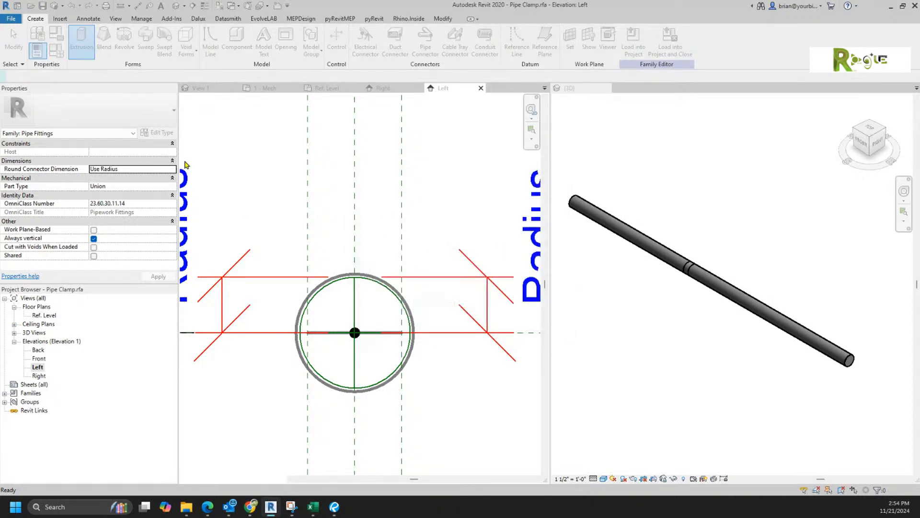
Step: Sketch two thin rectangles, one above and one below the pipe circle
{"action": "left_click", "coordinate": [359, 32]}
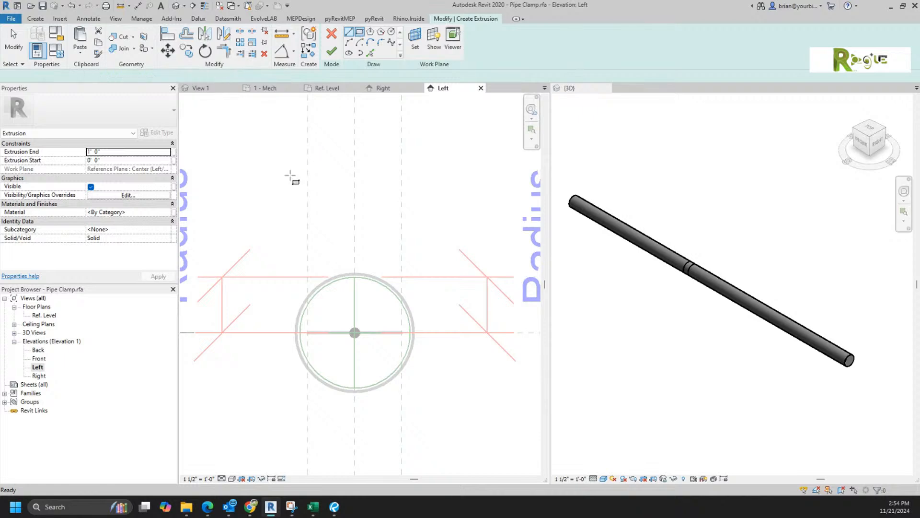
{"action": "left_click", "coordinate": [249, 195]}
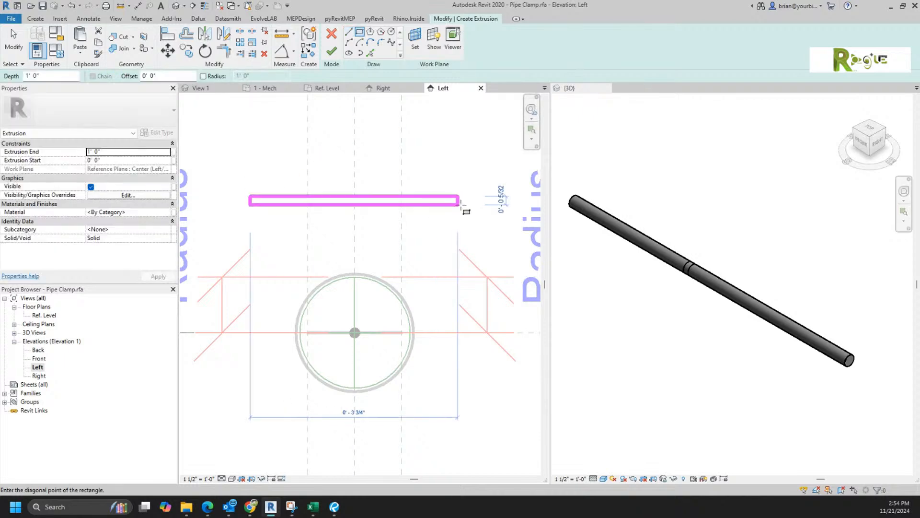
{"action": "left_click", "coordinate": [492, 211]}
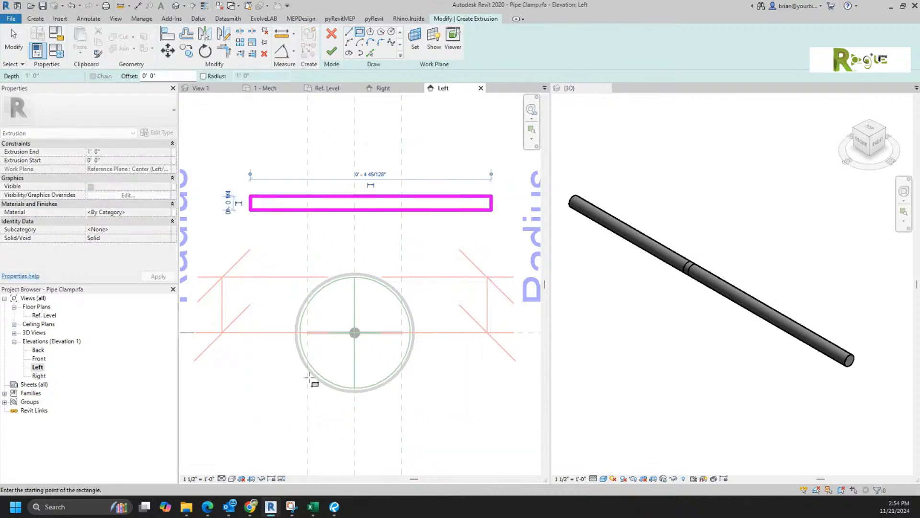
{"action": "left_click", "coordinate": [259, 434]}
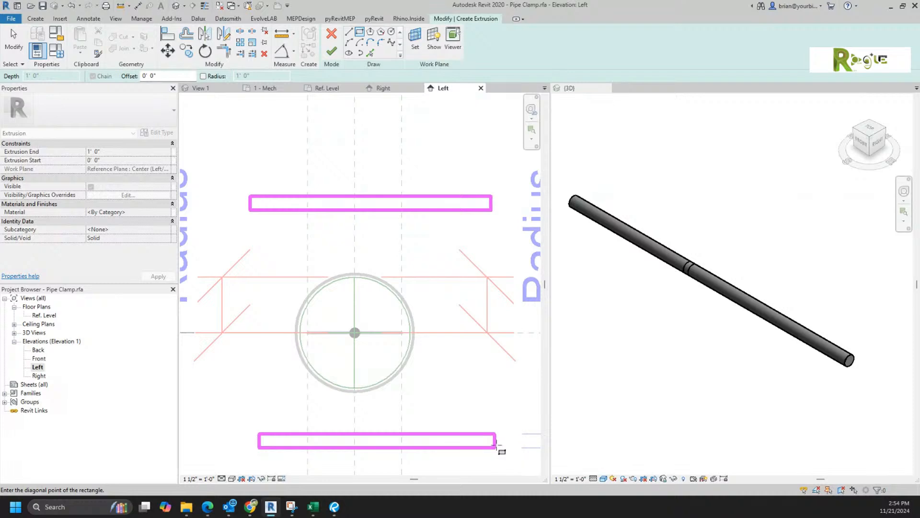
{"action": "left_click", "coordinate": [496, 448]}
{"action": "scroll", "coordinate": [401, 332], "scroll_direction": "down", "scroll_amount": 4}
{"action": "right_click", "coordinate": [403, 307]}
{"action": "left_click", "coordinate": [429, 312]}
{"action": "right_click", "coordinate": [441, 337]}
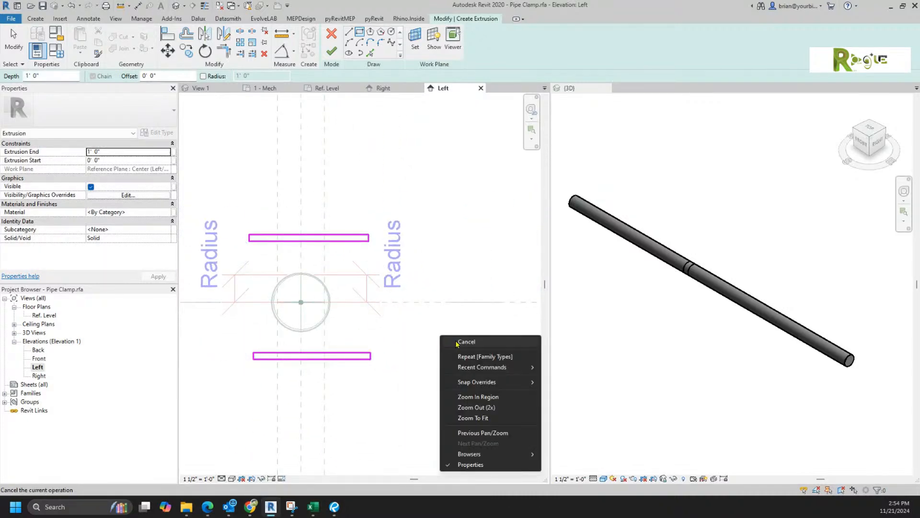
{"action": "left_click", "coordinate": [459, 343]}
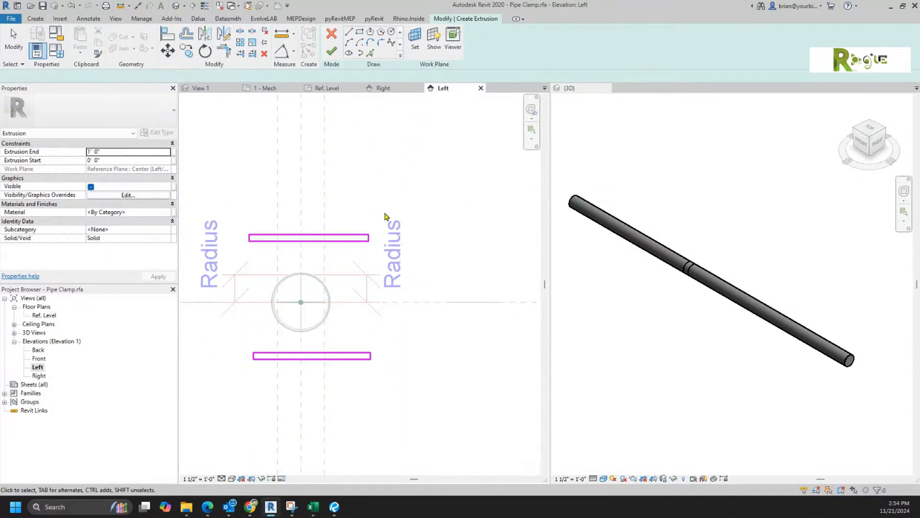
{"action": "left_click", "coordinate": [36, 18]}
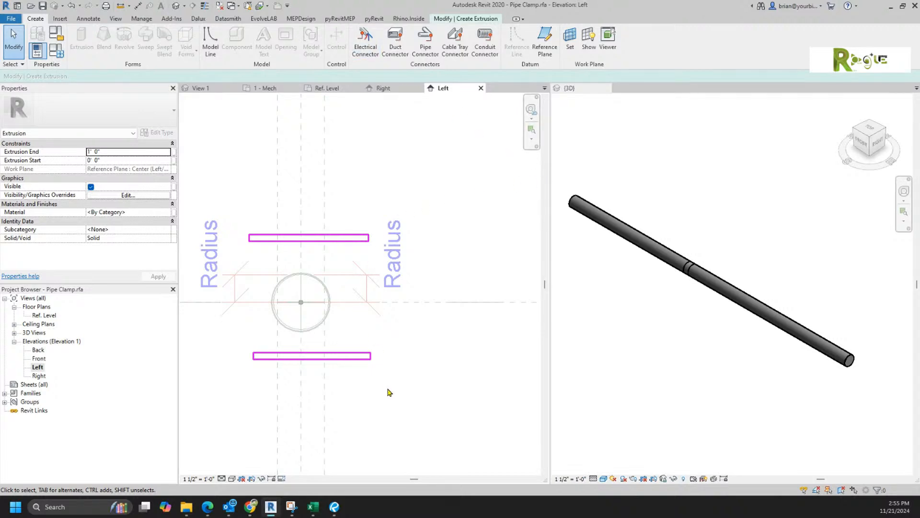
Step: Cancel the extrusion edit mode and confirm discarding the two-rectangle sketch
{"action": "mouse_move", "coordinate": [407, 394]}
{"action": "left_mouse_down"}
{"action": "mouse_move", "coordinate": [246, 343]}
{"action": "mouse_move", "coordinate": [231, 347]}
{"action": "left_mouse_up"}
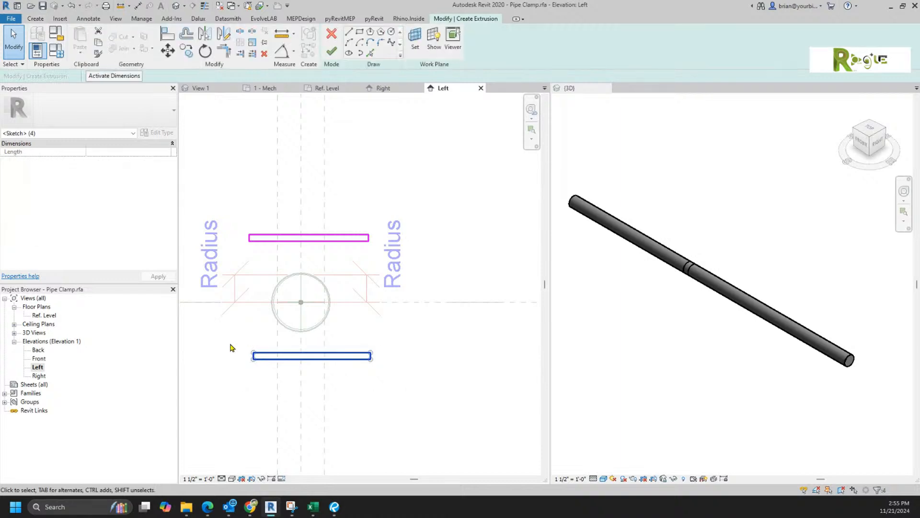
{"action": "left_click", "coordinate": [331, 34]}
{"action": "left_click", "coordinate": [482, 258]}
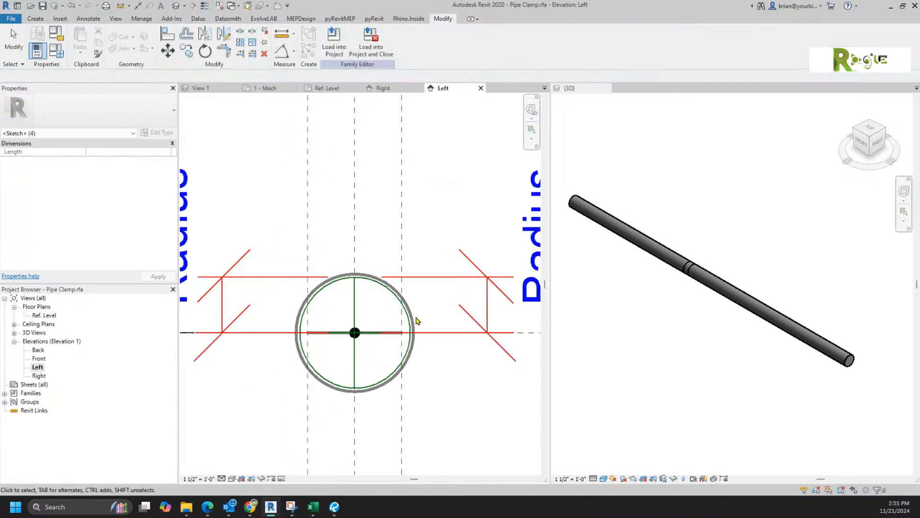
{"action": "middle_click_drag", "start_coordinate": [338, 362], "coordinate": [343, 305]}
{"action": "left_click", "coordinate": [11, 19]}
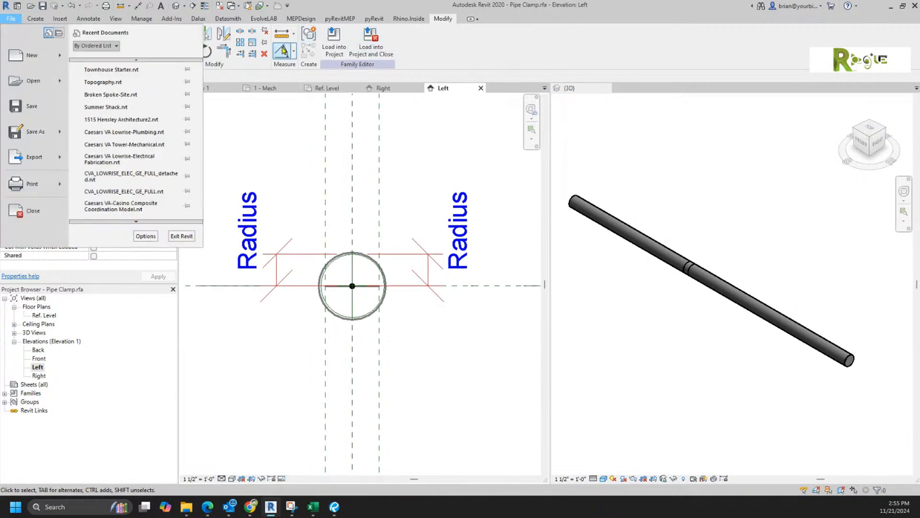
Step: Draw two vertical reference planes, one left and one right of the pipe
{"action": "left_click", "coordinate": [329, 188]}
{"action": "left_click", "coordinate": [35, 18]}
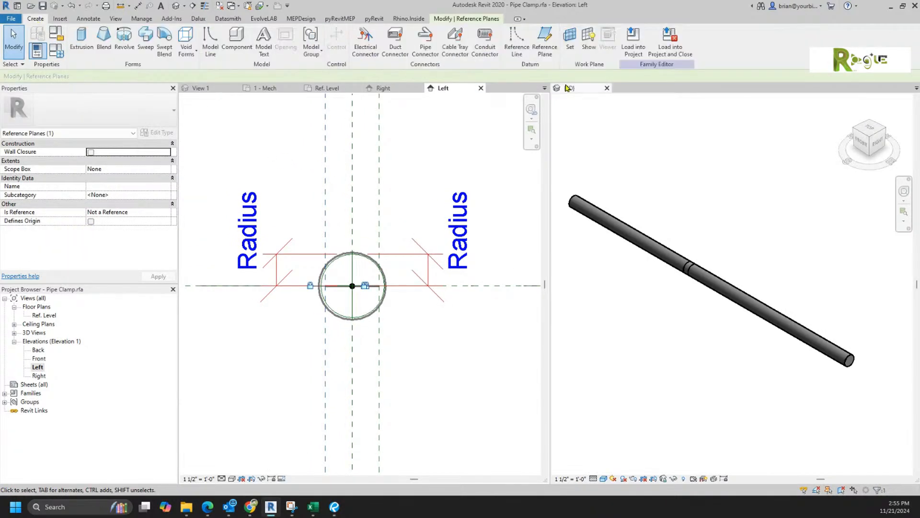
{"action": "left_click", "coordinate": [545, 40]}
{"action": "left_click", "coordinate": [274, 190]}
{"action": "left_click", "coordinate": [274, 413]}
{"action": "left_click", "coordinate": [434, 413]}
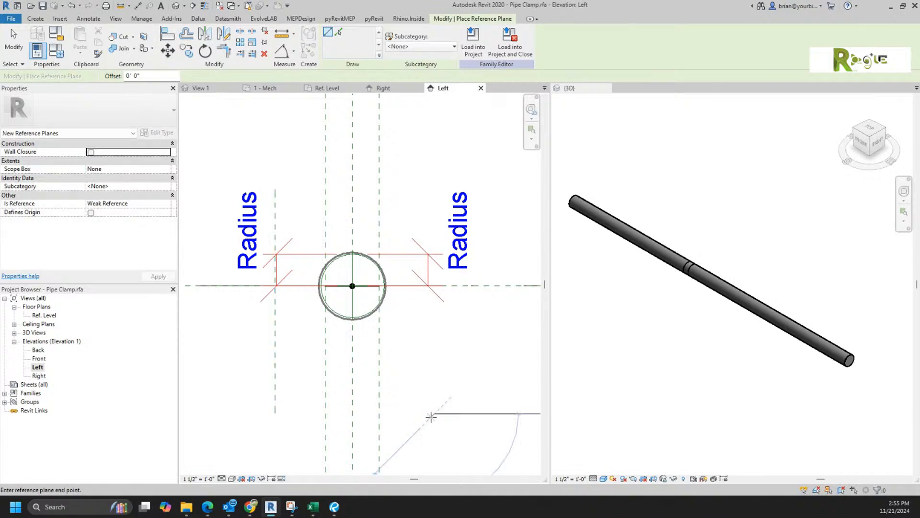
{"action": "left_click", "coordinate": [433, 190]}
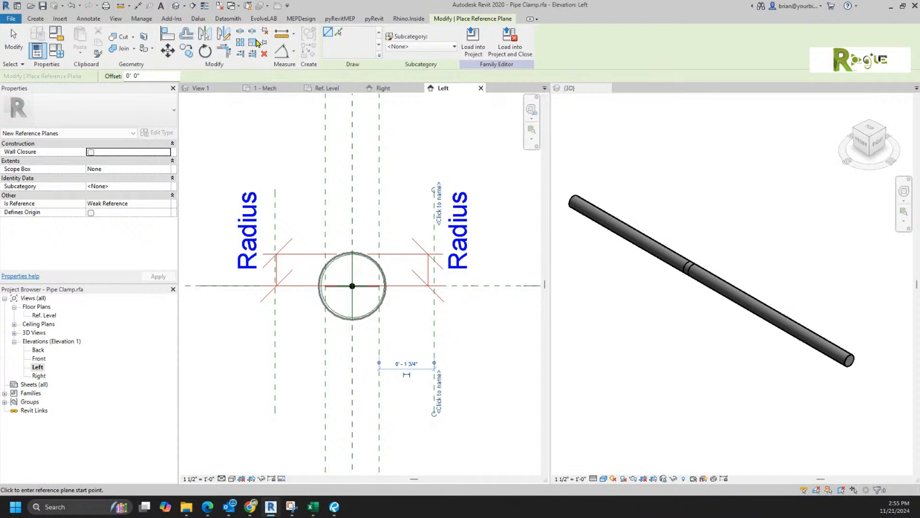
Step: Dimension left plane, centre plane and right plane above the pipe and set it to EQ
{"action": "left_click", "coordinate": [137, 6]}
{"action": "left_click", "coordinate": [275, 209]}
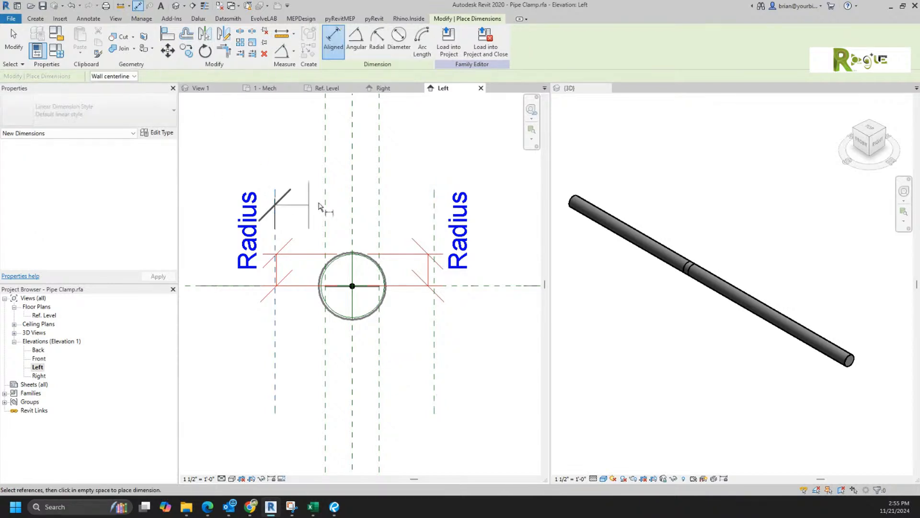
{"action": "left_click", "coordinate": [352, 212]}
{"action": "left_click", "coordinate": [434, 208]}
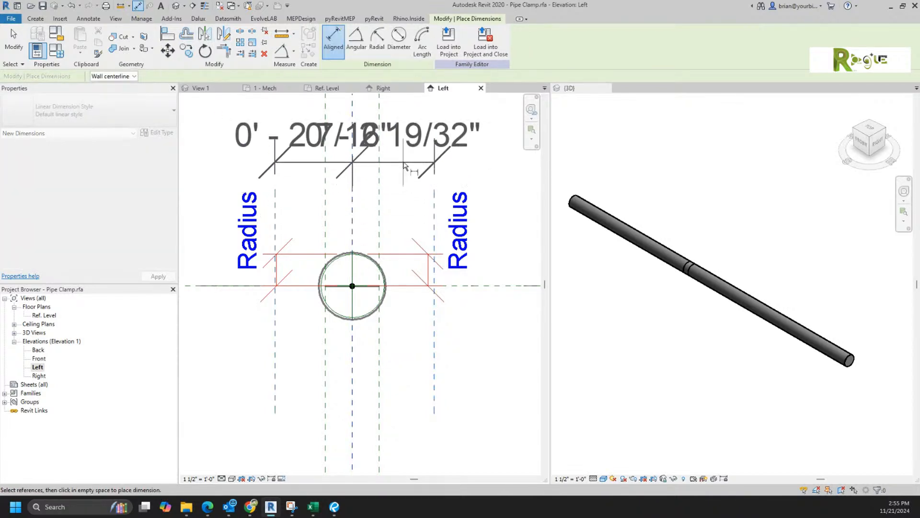
{"action": "left_click", "coordinate": [405, 161]}
{"action": "scroll", "coordinate": [414, 208], "scroll_direction": "down", "scroll_amount": 1}
{"action": "middle_click_drag", "start_coordinate": [413, 211], "coordinate": [383, 306]}
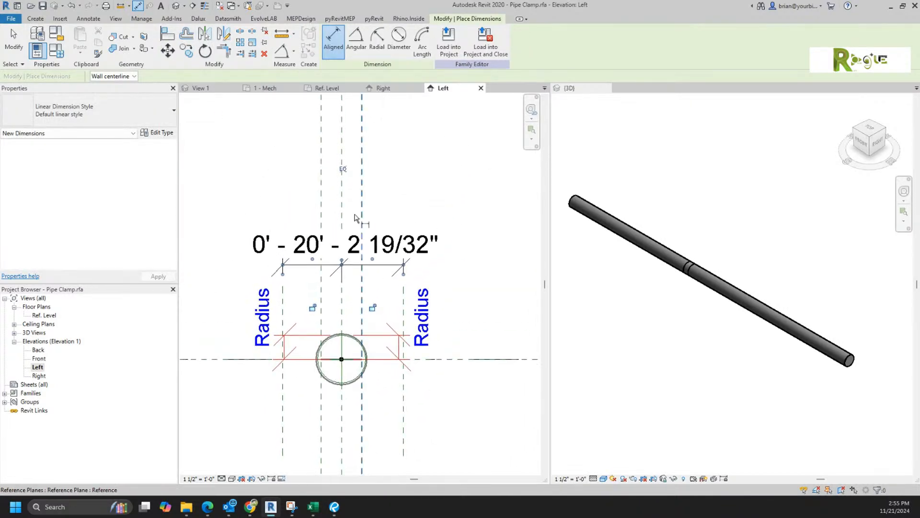
{"action": "left_click", "coordinate": [341, 169]}
Step: Add an overall width dimension between the two planes and label it A2
{"action": "left_click", "coordinate": [279, 314]}
{"action": "left_click", "coordinate": [404, 302]}
{"action": "left_click", "coordinate": [408, 205]}
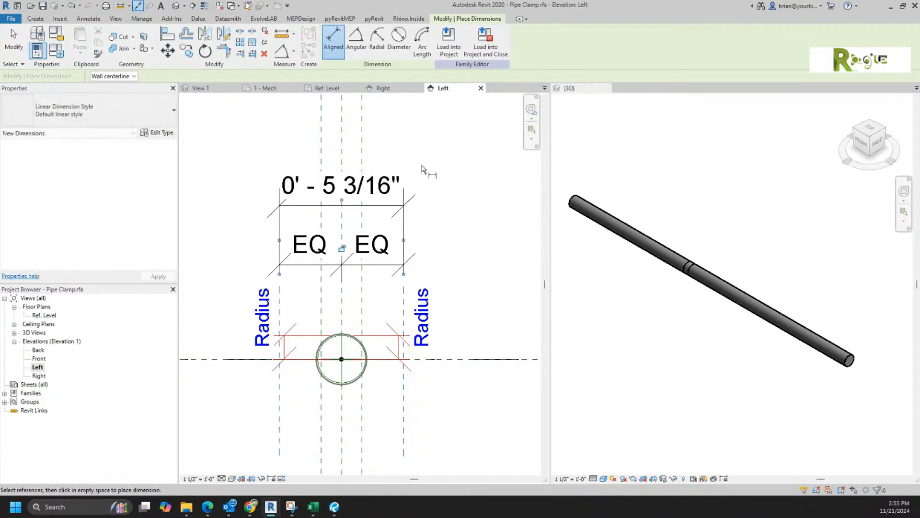
{"action": "key", "text": "Escape"}
{"action": "key", "text": "Escape"}
{"action": "left_click", "coordinate": [397, 205]}
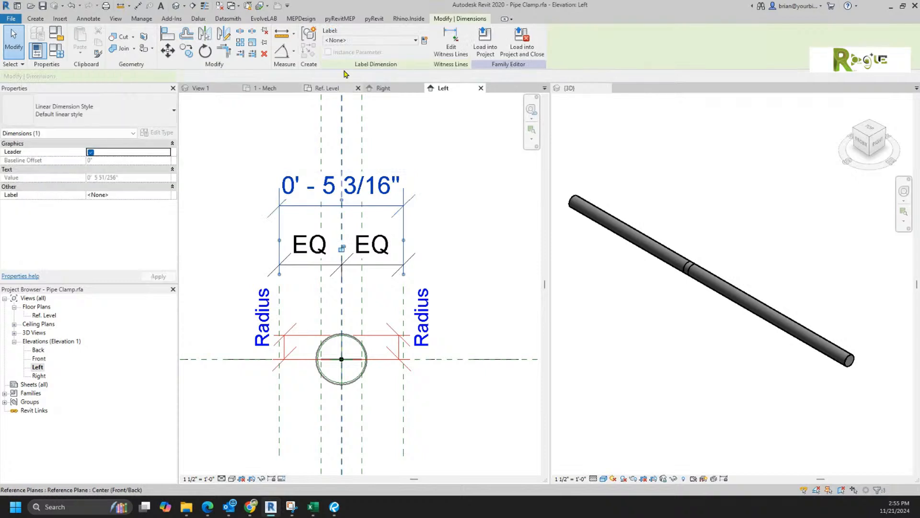
{"action": "left_click", "coordinate": [341, 41]}
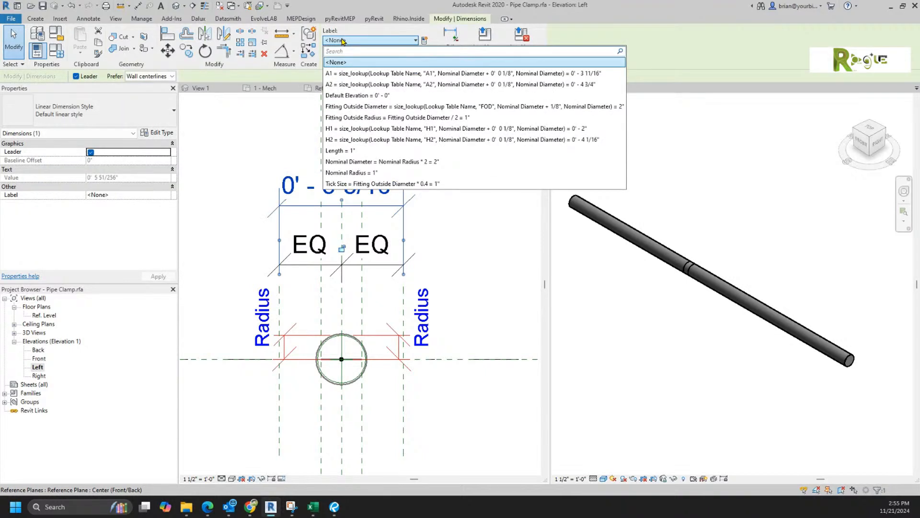
{"action": "left_click", "coordinate": [350, 85]}
{"action": "left_click", "coordinate": [462, 206]}
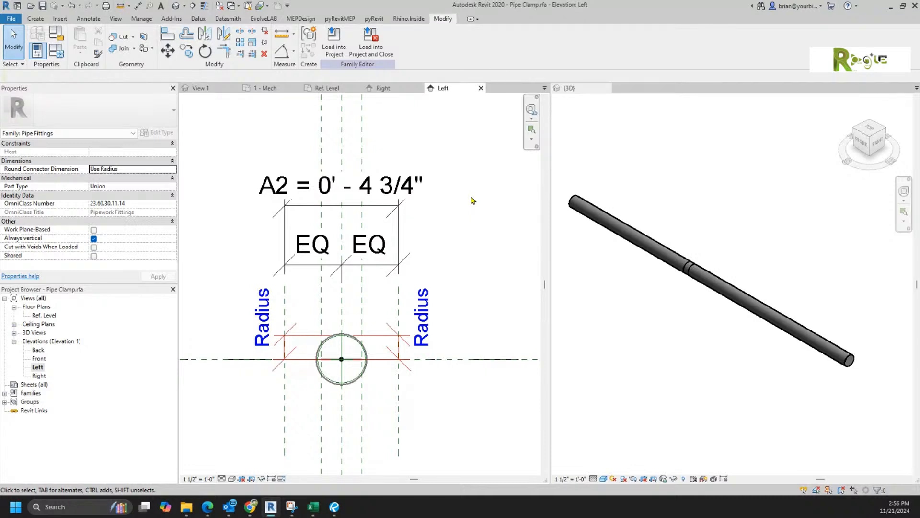
{"action": "key", "text": "alt+Tab"}
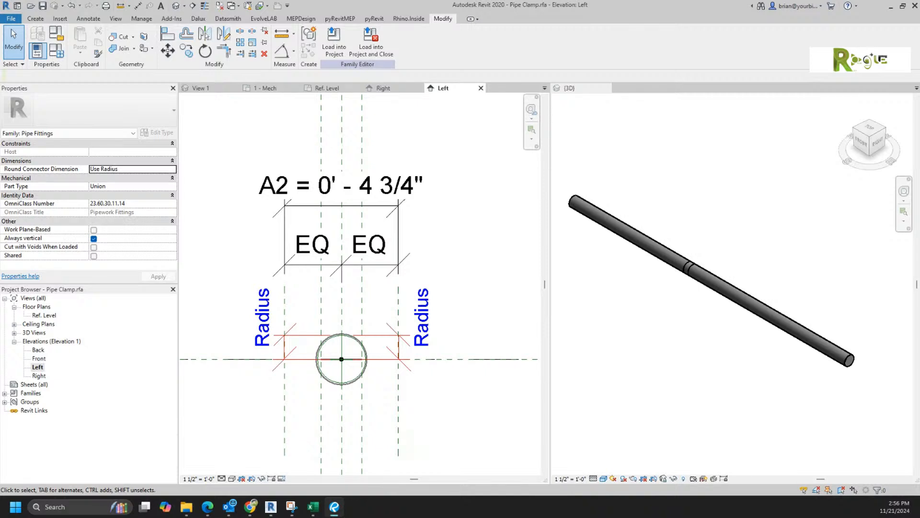
{"action": "left_click", "coordinate": [242, 416]}
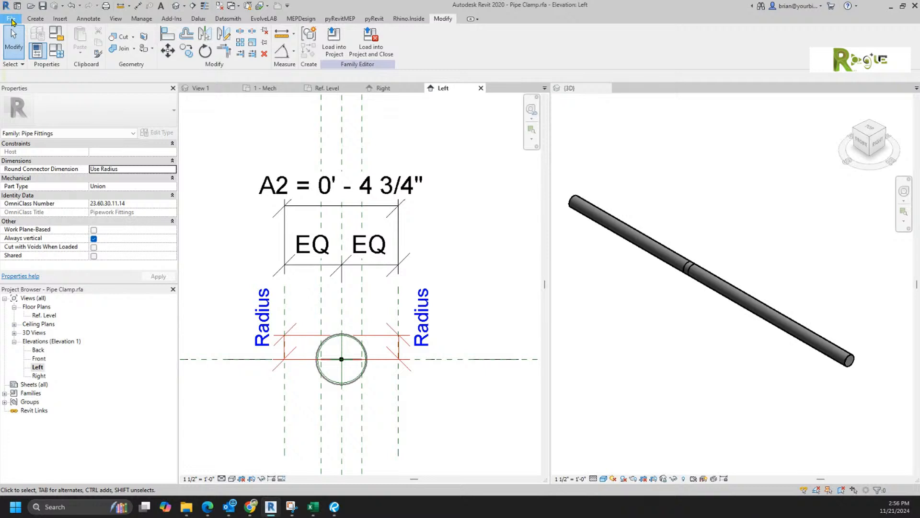
{"action": "left_click", "coordinate": [12, 18]}
{"action": "key", "text": "Escape"}
Step: Draw two horizontal reference planes, one below and one above the pipe
{"action": "left_click", "coordinate": [36, 18]}
{"action": "left_click", "coordinate": [545, 39]}
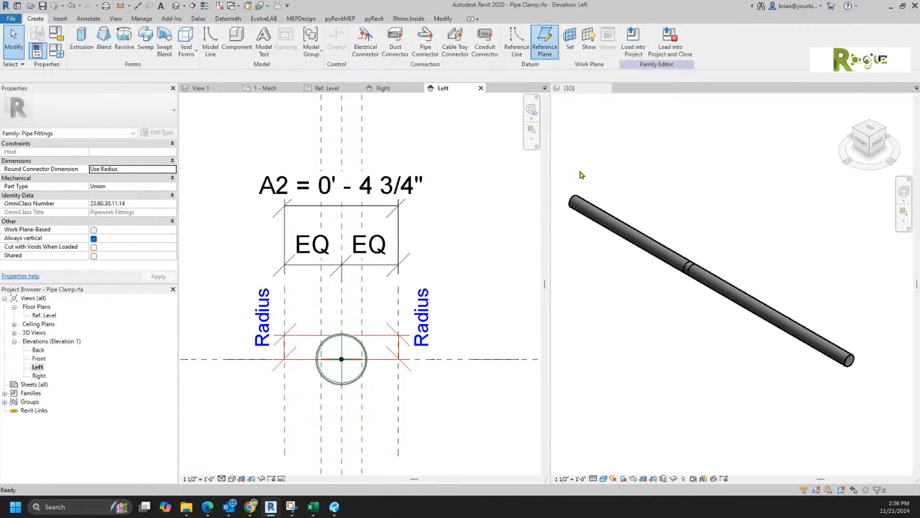
{"action": "left_click", "coordinate": [270, 430]}
{"action": "left_click", "coordinate": [438, 430]}
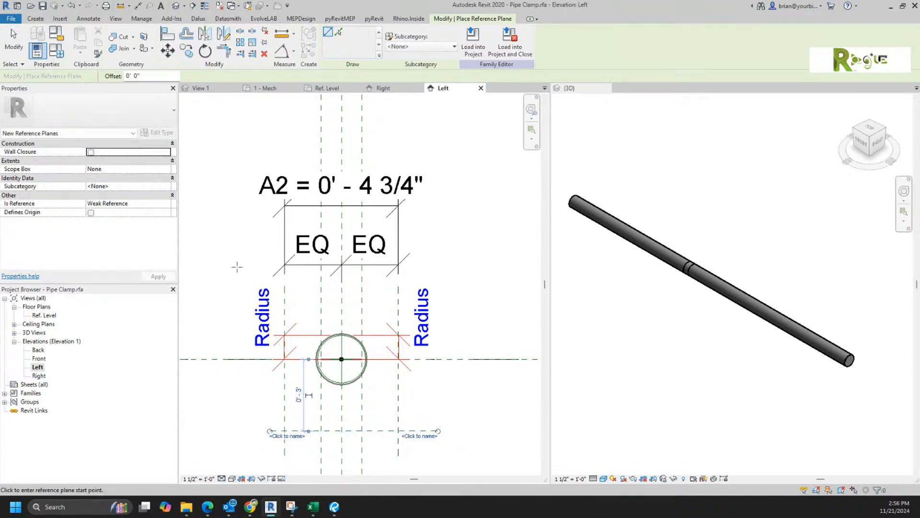
{"action": "left_click", "coordinate": [271, 282]}
{"action": "left_click", "coordinate": [433, 281]}
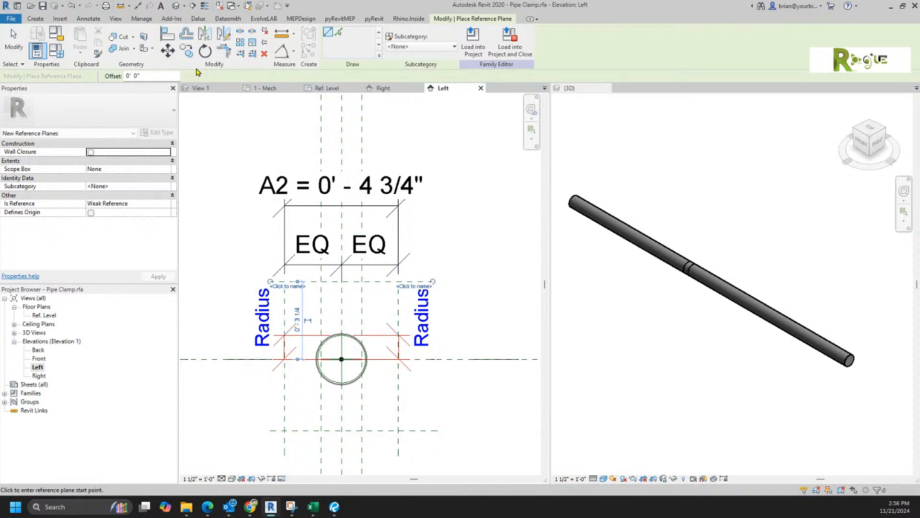
Step: Add aligned dimensions: Ref. Level to lower plane (0' - 3") and lower to upper plane
{"action": "left_click", "coordinate": [282, 50]}
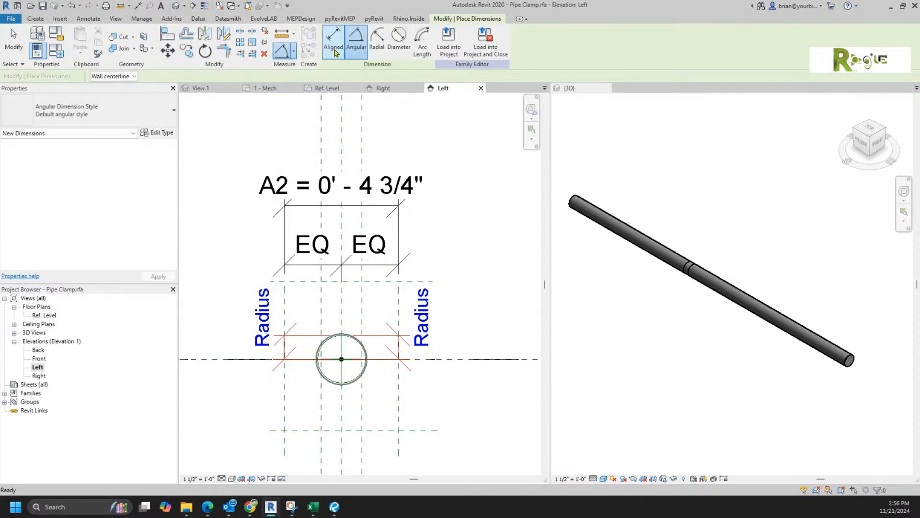
{"action": "left_click", "coordinate": [333, 38]}
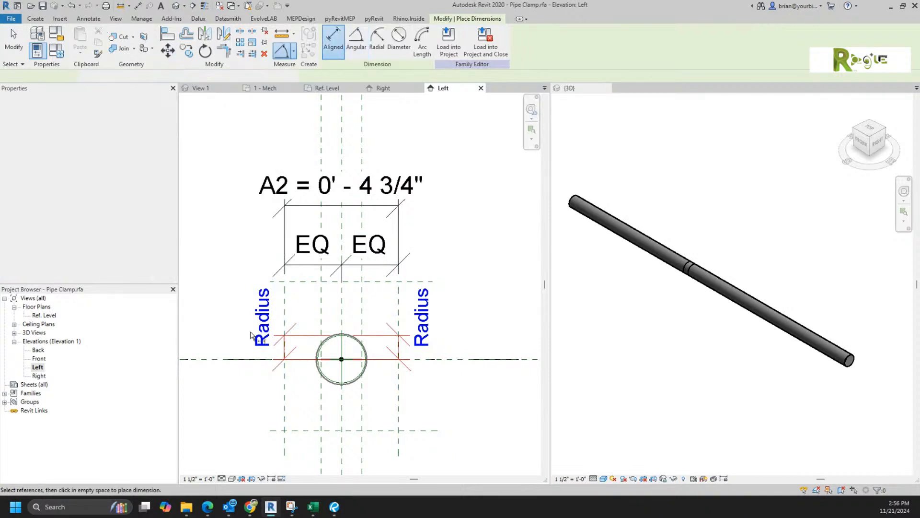
{"action": "left_click", "coordinate": [211, 361]}
{"action": "left_click", "coordinate": [256, 430]}
{"action": "left_click", "coordinate": [220, 412]}
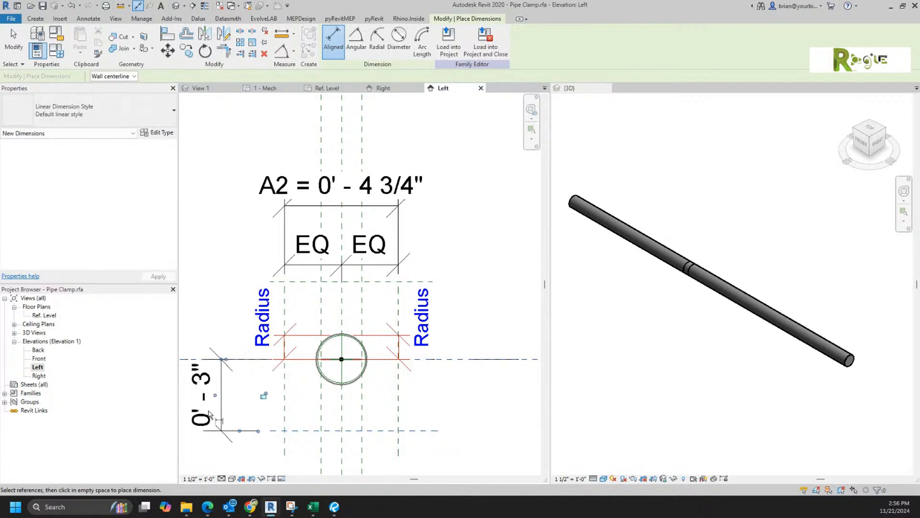
{"action": "left_click", "coordinate": [299, 429]}
{"action": "left_click", "coordinate": [301, 282]}
{"action": "scroll", "coordinate": [389, 358], "scroll_direction": "down", "scroll_amount": 1}
{"action": "middle_click_drag", "start_coordinate": [389, 359], "coordinate": [440, 332]}
{"action": "left_click", "coordinate": [237, 286]}
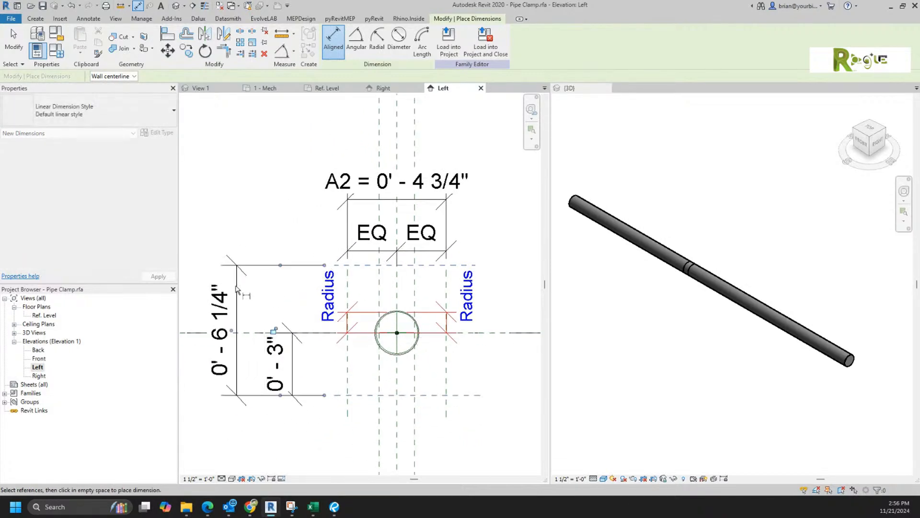
{"action": "key", "text": "Escape"}
{"action": "key", "text": "Escape"}
Step: Label the lower dimension H1 and the overall height dimension H2
{"action": "left_click", "coordinate": [291, 364]}
{"action": "left_click", "coordinate": [373, 41]}
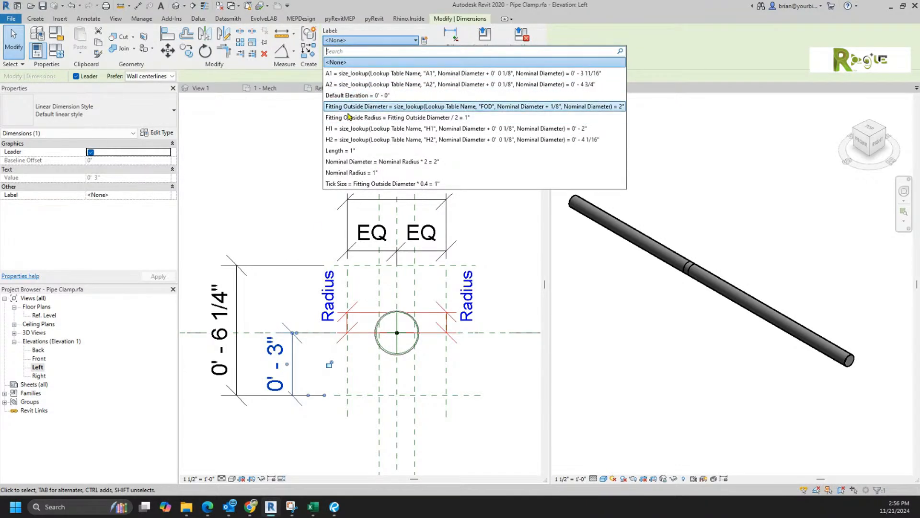
{"action": "left_click", "coordinate": [352, 129]}
{"action": "left_click", "coordinate": [269, 192]}
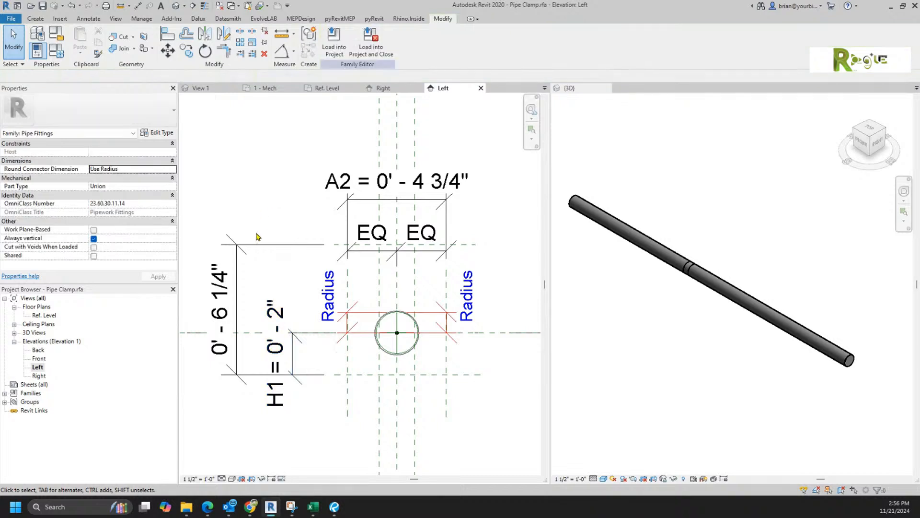
{"action": "left_click", "coordinate": [245, 248]}
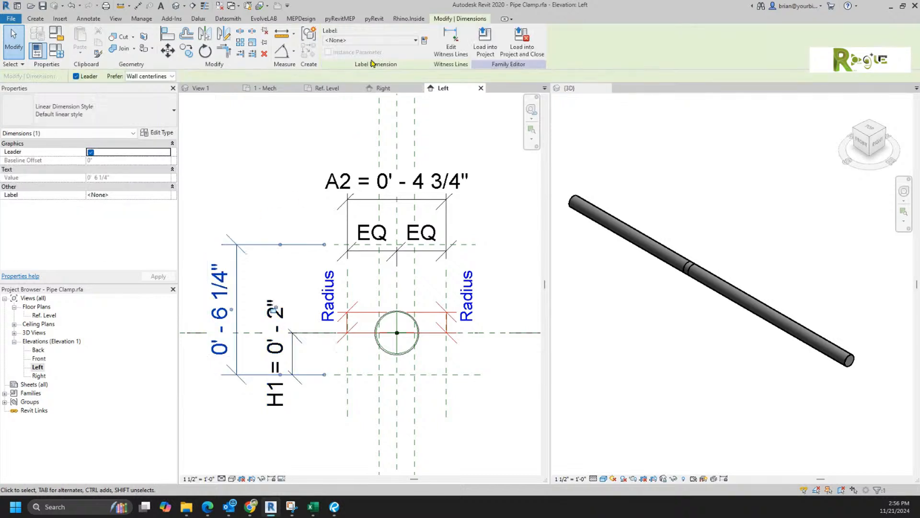
{"action": "left_click", "coordinate": [347, 40]}
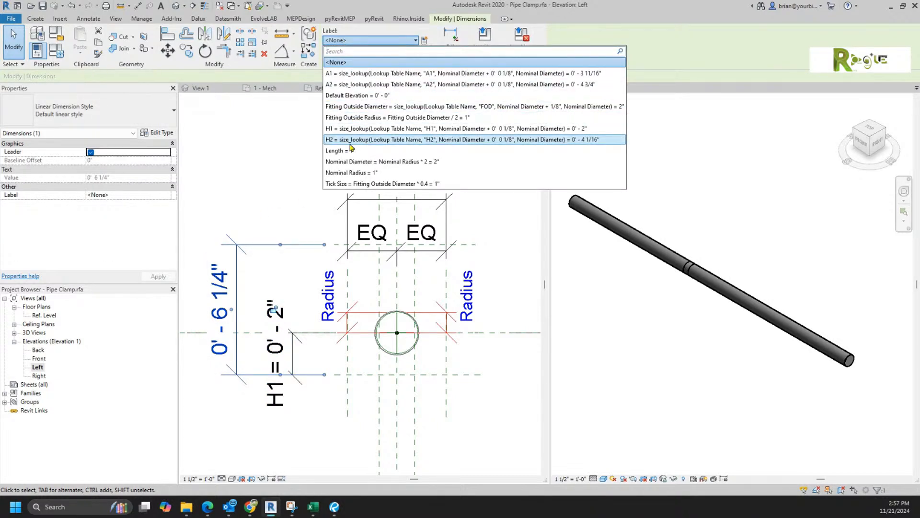
{"action": "left_click", "coordinate": [350, 142]}
{"action": "left_click", "coordinate": [232, 224]}
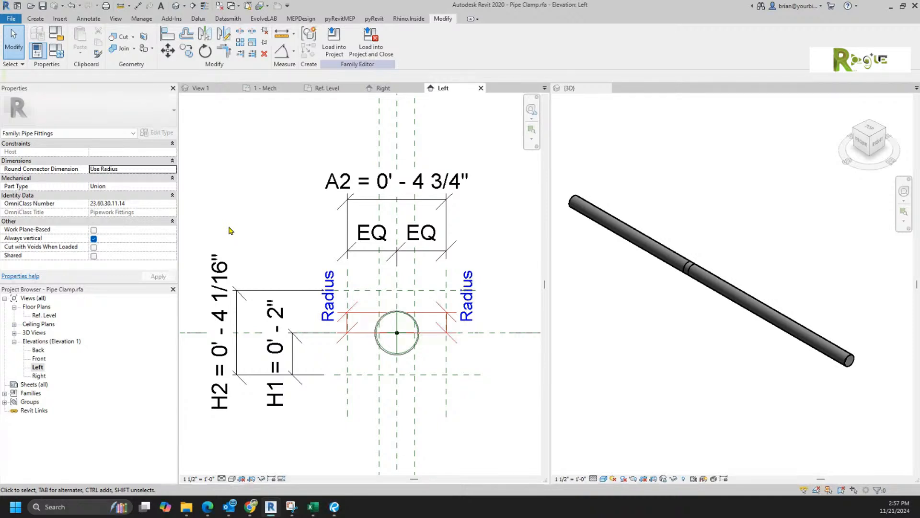
Step: Start a solid extrusion on the Center (Left/Right) plane and sketch a rectangle above the pipe
{"action": "scroll", "coordinate": [439, 413], "scroll_direction": "up", "scroll_amount": 3}
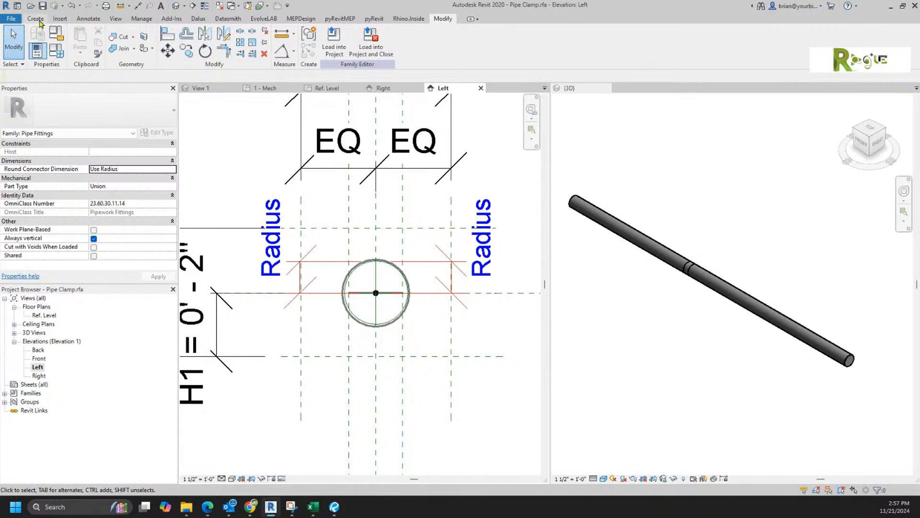
{"action": "left_click", "coordinate": [35, 19]}
{"action": "left_click", "coordinate": [81, 42]}
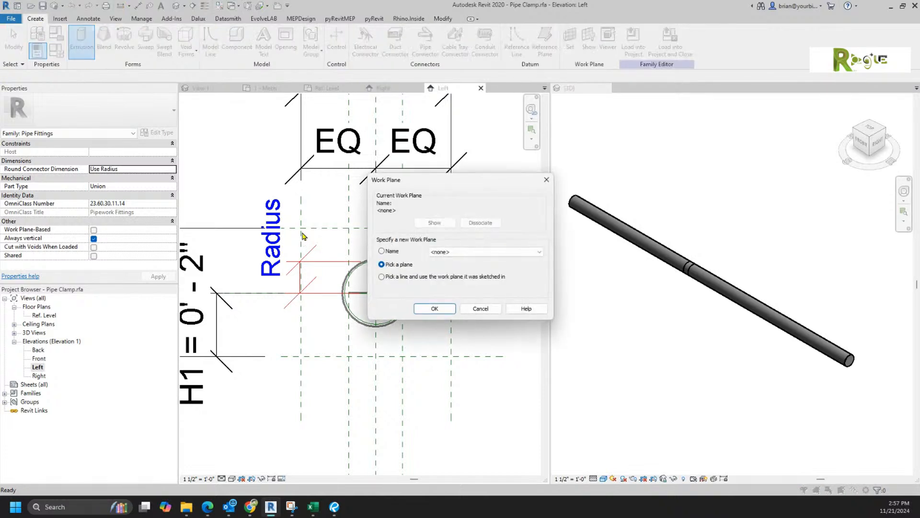
{"action": "left_click", "coordinate": [463, 256]}
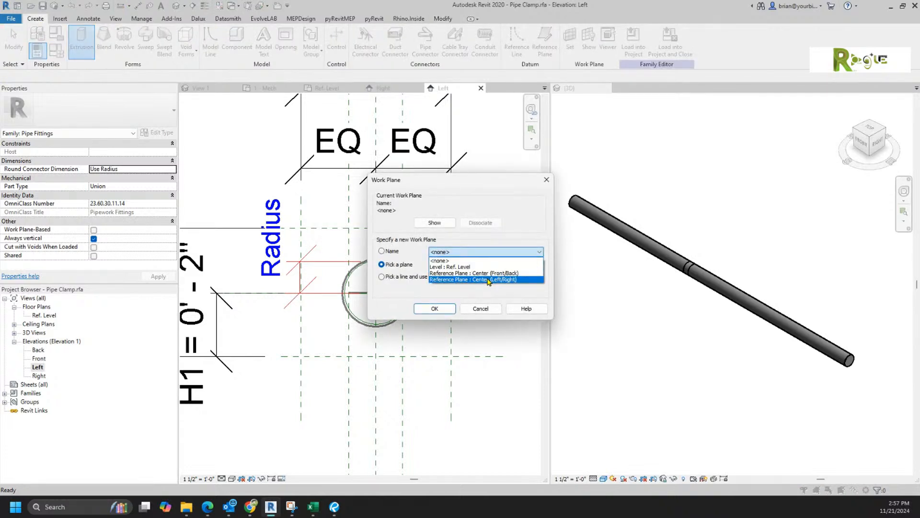
{"action": "left_click", "coordinate": [488, 279]}
{"action": "left_click", "coordinate": [437, 308]}
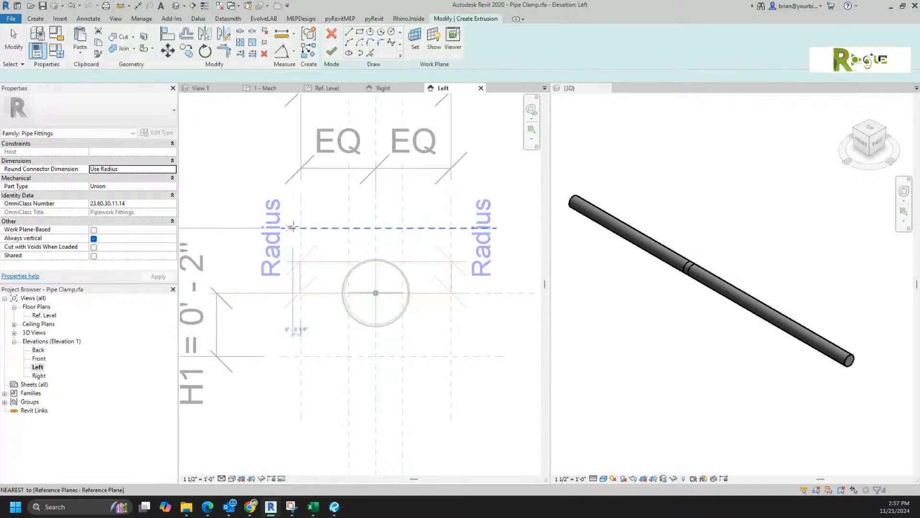
{"action": "left_click", "coordinate": [359, 32]}
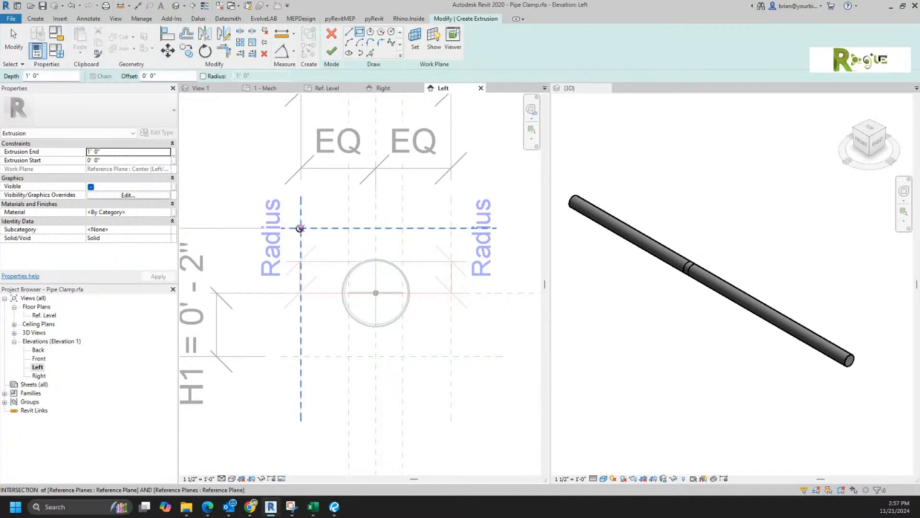
{"action": "left_click", "coordinate": [301, 230]}
{"action": "left_click", "coordinate": [451, 242]}
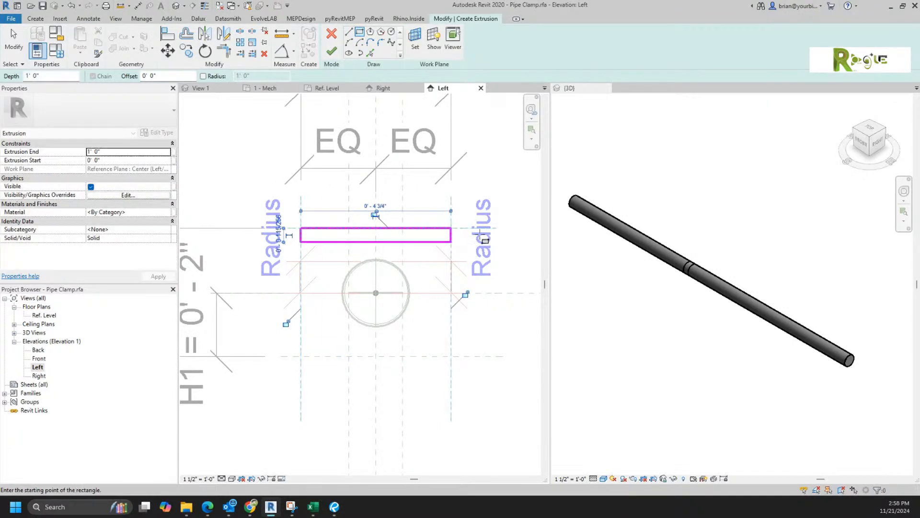
{"action": "left_click", "coordinate": [278, 233]}
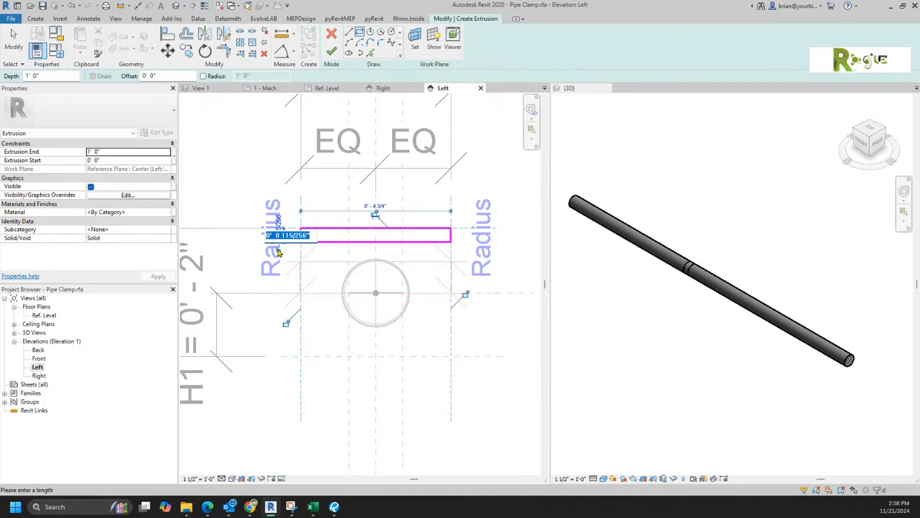
{"action": "key", "text": "Escape"}
{"action": "key", "text": "Escape"}
Step: Make the rectangle a thin bar by setting its bottom edge distance to .12
{"action": "left_click", "coordinate": [335, 242]}
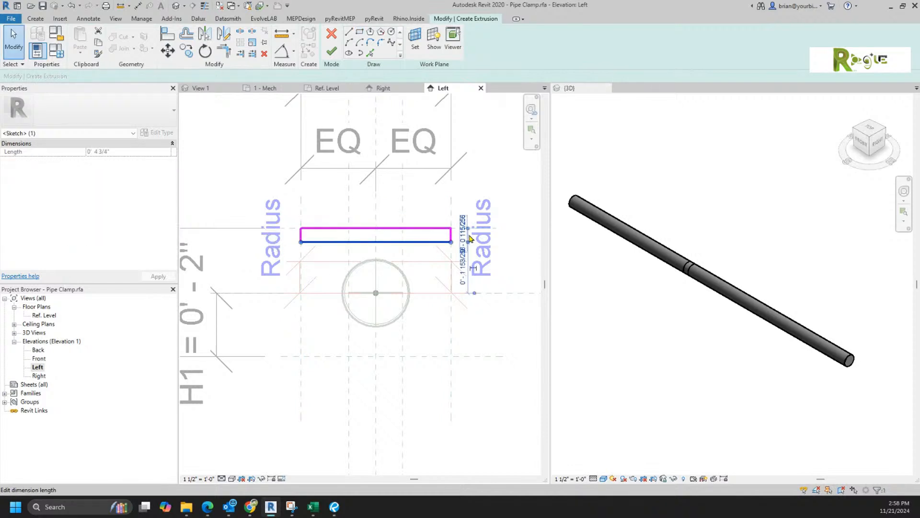
{"action": "left_click", "coordinate": [464, 235]}
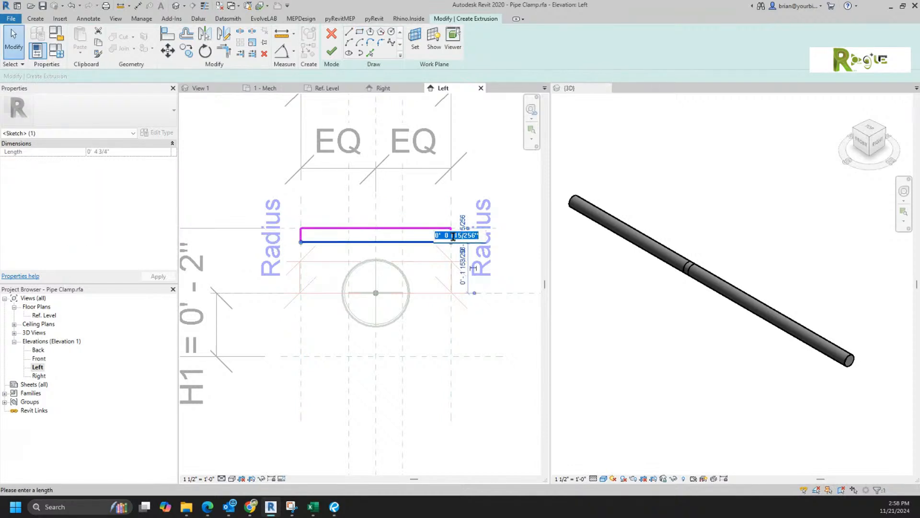
{"action": "type", "text": "1 2"}
{"action": "key", "text": "Return"}
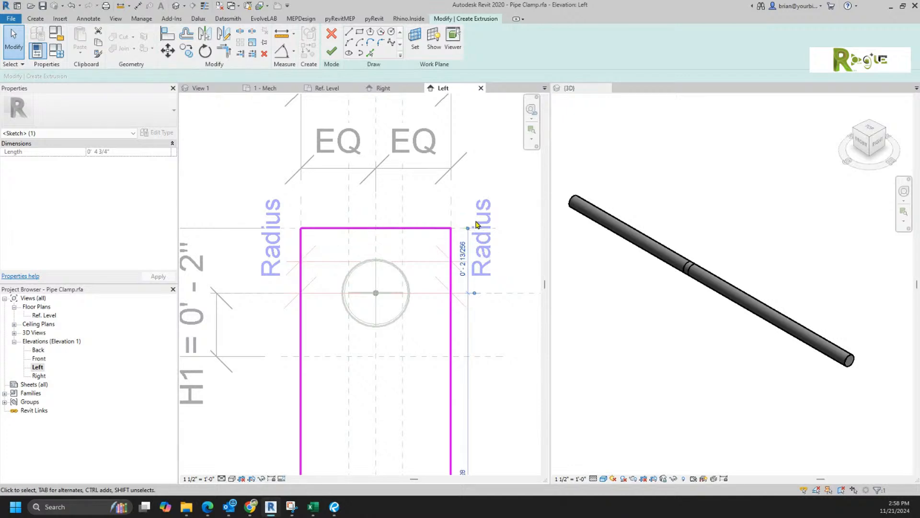
{"action": "left_click", "coordinate": [71, 5]}
{"action": "left_click", "coordinate": [434, 242]}
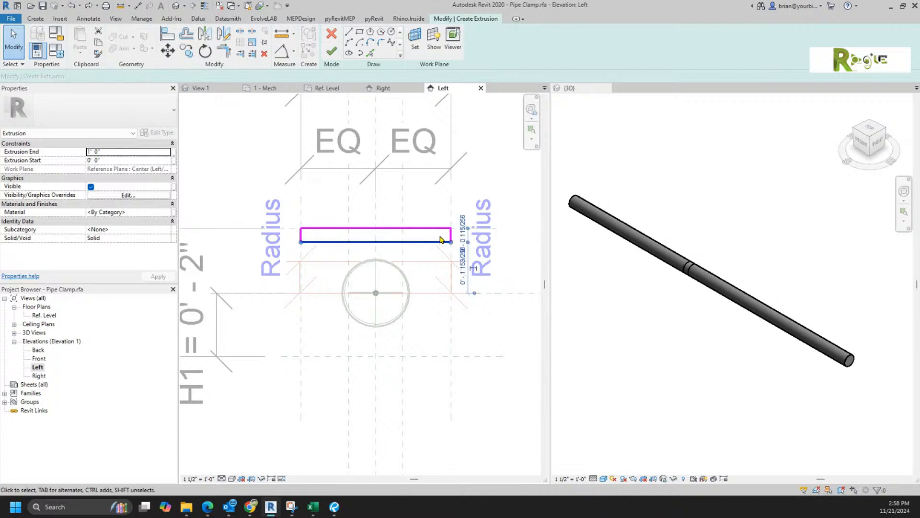
{"action": "left_click", "coordinate": [462, 225]}
{"action": "type", "text": ".12"}
{"action": "key", "text": "Return"}
{"action": "left_click", "coordinate": [369, 195]}
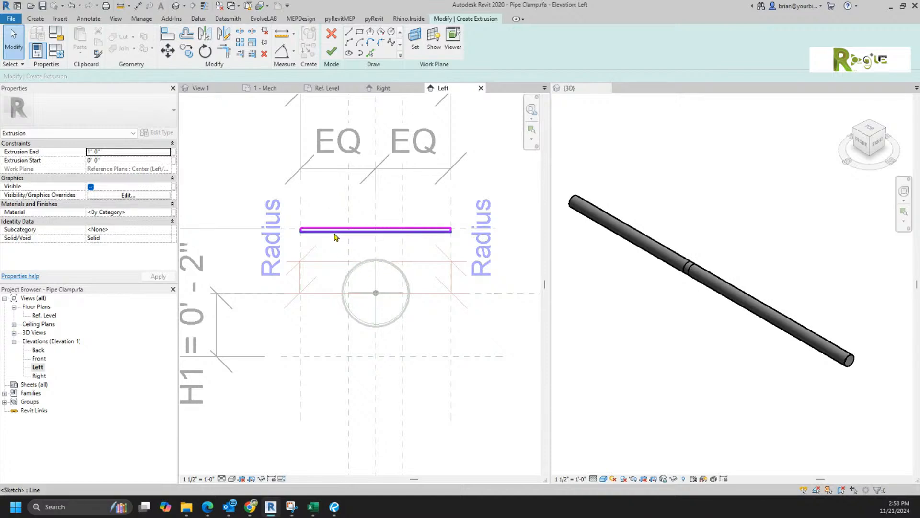
Step: Copy the bar sketch below the pipe and extend the lower bar's ends slightly
{"action": "left_click", "coordinate": [335, 235]}
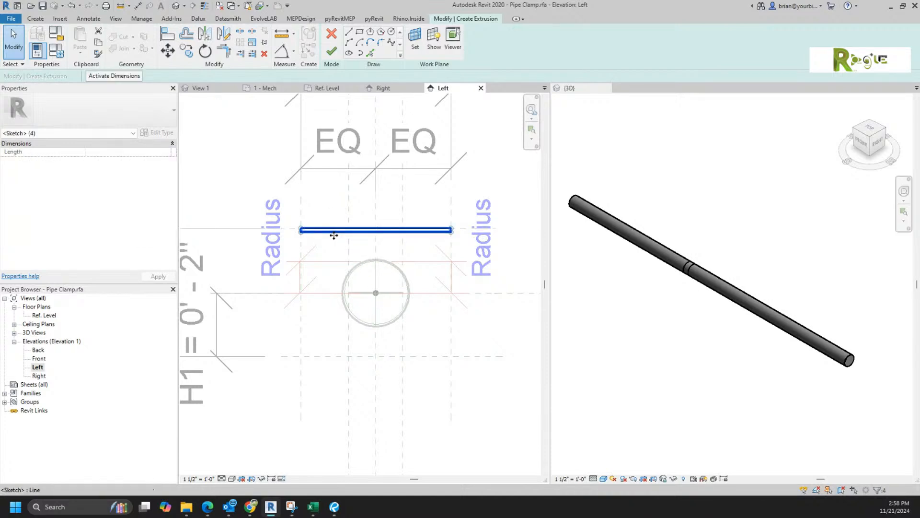
{"action": "left_click_drag", "start_coordinate": [333, 322], "coordinate": [333, 361], "text": "ctrl"}
{"action": "left_click", "coordinate": [488, 402]}
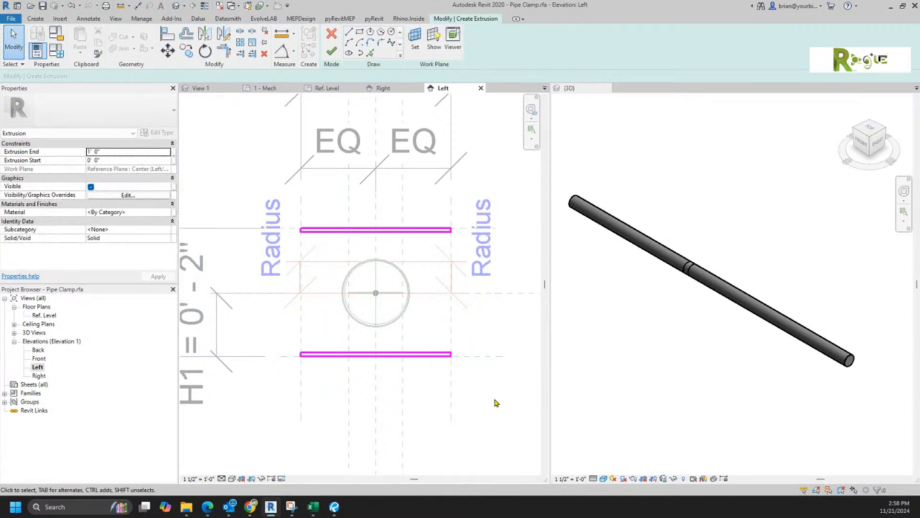
{"action": "left_click_drag", "start_coordinate": [432, 389], "coordinate": [468, 336]}
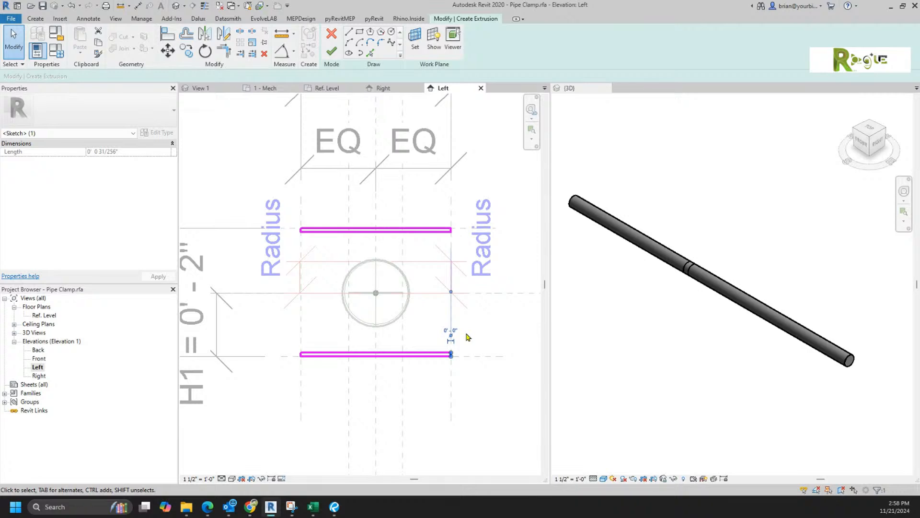
{"action": "key", "text": "shift+Right"}
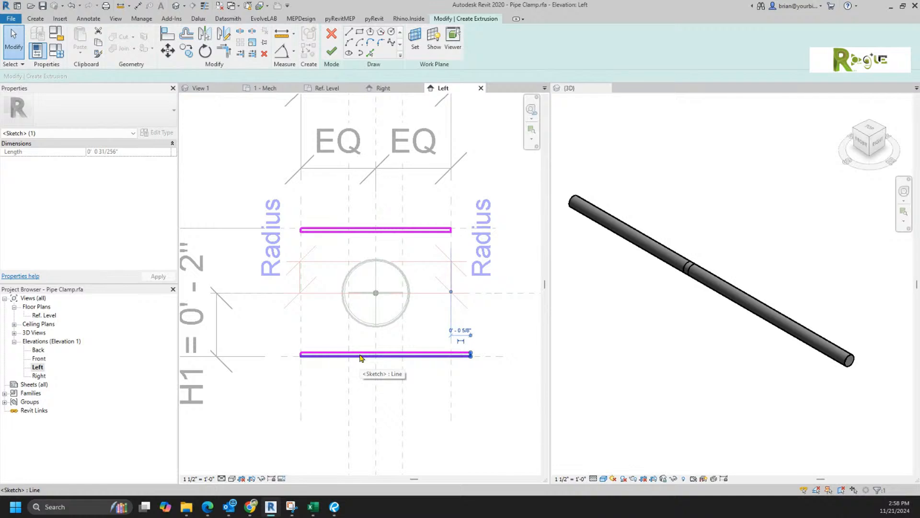
{"action": "key", "text": "shift+Left"}
{"action": "key", "text": "Right"}
{"action": "left_click_drag", "start_coordinate": [276, 378], "coordinate": [316, 335]}
{"action": "key", "text": "Left"}
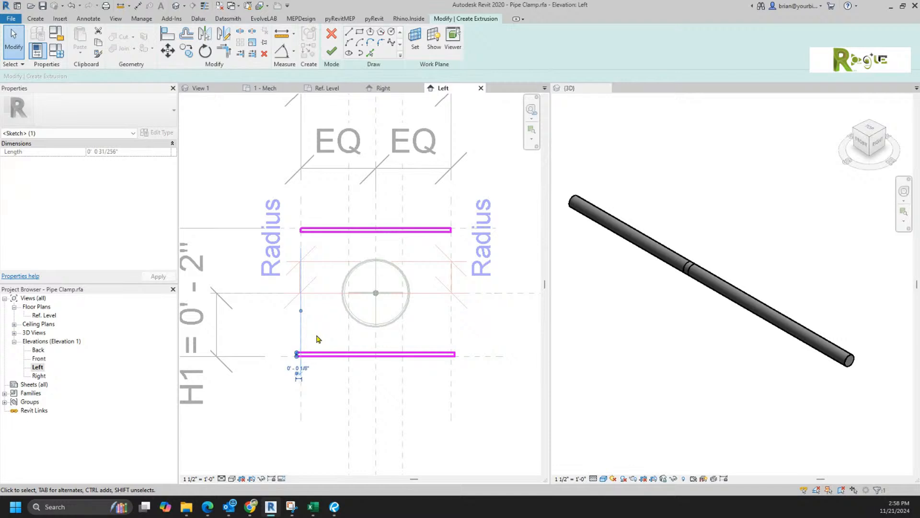
{"action": "left_click", "coordinate": [437, 422]}
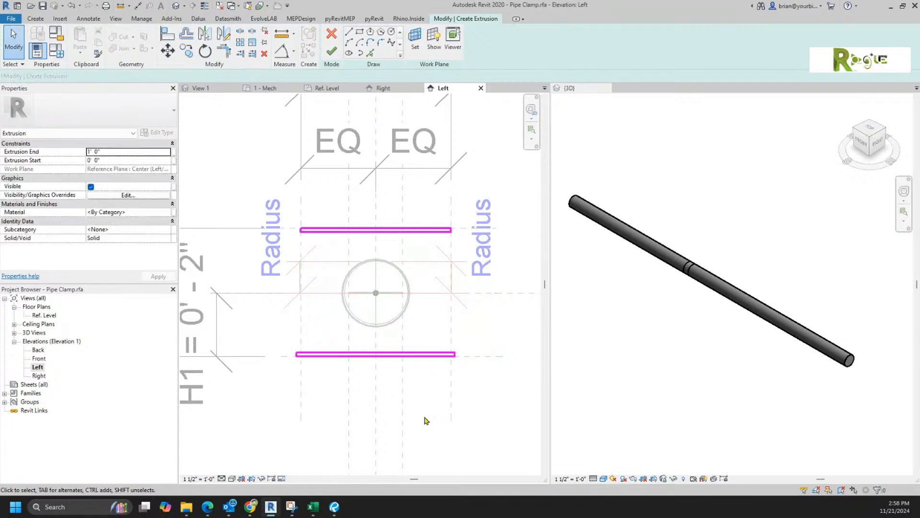
Step: Finish the extrusion and flex the family to a Nominal Diameter of 1
{"action": "left_click", "coordinate": [331, 51]}
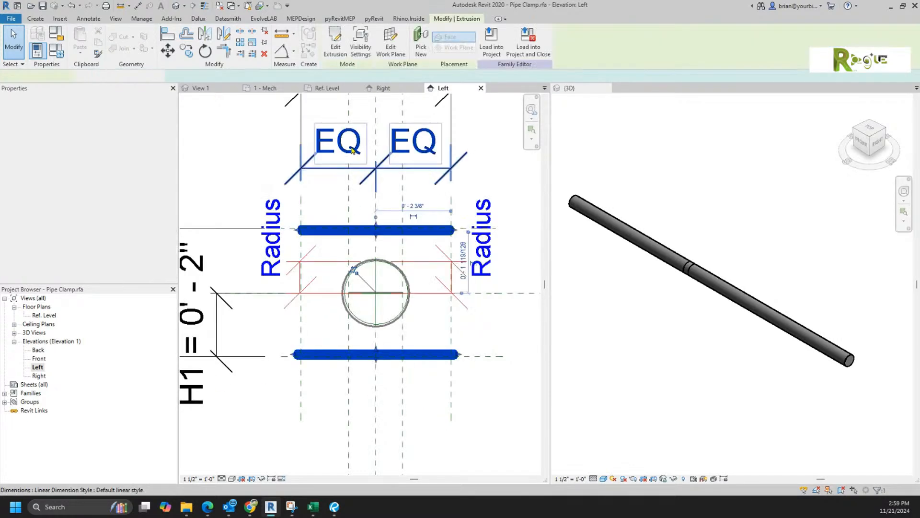
{"action": "scroll", "coordinate": [437, 399], "scroll_direction": "down", "scroll_amount": 3}
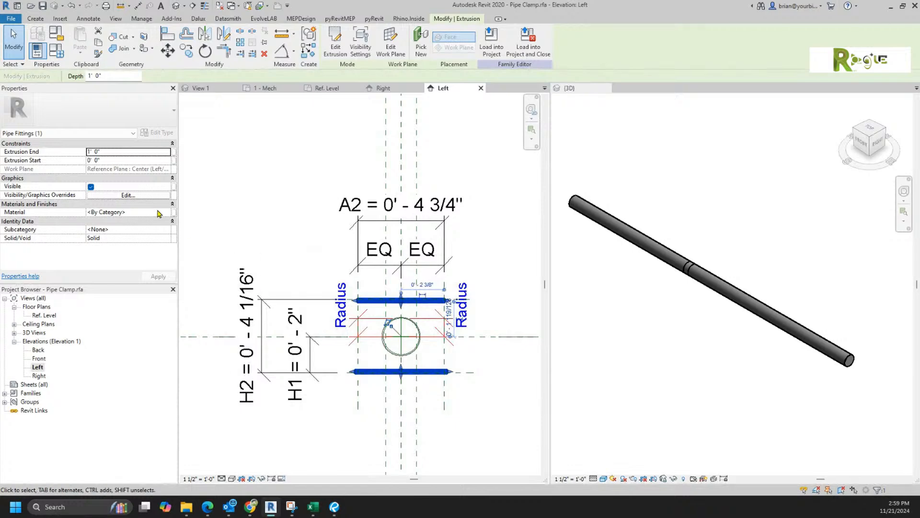
{"action": "left_click", "coordinate": [190, 173]}
{"action": "left_click", "coordinate": [57, 52]}
{"action": "left_click_drag", "start_coordinate": [459, 65], "coordinate": [653, 17]}
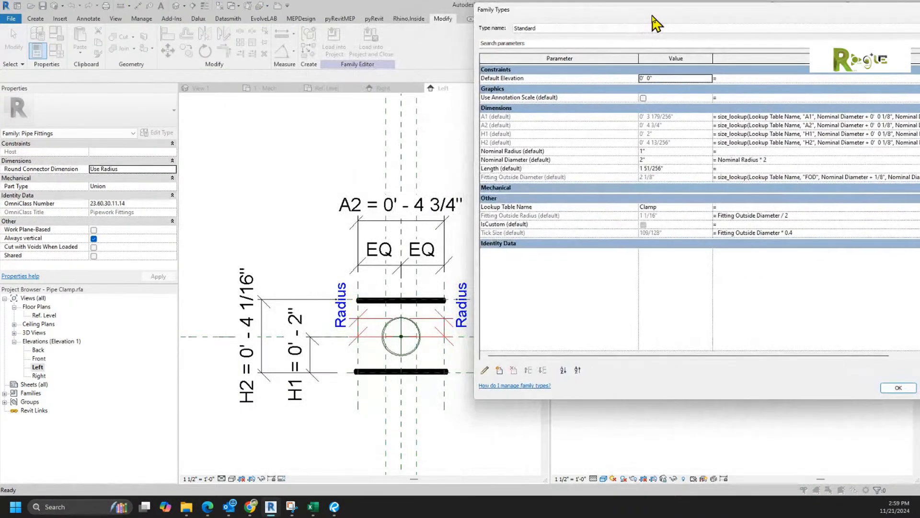
{"action": "left_click", "coordinate": [660, 159]}
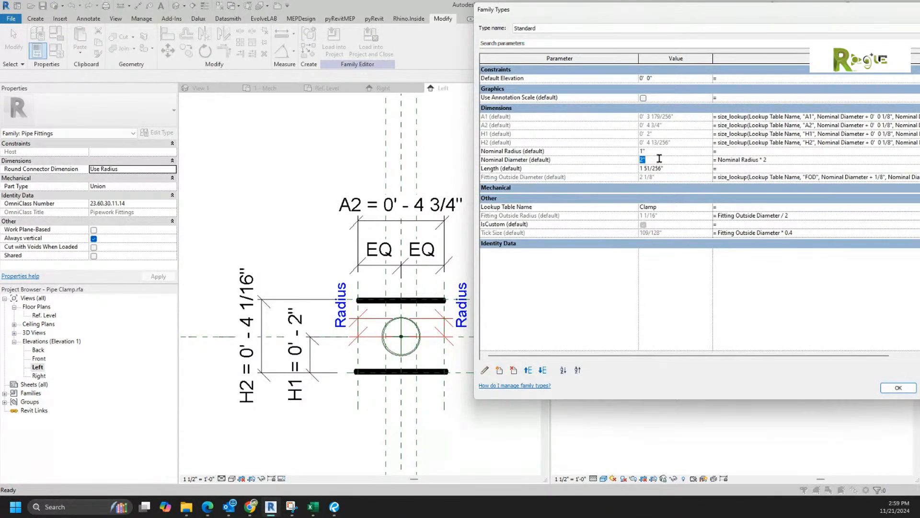
{"action": "type", "text": "1"}
{"action": "left_click_drag", "start_coordinate": [736, 20], "coordinate": [651, 15]}
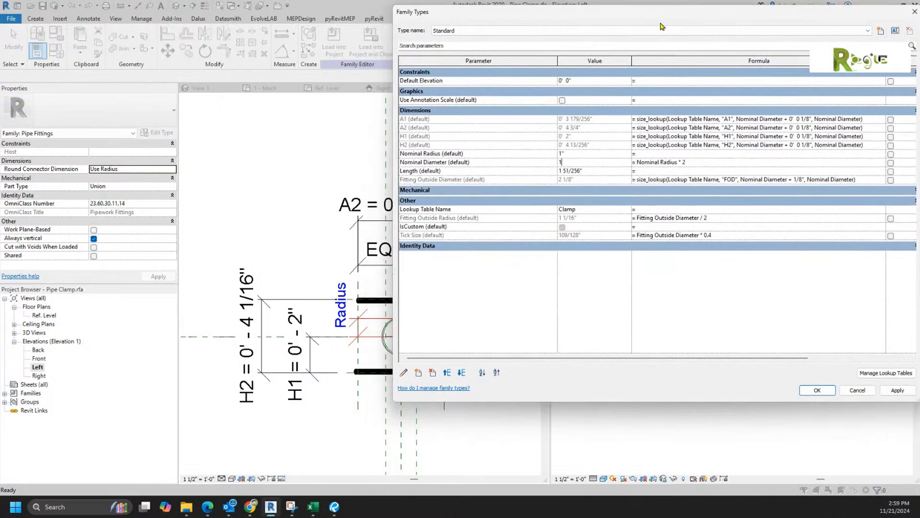
{"action": "left_click", "coordinate": [896, 389]}
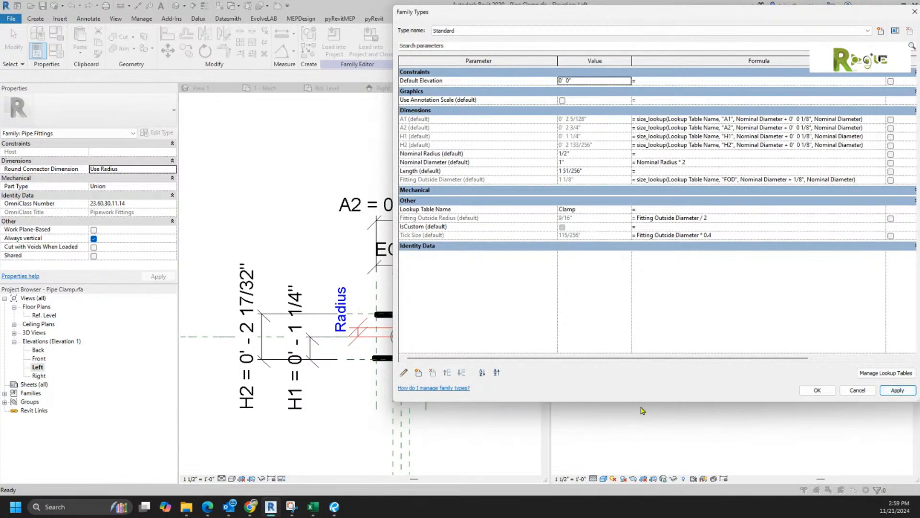
{"action": "left_click", "coordinate": [816, 390]}
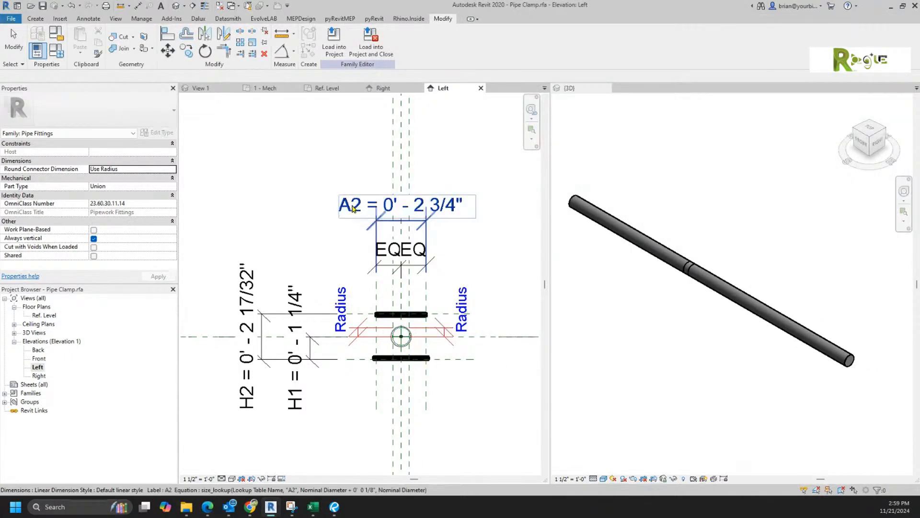
Step: Set the Left view scale to 3" = 1'-0"
{"action": "left_click", "coordinate": [196, 479]}
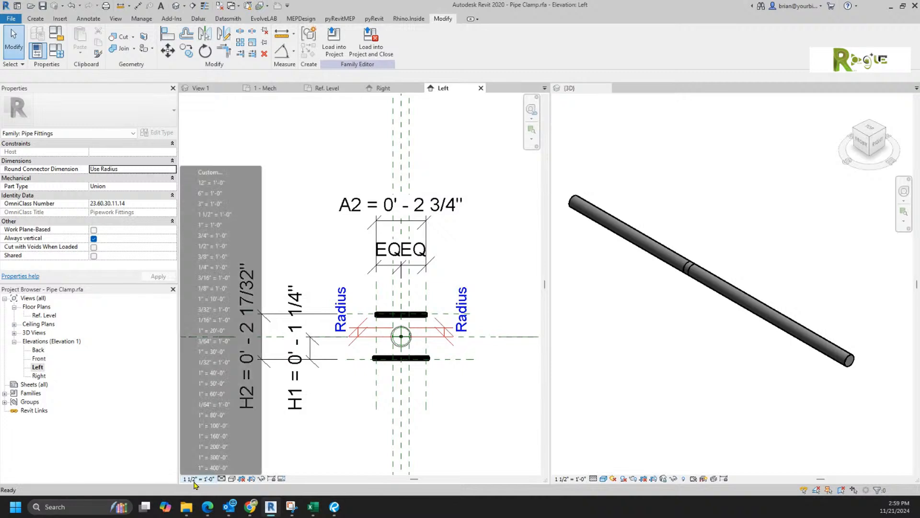
{"action": "left_click", "coordinate": [212, 204]}
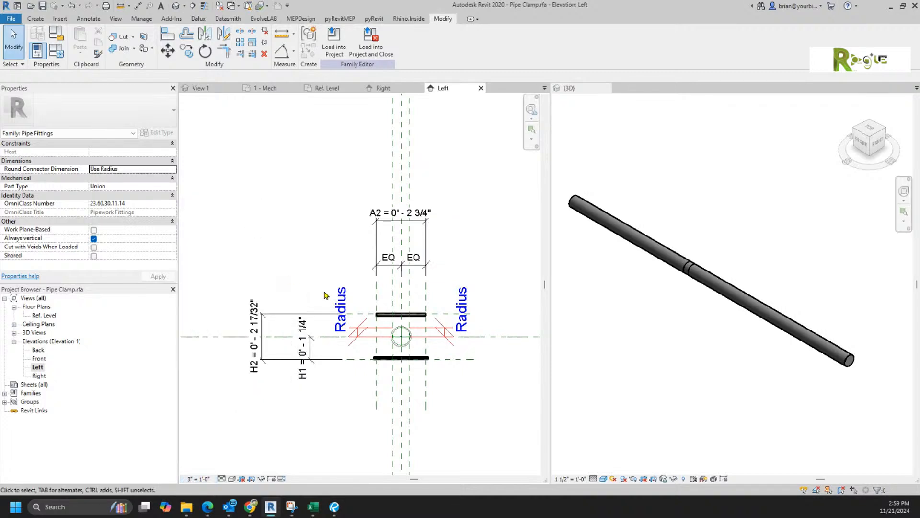
{"action": "scroll", "coordinate": [379, 355], "scroll_direction": "up", "scroll_amount": 2}
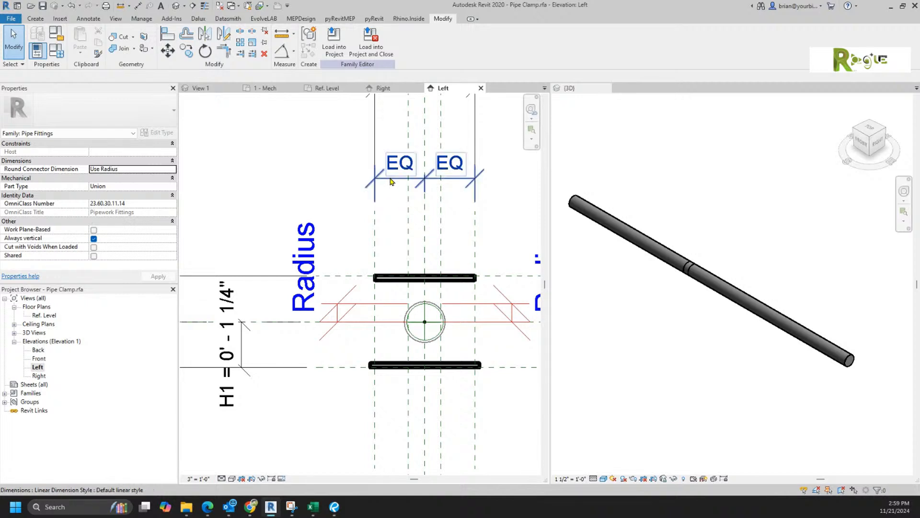
Step: In the Front elevation, name the vertical reference plane beside the bars Left
{"action": "double_click", "coordinate": [38, 358]}
{"action": "scroll", "coordinate": [345, 345], "scroll_direction": "up", "scroll_amount": 4}
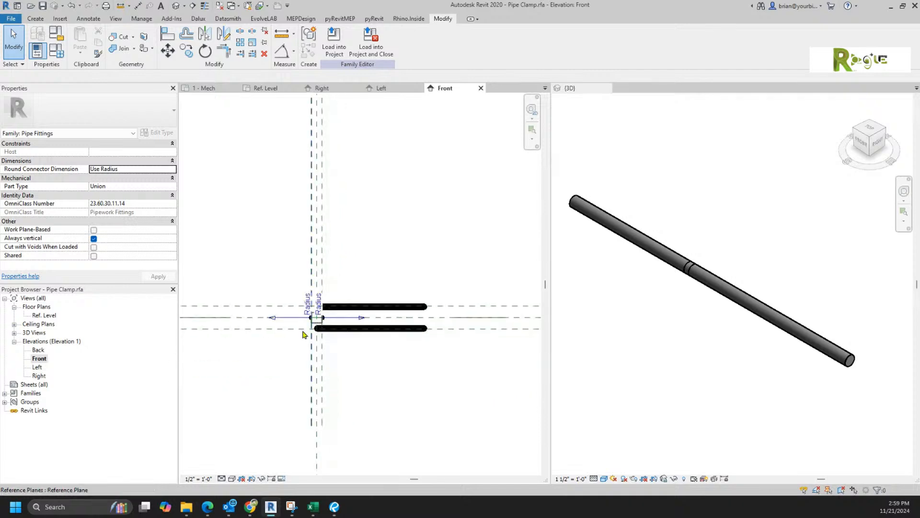
{"action": "left_click", "coordinate": [428, 351]}
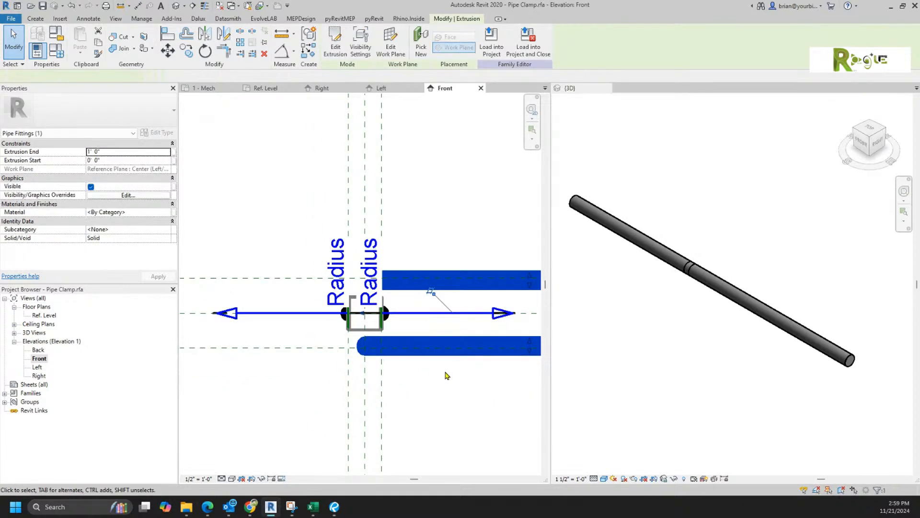
{"action": "middle_click_drag", "start_coordinate": [446, 376], "coordinate": [380, 391]}
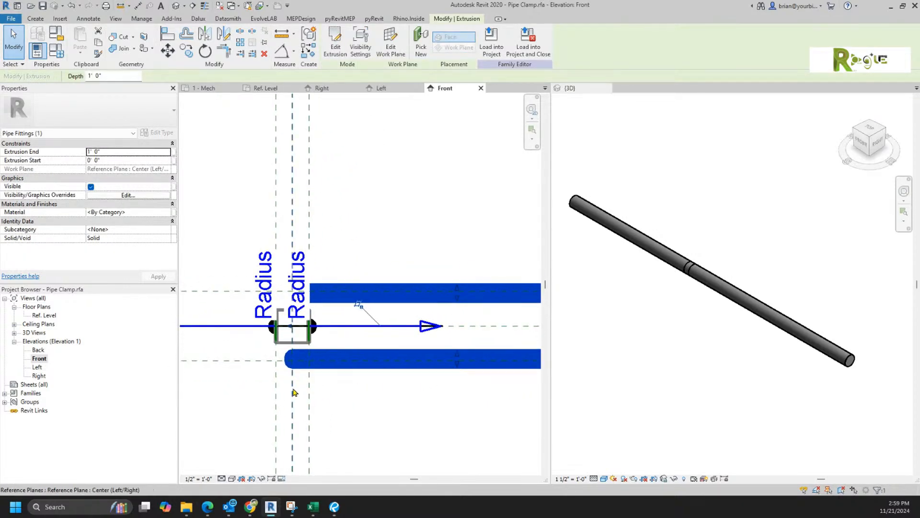
{"action": "scroll", "coordinate": [301, 391], "scroll_direction": "down", "scroll_amount": 2}
{"action": "middle_click_drag", "start_coordinate": [316, 387], "coordinate": [338, 226]}
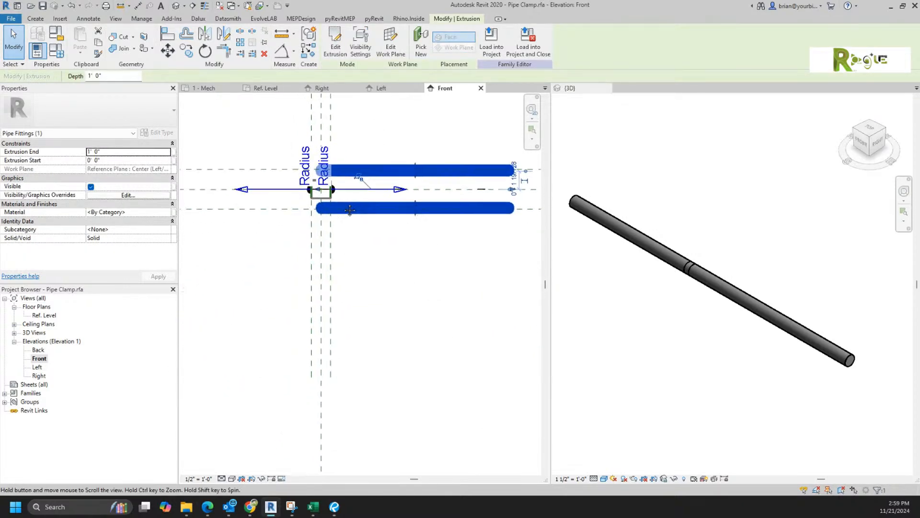
{"action": "left_click", "coordinate": [312, 333]}
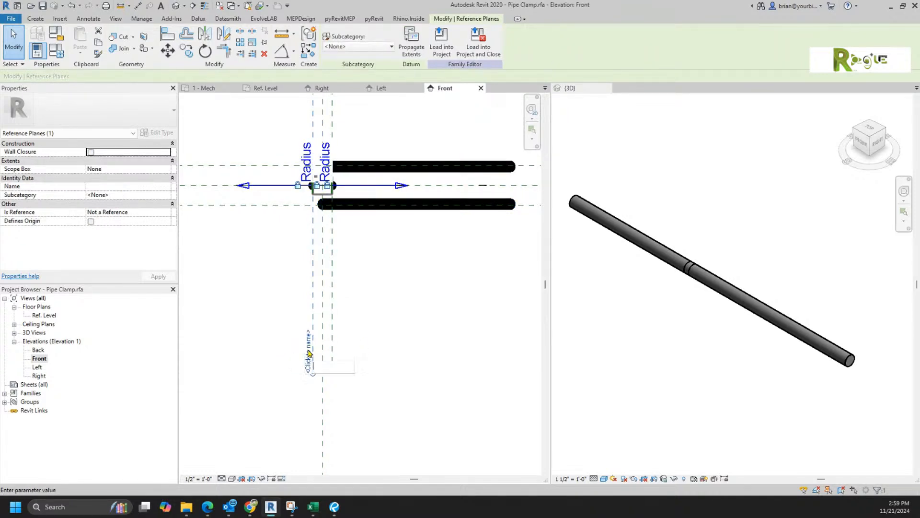
{"action": "left_click", "coordinate": [308, 353]}
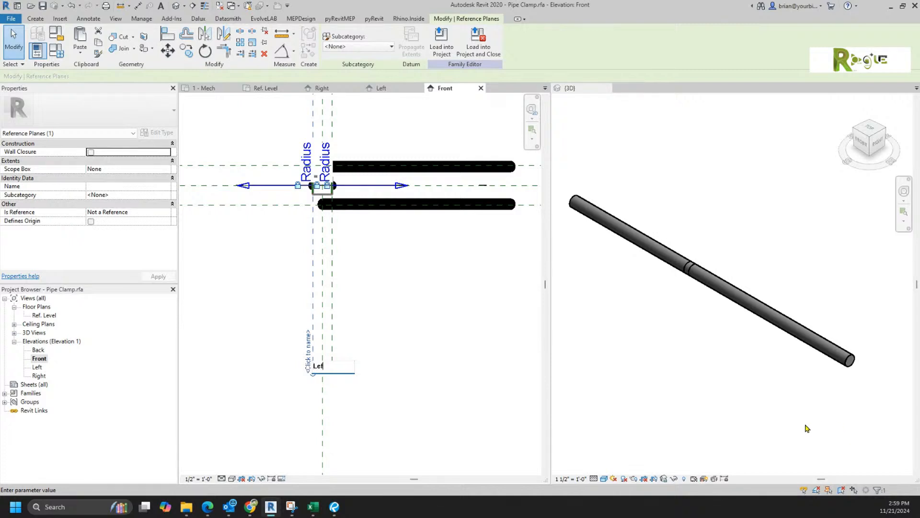
{"action": "key", "text": "Return"}
{"action": "left_click", "coordinate": [467, 364]}
Step: Re-host the bar extrusion on Reference Plane : Left
{"action": "left_click", "coordinate": [383, 203]}
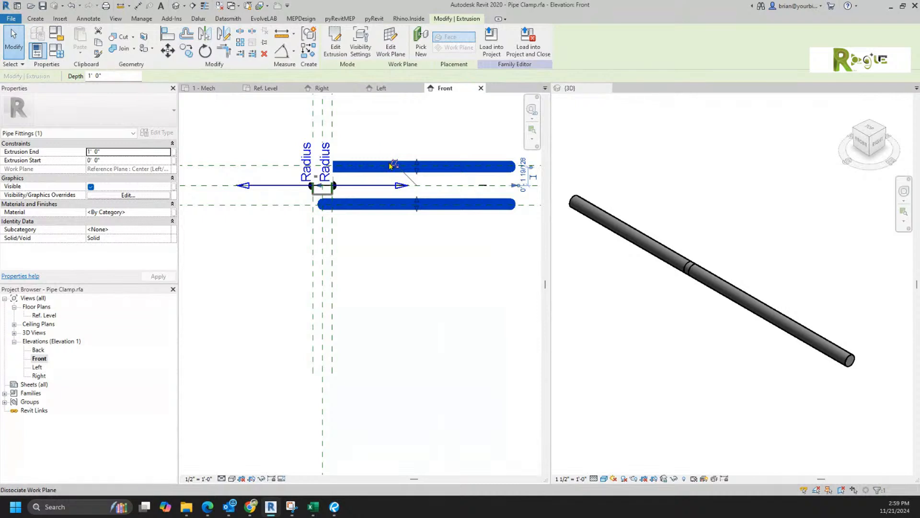
{"action": "left_click", "coordinate": [390, 43]}
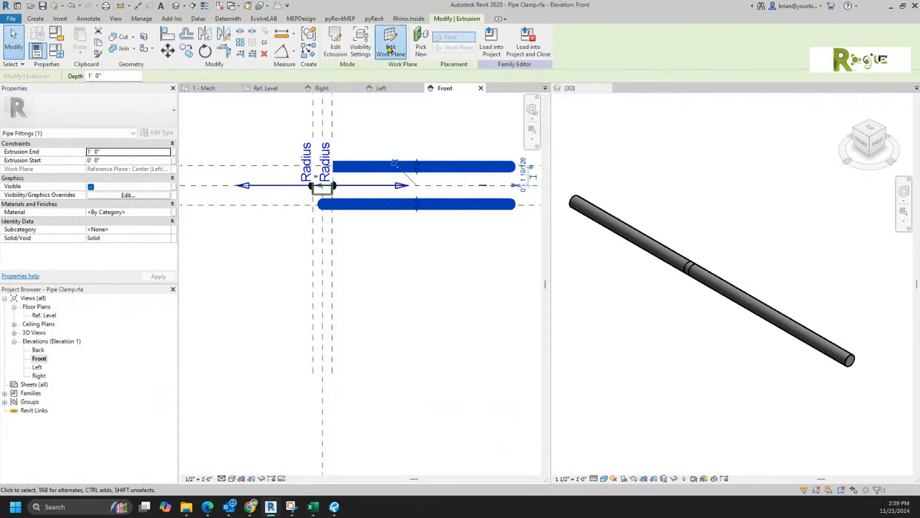
{"action": "left_click", "coordinate": [470, 254]}
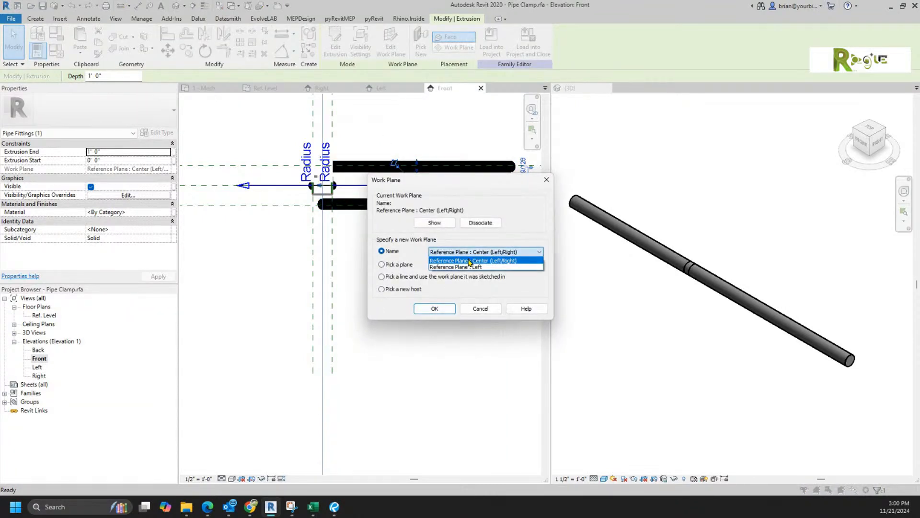
{"action": "left_click", "coordinate": [463, 267]}
{"action": "left_click", "coordinate": [435, 308]}
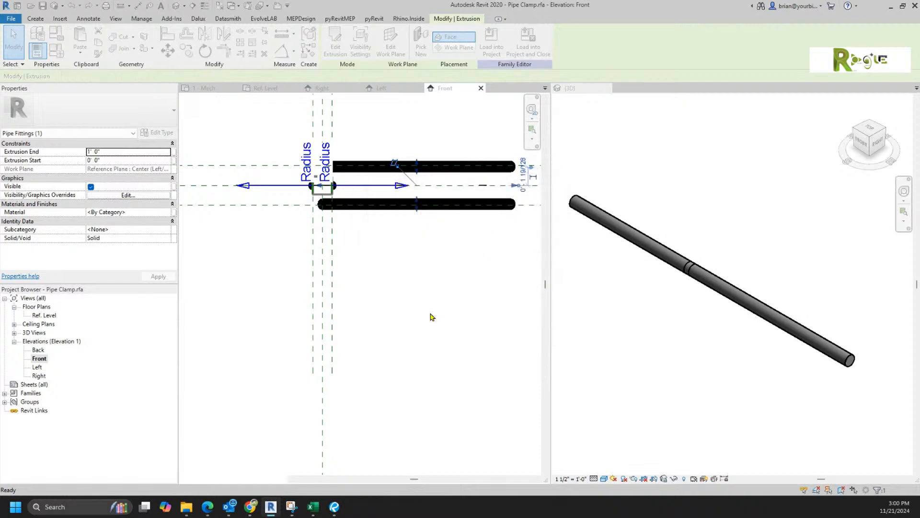
Step: Align the bar ends to the reference plane with AL
{"action": "key", "text": "a"}
{"action": "key", "text": "l"}
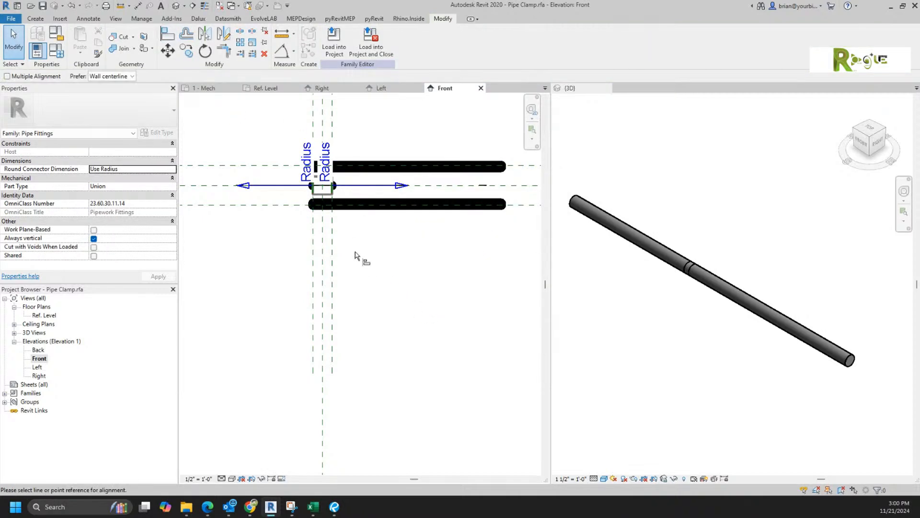
{"action": "left_click", "coordinate": [504, 206]}
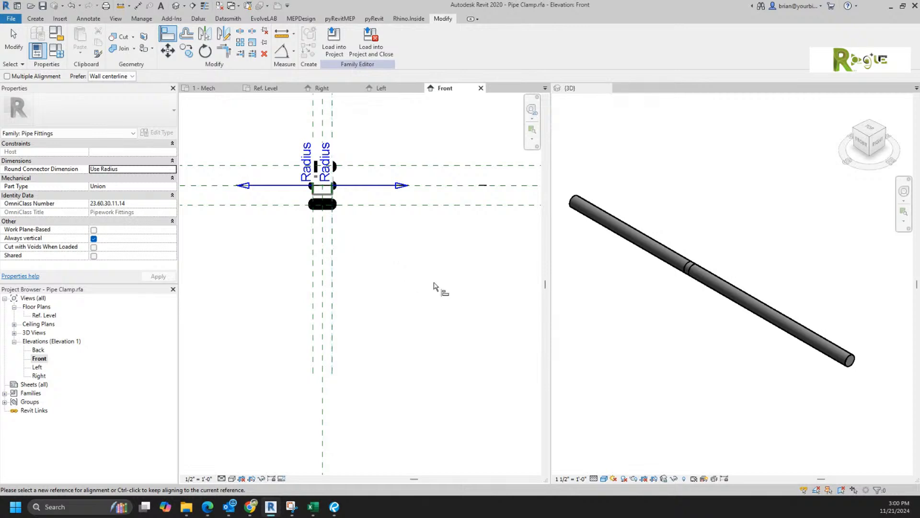
{"action": "key", "text": "Escape"}
{"action": "key", "text": "Escape"}
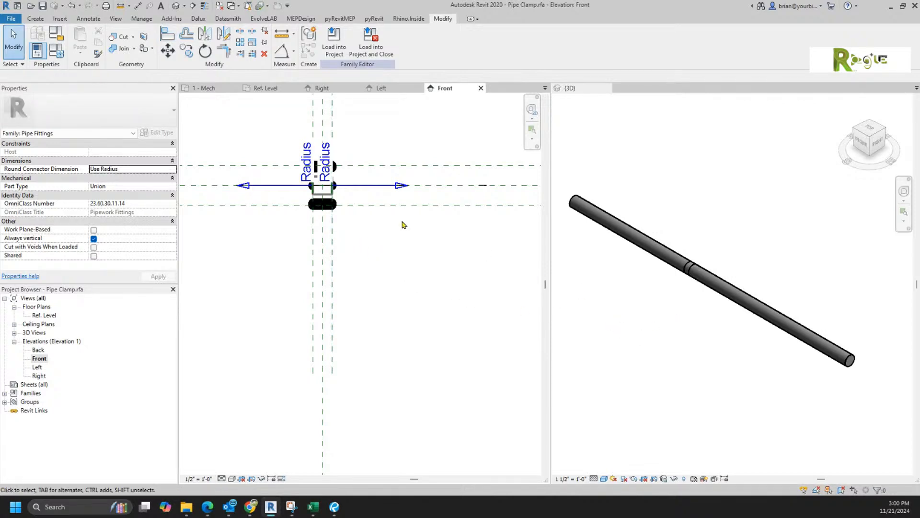
Step: Open the default 3D view of the clamp at 3" = 1'-0" scale
{"action": "scroll", "coordinate": [374, 225], "scroll_direction": "down", "scroll_amount": 4}
{"action": "middle_click_drag", "start_coordinate": [390, 232], "coordinate": [410, 316]}
{"action": "scroll", "coordinate": [372, 259], "scroll_direction": "up", "scroll_amount": 4}
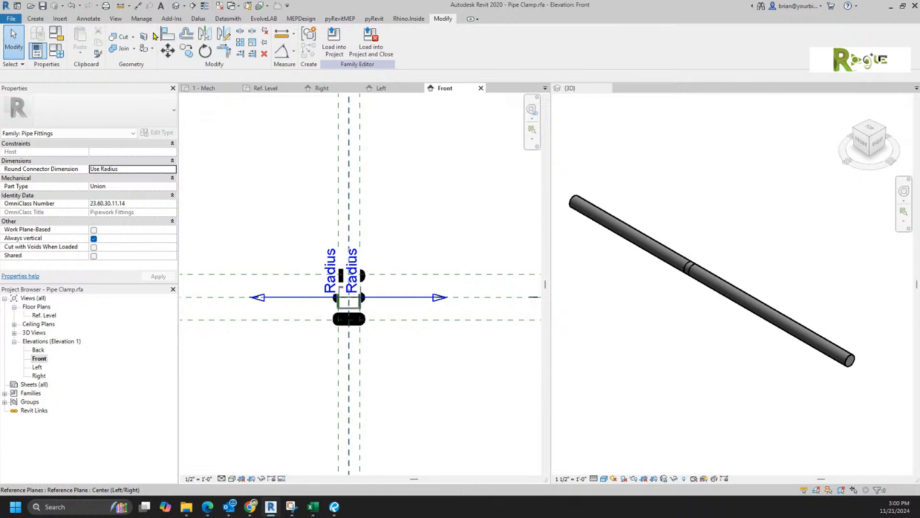
{"action": "left_click", "coordinate": [175, 5]}
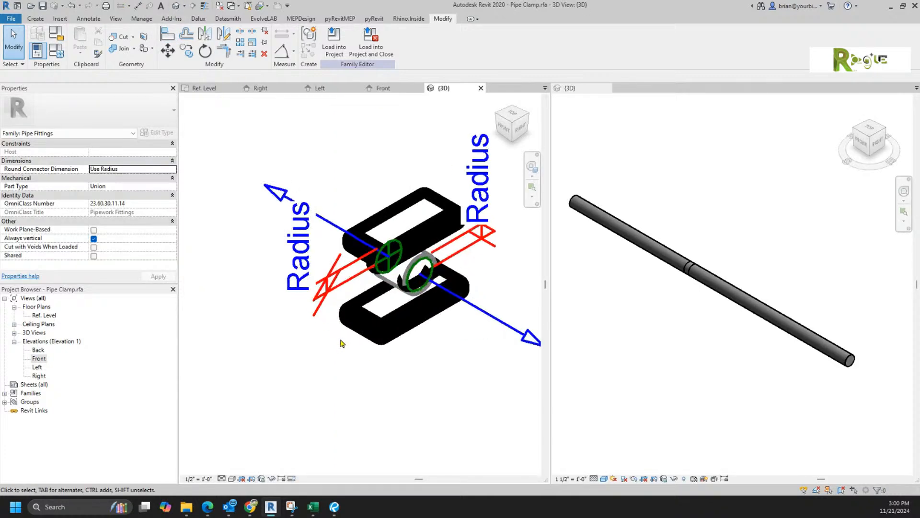
{"action": "left_click", "coordinate": [201, 478]}
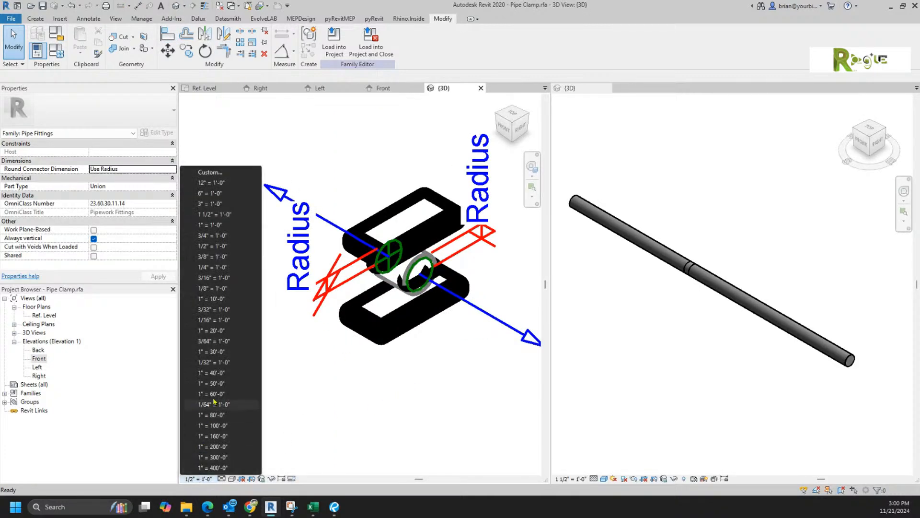
{"action": "left_click", "coordinate": [211, 203]}
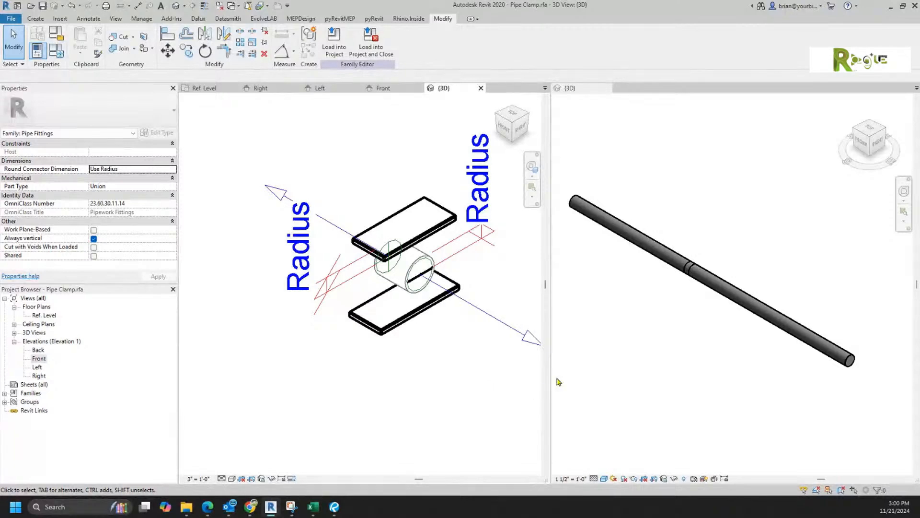
Step: Bring the Beta Clamps datasheet in Bluebeam Revu over Revit
{"action": "left_click_drag", "start_coordinate": [919, 249], "coordinate": [481, 54]}
{"action": "scroll", "coordinate": [541, 271], "scroll_direction": "up", "scroll_amount": 3}
{"action": "scroll", "coordinate": [537, 254], "scroll_direction": "up", "scroll_amount": 8}
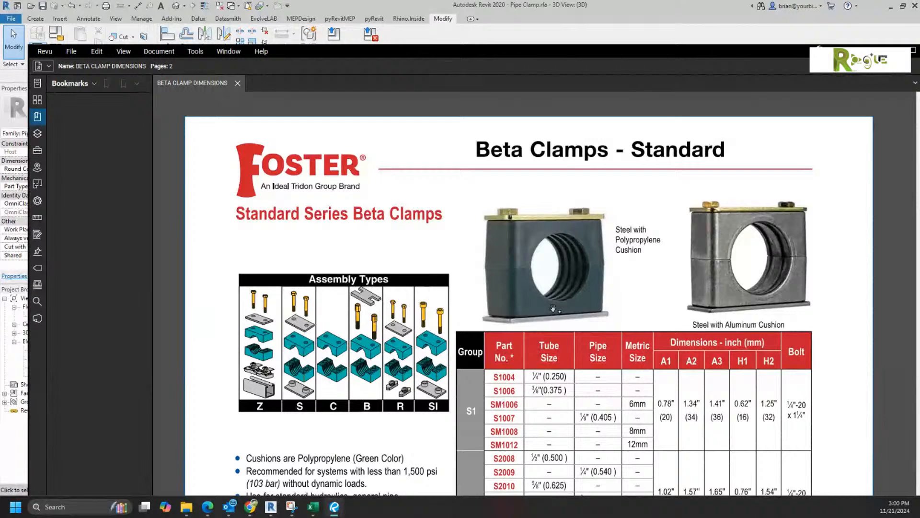
Step: Return to the Revit clamp family, sending the datasheet behind
{"action": "left_click", "coordinate": [608, 6]}
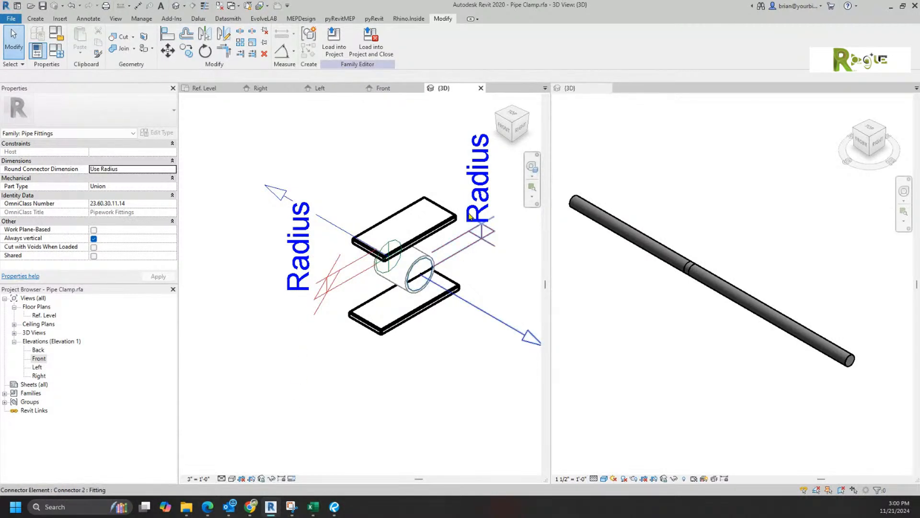
Step: In the Left elevation, name the reference plane under the lower bar 'Bottom of Clamp'
{"action": "left_click", "coordinate": [318, 88]}
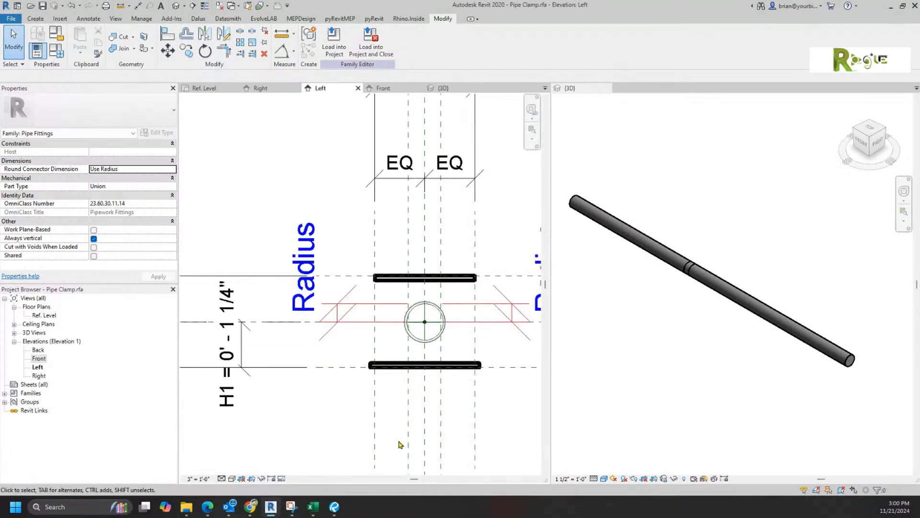
{"action": "left_click", "coordinate": [321, 368]}
{"action": "scroll", "coordinate": [324, 373], "scroll_direction": "down", "scroll_amount": 3}
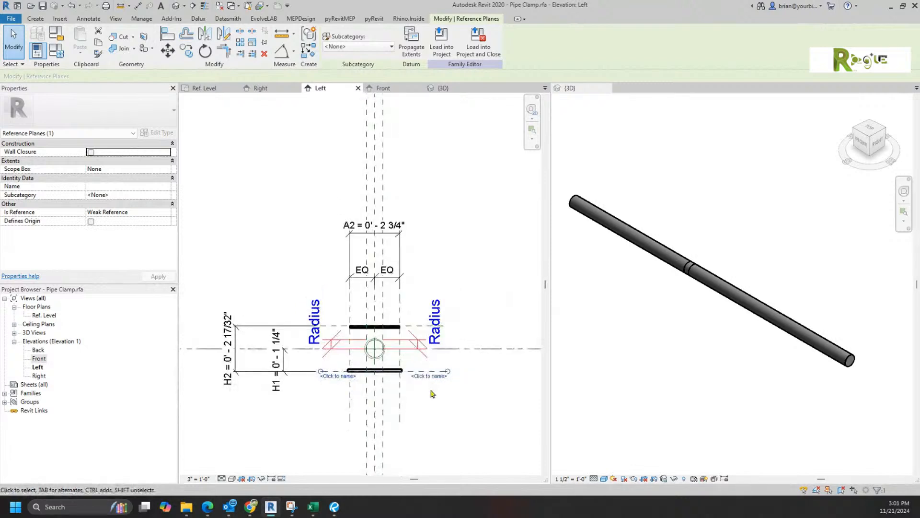
{"action": "left_click", "coordinate": [429, 377]}
{"action": "type", "text": "B"}
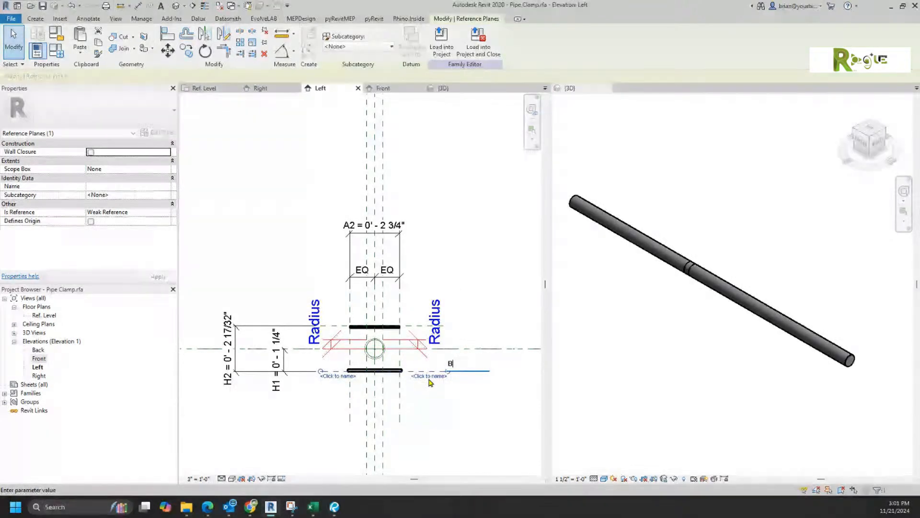
{"action": "type", "text": "ottom o"}
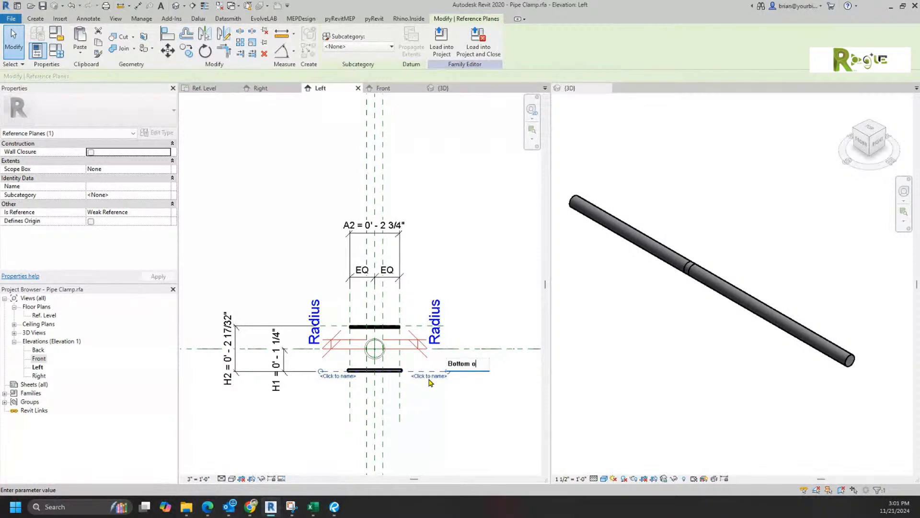
{"action": "type", "text": "f Clamp"}
{"action": "key", "text": "Return"}
{"action": "left_click", "coordinate": [444, 413]}
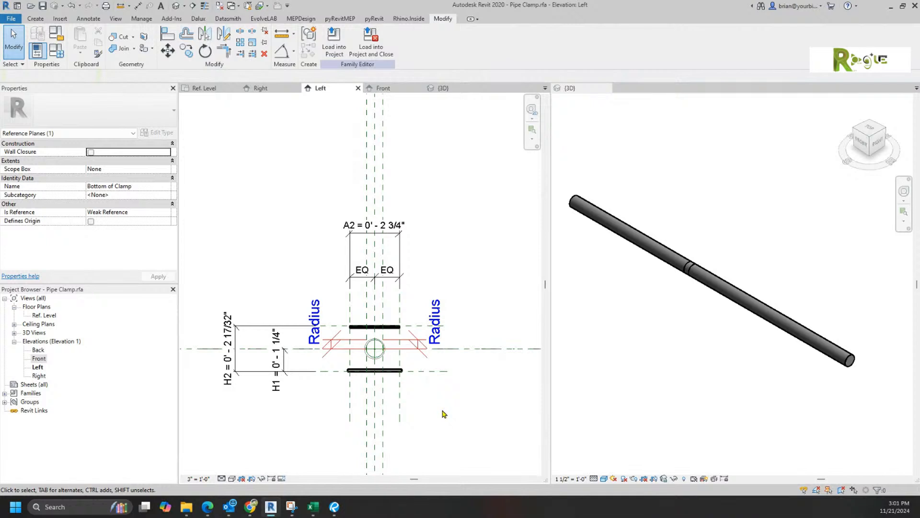
{"action": "scroll", "coordinate": [378, 395], "scroll_direction": "up", "scroll_amount": 3}
{"action": "scroll", "coordinate": [447, 345], "scroll_direction": "up", "scroll_amount": 1}
{"action": "middle_click_drag", "start_coordinate": [453, 367], "coordinate": [466, 435]}
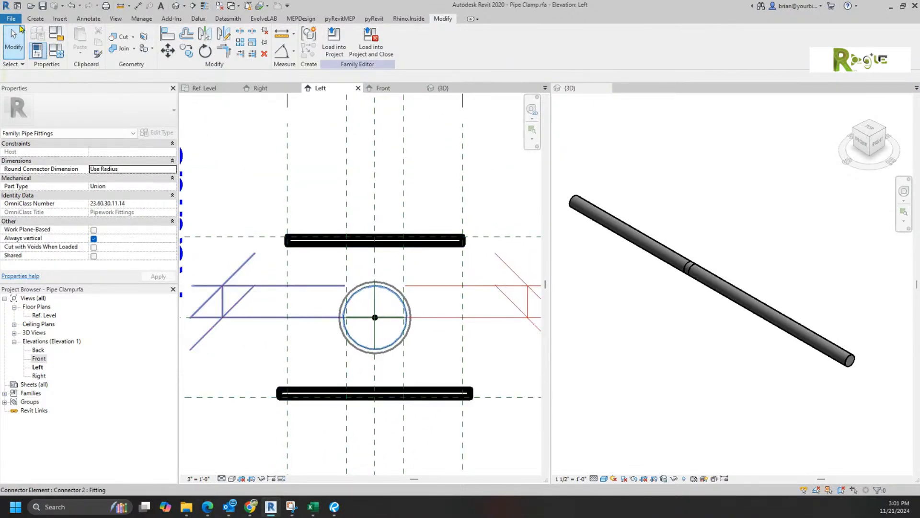
Step: Extrude a rectangle on the Left plane spanning between the top and bottom bars
{"action": "left_click", "coordinate": [35, 18]}
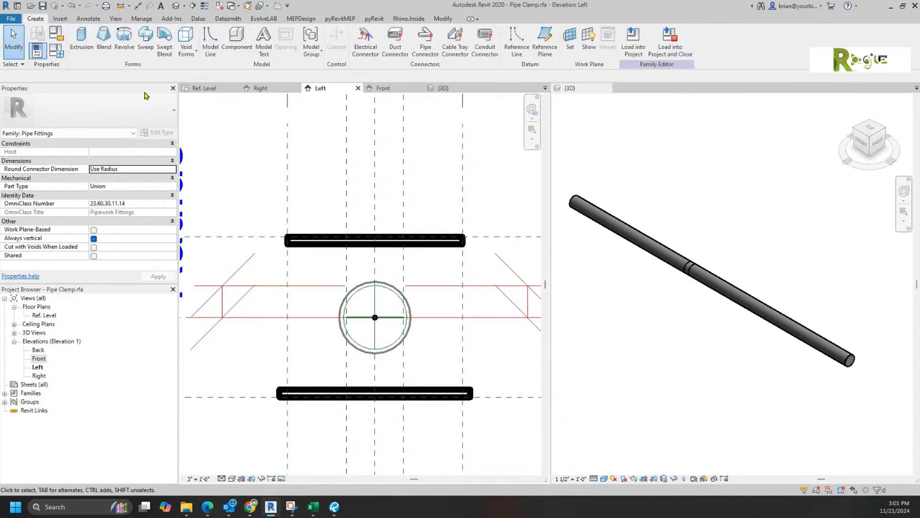
{"action": "left_click", "coordinate": [73, 37]}
{"action": "left_click", "coordinate": [446, 252]}
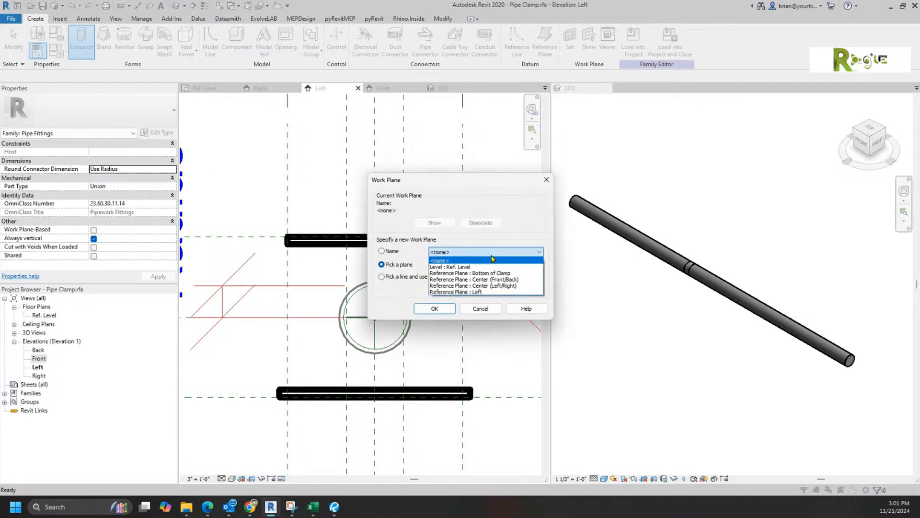
{"action": "left_click", "coordinate": [464, 292]}
{"action": "left_click", "coordinate": [435, 308]}
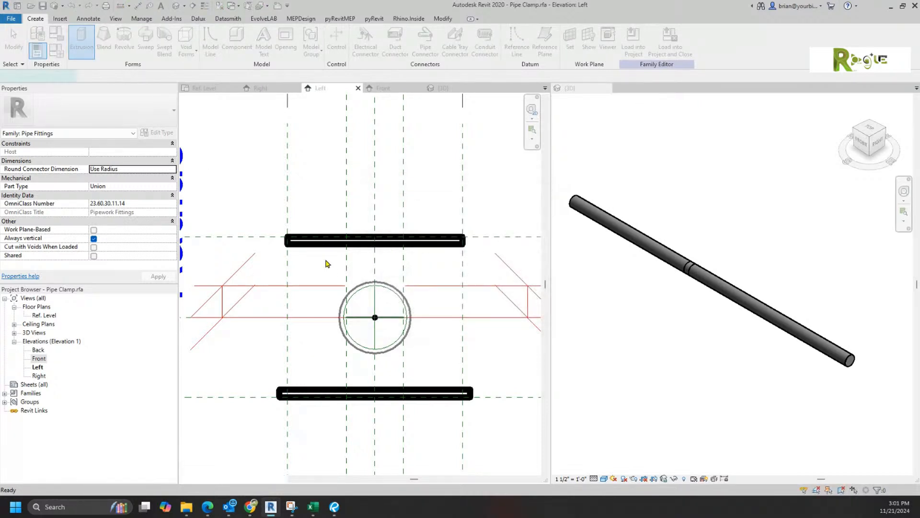
{"action": "left_click", "coordinate": [297, 243]}
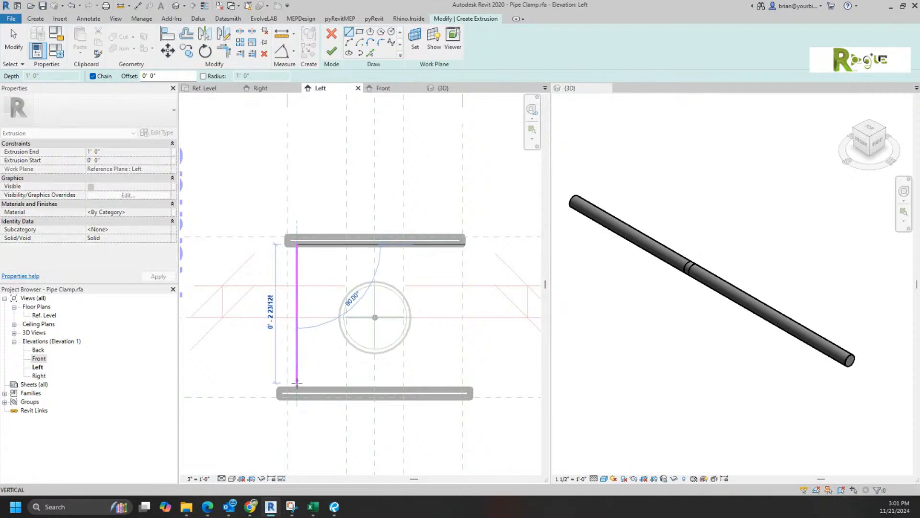
{"action": "left_click", "coordinate": [296, 389]}
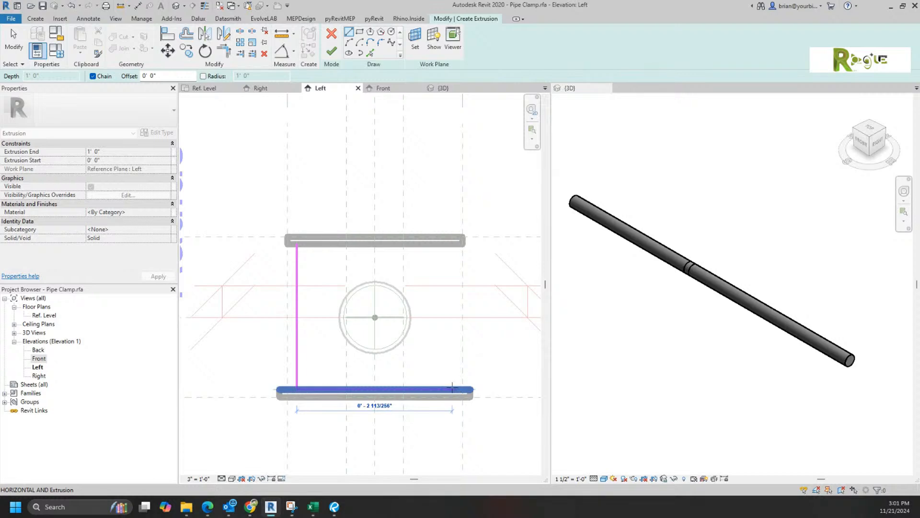
{"action": "left_click", "coordinate": [451, 388]}
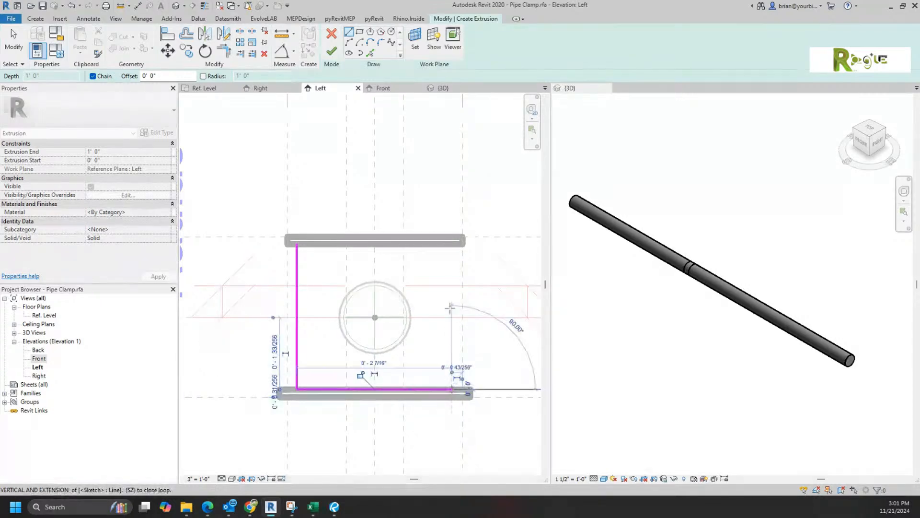
{"action": "left_click", "coordinate": [452, 244]}
{"action": "left_click", "coordinate": [297, 245]}
{"action": "key", "text": "Escape"}
{"action": "key", "text": "Escape"}
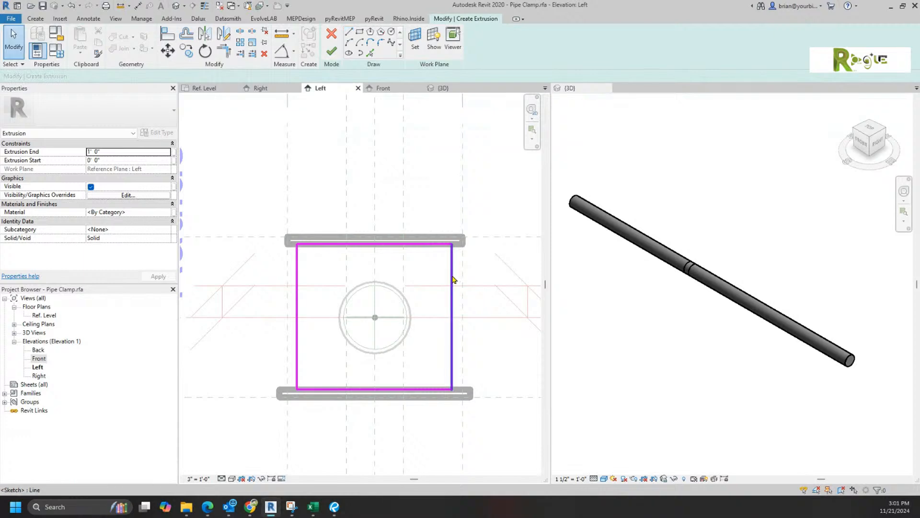
{"action": "left_click", "coordinate": [453, 279]}
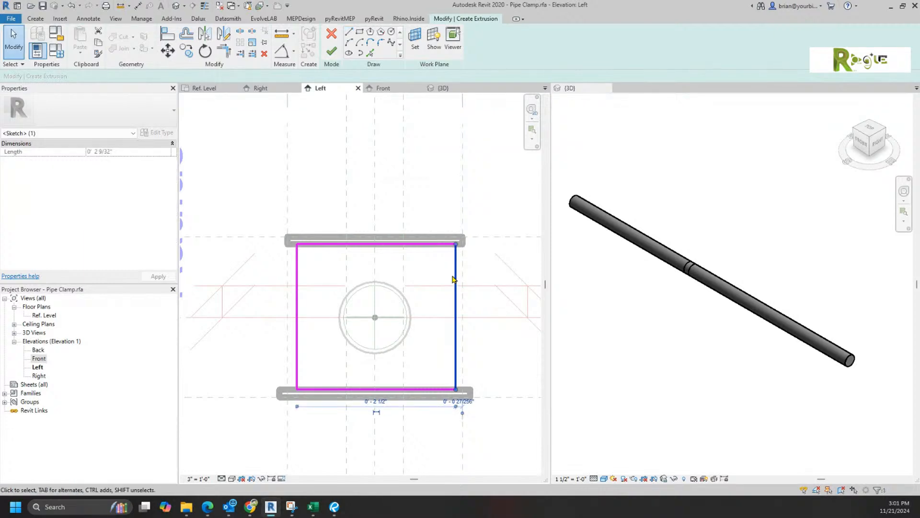
{"action": "left_click", "coordinate": [331, 51]}
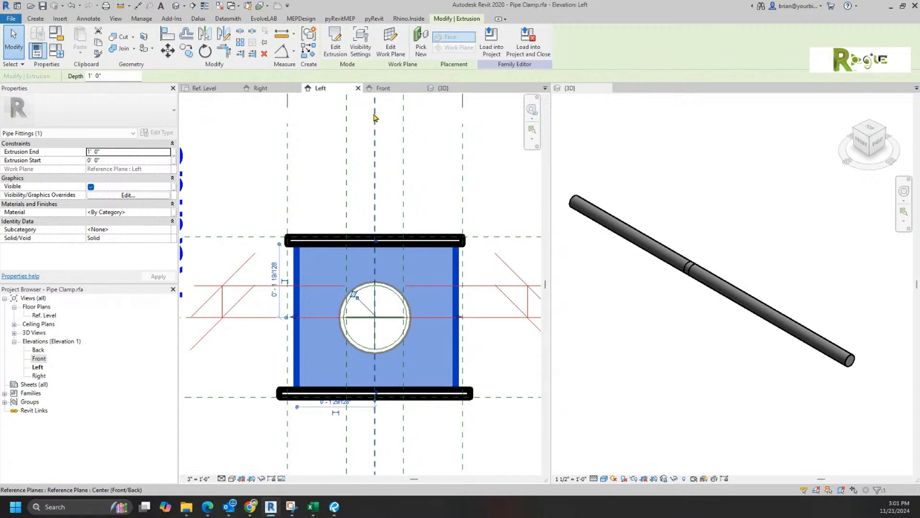
Step: Show the new block's right end in the Front elevation and start Align
{"action": "left_click", "coordinate": [384, 89]}
{"action": "scroll", "coordinate": [423, 401], "scroll_direction": "down", "scroll_amount": 1}
{"action": "middle_click_drag", "start_coordinate": [409, 381], "coordinate": [324, 359]}
{"action": "left_click", "coordinate": [170, 38]}
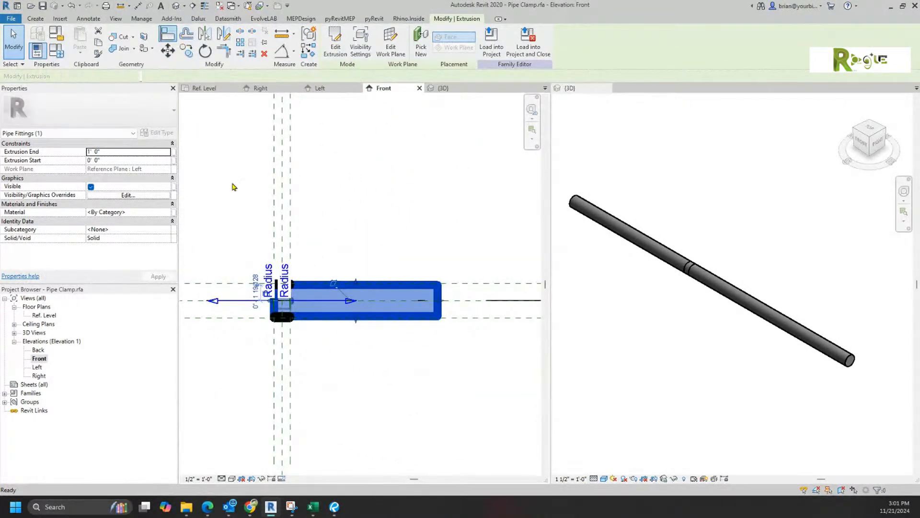
Step: Align the block's end to the reference plane, then switch to the 3D view
{"action": "left_click", "coordinate": [440, 304]}
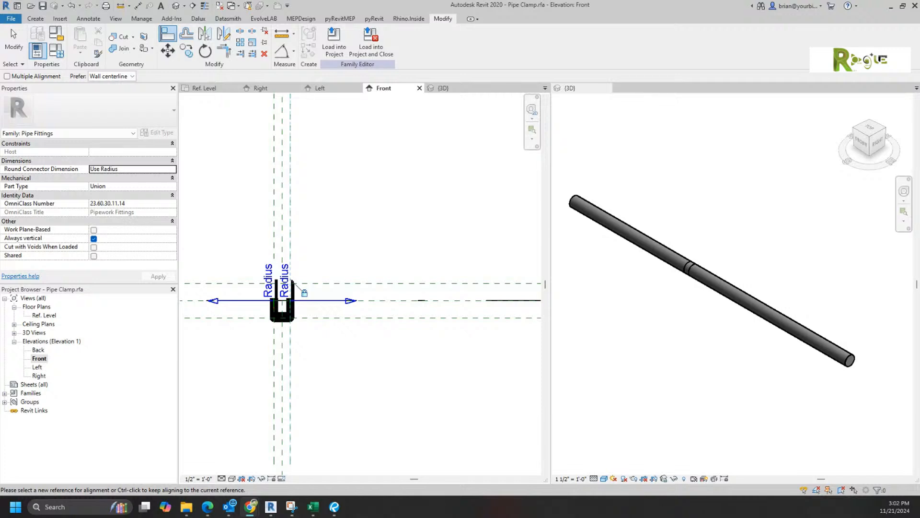
{"action": "right_click", "coordinate": [319, 370]}
{"action": "left_click", "coordinate": [358, 378]}
{"action": "scroll", "coordinate": [307, 335], "scroll_direction": "up", "scroll_amount": 4}
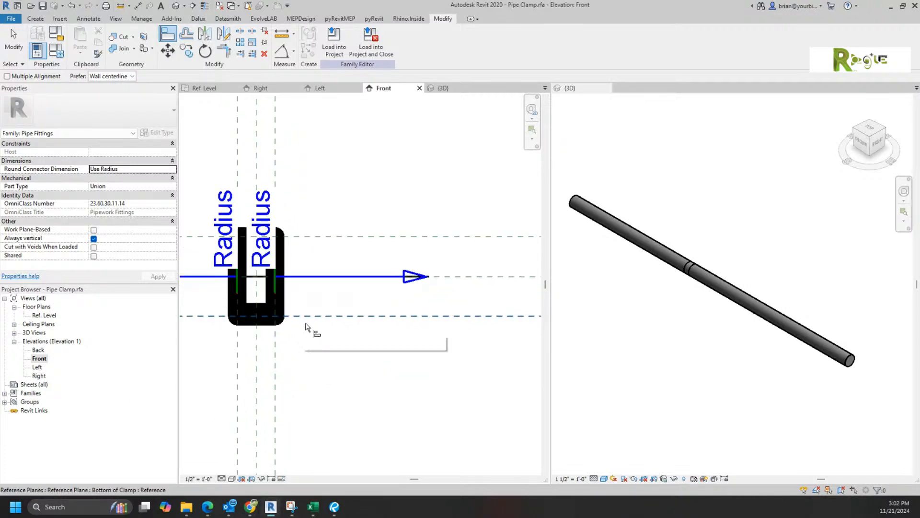
{"action": "left_click", "coordinate": [438, 89]}
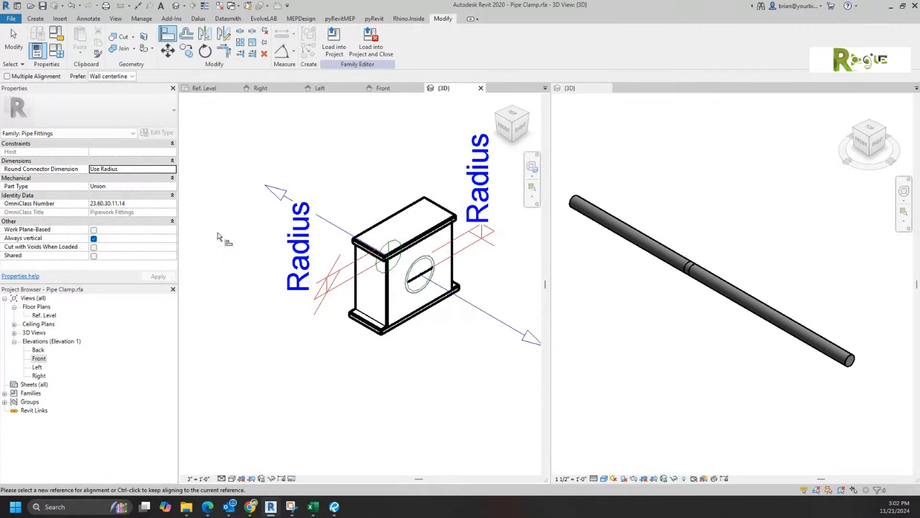
Step: Flex the family to a Nominal Diameter of 2 and apply it
{"action": "left_click", "coordinate": [46, 55]}
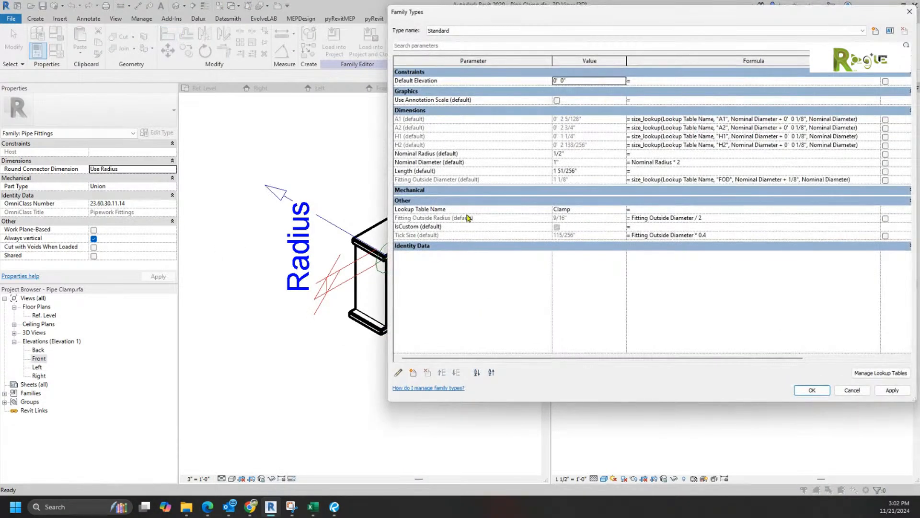
{"action": "left_click_drag", "start_coordinate": [386, 251], "coordinate": [498, 255]}
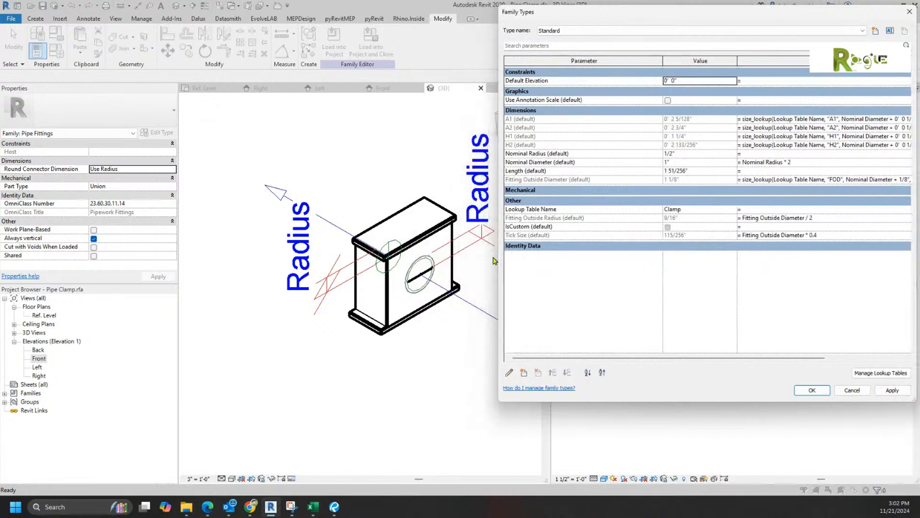
{"action": "left_click", "coordinate": [687, 163]}
{"action": "type", "text": "2"}
{"action": "left_click", "coordinate": [892, 391]}
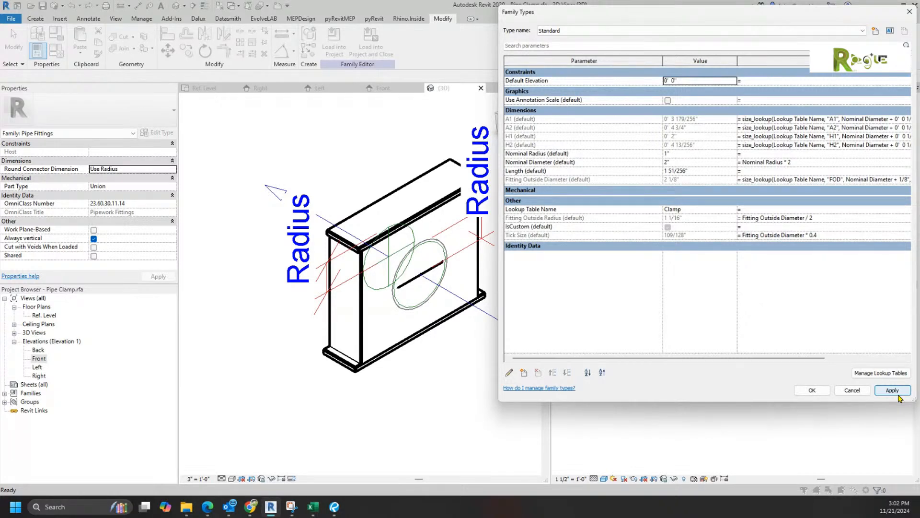
{"action": "left_click", "coordinate": [812, 389]}
Step: Set the 3D view's visual style to Shaded
{"action": "key", "text": "a"}
{"action": "key", "text": "l"}
{"action": "left_click", "coordinate": [231, 479]}
{"action": "left_click", "coordinate": [248, 439]}
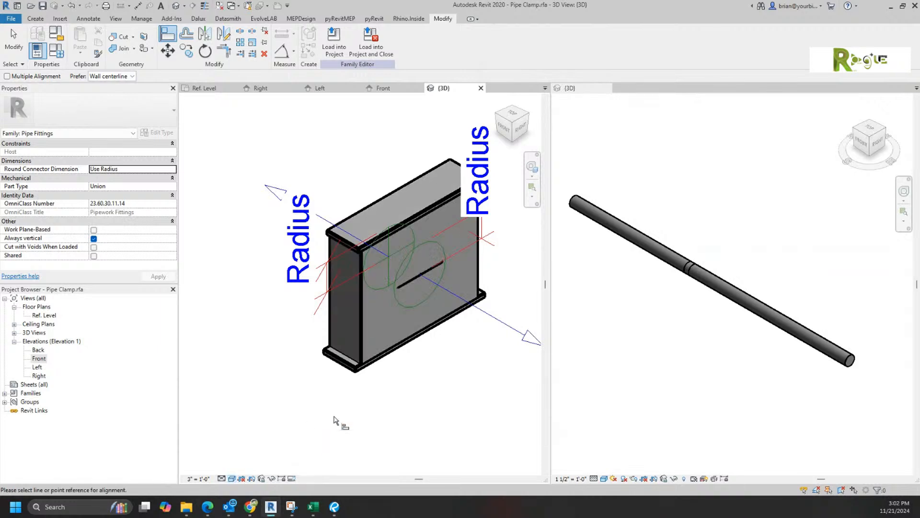
{"action": "scroll", "coordinate": [422, 389], "scroll_direction": "down", "scroll_amount": 3}
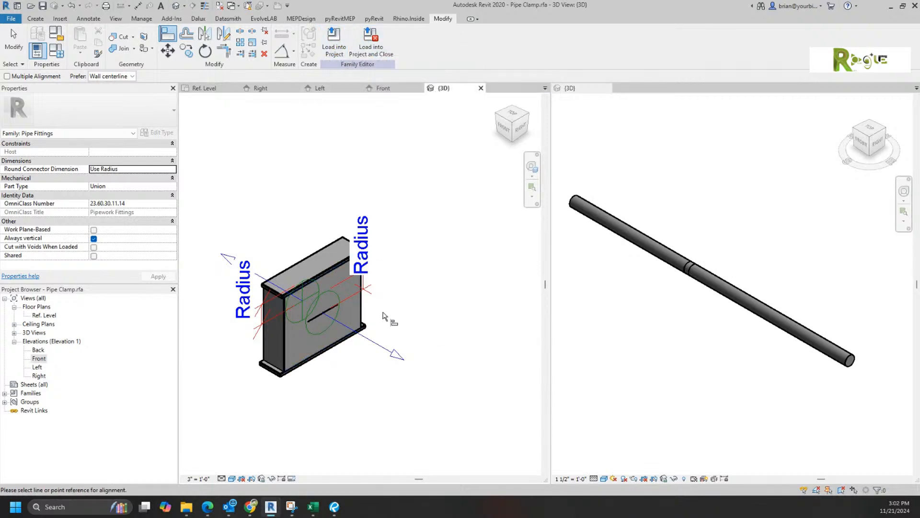
{"action": "key", "text": "Escape"}
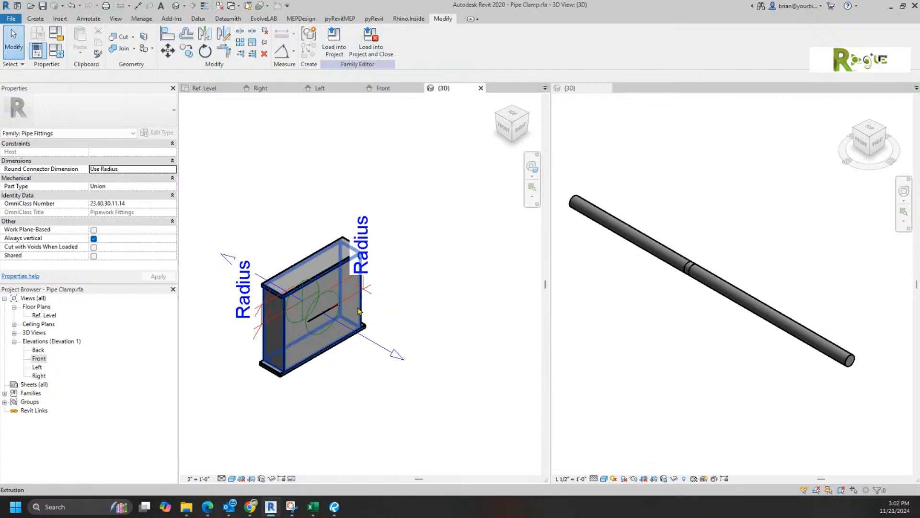
Step: Edit the clamp body sketch and draw a circle centred on the pipe axis in the Left elevation
{"action": "double_click", "coordinate": [360, 312]}
{"action": "left_click", "coordinate": [416, 89]}
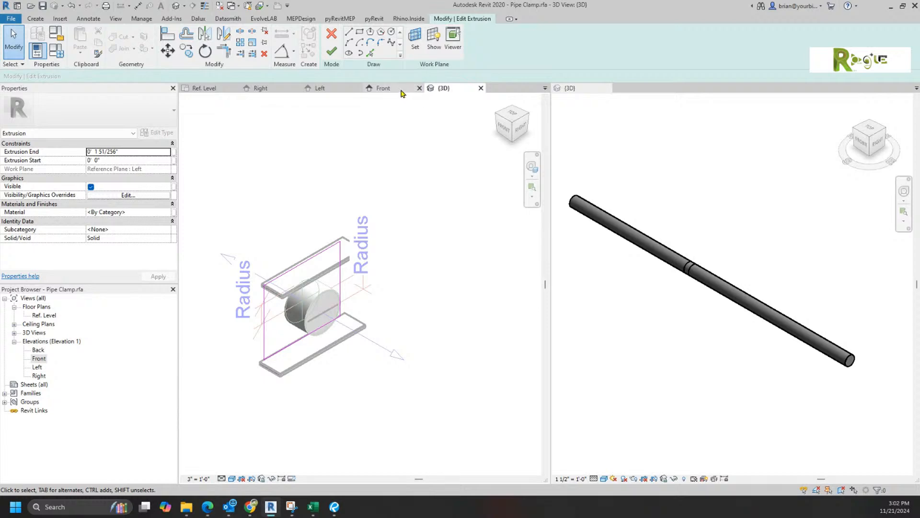
{"action": "left_click", "coordinate": [447, 89]}
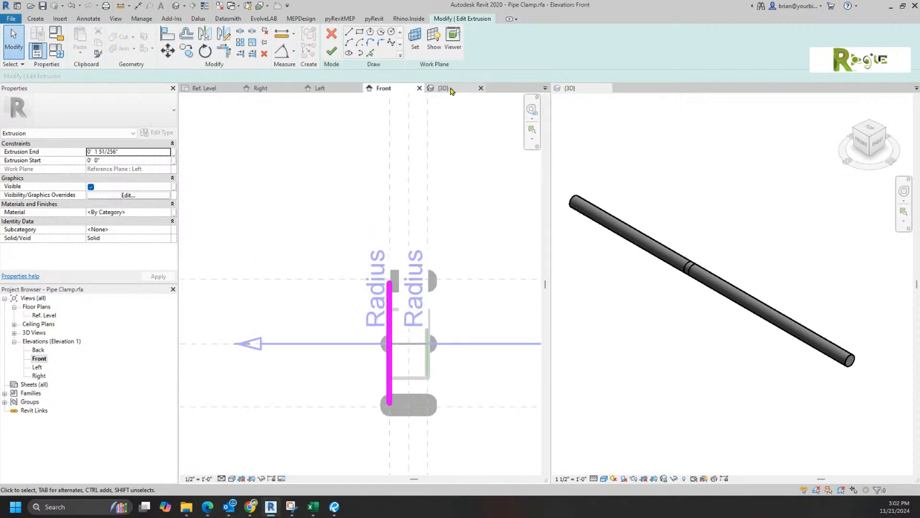
{"action": "left_click", "coordinate": [323, 89]}
{"action": "left_click", "coordinate": [392, 32]}
{"action": "left_click", "coordinate": [374, 317]}
{"action": "left_click", "coordinate": [438, 358]}
Step: Add a diameter dimension to the circle
{"action": "left_click", "coordinate": [283, 51]}
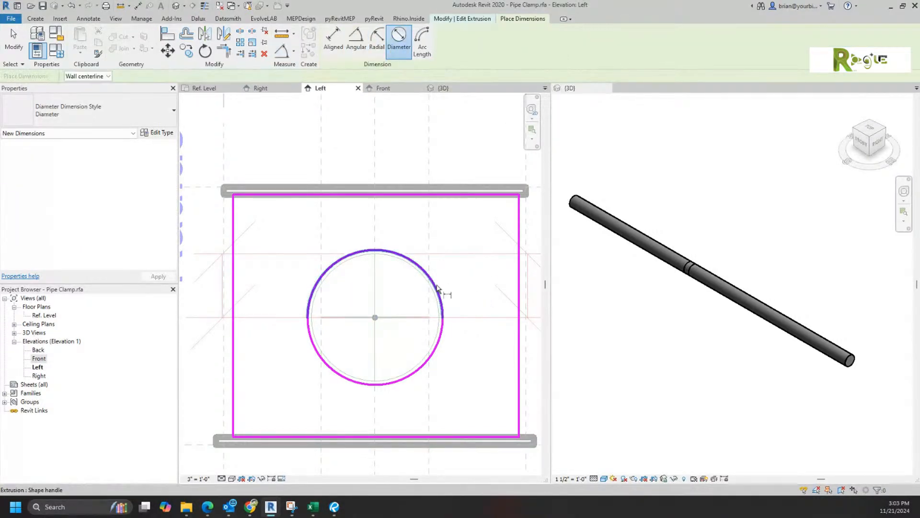
{"action": "left_click", "coordinate": [436, 287]}
{"action": "left_click", "coordinate": [428, 300]}
{"action": "key", "text": "Escape"}
{"action": "key", "text": "Escape"}
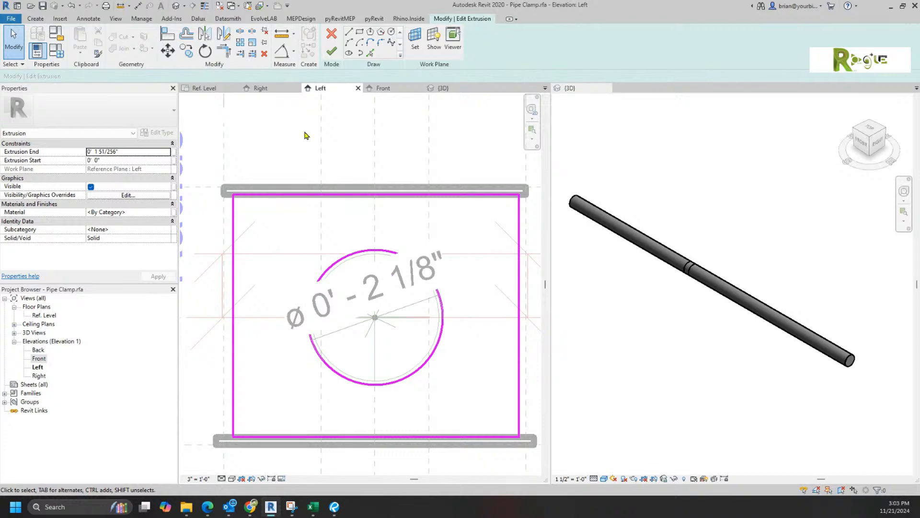
{"action": "left_click", "coordinate": [71, 5]}
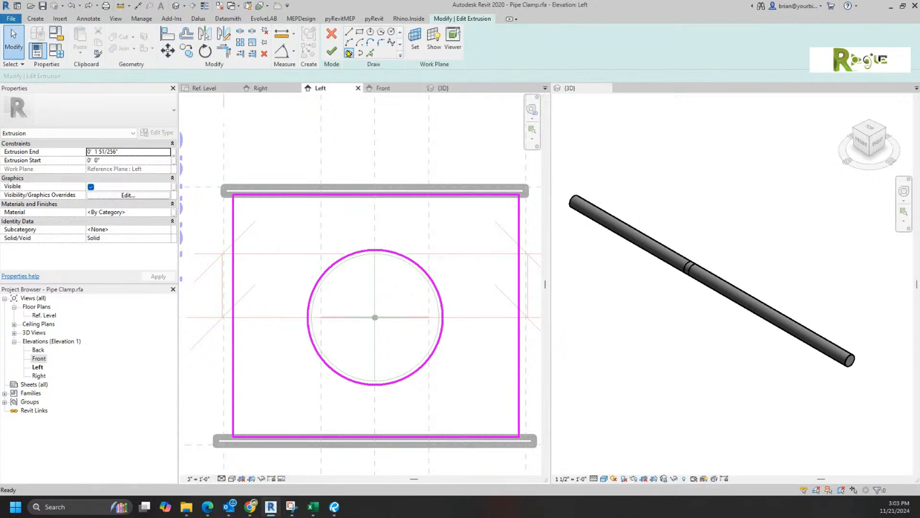
{"action": "left_click", "coordinate": [283, 51]}
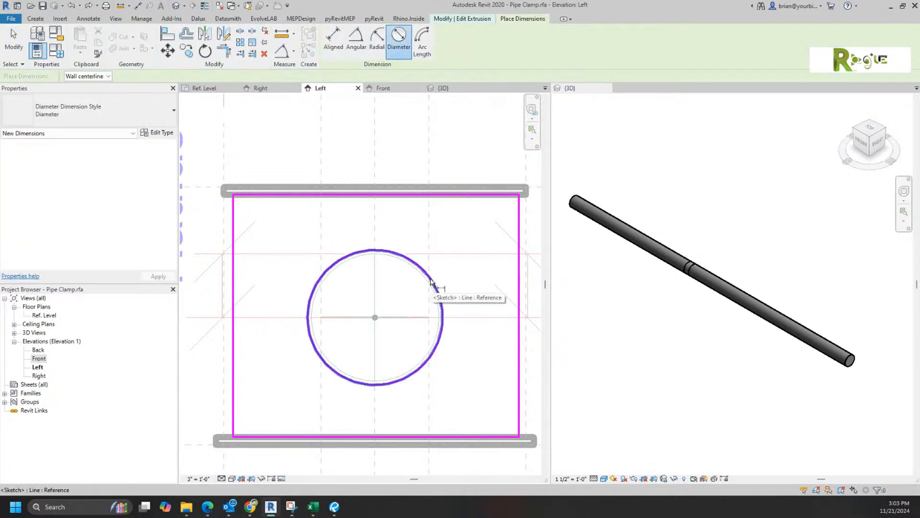
{"action": "key", "text": "Tab"}
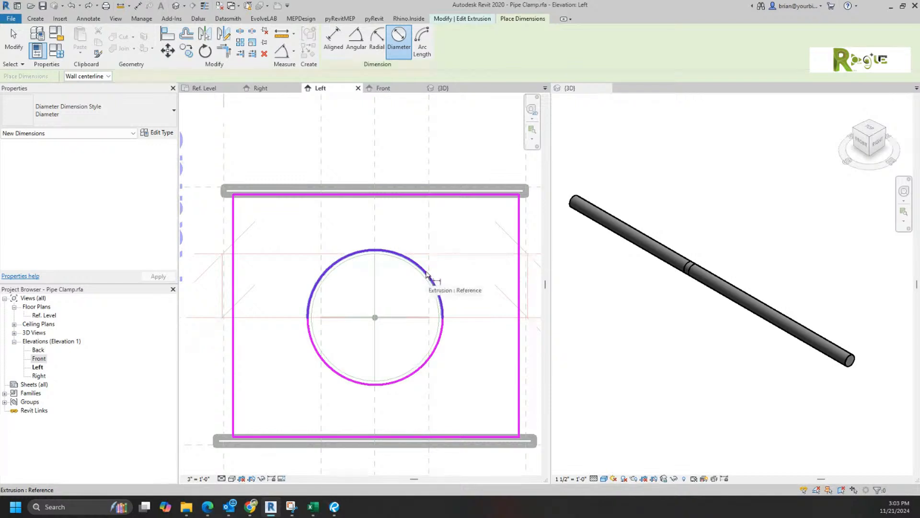
{"action": "key", "text": "Tab"}
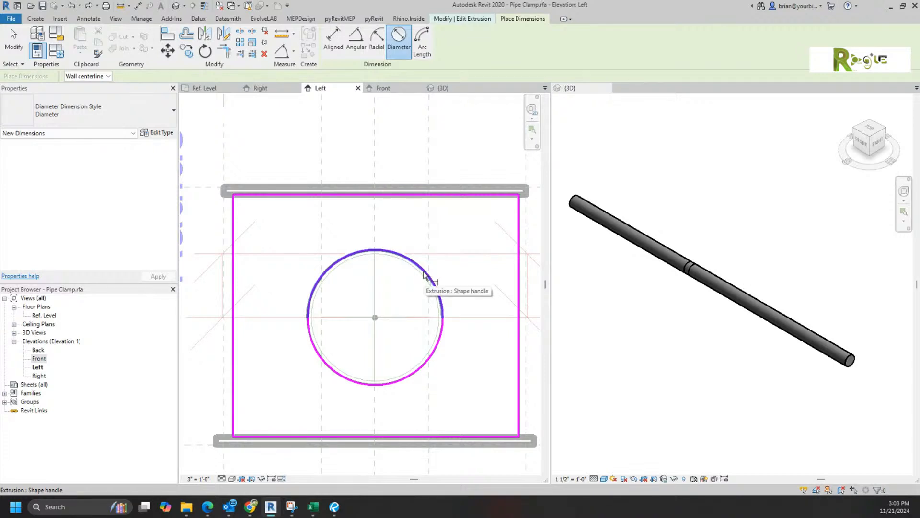
{"action": "left_click", "coordinate": [424, 274]}
{"action": "left_click", "coordinate": [458, 270]}
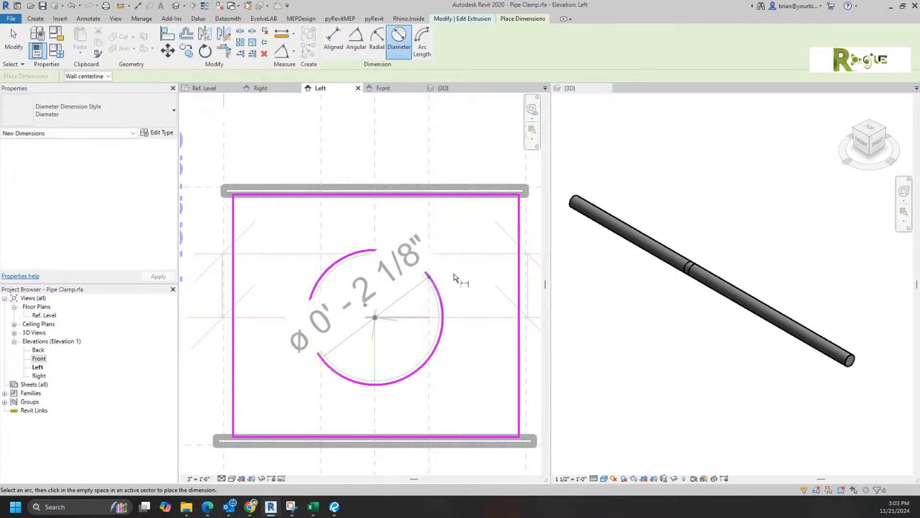
{"action": "key", "text": "Escape"}
{"action": "key", "text": "Escape"}
{"action": "key", "text": "Escape"}
{"action": "key", "text": "Escape"}
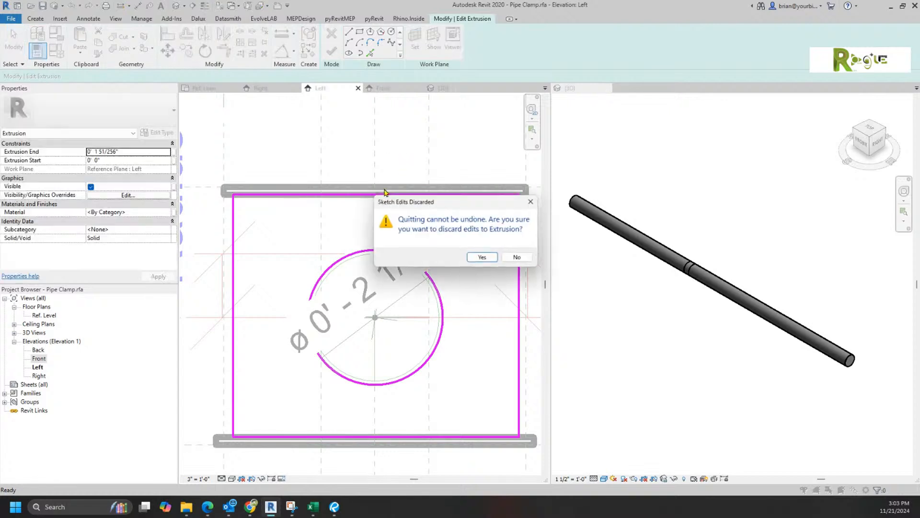
Step: Discard the circle edits and reopen the clamp body's rectangular sketch
{"action": "left_click", "coordinate": [484, 258]}
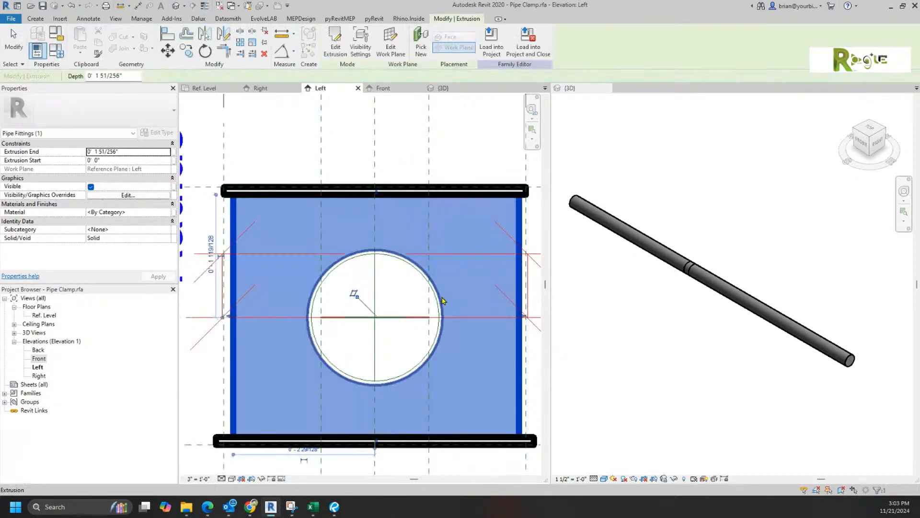
{"action": "key", "text": "Escape"}
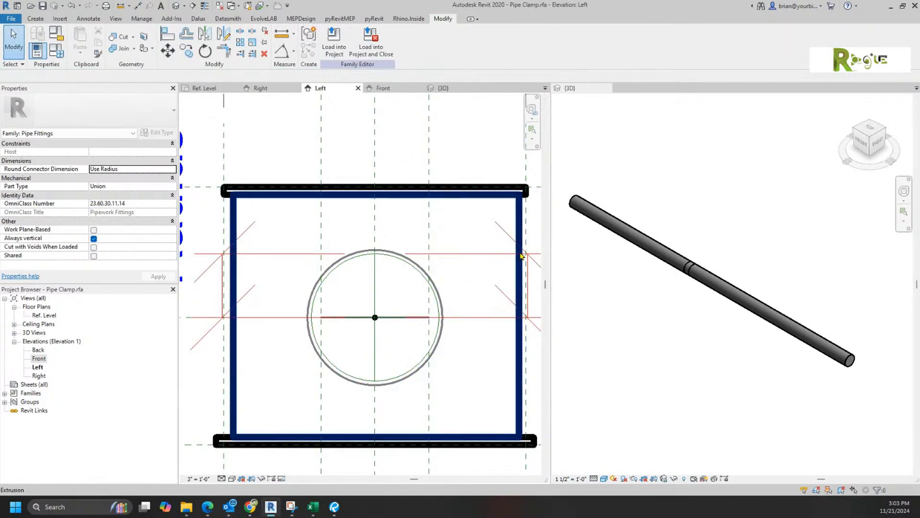
{"action": "double_click", "coordinate": [522, 227]}
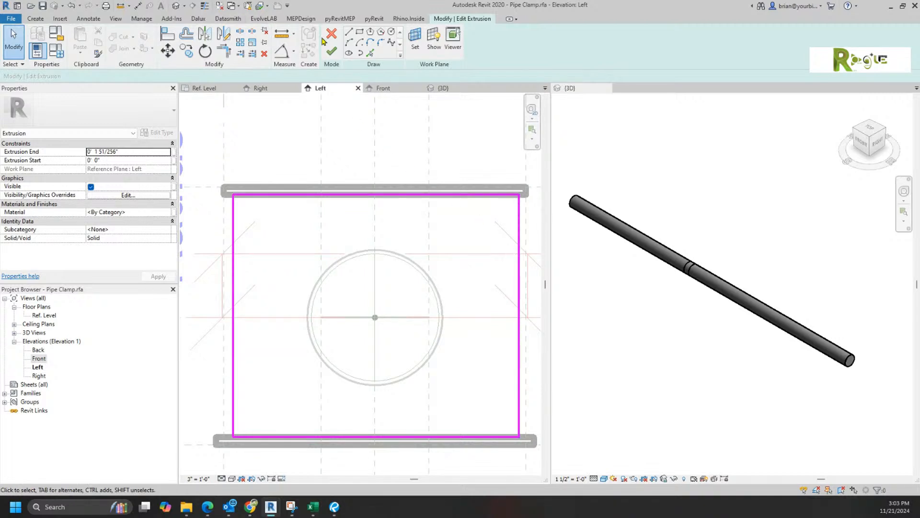
Step: Draw a circle centred on the pipe axis in the extrusion sketch
{"action": "left_click", "coordinate": [391, 32]}
{"action": "left_click", "coordinate": [375, 317]}
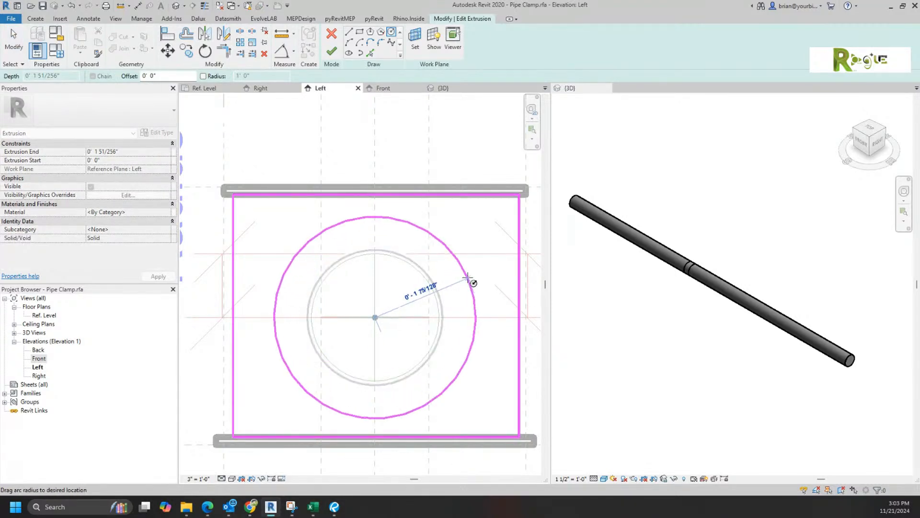
{"action": "left_click", "coordinate": [473, 283]}
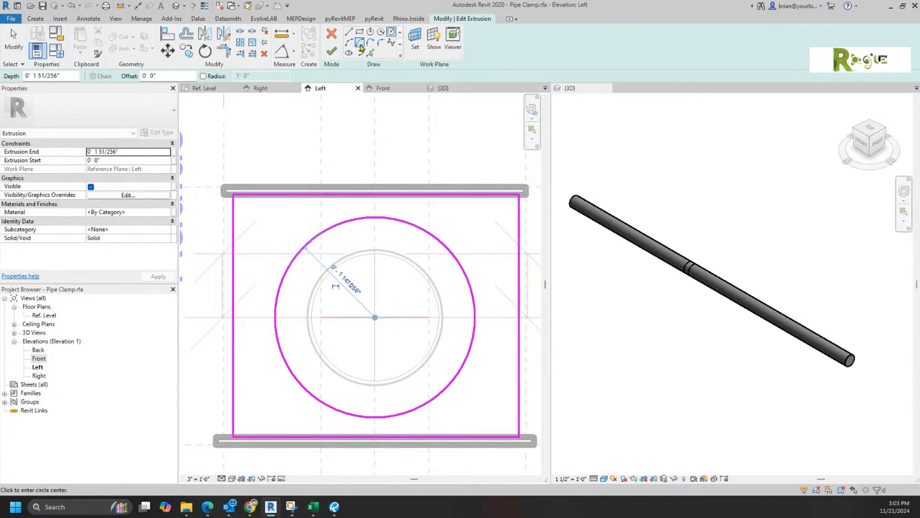
Step: Add a diameter dimension to the circle, label it Nominal Diameter, and finish the sketch
{"action": "left_click", "coordinate": [281, 51]}
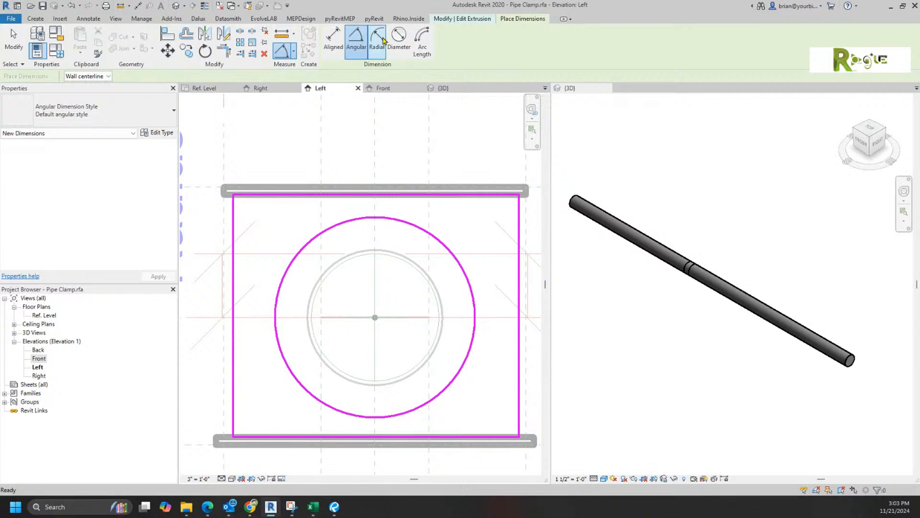
{"action": "left_click", "coordinate": [399, 37]}
{"action": "left_click", "coordinate": [440, 246]}
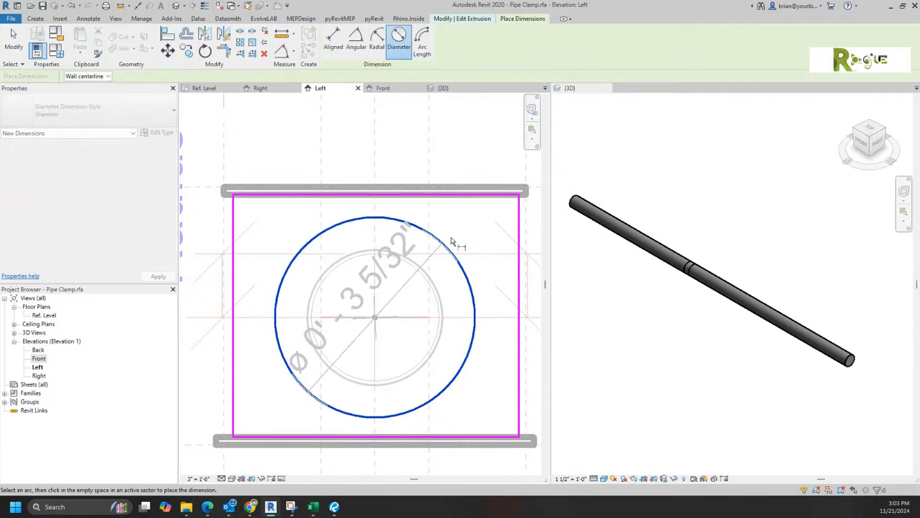
{"action": "left_click", "coordinate": [428, 342]}
{"action": "key", "text": "Escape"}
{"action": "key", "text": "Escape"}
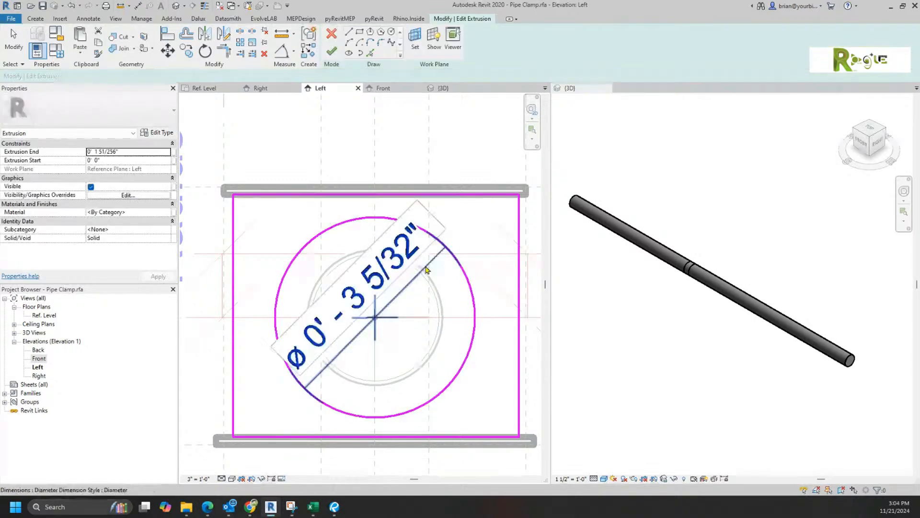
{"action": "left_click", "coordinate": [425, 267]}
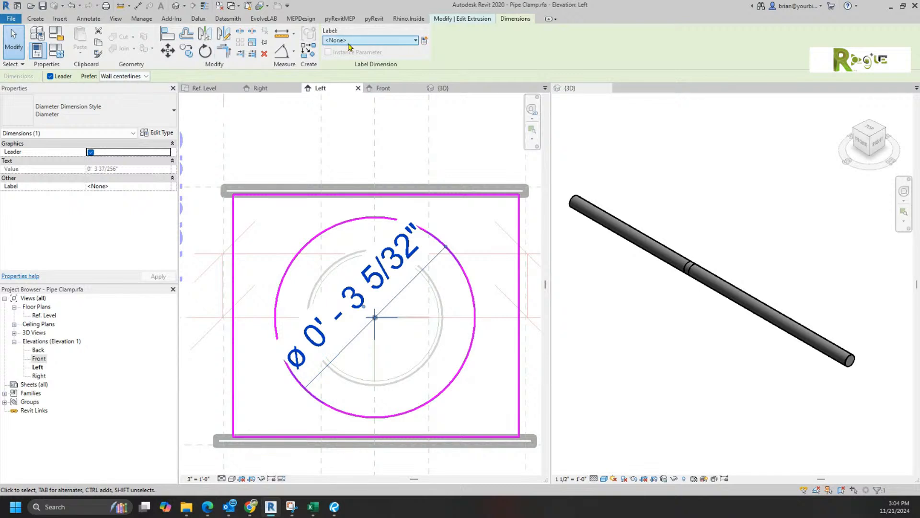
{"action": "left_click", "coordinate": [374, 40]}
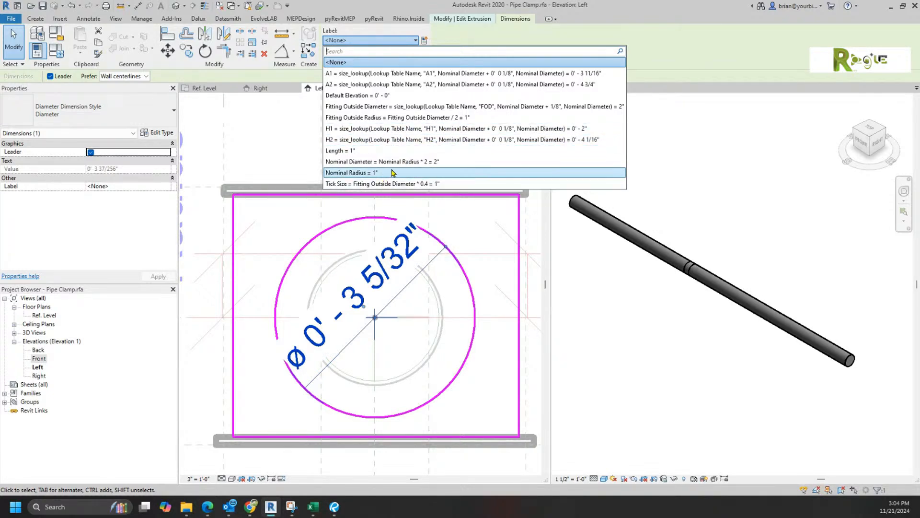
{"action": "left_click", "coordinate": [402, 162]}
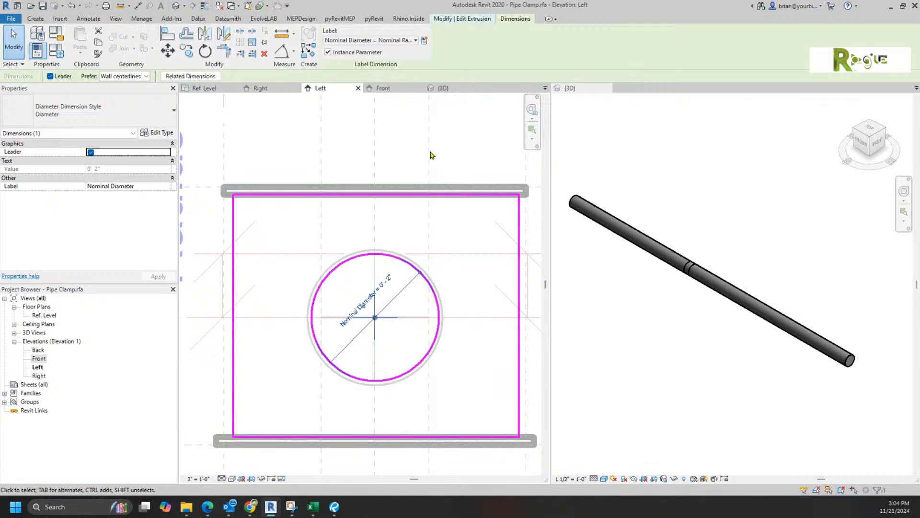
{"action": "left_click", "coordinate": [395, 131]}
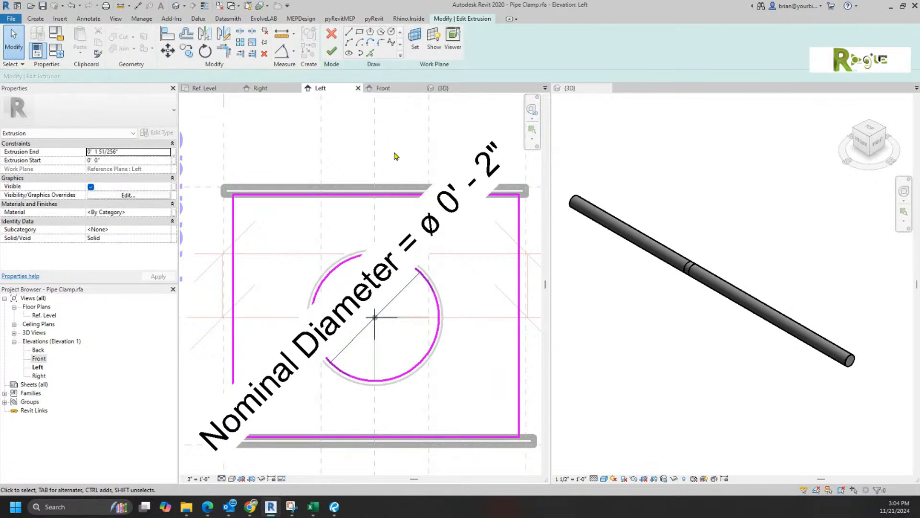
{"action": "left_click", "coordinate": [333, 55]}
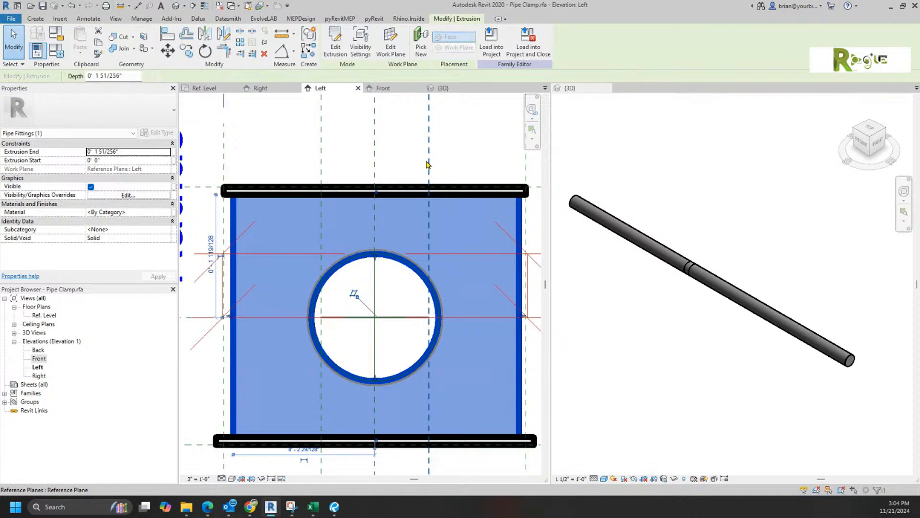
Step: In the 3D view, temporarily hide the plate and set the inner cylinder extrusion to not Visible
{"action": "left_click", "coordinate": [403, 152]}
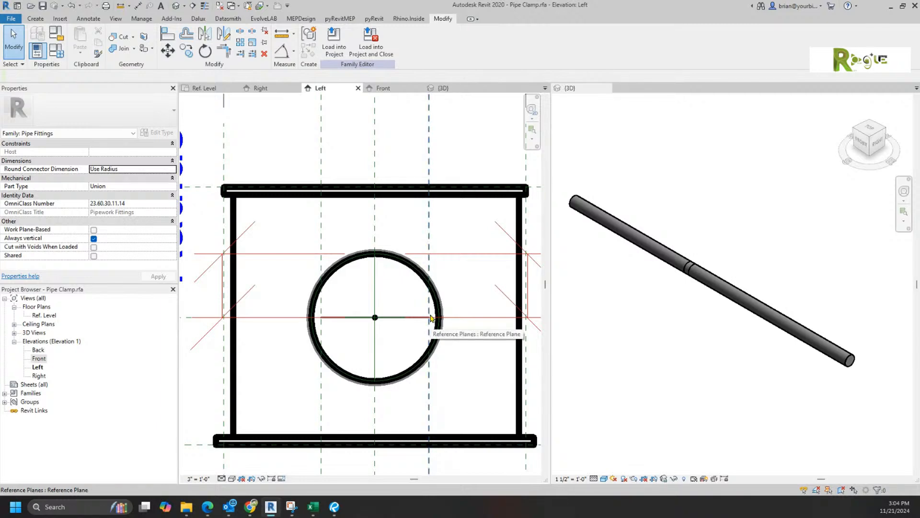
{"action": "scroll", "coordinate": [429, 319], "scroll_direction": "down", "scroll_amount": 3}
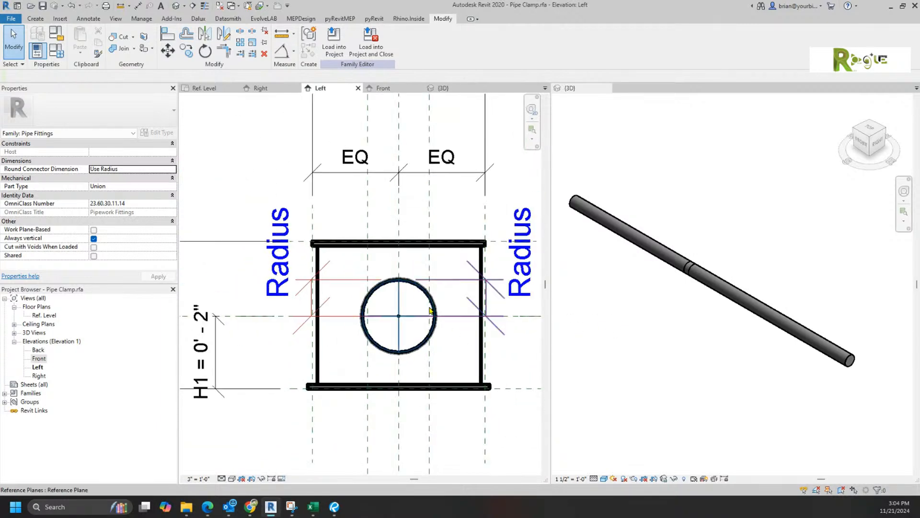
{"action": "left_click", "coordinate": [444, 88]}
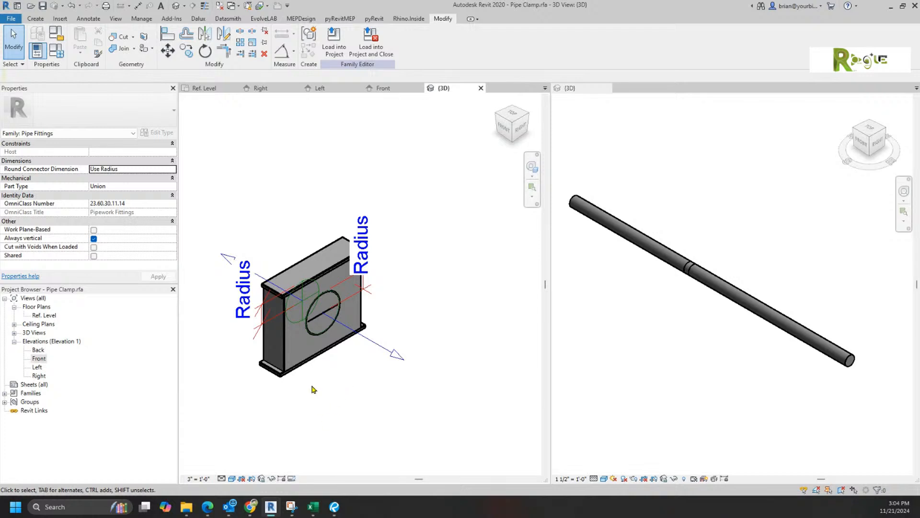
{"action": "scroll", "coordinate": [304, 354], "scroll_direction": "up", "scroll_amount": 4}
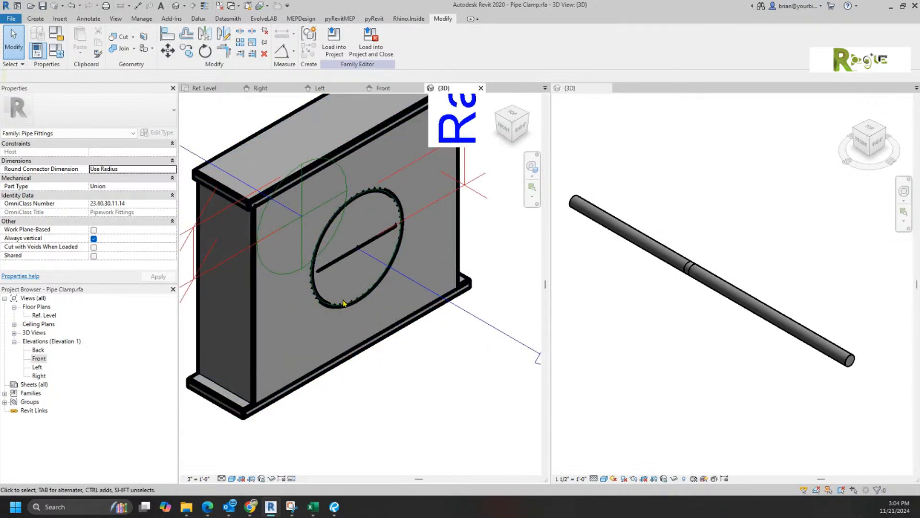
{"action": "left_click", "coordinate": [256, 320]}
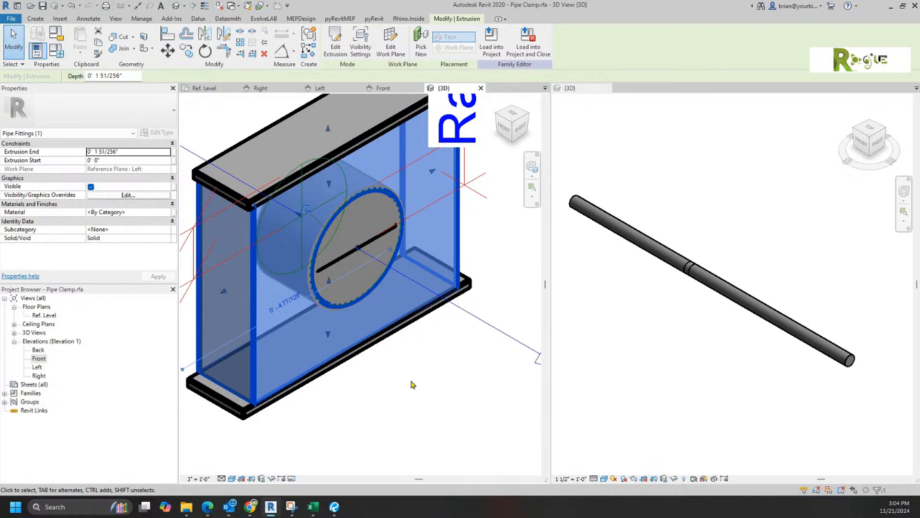
{"action": "key", "text": "h"}
{"action": "key", "text": "h"}
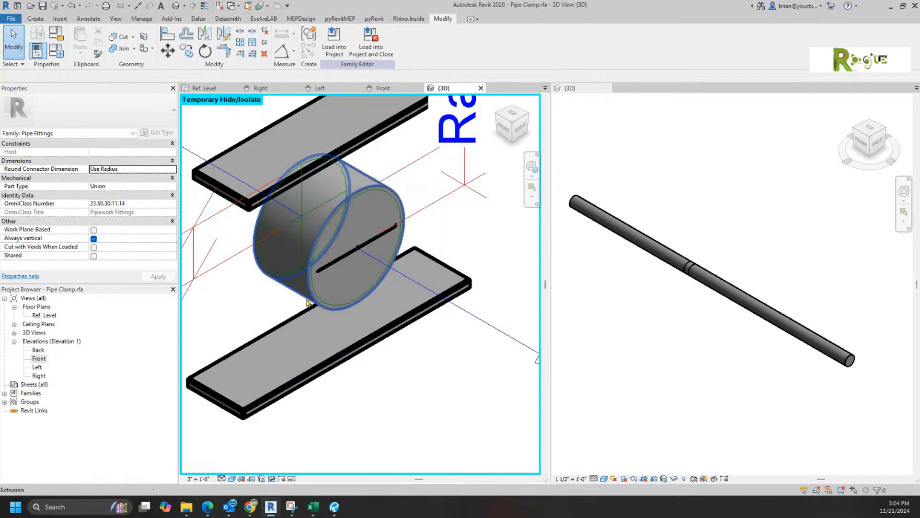
{"action": "left_click", "coordinate": [308, 301]}
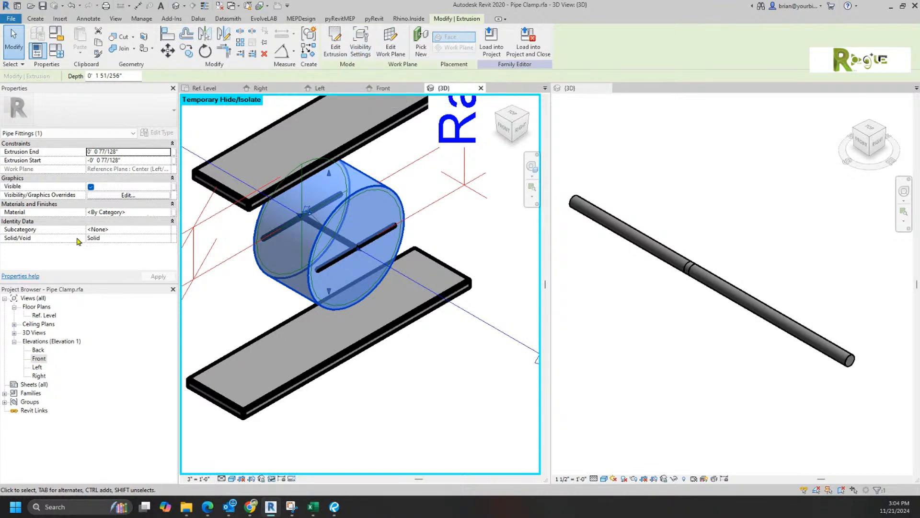
{"action": "left_click", "coordinate": [90, 188]}
{"action": "left_click", "coordinate": [440, 393]}
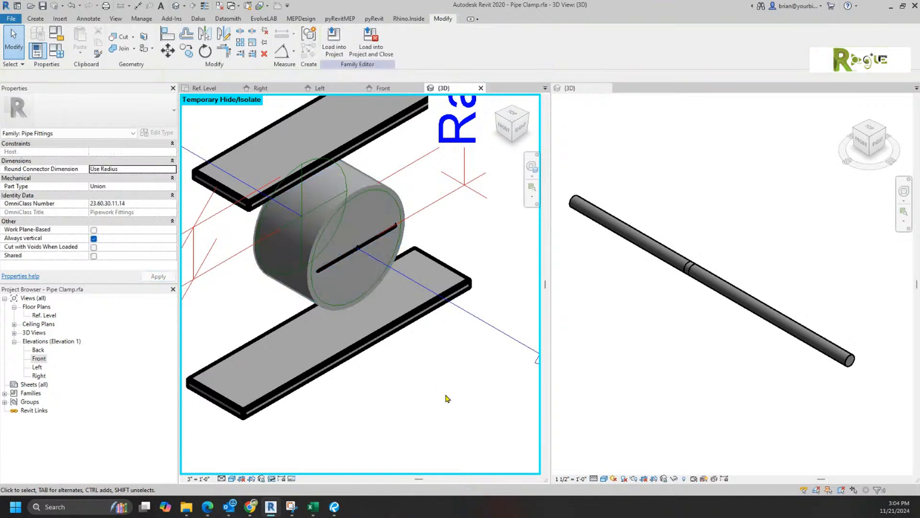
Step: Restore the hidden plate, temporarily hide the cylinder, and orbit to inspect the open hole
{"action": "left_click", "coordinate": [271, 480]}
{"action": "left_click", "coordinate": [282, 469]}
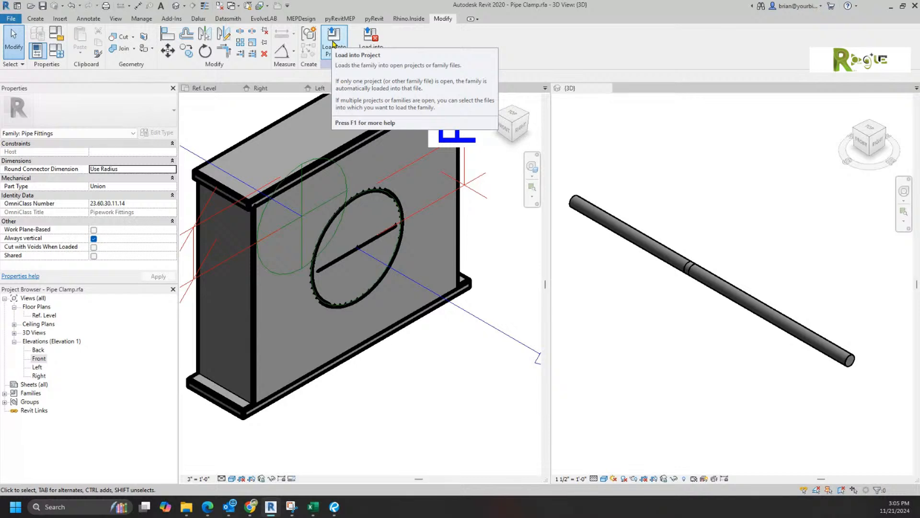
{"action": "left_click", "coordinate": [392, 193]}
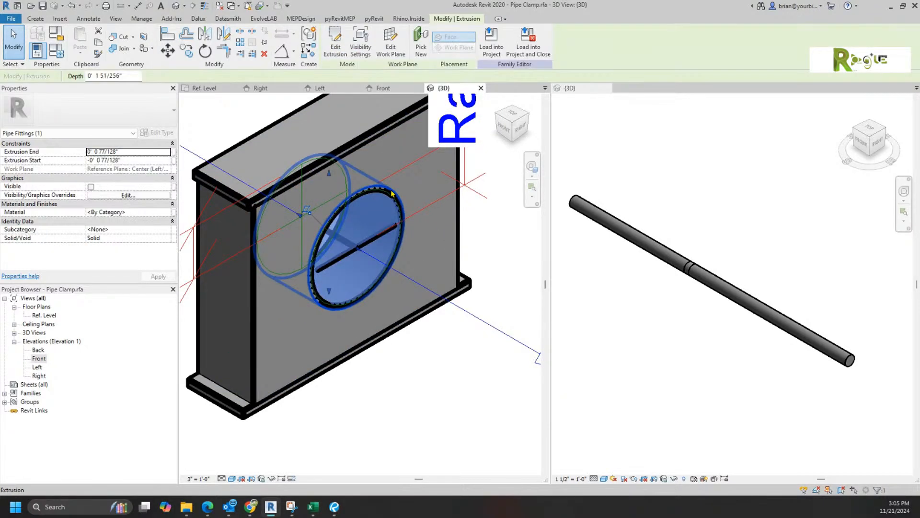
{"action": "key", "text": "h"}
{"action": "key", "text": "h"}
{"action": "middle_click_drag", "start_coordinate": [467, 419], "coordinate": [421, 359], "text": "shift"}
{"action": "scroll", "coordinate": [294, 312], "scroll_direction": "up", "scroll_amount": 2}
{"action": "scroll", "coordinate": [337, 266], "scroll_direction": "up", "scroll_amount": 3}
{"action": "middle_click_drag", "start_coordinate": [337, 266], "coordinate": [352, 240], "text": "shift"}
{"action": "left_click", "coordinate": [363, 196]}
{"action": "left_click", "coordinate": [379, 168], "text": "ctrl"}
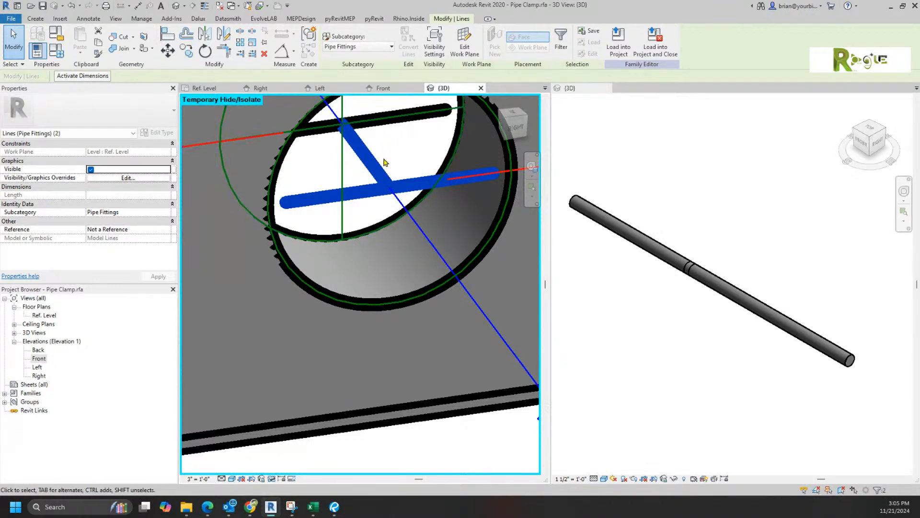
{"action": "scroll", "coordinate": [416, 323], "scroll_direction": "down", "scroll_amount": 5}
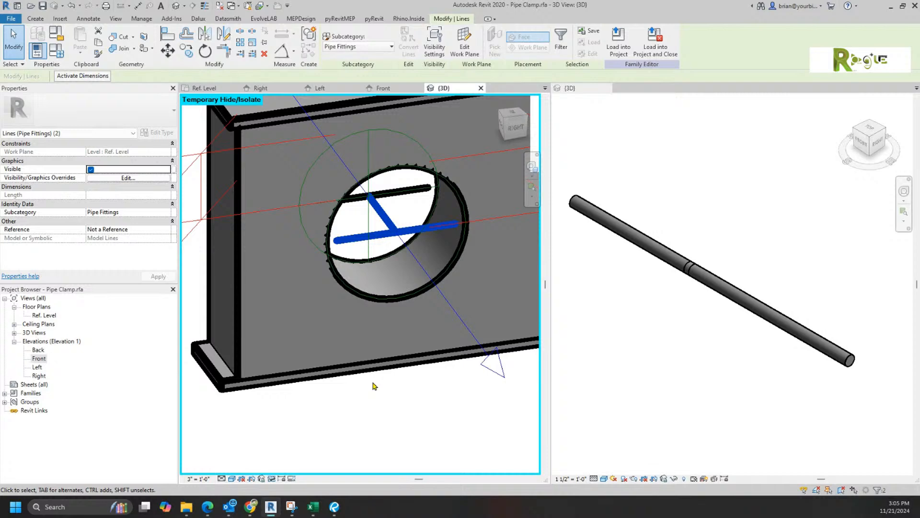
{"action": "left_click", "coordinate": [409, 396]}
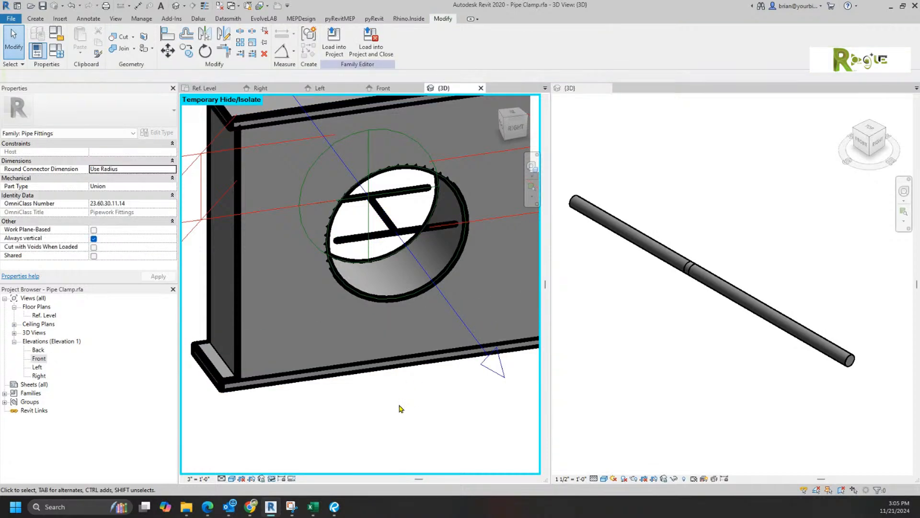
Step: Load the clamp family into the project and place a clamp on the pipe
{"action": "left_click", "coordinate": [334, 47]}
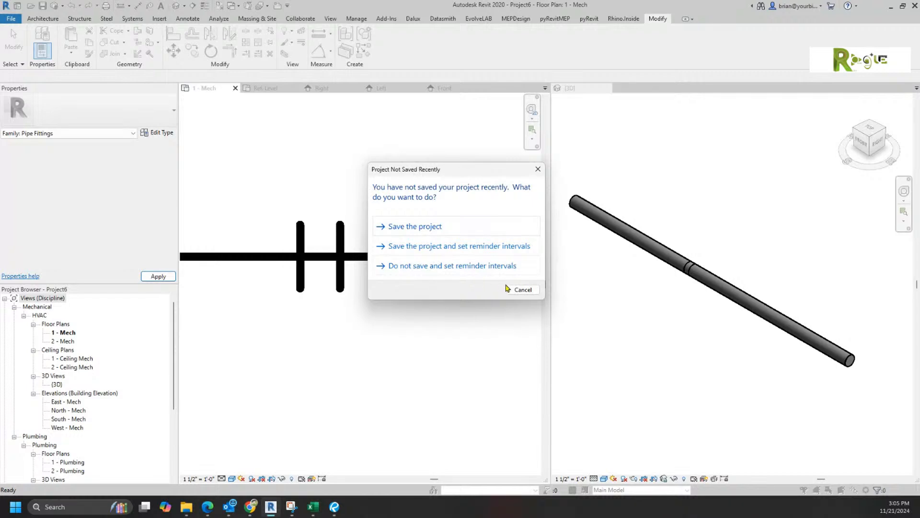
{"action": "left_click", "coordinate": [521, 290]}
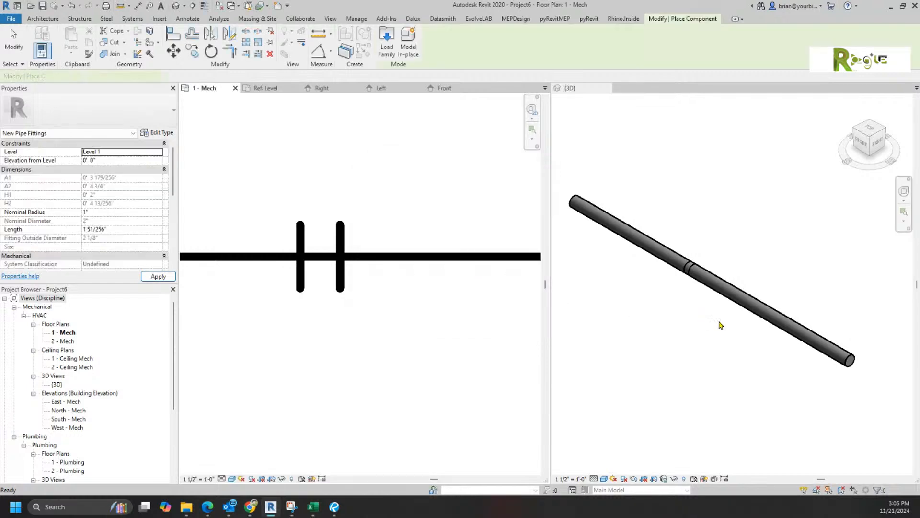
{"action": "left_click", "coordinate": [750, 299]}
{"action": "left_click", "coordinate": [749, 300]}
{"action": "scroll", "coordinate": [756, 302], "scroll_direction": "up", "scroll_amount": 5}
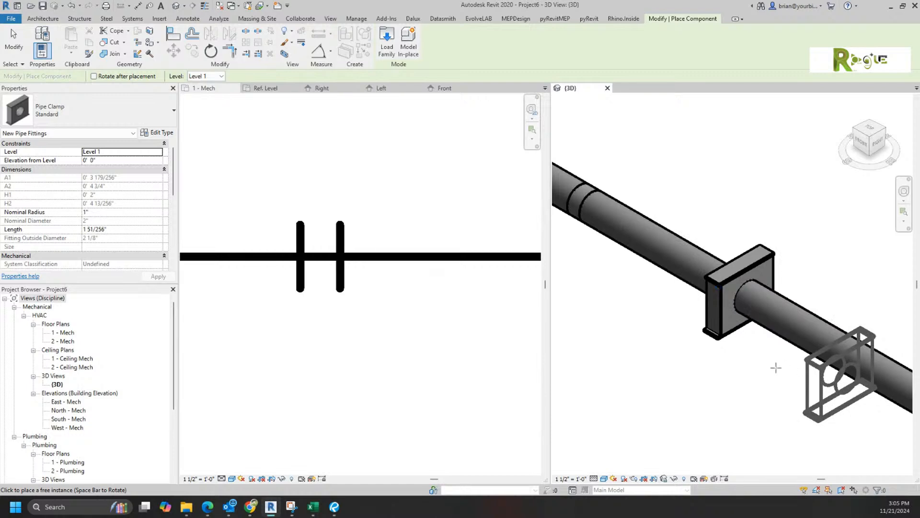
{"action": "scroll", "coordinate": [776, 368], "scroll_direction": "down", "scroll_amount": 5}
{"action": "key", "text": "Escape"}
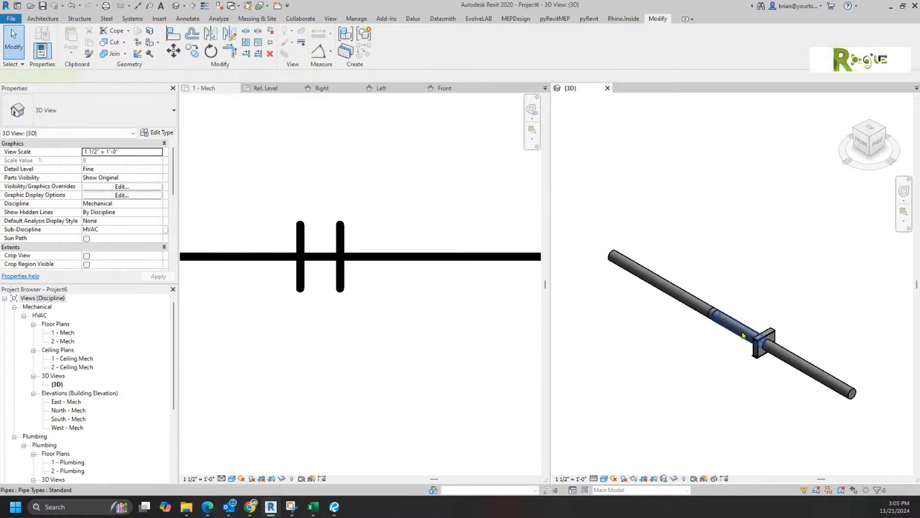
Step: Move one short pipe aside and resize the short pipes to 1", 1 1/4" and 1 1/2"
{"action": "left_click", "coordinate": [741, 336]}
{"action": "left_click_drag", "start_coordinate": [767, 253], "coordinate": [803, 210]}
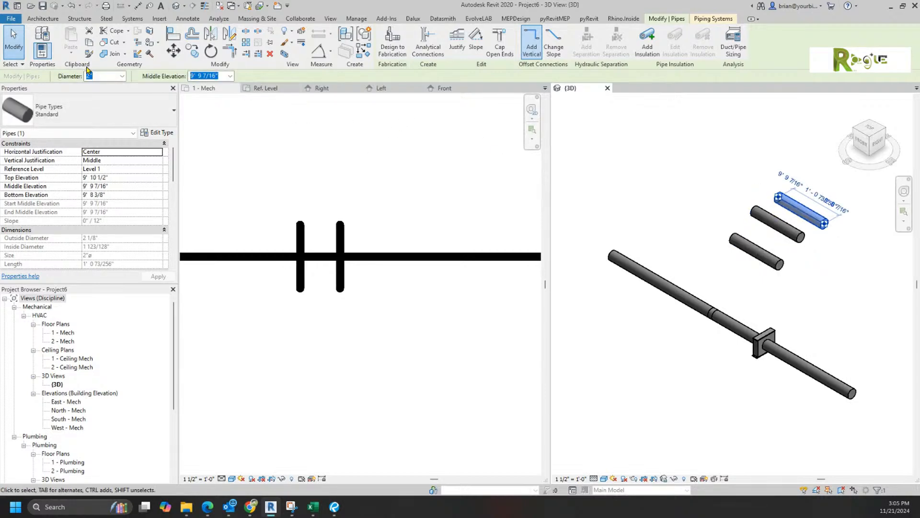
{"action": "left_click", "coordinate": [121, 75]}
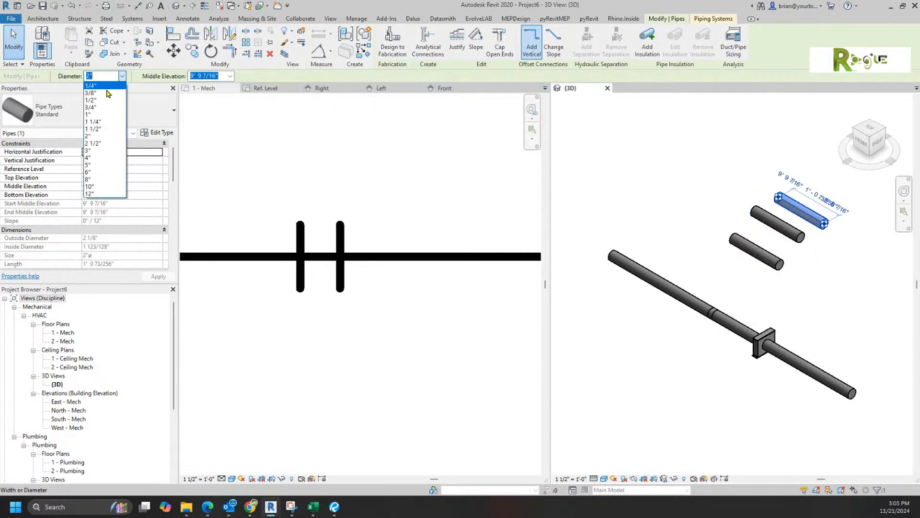
{"action": "left_click", "coordinate": [103, 115]}
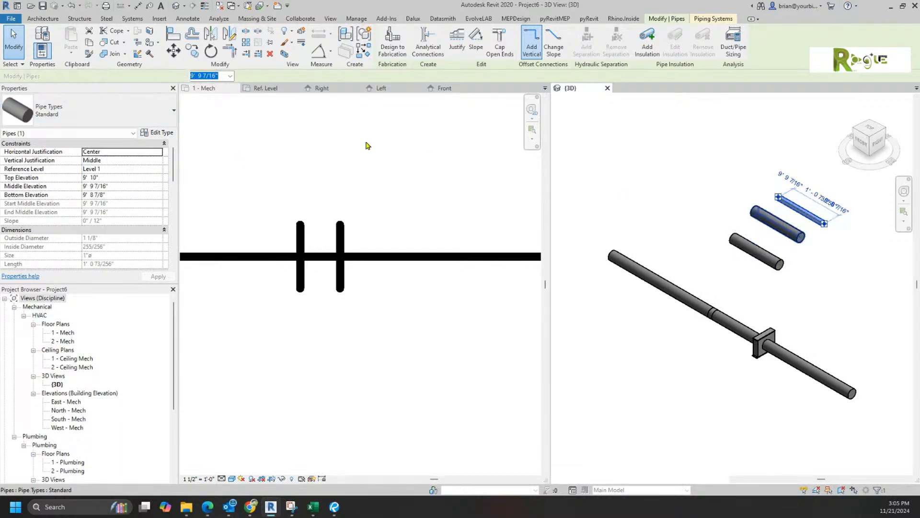
{"action": "left_click", "coordinate": [776, 223]}
{"action": "left_click", "coordinate": [122, 76]}
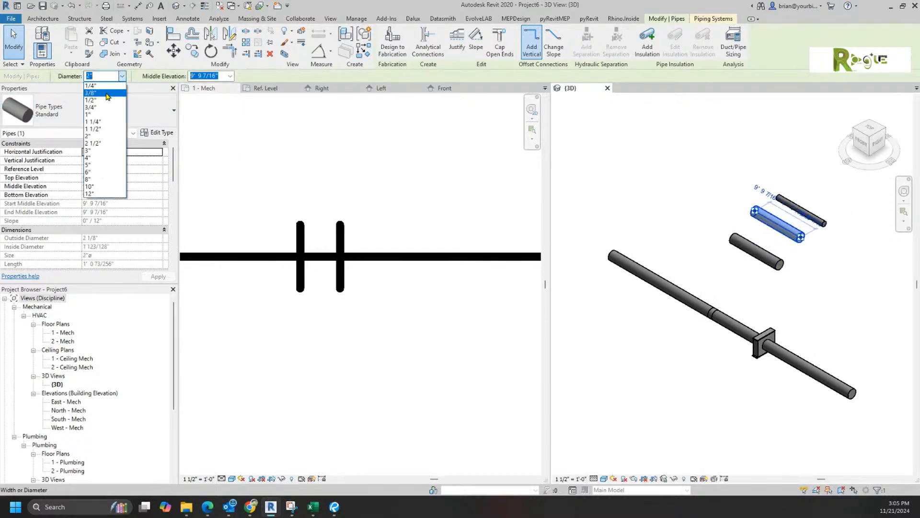
{"action": "left_click", "coordinate": [103, 123]}
{"action": "left_click", "coordinate": [739, 244]}
{"action": "left_click_drag", "start_coordinate": [739, 243], "coordinate": [738, 243]}
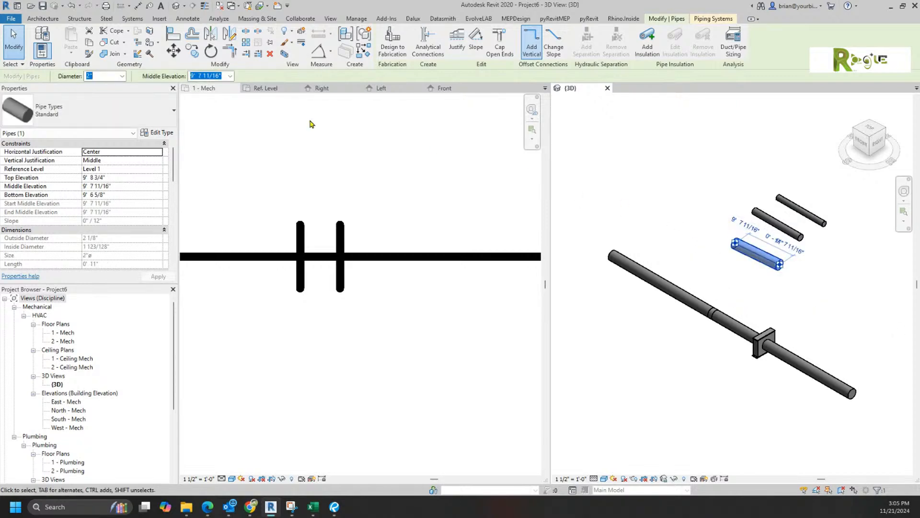
{"action": "left_click", "coordinate": [122, 76]}
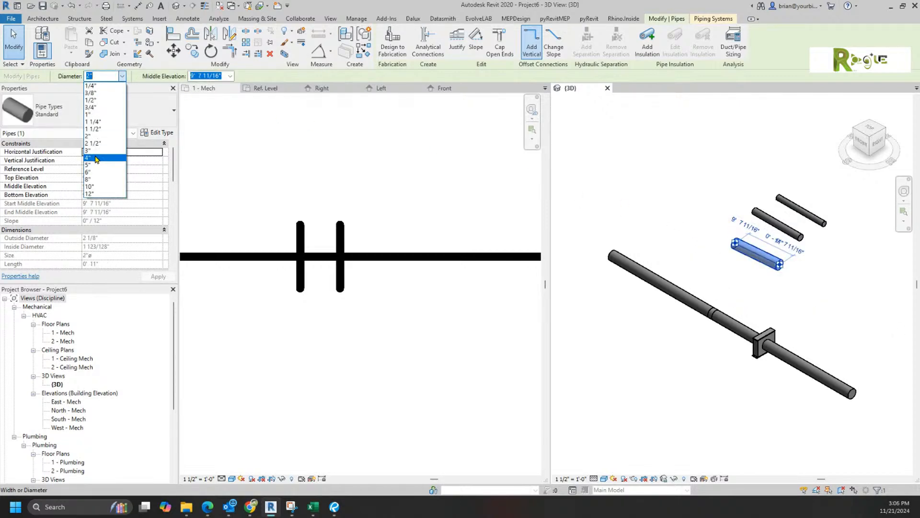
{"action": "left_click", "coordinate": [94, 128]}
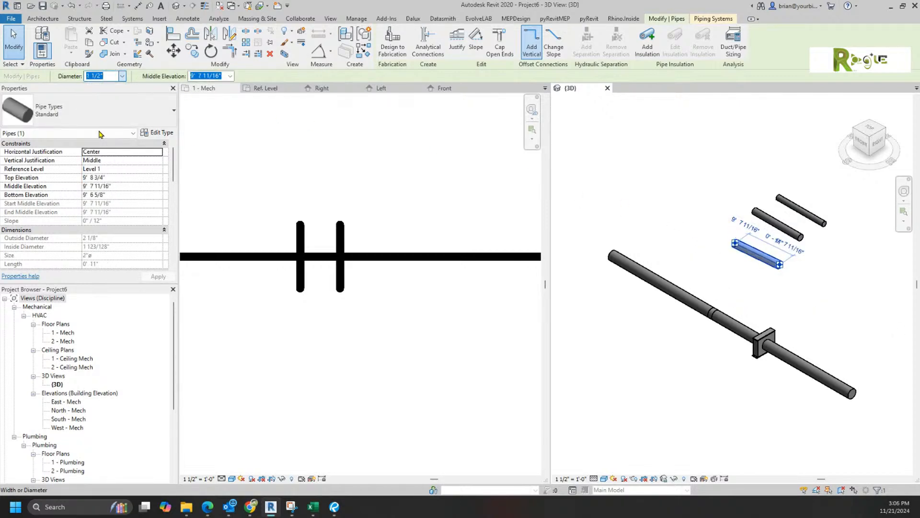
{"action": "left_click", "coordinate": [741, 277]}
{"action": "scroll", "coordinate": [750, 281], "scroll_direction": "up", "scroll_amount": 5}
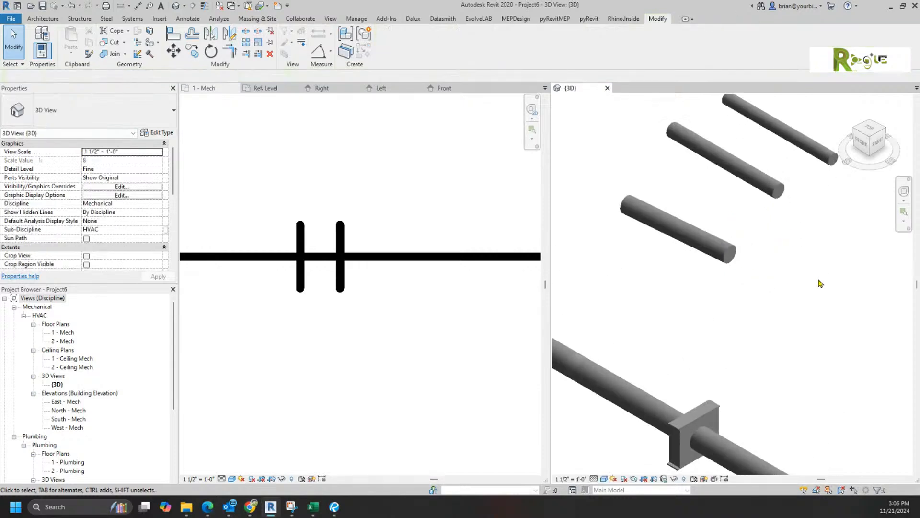
Step: Create Similar from the existing clamp to place clamps on the middle, upper and top short pipes
{"action": "right_click", "coordinate": [718, 405]}
{"action": "left_click", "coordinate": [796, 230]}
{"action": "left_click", "coordinate": [681, 225]}
{"action": "left_click", "coordinate": [726, 160]}
{"action": "left_click", "coordinate": [794, 146]}
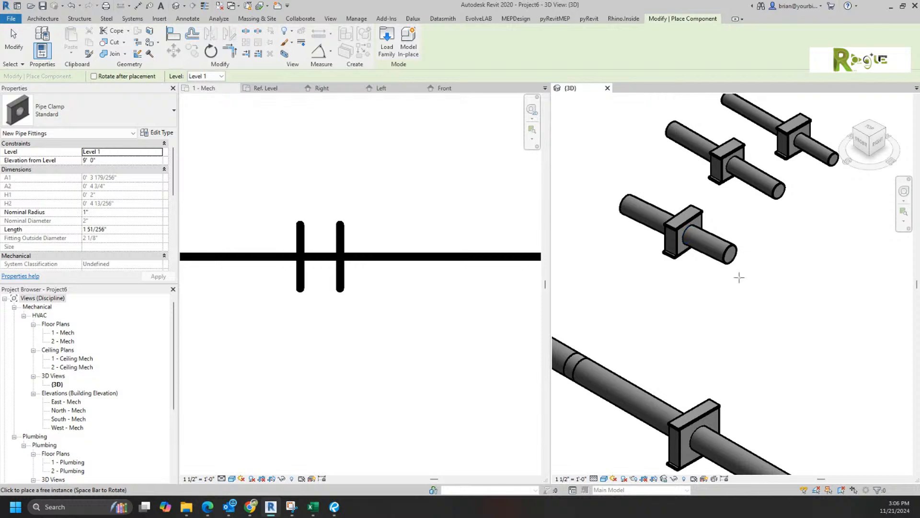
{"action": "right_click", "coordinate": [777, 333]}
{"action": "left_click", "coordinate": [801, 339]}
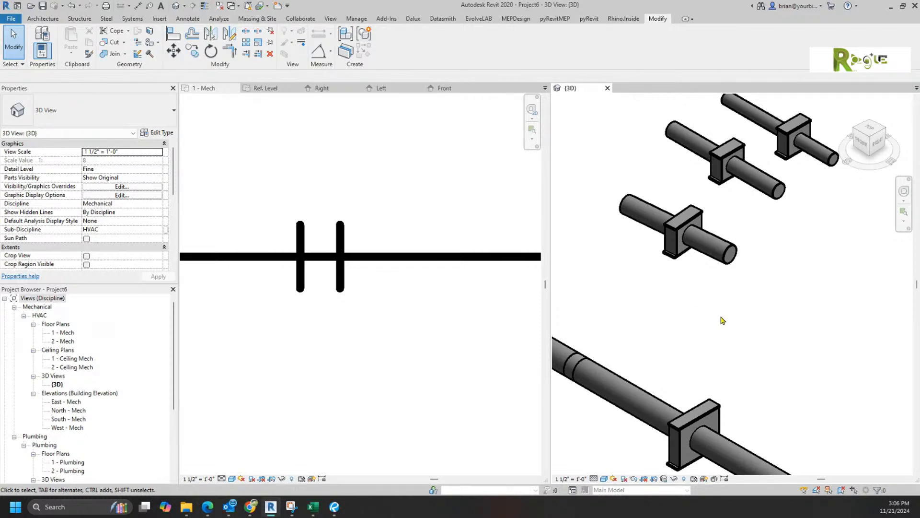
{"action": "scroll", "coordinate": [723, 320], "scroll_direction": "down", "scroll_amount": 3}
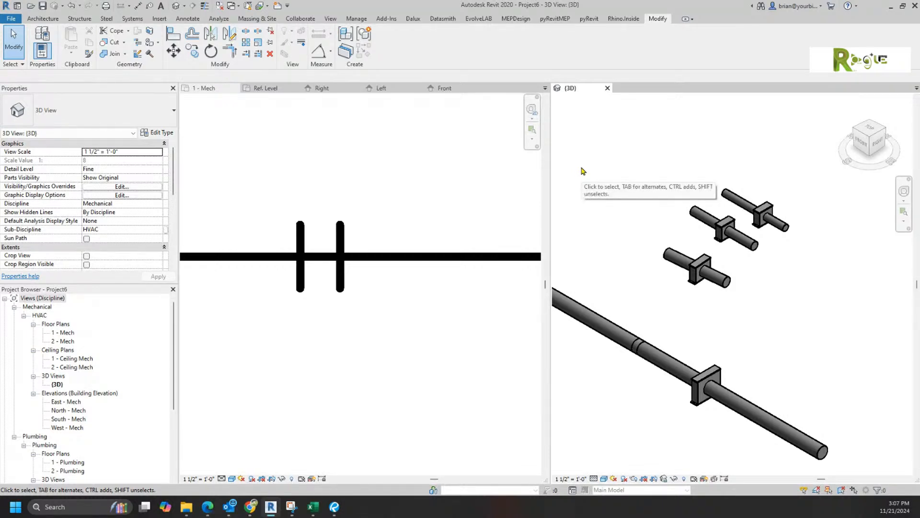
Step: Lower the pipe segment beside the clamp to a middle elevation of 8' 0"
{"action": "left_click", "coordinate": [663, 354]}
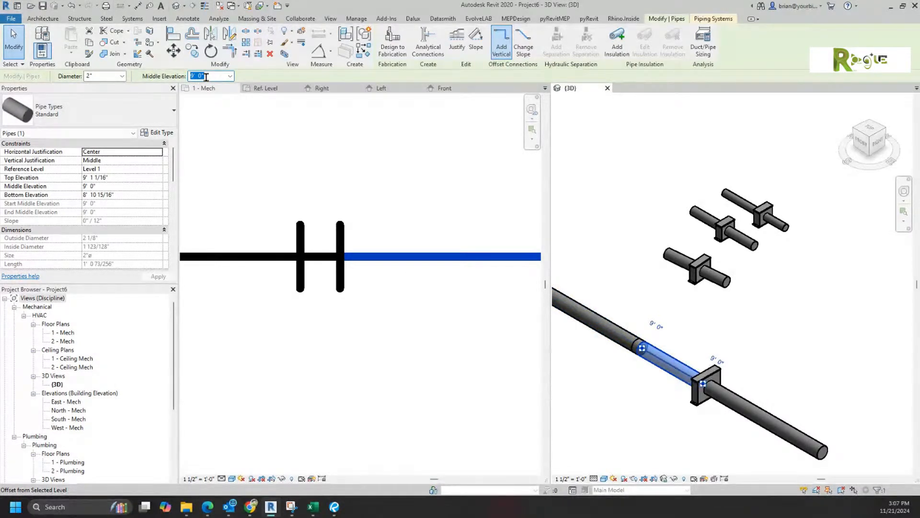
{"action": "type", "text": "8"}
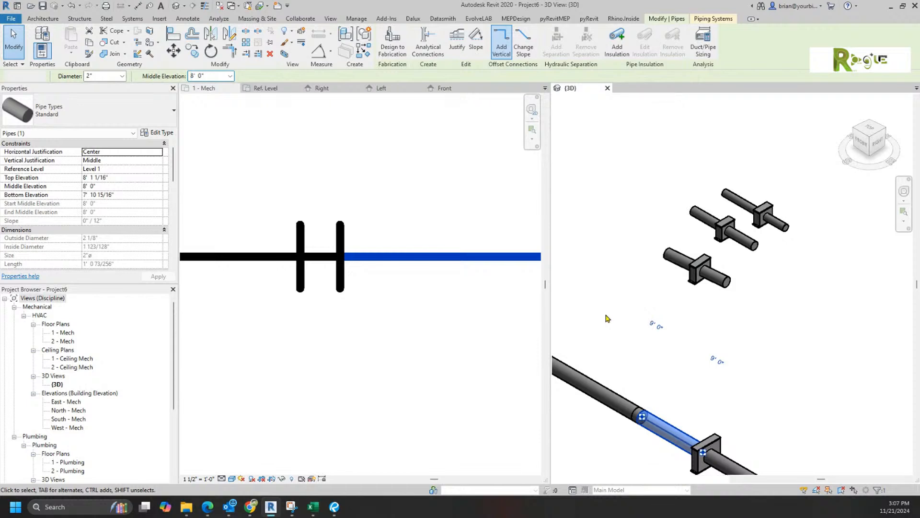
{"action": "left_click", "coordinate": [610, 256]}
{"action": "scroll", "coordinate": [610, 256], "scroll_direction": "down", "scroll_amount": 3}
{"action": "middle_click_drag", "start_coordinate": [639, 297], "coordinate": [696, 297]}
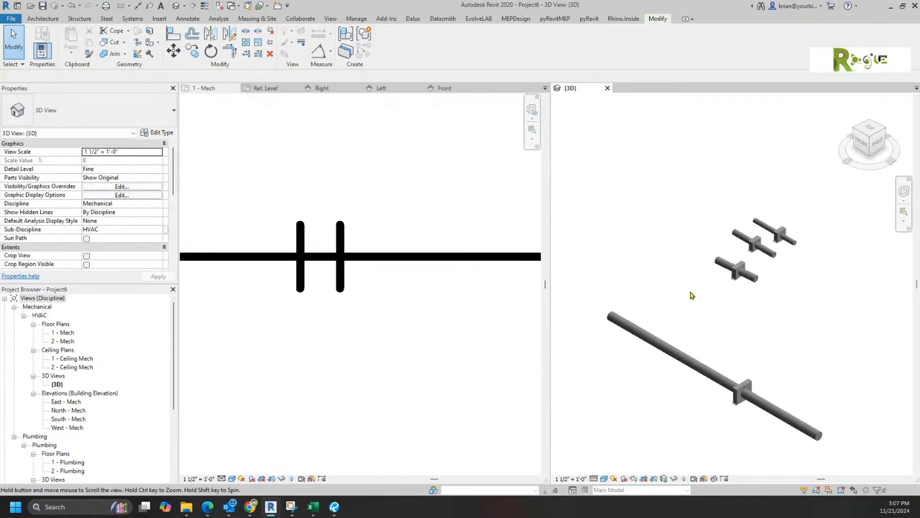
{"action": "scroll", "coordinate": [710, 374], "scroll_direction": "up", "scroll_amount": 4}
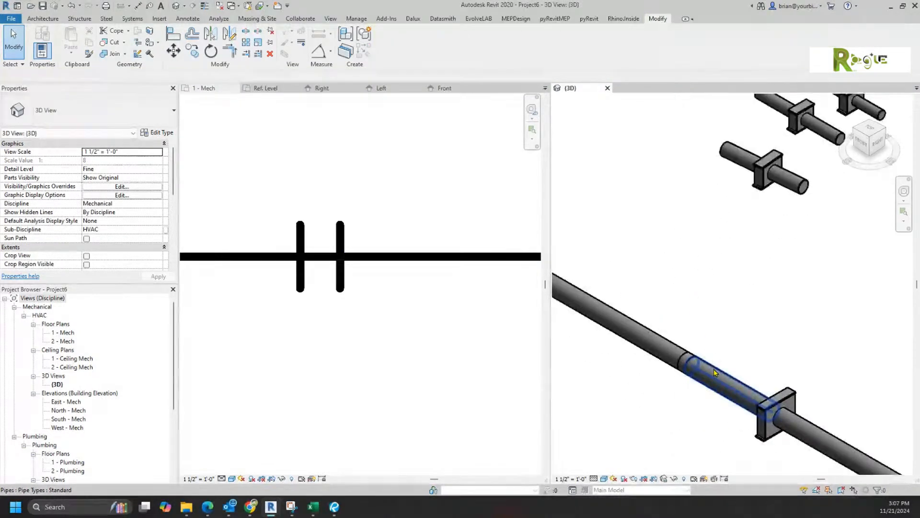
Step: Check the elevations of the lowered pipe, its clamp, and a short pipe
{"action": "left_click", "coordinate": [722, 381]}
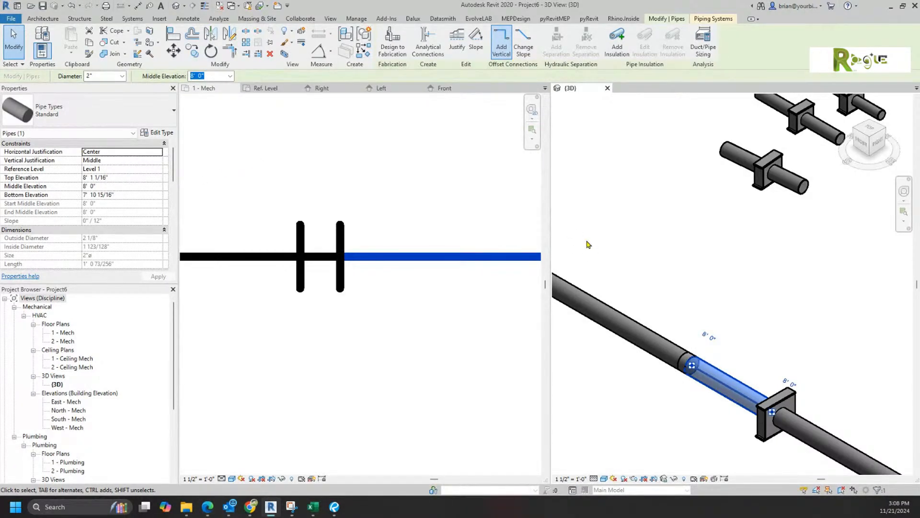
{"action": "left_click", "coordinate": [668, 269]}
{"action": "left_click", "coordinate": [789, 398]}
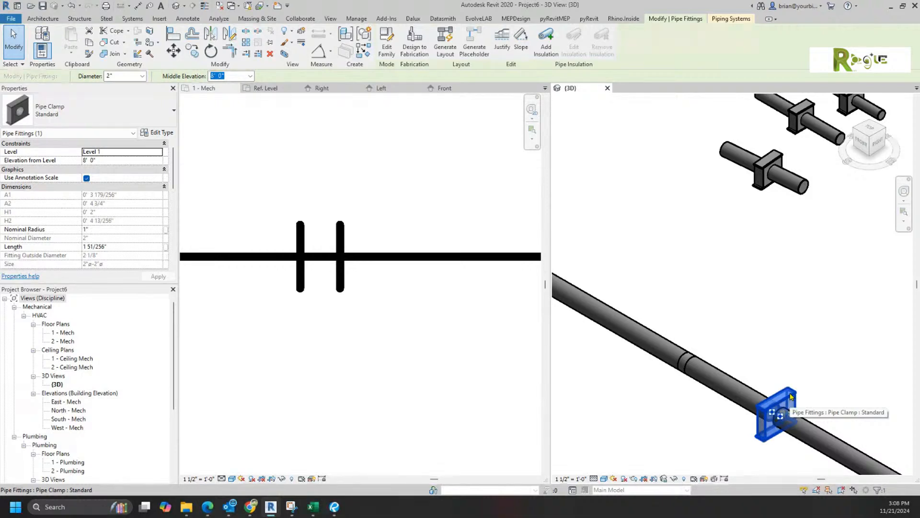
{"action": "left_click", "coordinate": [829, 369]}
{"action": "scroll", "coordinate": [829, 335], "scroll_direction": "down", "scroll_amount": 3}
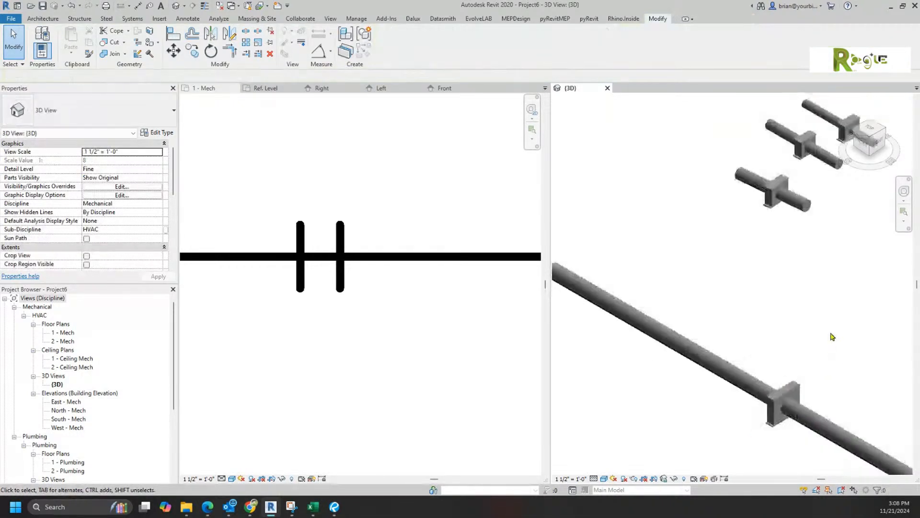
{"action": "scroll", "coordinate": [783, 323], "scroll_direction": "down", "scroll_amount": 1}
{"action": "scroll", "coordinate": [810, 211], "scroll_direction": "up", "scroll_amount": 4}
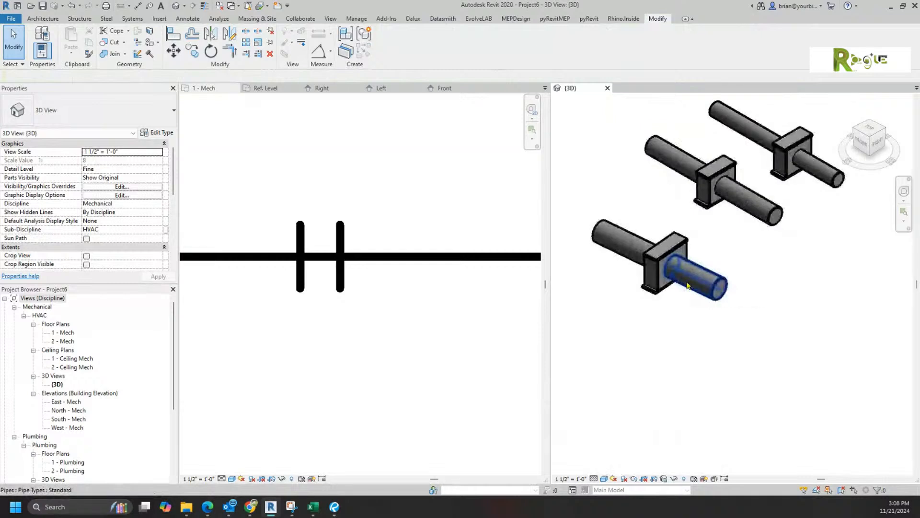
{"action": "left_click", "coordinate": [720, 301]}
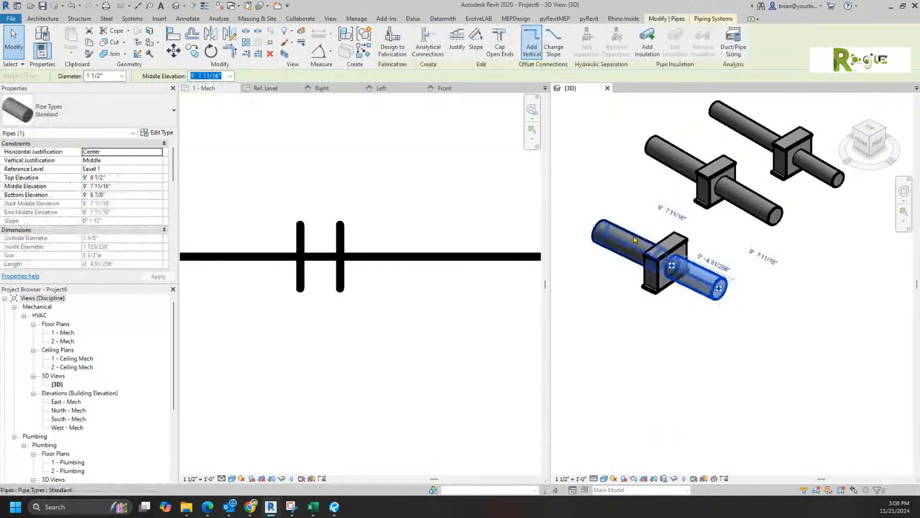
{"action": "left_click", "coordinate": [772, 328]}
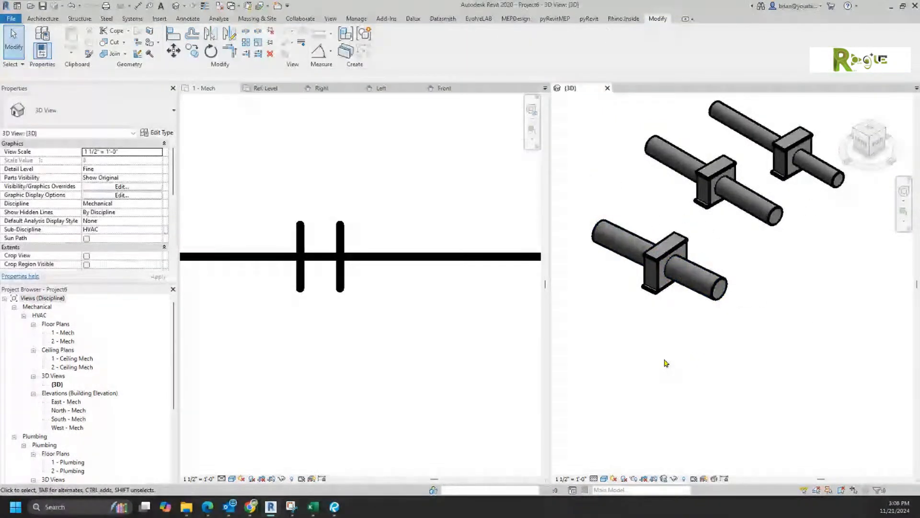
Step: Set the Pipe Clamp family category to Pipe Accessories with Part Type Attaches To
{"action": "left_click", "coordinate": [385, 93]}
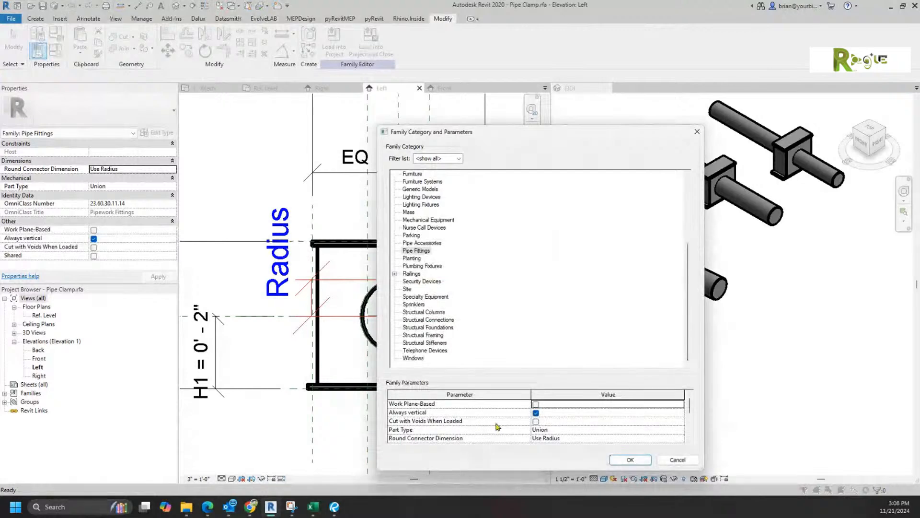
{"action": "scroll", "coordinate": [607, 435], "scroll_direction": "down", "scroll_amount": 1}
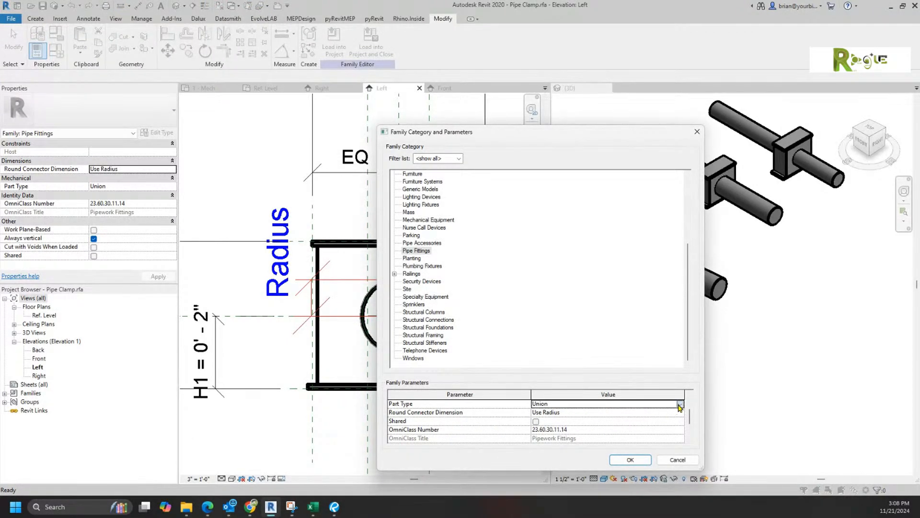
{"action": "left_click", "coordinate": [680, 405]}
{"action": "scroll", "coordinate": [661, 438], "scroll_direction": "up", "scroll_amount": 2}
{"action": "scroll", "coordinate": [661, 440], "scroll_direction": "up", "scroll_amount": 2}
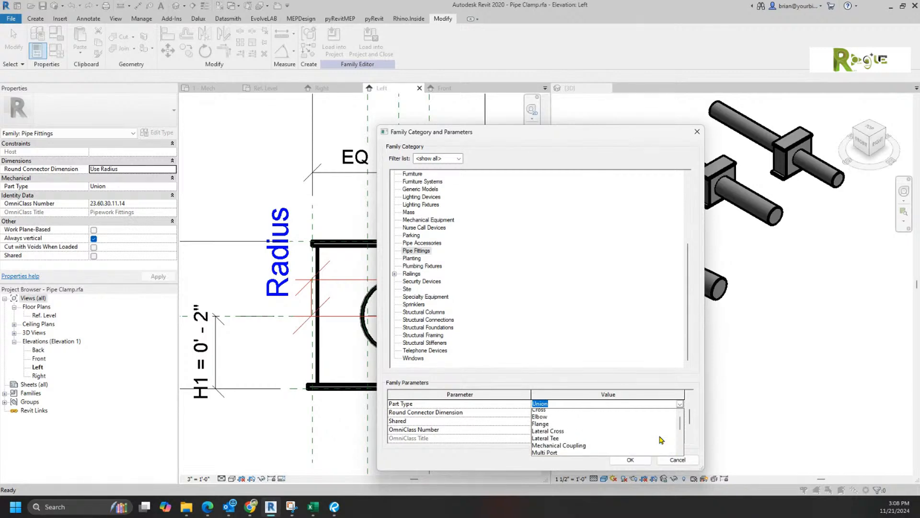
{"action": "scroll", "coordinate": [653, 429], "scroll_direction": "down", "scroll_amount": 2}
{"action": "scroll", "coordinate": [652, 429], "scroll_direction": "down", "scroll_amount": 3}
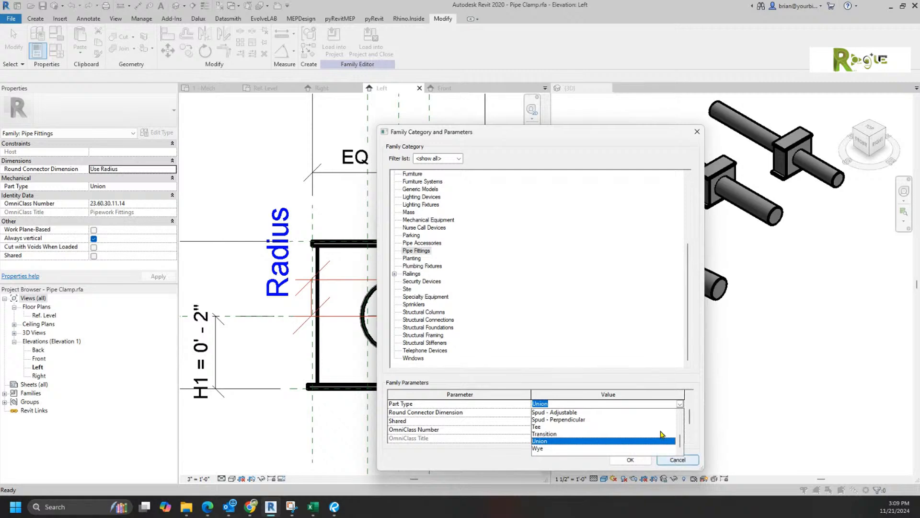
{"action": "left_click", "coordinate": [434, 243]}
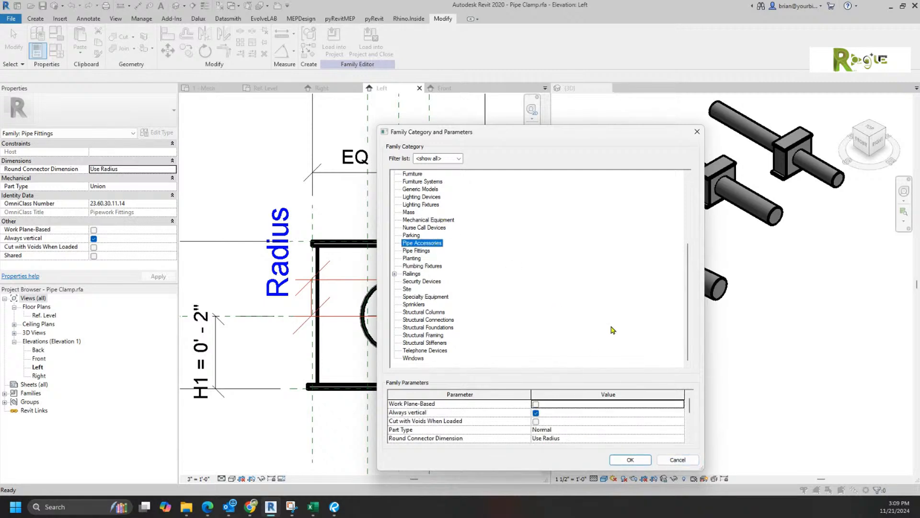
{"action": "left_click", "coordinate": [686, 431]}
{"action": "left_click", "coordinate": [680, 430]}
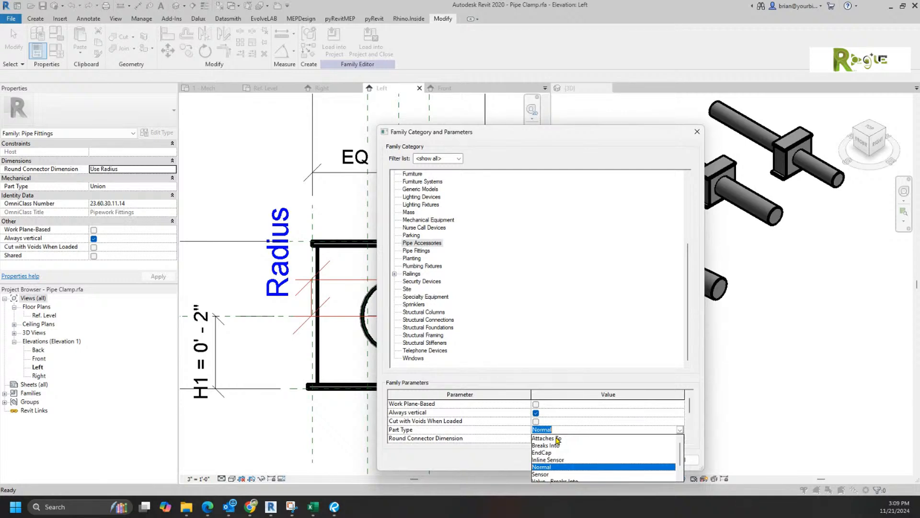
{"action": "left_click", "coordinate": [558, 438]}
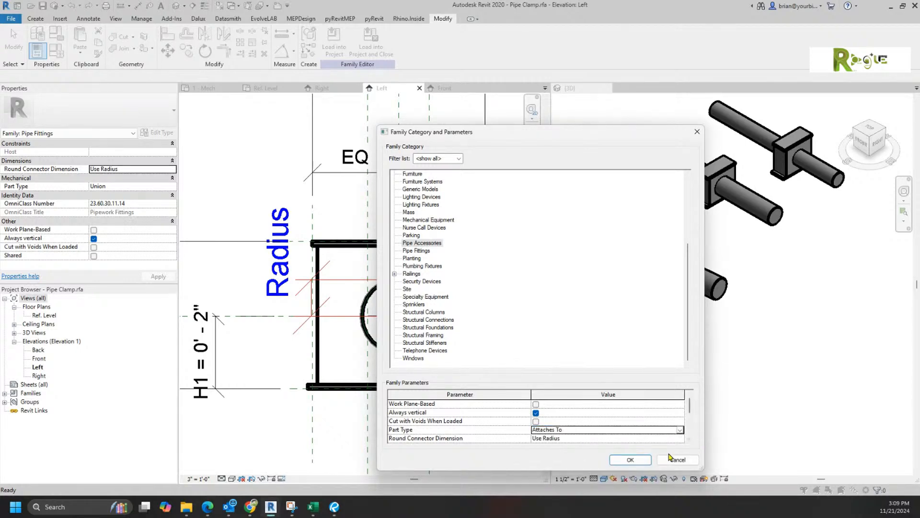
{"action": "left_click", "coordinate": [642, 460]}
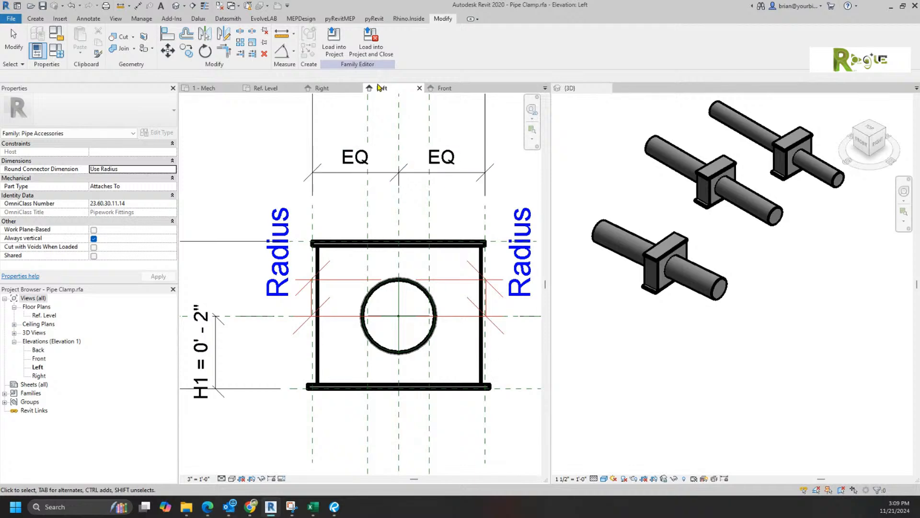
Step: Reload the updated Pipe Clamp family into the project, overwriting the existing version
{"action": "left_click", "coordinate": [334, 43]}
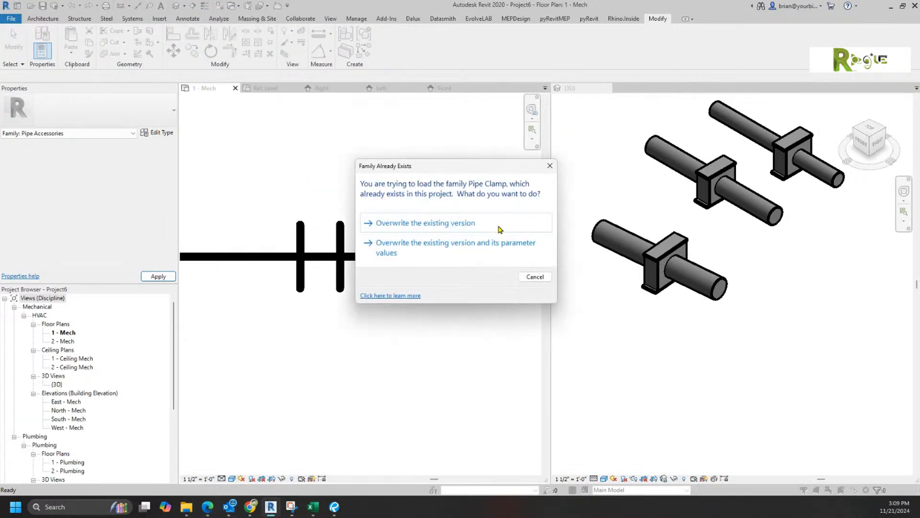
{"action": "left_click", "coordinate": [447, 224]}
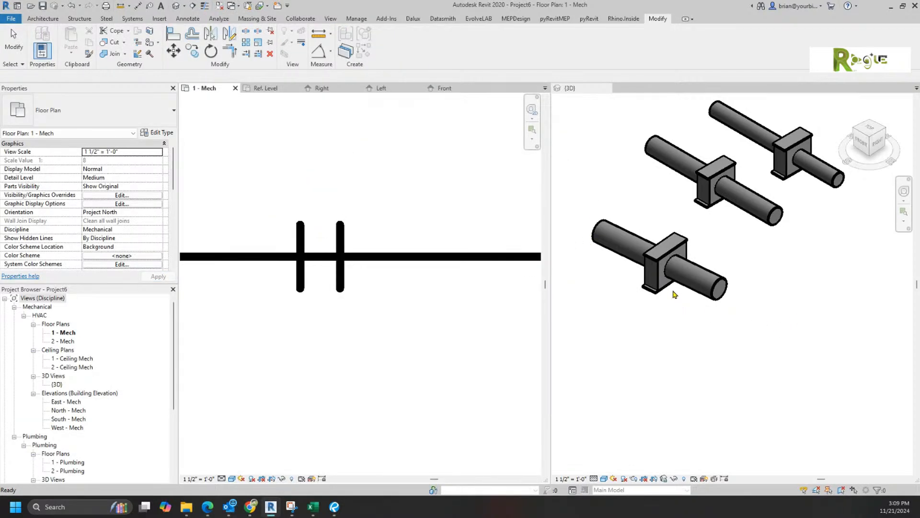
{"action": "left_click", "coordinate": [702, 265]}
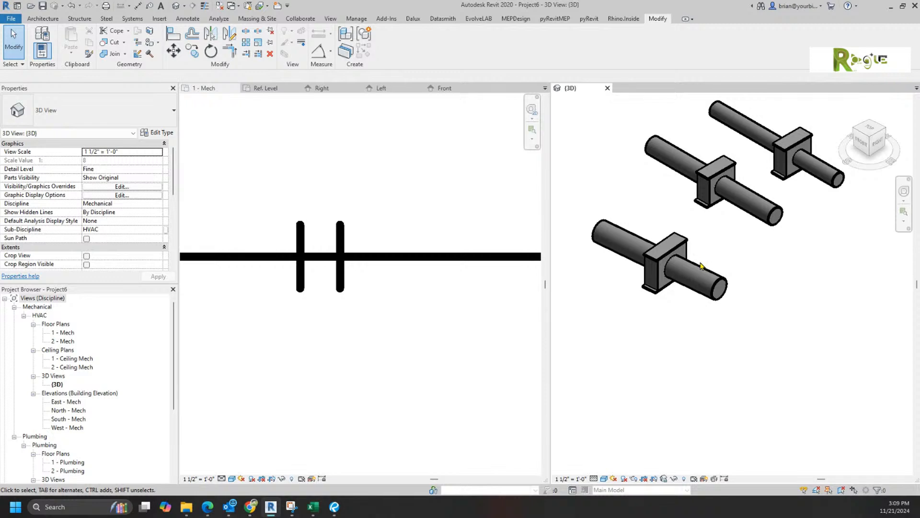
{"action": "left_click", "coordinate": [701, 265]}
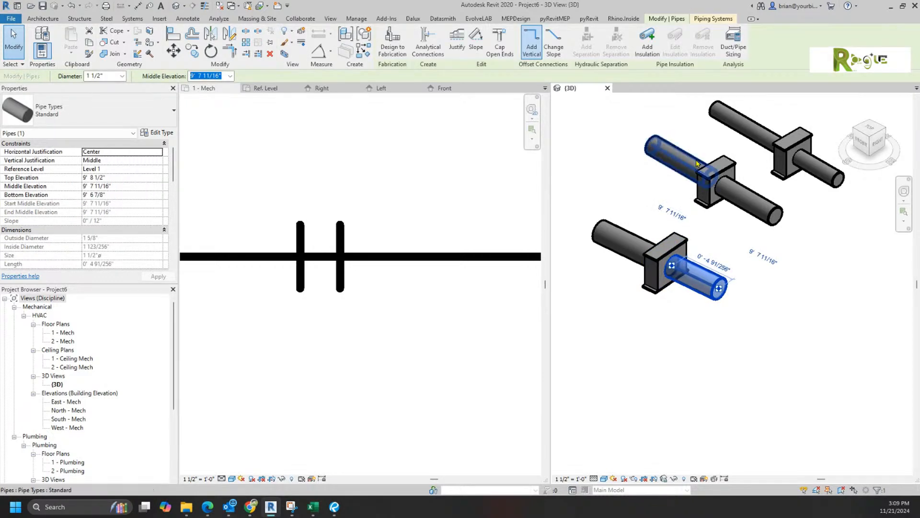
{"action": "scroll", "coordinate": [696, 303], "scroll_direction": "down", "scroll_amount": 2}
{"action": "middle_click_drag", "start_coordinate": [696, 303], "coordinate": [671, 382]}
{"action": "scroll", "coordinate": [672, 382], "scroll_direction": "up", "scroll_amount": 4}
{"action": "key", "text": "Escape"}
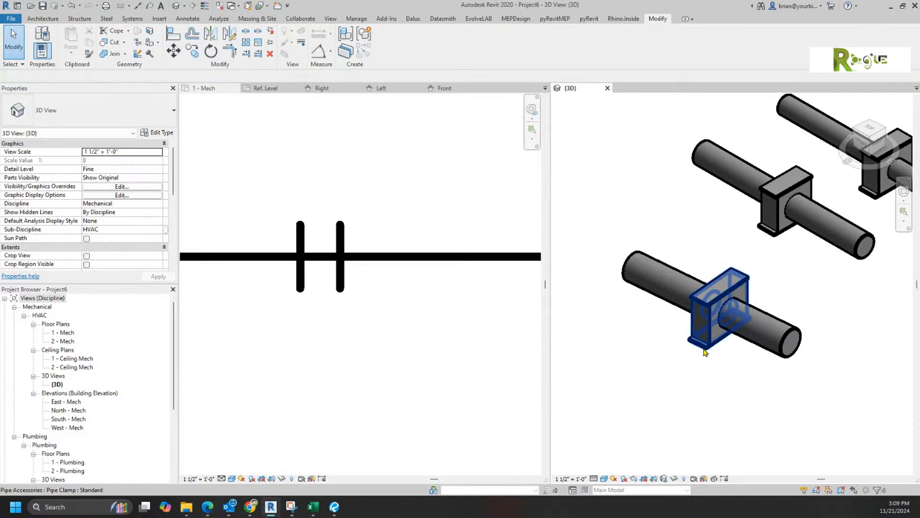
Step: Create Similar clamps on the upper pipe, the top pipe, and the long pipe
{"action": "left_click", "coordinate": [704, 352]}
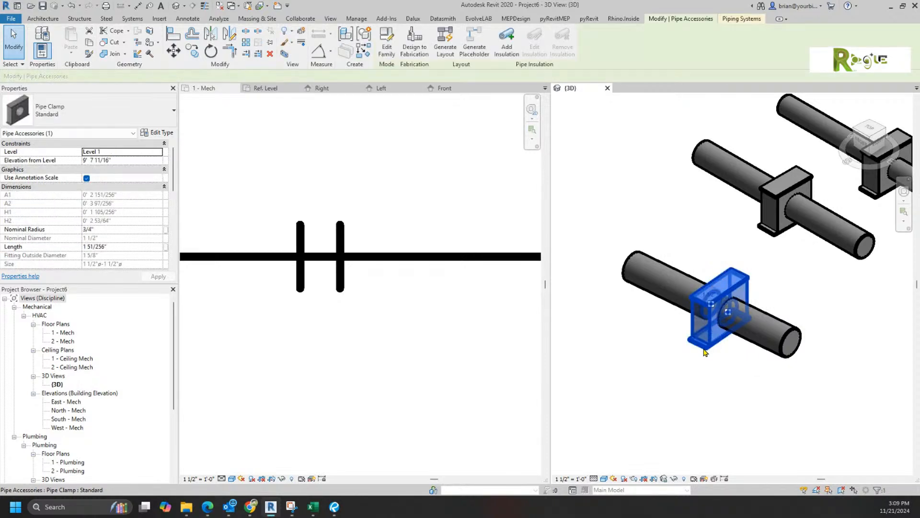
{"action": "right_click", "coordinate": [704, 352]}
{"action": "left_click", "coordinate": [746, 181]}
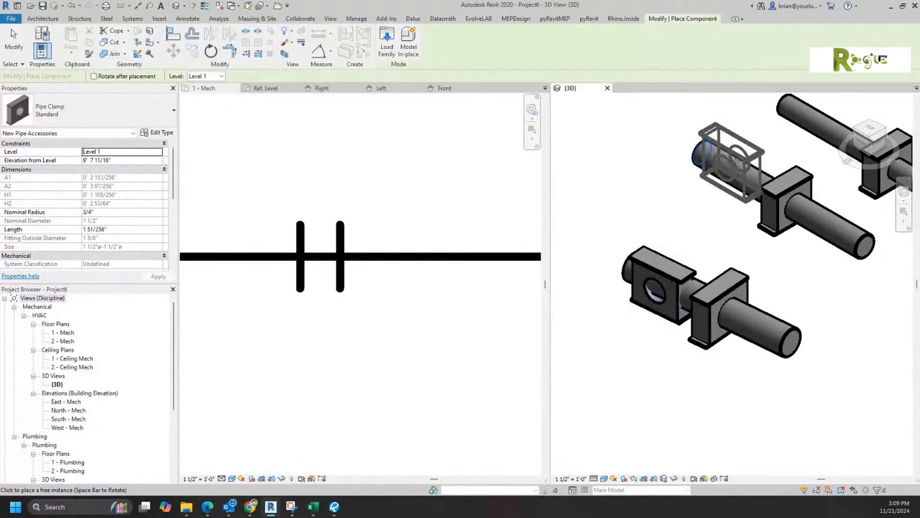
{"action": "left_click", "coordinate": [741, 160]}
{"action": "left_click", "coordinate": [829, 118]}
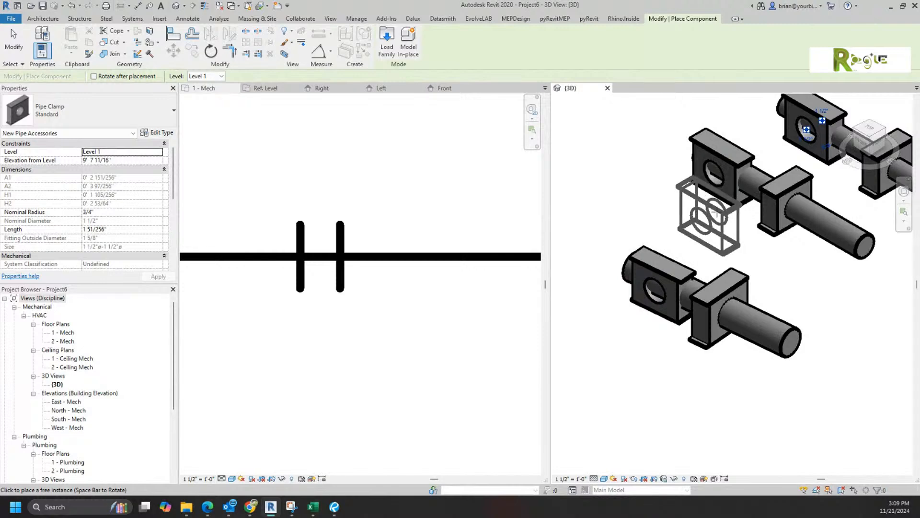
{"action": "scroll", "coordinate": [695, 319], "scroll_direction": "down", "scroll_amount": 1}
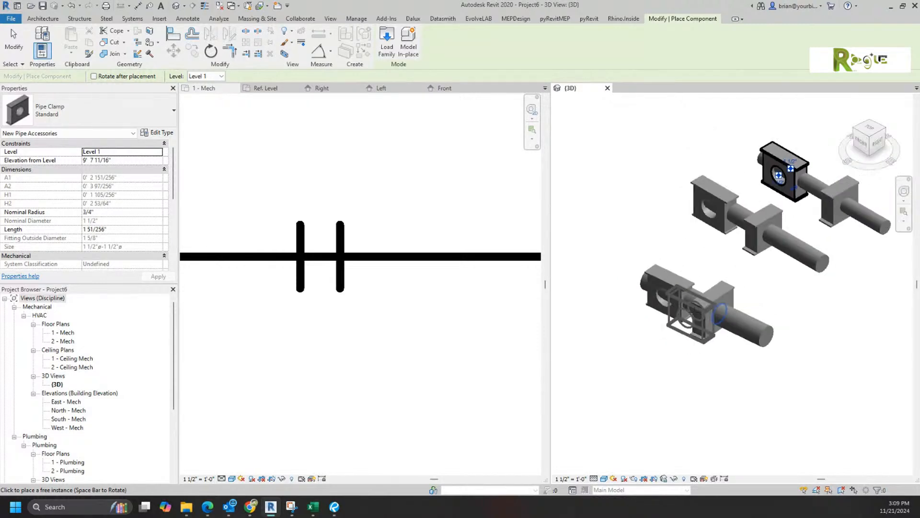
{"action": "middle_click_drag", "start_coordinate": [701, 306], "coordinate": [793, 145]}
{"action": "middle_click_drag", "start_coordinate": [846, 460], "coordinate": [599, 157]}
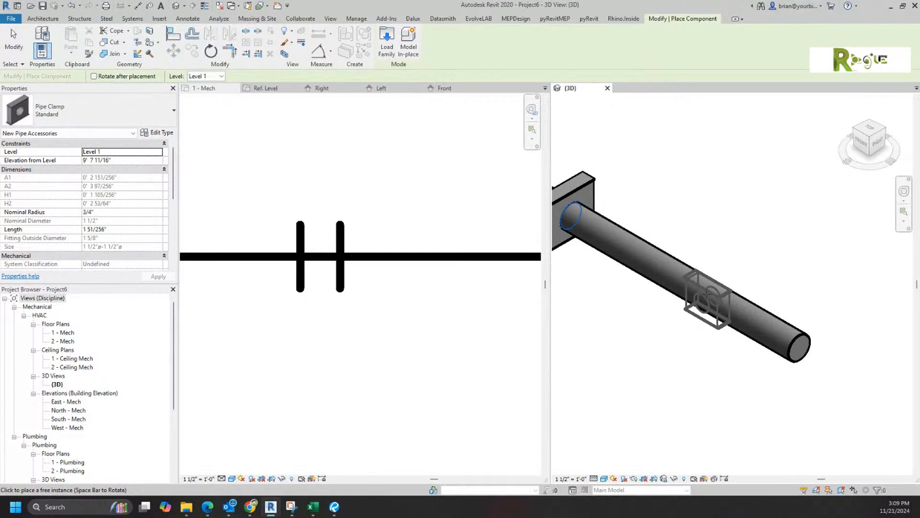
{"action": "left_click", "coordinate": [695, 339]}
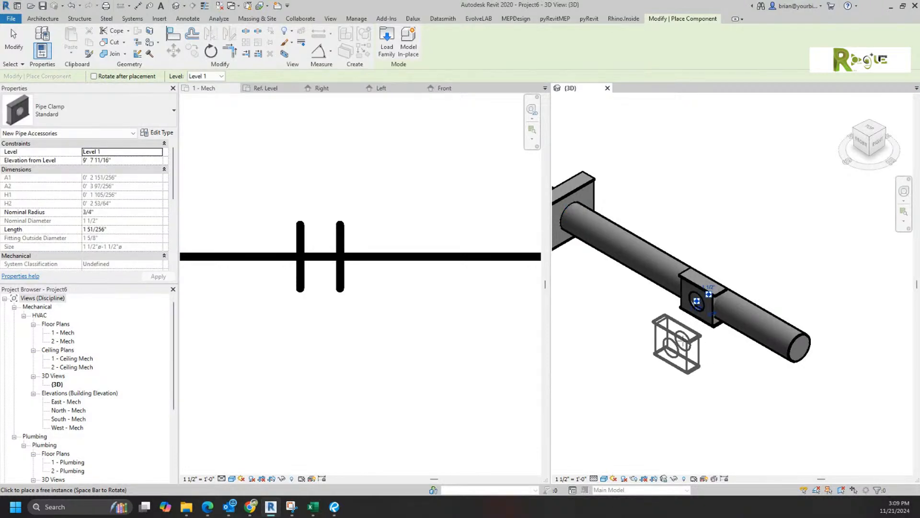
{"action": "key", "text": "Escape"}
{"action": "key", "text": "Escape"}
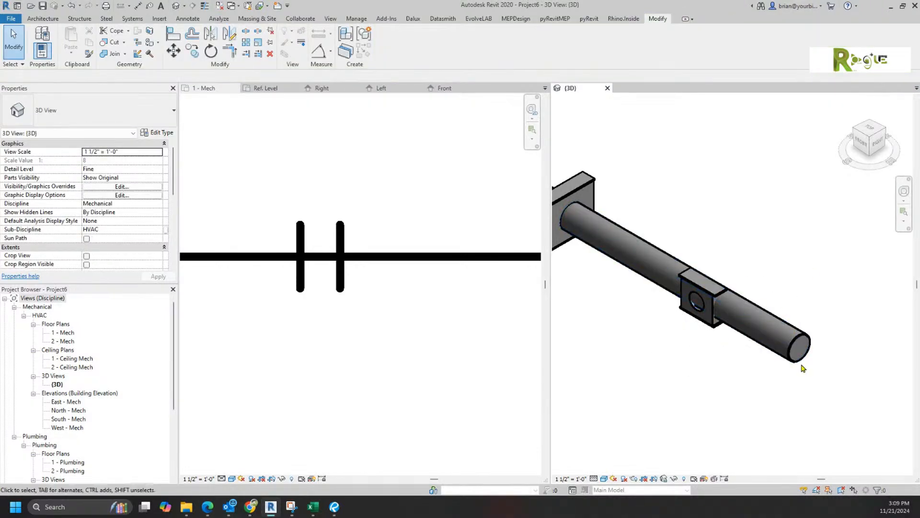
{"action": "middle_click_drag", "start_coordinate": [678, 385], "coordinate": [748, 435]}
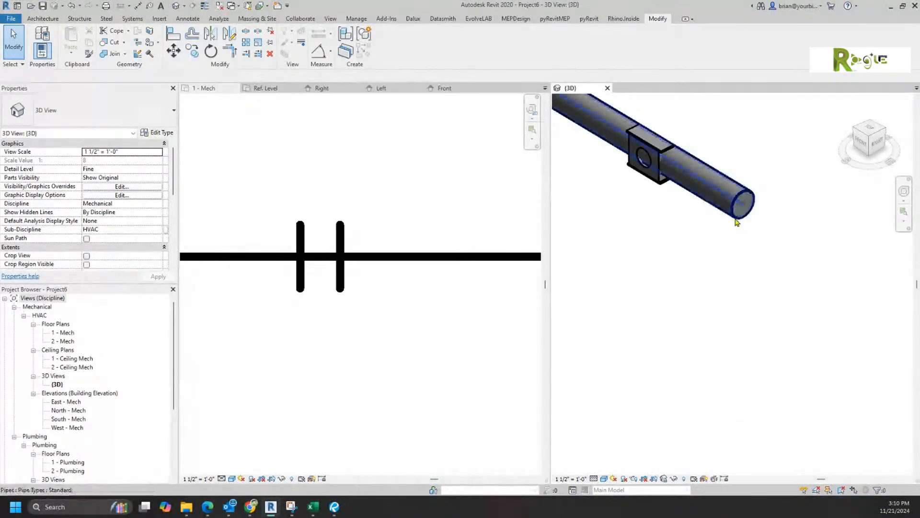
{"action": "left_click", "coordinate": [797, 176]}
{"action": "left_click", "coordinate": [880, 142]}
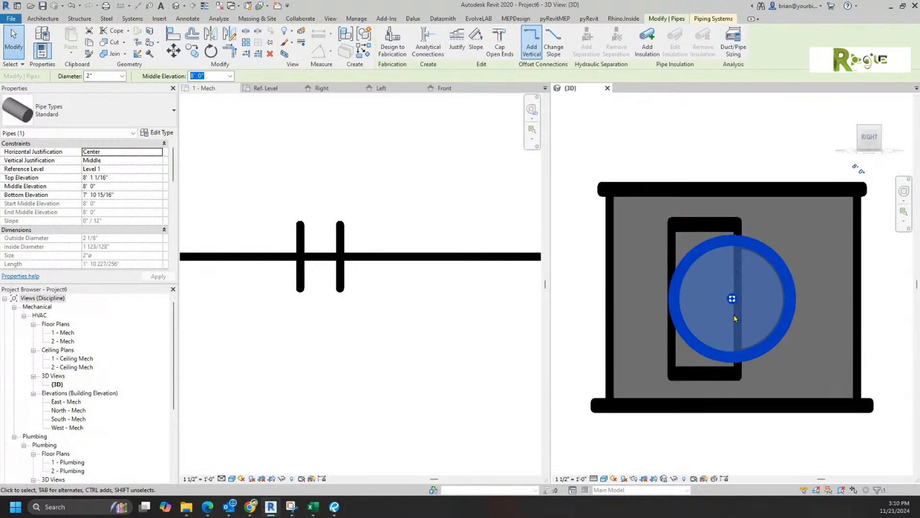
{"action": "scroll", "coordinate": [735, 320], "scroll_direction": "up", "scroll_amount": 3}
{"action": "scroll", "coordinate": [738, 266], "scroll_direction": "up", "scroll_amount": 2}
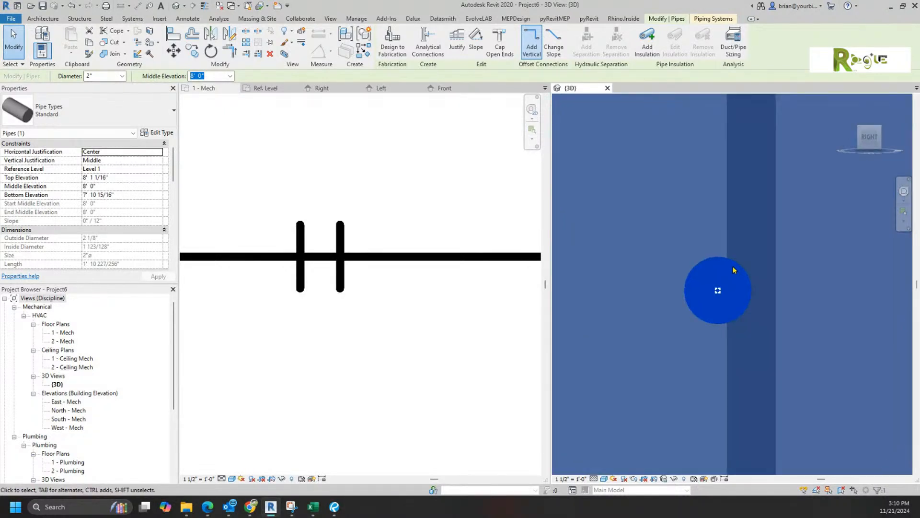
{"action": "scroll", "coordinate": [730, 282], "scroll_direction": "down", "scroll_amount": 5}
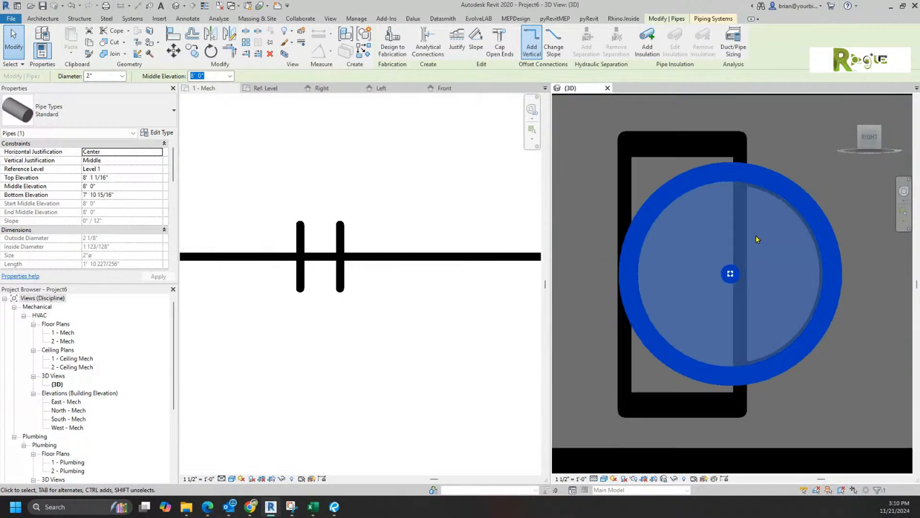
{"action": "scroll", "coordinate": [752, 282], "scroll_direction": "down", "scroll_amount": 1}
{"action": "middle_click_drag", "start_coordinate": [751, 281], "coordinate": [837, 381], "text": "shift"}
{"action": "left_click", "coordinate": [786, 394]}
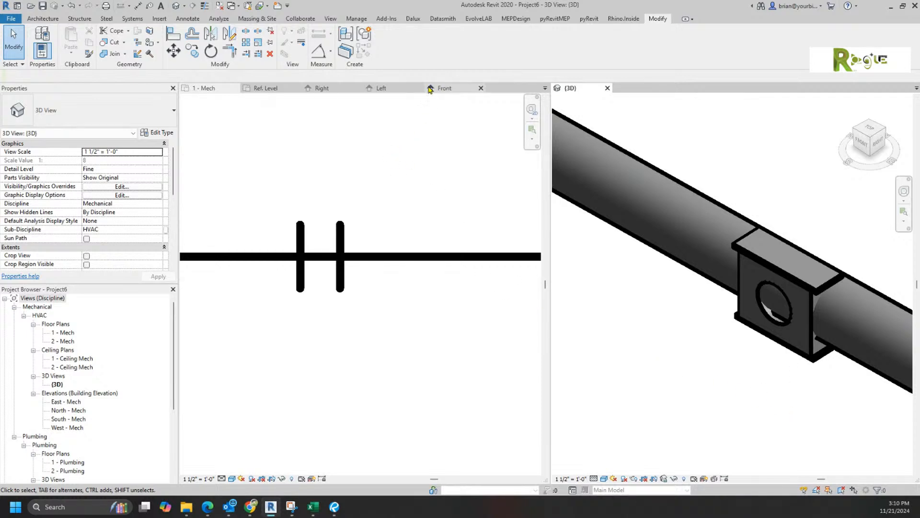
Step: In the Left elevation, review the Part Type list, keep Attaches To, and cancel the dialog
{"action": "left_click", "coordinate": [401, 89]}
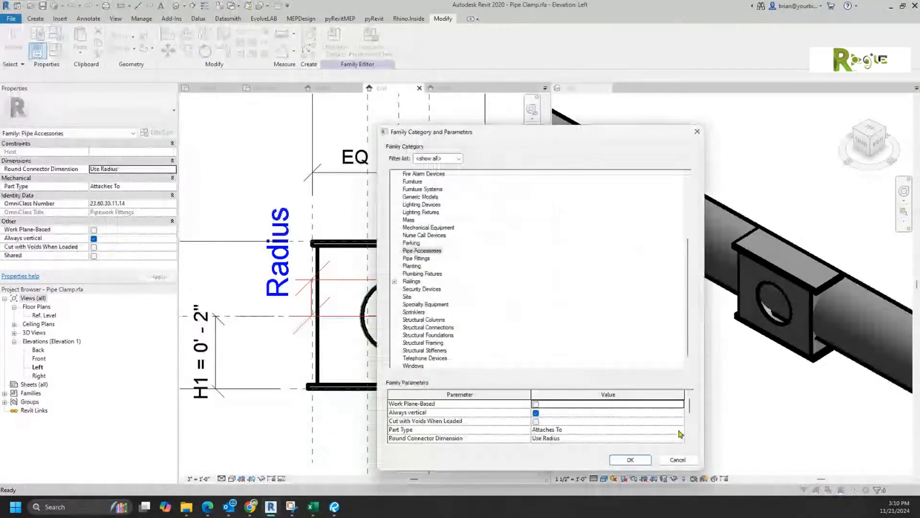
{"action": "left_click", "coordinate": [679, 431]}
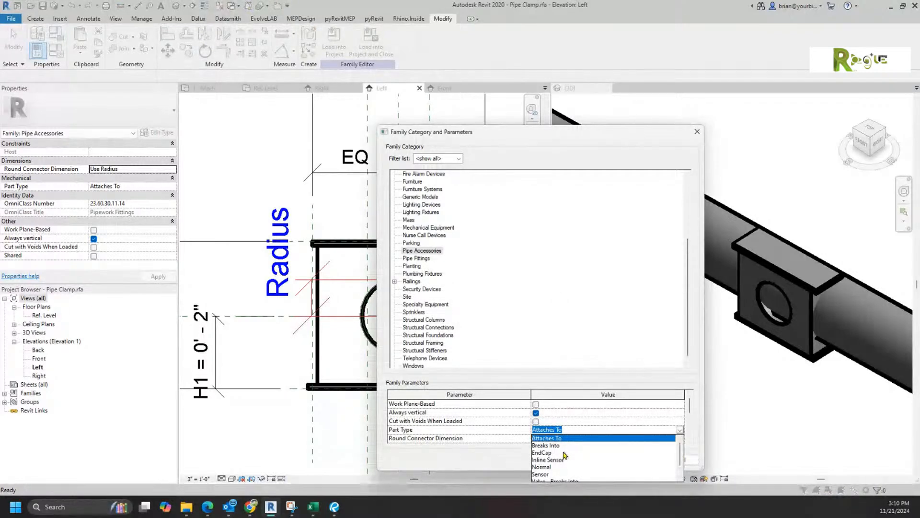
{"action": "scroll", "coordinate": [580, 454], "scroll_direction": "down", "scroll_amount": 1}
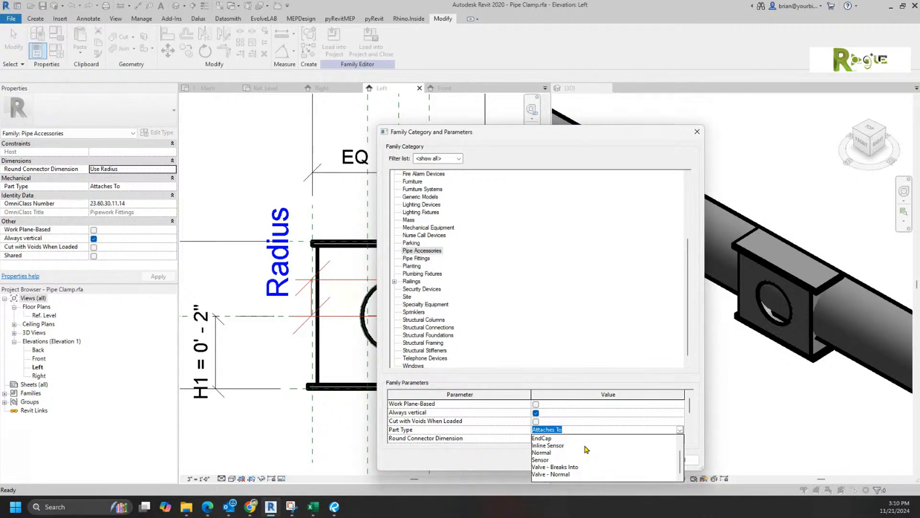
{"action": "scroll", "coordinate": [586, 458], "scroll_direction": "up", "scroll_amount": 1}
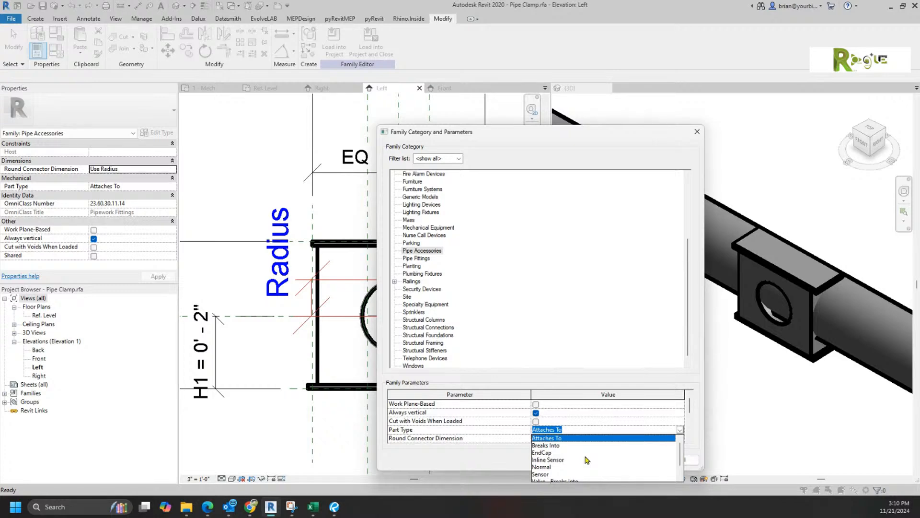
{"action": "scroll", "coordinate": [586, 459], "scroll_direction": "down", "scroll_amount": 1}
{"action": "scroll", "coordinate": [586, 459], "scroll_direction": "up", "scroll_amount": 1}
{"action": "left_click", "coordinate": [751, 431]}
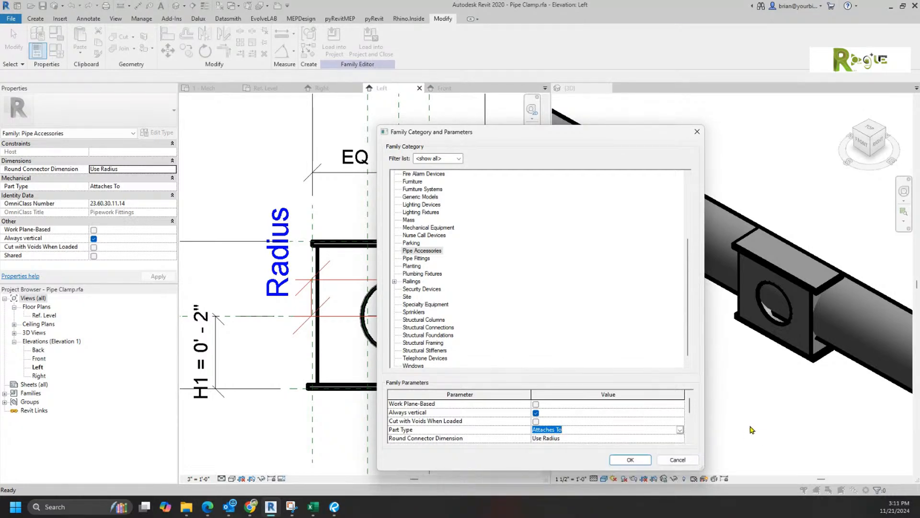
{"action": "left_click", "coordinate": [678, 459]}
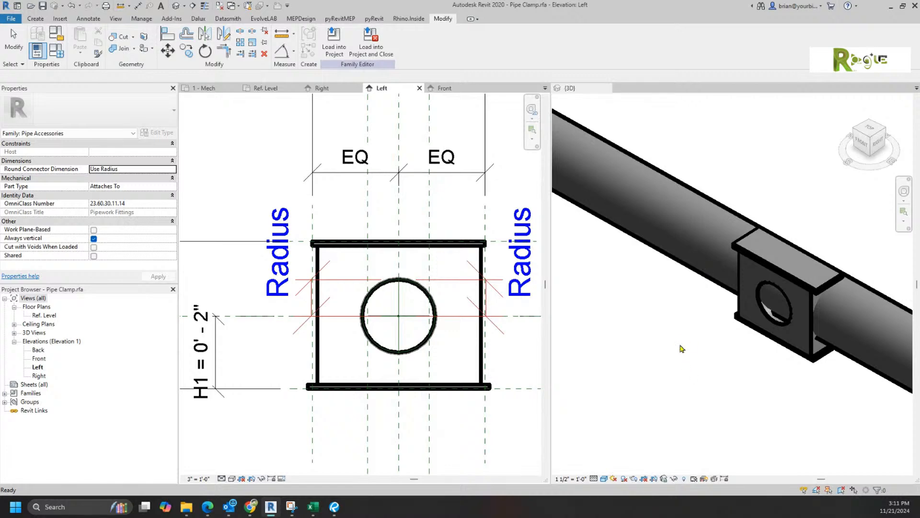
Step: Create Similar clamps on the lower-left, middle, upper and lower pipes and the long pipe's end
{"action": "scroll", "coordinate": [685, 365], "scroll_direction": "down", "scroll_amount": 5}
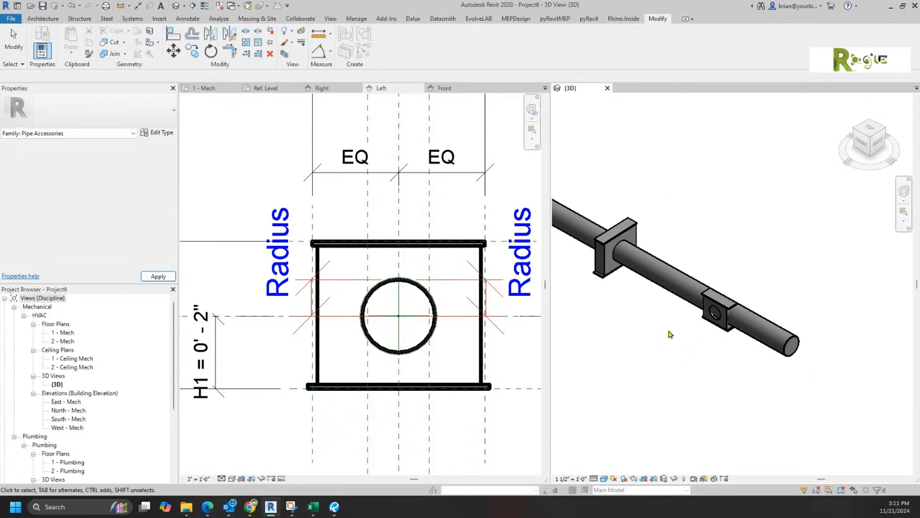
{"action": "scroll", "coordinate": [670, 334], "scroll_direction": "down", "scroll_amount": 1}
{"action": "middle_click_drag", "start_coordinate": [677, 337], "coordinate": [723, 462]}
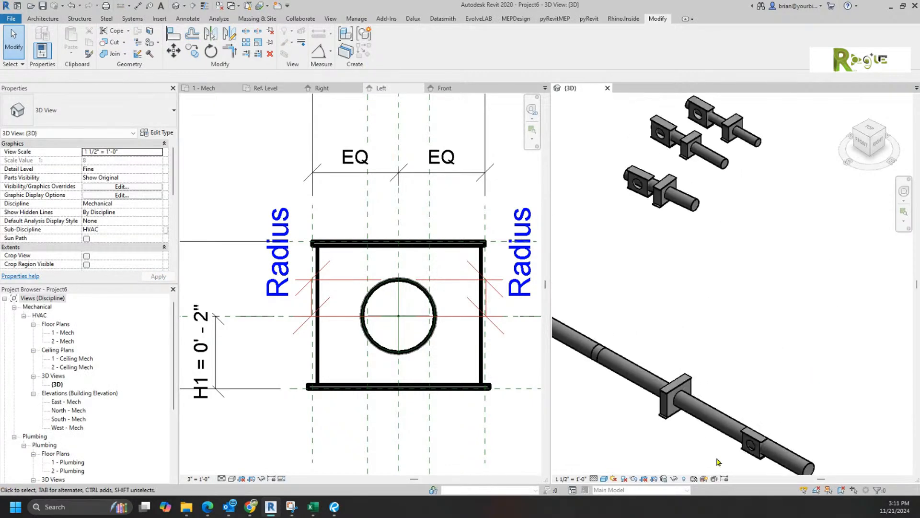
{"action": "right_click", "coordinate": [748, 456]}
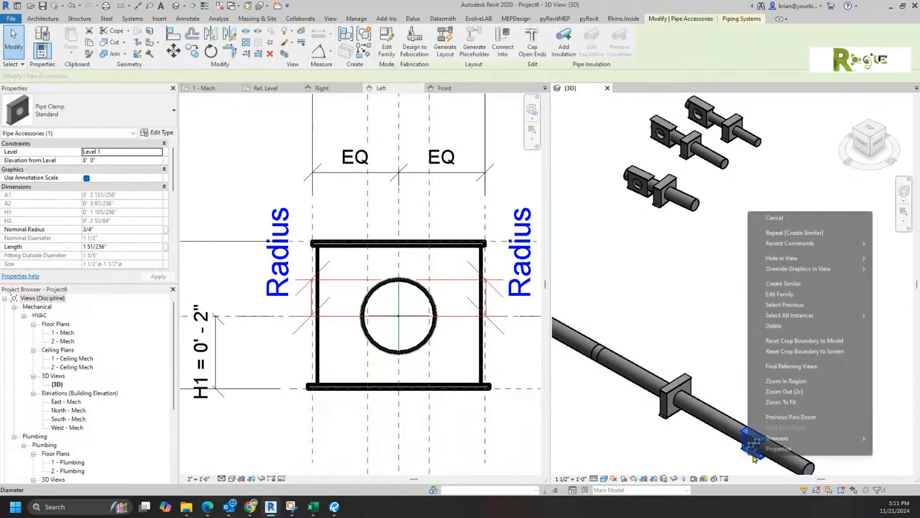
{"action": "left_click", "coordinate": [794, 283]}
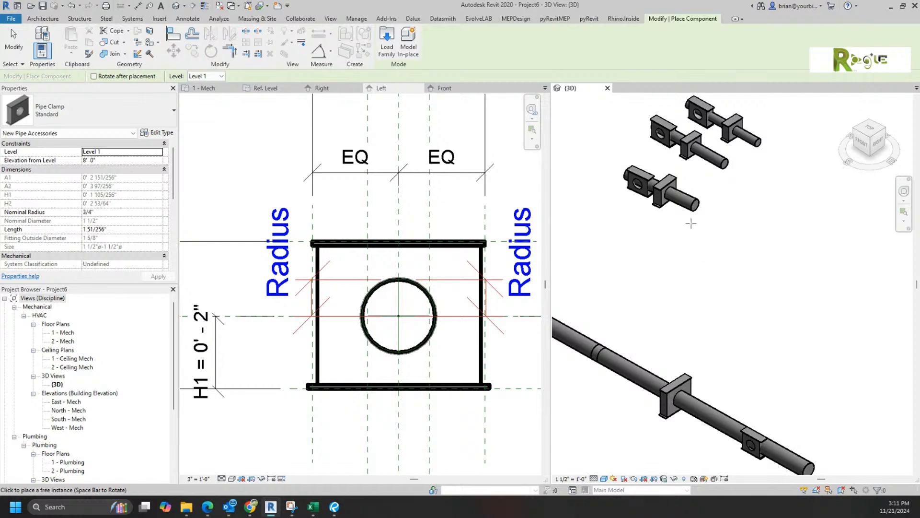
{"action": "left_click", "coordinate": [689, 202]}
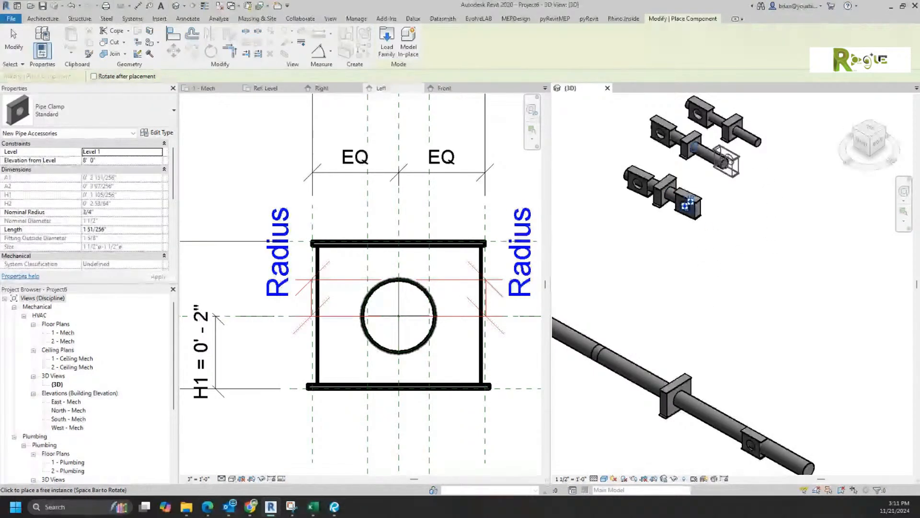
{"action": "left_click", "coordinate": [724, 163]}
{"action": "left_click", "coordinate": [757, 145]}
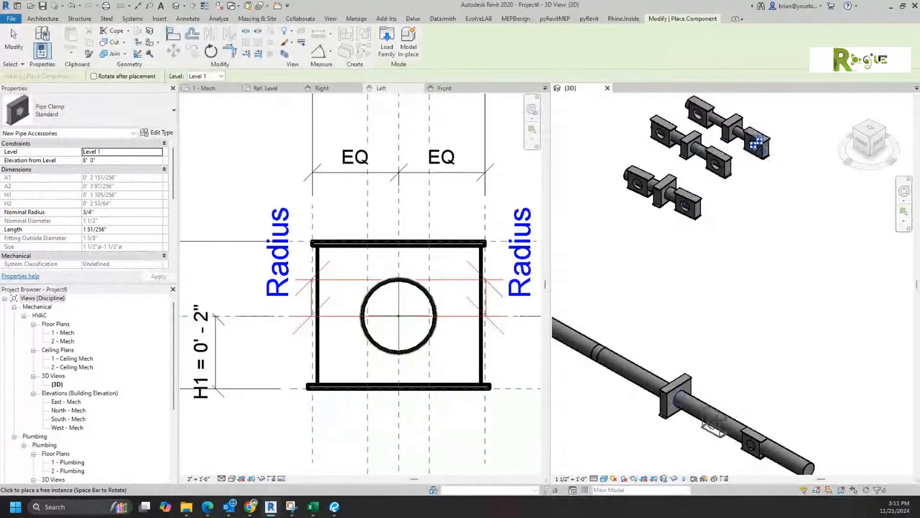
{"action": "left_click", "coordinate": [713, 421]}
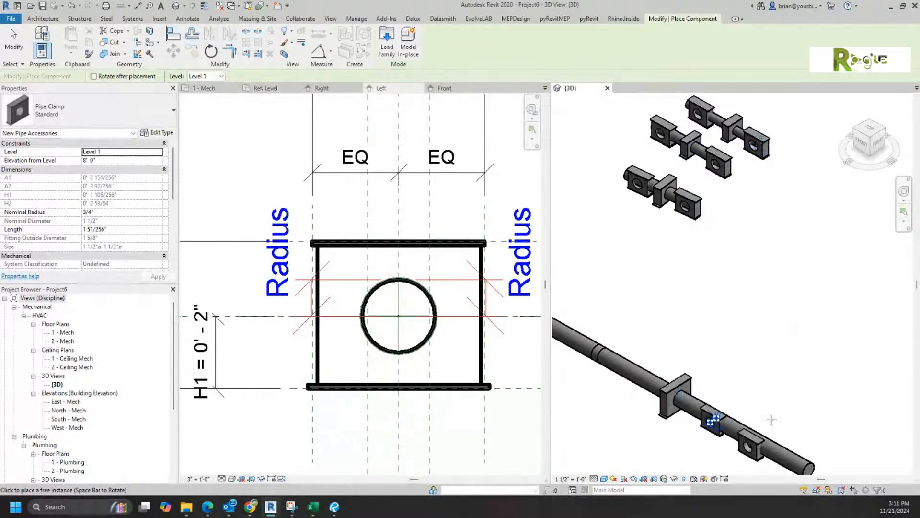
{"action": "scroll", "coordinate": [743, 432], "scroll_direction": "up", "scroll_amount": 5}
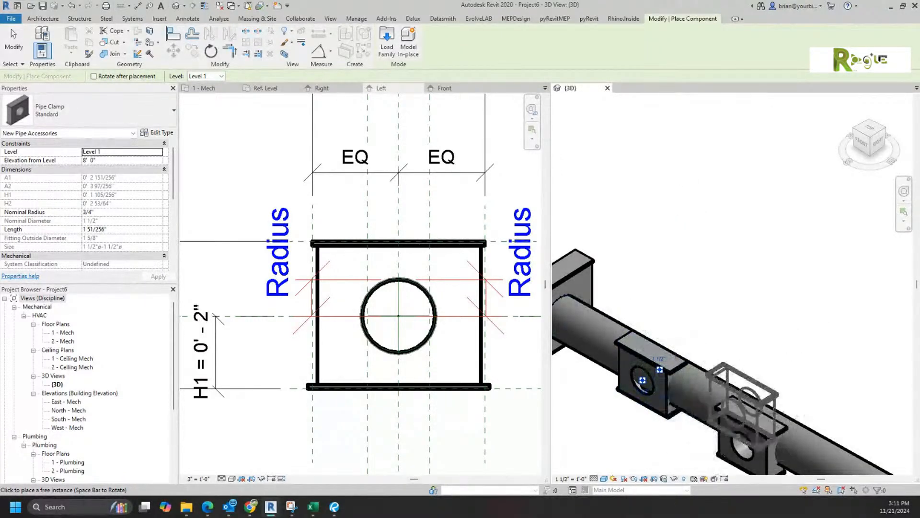
{"action": "middle_click_drag", "start_coordinate": [785, 432], "coordinate": [724, 297]}
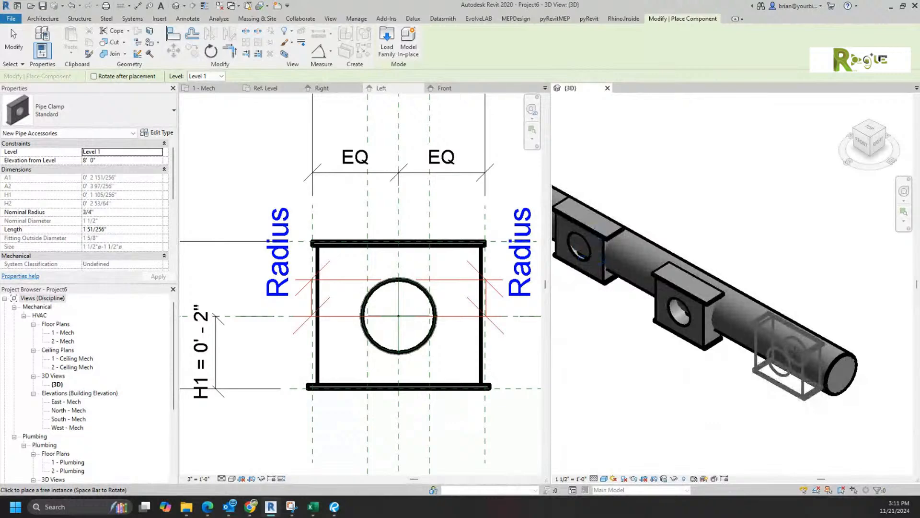
{"action": "left_click", "coordinate": [781, 364]}
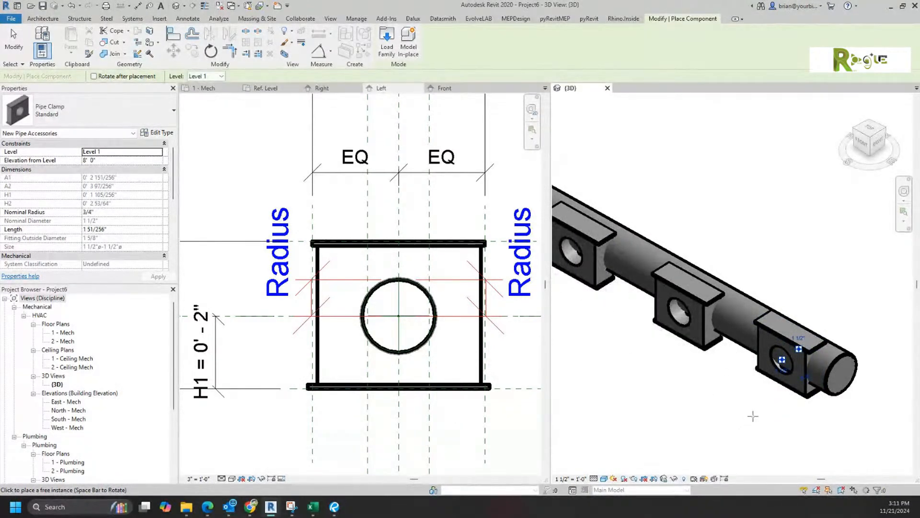
Step: Place five more clamps along the long pipe toward its upper-left end, then end placement
{"action": "scroll", "coordinate": [623, 316], "scroll_direction": "down", "scroll_amount": 4}
{"action": "scroll", "coordinate": [602, 302], "scroll_direction": "up", "scroll_amount": 1}
{"action": "left_click", "coordinate": [602, 298]}
{"action": "middle_click_drag", "start_coordinate": [646, 384], "coordinate": [753, 407]}
{"action": "middle_click_drag", "start_coordinate": [619, 318], "coordinate": [747, 398]}
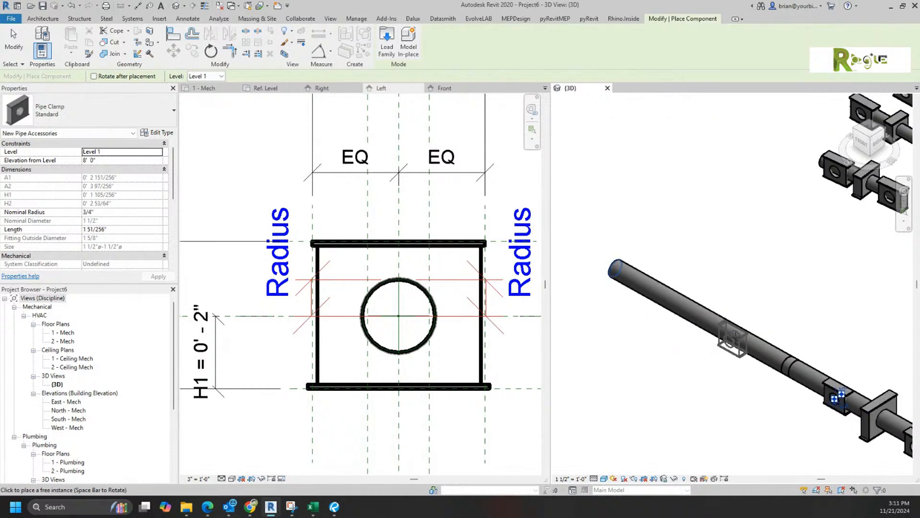
{"action": "left_click", "coordinate": [731, 337]}
{"action": "left_click", "coordinate": [693, 318]}
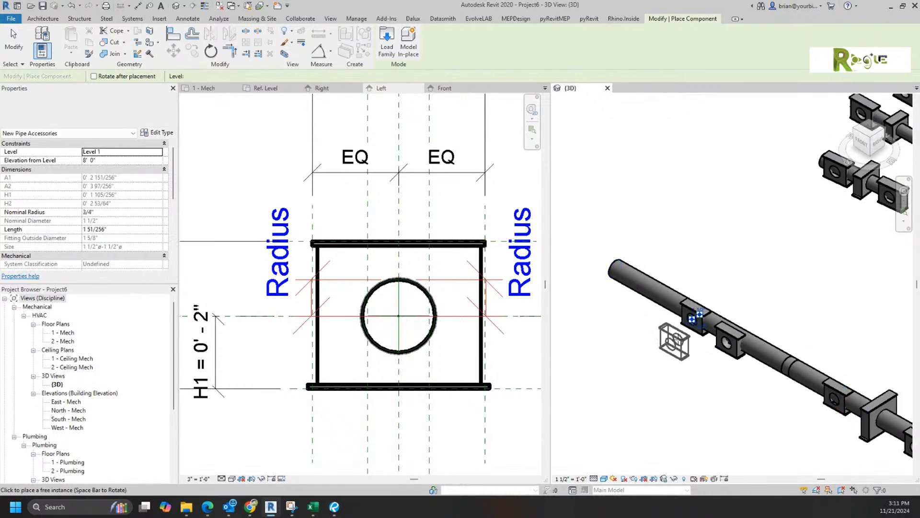
{"action": "left_click", "coordinate": [657, 306]}
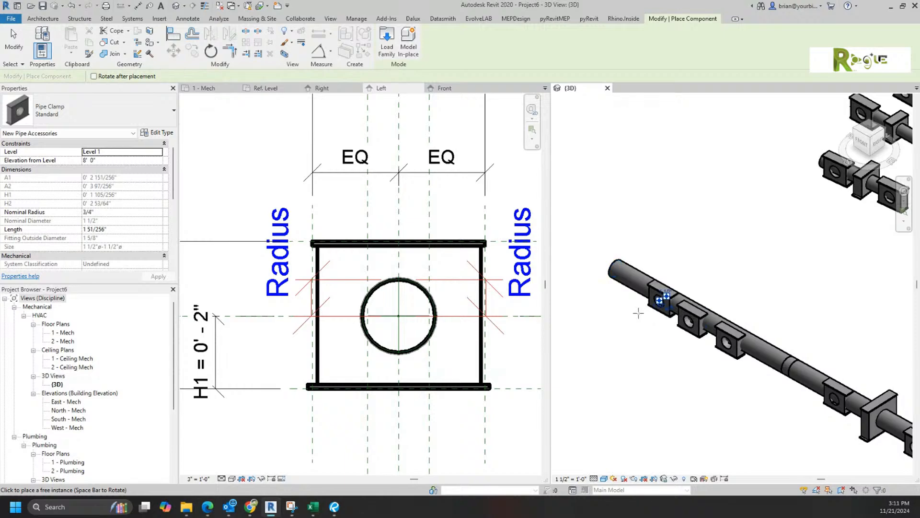
{"action": "left_click", "coordinate": [630, 290]}
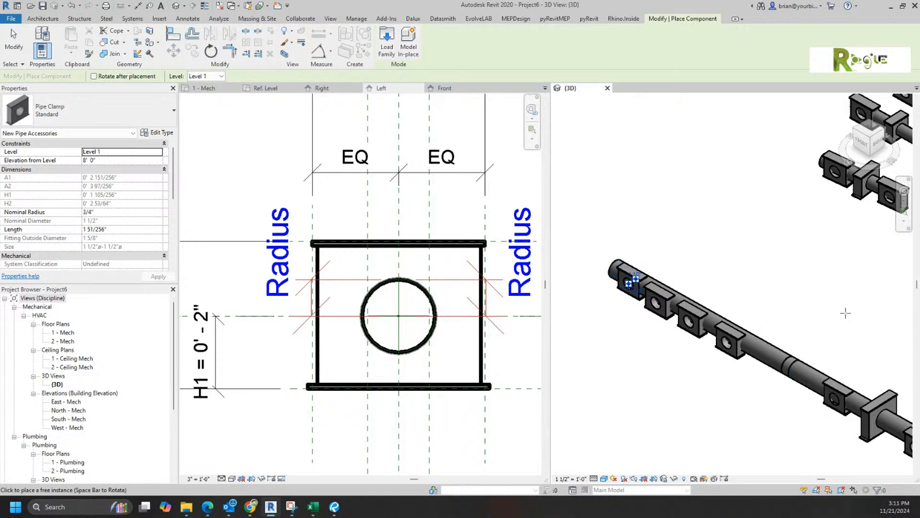
{"action": "right_click", "coordinate": [800, 289]}
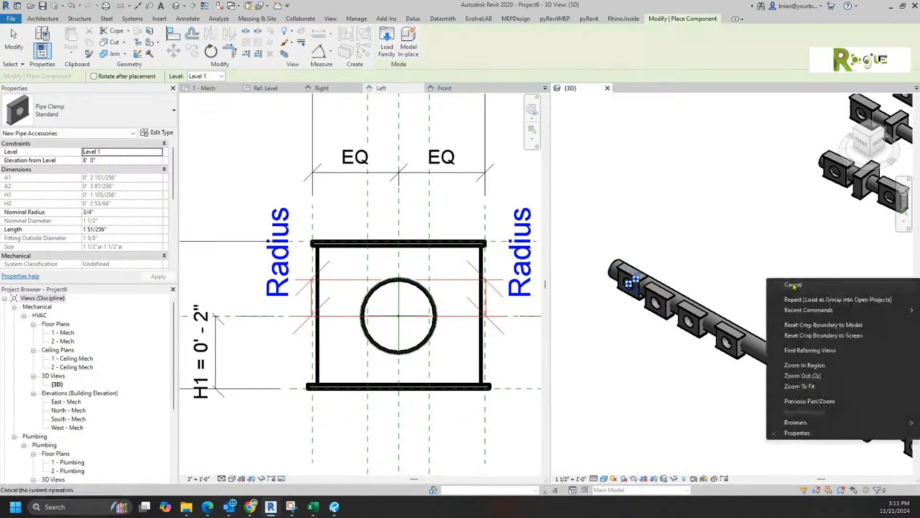
Step: Stop placing clamps, go to the Left elevation, and delete the Fitting Outside Radius and Diameter parameters
{"action": "left_click", "coordinate": [807, 293]}
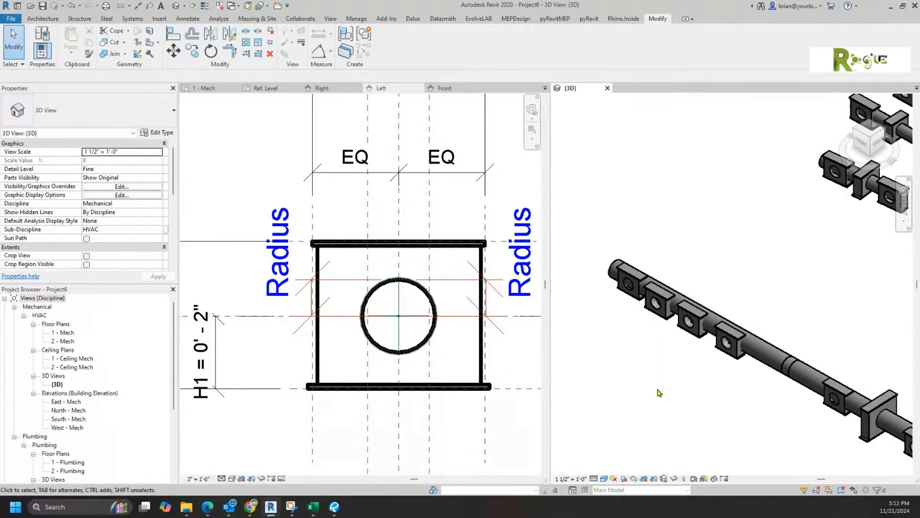
{"action": "left_click", "coordinate": [191, 190]}
{"action": "left_click", "coordinate": [61, 55]}
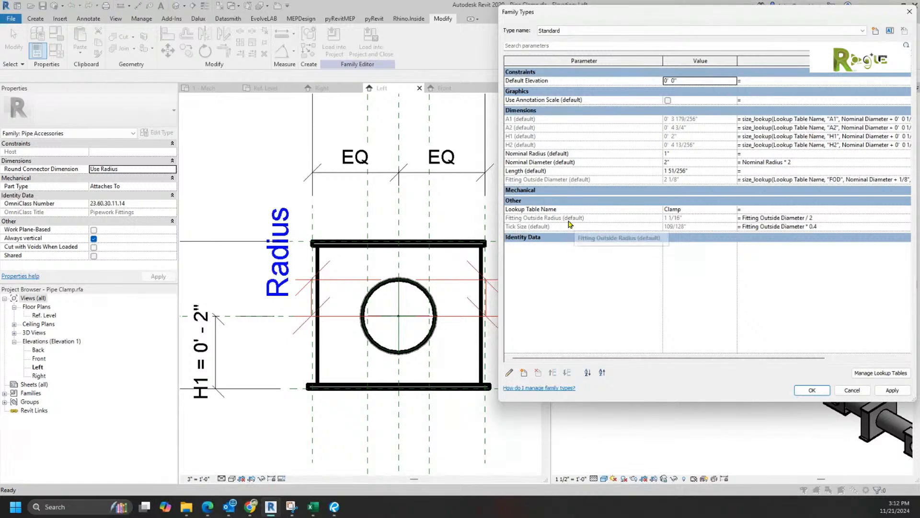
{"action": "left_click", "coordinate": [597, 218]}
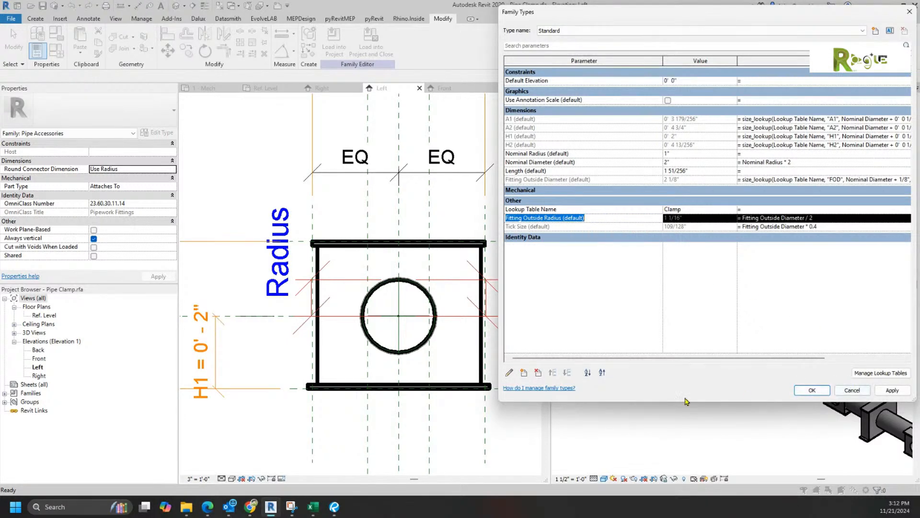
{"action": "left_click", "coordinate": [538, 372]}
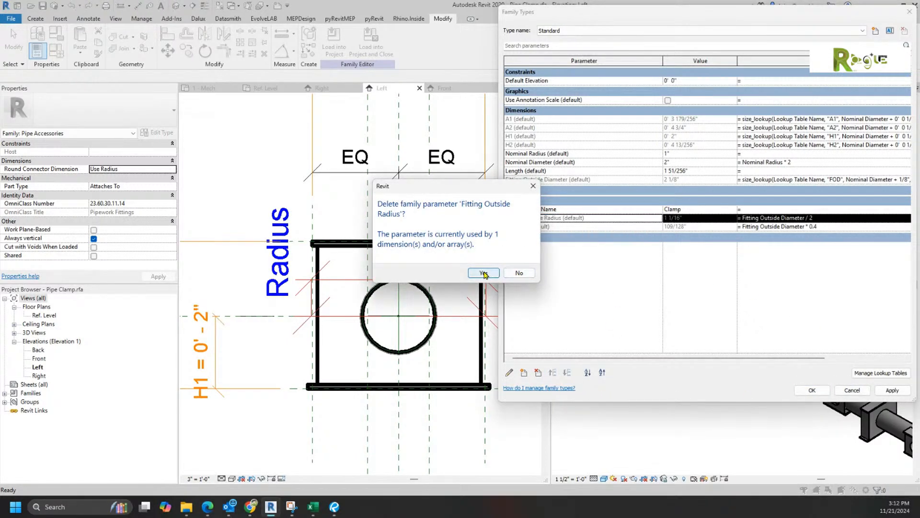
{"action": "left_click", "coordinate": [485, 274]}
{"action": "left_click", "coordinate": [563, 180]}
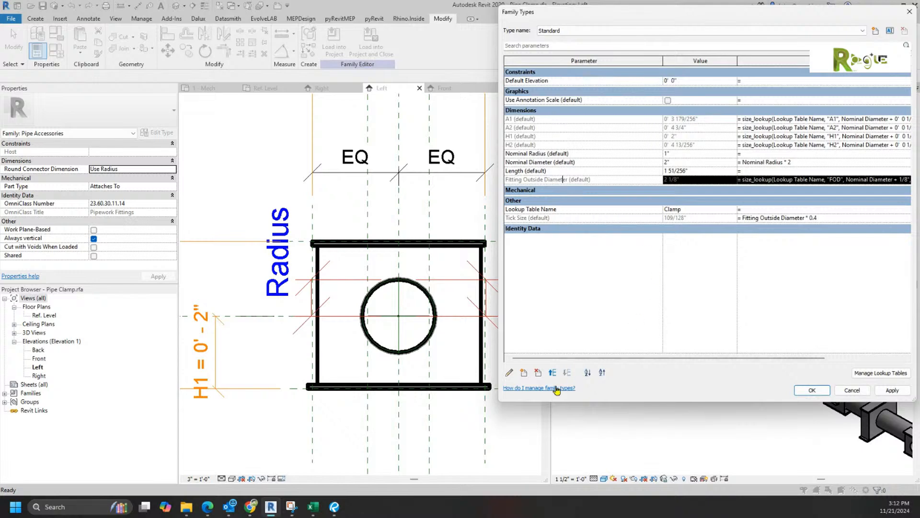
{"action": "left_click", "coordinate": [538, 373]}
{"action": "left_click", "coordinate": [484, 259]}
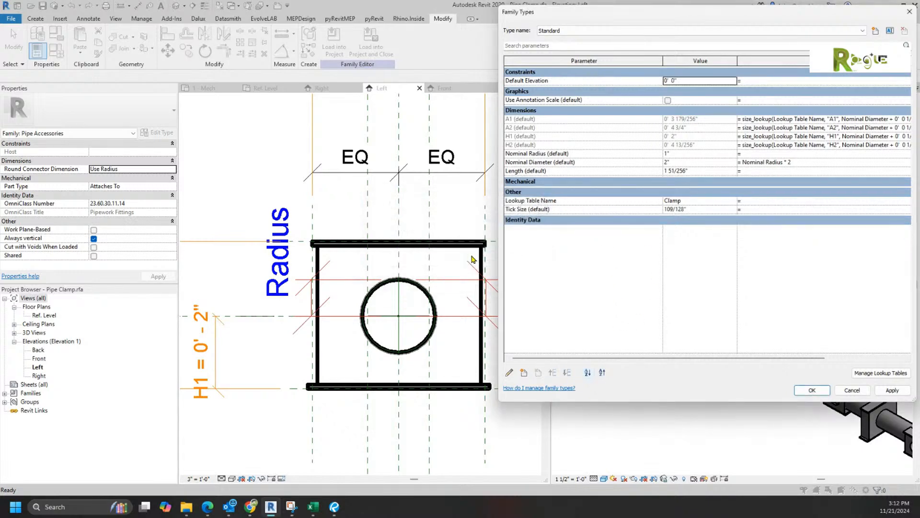
{"action": "left_click", "coordinate": [816, 391]}
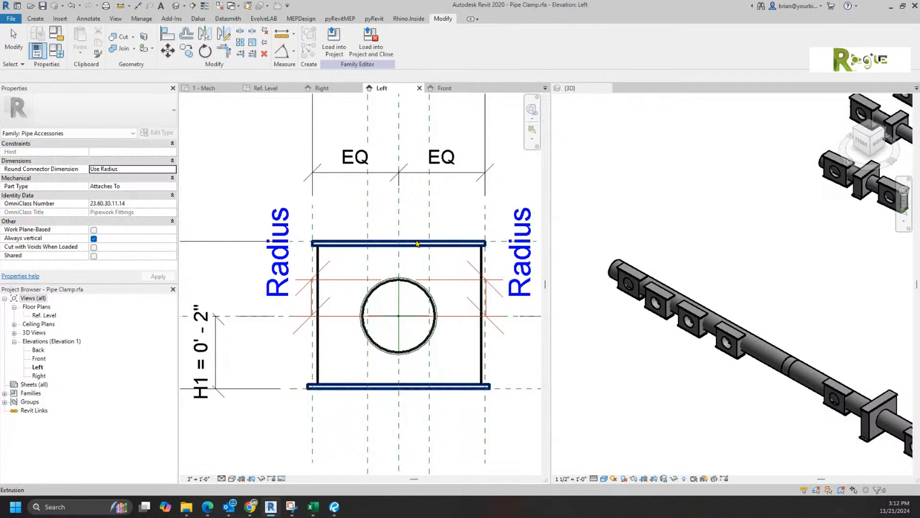
Step: Pan the Left elevation, then use Save As > Family to save Pipe Clamp.rfa in Training
{"action": "scroll", "coordinate": [332, 194], "scroll_direction": "down", "scroll_amount": 1}
{"action": "middle_click_drag", "start_coordinate": [398, 265], "coordinate": [349, 300]}
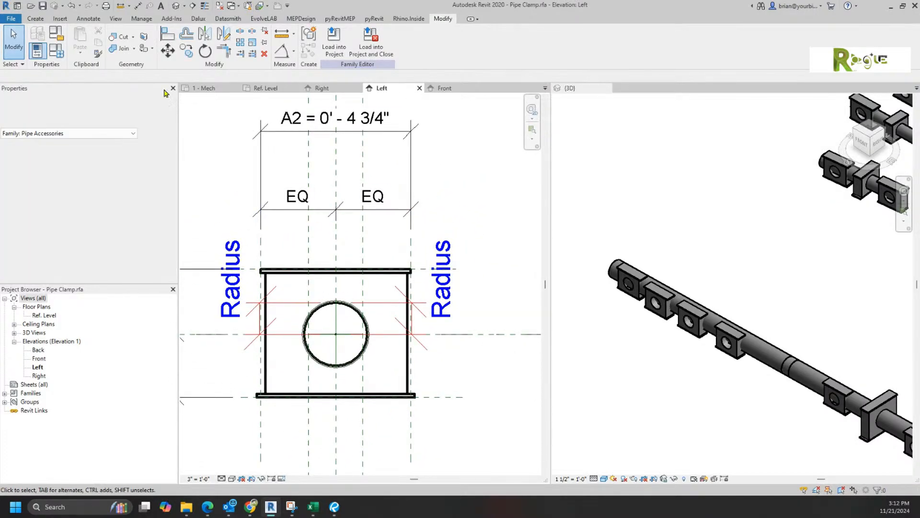
{"action": "left_click", "coordinate": [11, 18]}
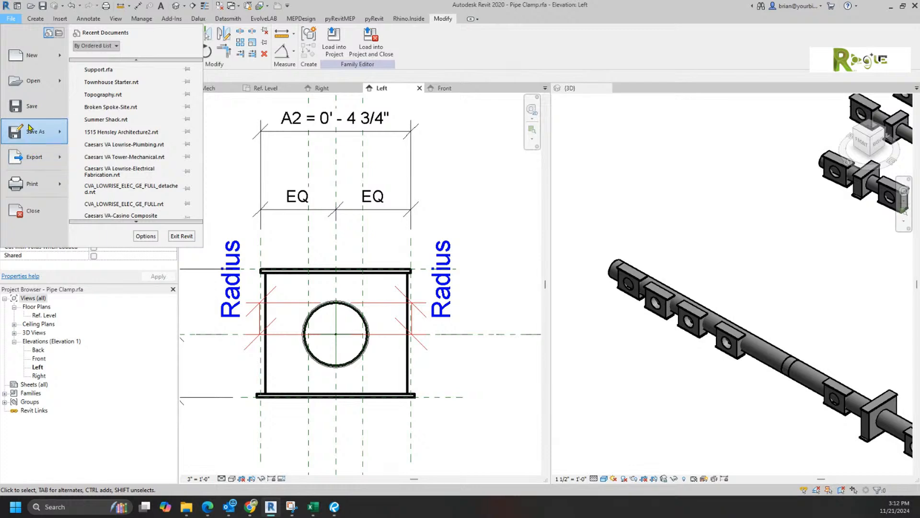
{"action": "mouse_move", "coordinate": [39, 132]}
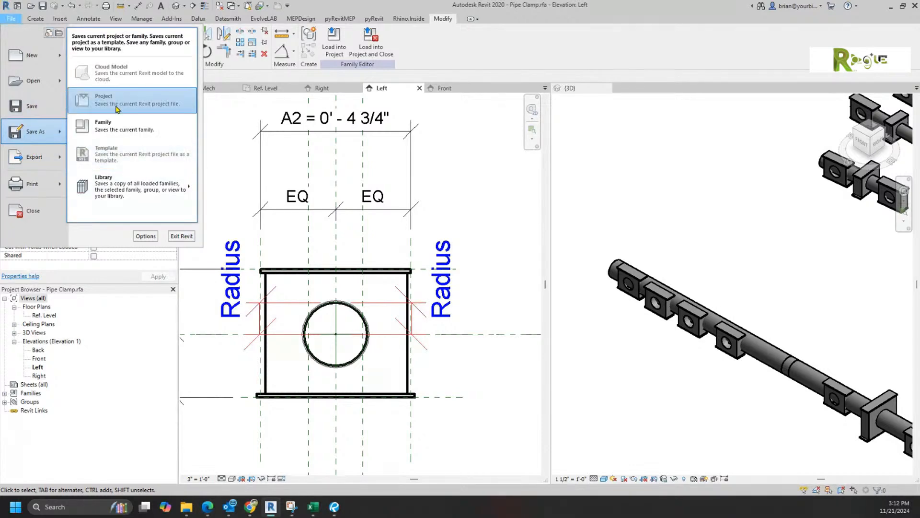
{"action": "left_click", "coordinate": [119, 130]}
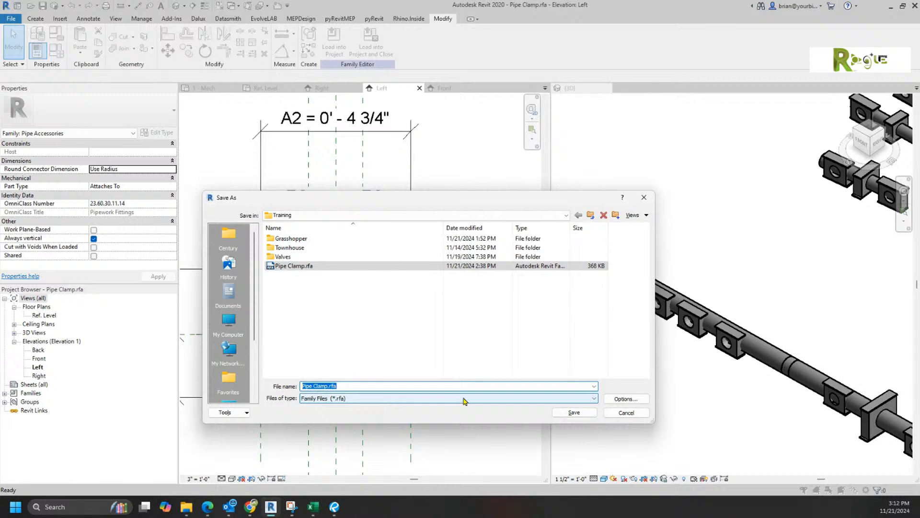
{"action": "left_click", "coordinate": [593, 412]}
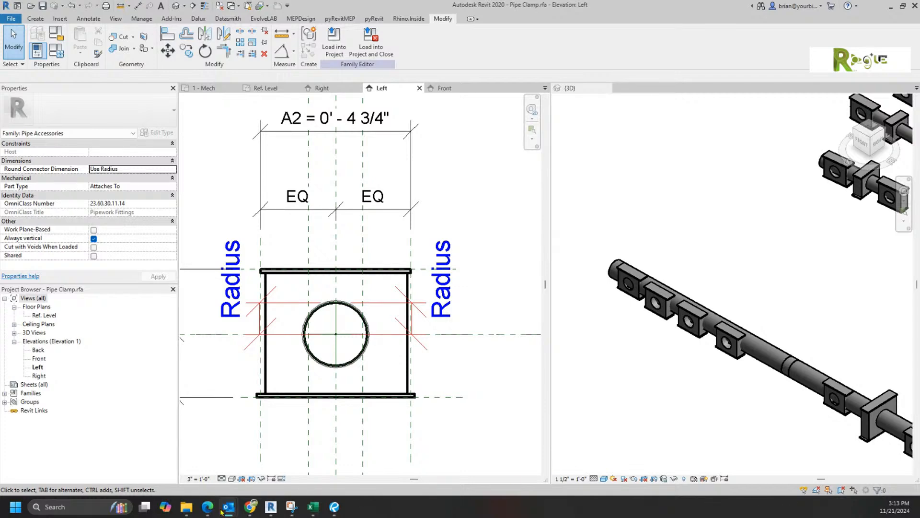
{"action": "mouse_move", "coordinate": [186, 507]}
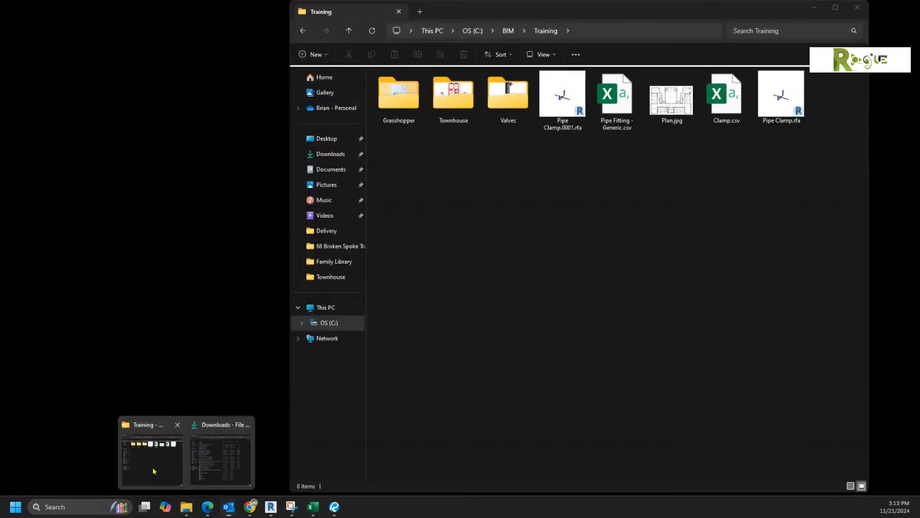
{"action": "left_click", "coordinate": [155, 472]}
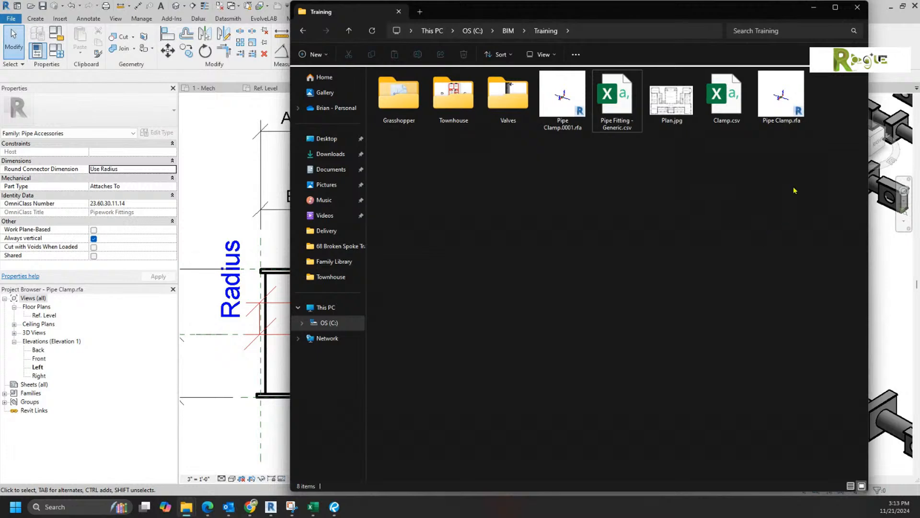
{"action": "left_click", "coordinate": [782, 98]}
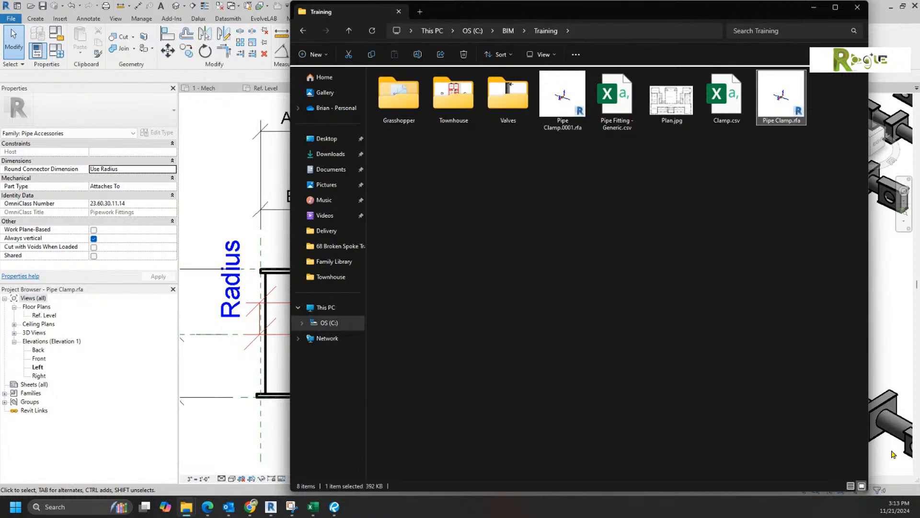
{"action": "left_click", "coordinate": [814, 7]}
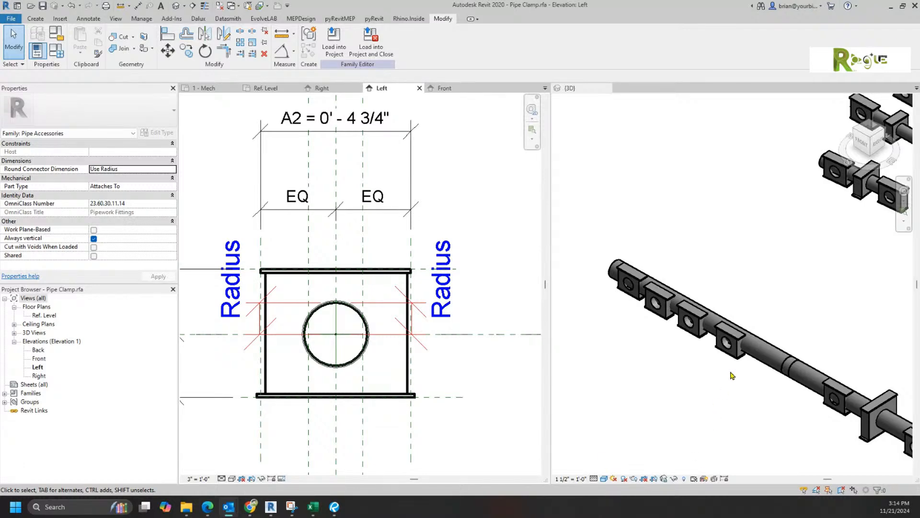
Step: In Project6's 3D view, drag the pipe up-right then down-left so its clamps move with it
{"action": "left_click", "coordinate": [770, 322]}
{"action": "scroll", "coordinate": [786, 320], "scroll_direction": "down", "scroll_amount": 2}
{"action": "middle_click_drag", "start_coordinate": [786, 320], "coordinate": [691, 274]}
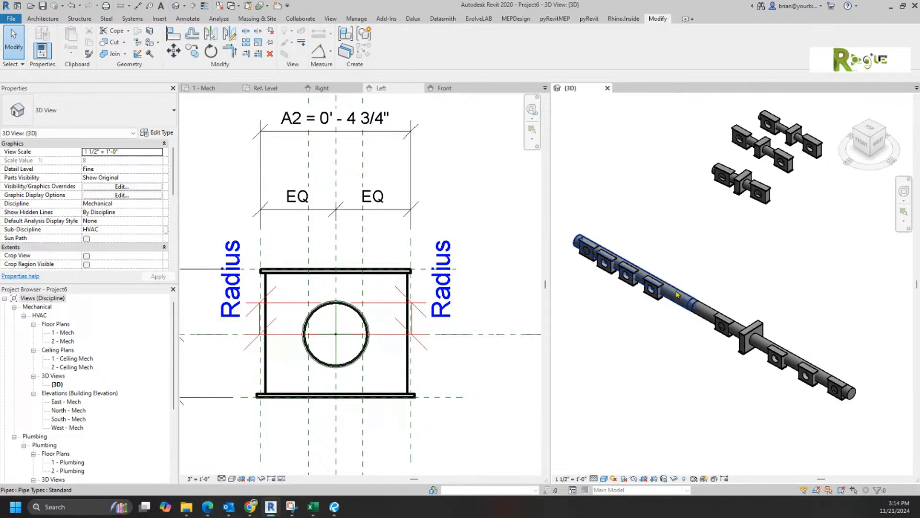
{"action": "left_click", "coordinate": [689, 291]}
{"action": "left_click_drag", "start_coordinate": [716, 269], "coordinate": [719, 263]}
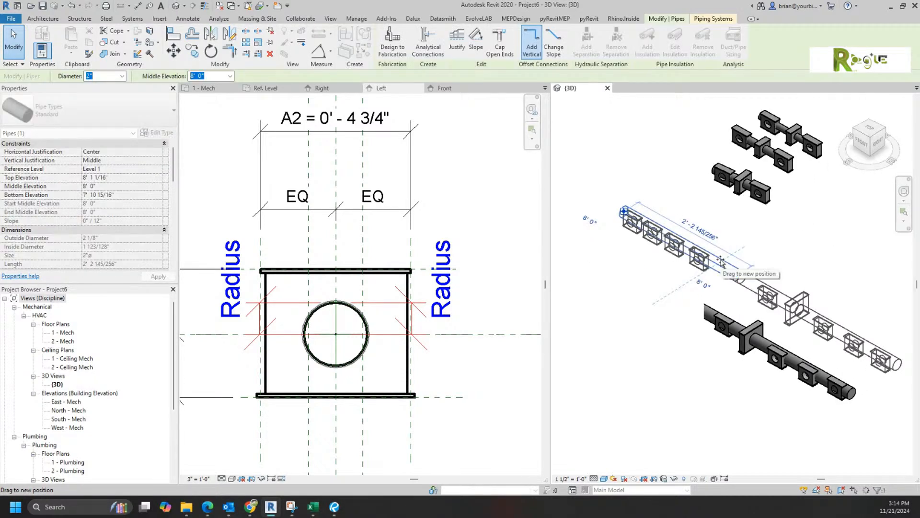
{"action": "left_click", "coordinate": [642, 382]}
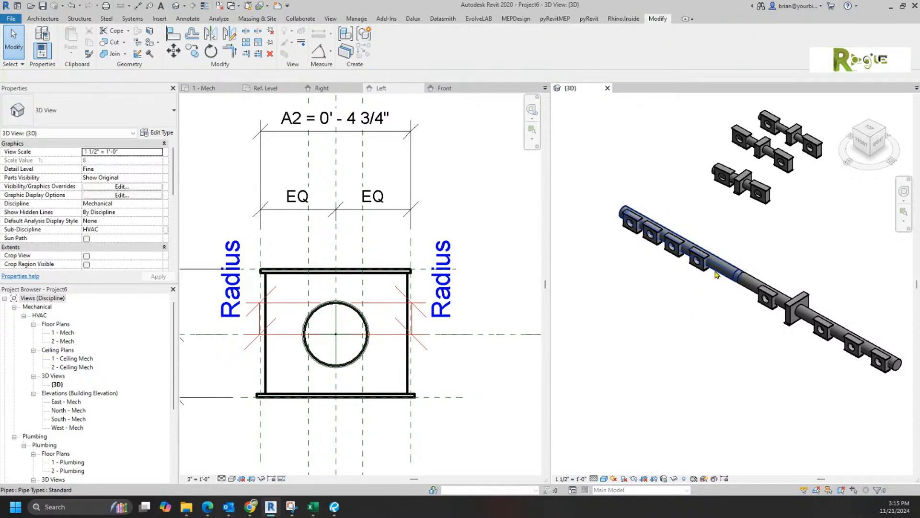
{"action": "left_click", "coordinate": [689, 303]}
{"action": "left_click_drag", "start_coordinate": [689, 303], "coordinate": [652, 351]}
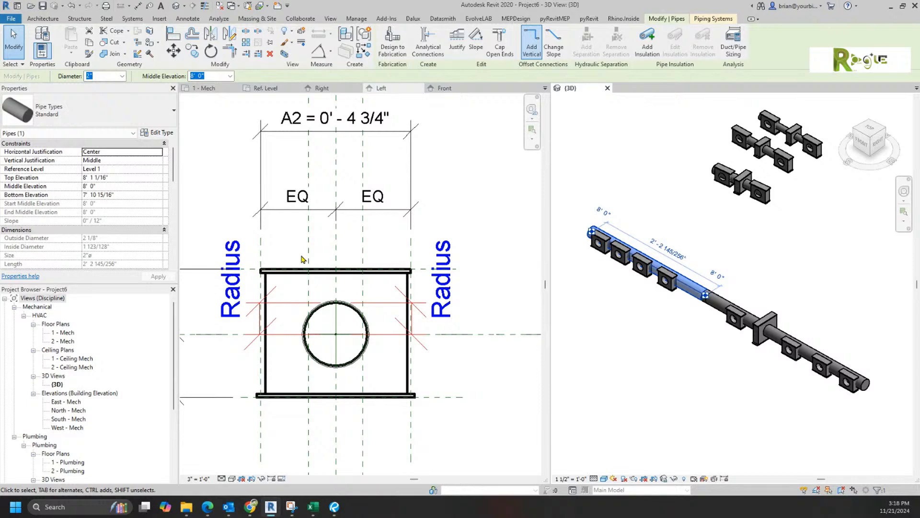
{"action": "left_click", "coordinate": [669, 351]}
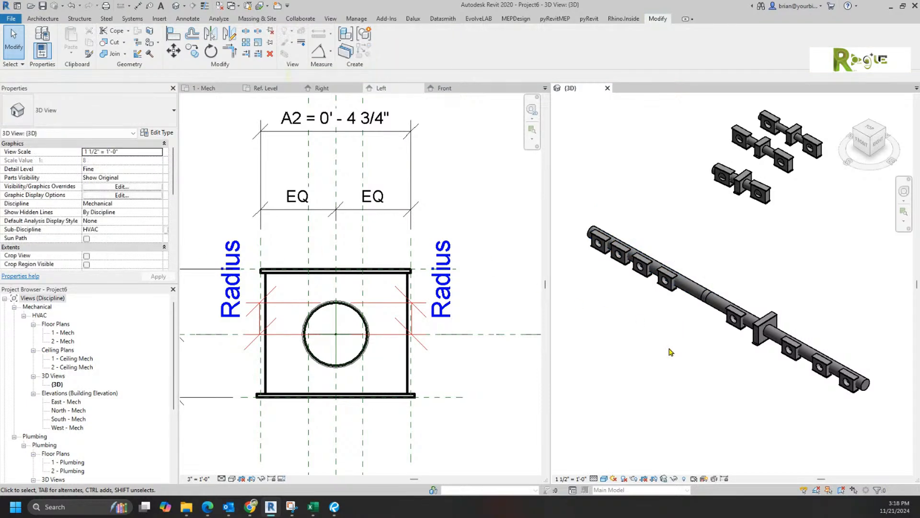